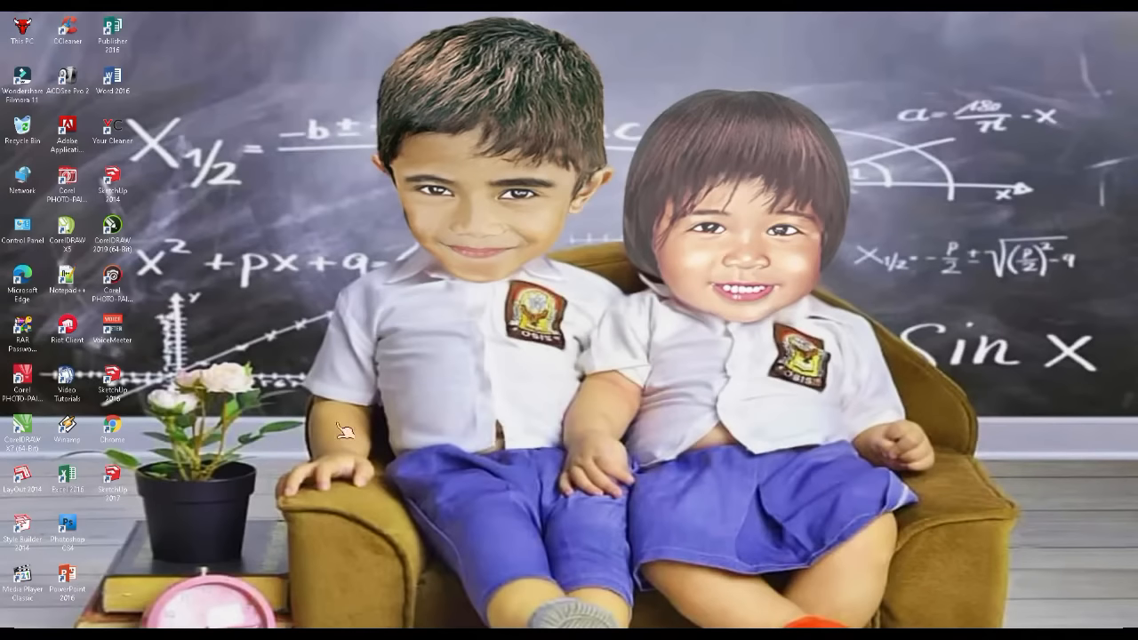
Step: Launch SketchUp 2016 and delete the default person figure from the new model
{"action": "double_click", "coordinate": [120, 384]}
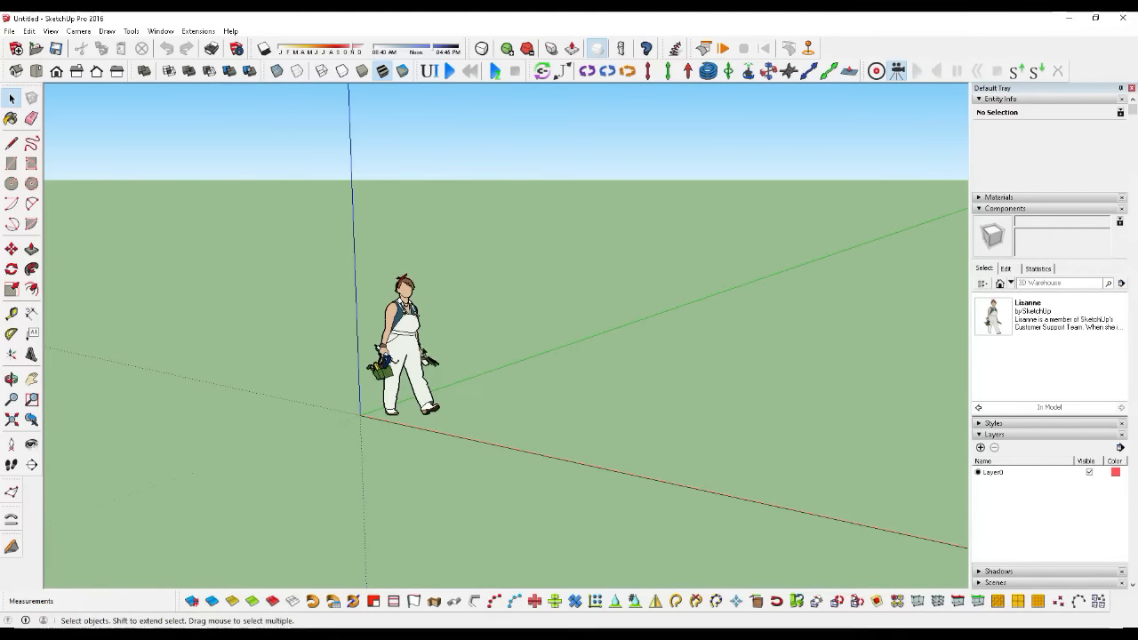
{"action": "key", "text": "ctrl+a"}
{"action": "key", "text": "Delete"}
{"action": "scroll", "coordinate": [355, 449], "scroll_direction": "down", "scroll_amount": 1}
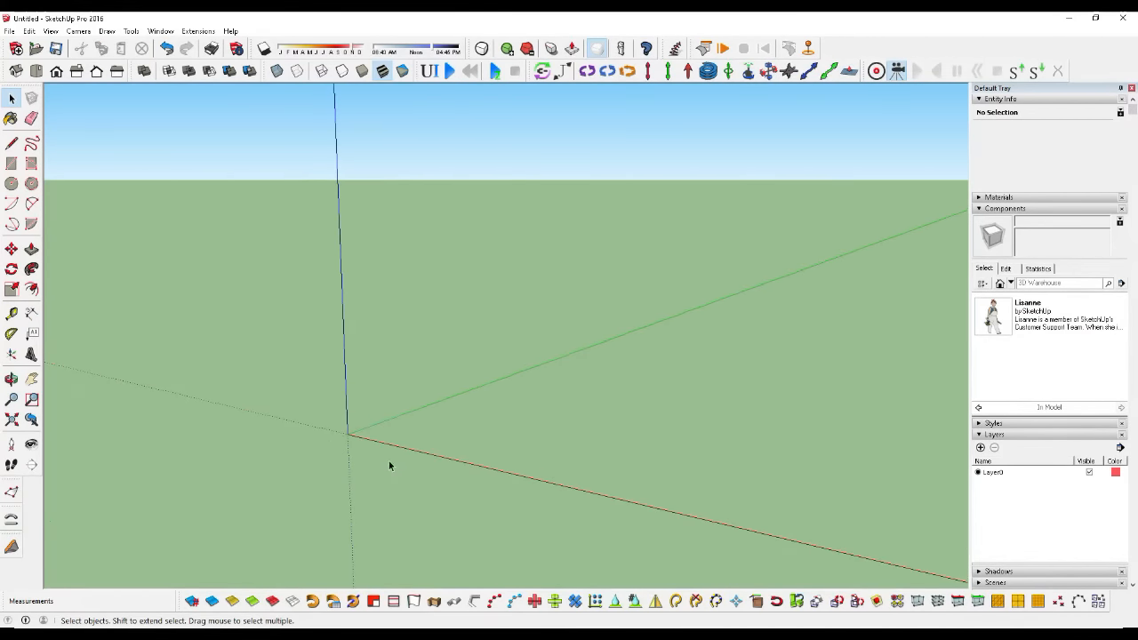
{"action": "scroll", "coordinate": [470, 367], "scroll_direction": "down", "scroll_amount": 1}
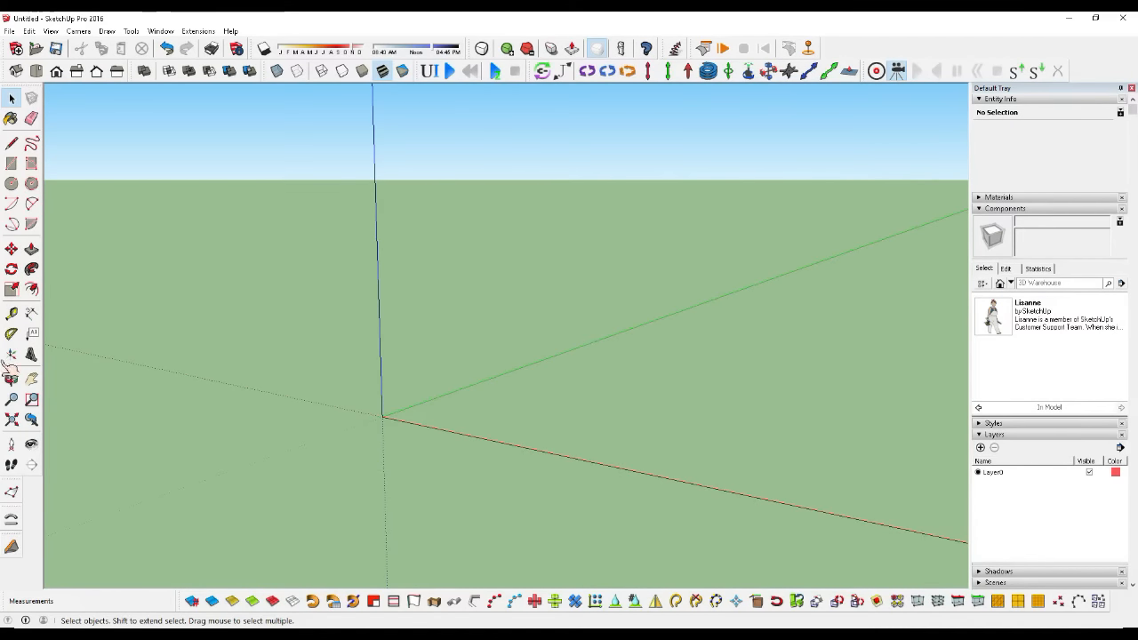
Step: Draw a large rectangle flat on the ground plane, with its first corner at the origin
{"action": "left_click", "coordinate": [11, 163]}
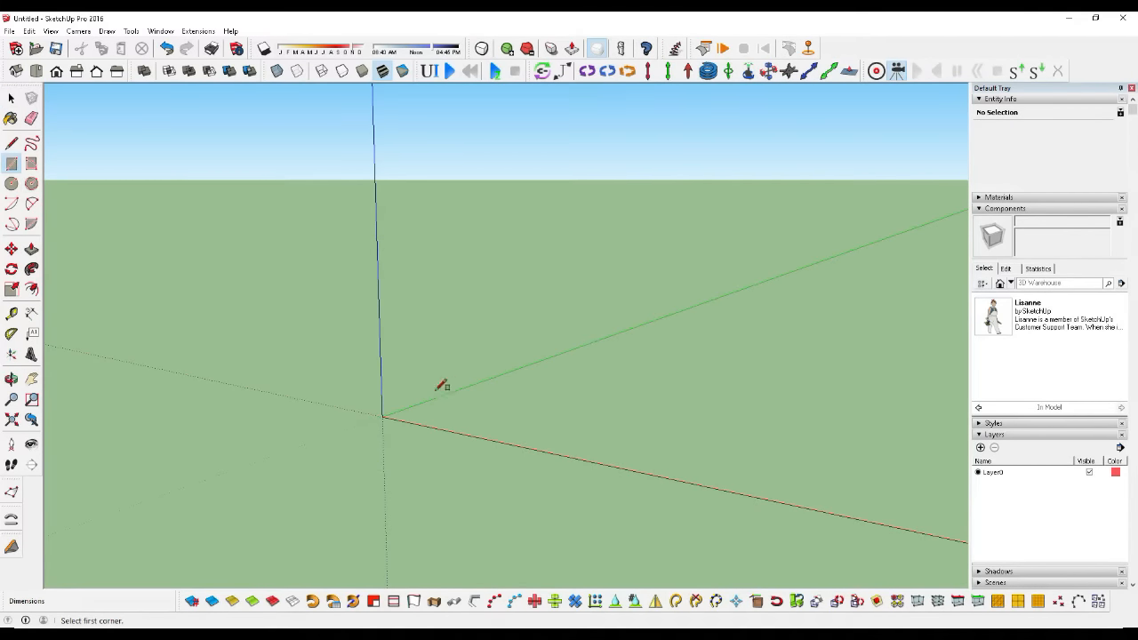
{"action": "left_click", "coordinate": [382, 415]}
{"action": "scroll", "coordinate": [246, 435], "scroll_direction": "down", "scroll_amount": 4}
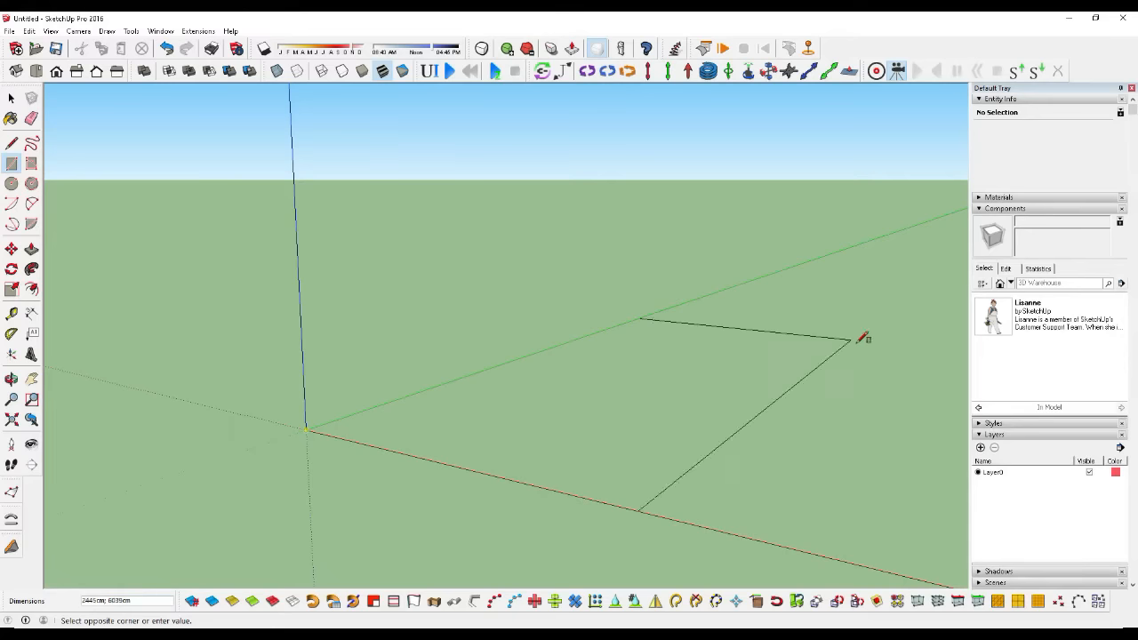
{"action": "left_click", "coordinate": [922, 349]}
{"action": "scroll", "coordinate": [401, 391], "scroll_direction": "down", "scroll_amount": 3}
{"action": "key", "text": "space"}
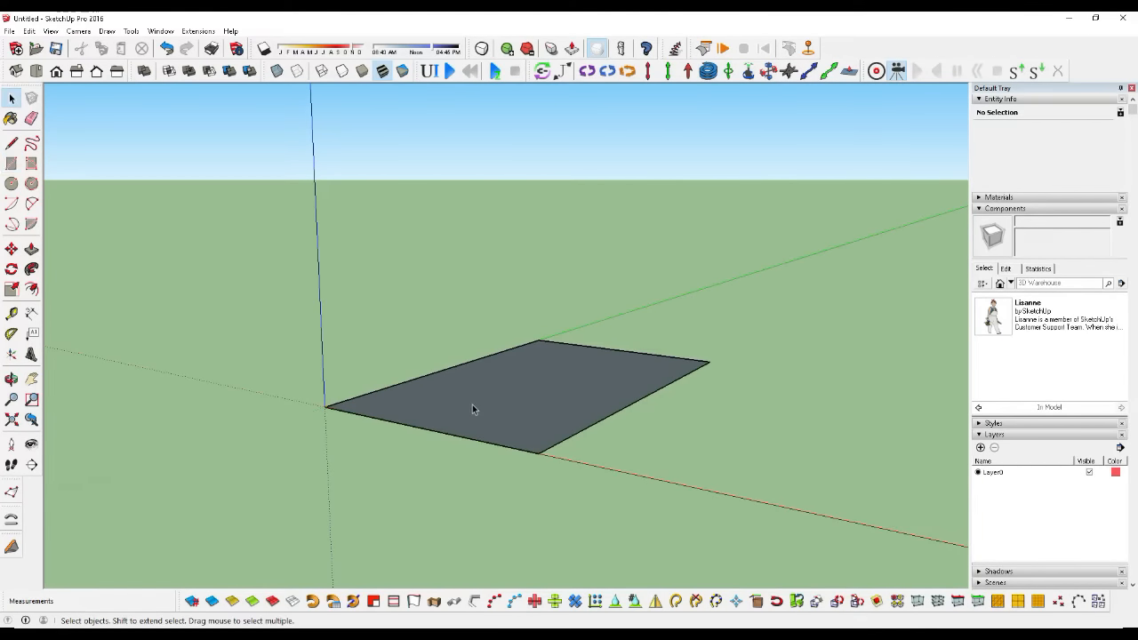
Step: Scale the rectangle face by about 1.73 and 1.44 along the green axis and about 2.19 and 1.50 along the red axis
{"action": "left_click", "coordinate": [473, 409]}
{"action": "key", "text": "s"}
{"action": "left_click_drag", "start_coordinate": [421, 429], "coordinate": [107, 548], "text": "ctrl"}
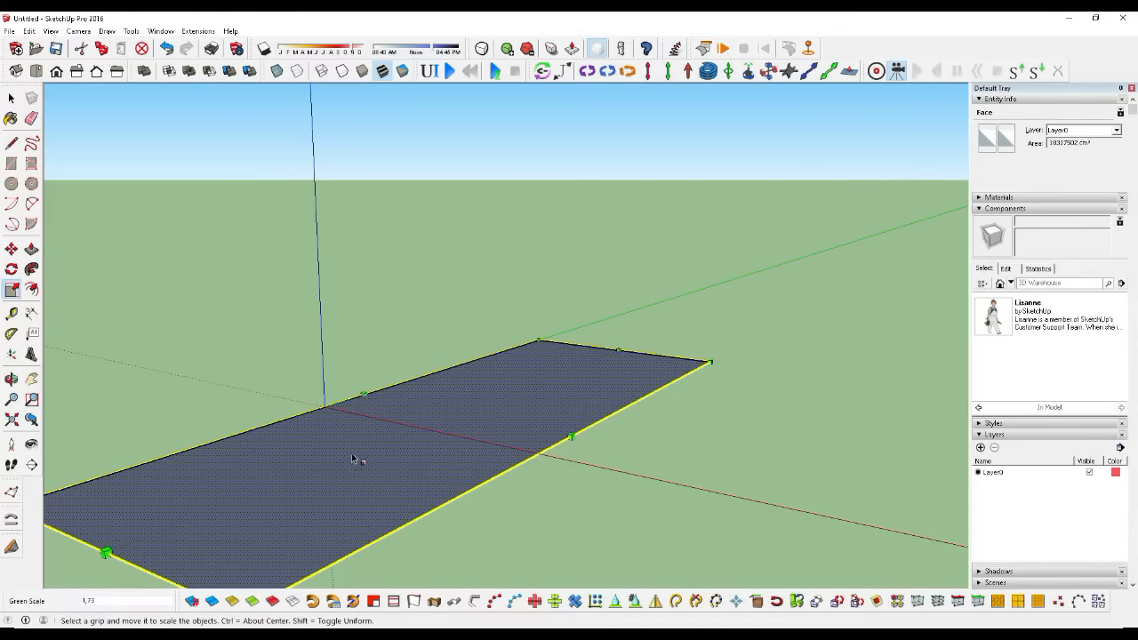
{"action": "scroll", "coordinate": [427, 462], "scroll_direction": "down", "scroll_amount": 2}
{"action": "left_click_drag", "start_coordinate": [361, 410], "coordinate": [271, 371]}
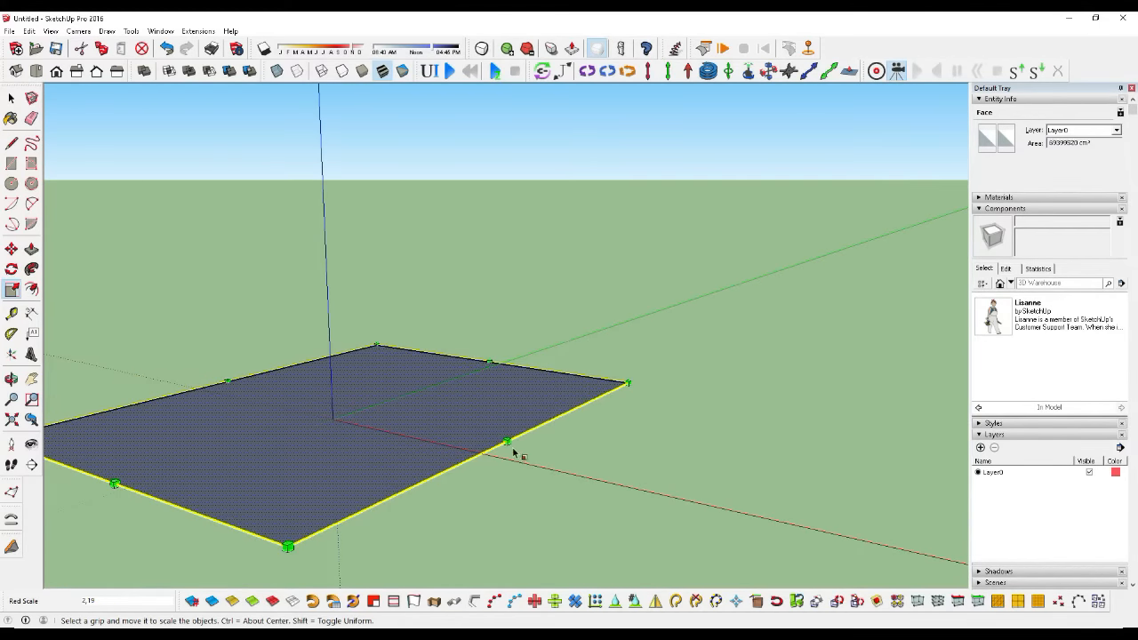
{"action": "left_click_drag", "start_coordinate": [508, 443], "coordinate": [605, 462]}
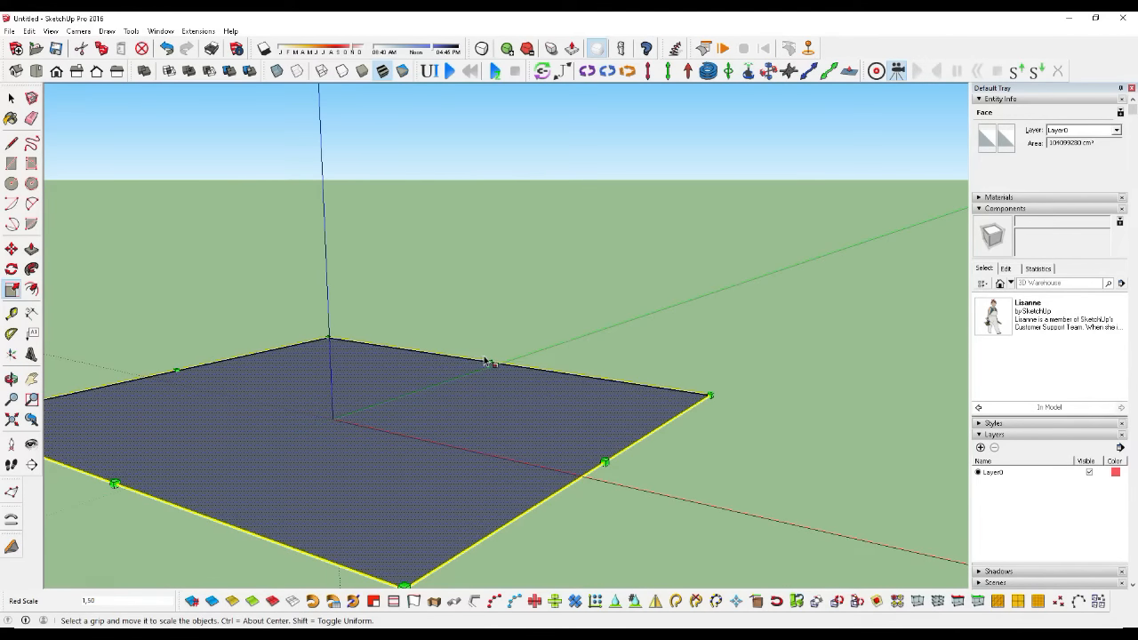
{"action": "left_click_drag", "start_coordinate": [492, 364], "coordinate": [548, 342]}
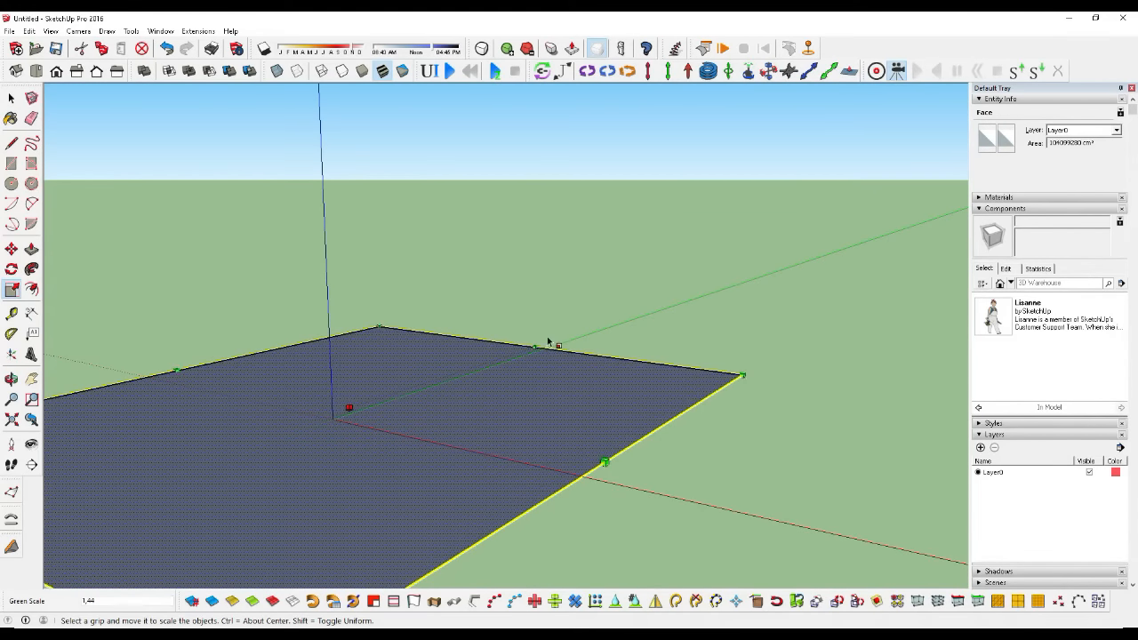
Step: Push/Pull the underside of the enlarged rectangle downward to form a thin slab
{"action": "scroll", "coordinate": [582, 336], "scroll_direction": "down", "scroll_amount": 3}
{"action": "left_click", "coordinate": [12, 378]}
{"action": "left_click_drag", "start_coordinate": [423, 445], "coordinate": [470, 330]}
{"action": "key", "text": "space"}
{"action": "key", "text": "p"}
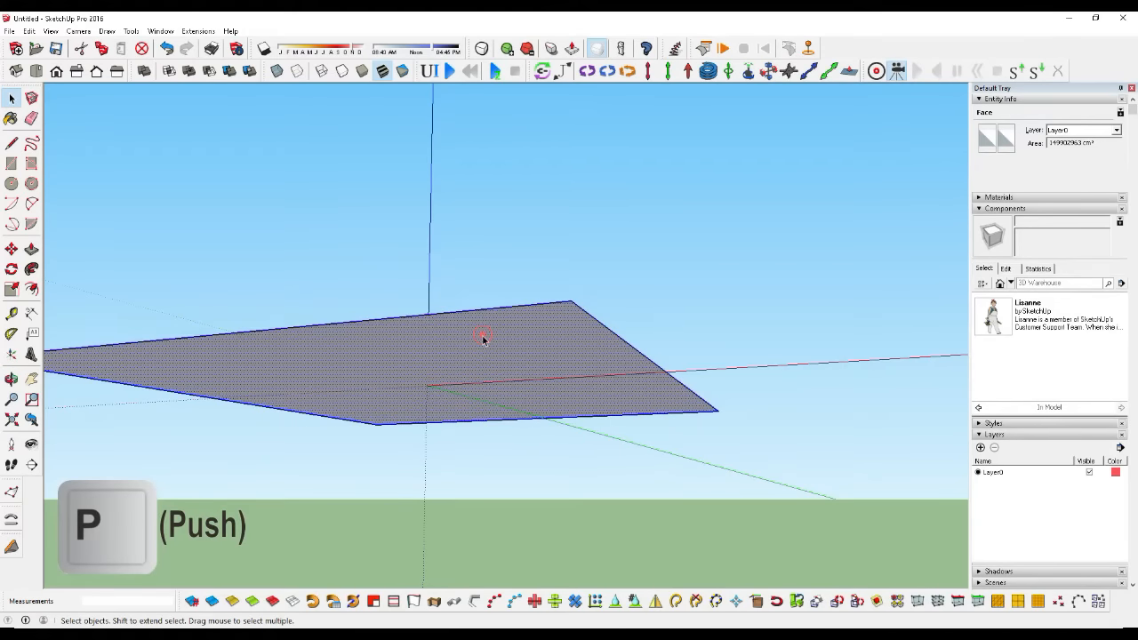
{"action": "left_click", "coordinate": [483, 339]}
{"action": "left_click", "coordinate": [484, 342]}
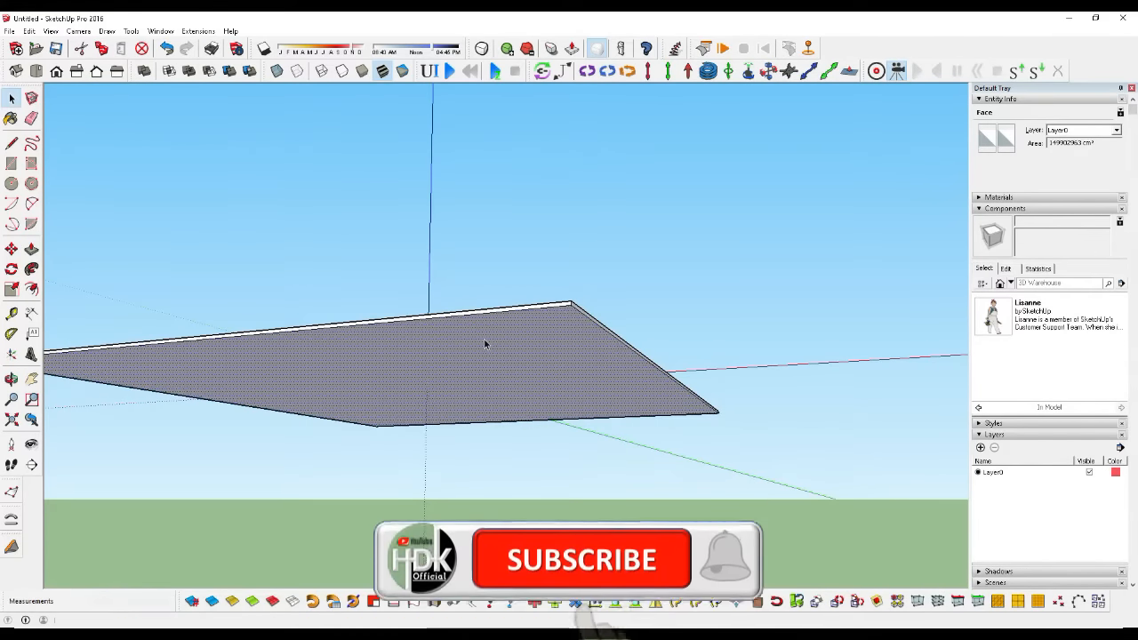
Step: Offset the slab's top face inward by about 54 cm to outline a narrow rim
{"action": "key", "text": "o"}
{"action": "left_click_drag", "start_coordinate": [485, 341], "coordinate": [305, 419]}
{"action": "key", "text": "space"}
{"action": "left_click", "coordinate": [264, 412]}
{"action": "middle_click_drag", "start_coordinate": [264, 412], "coordinate": [178, 395]}
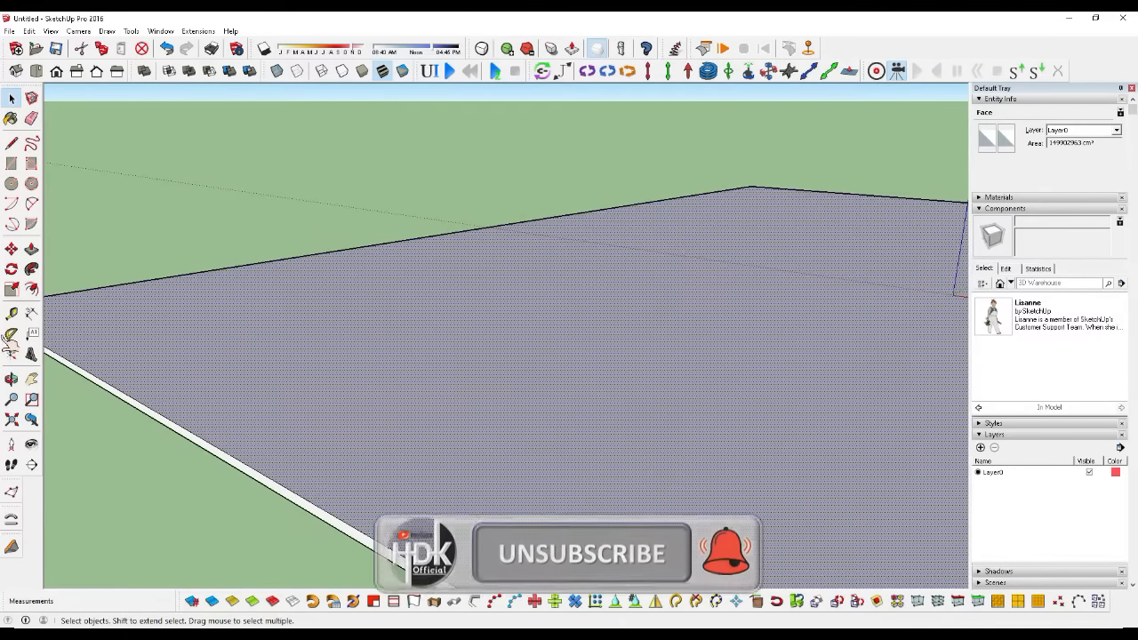
{"action": "key", "text": "f"}
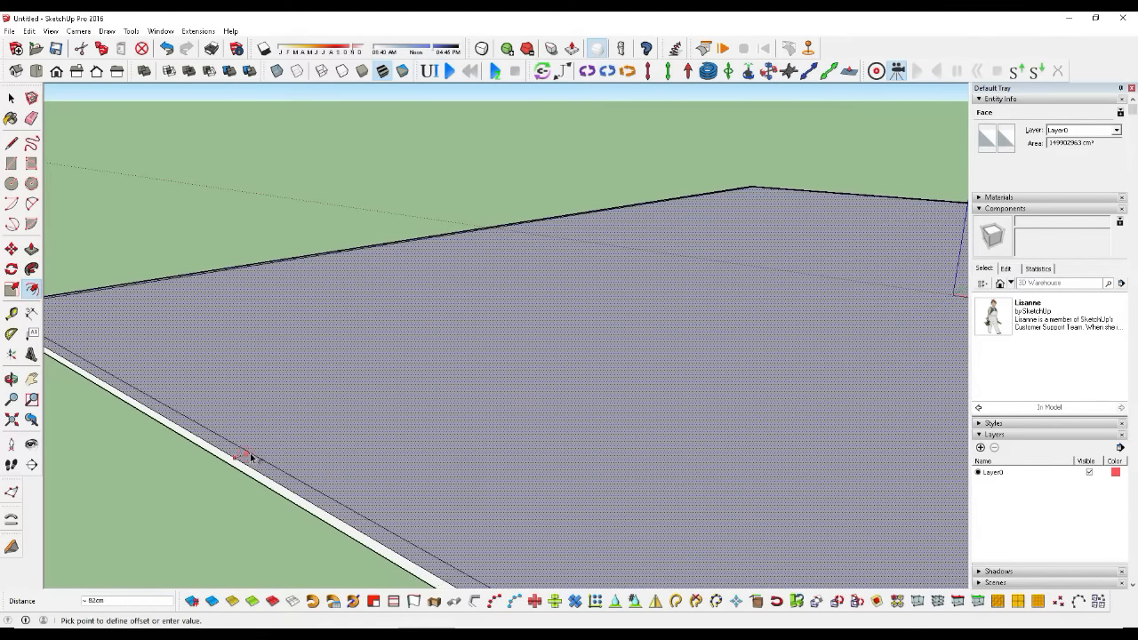
{"action": "left_click", "coordinate": [247, 460]}
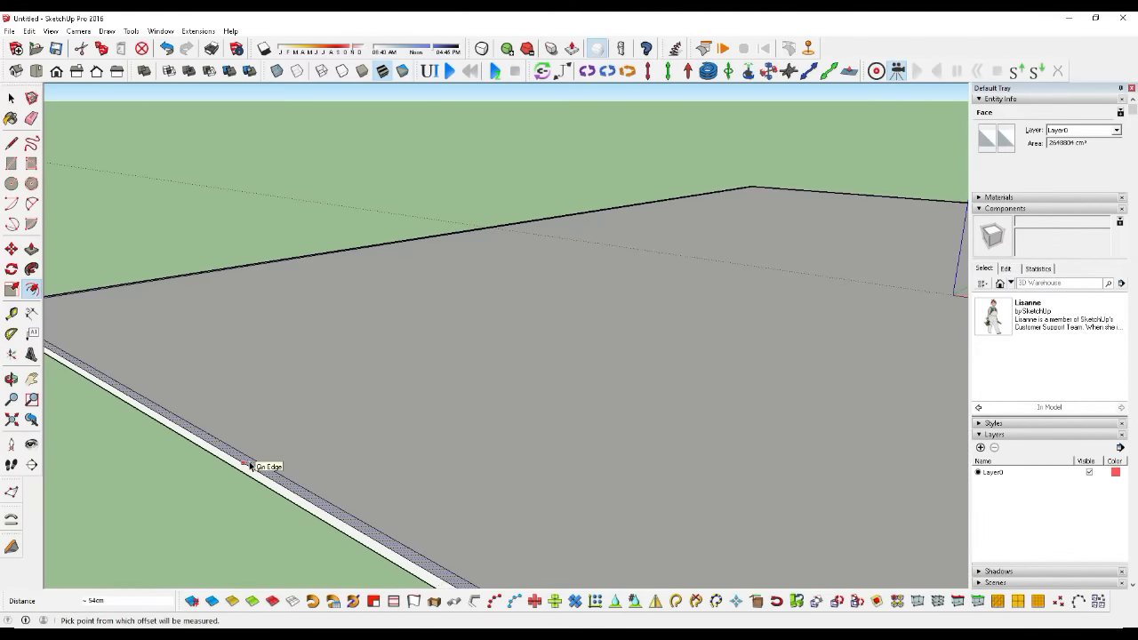
Step: Push/Pull the narrow rim face upward about 81 cm around the slab
{"action": "key", "text": "p"}
{"action": "left_click", "coordinate": [252, 464]}
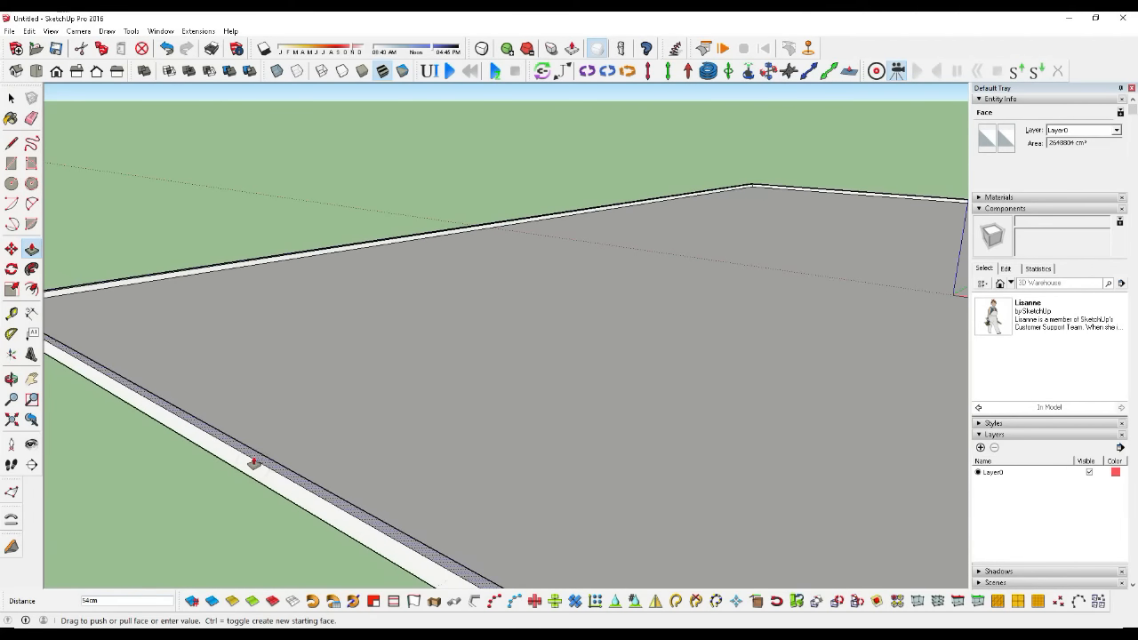
{"action": "left_click", "coordinate": [253, 457]}
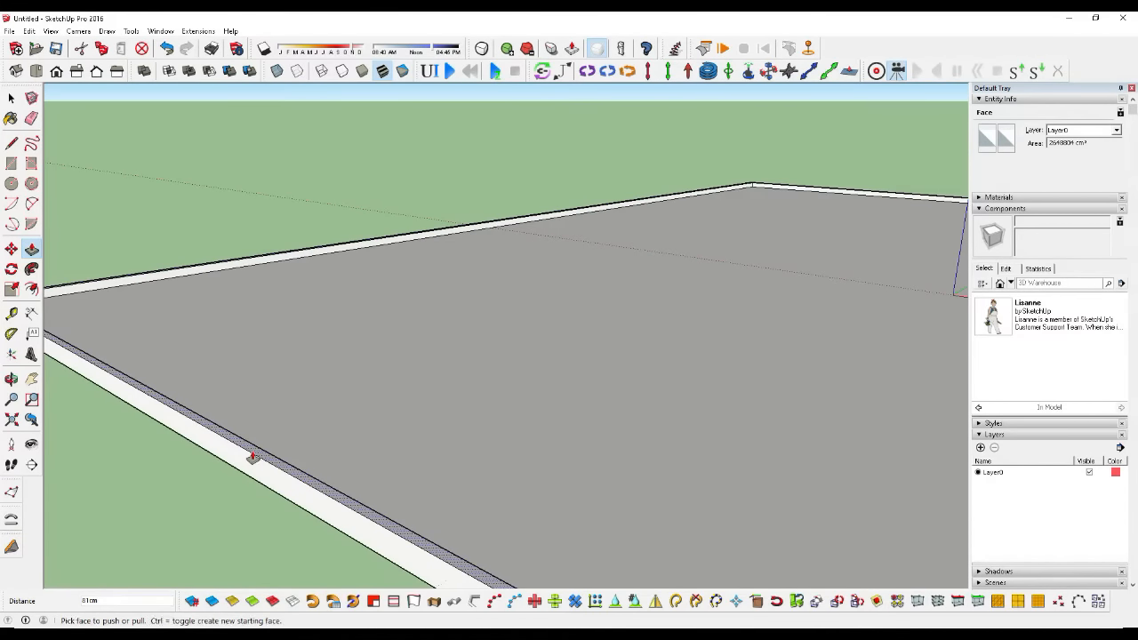
Step: Select the entire slab with its raised rim and make it a group
{"action": "key", "text": "space"}
{"action": "scroll", "coordinate": [498, 392], "scroll_direction": "down", "scroll_amount": 3}
{"action": "triple_click", "coordinate": [503, 388]}
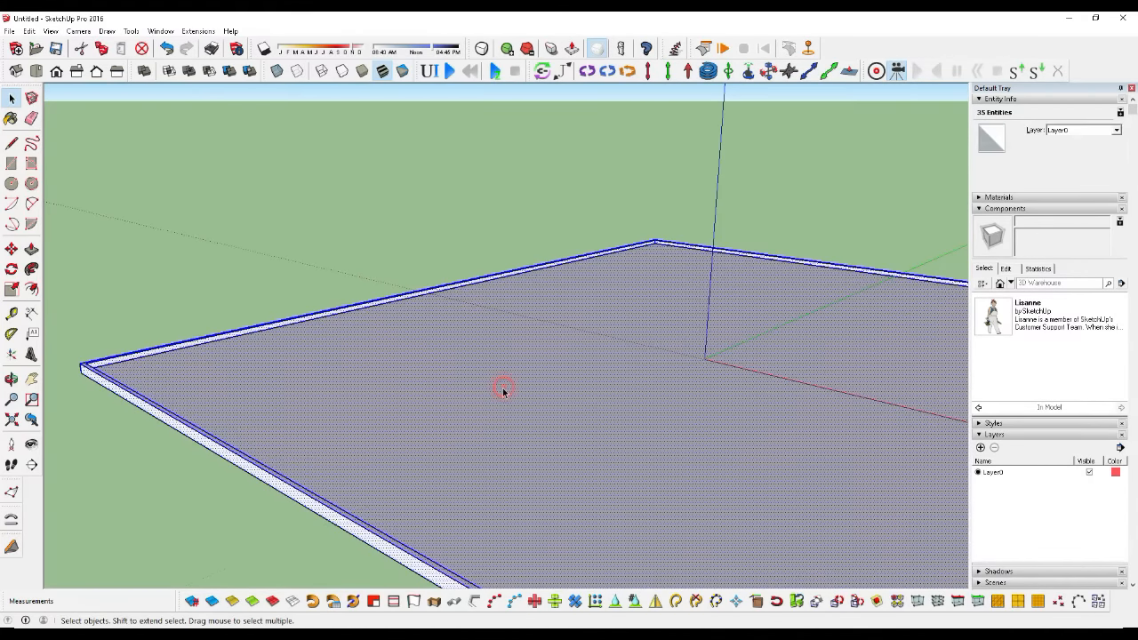
{"action": "right_click", "coordinate": [503, 391]}
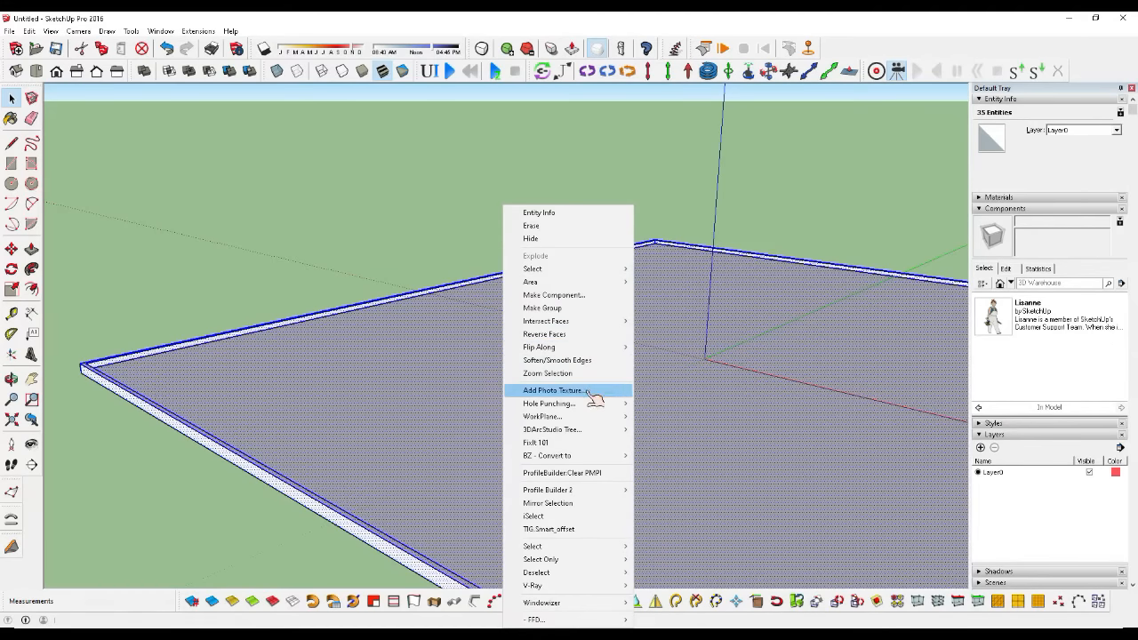
{"action": "left_click", "coordinate": [555, 306]}
Step: Draw an upright guide triangle on the slab with lines, starting at the origin and running up the blue axis
{"action": "scroll", "coordinate": [334, 360], "scroll_direction": "down", "scroll_amount": 4}
{"action": "scroll", "coordinate": [545, 353], "scroll_direction": "up", "scroll_amount": 6}
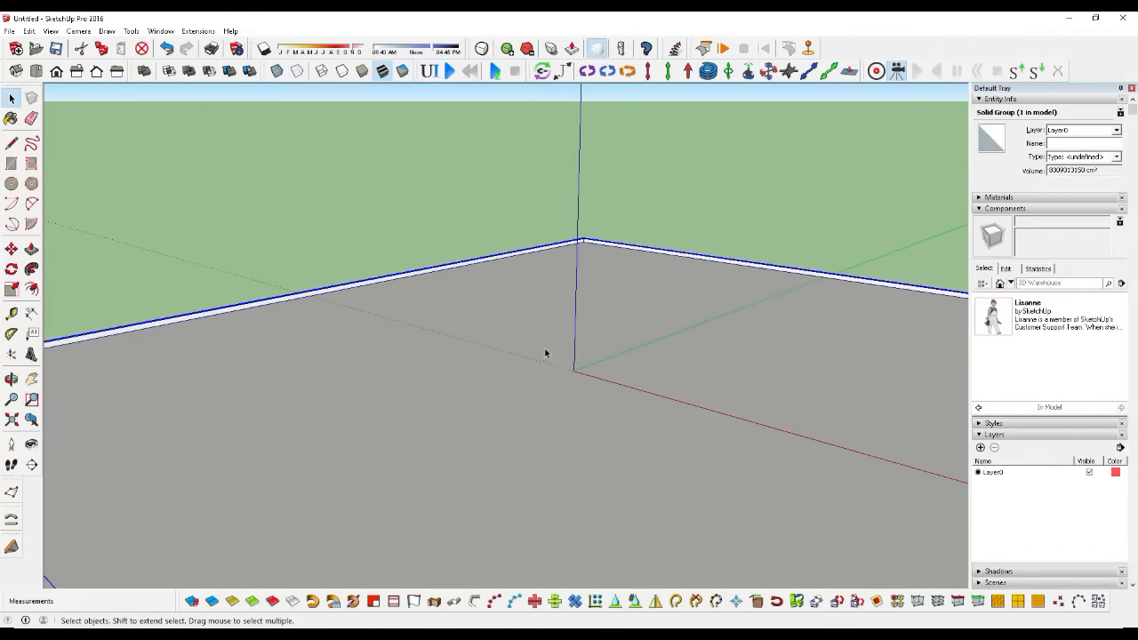
{"action": "scroll", "coordinate": [577, 373], "scroll_direction": "up", "scroll_amount": 5}
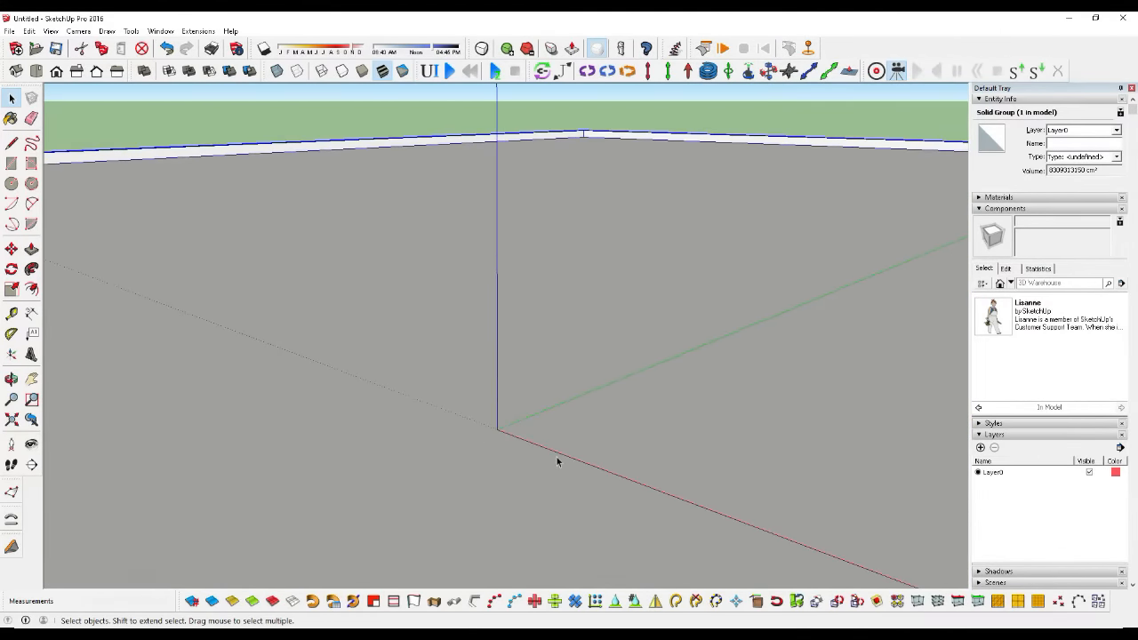
{"action": "scroll", "coordinate": [551, 458], "scroll_direction": "up", "scroll_amount": 4}
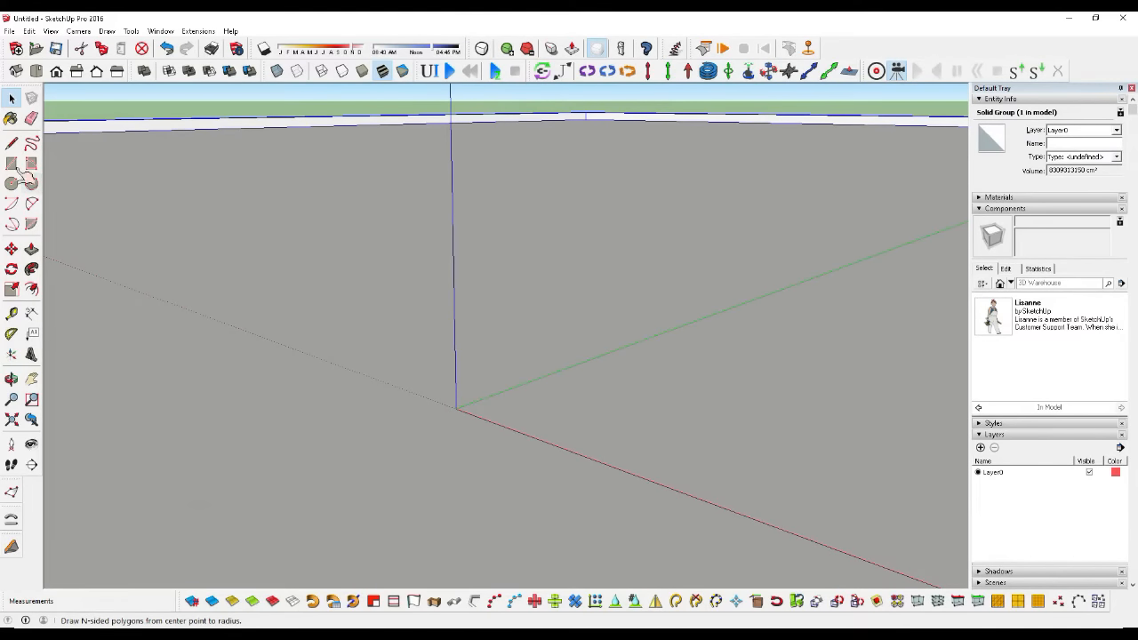
{"action": "key", "text": "l"}
{"action": "left_click", "coordinate": [455, 404]}
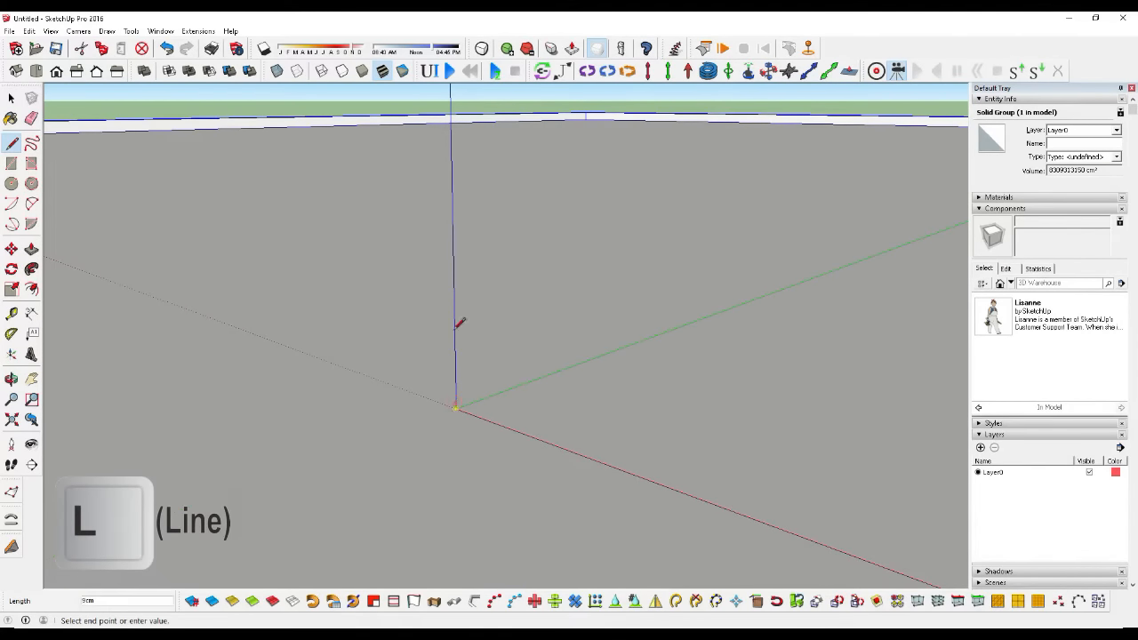
{"action": "left_click", "coordinate": [455, 224]}
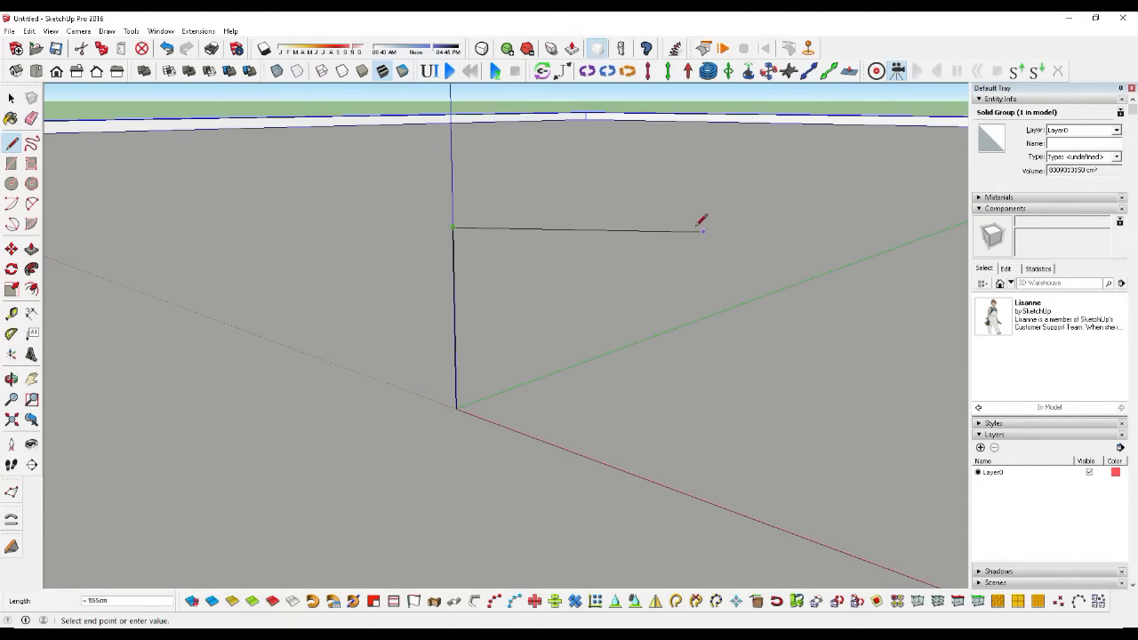
{"action": "left_click", "coordinate": [654, 196]}
{"action": "left_click", "coordinate": [456, 407]}
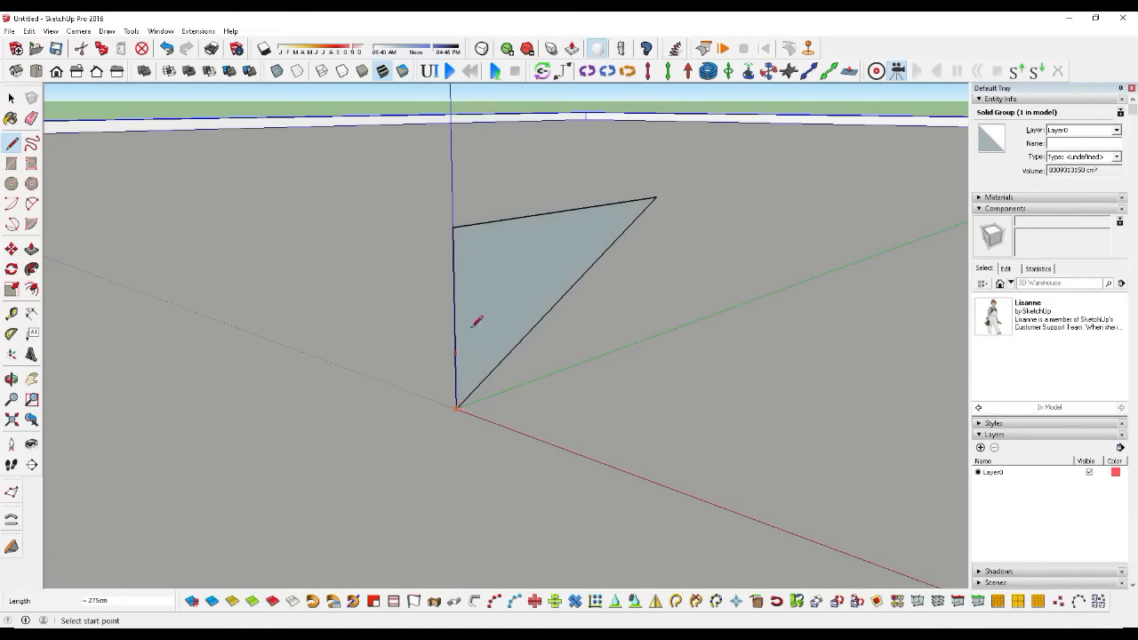
Step: Draw a vertical circle of 129 cm radius centred on the upper end of the triangle's vertical edge, reaching the origin
{"action": "key", "text": "c"}
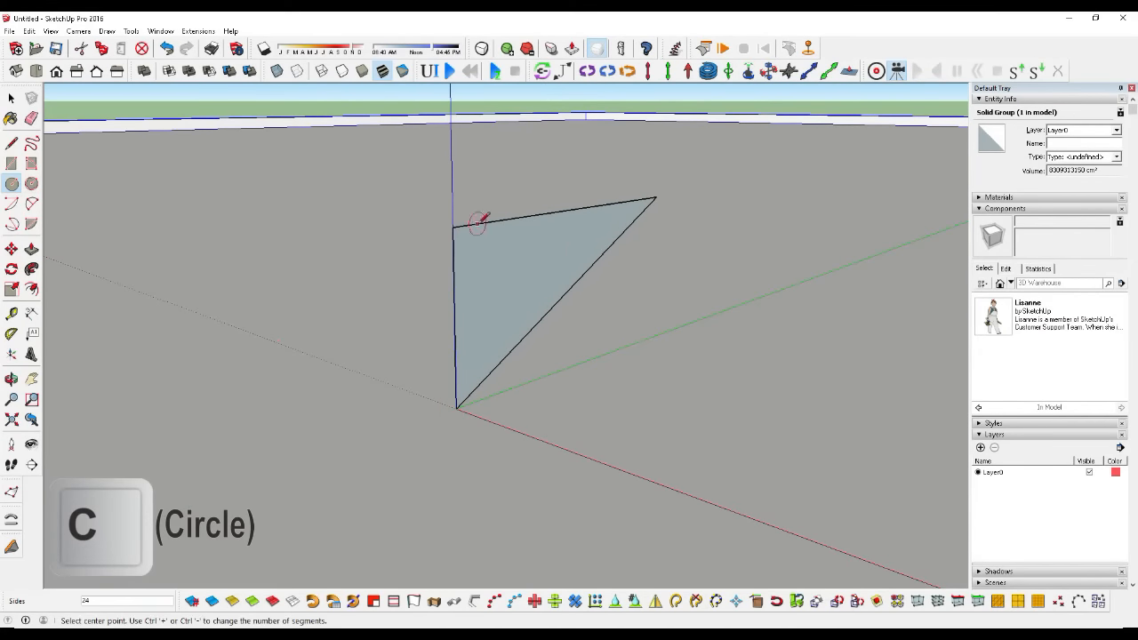
{"action": "left_click", "coordinate": [455, 226]}
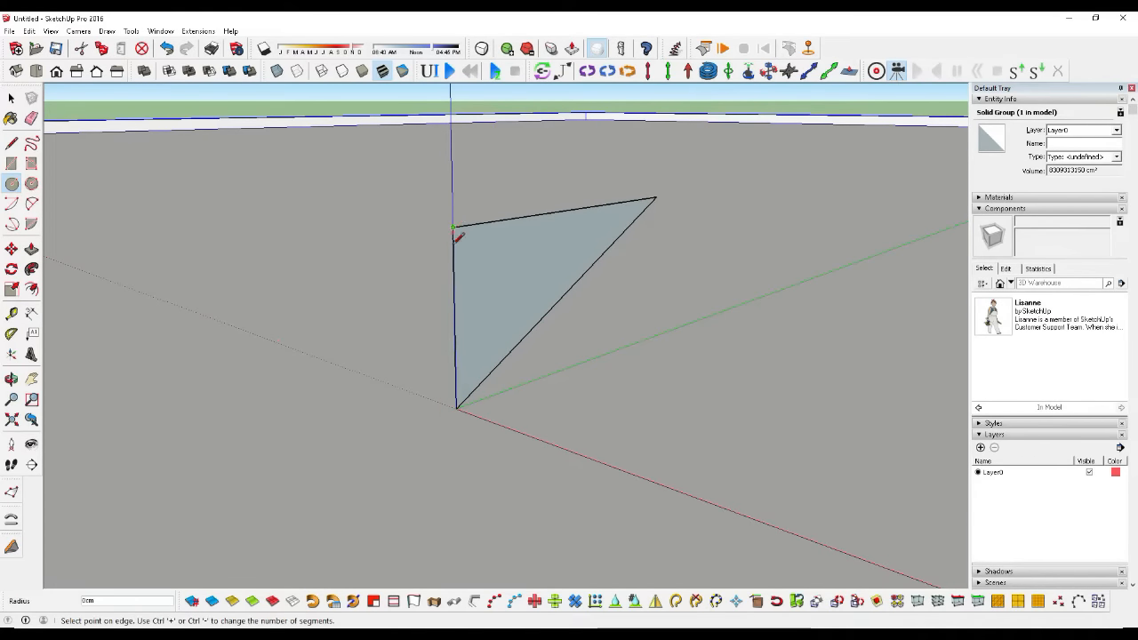
{"action": "left_click", "coordinate": [458, 409]}
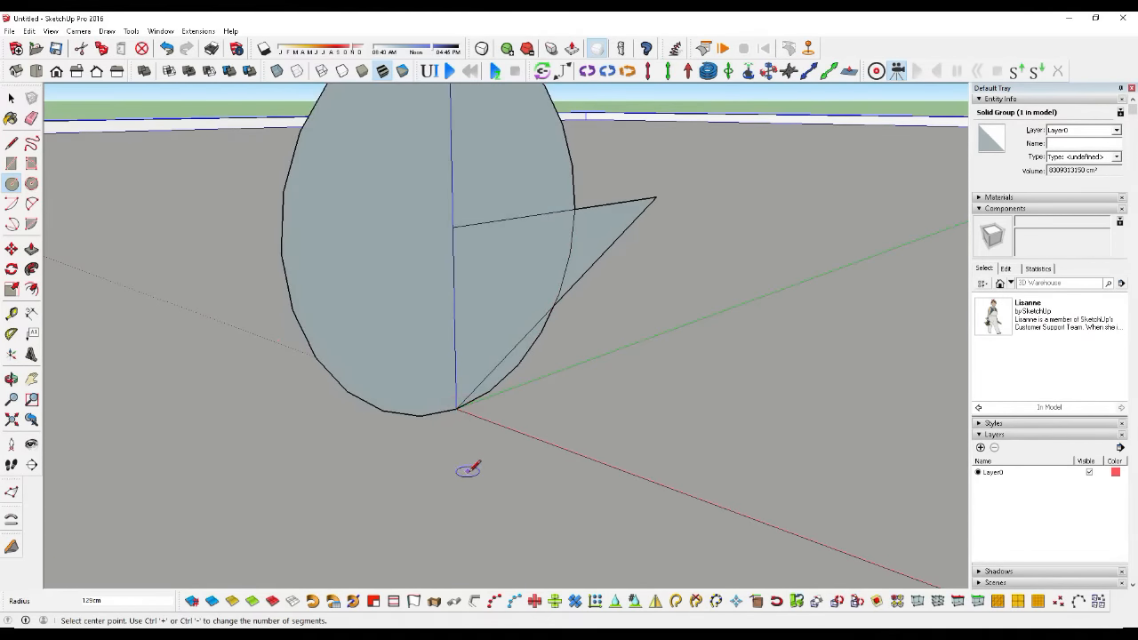
Step: Erase the guide triangle's lines inside and outside the circle, leaving only the circular face
{"action": "scroll", "coordinate": [483, 507], "scroll_direction": "down", "scroll_amount": 2}
{"action": "left_click", "coordinate": [11, 97]}
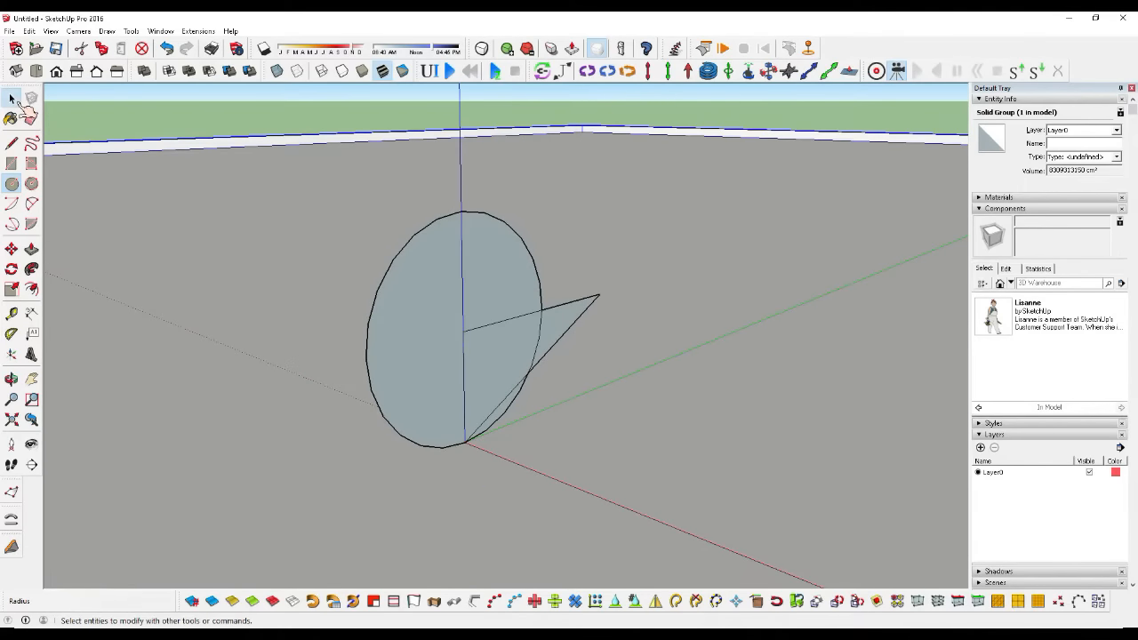
{"action": "left_click", "coordinate": [518, 237]}
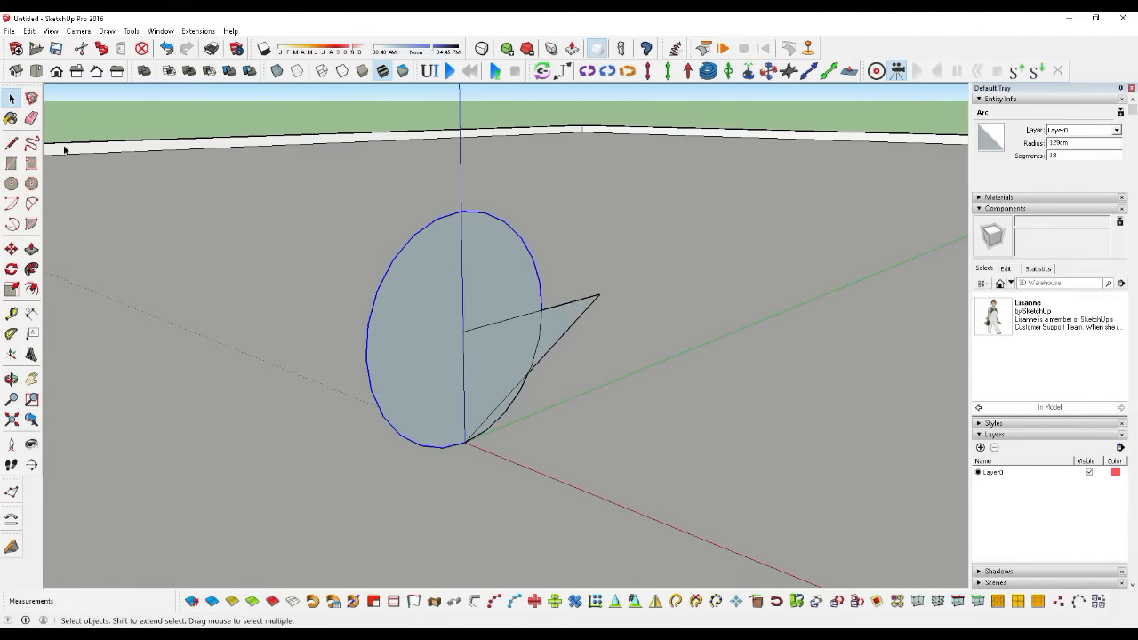
{"action": "key", "text": "e"}
{"action": "mouse_move", "coordinate": [503, 308]}
{"action": "left_mouse_down"}
{"action": "mouse_move", "coordinate": [567, 340]}
{"action": "mouse_move", "coordinate": [521, 381]}
{"action": "left_mouse_up"}
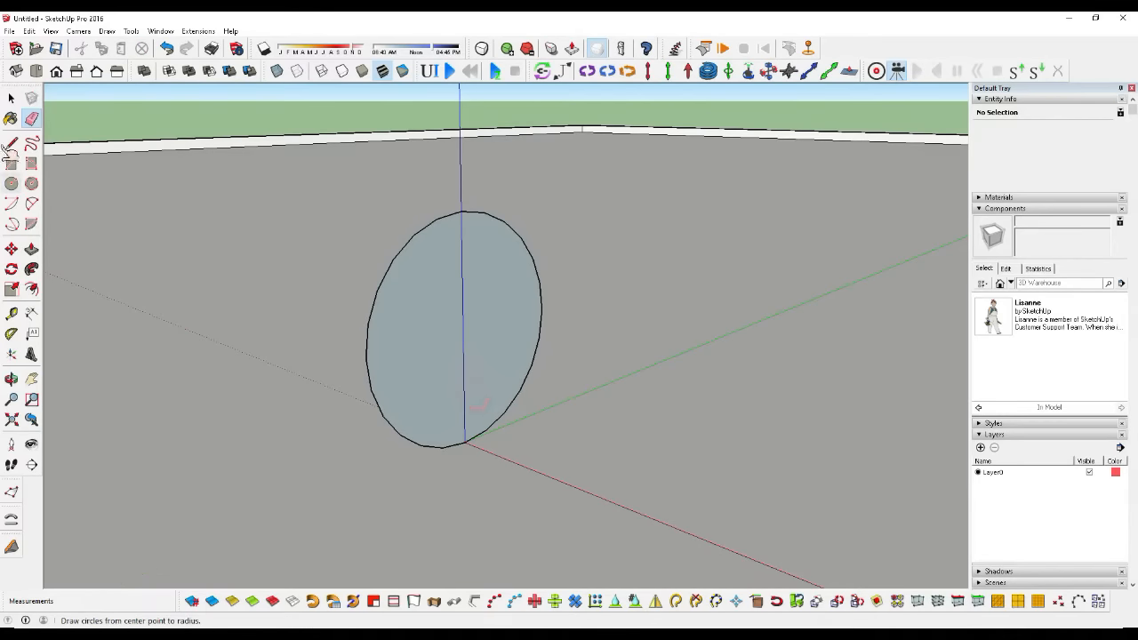
Step: Set the circle's outline to 30 segments
{"action": "left_click", "coordinate": [11, 98]}
{"action": "left_click", "coordinate": [486, 217]}
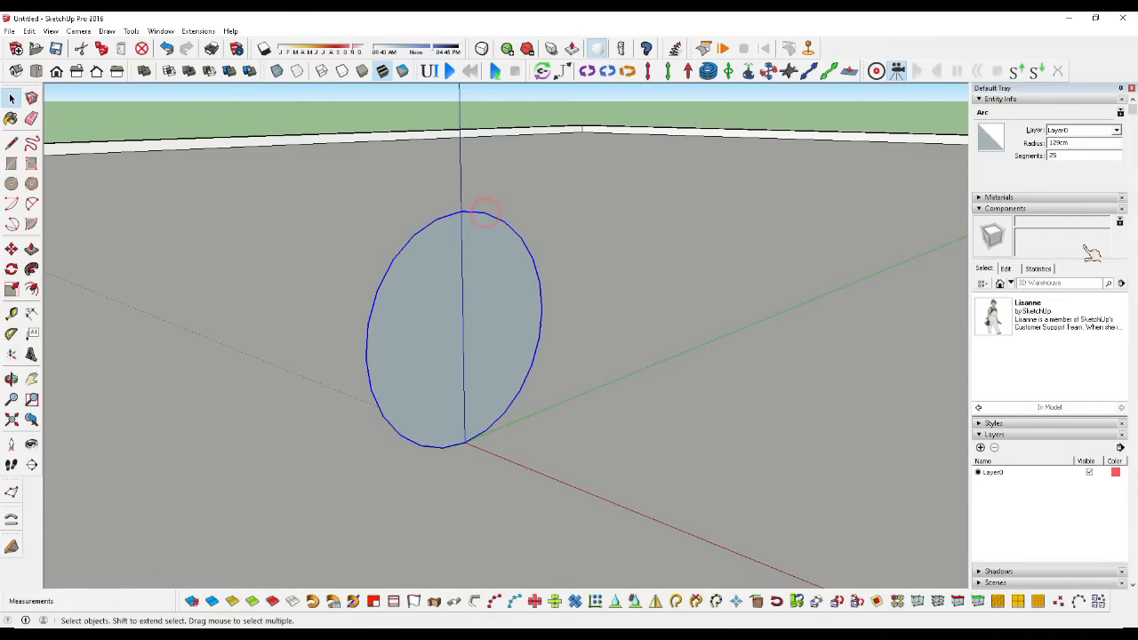
{"action": "left_click", "coordinate": [1082, 153]}
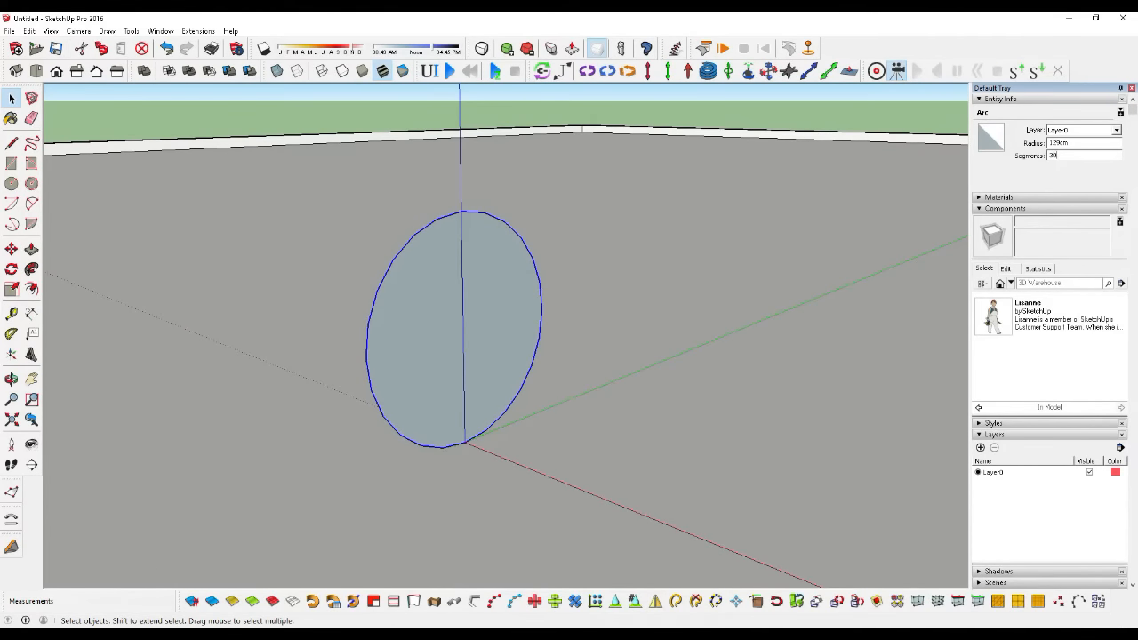
Step: Push/Pull the circular face about 21 cm into an upright disc
{"action": "key", "text": "p"}
{"action": "left_click", "coordinate": [424, 309]}
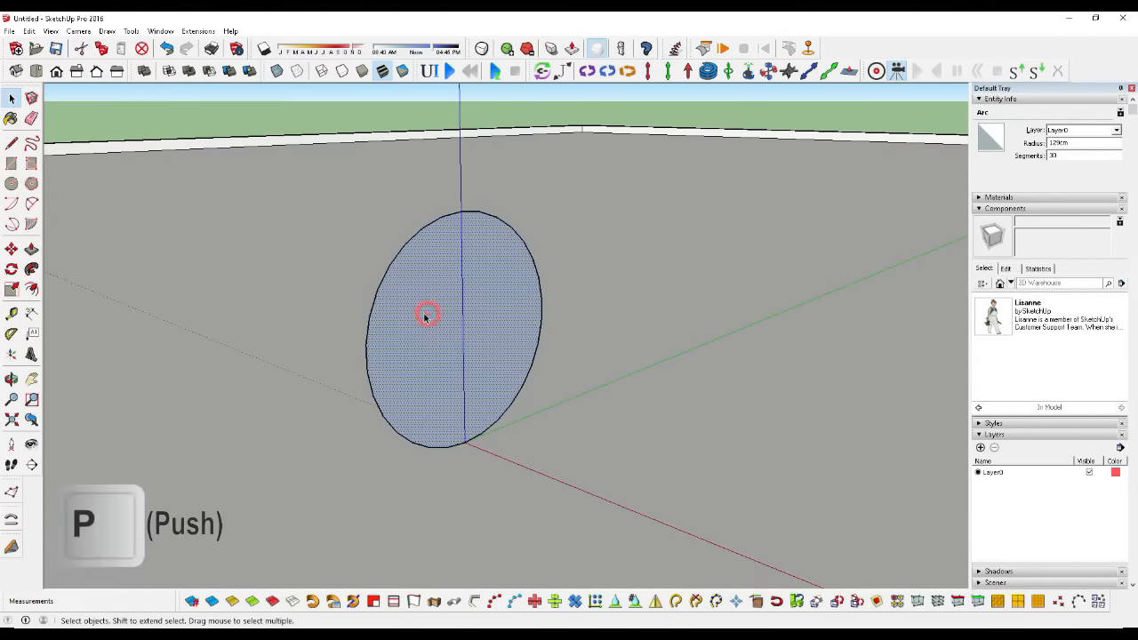
{"action": "left_click", "coordinate": [537, 393]}
{"action": "scroll", "coordinate": [542, 391], "scroll_direction": "down", "scroll_amount": 5}
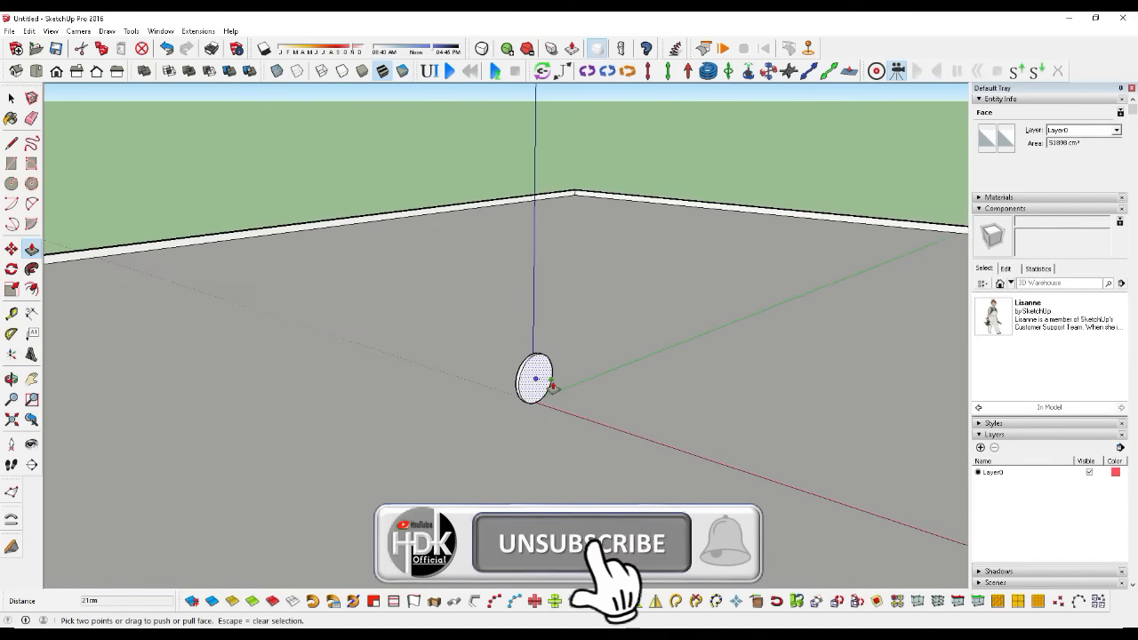
Step: Select the whole disc and scale it down uniformly about its centre
{"action": "scroll", "coordinate": [552, 386], "scroll_direction": "down", "scroll_amount": 2}
{"action": "left_click", "coordinate": [10, 98]}
{"action": "scroll", "coordinate": [527, 366], "scroll_direction": "up", "scroll_amount": 2}
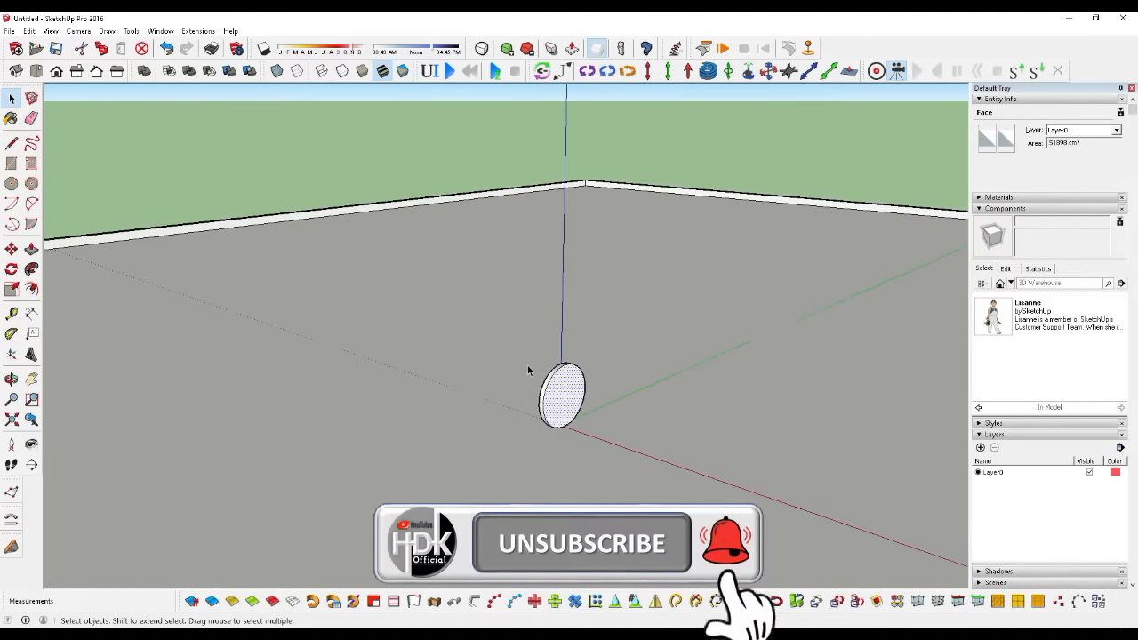
{"action": "scroll", "coordinate": [527, 366], "scroll_direction": "up", "scroll_amount": 1}
{"action": "left_click_drag", "start_coordinate": [503, 326], "coordinate": [617, 505]}
{"action": "scroll", "coordinate": [644, 395], "scroll_direction": "up", "scroll_amount": 3}
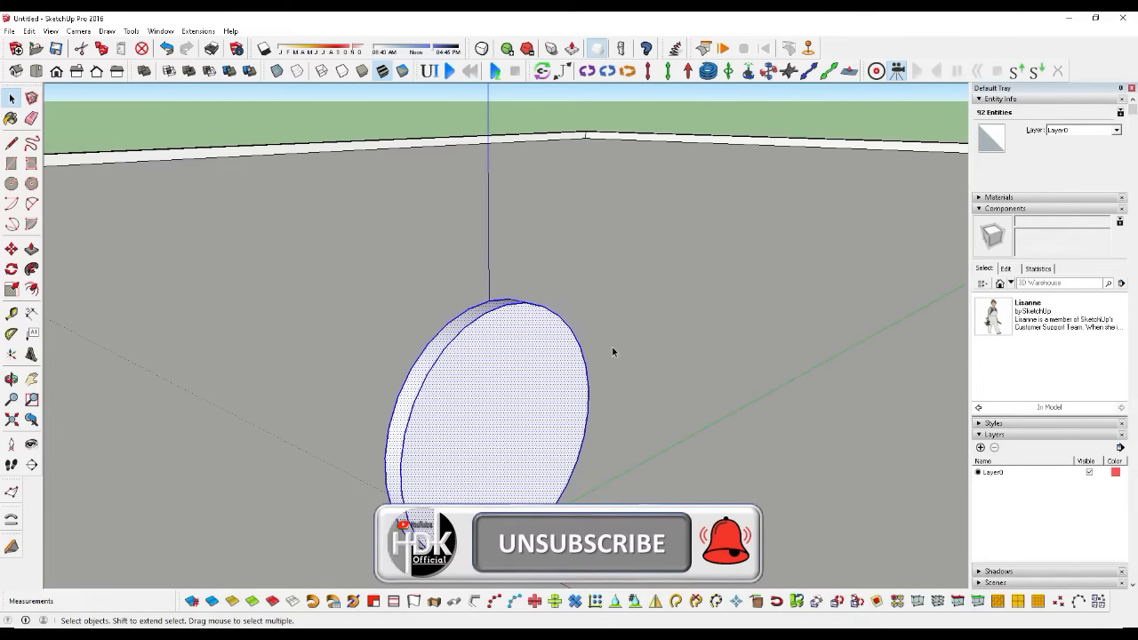
{"action": "key", "text": "s"}
{"action": "left_click_drag", "start_coordinate": [591, 283], "coordinate": [539, 354], "text": "ctrl"}
Step: Move the scaled disc straight down along the blue axis until its lowest edge sits just above the origin
{"action": "scroll", "coordinate": [541, 348], "scroll_direction": "down", "scroll_amount": 2}
{"action": "scroll", "coordinate": [549, 326], "scroll_direction": "up", "scroll_amount": 5}
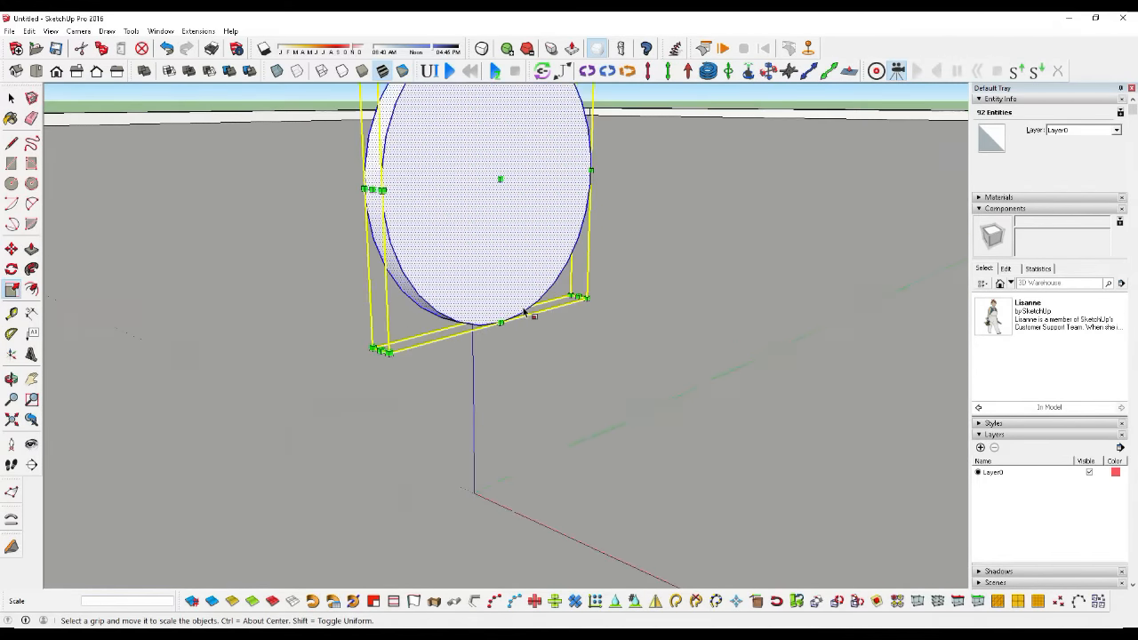
{"action": "key", "text": "m"}
{"action": "key", "text": "Down"}
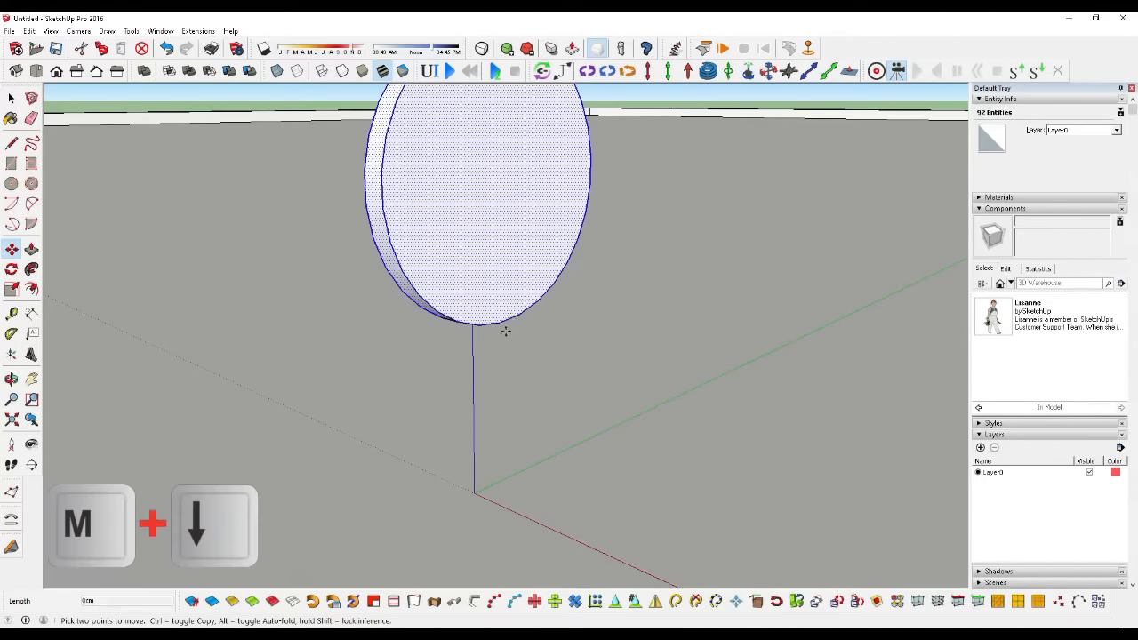
{"action": "left_click", "coordinate": [509, 322]}
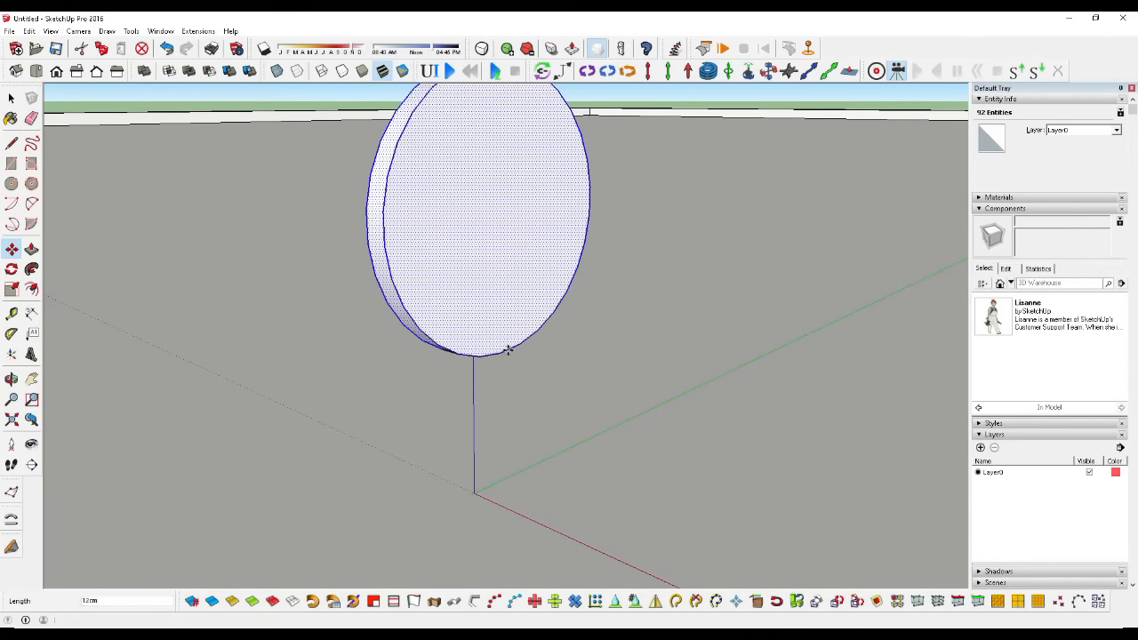
{"action": "left_click", "coordinate": [508, 351]}
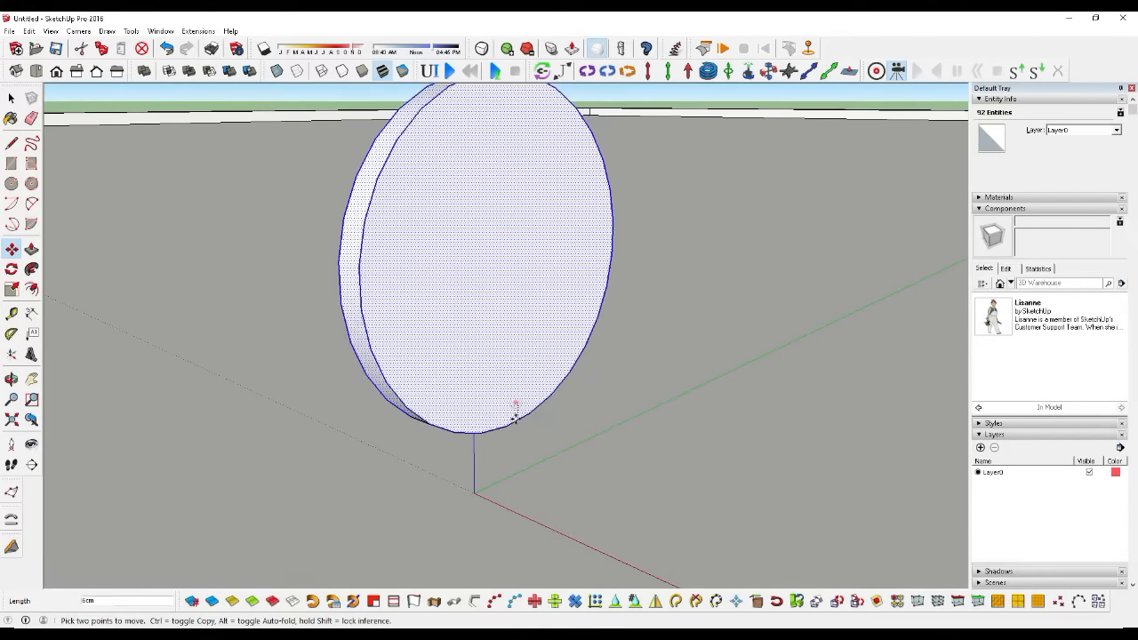
{"action": "left_click", "coordinate": [515, 402]}
{"action": "scroll", "coordinate": [511, 418], "scroll_direction": "down", "scroll_amount": 3}
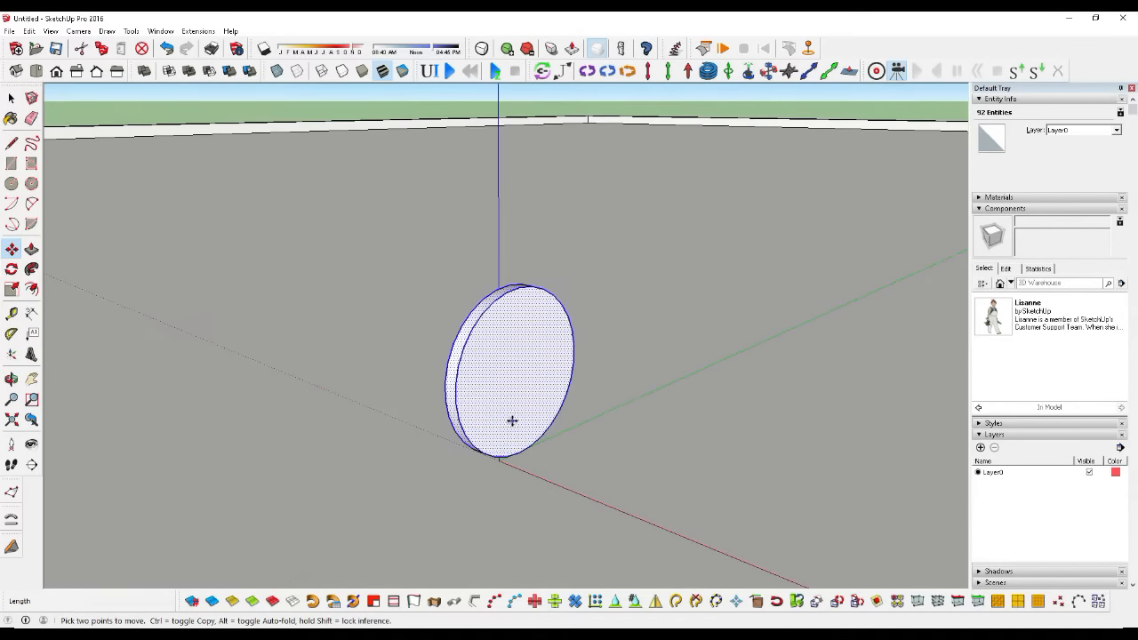
Step: Select all of the disc's connected geometry and mark its centre point with Find Center
{"action": "scroll", "coordinate": [539, 414], "scroll_direction": "up", "scroll_amount": 3}
{"action": "key", "text": "space"}
{"action": "triple_click", "coordinate": [490, 346]}
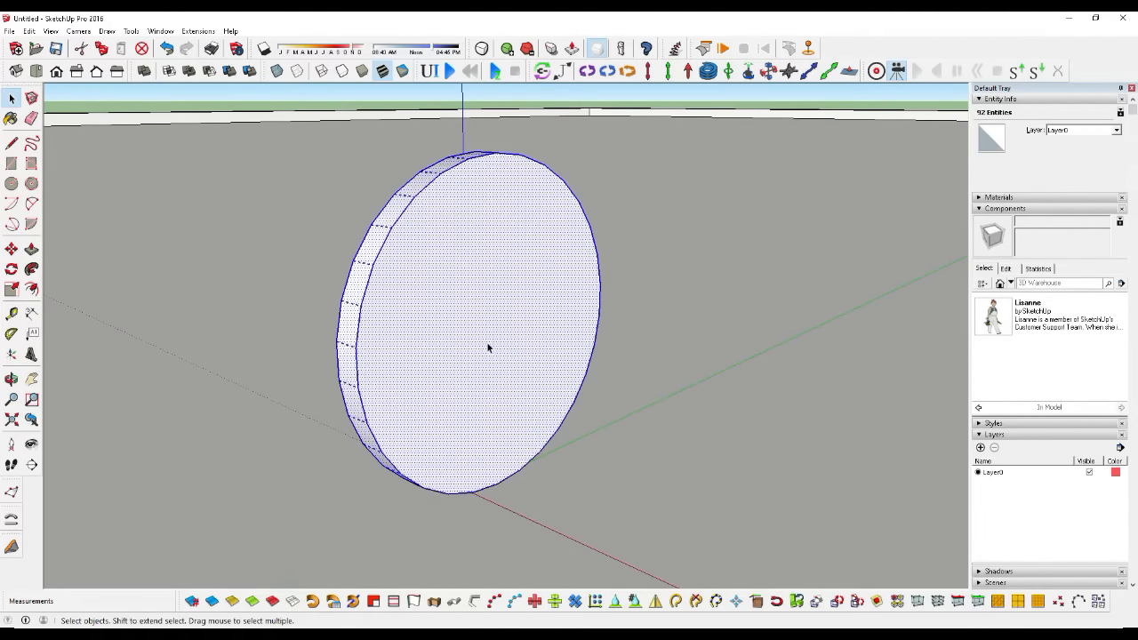
{"action": "right_click", "coordinate": [488, 343]}
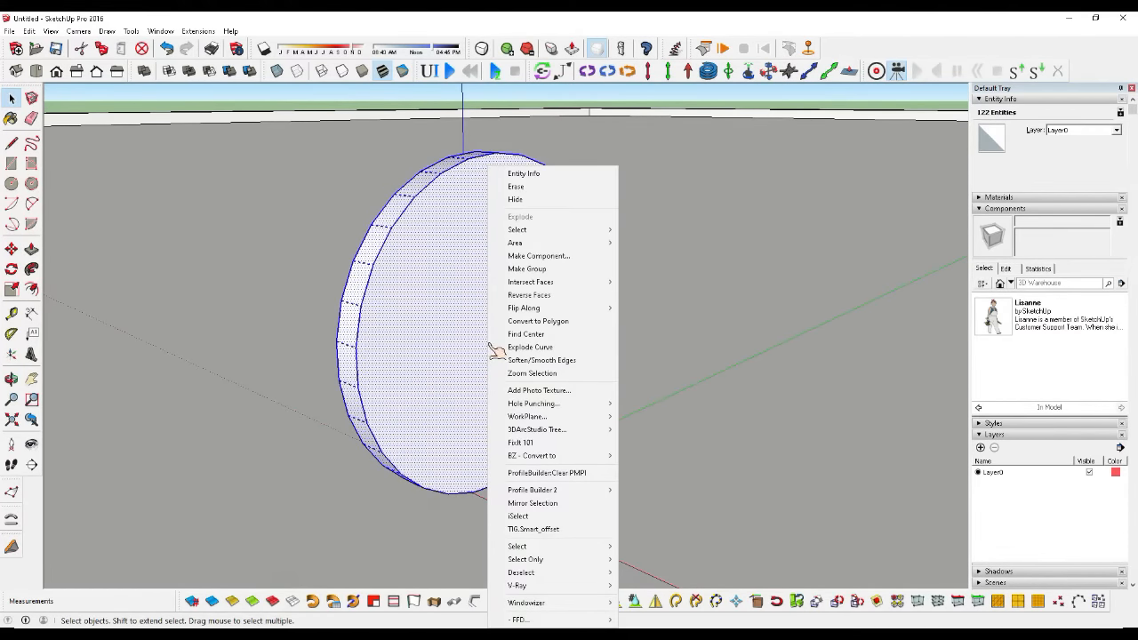
{"action": "left_click", "coordinate": [549, 336]}
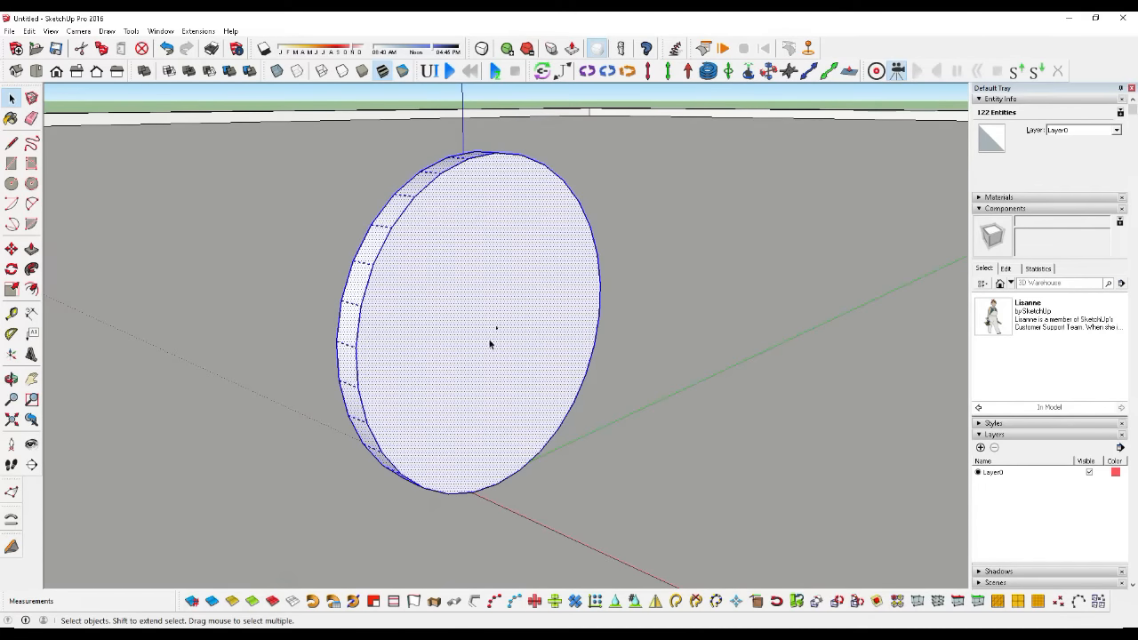
Step: Make the selected disc geometry into a group
{"action": "right_click", "coordinate": [432, 293]}
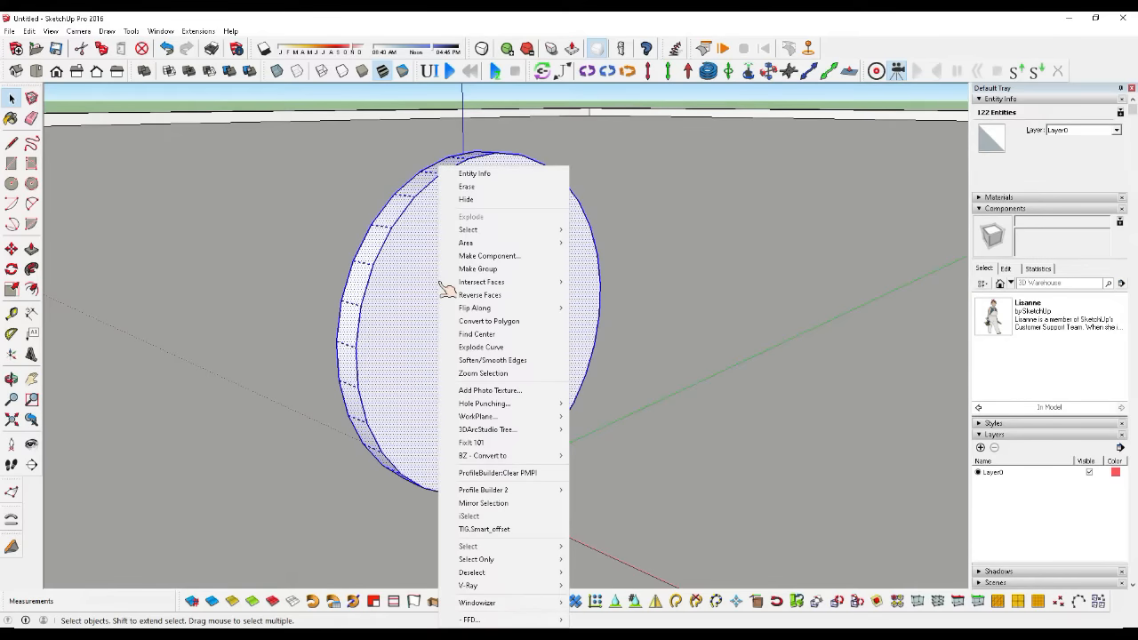
{"action": "left_click", "coordinate": [485, 269]}
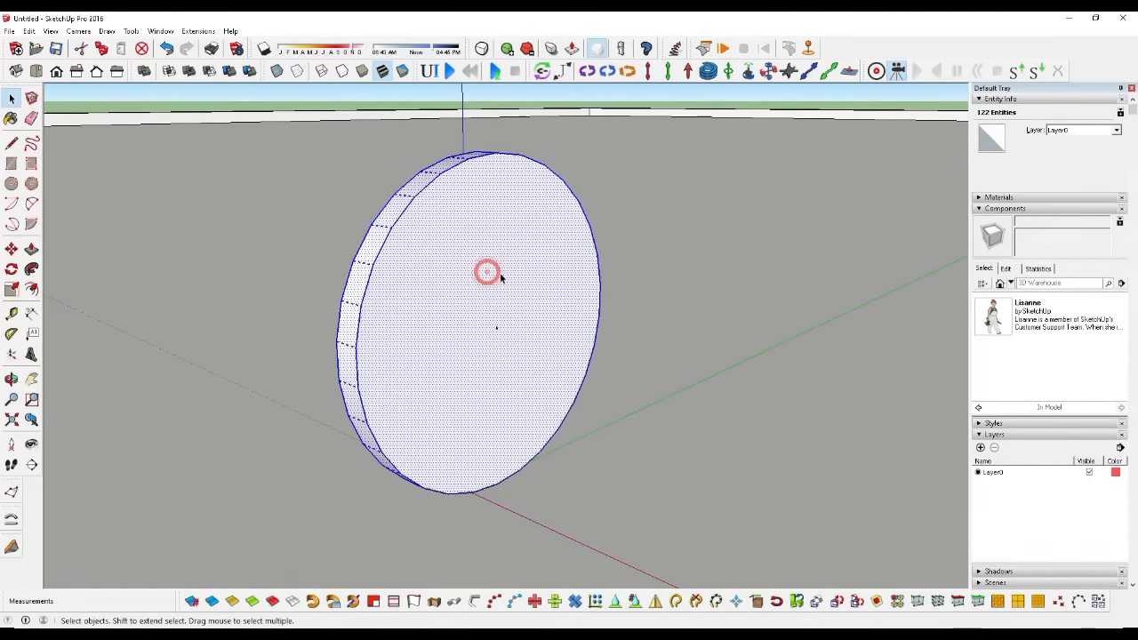
{"action": "left_click", "coordinate": [302, 319]}
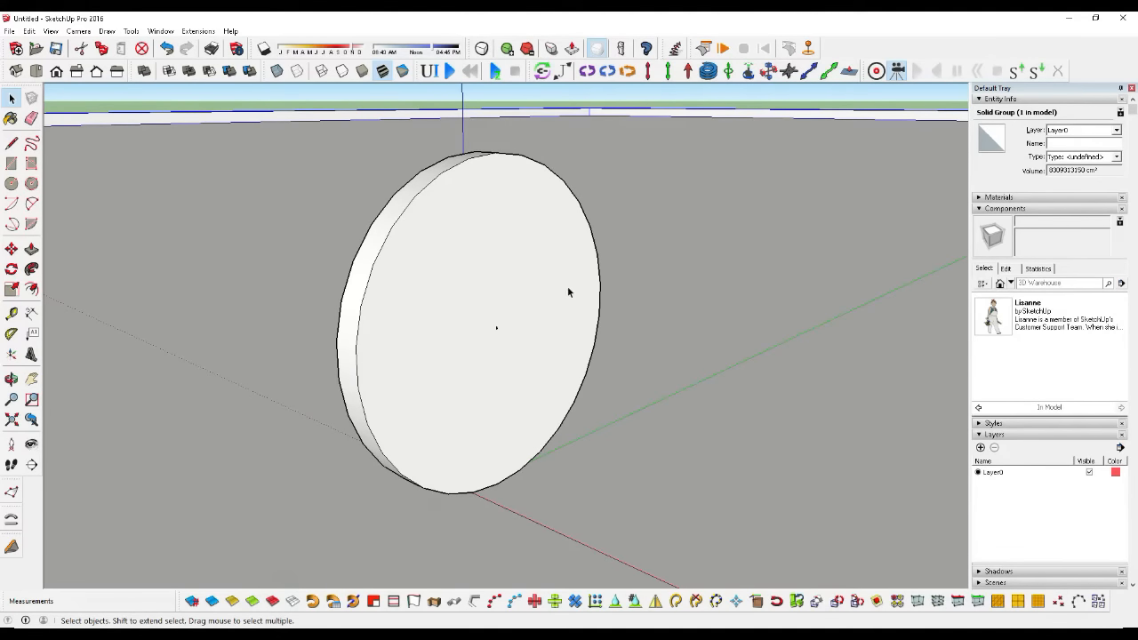
Step: Place an MSPhysics motor joint at the disc's centre point with its axis pointing out from the front face along the red axis direction
{"action": "left_click", "coordinate": [608, 71]}
{"action": "scroll", "coordinate": [532, 372], "scroll_direction": "down", "scroll_amount": 1}
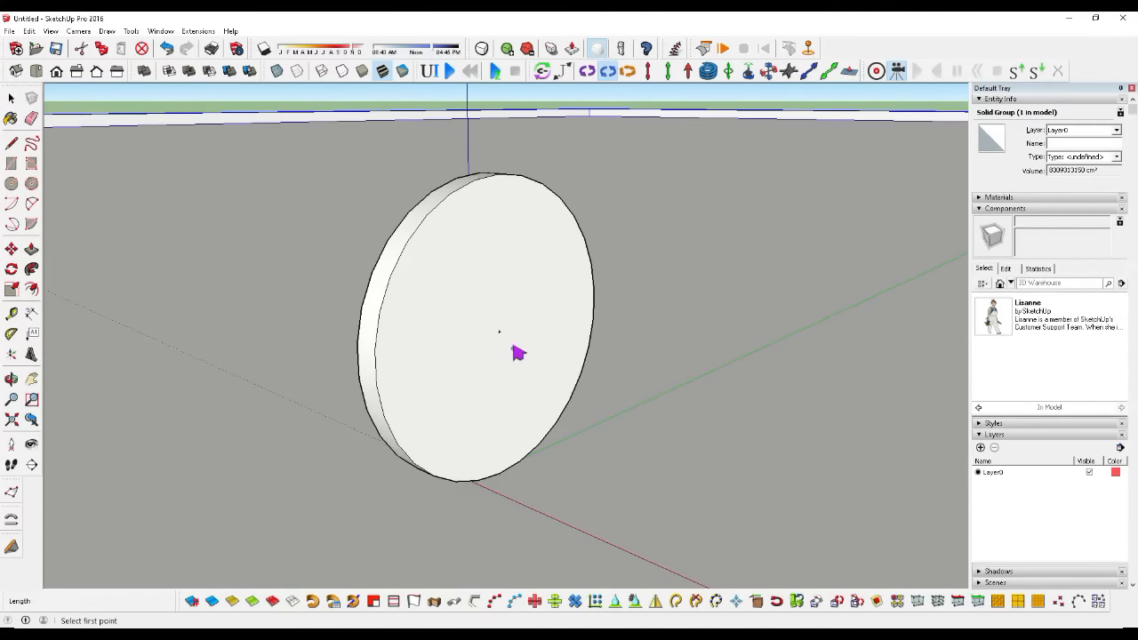
{"action": "left_click", "coordinate": [500, 333]}
{"action": "scroll", "coordinate": [581, 376], "scroll_direction": "down", "scroll_amount": 3}
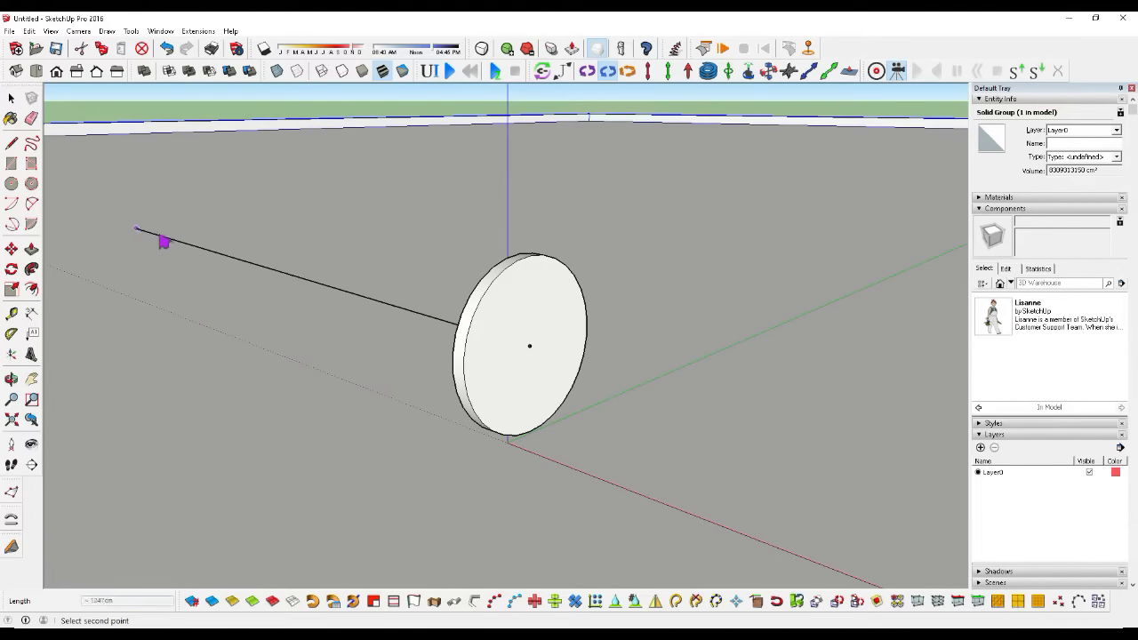
{"action": "left_click", "coordinate": [282, 286]}
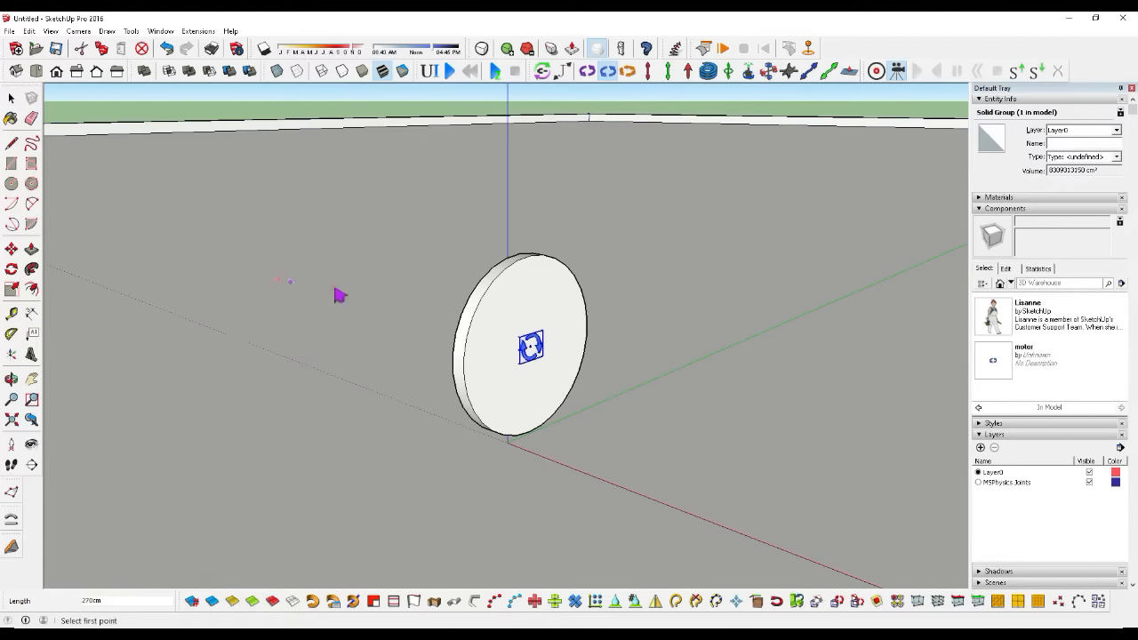
{"action": "key", "text": "ctrl+z"}
{"action": "left_click", "coordinate": [532, 348]}
{"action": "left_click", "coordinate": [714, 409]}
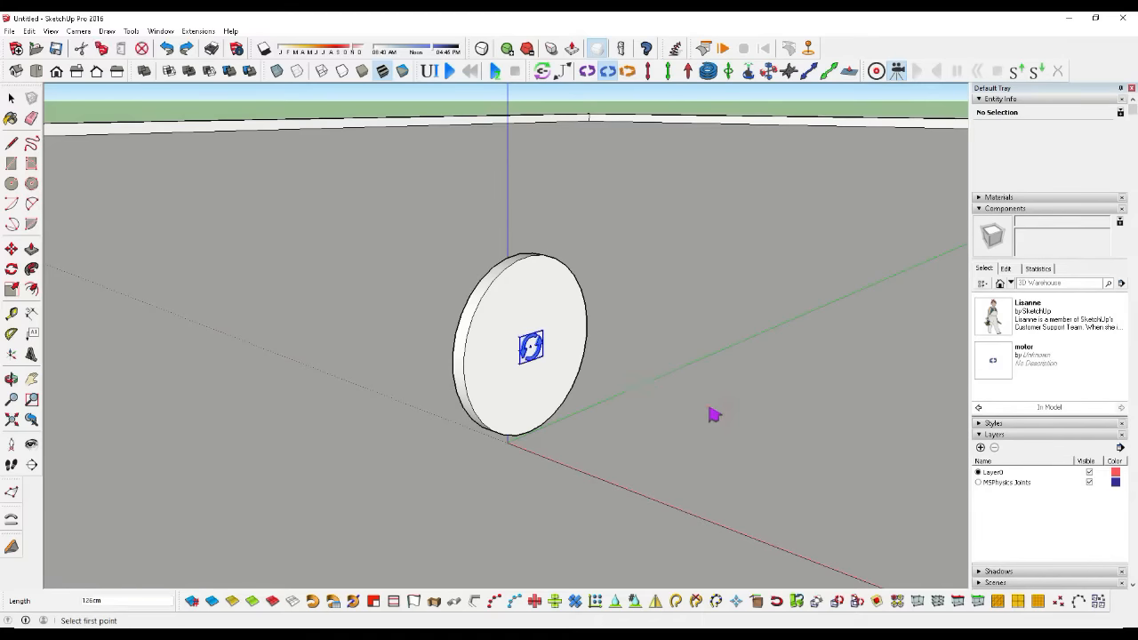
{"action": "scroll", "coordinate": [584, 355], "scroll_direction": "up", "scroll_amount": 2}
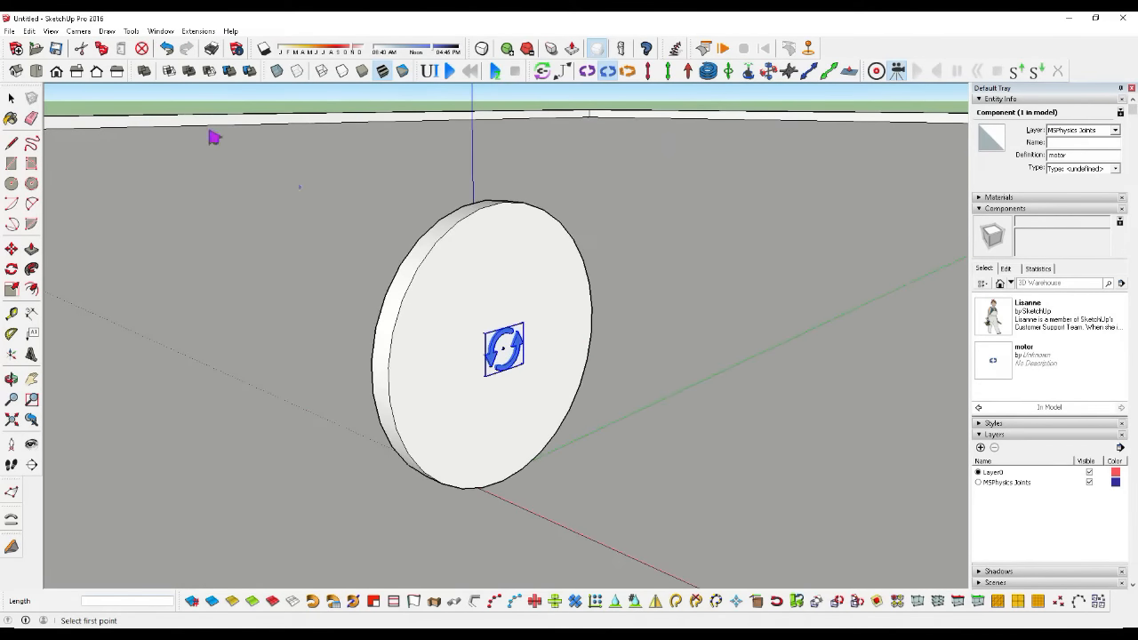
{"action": "left_click", "coordinate": [11, 98]}
Step: Connect the disc group to the motor joint at its centre with the MSPhysics joint connection tool
{"action": "scroll", "coordinate": [519, 287], "scroll_direction": "up", "scroll_amount": 2}
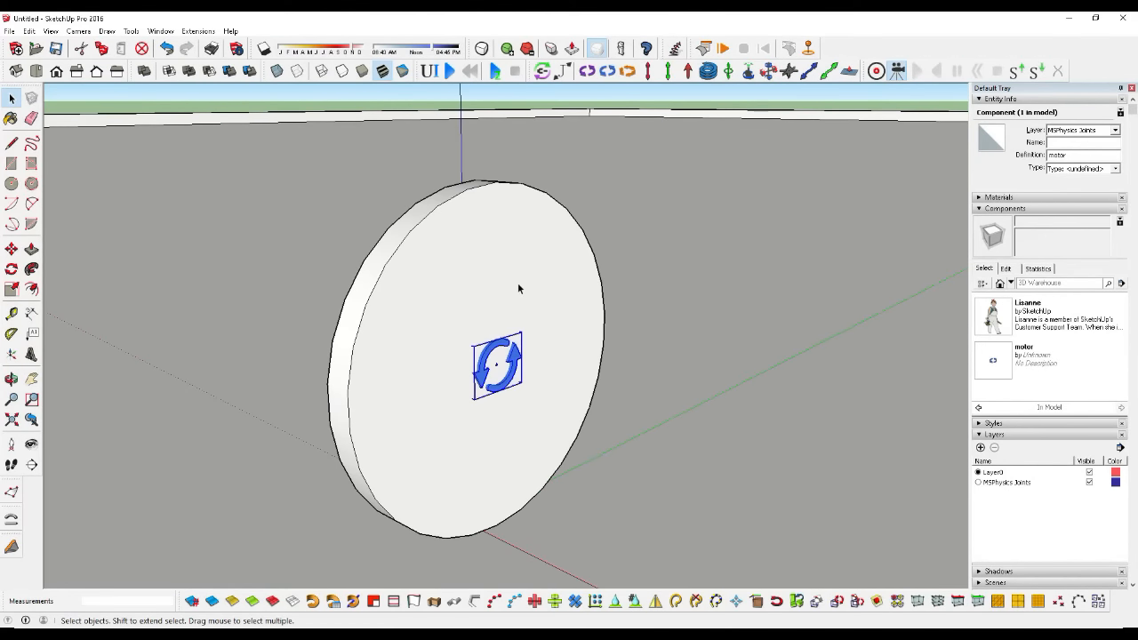
{"action": "left_click", "coordinate": [472, 322]}
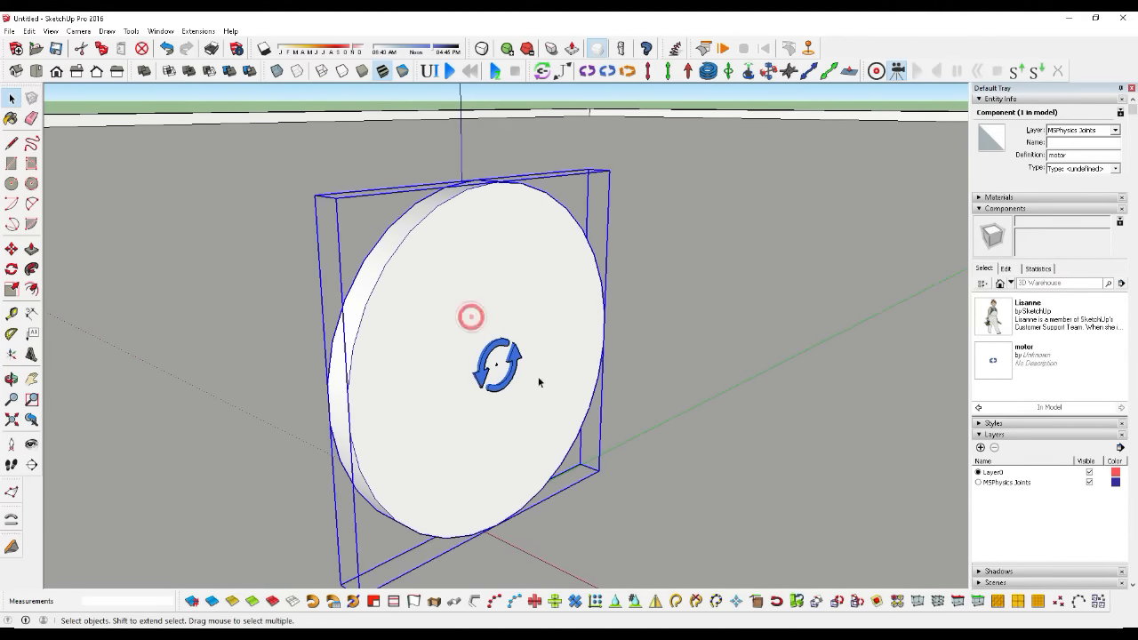
{"action": "left_click", "coordinate": [517, 365]}
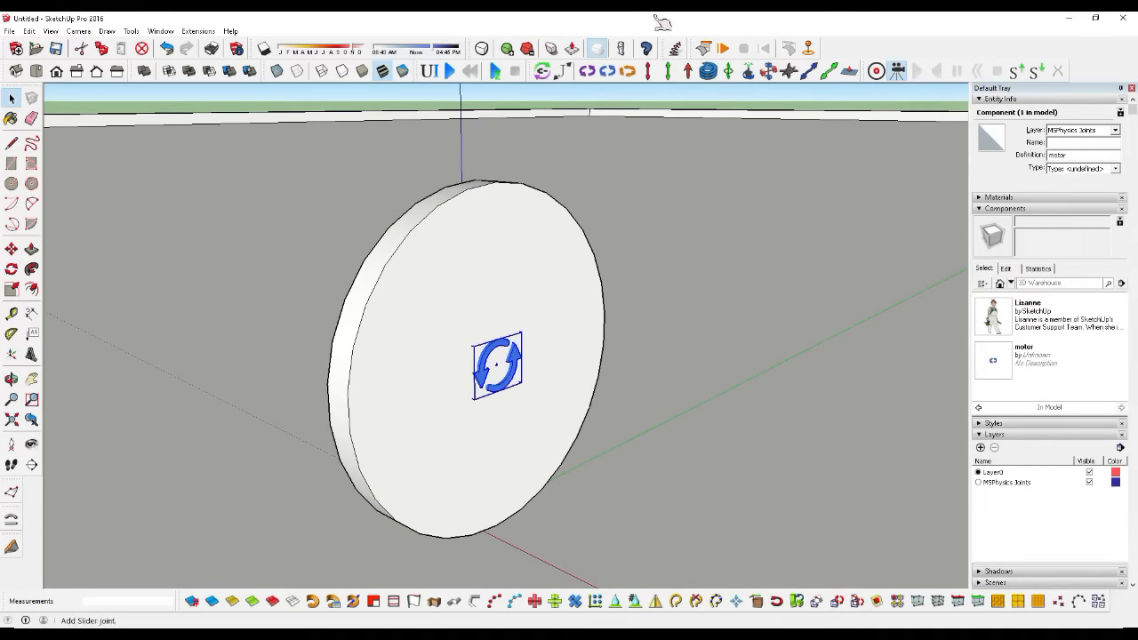
{"action": "left_click", "coordinate": [542, 71]}
{"action": "left_click", "coordinate": [481, 228]}
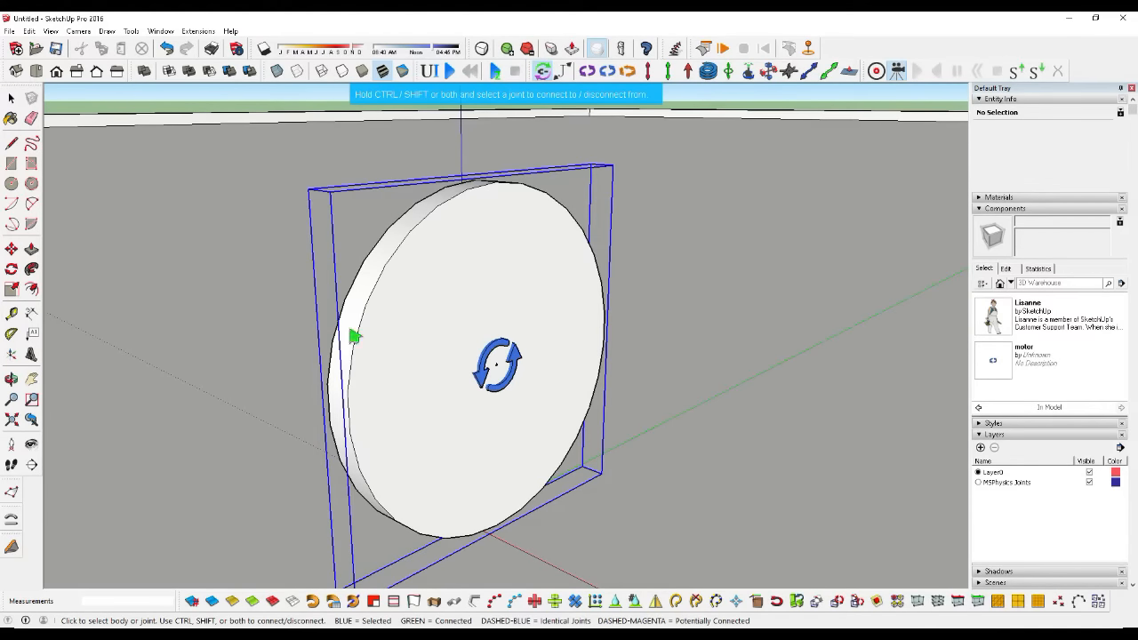
{"action": "scroll", "coordinate": [520, 368], "scroll_direction": "up", "scroll_amount": 5}
{"action": "left_click", "coordinate": [510, 358], "text": "ctrl"}
{"action": "scroll", "coordinate": [554, 392], "scroll_direction": "down", "scroll_amount": 5}
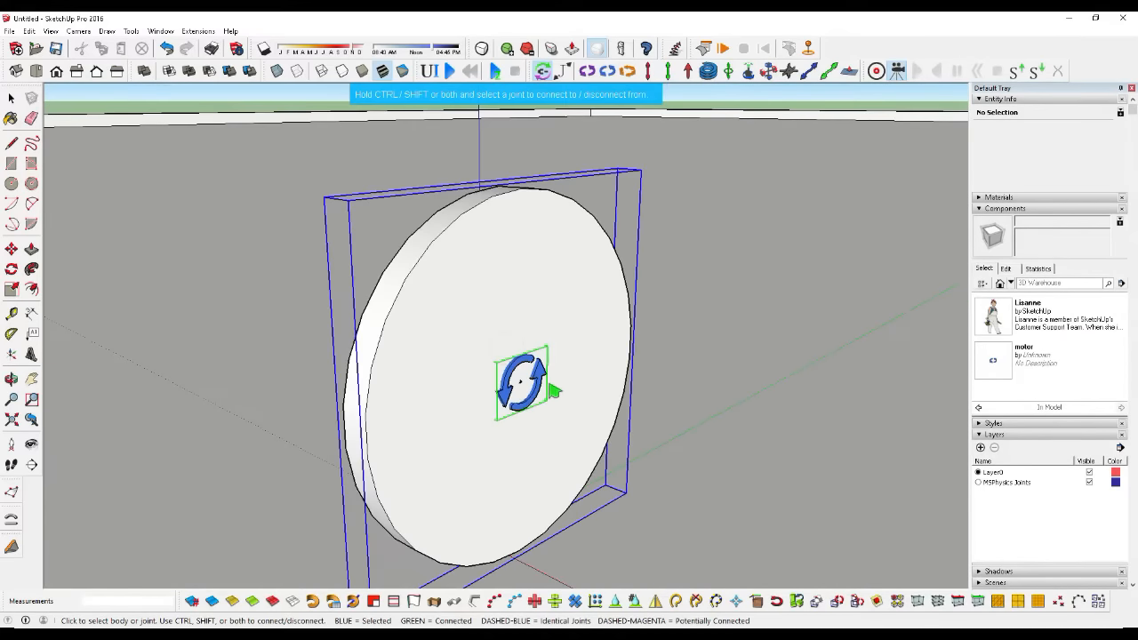
{"action": "left_click", "coordinate": [10, 98]}
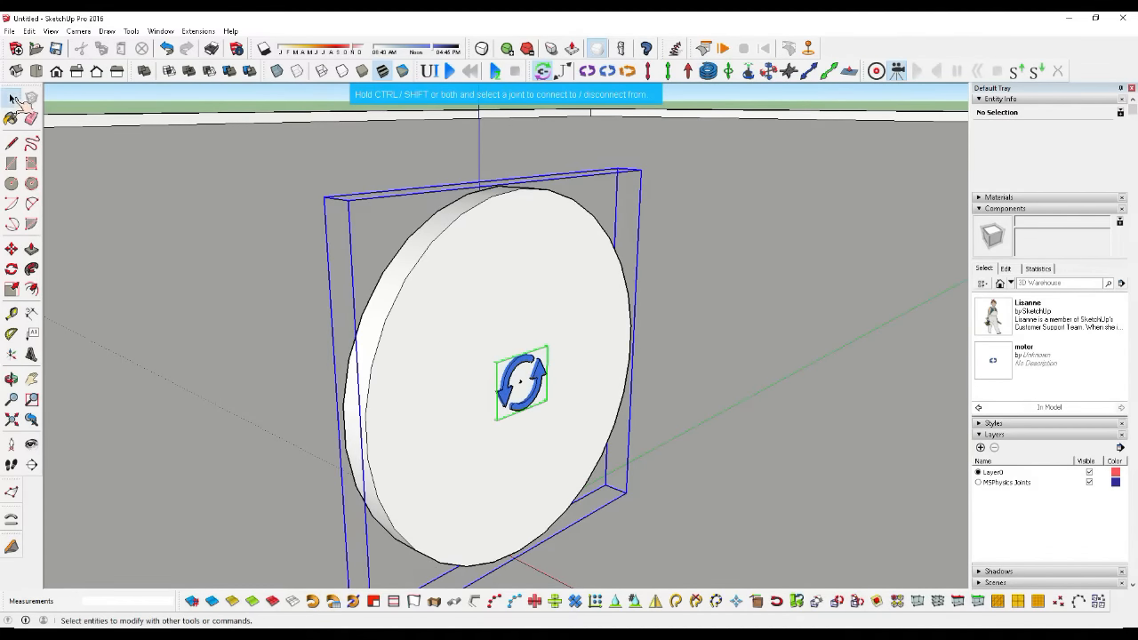
Step: Inside the disc group, draw a line from the face's centre up to the rim and another about 24 cm long from the centre toward the side
{"action": "double_click", "coordinate": [505, 289]}
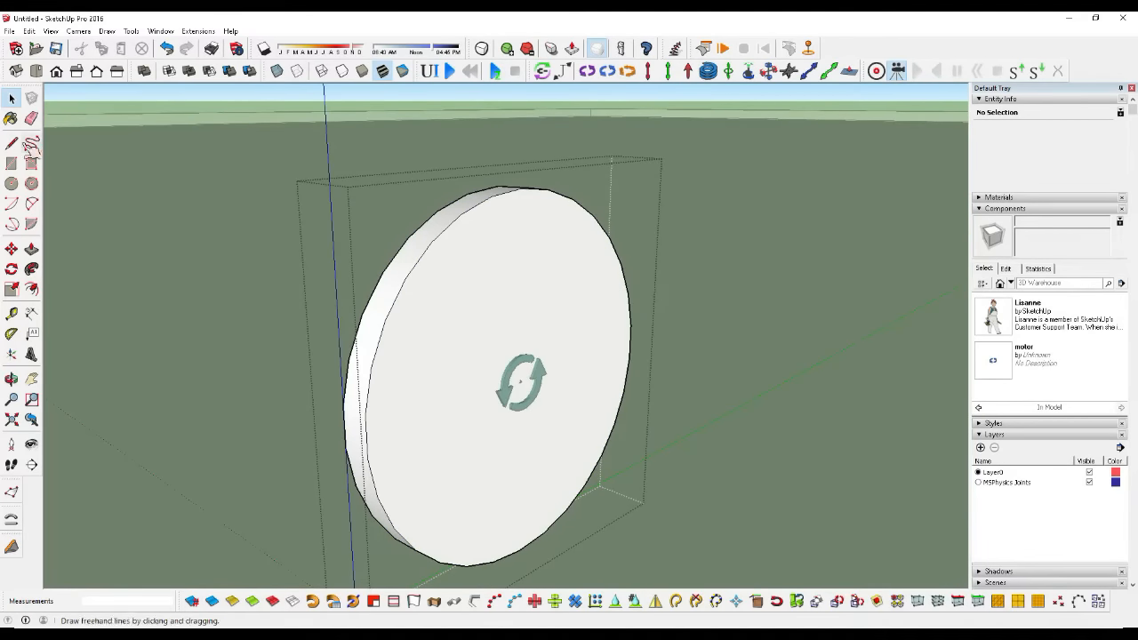
{"action": "key", "text": "l"}
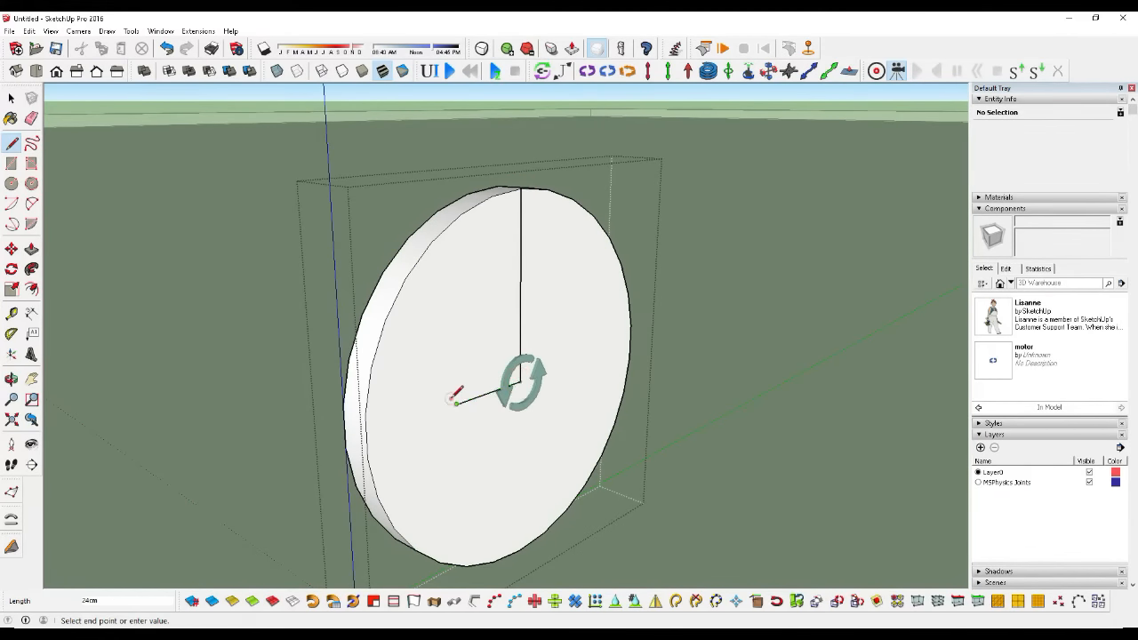
{"action": "left_click", "coordinate": [455, 402]}
{"action": "key", "text": "space"}
{"action": "double_click", "coordinate": [252, 175]}
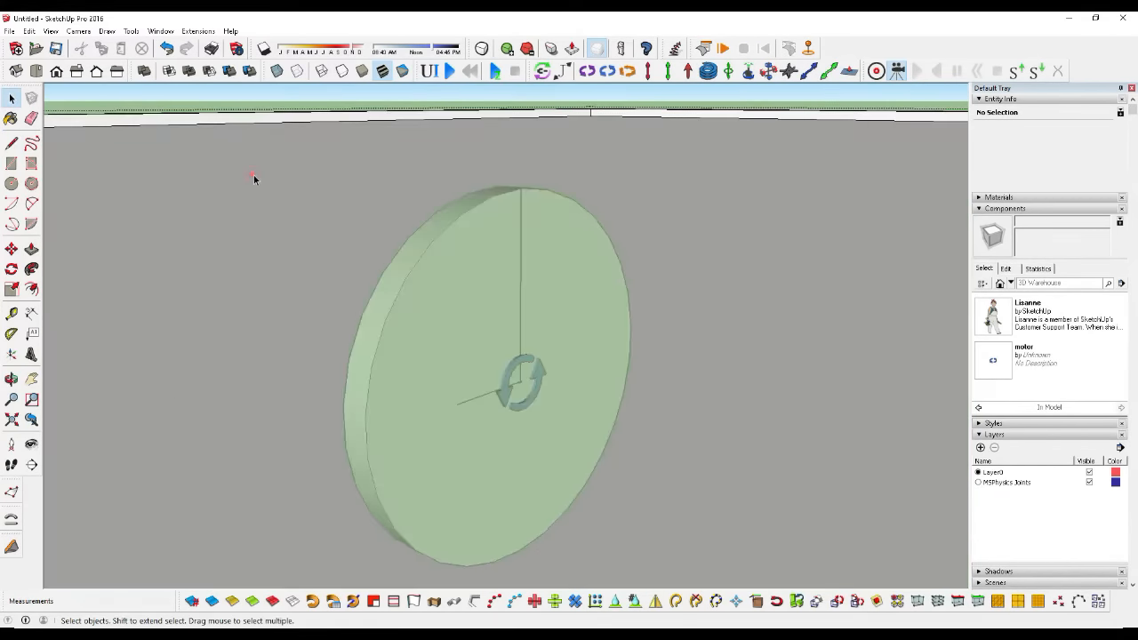
{"action": "left_click", "coordinate": [261, 96]}
Step: Run the MSPhysics simulation to check the motor-driven rotation of the disc, and stop it
{"action": "scroll", "coordinate": [505, 307], "scroll_direction": "down", "scroll_amount": 1}
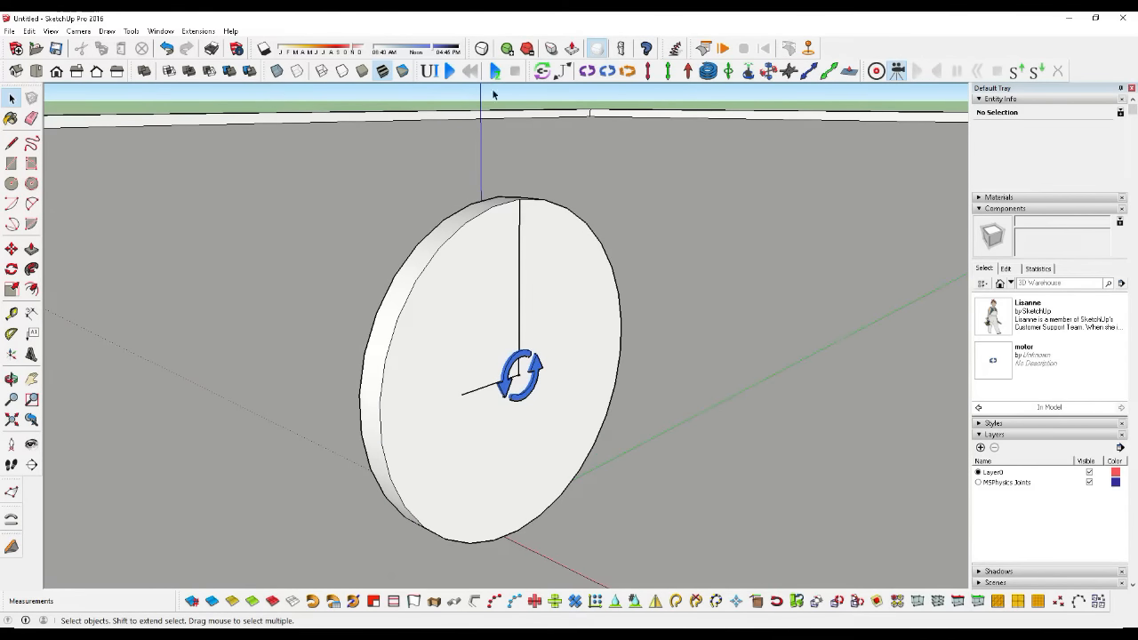
{"action": "left_click", "coordinate": [450, 70]}
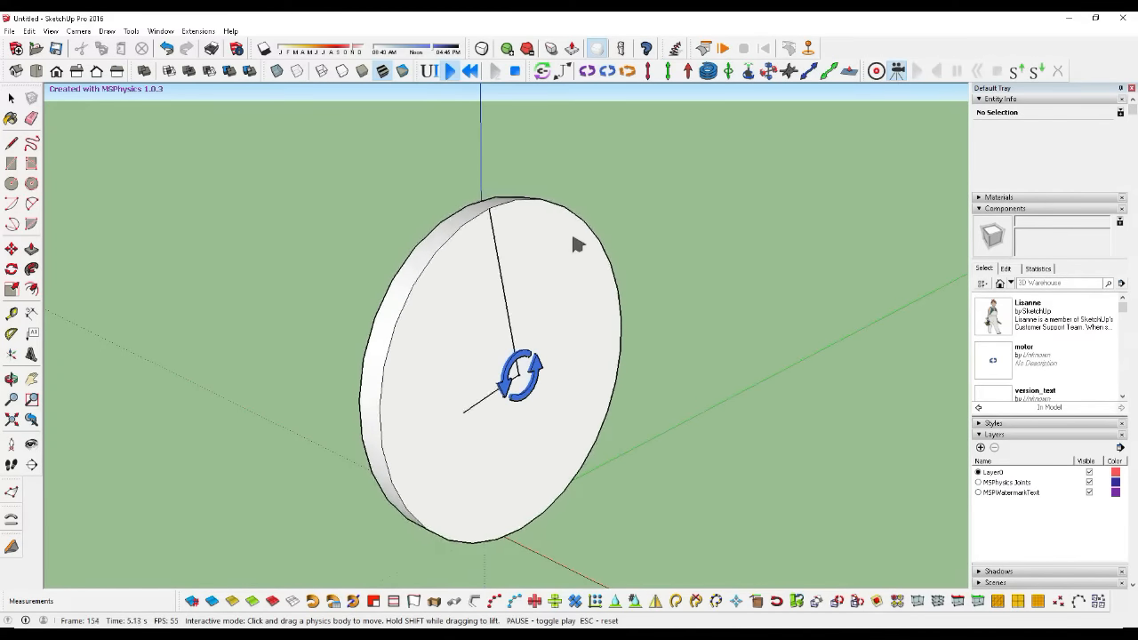
{"action": "scroll", "coordinate": [585, 238], "scroll_direction": "down", "scroll_amount": 3}
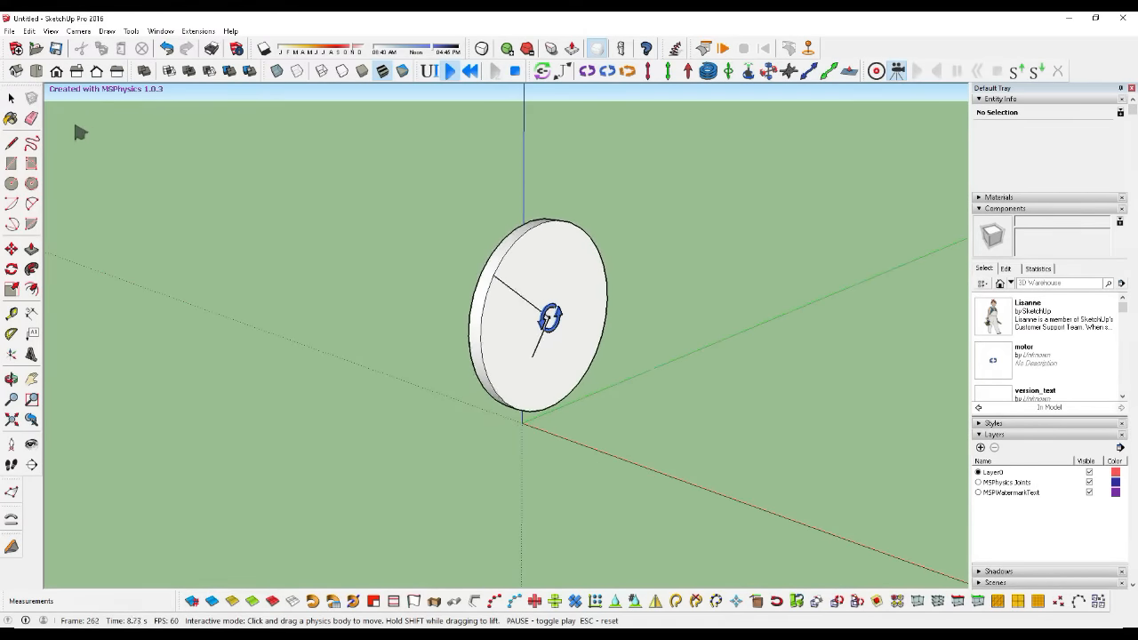
{"action": "left_click", "coordinate": [516, 73]}
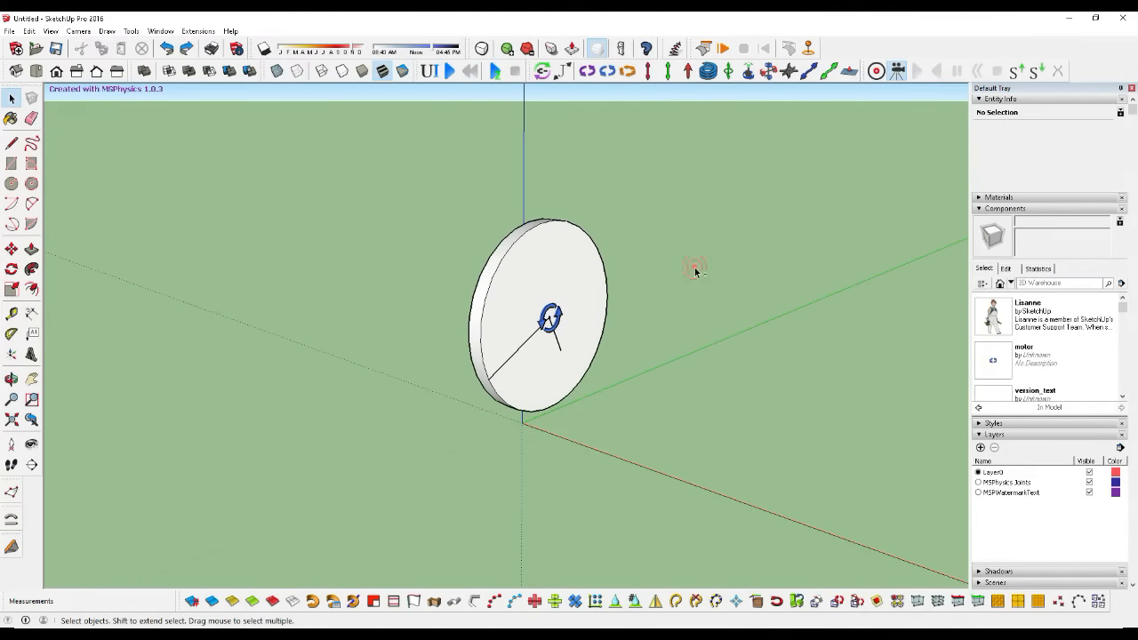
Step: Set the MSPhysics collision shape of the ground slab group to Static Mesh
{"action": "scroll", "coordinate": [593, 346], "scroll_direction": "down", "scroll_amount": 4}
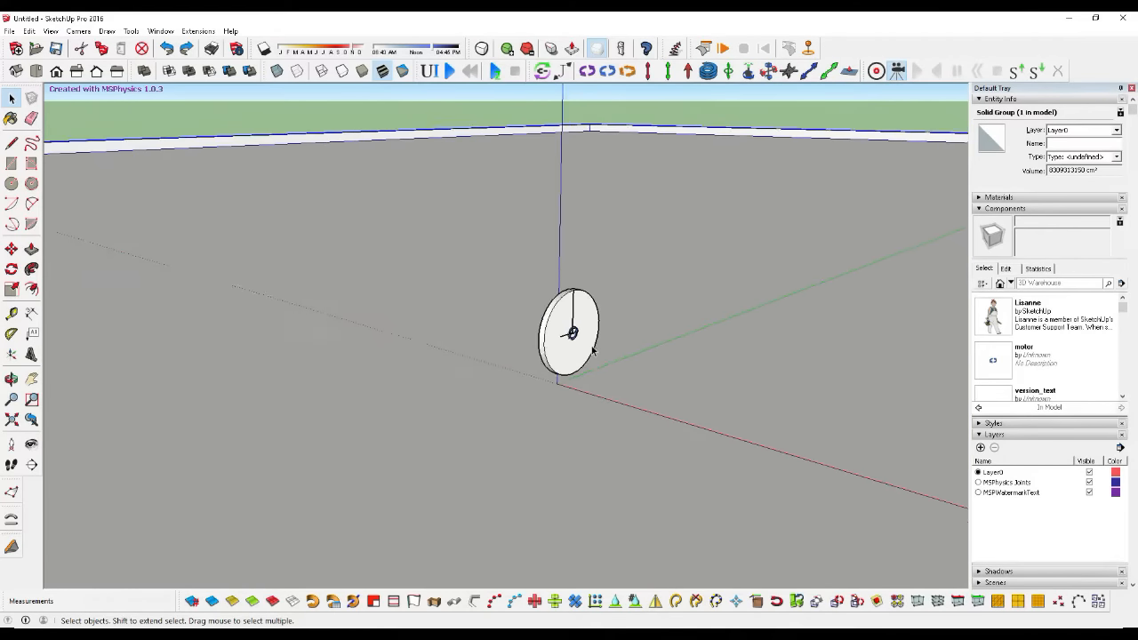
{"action": "right_click", "coordinate": [641, 269]}
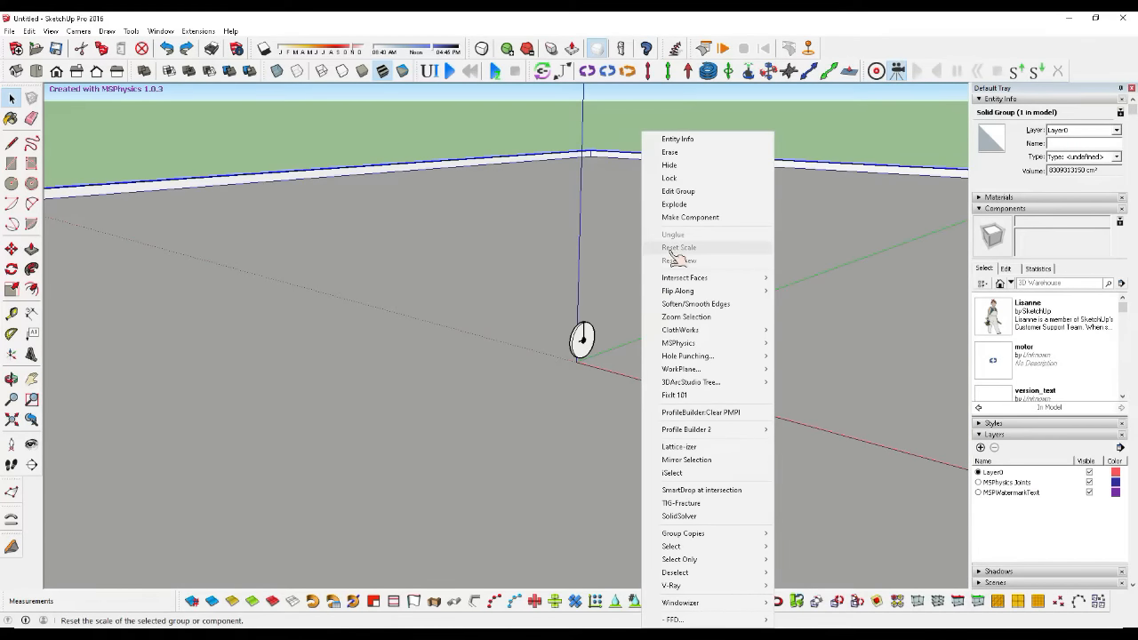
{"action": "mouse_move", "coordinate": [707, 343]}
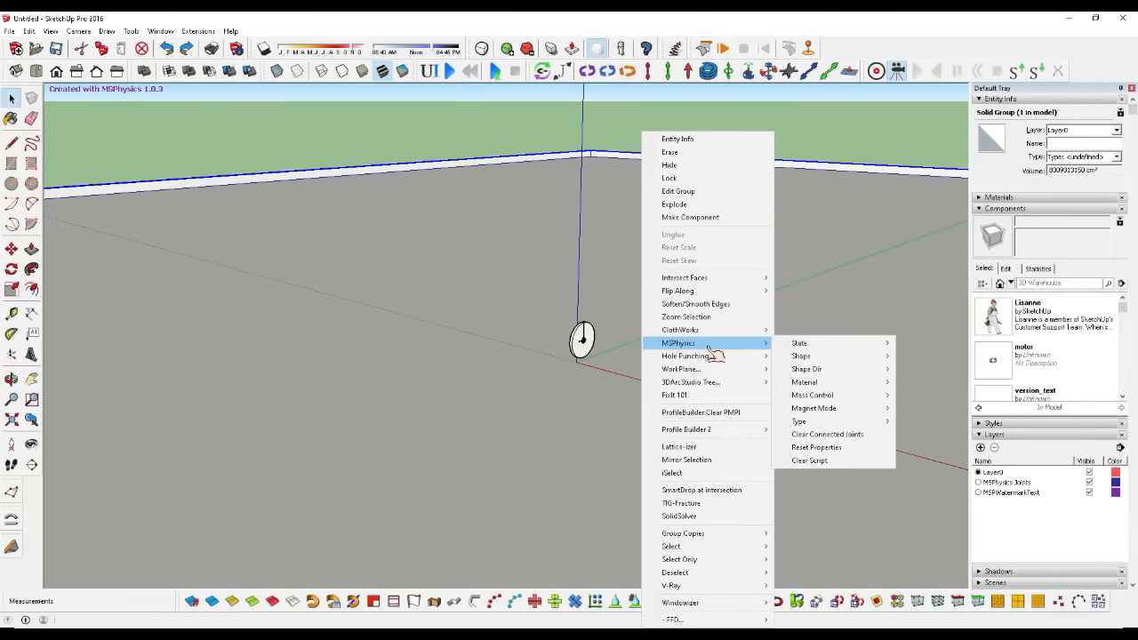
{"action": "mouse_move", "coordinate": [832, 360]}
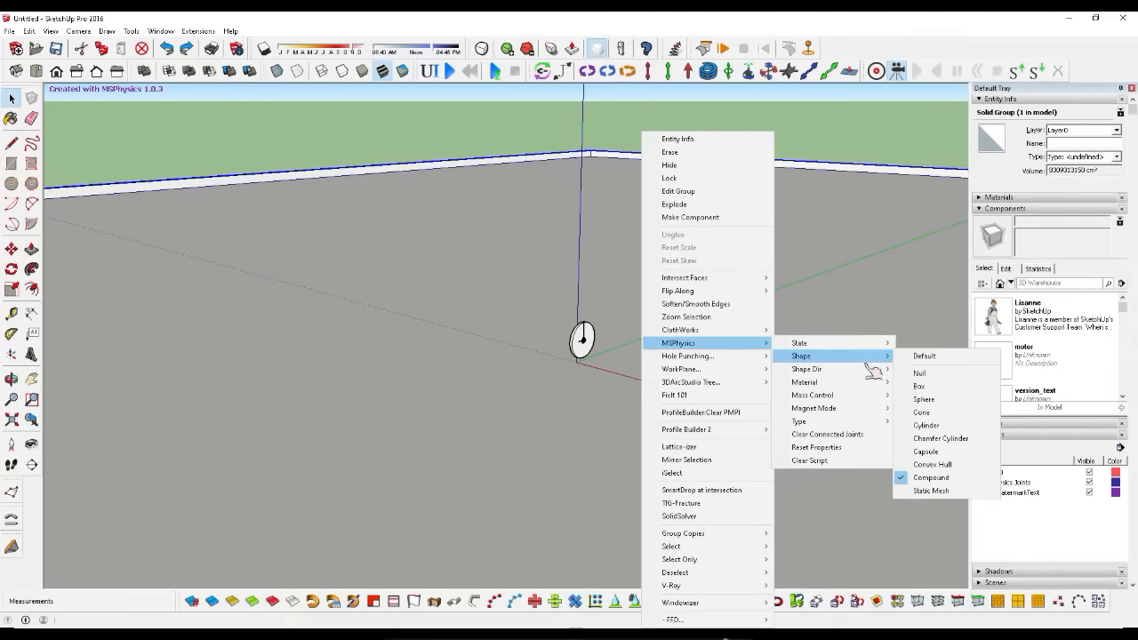
{"action": "left_click", "coordinate": [933, 491]}
Step: Move the disc group straight down so that its lower edge rests on the ground slab
{"action": "scroll", "coordinate": [595, 376], "scroll_direction": "up", "scroll_amount": 5}
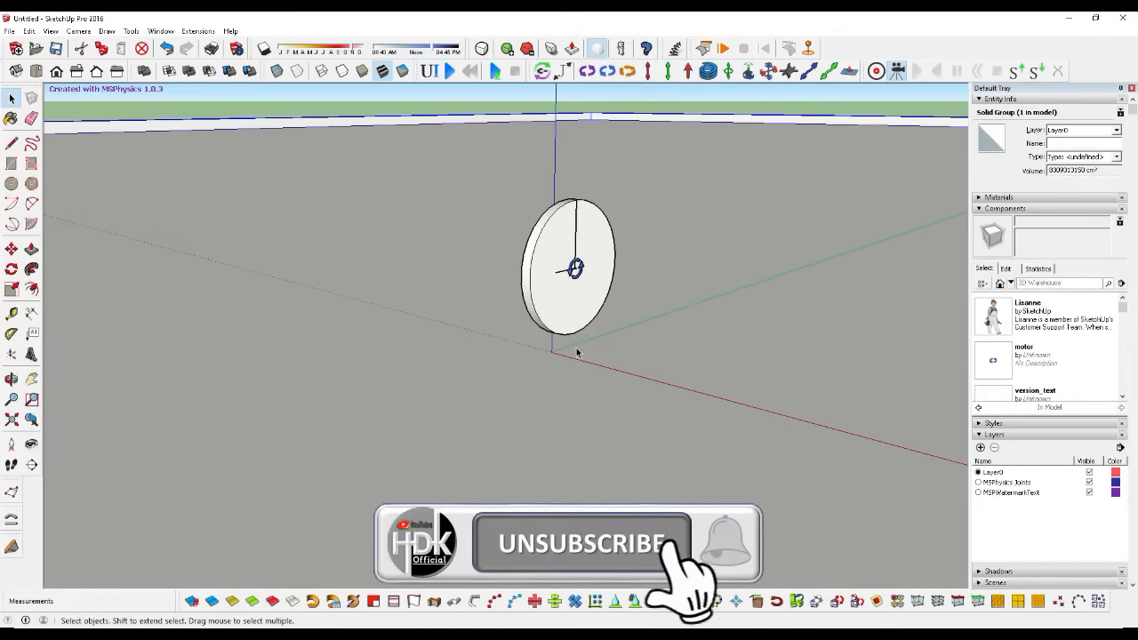
{"action": "left_click", "coordinate": [566, 306]}
{"action": "scroll", "coordinate": [566, 312], "scroll_direction": "up", "scroll_amount": 3}
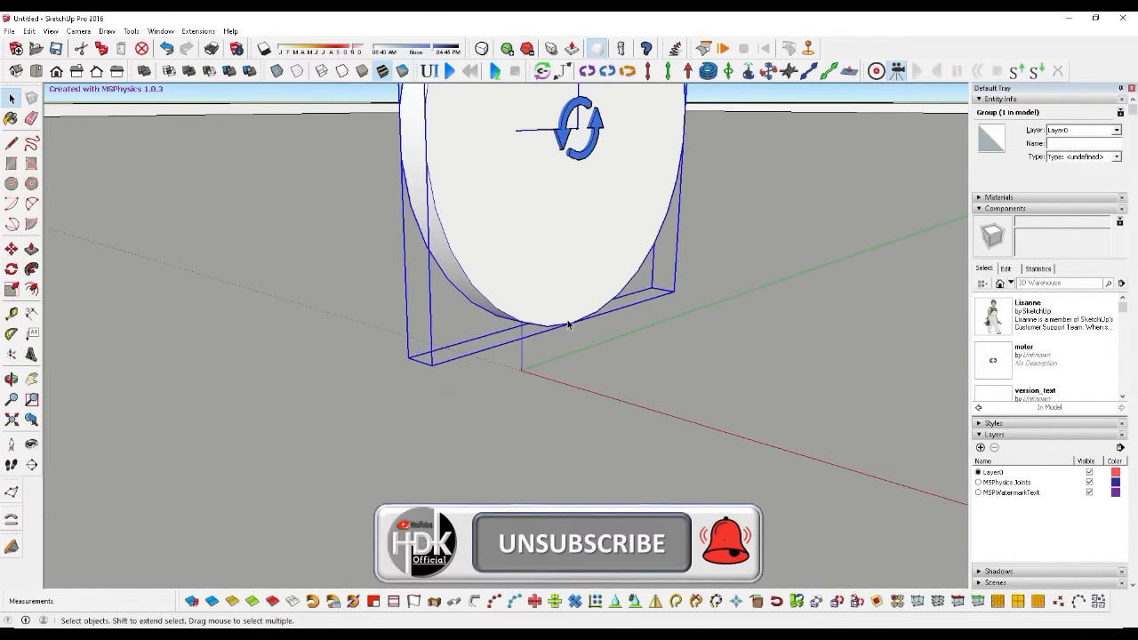
{"action": "key", "text": "m"}
{"action": "left_click", "coordinate": [572, 323]}
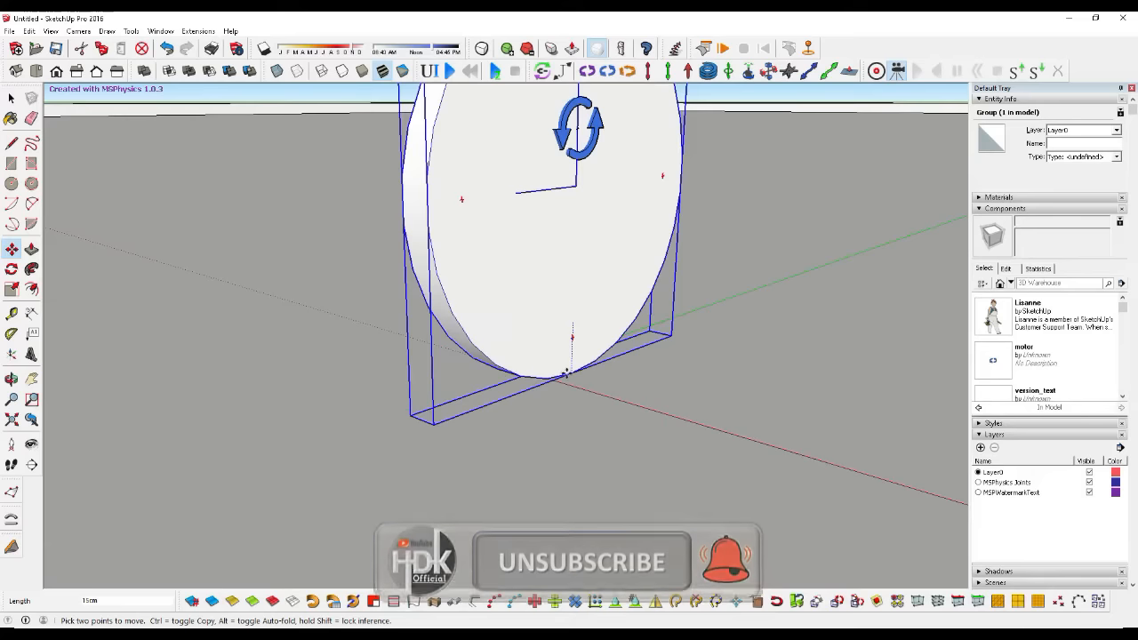
{"action": "left_click", "coordinate": [566, 385]}
{"action": "scroll", "coordinate": [566, 385], "scroll_direction": "down", "scroll_amount": 3}
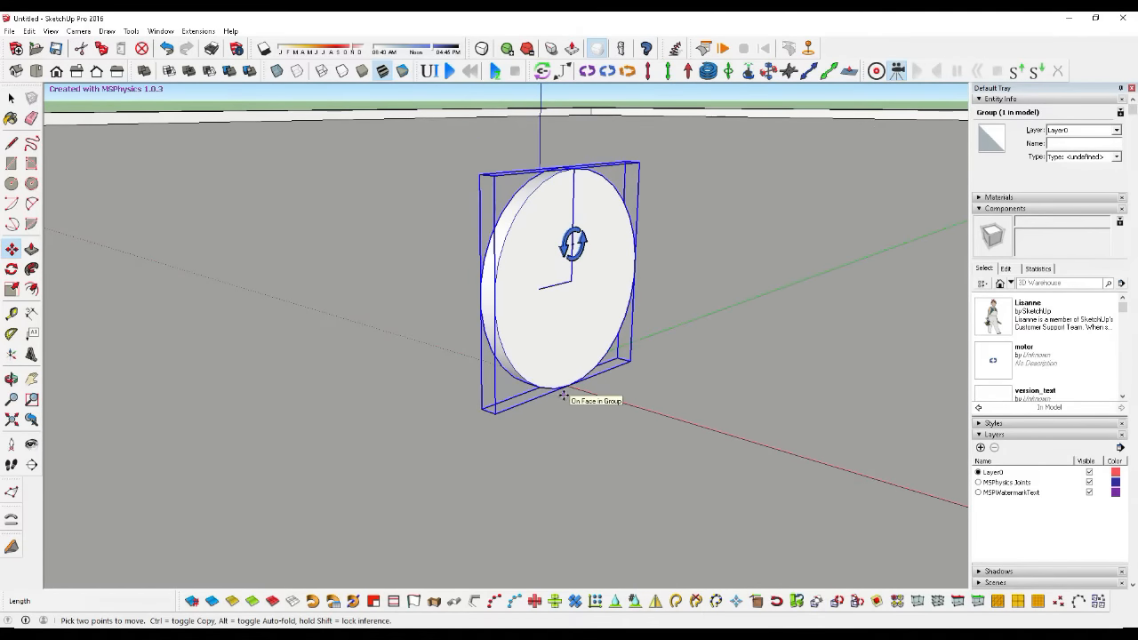
{"action": "key", "text": "space"}
{"action": "scroll", "coordinate": [392, 445], "scroll_direction": "down", "scroll_amount": 3}
Step: Run the MSPhysics simulation to check the disc's motion, stop it, and undo the simulated motion and the disc's downward move
{"action": "left_click", "coordinate": [341, 151]}
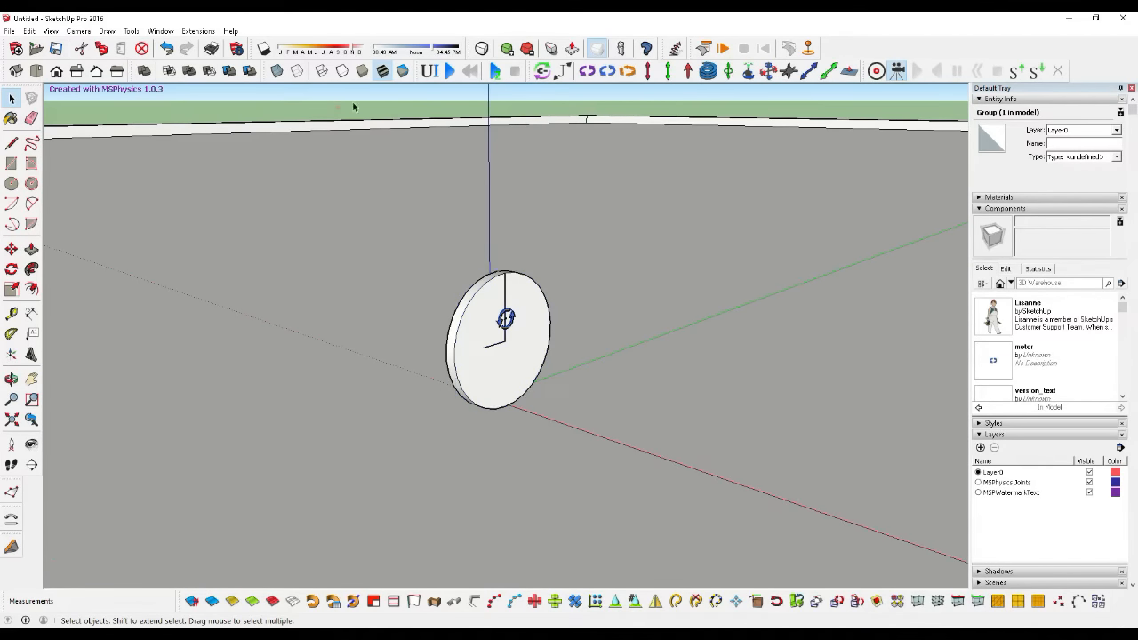
{"action": "left_click", "coordinate": [449, 70]}
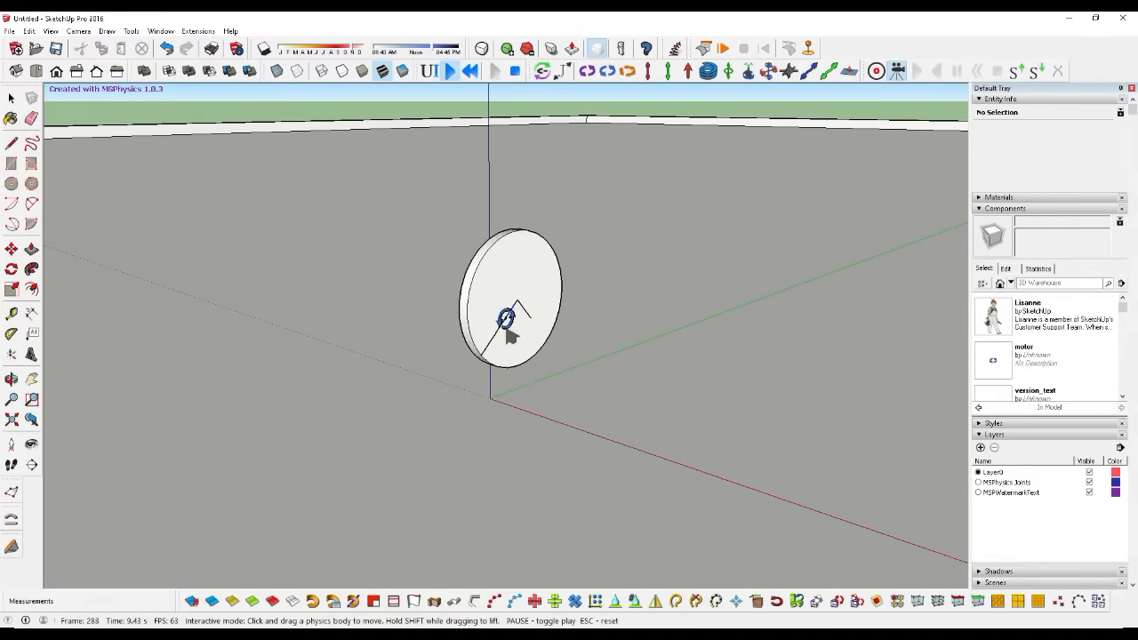
{"action": "scroll", "coordinate": [506, 320], "scroll_direction": "up", "scroll_amount": 5}
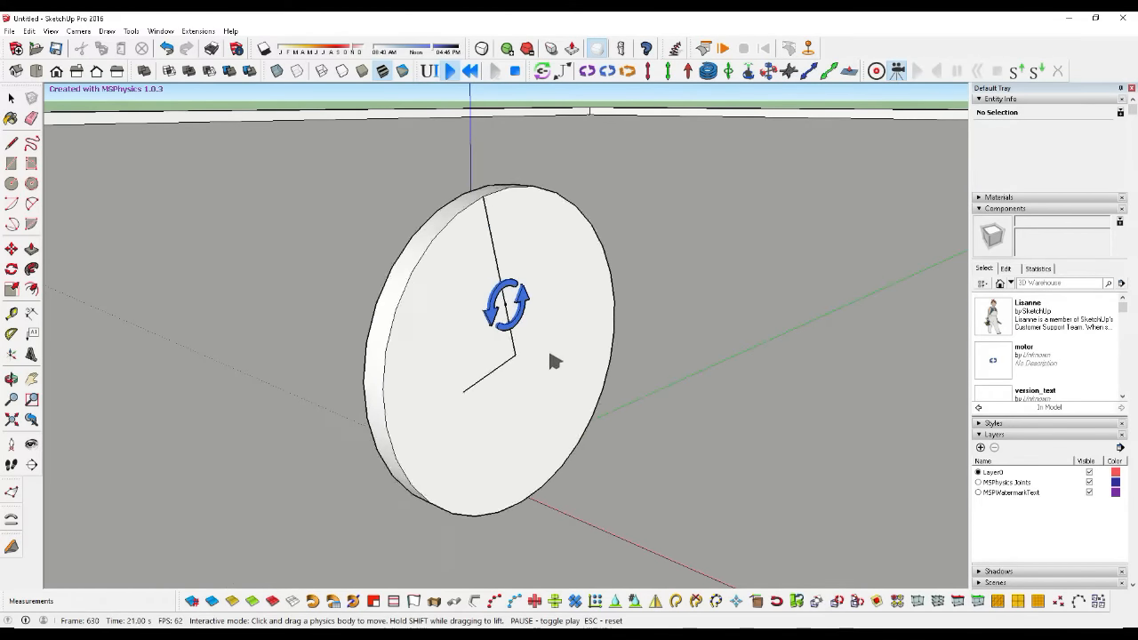
{"action": "left_click", "coordinate": [514, 71]}
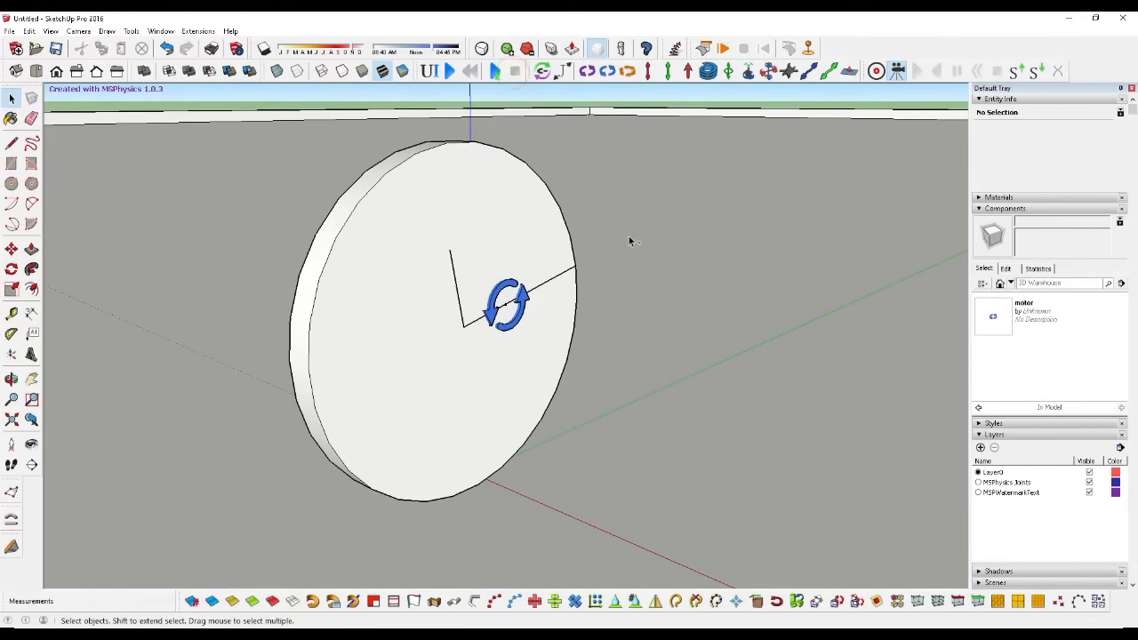
{"action": "key", "text": "ctrl+z"}
{"action": "key", "text": "ctrl+z"}
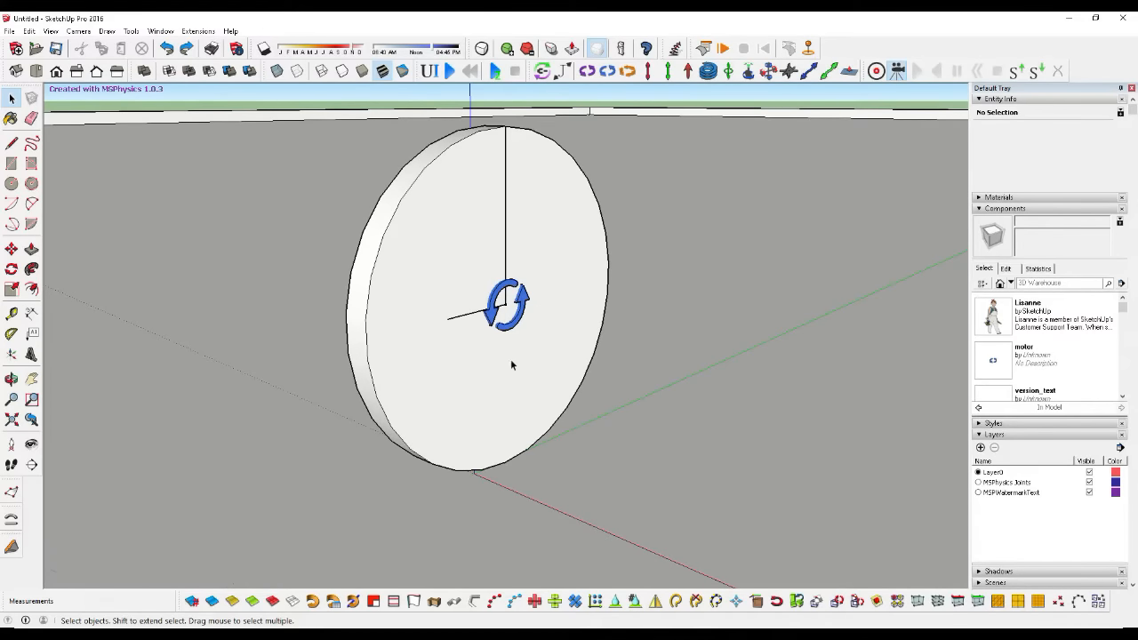
Step: Select the disc and its motor joint with the rest of the model and move the selection about 9 cm straight down
{"action": "scroll", "coordinate": [511, 364], "scroll_direction": "down", "scroll_amount": 2}
{"action": "left_click_drag", "start_coordinate": [305, 518], "coordinate": [305, 518]}
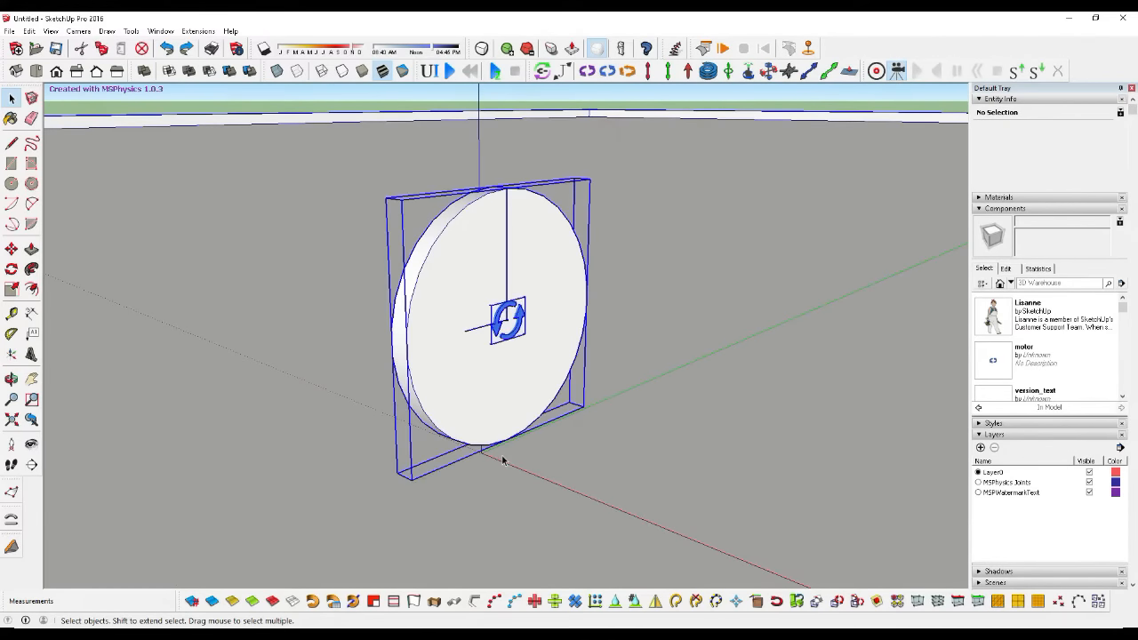
{"action": "scroll", "coordinate": [511, 449], "scroll_direction": "up", "scroll_amount": 3}
{"action": "key", "text": "m"}
{"action": "left_click", "coordinate": [500, 425]}
{"action": "key", "text": "Down"}
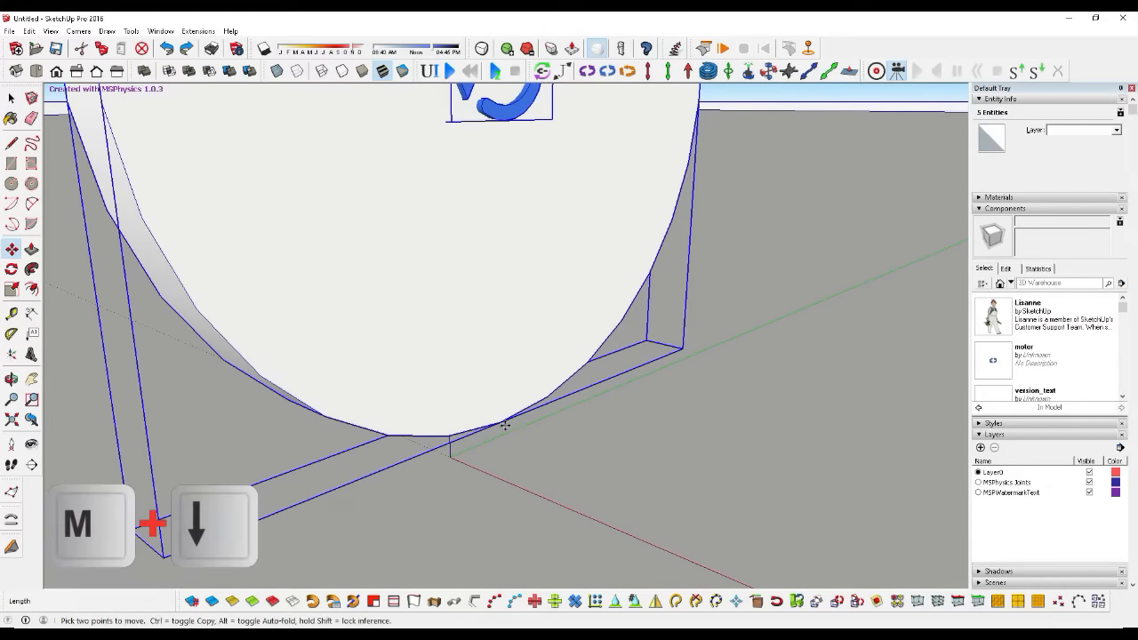
{"action": "left_click", "coordinate": [502, 478]}
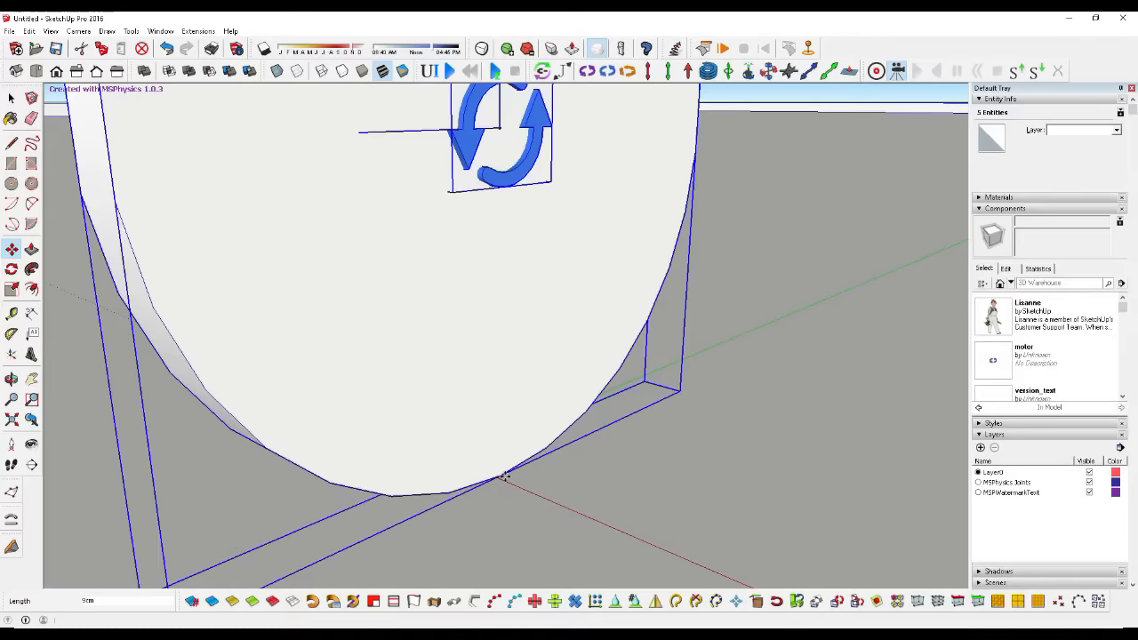
{"action": "scroll", "coordinate": [508, 490], "scroll_direction": "down", "scroll_amount": 4}
{"action": "key", "text": "space"}
{"action": "left_click", "coordinate": [546, 465]}
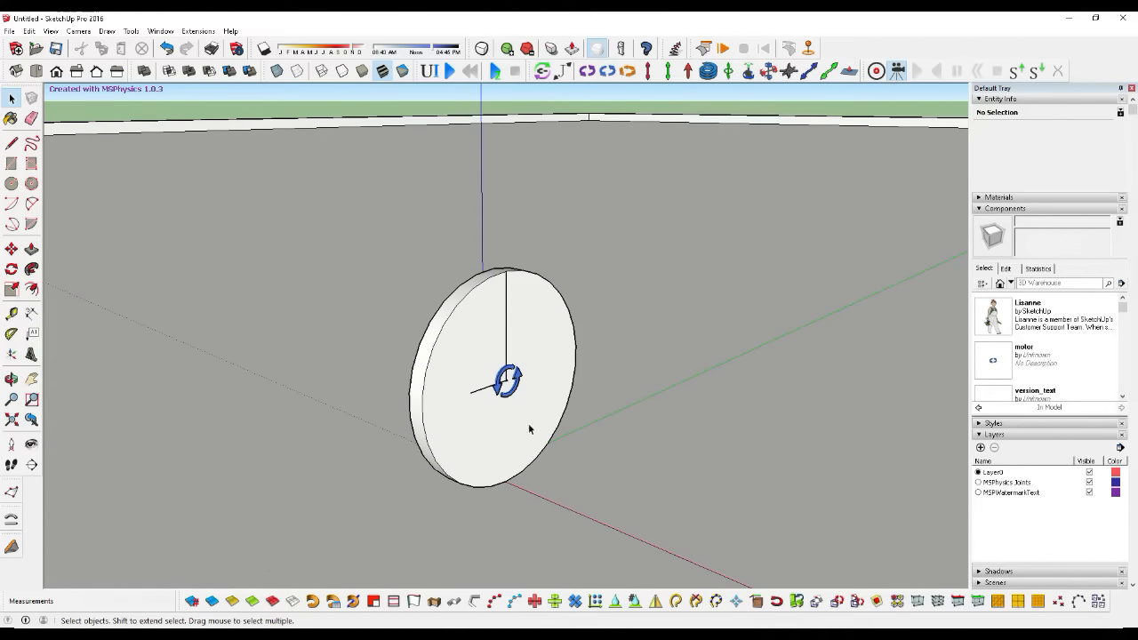
Step: Set the motor joint's acceleration to 5 in its MSPhysics joint properties
{"action": "scroll", "coordinate": [546, 447], "scroll_direction": "up", "scroll_amount": 2}
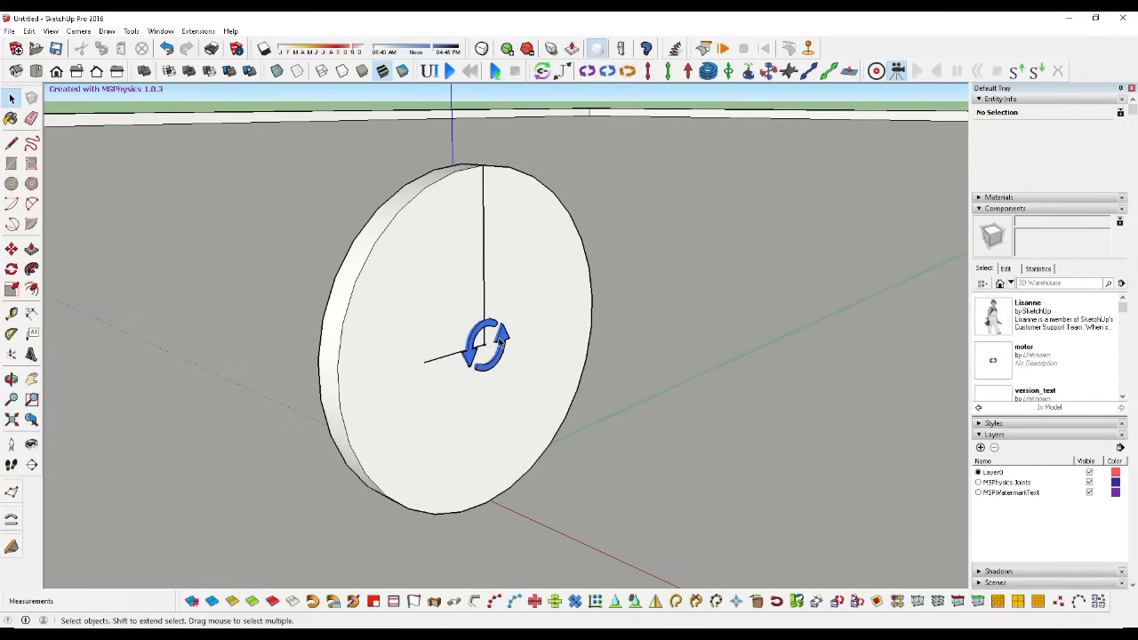
{"action": "left_click", "coordinate": [508, 336]}
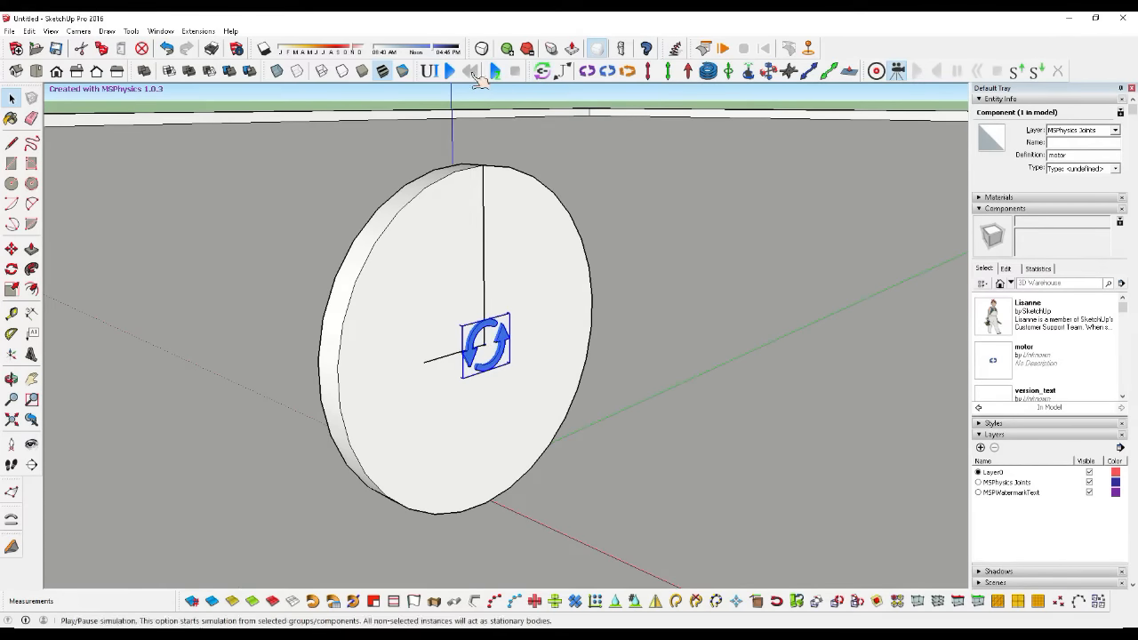
{"action": "left_click", "coordinate": [429, 72]}
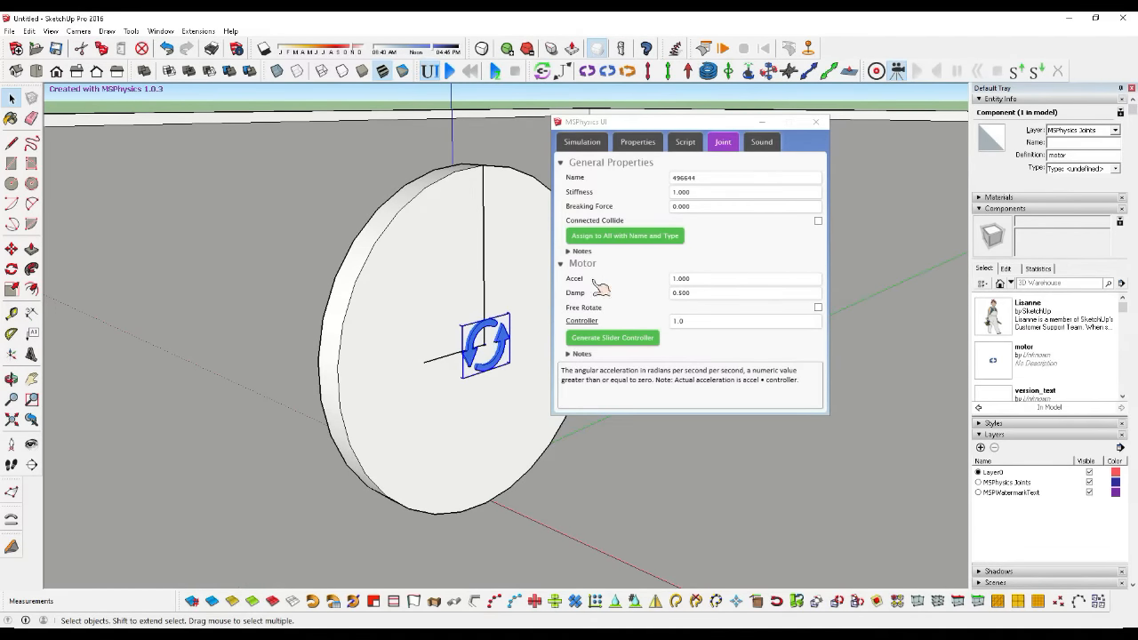
{"action": "left_click", "coordinate": [682, 281]}
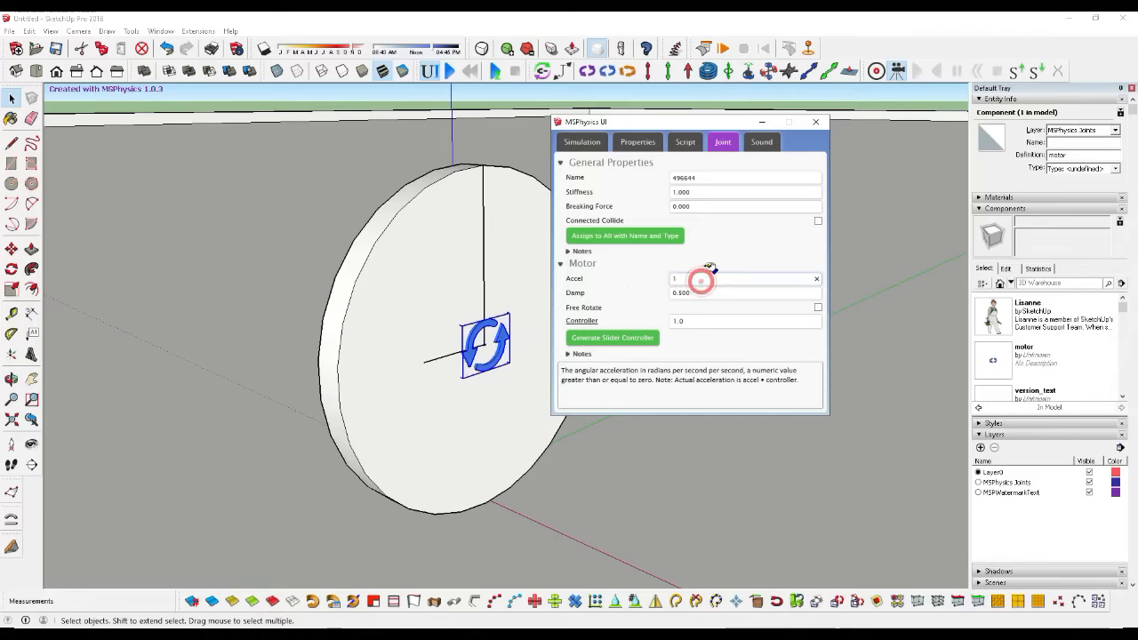
{"action": "left_click", "coordinate": [698, 278]}
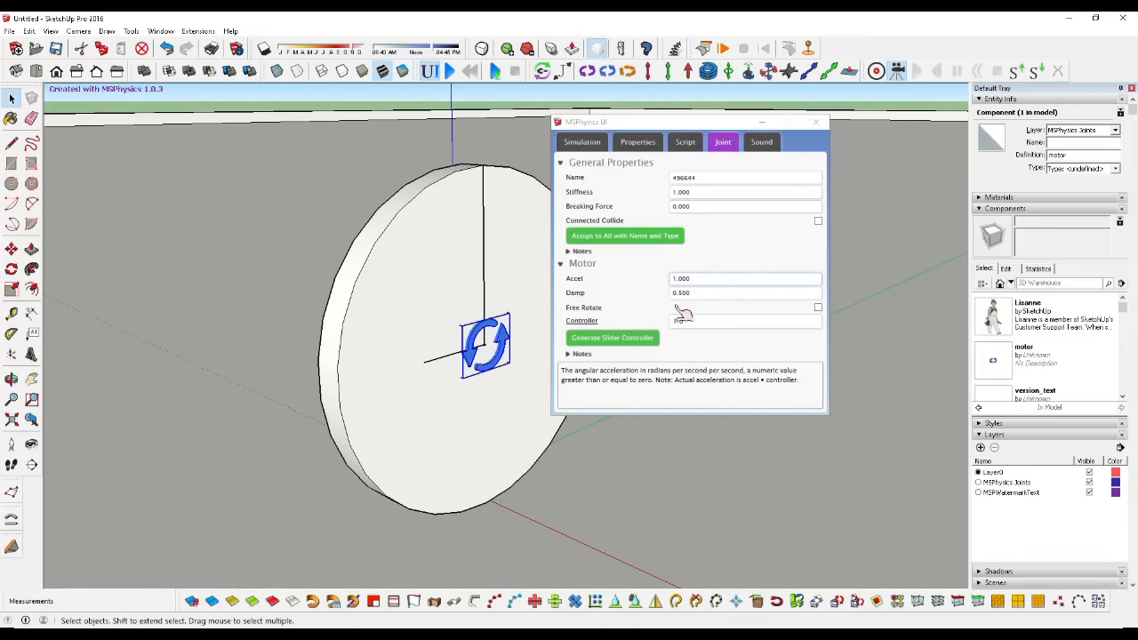
{"action": "left_click", "coordinate": [696, 279]}
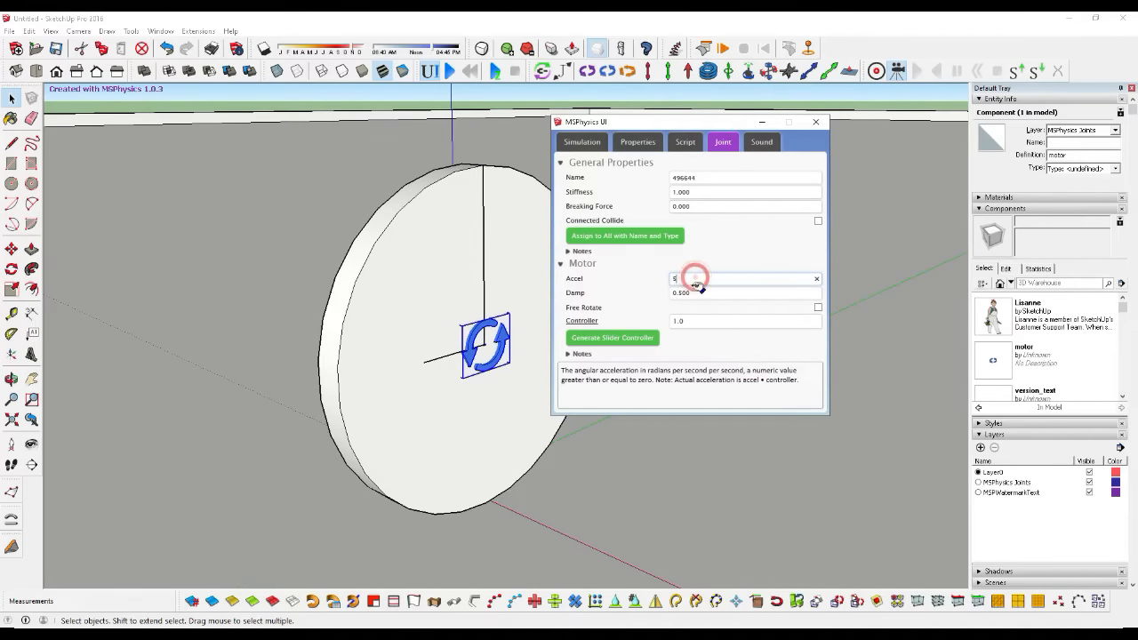
{"action": "left_click", "coordinate": [727, 261]}
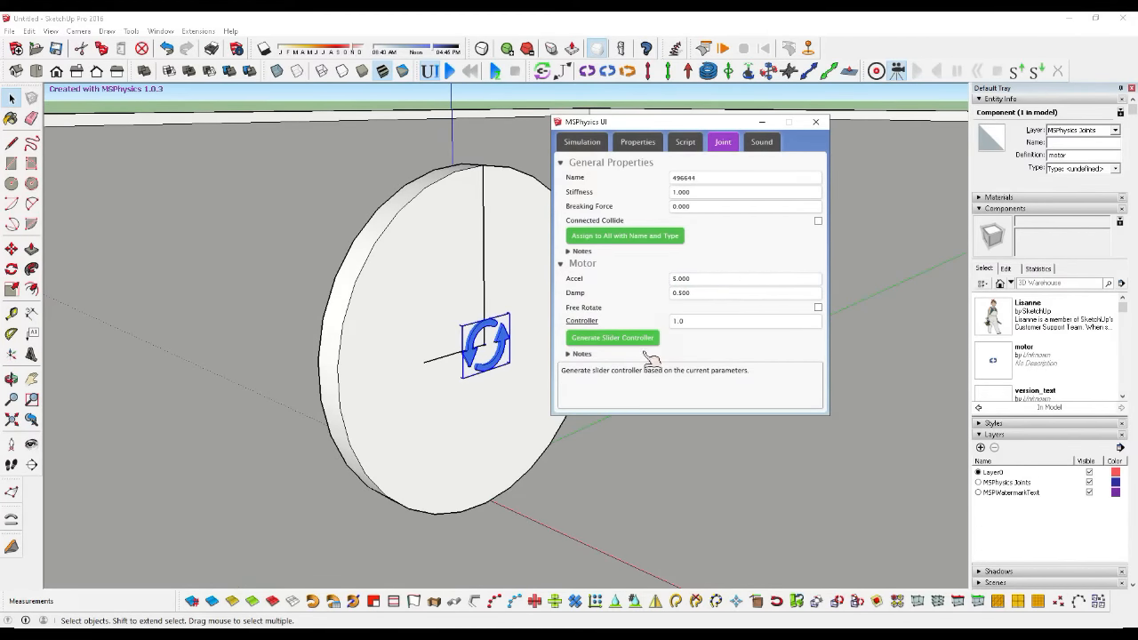
Step: Generate a slider controller for the motor joint and close the MSPhysics settings
{"action": "left_click", "coordinate": [579, 338]}
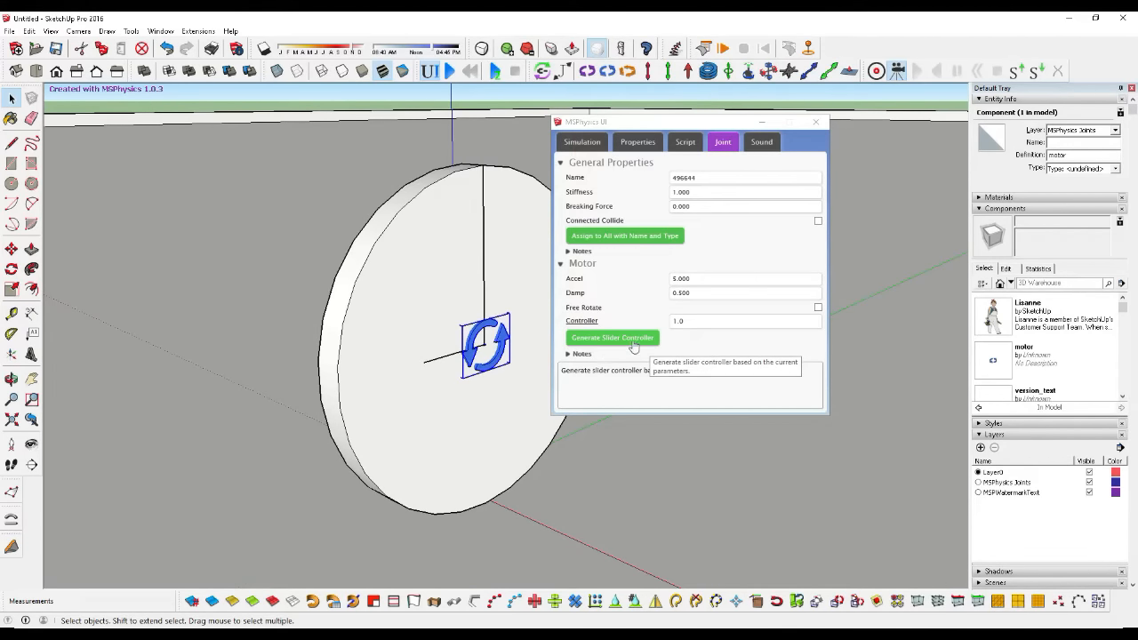
{"action": "left_click", "coordinate": [622, 339]}
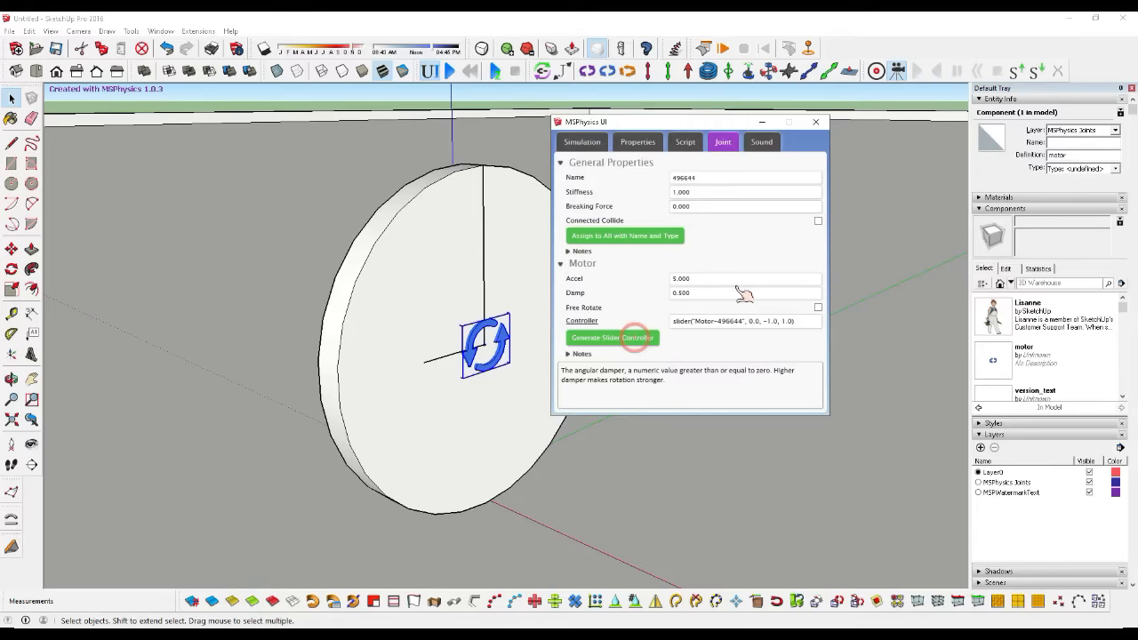
{"action": "left_click", "coordinate": [816, 122]}
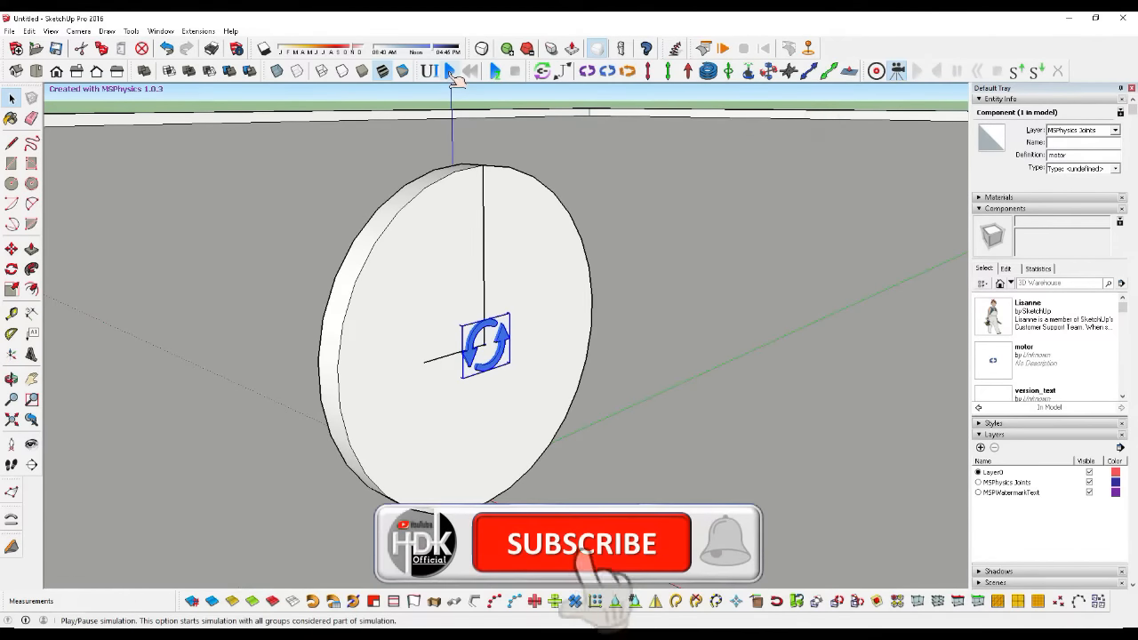
Step: Run the MSPhysics simulation, set the motor slider to -1 and to 1 to check both rotations, stop it and undo the motion
{"action": "left_click", "coordinate": [449, 71]}
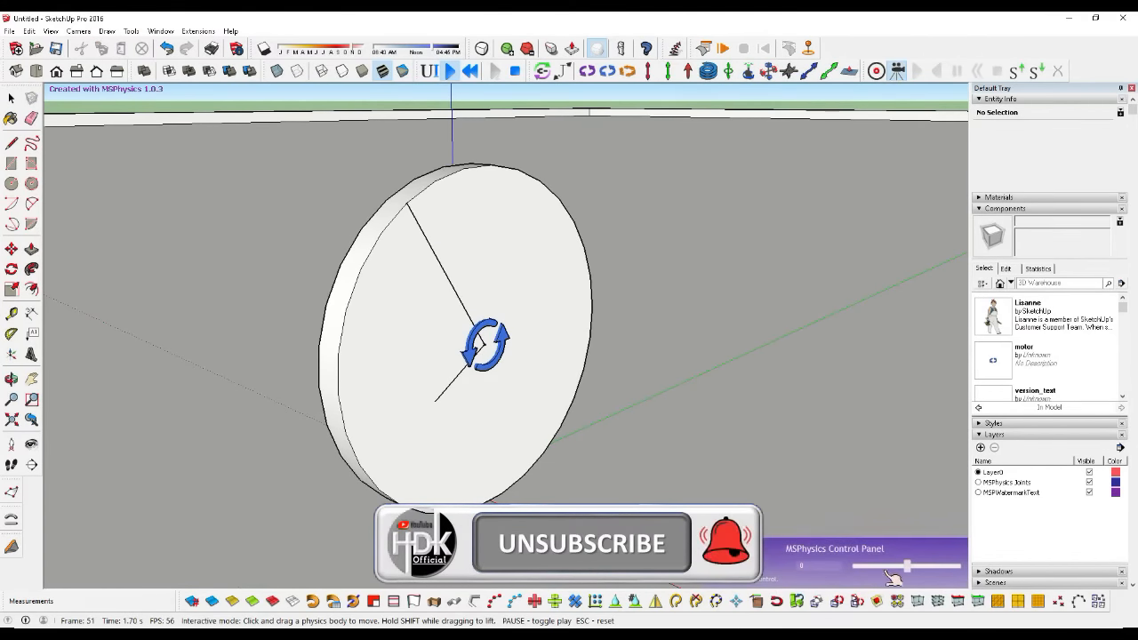
{"action": "left_click_drag", "start_coordinate": [892, 569], "coordinate": [855, 566]}
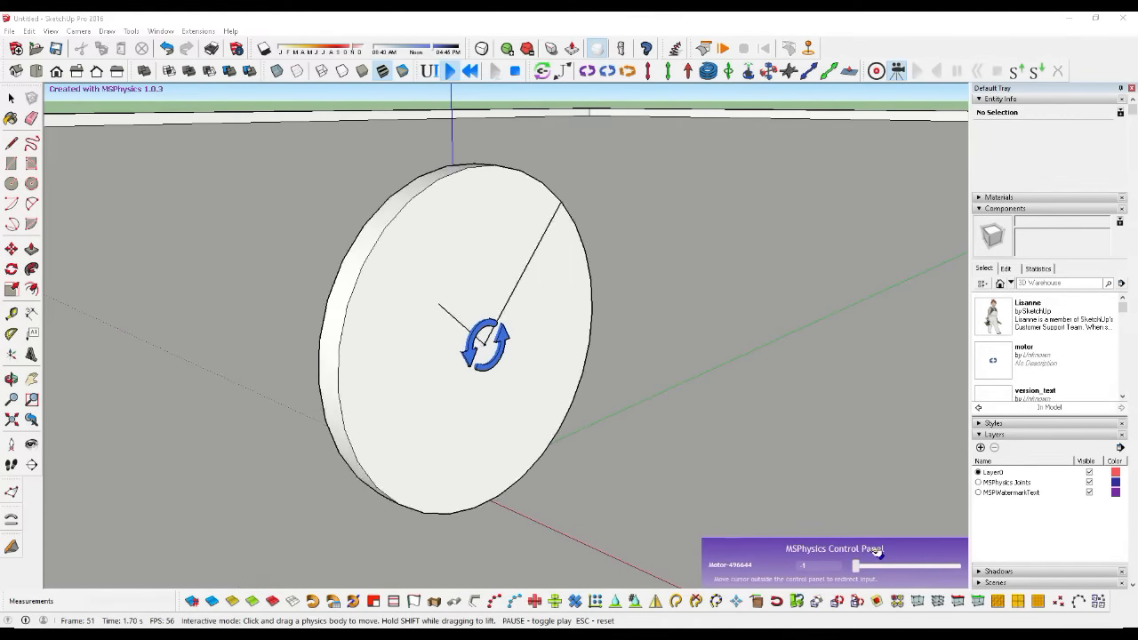
{"action": "left_click_drag", "start_coordinate": [867, 574], "coordinate": [964, 569]}
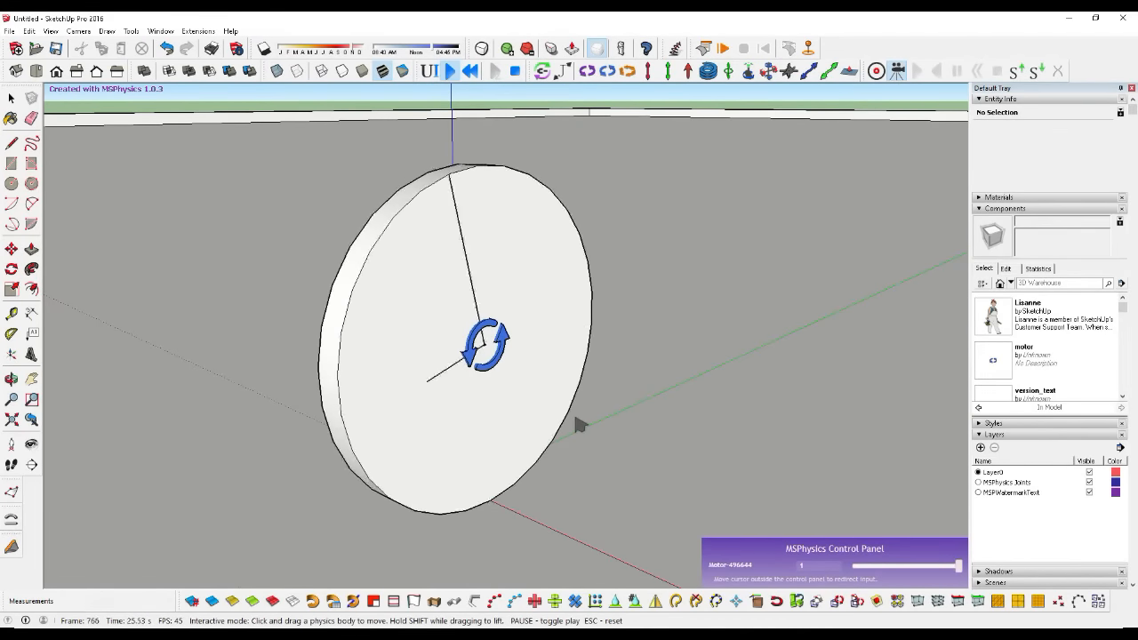
{"action": "scroll", "coordinate": [579, 427], "scroll_direction": "down", "scroll_amount": 3}
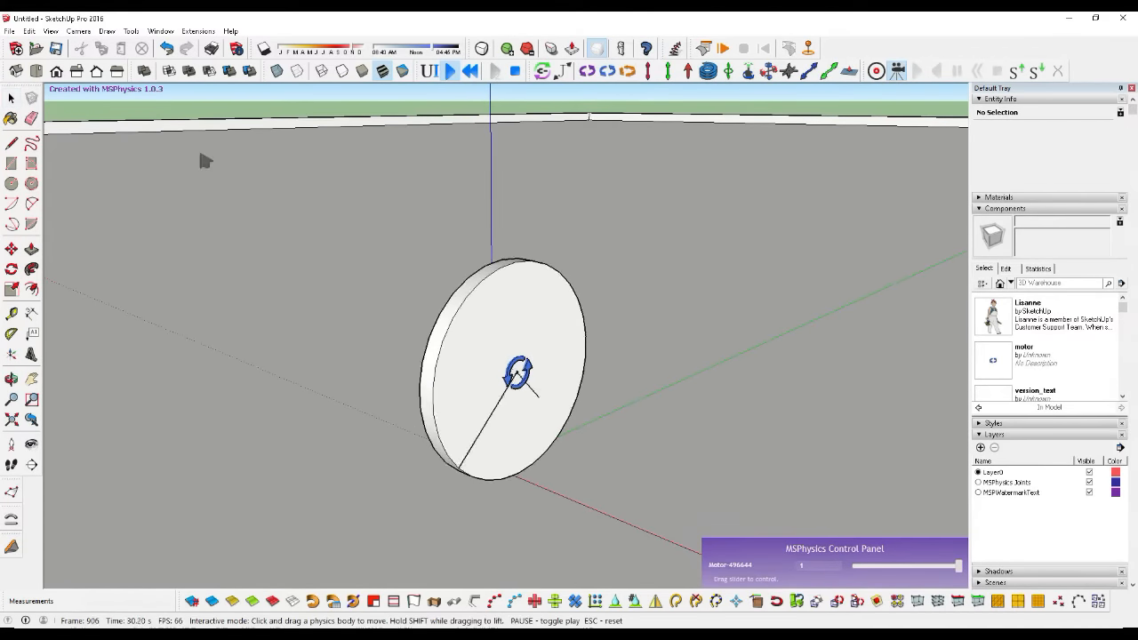
{"action": "key", "text": "Escape"}
{"action": "key", "text": "ctrl+z"}
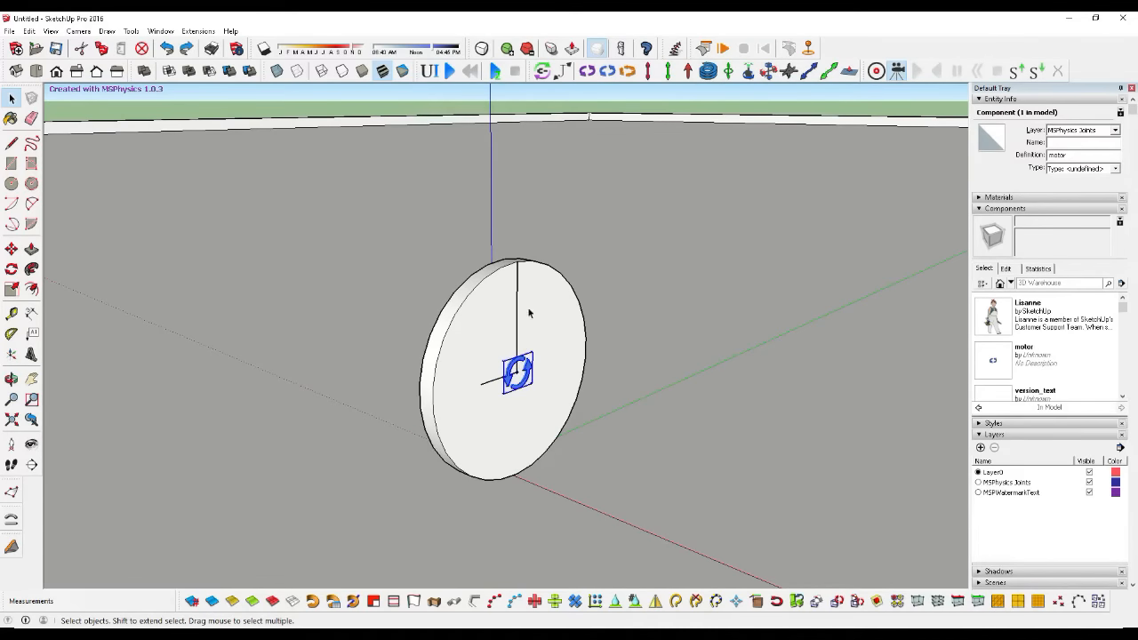
Step: Select the disc together with its motor joint, combine them into one group and clear the selection
{"action": "scroll", "coordinate": [485, 381], "scroll_direction": "down", "scroll_amount": 2}
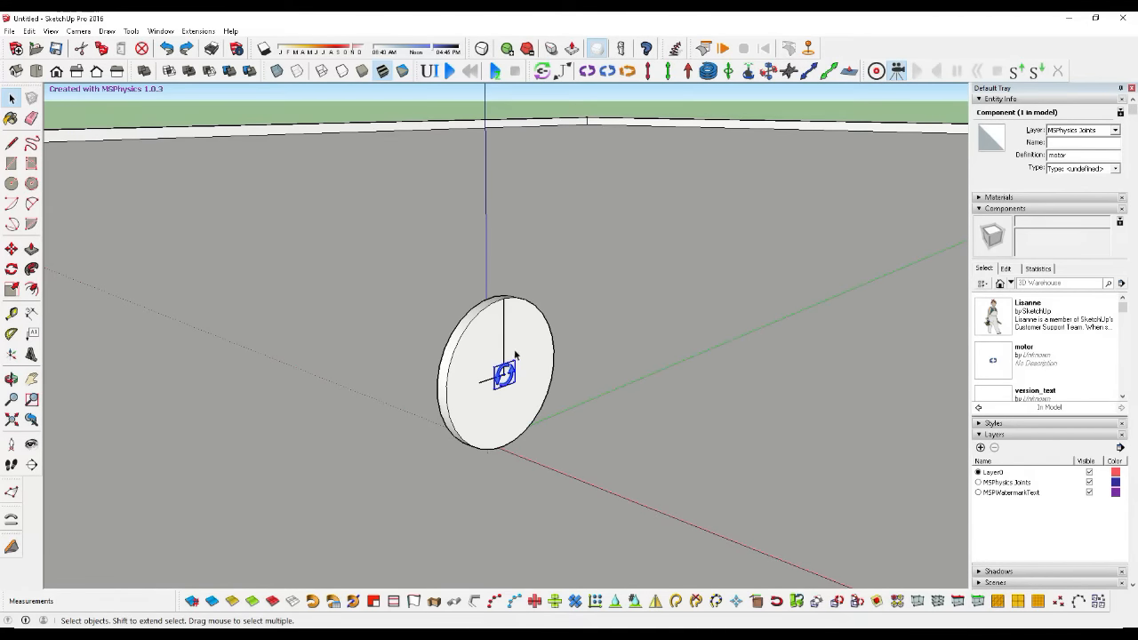
{"action": "scroll", "coordinate": [501, 347], "scroll_direction": "up", "scroll_amount": 3}
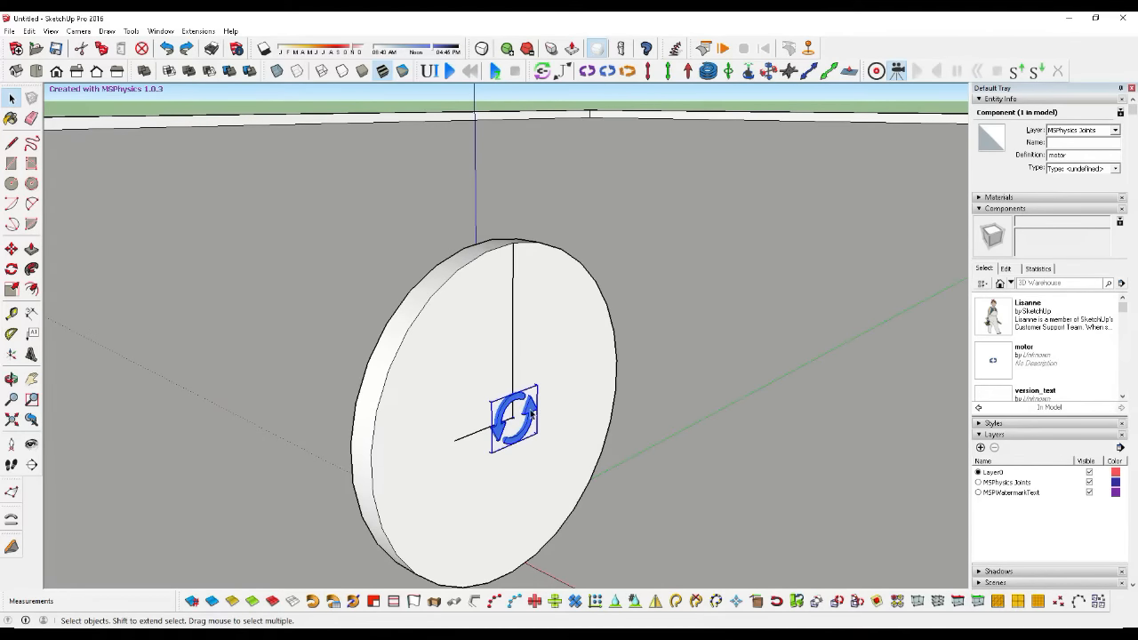
{"action": "left_click", "coordinate": [562, 384], "text": "shift"}
{"action": "right_click", "coordinate": [565, 374]}
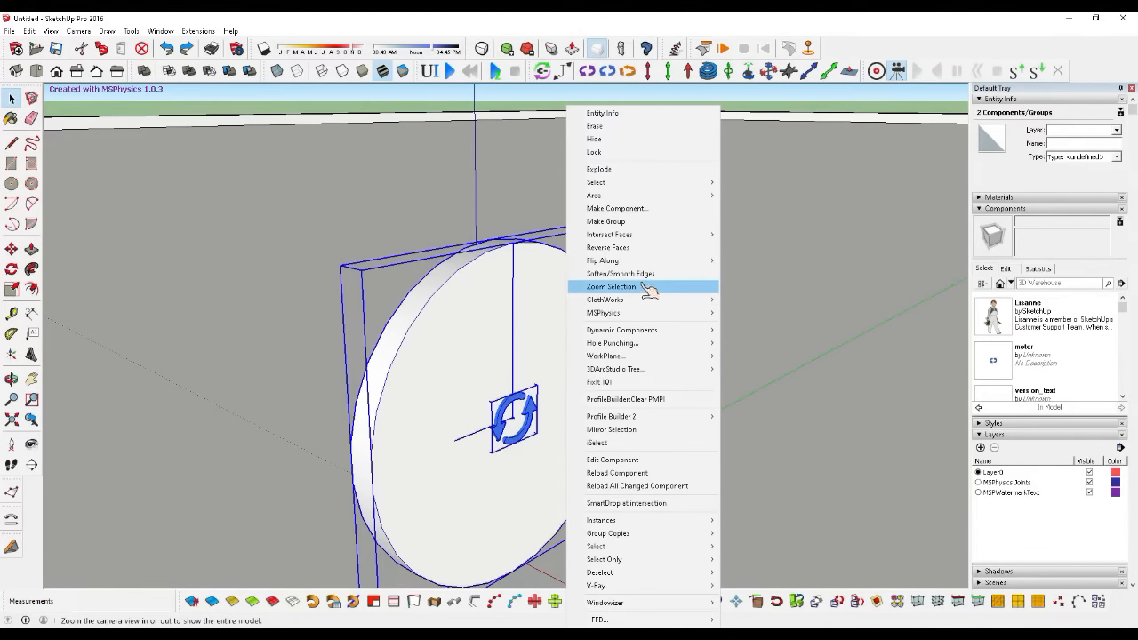
{"action": "left_click", "coordinate": [639, 223]}
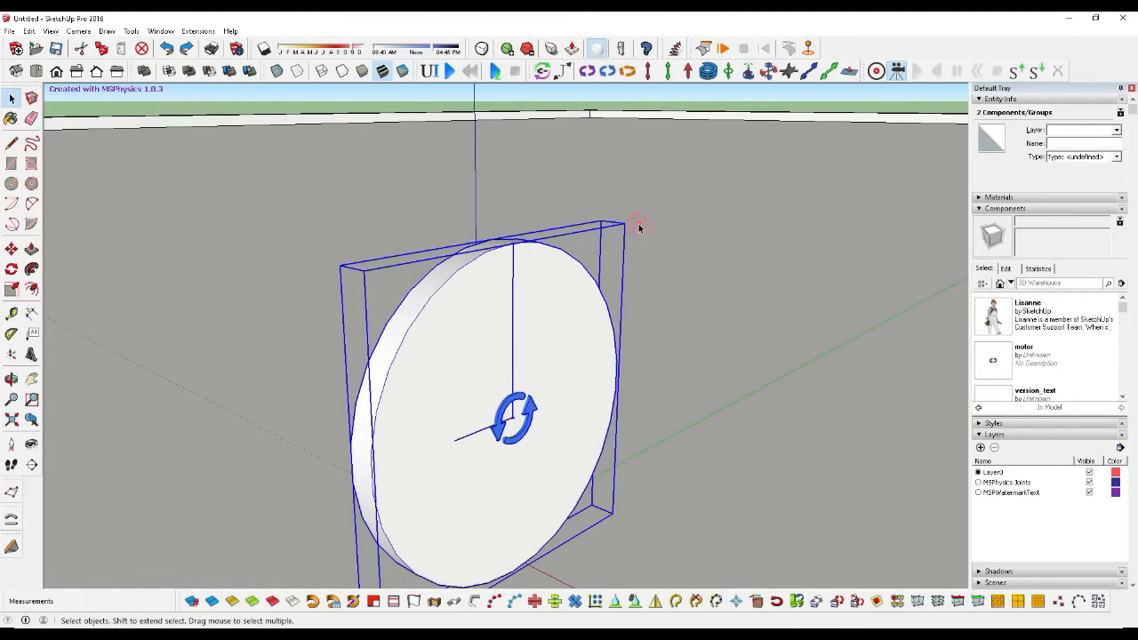
{"action": "left_click", "coordinate": [339, 100]}
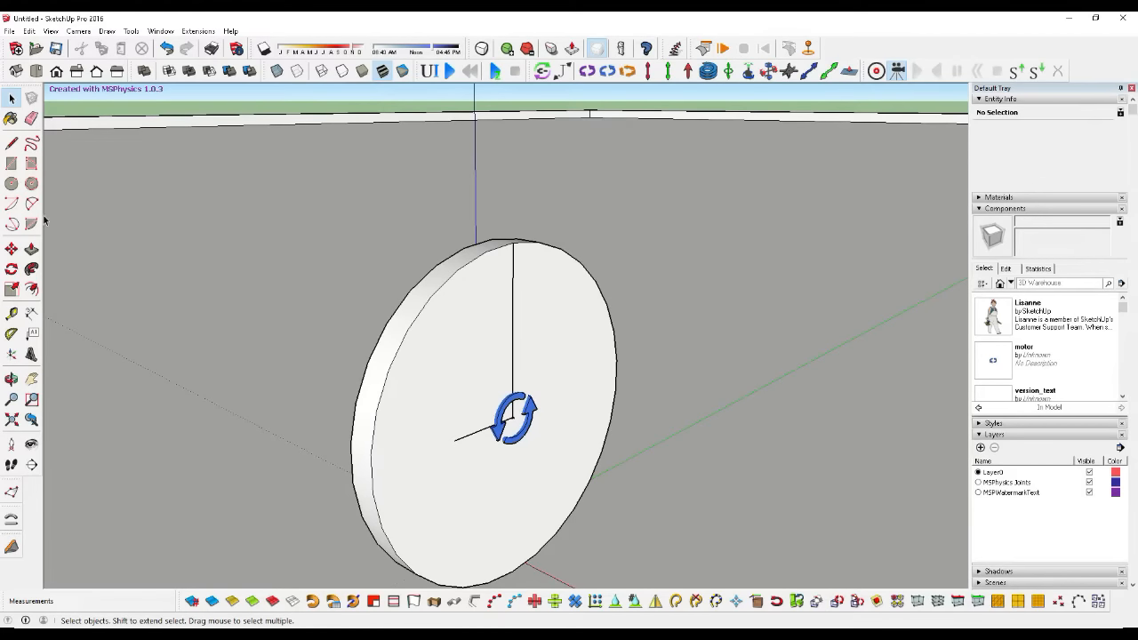
Step: Draw a rectangle about 9 cm by 79 cm across the disc's upper part and extrude it up to the disc's top
{"action": "key", "text": "r"}
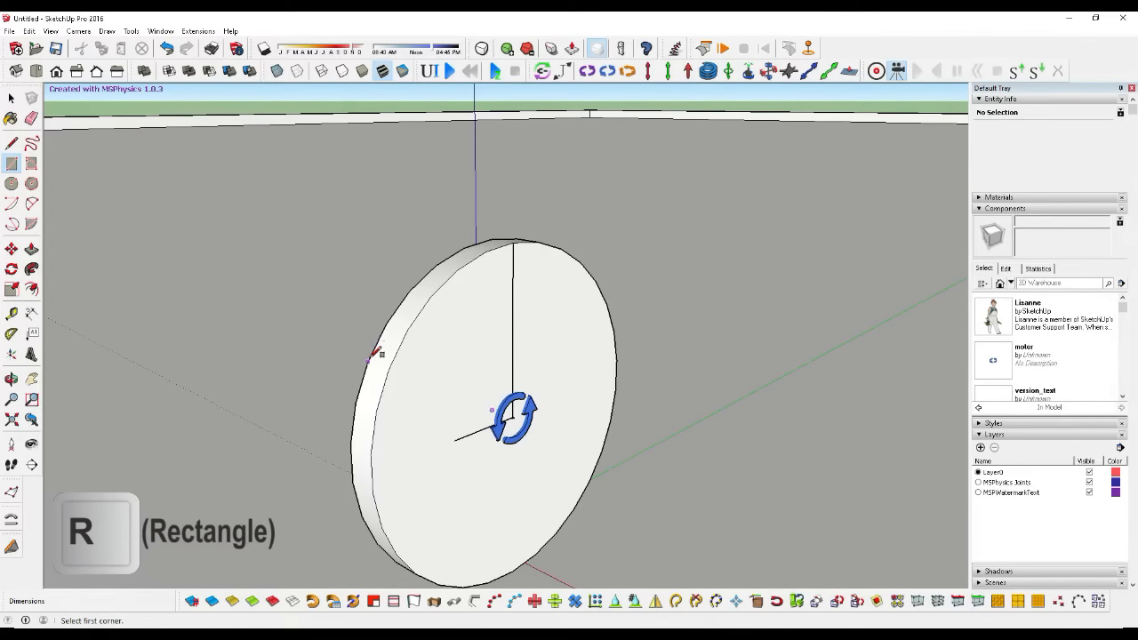
{"action": "left_click", "coordinate": [387, 324]}
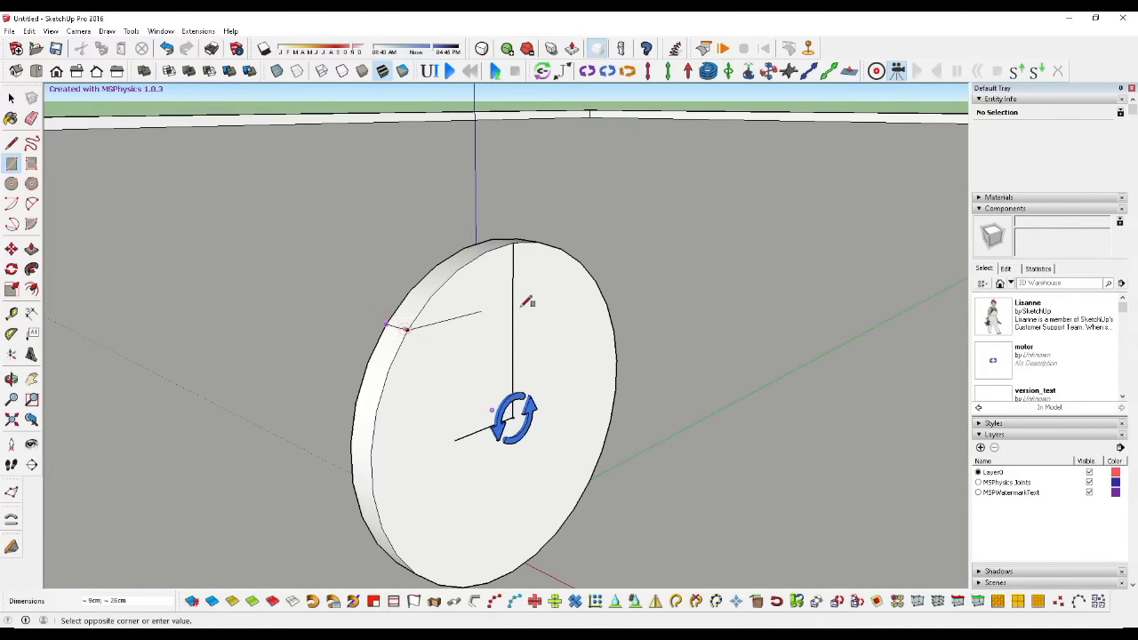
{"action": "left_click", "coordinate": [597, 283]}
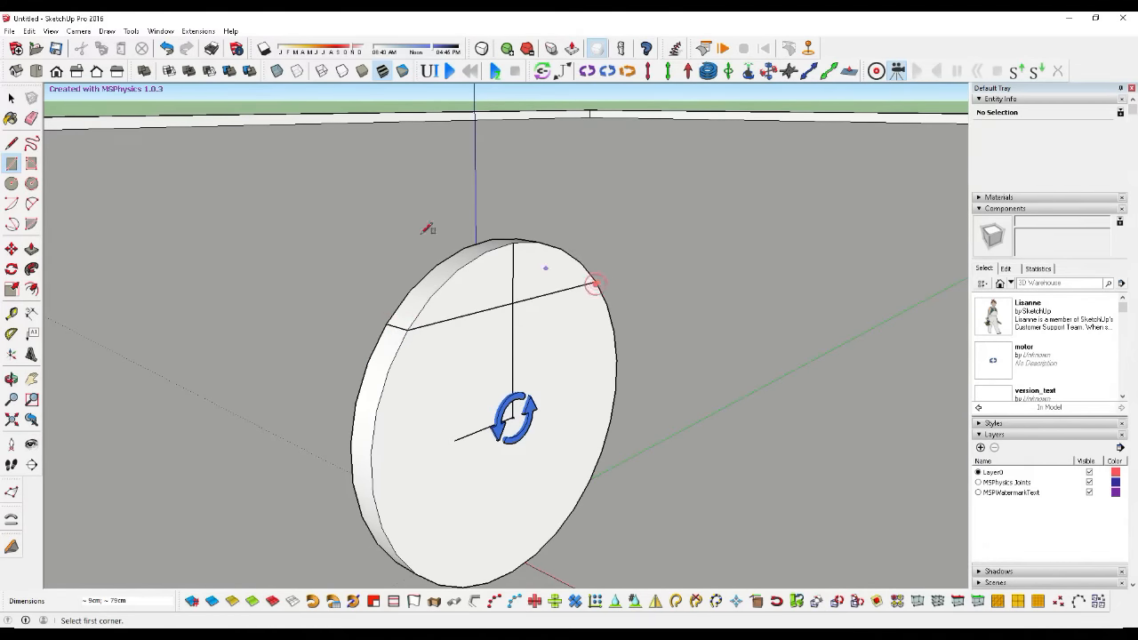
{"action": "key", "text": "p"}
{"action": "left_click", "coordinate": [445, 316]}
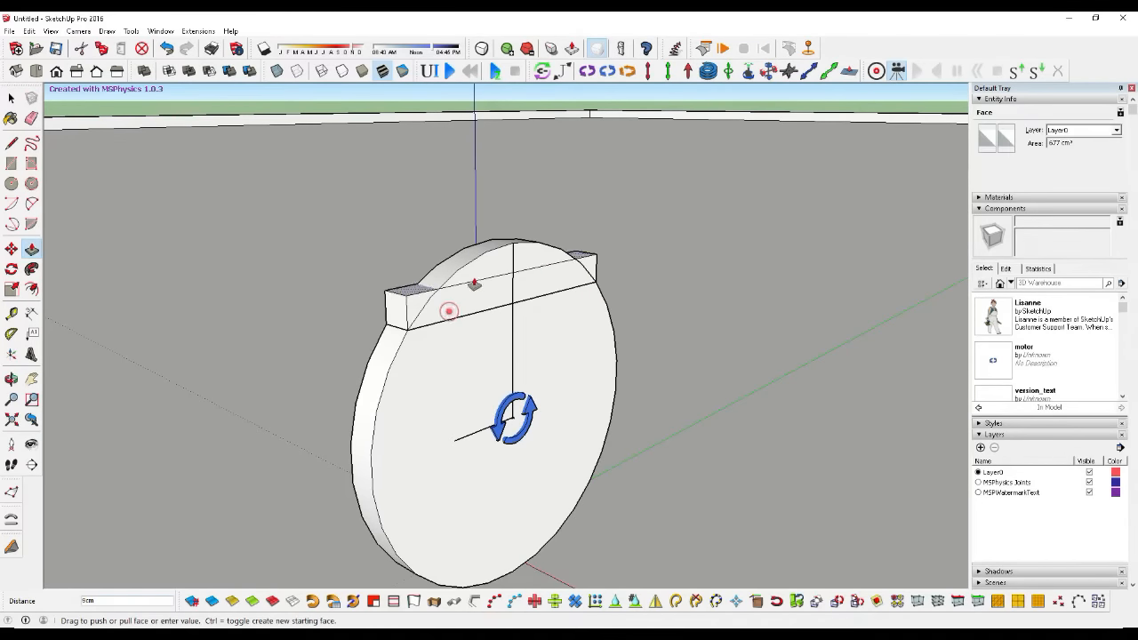
{"action": "left_click", "coordinate": [515, 246]}
Step: Draw a lengthwise centre line about 79 cm long on the block's top face and a short crossing line at its midpoint
{"action": "left_click", "coordinate": [12, 381]}
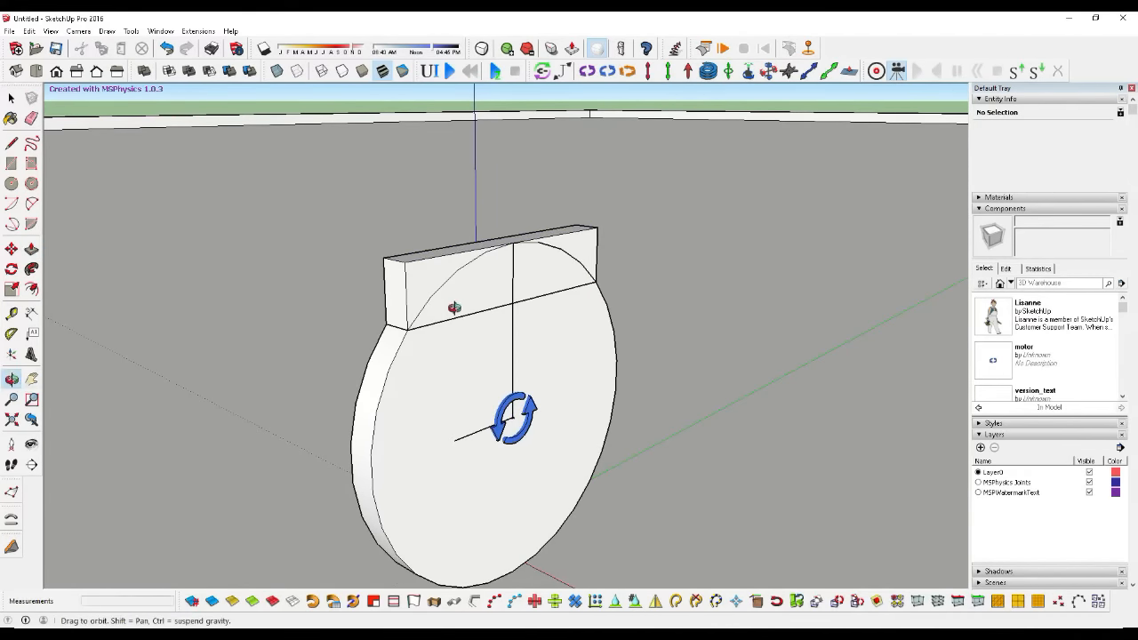
{"action": "left_click_drag", "start_coordinate": [455, 308], "coordinate": [451, 449]}
{"action": "scroll", "coordinate": [508, 256], "scroll_direction": "up", "scroll_amount": 3}
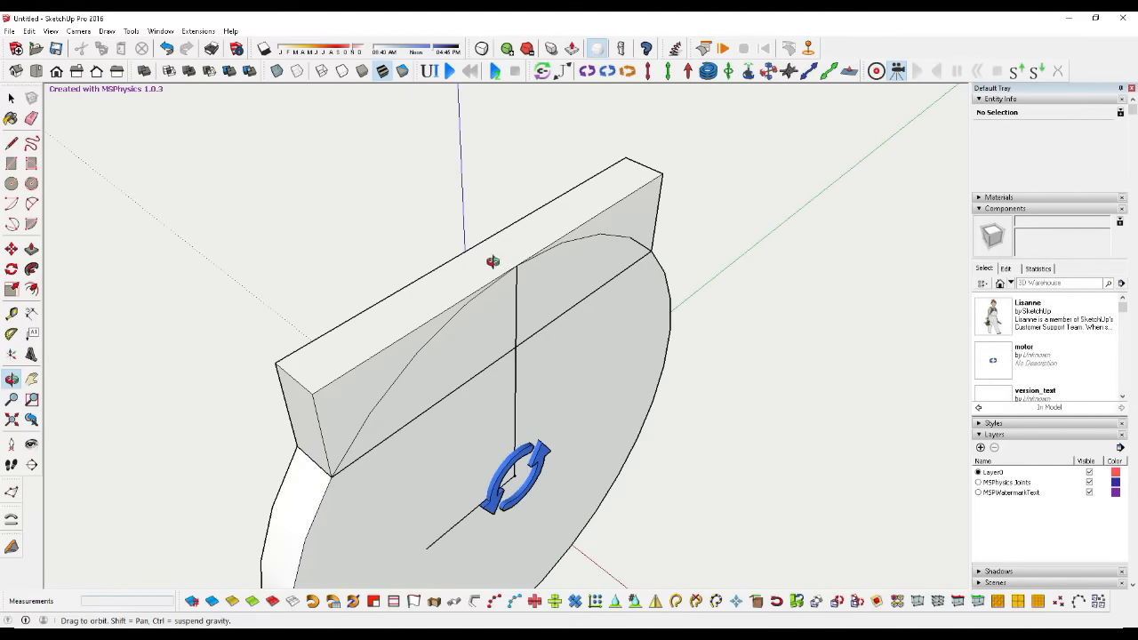
{"action": "key", "text": "l"}
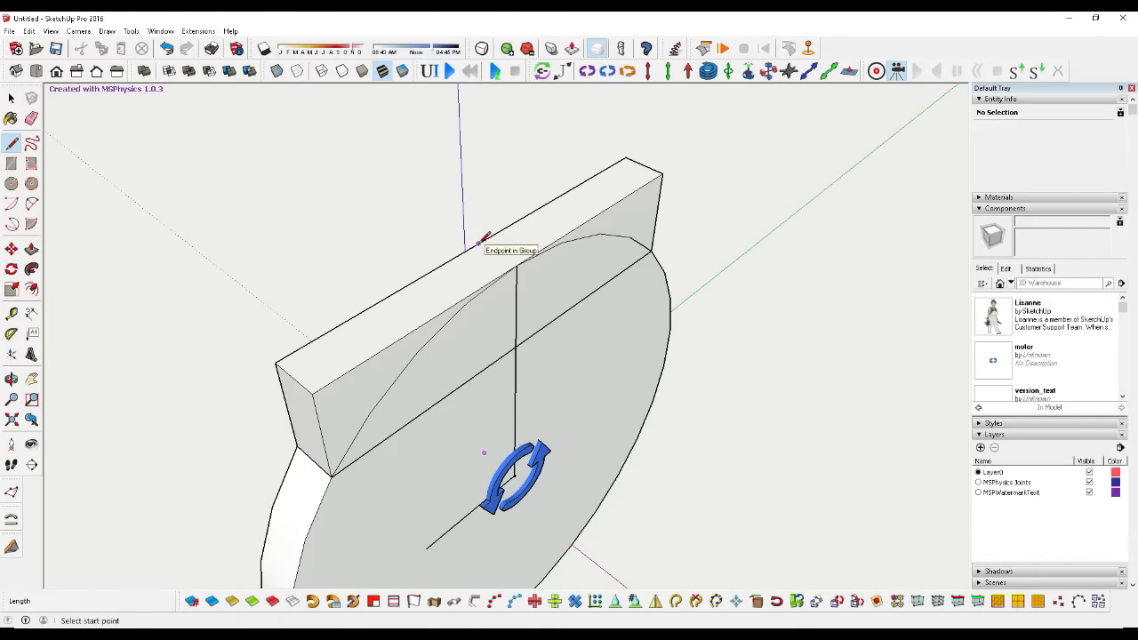
{"action": "left_click", "coordinate": [297, 375]}
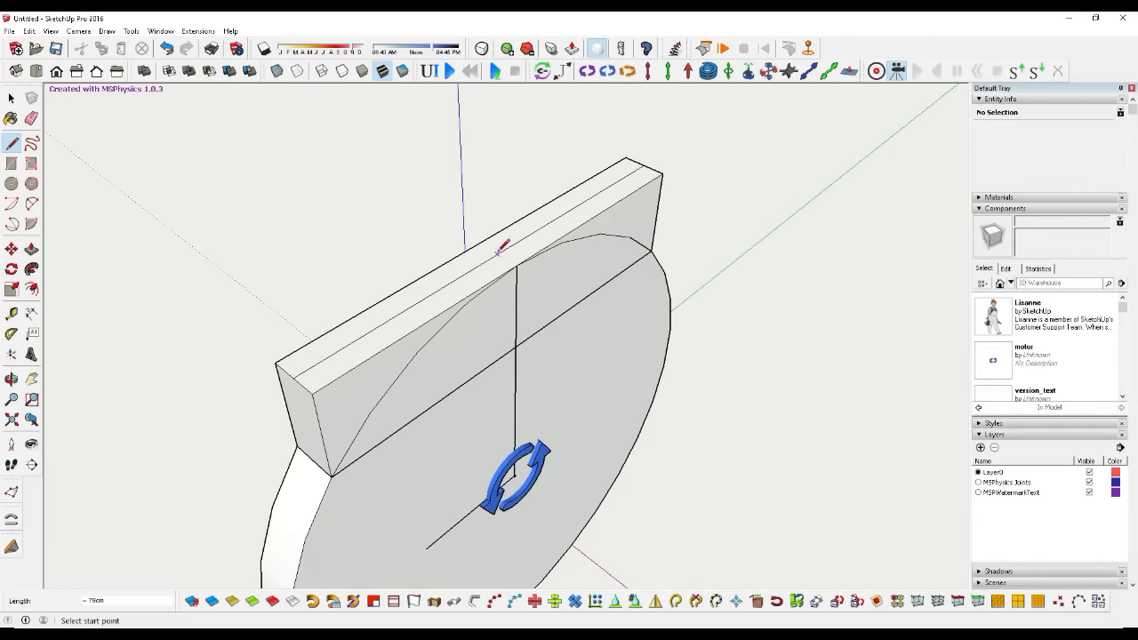
{"action": "left_click", "coordinate": [497, 252]}
{"action": "key", "text": "space"}
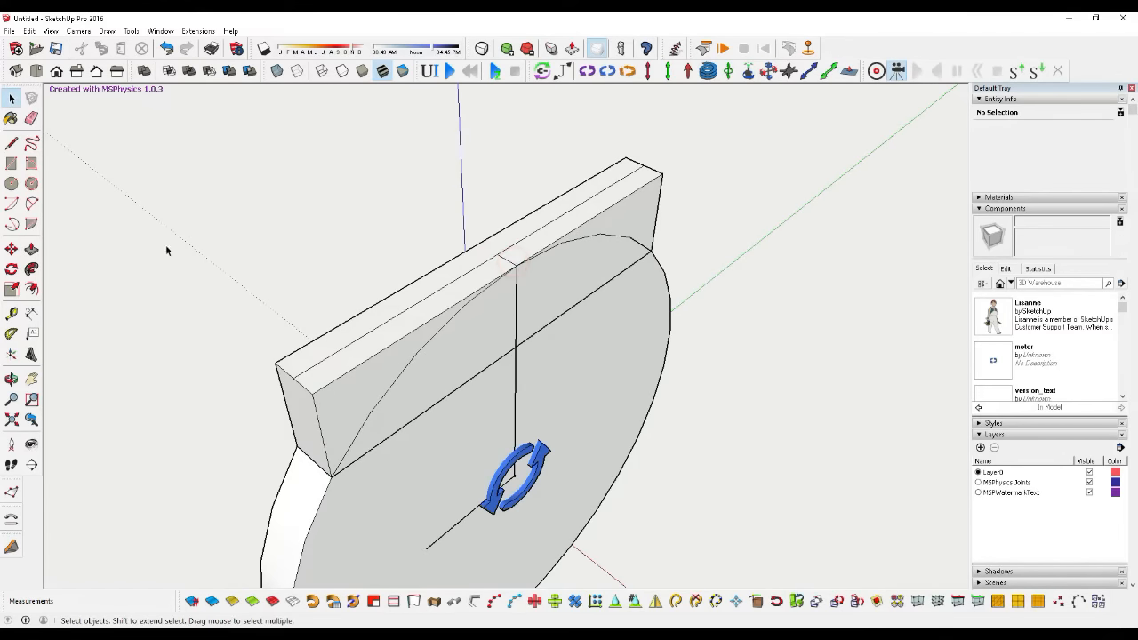
Step: Select all of the block's connected faces and edges, including the centre lines, and make them a group
{"action": "triple_click", "coordinate": [313, 386]}
{"action": "right_click", "coordinate": [316, 388]}
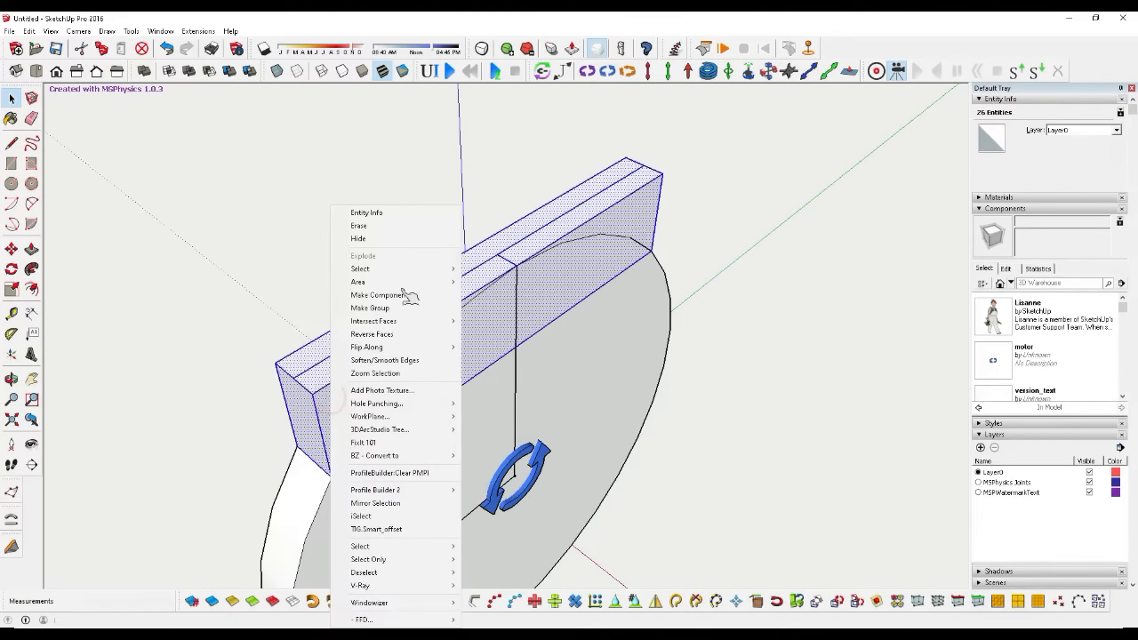
{"action": "left_click", "coordinate": [393, 308]}
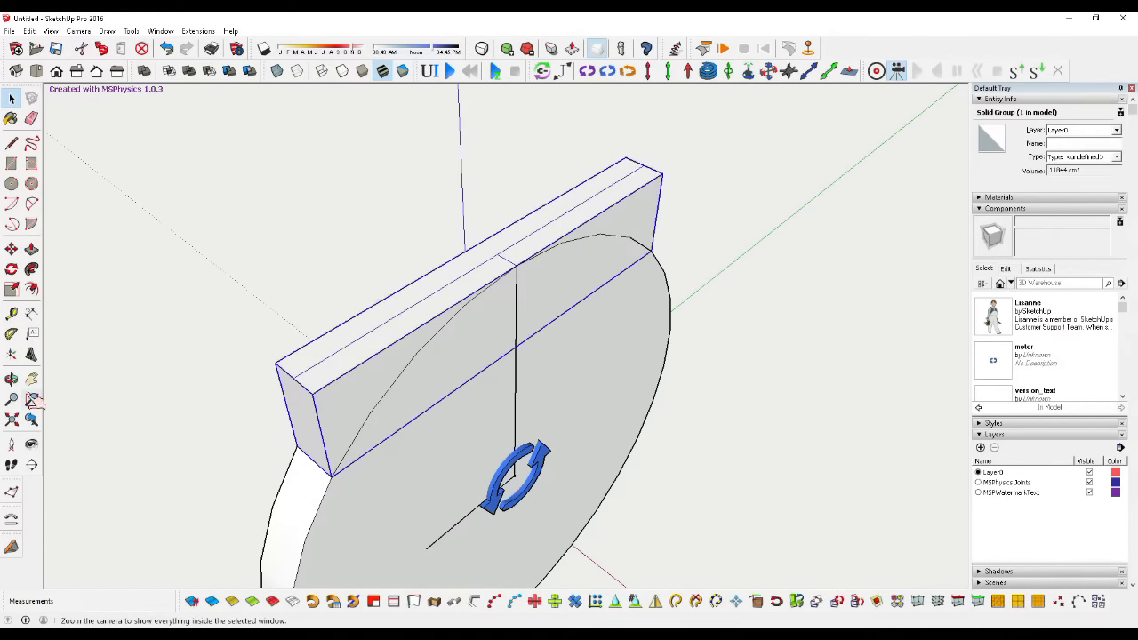
Step: Place an MSPhysics servo joint at the centre of the block's top face with its axis pointing straight up
{"action": "left_click", "coordinate": [12, 378]}
{"action": "left_click_drag", "start_coordinate": [464, 369], "coordinate": [406, 288]}
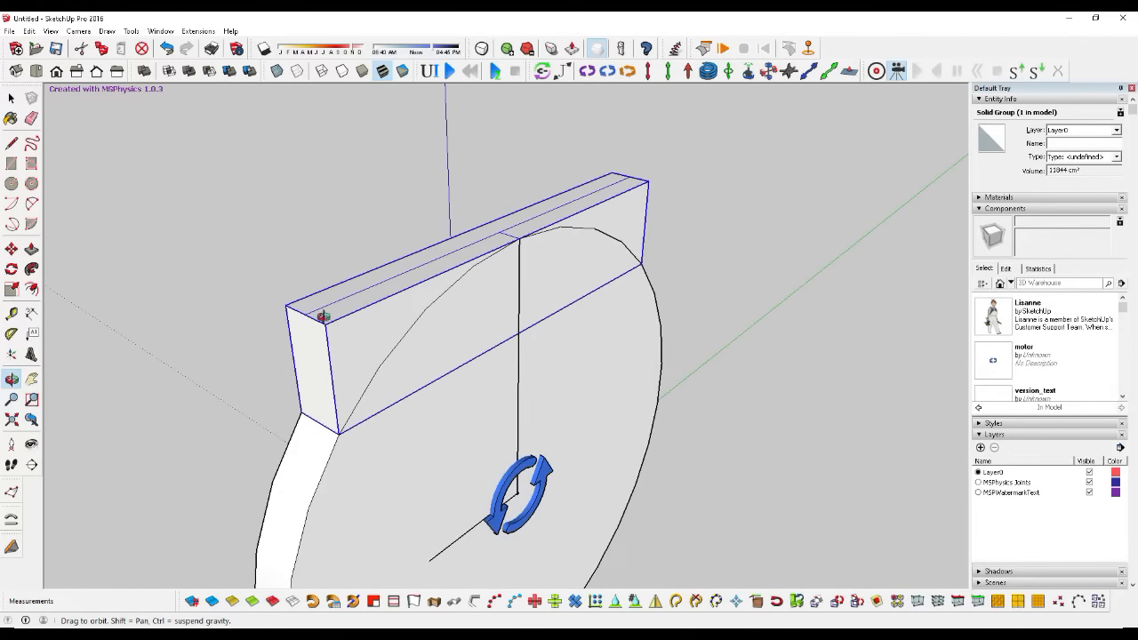
{"action": "left_click_drag", "start_coordinate": [443, 403], "coordinate": [447, 411]}
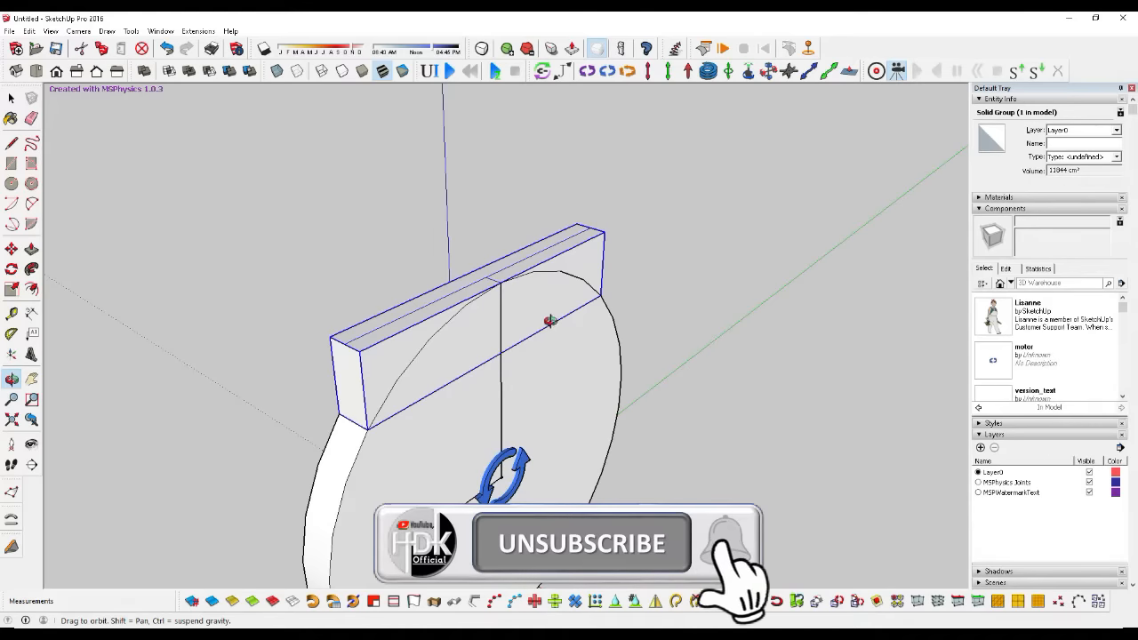
{"action": "left_click", "coordinate": [628, 71]}
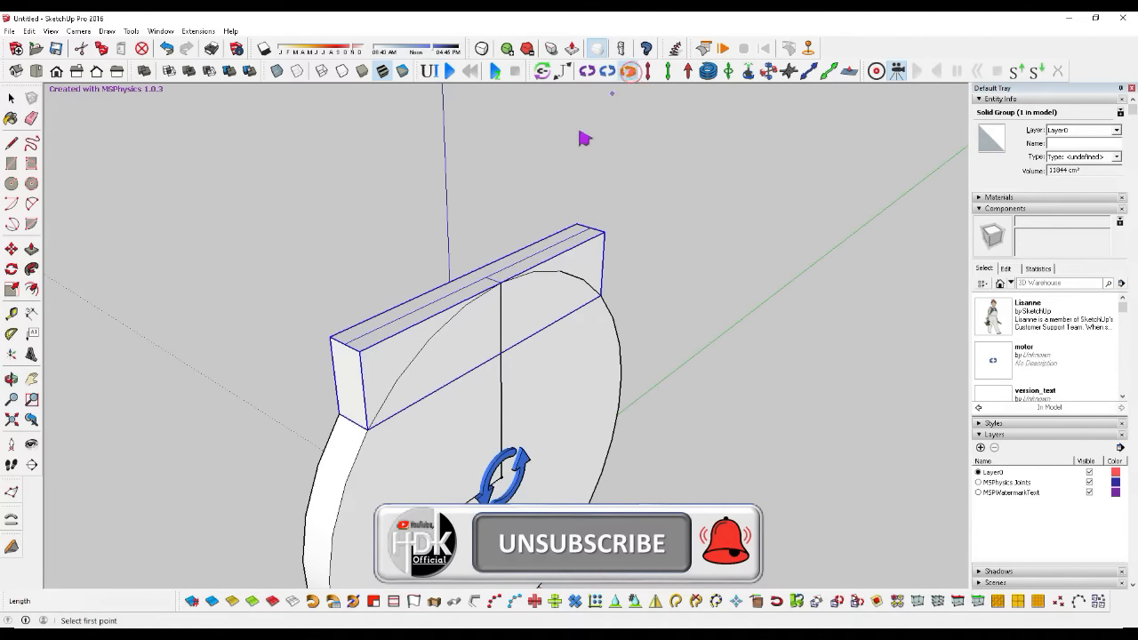
{"action": "left_click", "coordinate": [489, 279]}
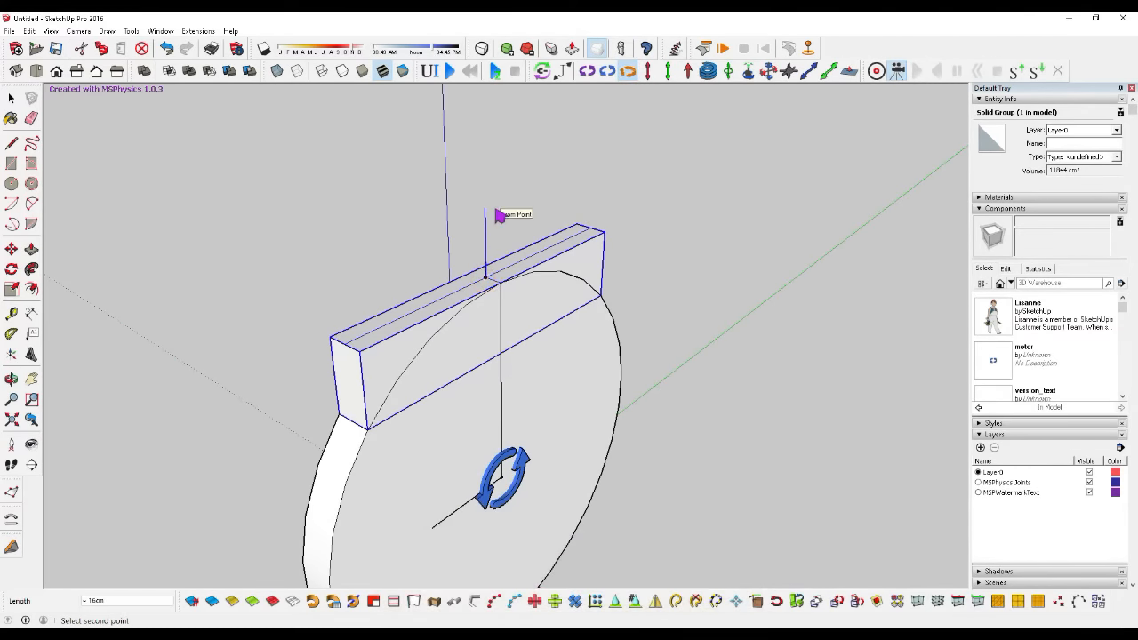
{"action": "left_click", "coordinate": [494, 208]}
{"action": "left_click", "coordinate": [11, 98]}
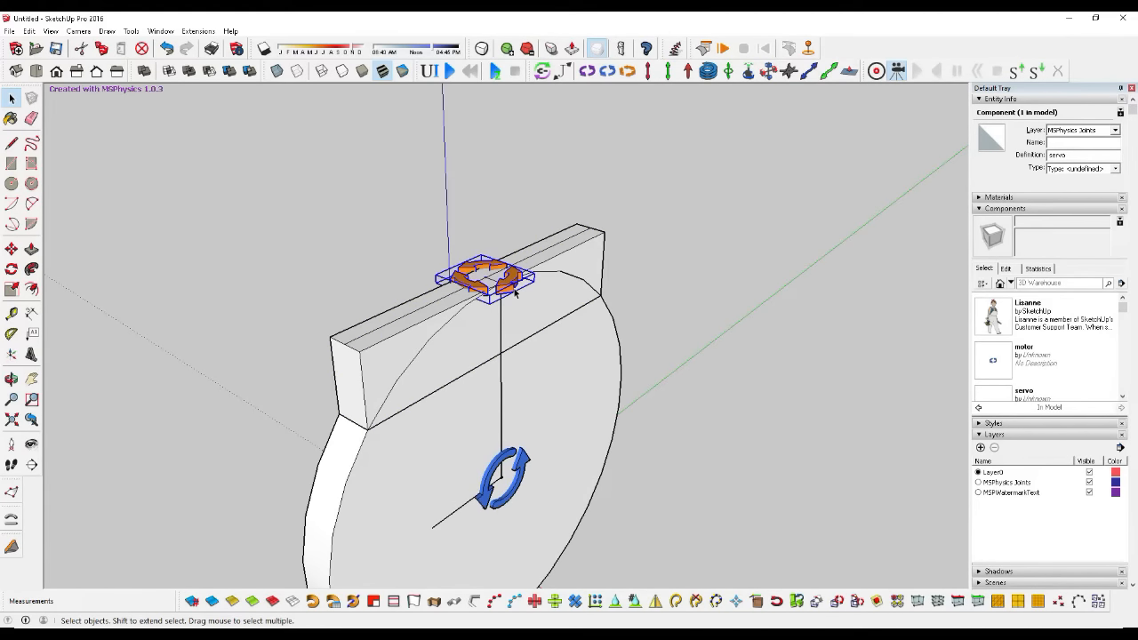
Step: Set the servo joint's minimum angle to -40 and maximum to 40 degrees, and generate its slider controller before closing the MSPhysics settings
{"action": "left_click", "coordinate": [431, 71]}
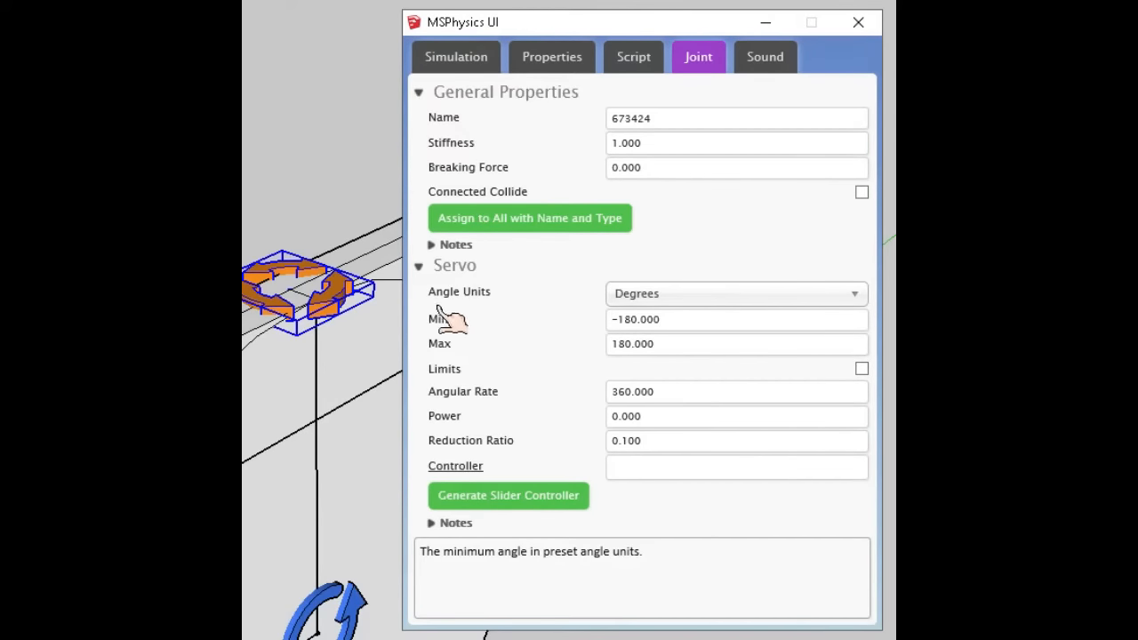
{"action": "left_click_drag", "start_coordinate": [689, 320], "coordinate": [628, 321]}
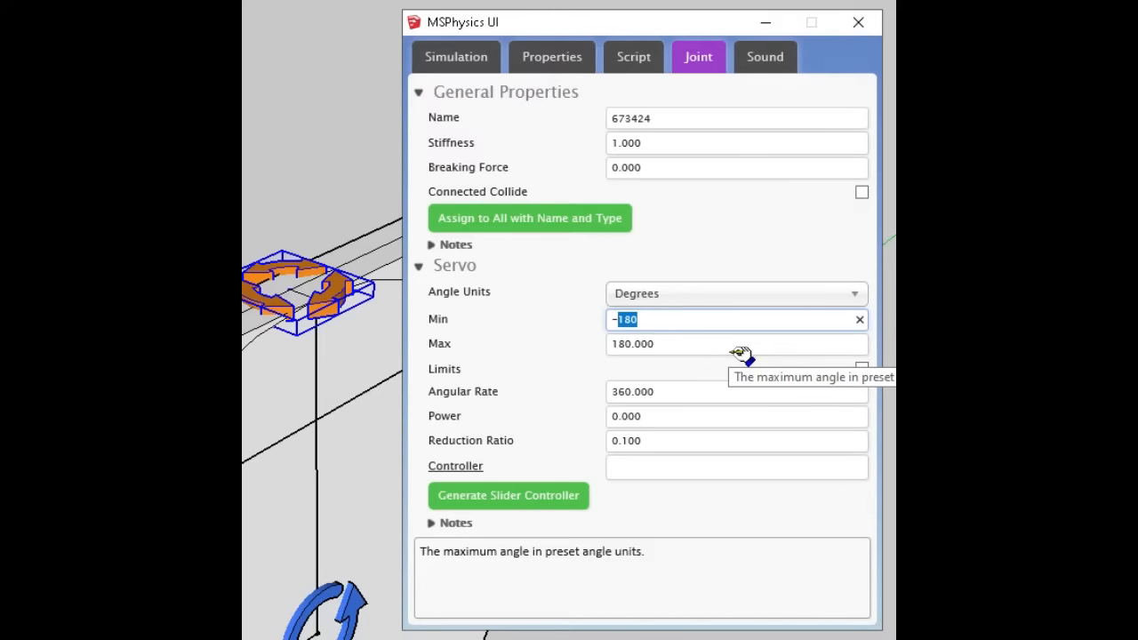
{"action": "type", "text": "4"}
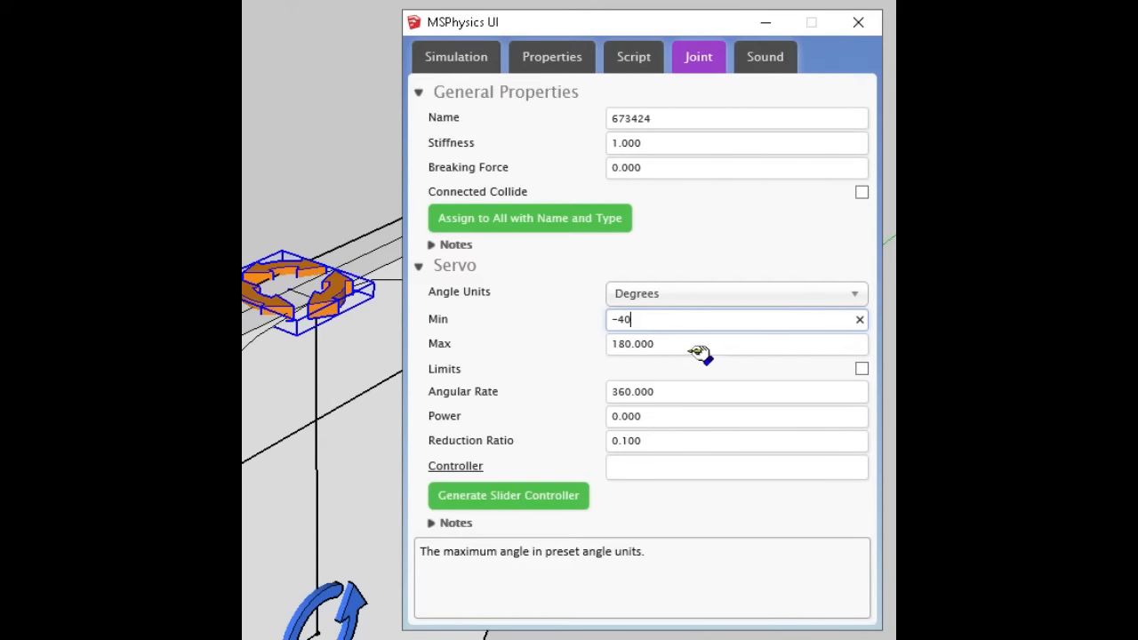
{"action": "type", "text": "0"}
{"action": "left_click", "coordinate": [686, 346]}
{"action": "left_click_drag", "start_coordinate": [686, 347], "coordinate": [628, 351]}
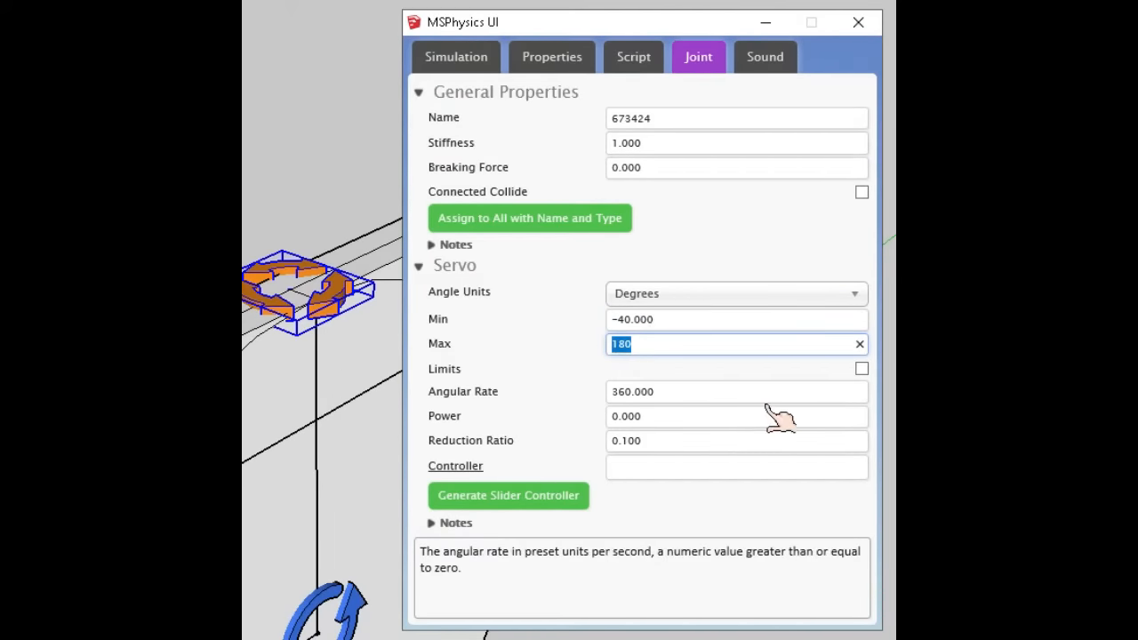
{"action": "type", "text": "40"}
{"action": "left_click", "coordinate": [681, 498]}
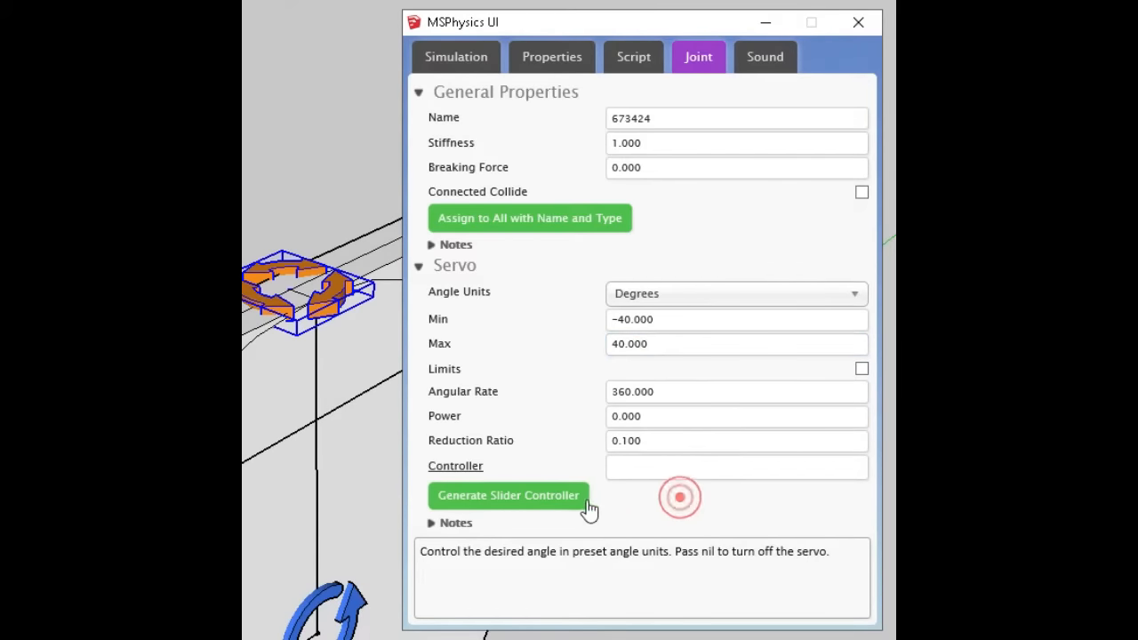
{"action": "left_click", "coordinate": [522, 500]}
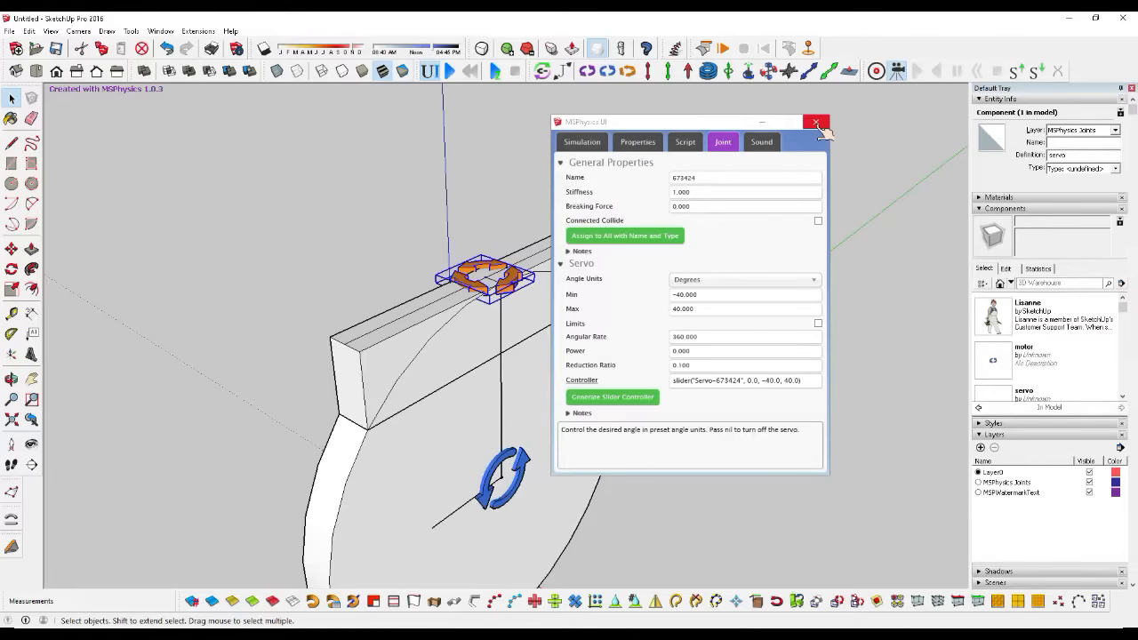
{"action": "left_click", "coordinate": [815, 123]}
Step: Run the MSPhysics simulation to check the block and disc, stop it and restore the starting positions
{"action": "scroll", "coordinate": [545, 165], "scroll_direction": "down", "scroll_amount": 5}
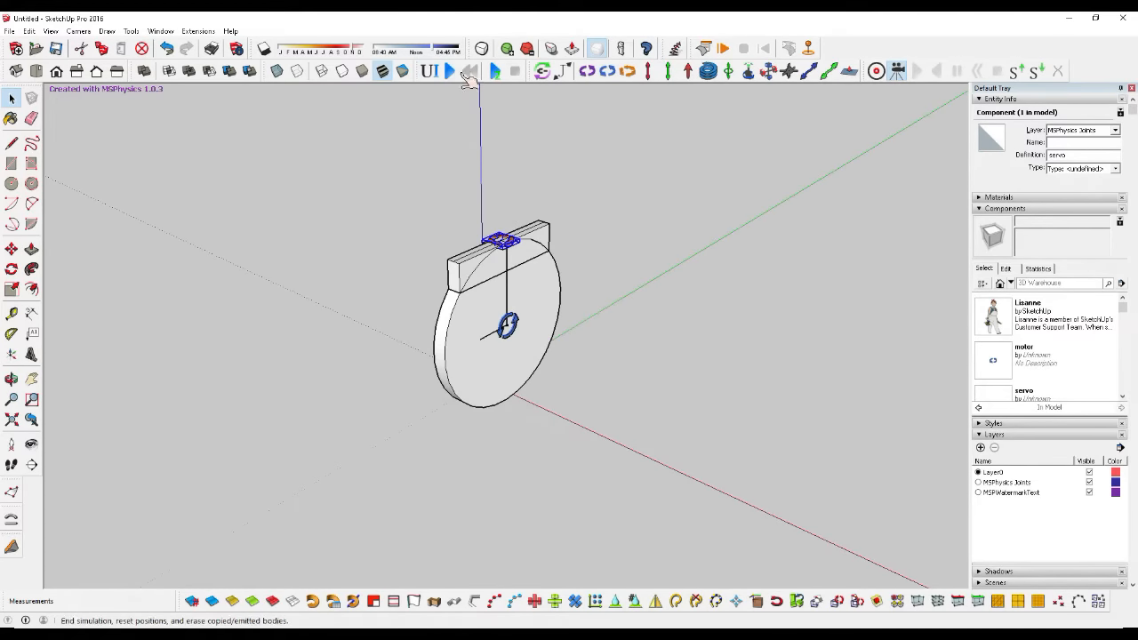
{"action": "left_click", "coordinate": [451, 72]}
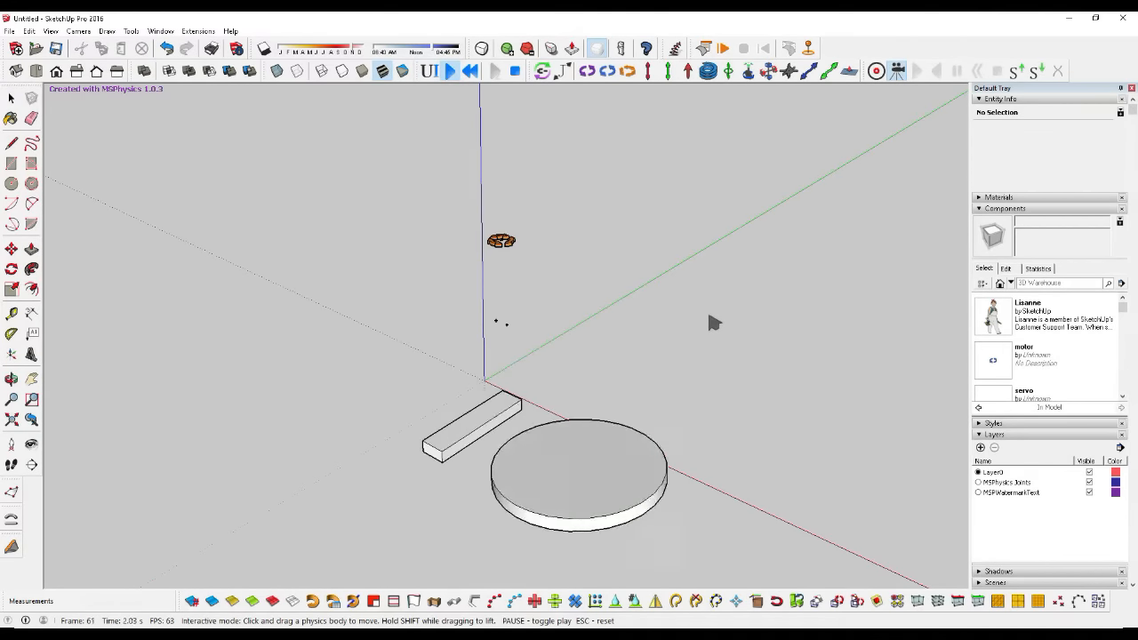
{"action": "left_click", "coordinate": [515, 71]}
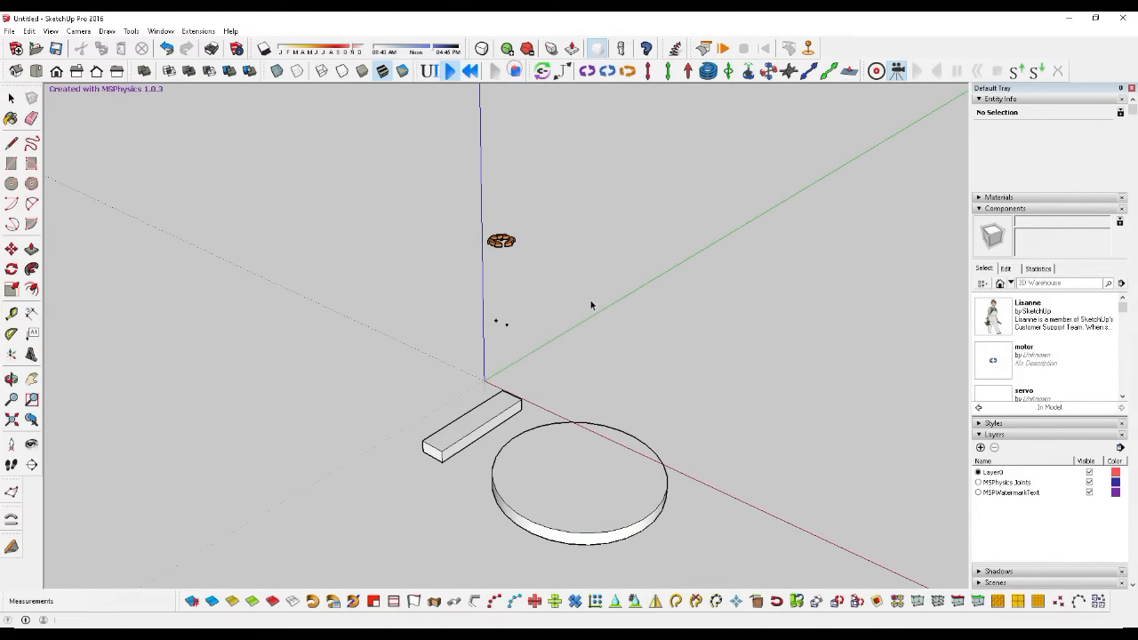
Step: Connect the block group above the disc to the orange servo joint with the MSPhysics joint connection tool
{"action": "scroll", "coordinate": [522, 240], "scroll_direction": "up", "scroll_amount": 5}
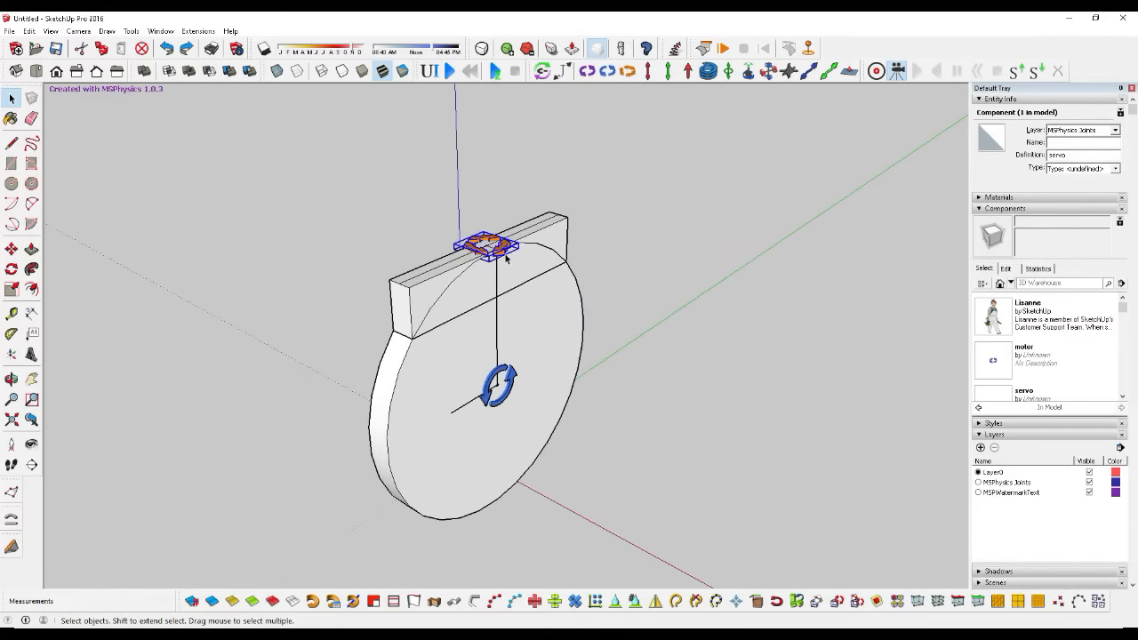
{"action": "scroll", "coordinate": [447, 264], "scroll_direction": "up", "scroll_amount": 1}
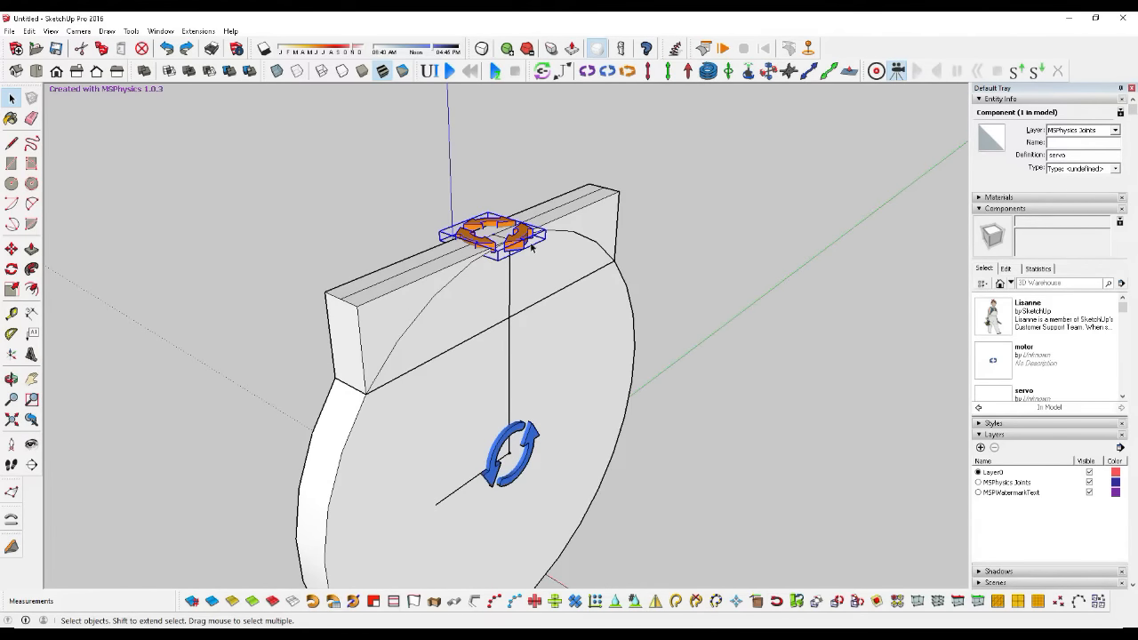
{"action": "left_click", "coordinate": [543, 71]}
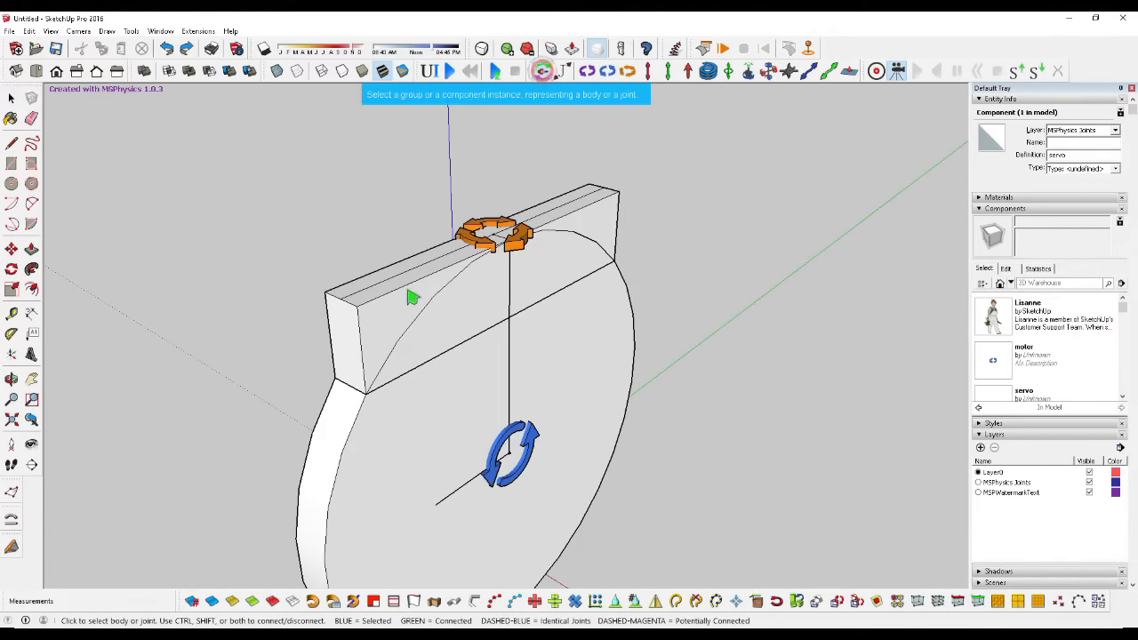
{"action": "left_click", "coordinate": [395, 315]}
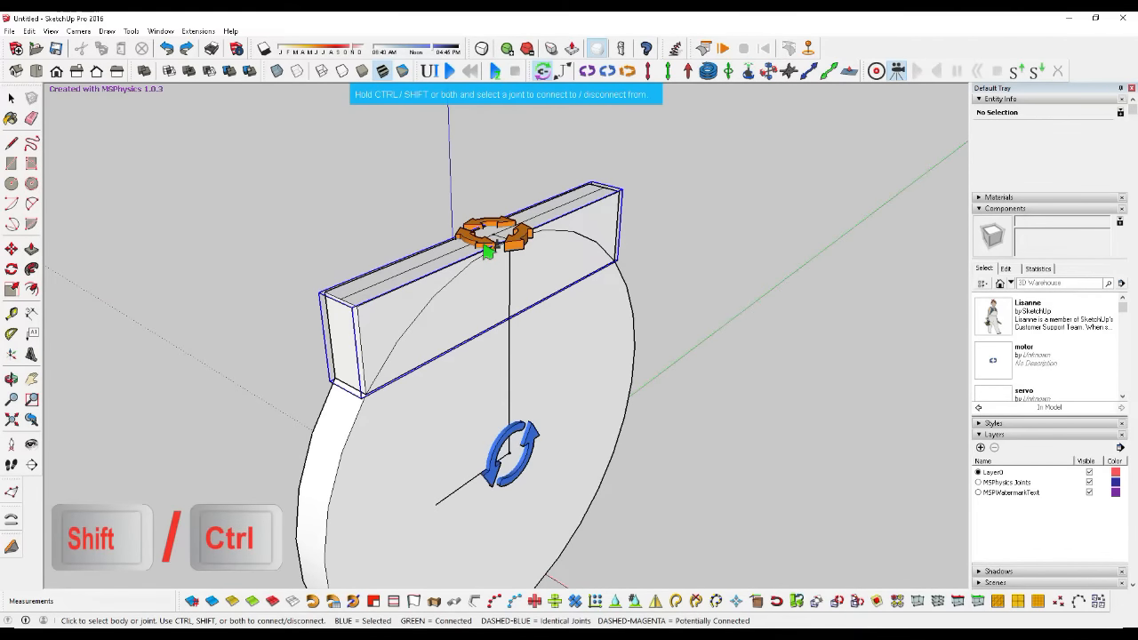
{"action": "scroll", "coordinate": [488, 251], "scroll_direction": "up", "scroll_amount": 2}
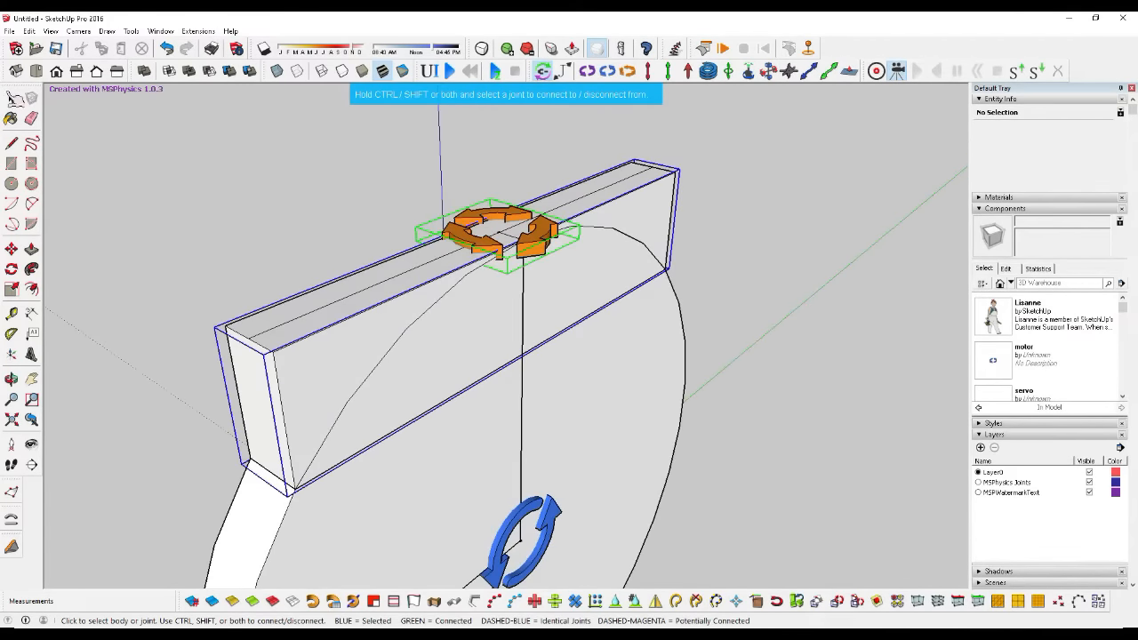
Step: Connect the blue motor joint at the disc's centre to the block above it with the MSPhysics joint connection tool
{"action": "key", "text": "space"}
{"action": "scroll", "coordinate": [430, 235], "scroll_direction": "down", "scroll_amount": 3}
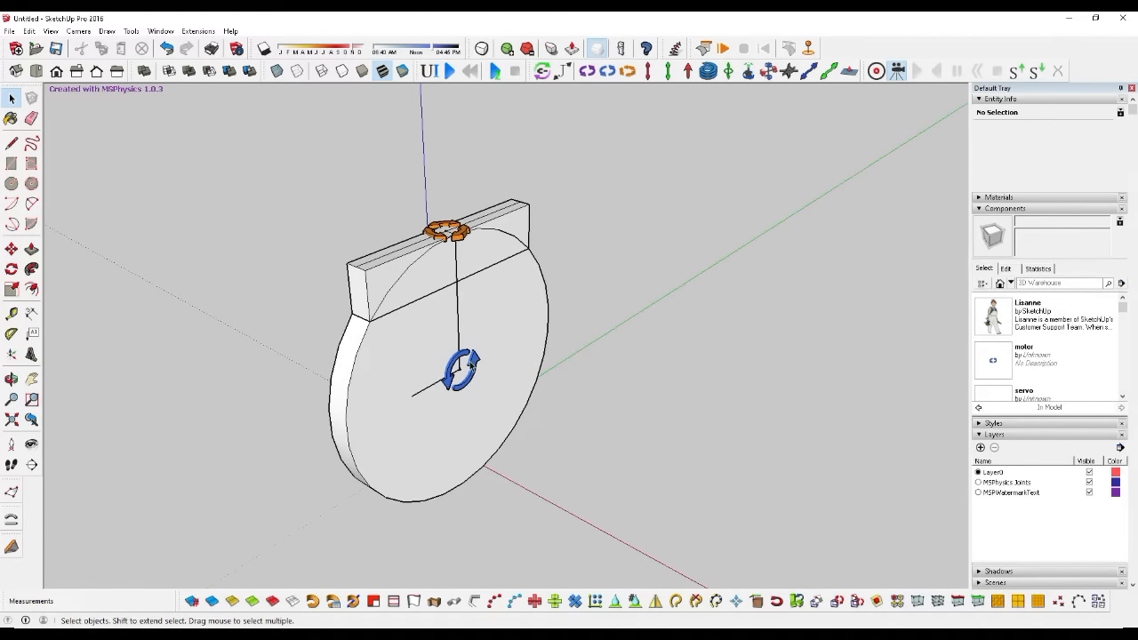
{"action": "left_click", "coordinate": [470, 360]}
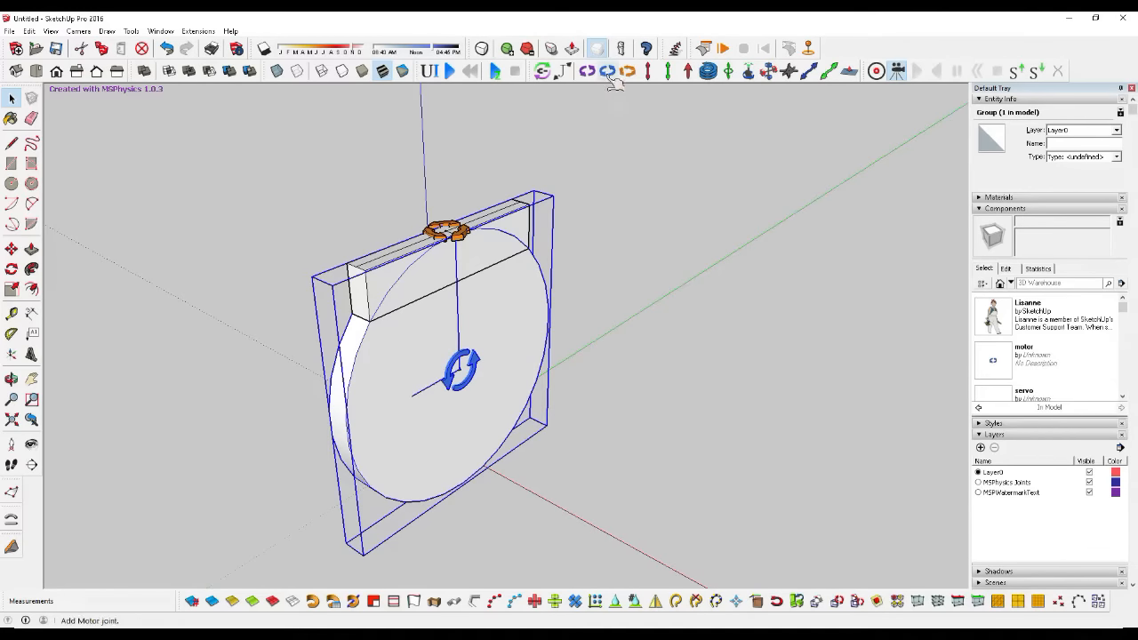
{"action": "left_click", "coordinate": [542, 71]}
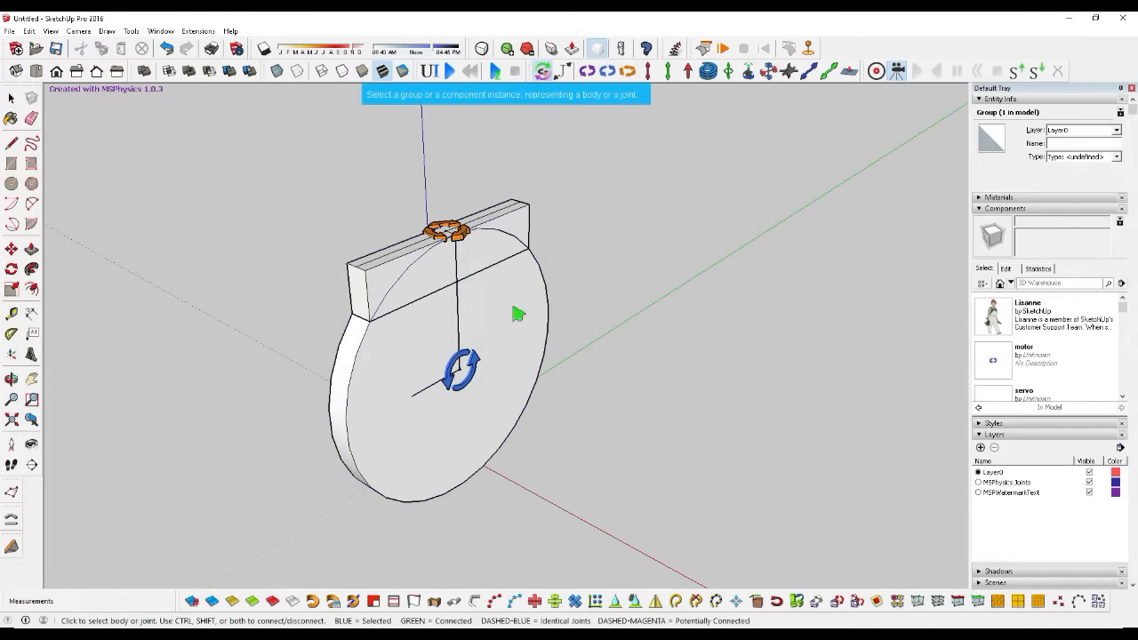
{"action": "left_click", "coordinate": [462, 370]}
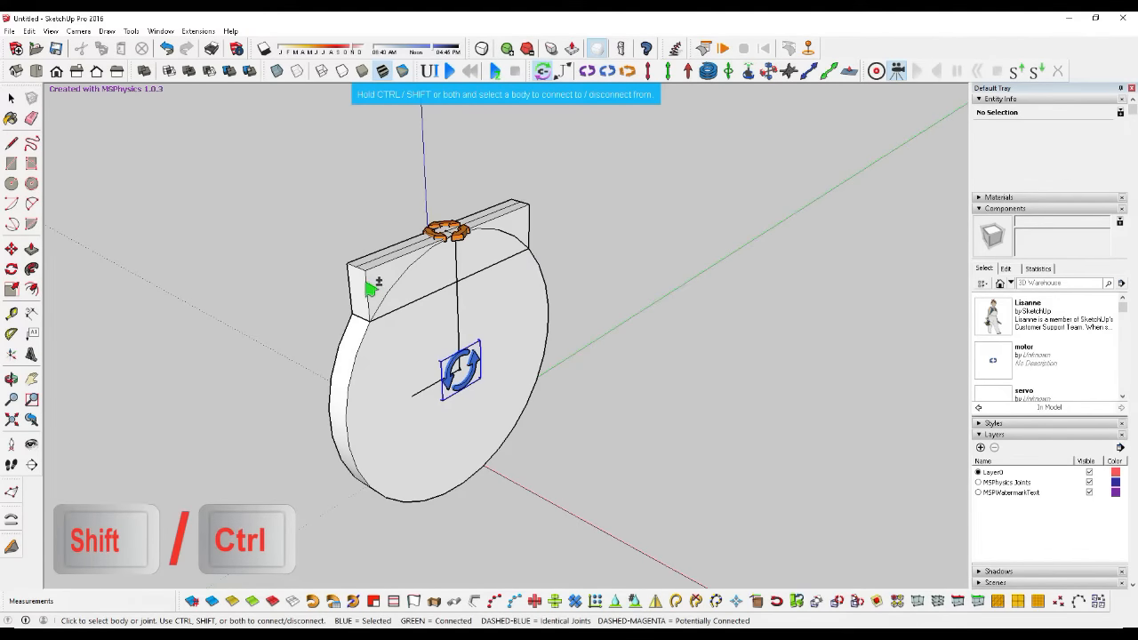
{"action": "left_click", "coordinate": [372, 287], "text": "ctrl+shift"}
{"action": "left_click", "coordinate": [11, 98]}
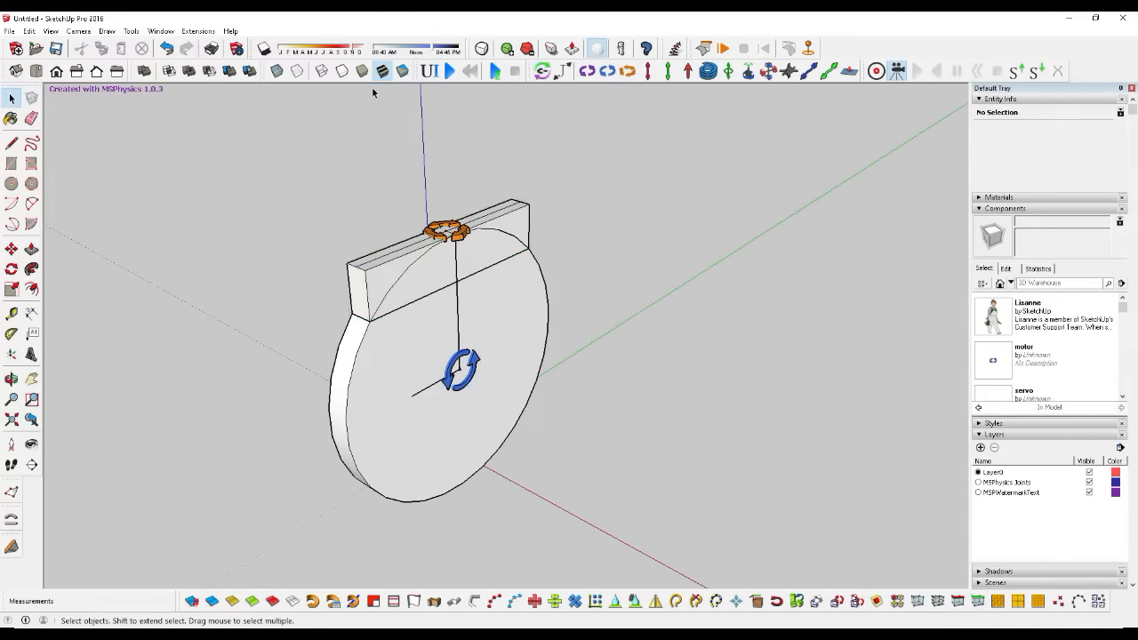
Step: Run the MSPhysics simulation, test the motor controller at -1 and the servo controller at 40, and reset the simulation
{"action": "left_click", "coordinate": [447, 71]}
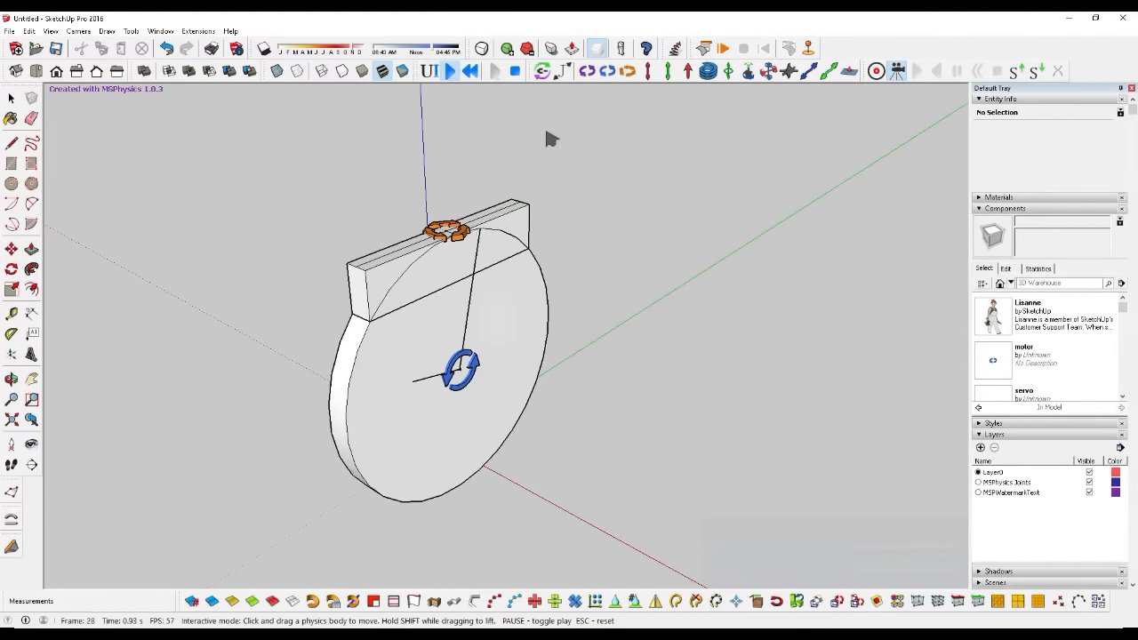
{"action": "left_click_drag", "start_coordinate": [907, 566], "coordinate": [958, 565]}
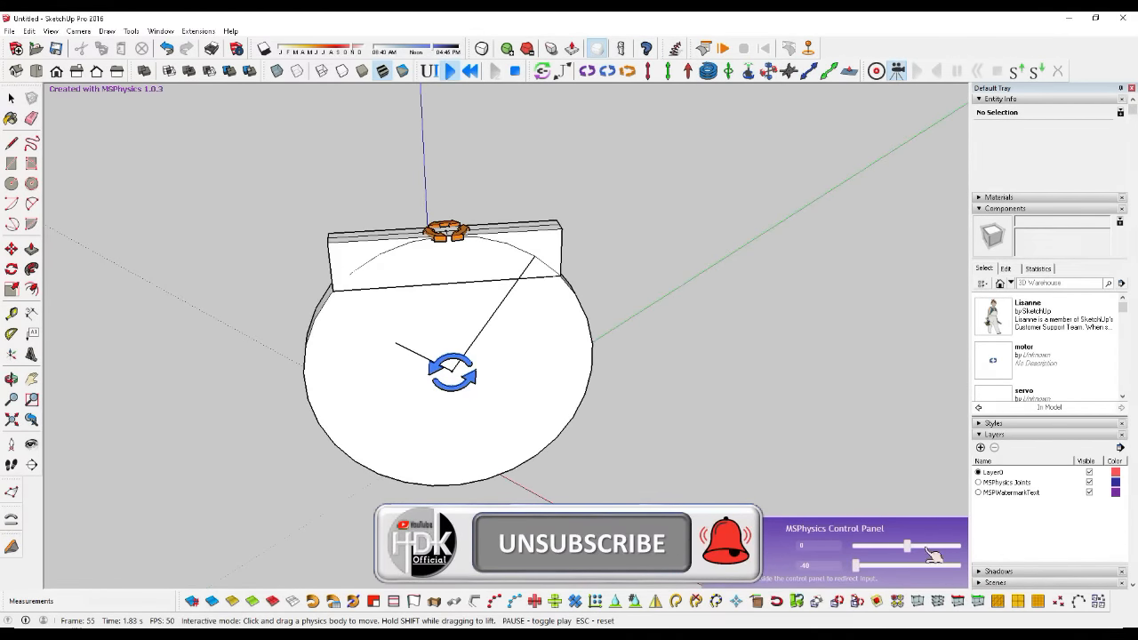
{"action": "left_click_drag", "start_coordinate": [907, 546], "coordinate": [779, 549]}
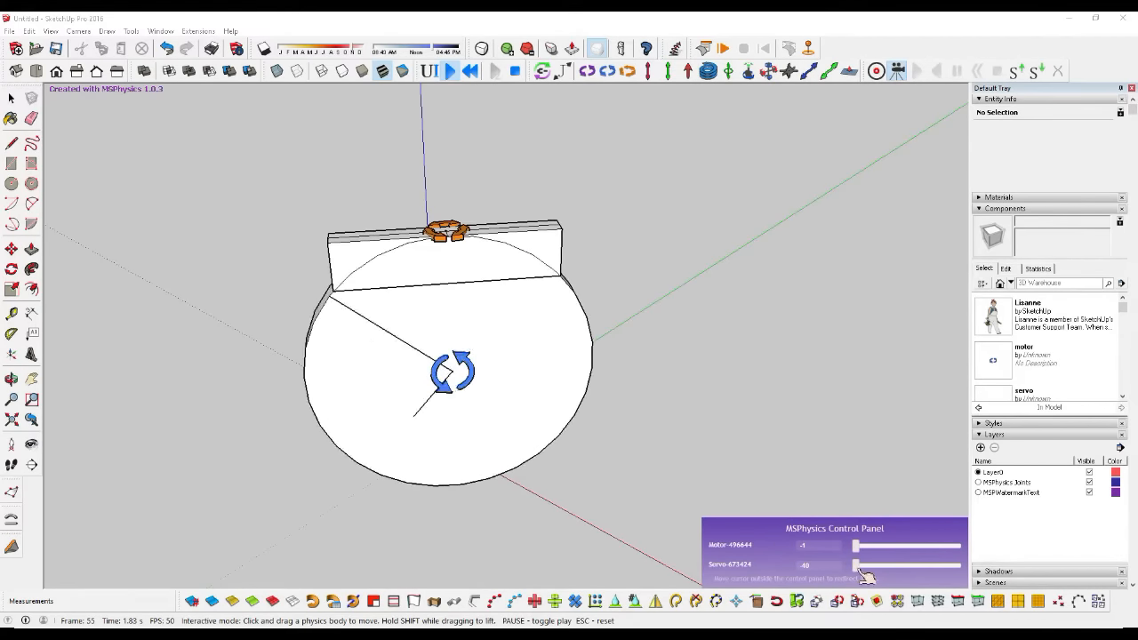
{"action": "left_click_drag", "start_coordinate": [859, 571], "coordinate": [1029, 572]}
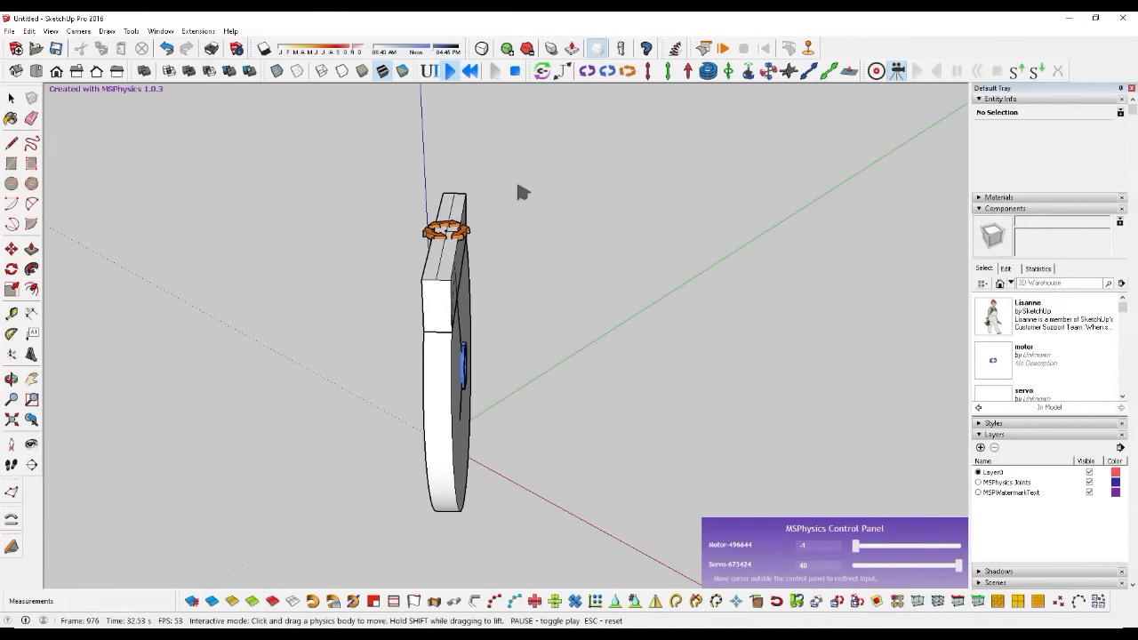
{"action": "left_click", "coordinate": [471, 72]}
Step: Copy the whole wheel assembly, including the block and both joints, about 174 cm along the red axis
{"action": "scroll", "coordinate": [446, 245], "scroll_direction": "down", "scroll_amount": 4}
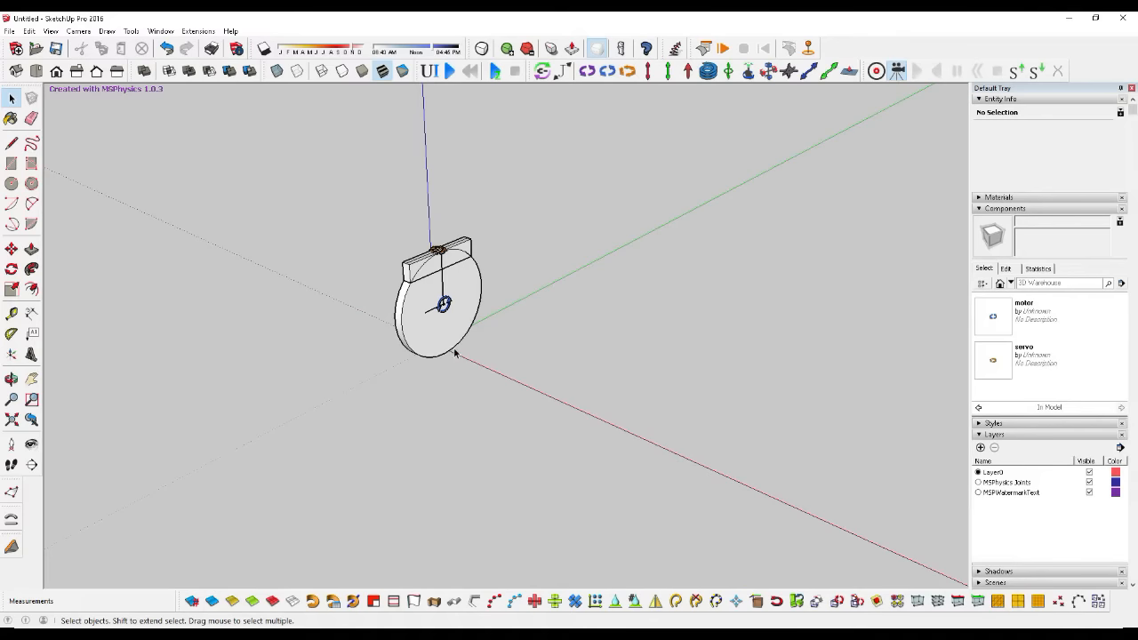
{"action": "left_click_drag", "start_coordinate": [330, 172], "coordinate": [558, 432]}
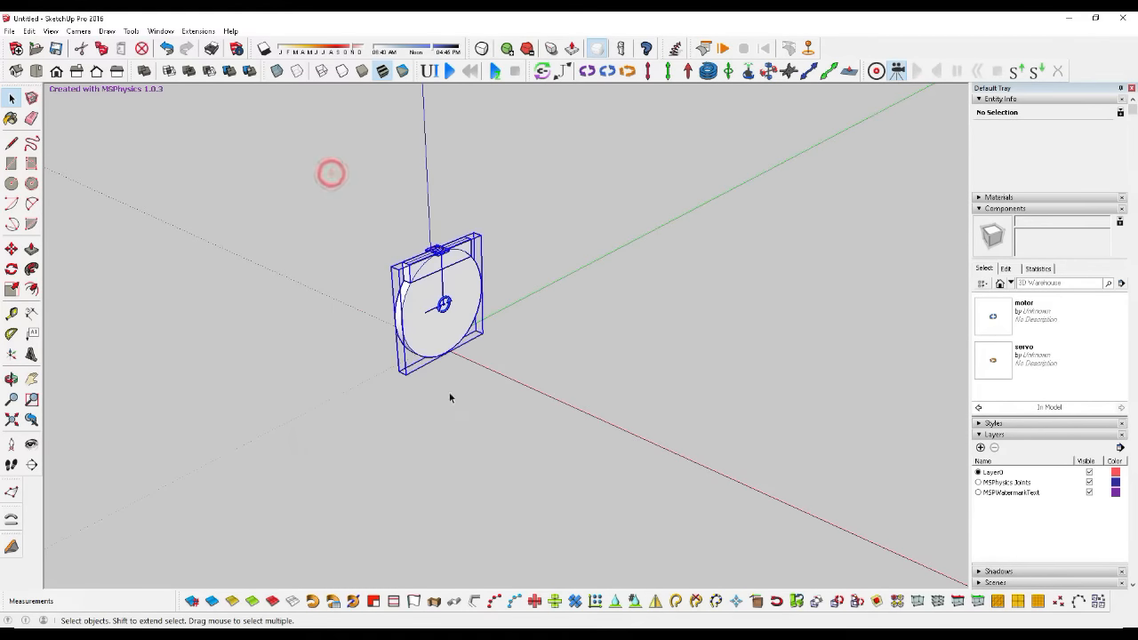
{"action": "scroll", "coordinate": [449, 365], "scroll_direction": "up", "scroll_amount": 3}
{"action": "key", "text": "m"}
{"action": "key", "text": "ctrl"}
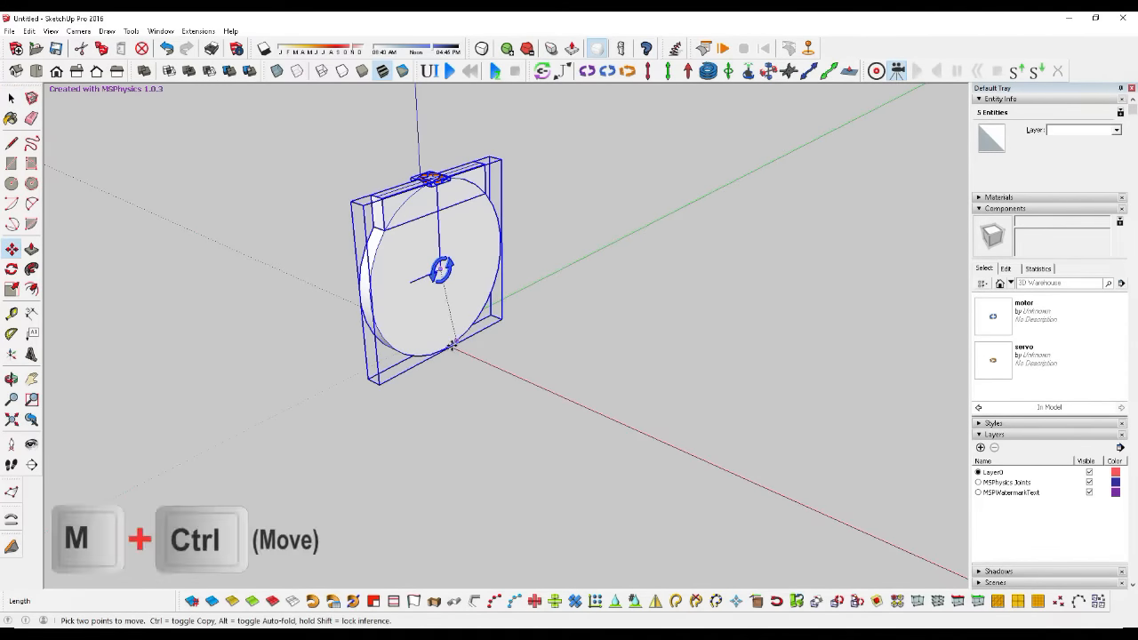
{"action": "left_click", "coordinate": [451, 349]}
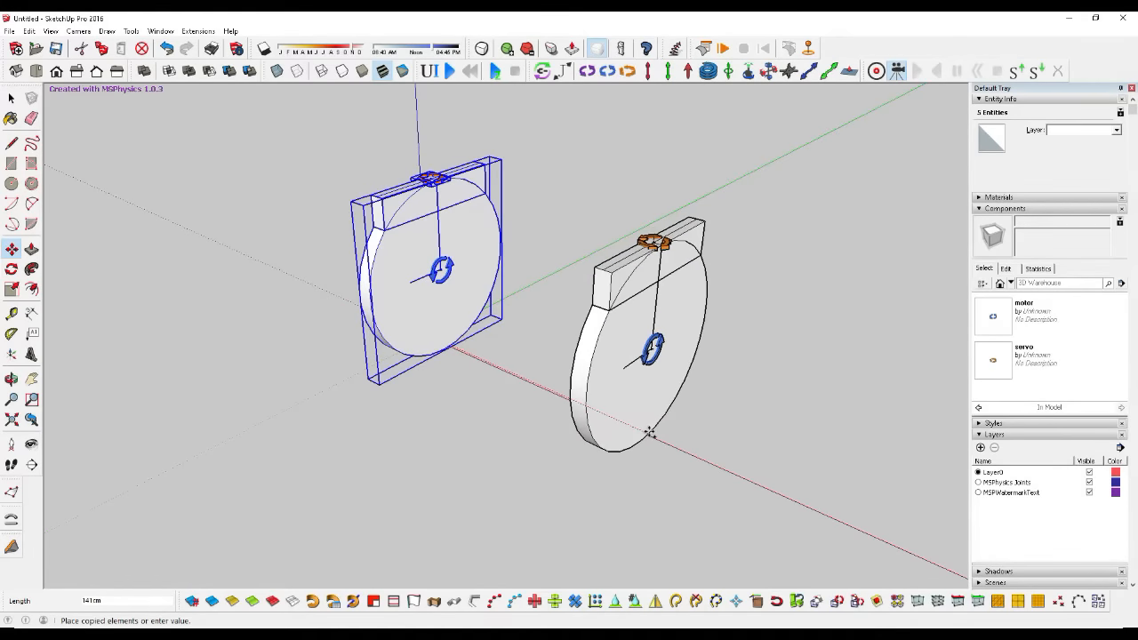
{"action": "left_click", "coordinate": [709, 460]}
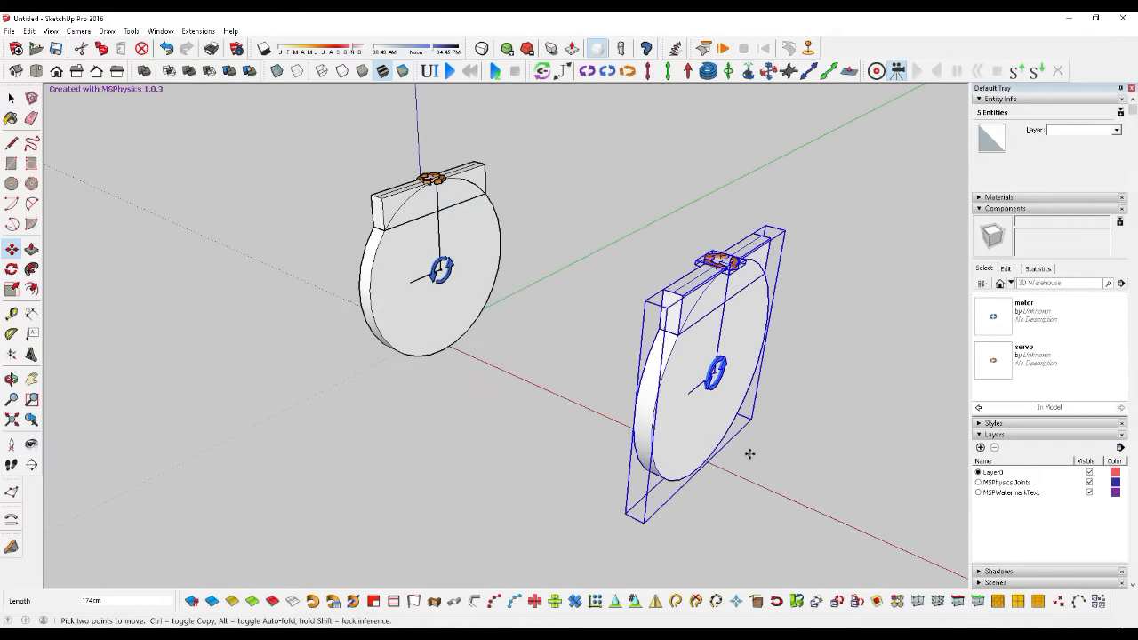
Step: Move both wheel assemblies together about 68 cm so the first disc's lowest point sits at the origin
{"action": "scroll", "coordinate": [750, 455], "scroll_direction": "down", "scroll_amount": 3}
{"action": "left_click", "coordinate": [12, 379]}
{"action": "left_click_drag", "start_coordinate": [305, 381], "coordinate": [666, 361]}
{"action": "scroll", "coordinate": [557, 348], "scroll_direction": "up", "scroll_amount": 3}
{"action": "key", "text": "space"}
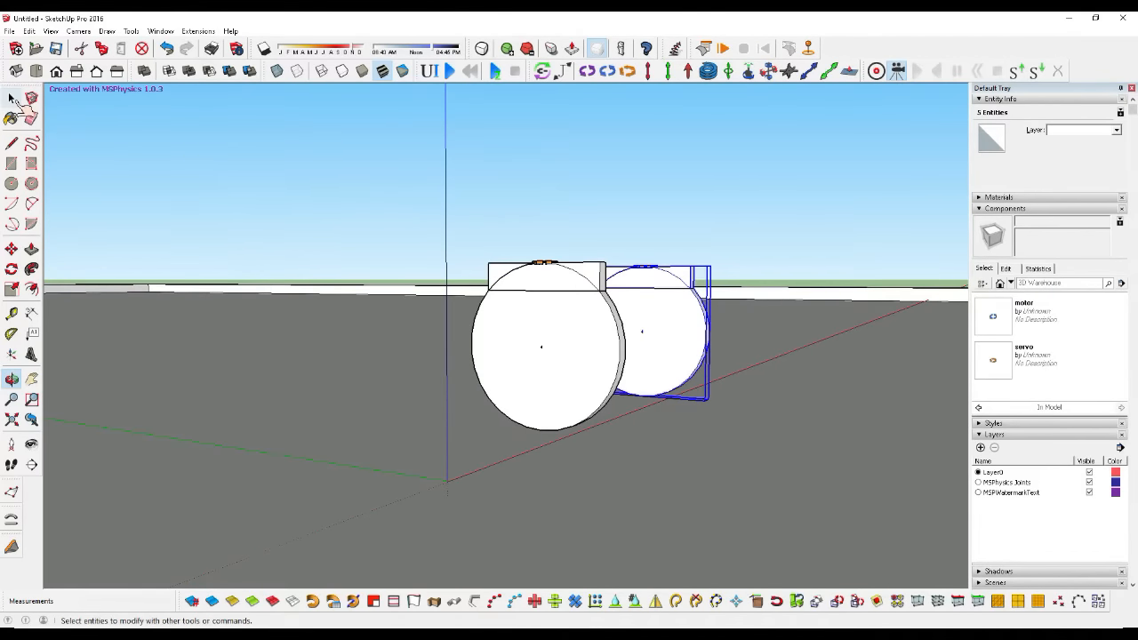
{"action": "left_click_drag", "start_coordinate": [355, 176], "coordinate": [770, 440]}
{"action": "scroll", "coordinate": [509, 505], "scroll_direction": "up", "scroll_amount": 2}
{"action": "scroll", "coordinate": [510, 505], "scroll_direction": "up", "scroll_amount": 1}
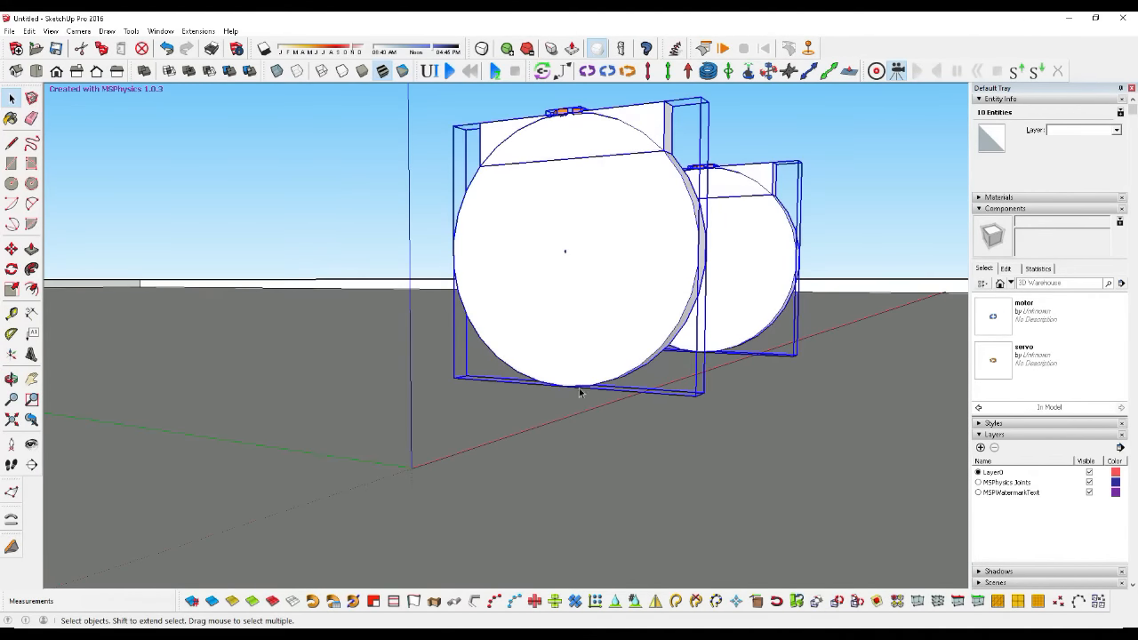
{"action": "key", "text": "m"}
{"action": "left_click", "coordinate": [565, 387]}
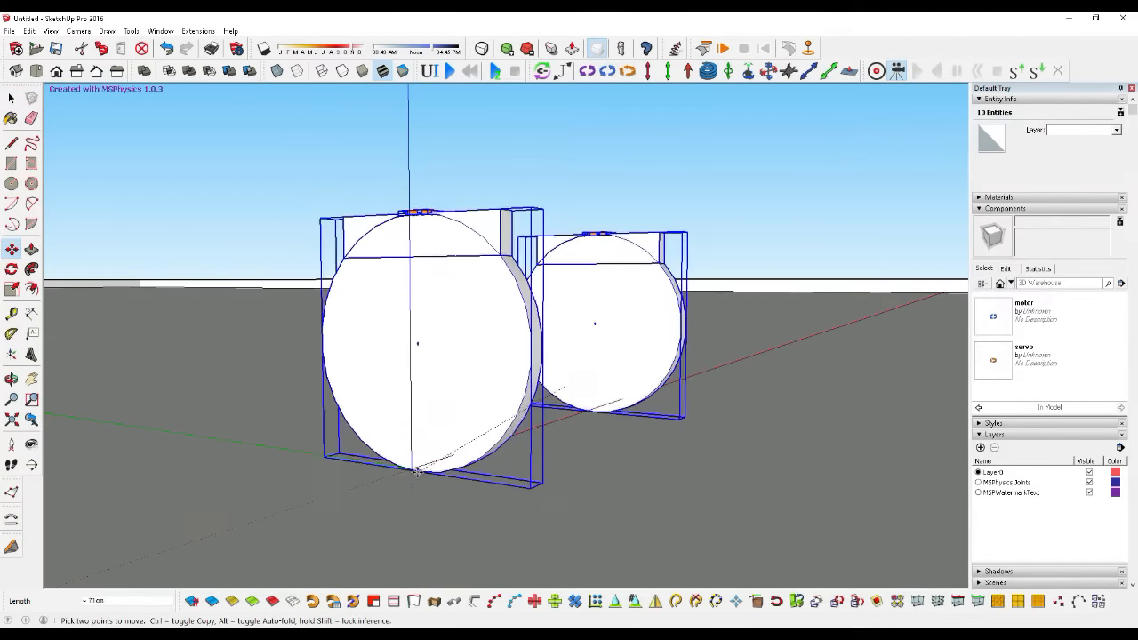
Step: Draw a long rectangle on the ground between the two wheels, extending from the red axis back along the green axis
{"action": "left_click", "coordinate": [11, 378]}
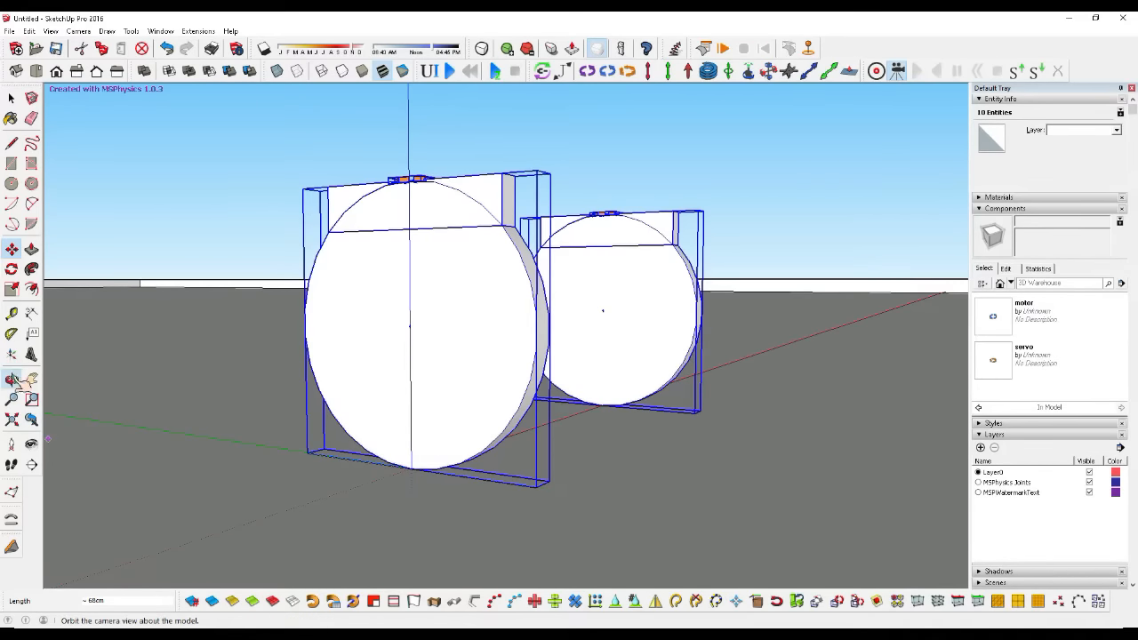
{"action": "left_click_drag", "start_coordinate": [374, 480], "coordinate": [706, 480]}
{"action": "key", "text": "r"}
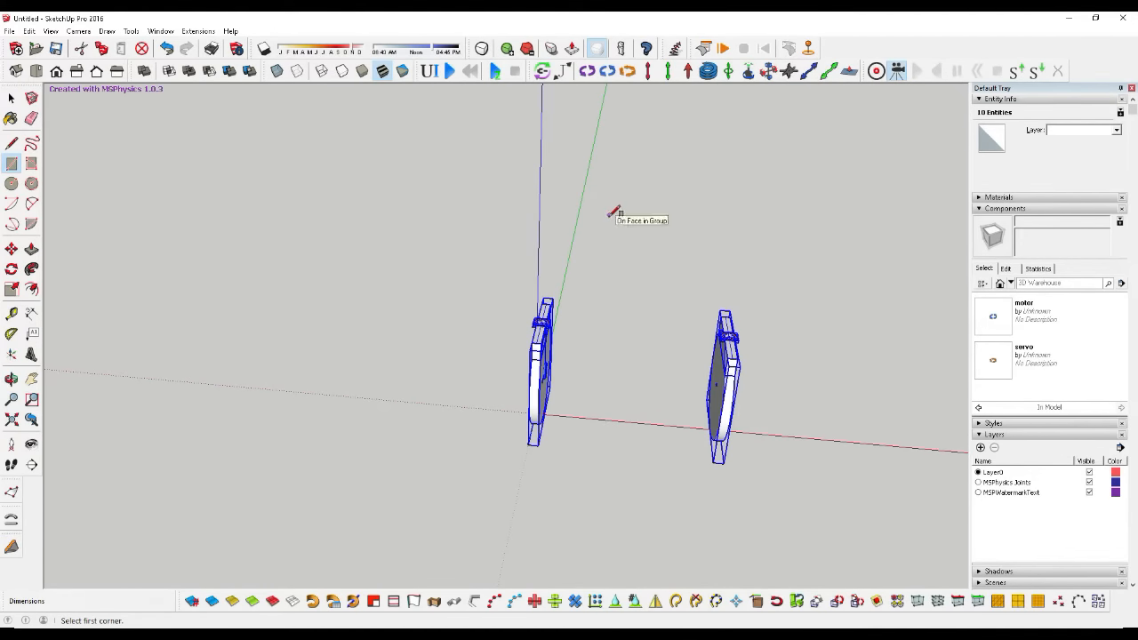
{"action": "left_click", "coordinate": [606, 219]}
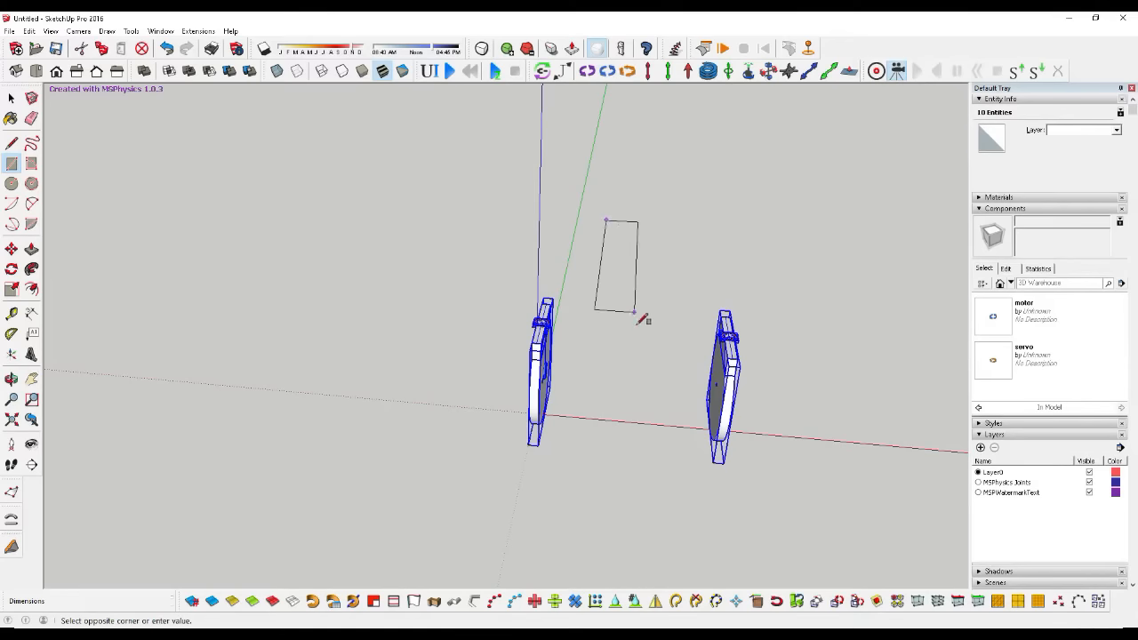
{"action": "left_click", "coordinate": [694, 430]}
Step: Scale the rectangle's width along the red axis by about 1.14 towards the first wheel
{"action": "scroll", "coordinate": [602, 352], "scroll_direction": "up", "scroll_amount": 2}
{"action": "key", "text": "s"}
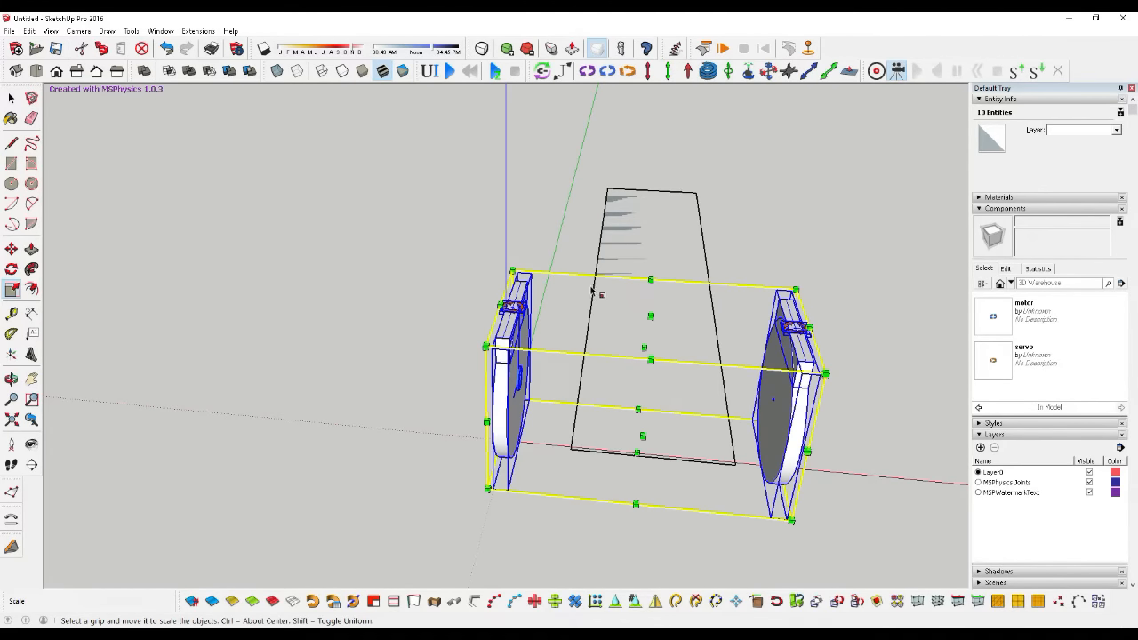
{"action": "key", "text": "space"}
{"action": "left_click", "coordinate": [610, 338]}
{"action": "key", "text": "s"}
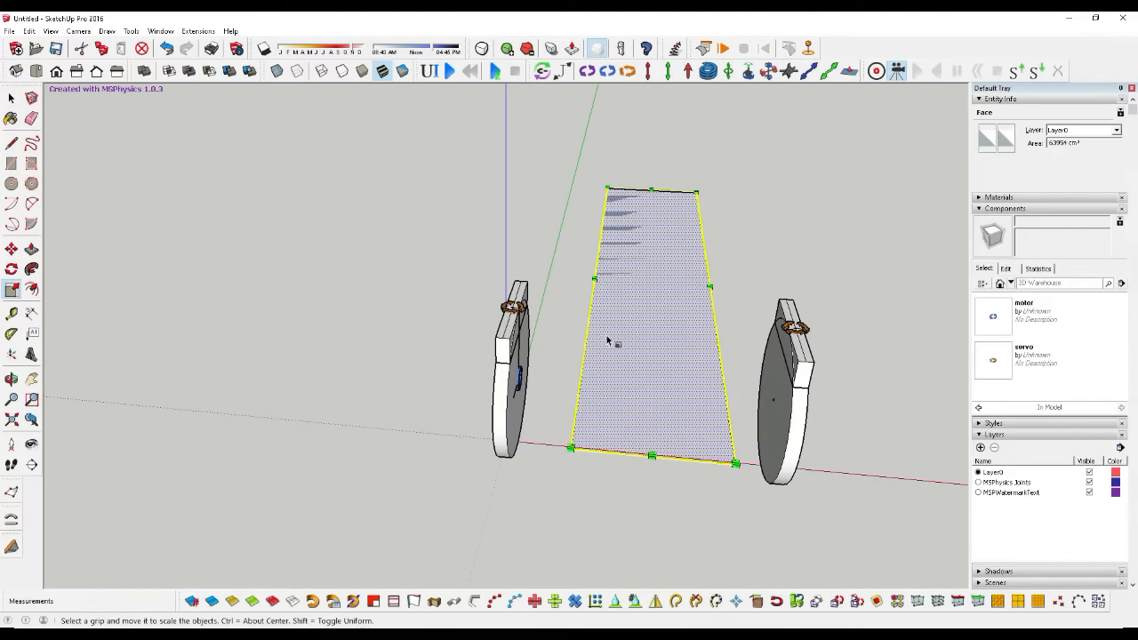
{"action": "key", "text": "ctrl"}
{"action": "left_click_drag", "start_coordinate": [592, 279], "coordinate": [579, 280]}
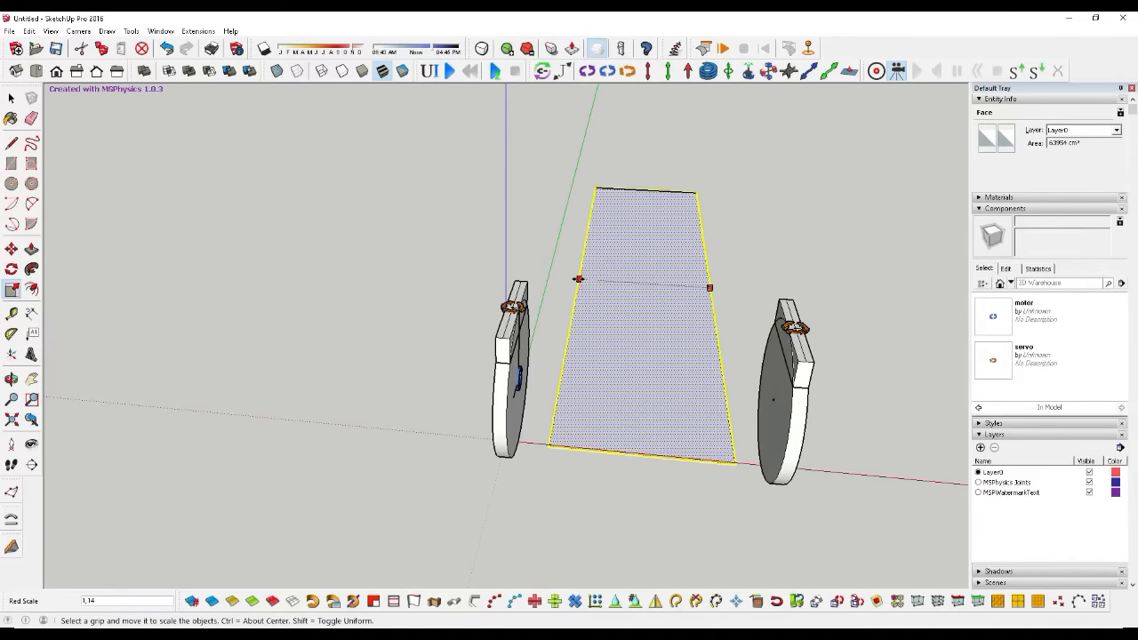
{"action": "key", "text": "space"}
{"action": "left_click", "coordinate": [477, 344]}
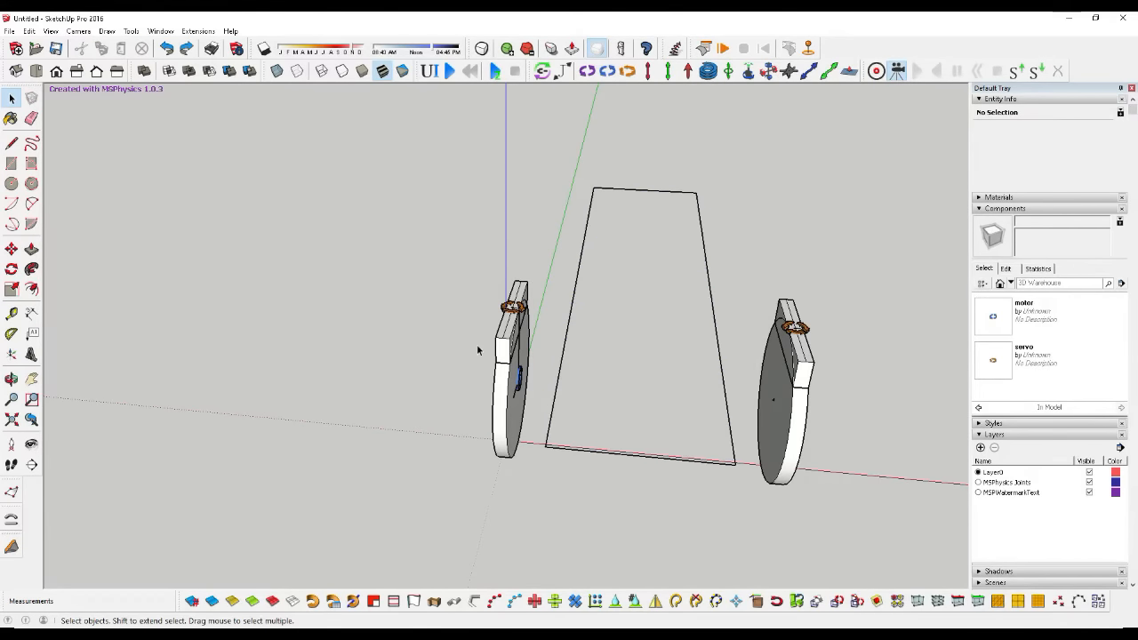
Step: Offset the rectangle's outline inward and delete the inner face to leave a narrow border
{"action": "key", "text": "f"}
{"action": "left_click", "coordinate": [552, 336]}
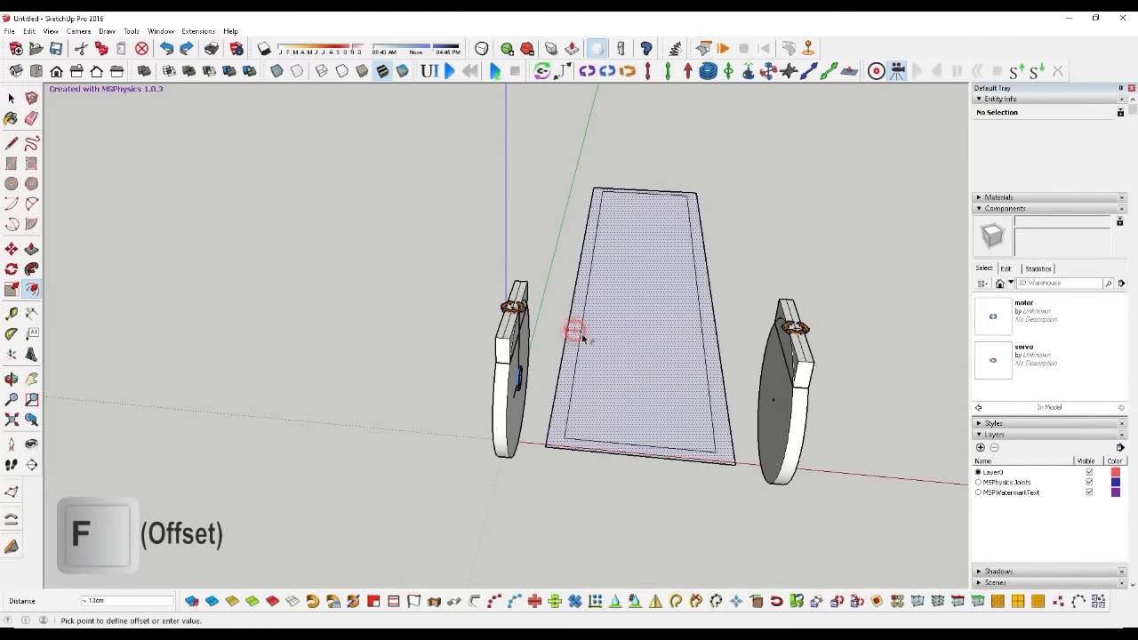
{"action": "left_click", "coordinate": [590, 334]}
{"action": "key", "text": "space"}
{"action": "left_click", "coordinate": [645, 379]}
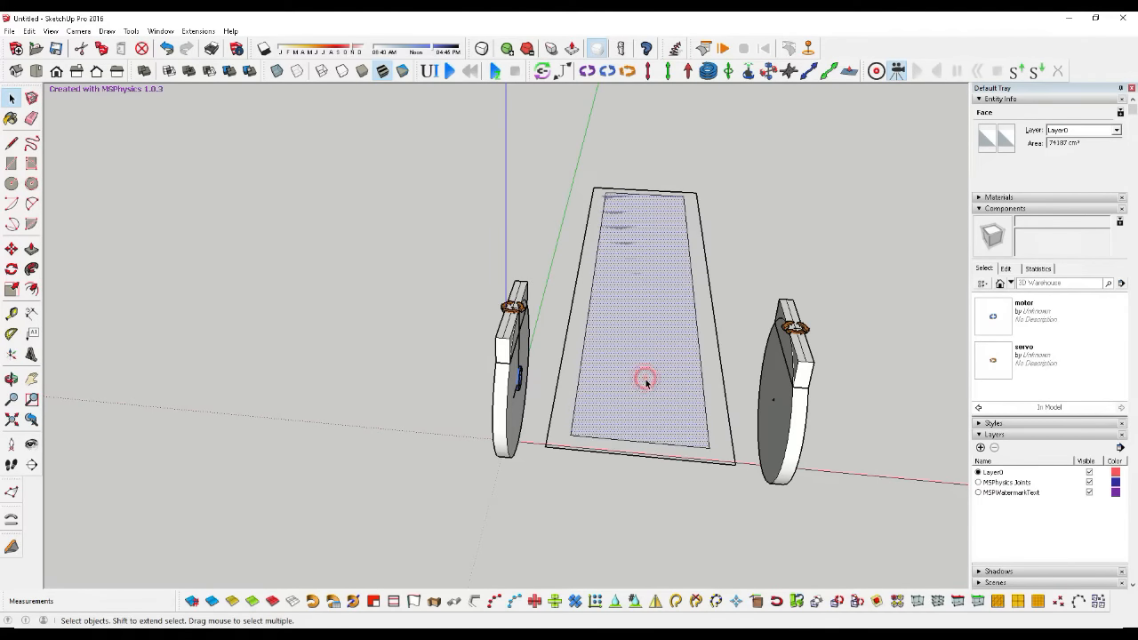
{"action": "key", "text": "Delete"}
Step: Extrude the rectangular border upward 12 cm with Push/Pull and make the whole frame a group
{"action": "left_click", "coordinate": [713, 389]}
{"action": "key", "text": "p"}
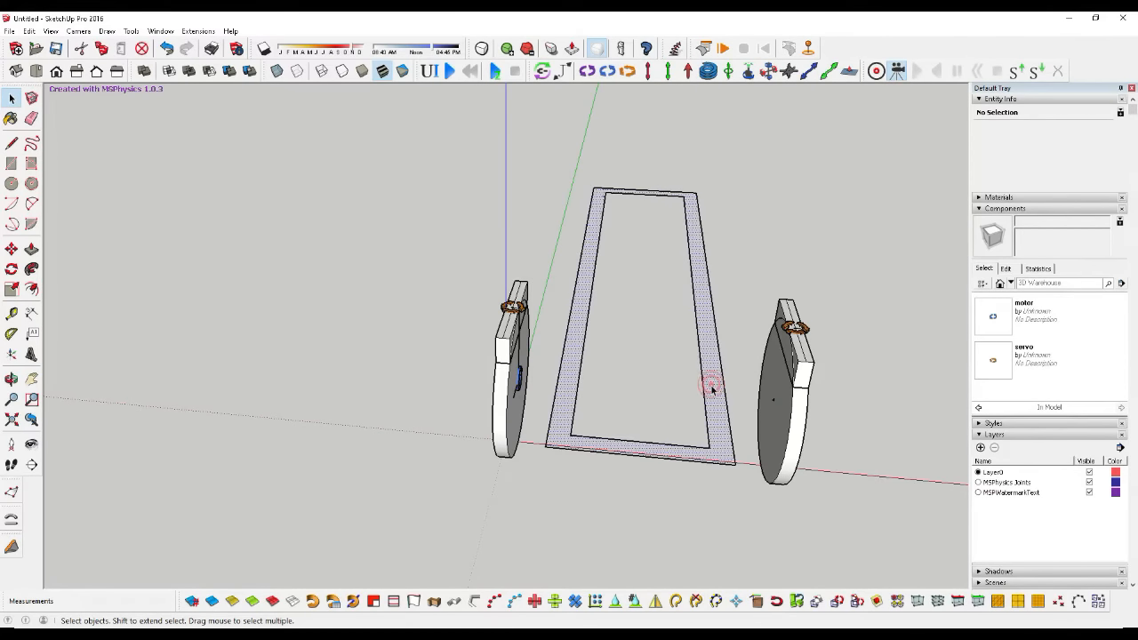
{"action": "left_click_drag", "start_coordinate": [713, 391], "coordinate": [716, 385]}
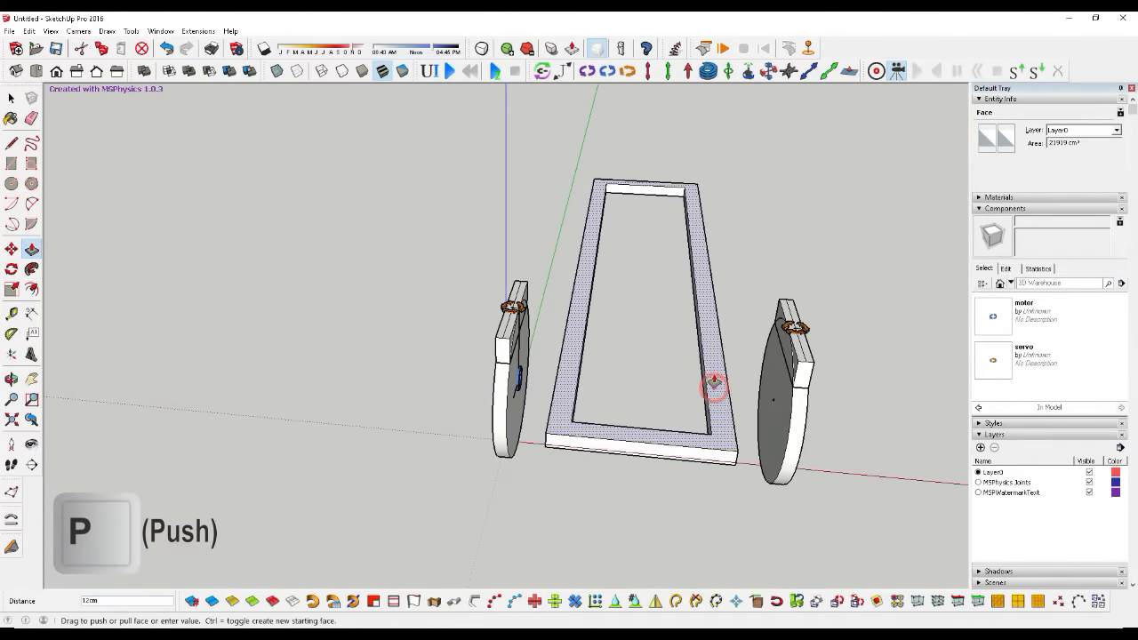
{"action": "key", "text": "space"}
{"action": "triple_click", "coordinate": [714, 454]}
{"action": "right_click", "coordinate": [714, 451]}
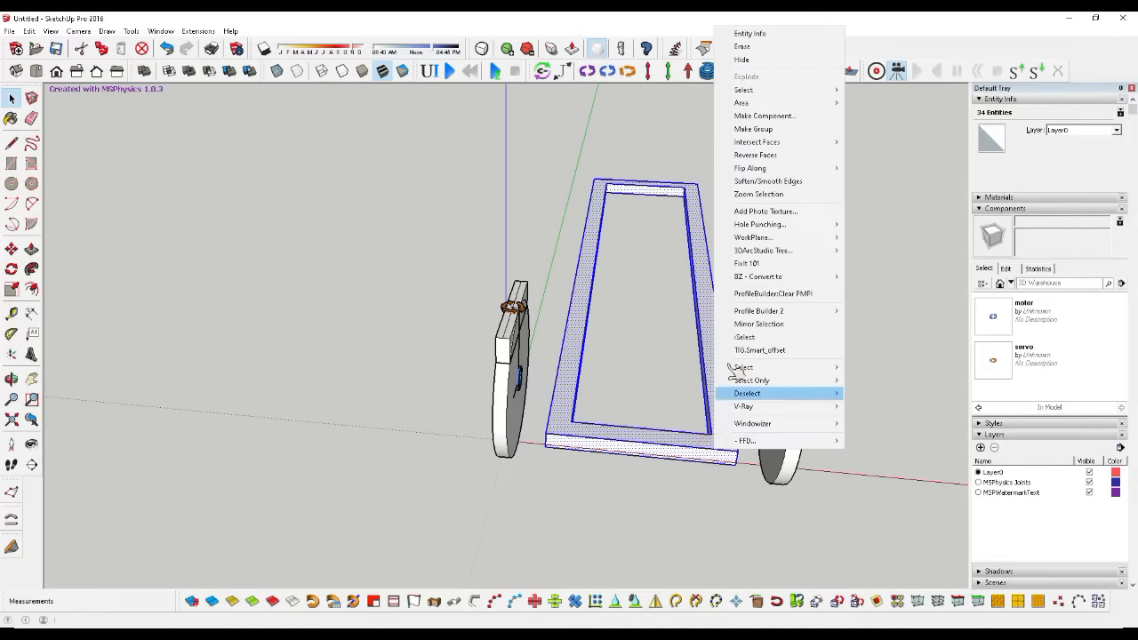
{"action": "left_click", "coordinate": [764, 129]}
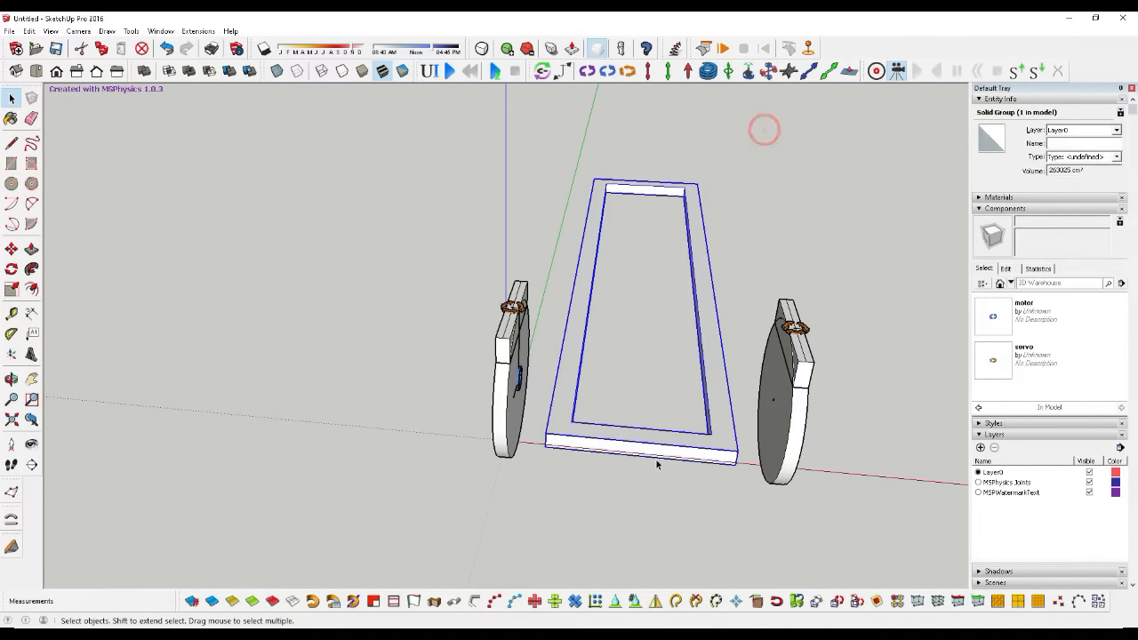
Step: Raise the frame group along the blue axis to sit above the wheel blocks
{"action": "key", "text": "m"}
{"action": "key", "text": "Up"}
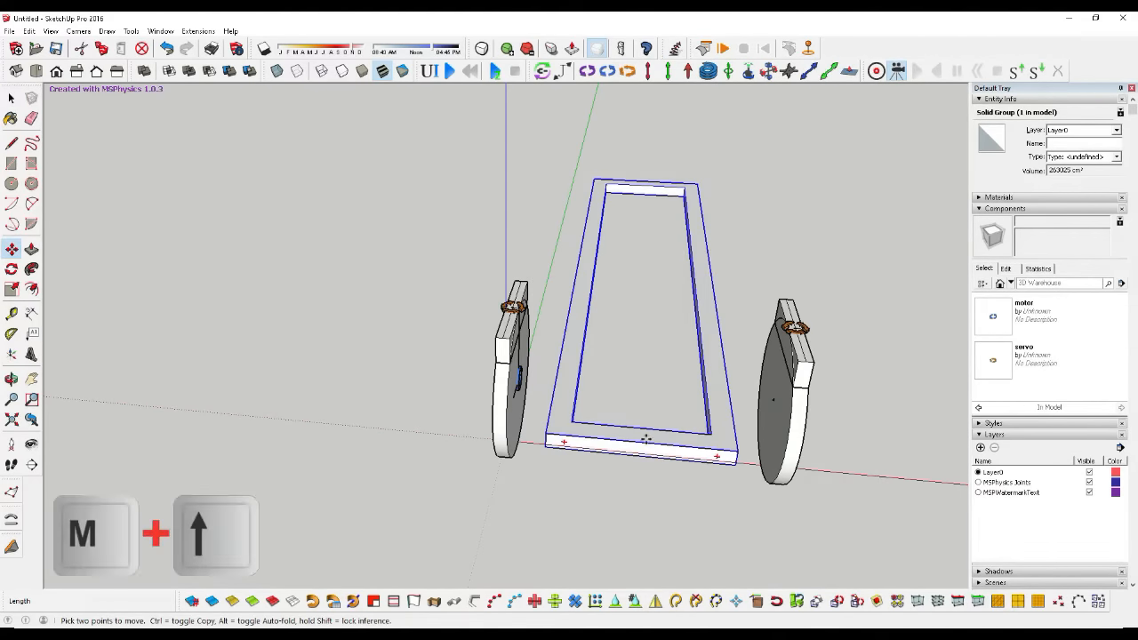
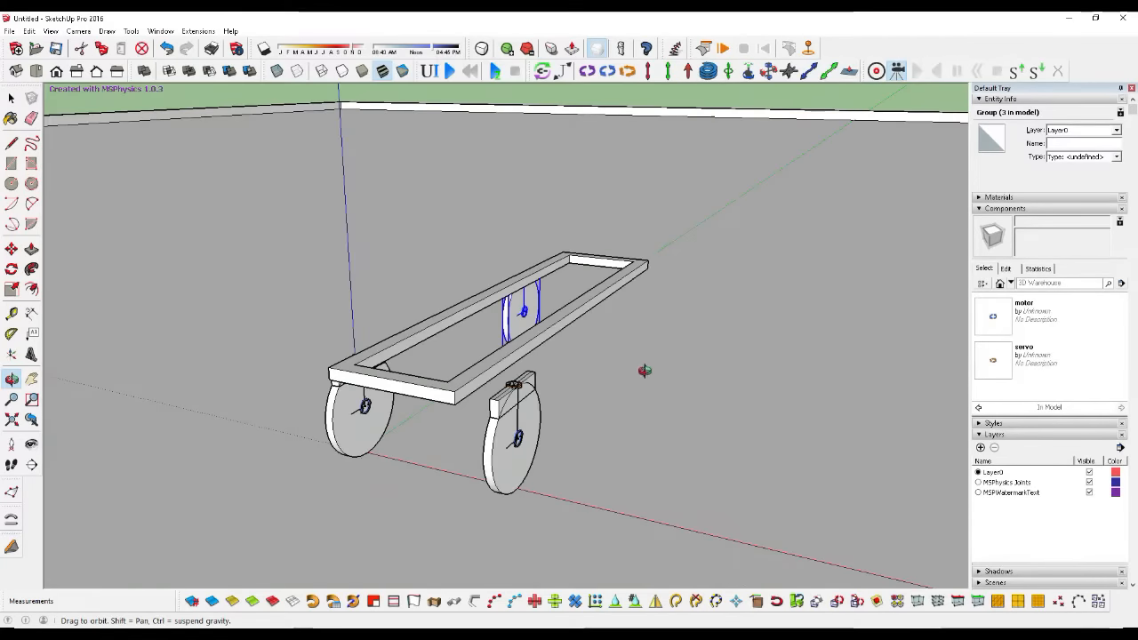
Step: Clear the MSPhysics connected joints from the rear disc group under the far end of the frame
{"action": "middle_click_drag", "start_coordinate": [652, 372], "coordinate": [591, 298]}
{"action": "key", "text": "space"}
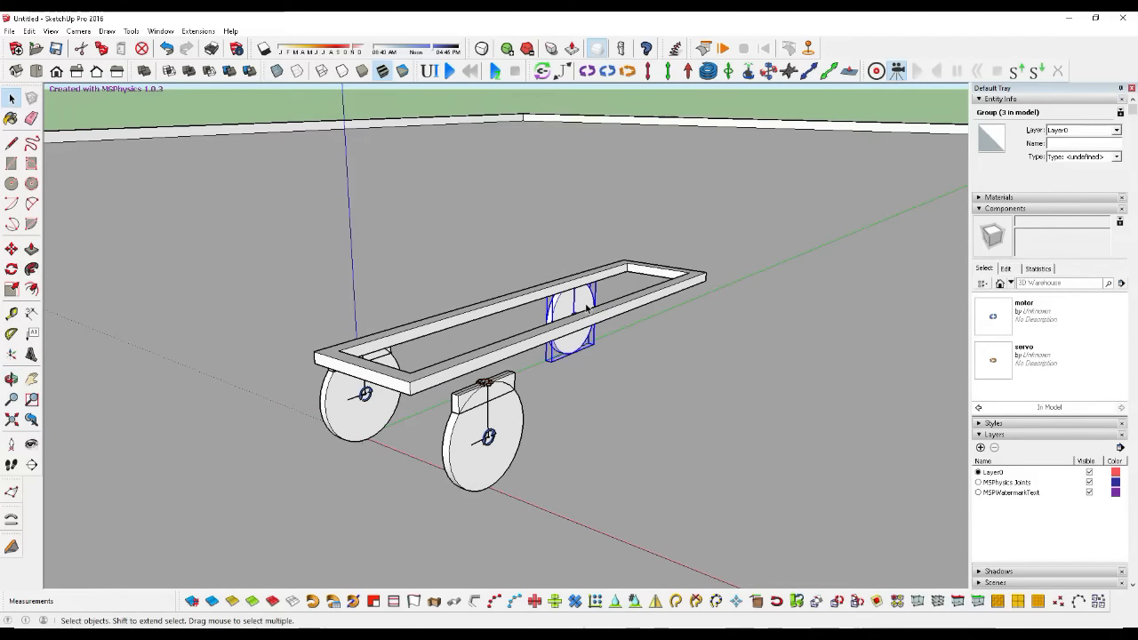
{"action": "right_click", "coordinate": [588, 311]}
{"action": "mouse_move", "coordinate": [652, 362]}
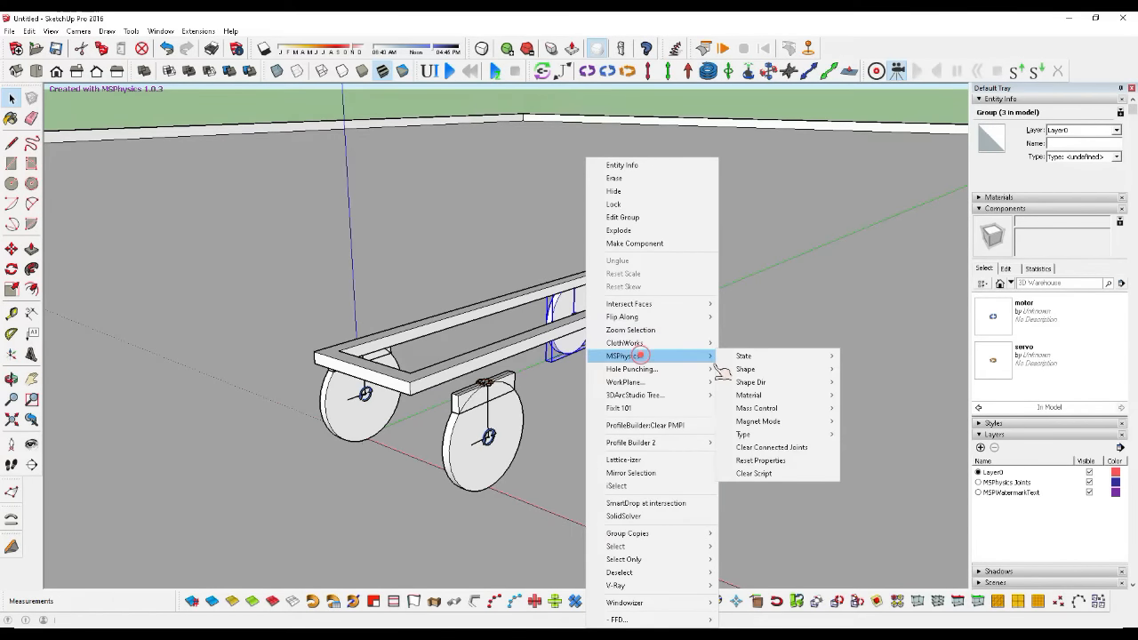
{"action": "left_click", "coordinate": [772, 450]}
{"action": "scroll", "coordinate": [562, 289], "scroll_direction": "up", "scroll_amount": 5}
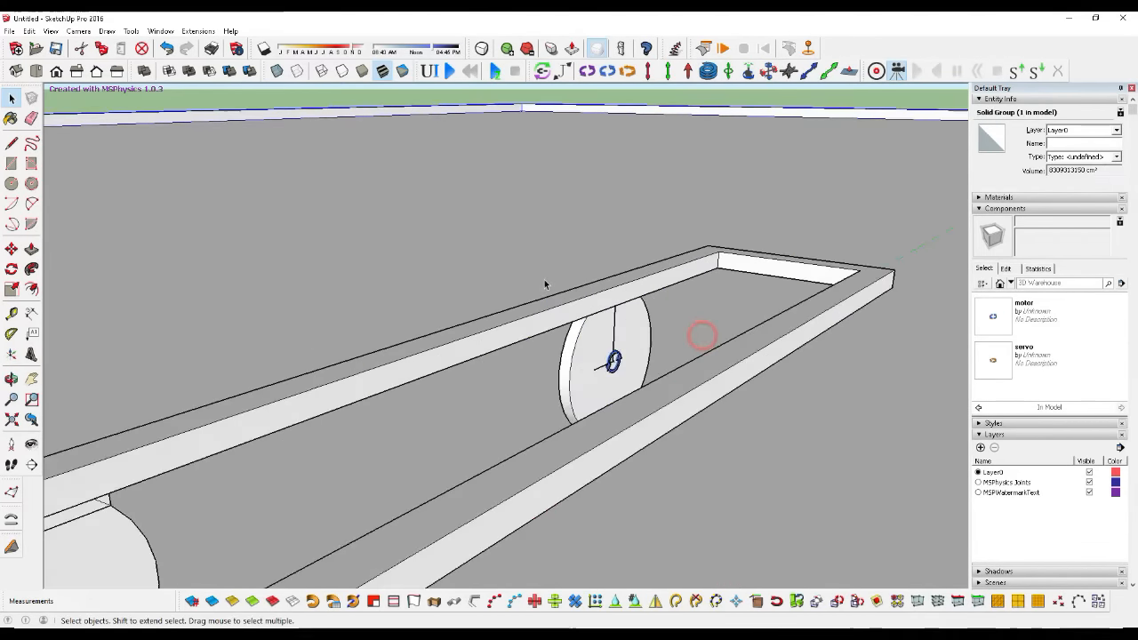
Step: Reset the MSPhysics properties of the rear disc group under the far end of the frame
{"action": "left_click", "coordinate": [636, 392]}
{"action": "right_click", "coordinate": [636, 391]}
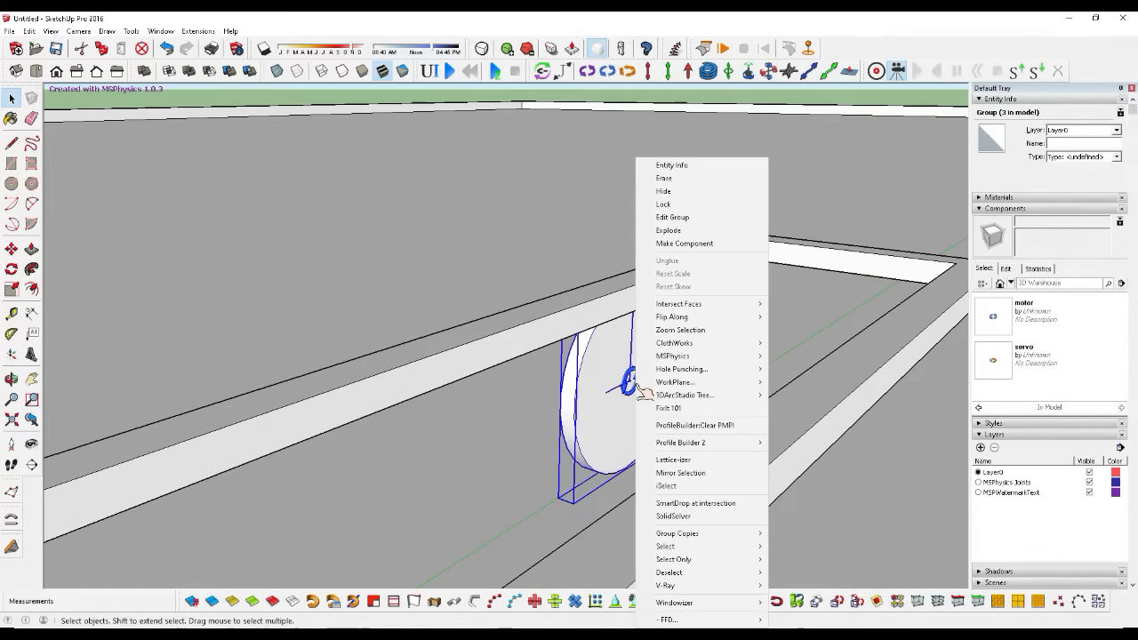
{"action": "mouse_move", "coordinate": [703, 357]}
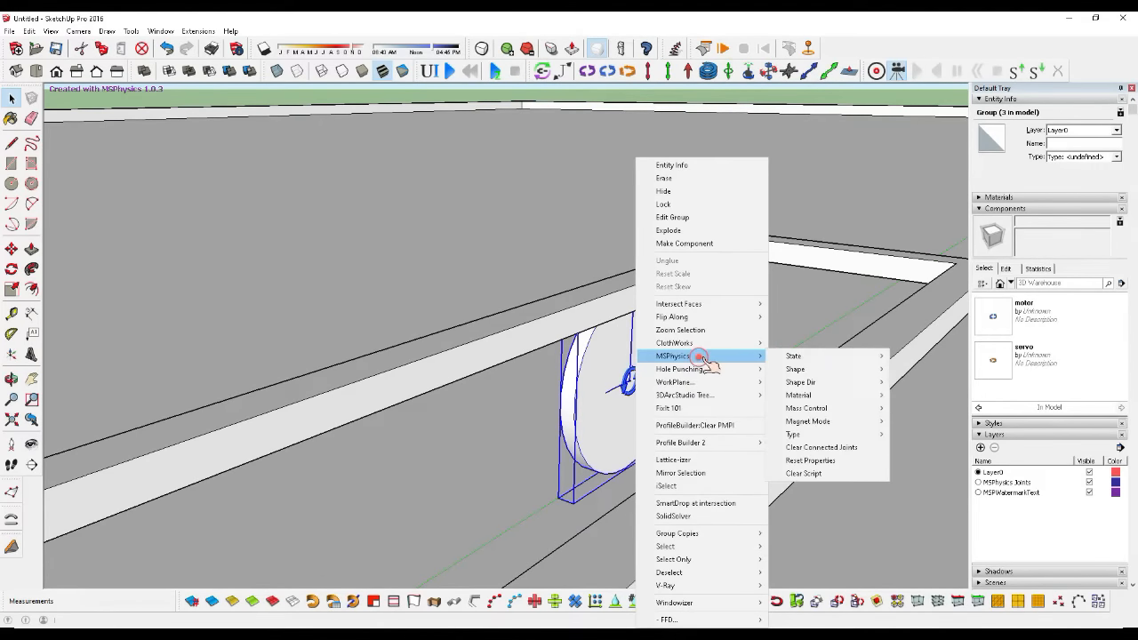
{"action": "left_click", "coordinate": [830, 459]}
Step: Run the MSPhysics simulation to check how the frame and wheels behave, and return the model to its starting state
{"action": "scroll", "coordinate": [603, 355], "scroll_direction": "down", "scroll_amount": 5}
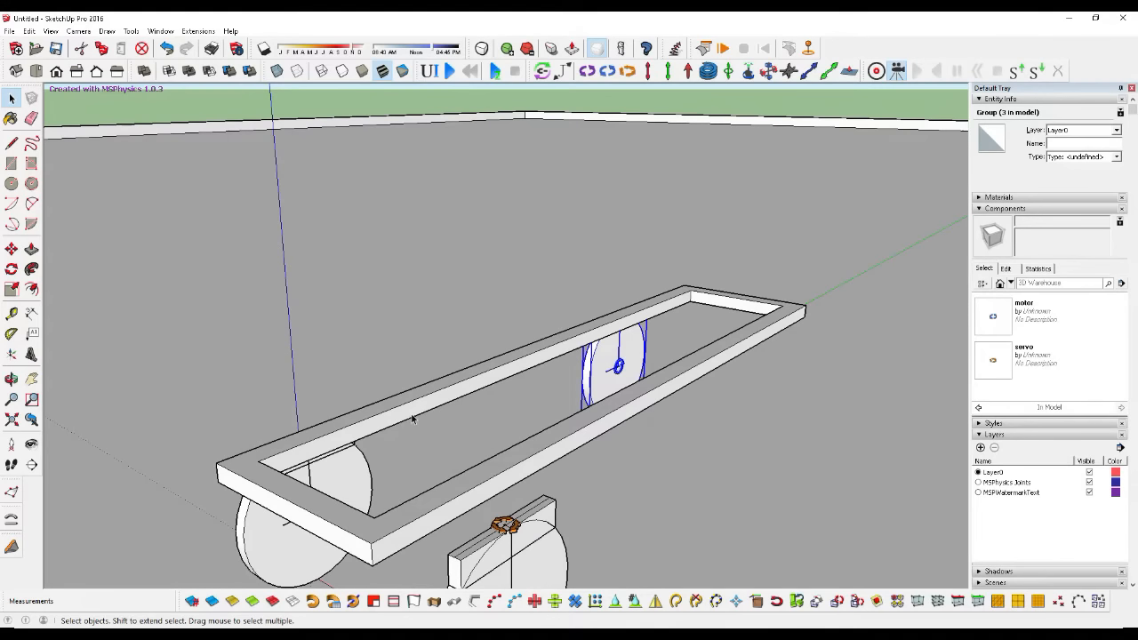
{"action": "scroll", "coordinate": [545, 384], "scroll_direction": "down", "scroll_amount": 3}
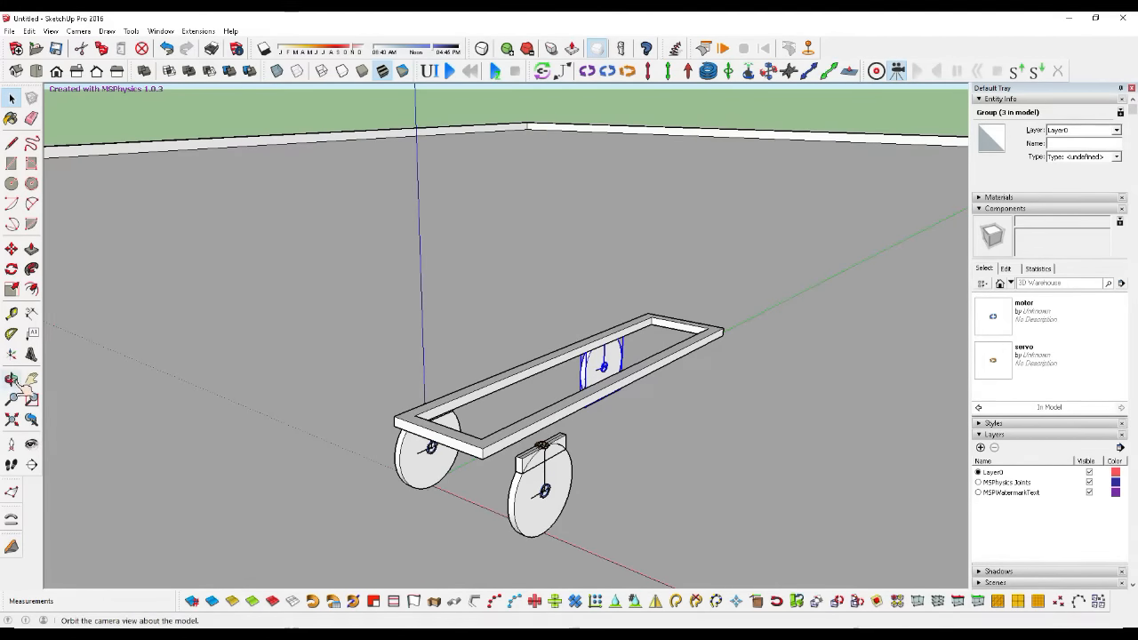
{"action": "left_click", "coordinate": [12, 380]}
{"action": "left_click_drag", "start_coordinate": [255, 397], "coordinate": [630, 285]}
{"action": "scroll", "coordinate": [469, 424], "scroll_direction": "up", "scroll_amount": 5}
{"action": "scroll", "coordinate": [464, 418], "scroll_direction": "down", "scroll_amount": 3}
{"action": "scroll", "coordinate": [498, 297], "scroll_direction": "down", "scroll_amount": 6}
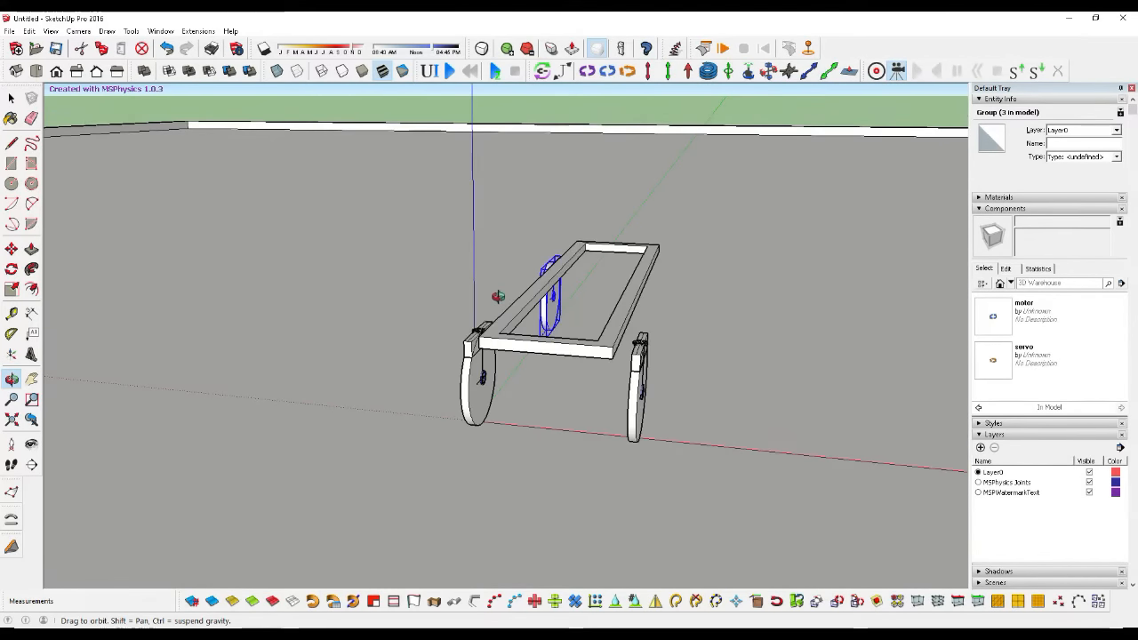
{"action": "left_click", "coordinate": [11, 97]}
{"action": "scroll", "coordinate": [381, 408], "scroll_direction": "down", "scroll_amount": 1}
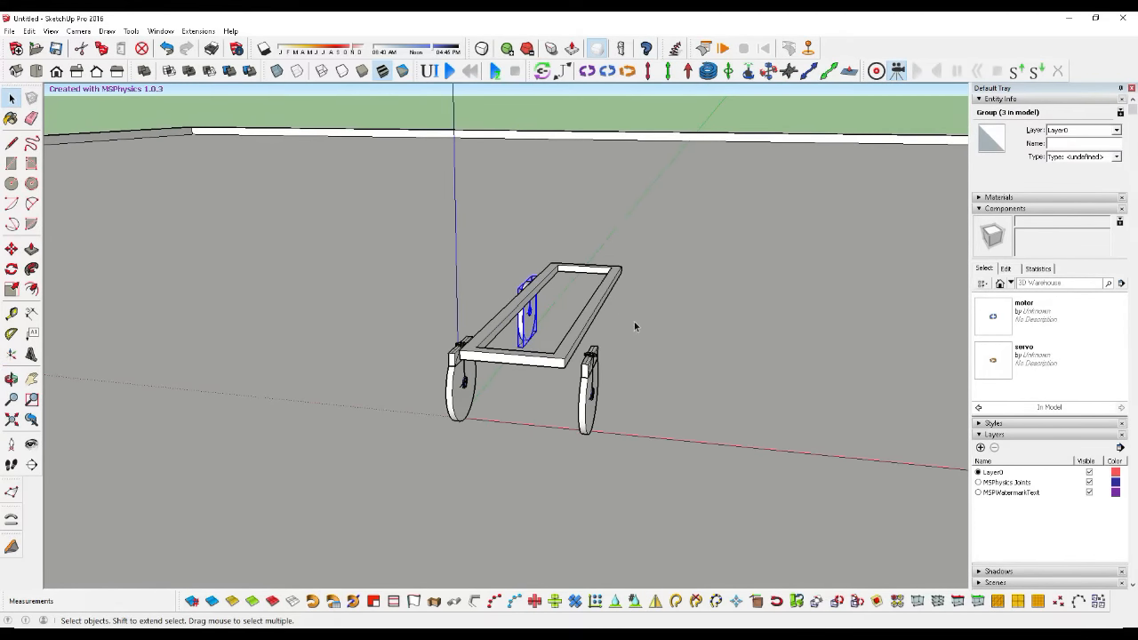
{"action": "scroll", "coordinate": [565, 308], "scroll_direction": "up", "scroll_amount": 3}
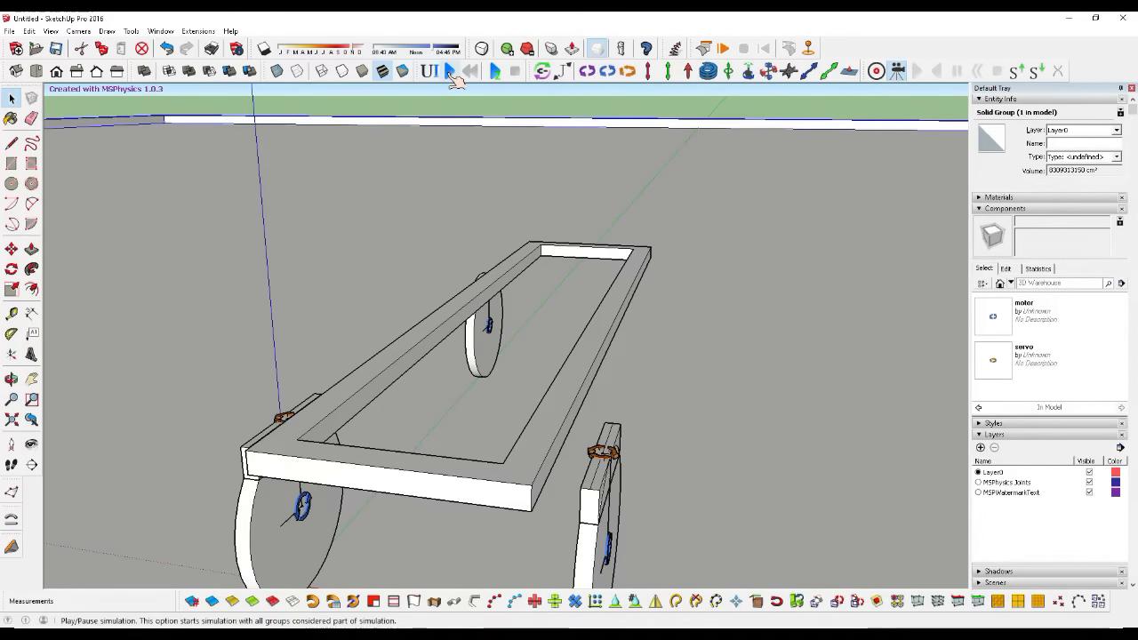
{"action": "left_click", "coordinate": [450, 72]}
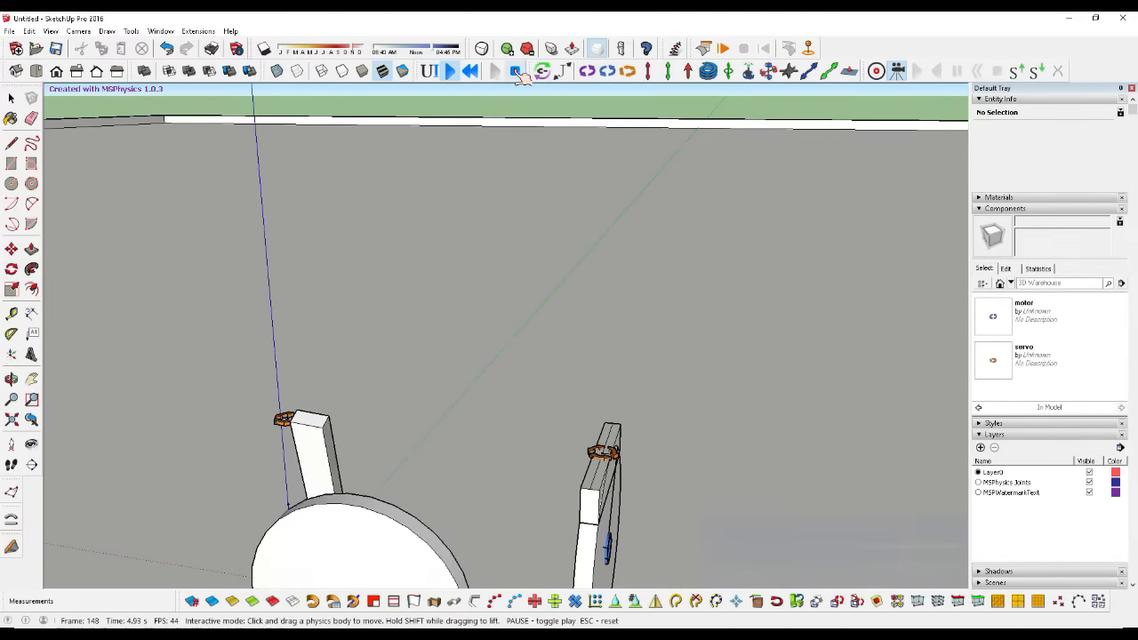
{"action": "key", "text": "ctrl+z"}
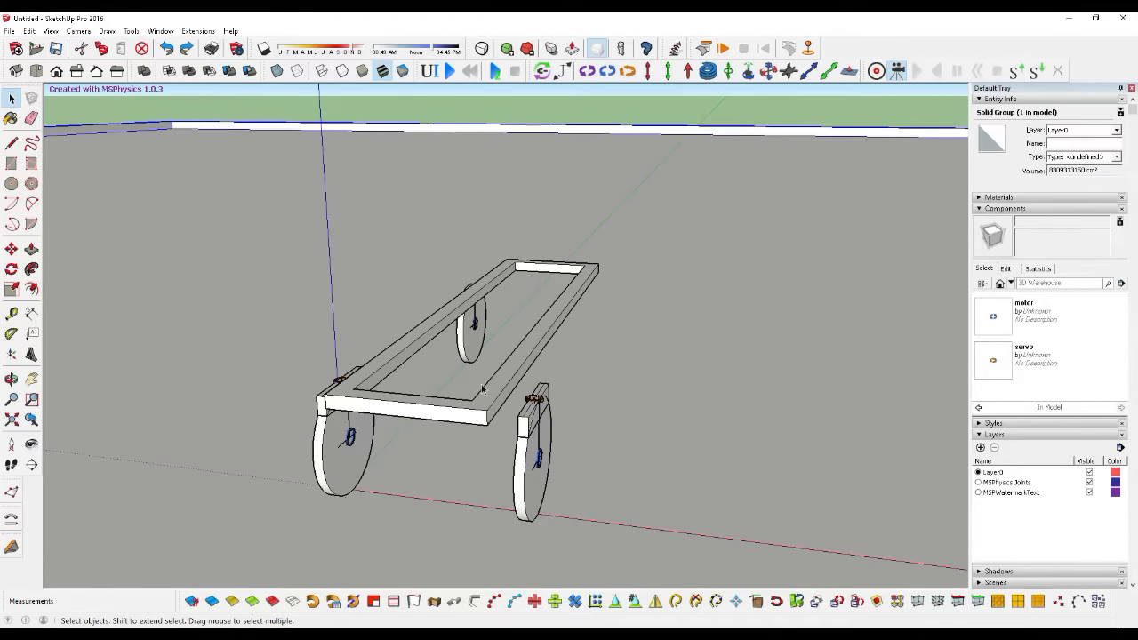
Step: Explode the rear disc group so its disc and motor joint are separate objects
{"action": "right_click", "coordinate": [477, 330]}
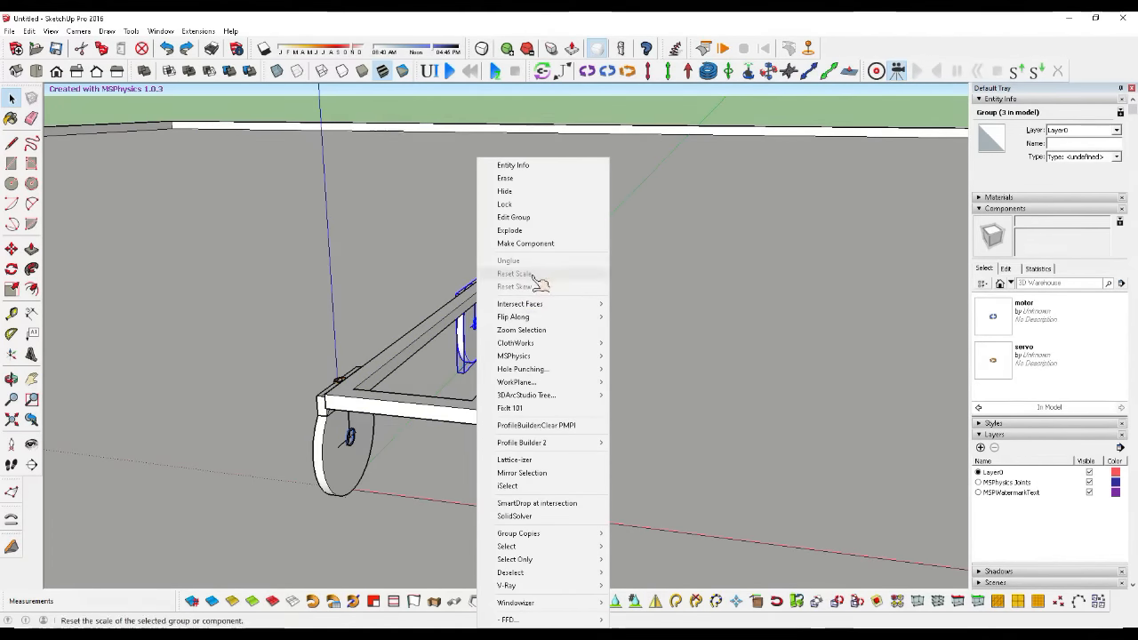
{"action": "left_click", "coordinate": [528, 229]}
{"action": "left_click", "coordinate": [660, 313]}
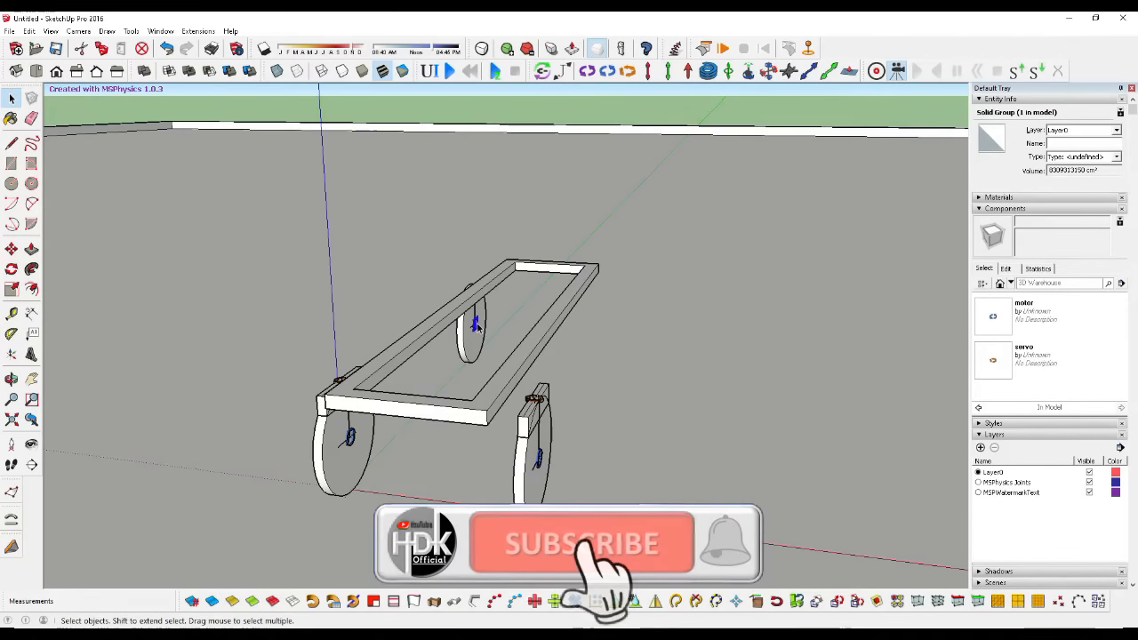
{"action": "right_click", "coordinate": [477, 326]}
{"action": "mouse_move", "coordinate": [530, 316]}
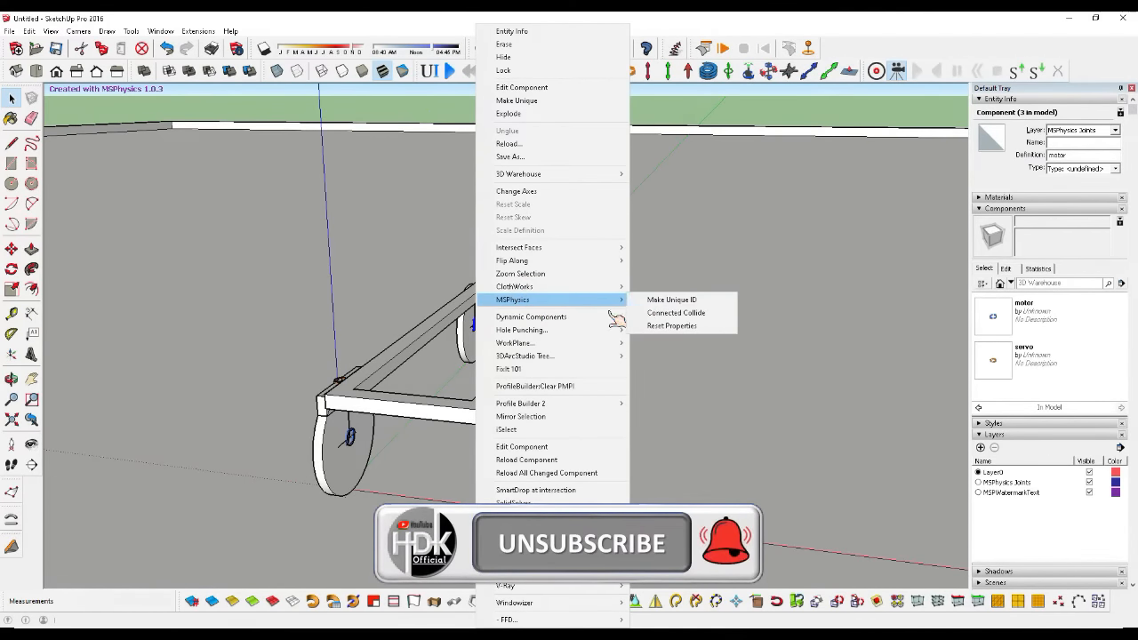
{"action": "key", "text": "Escape"}
{"action": "left_click", "coordinate": [426, 222]}
Step: Clear the MSPhysics connected joints from the separated rear disc
{"action": "right_click", "coordinate": [468, 343]}
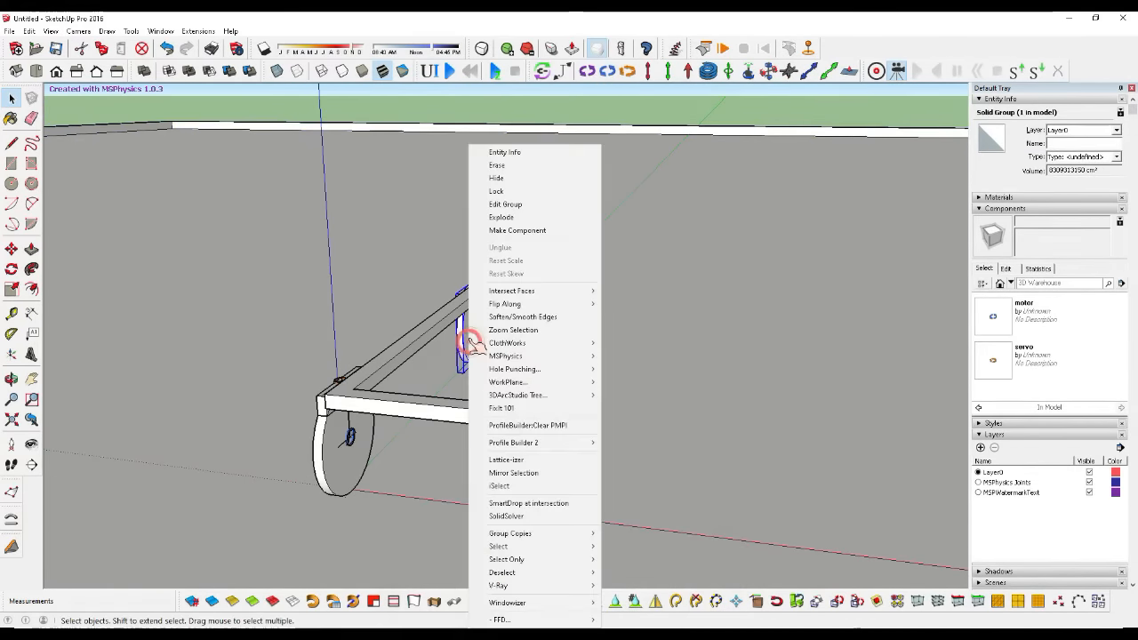
{"action": "mouse_move", "coordinate": [536, 356]}
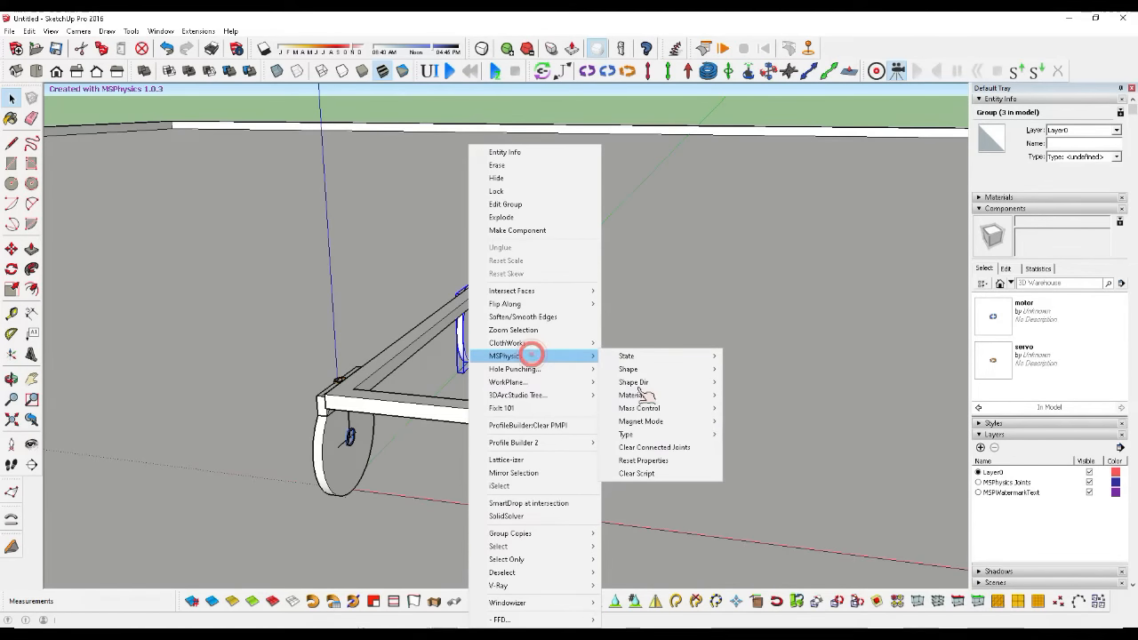
{"action": "left_click", "coordinate": [667, 448]}
Step: Copy the rear disc together with its motor about 165 cm along the red axis to the opposite side of the frame
{"action": "scroll", "coordinate": [420, 397], "scroll_direction": "up", "scroll_amount": 5}
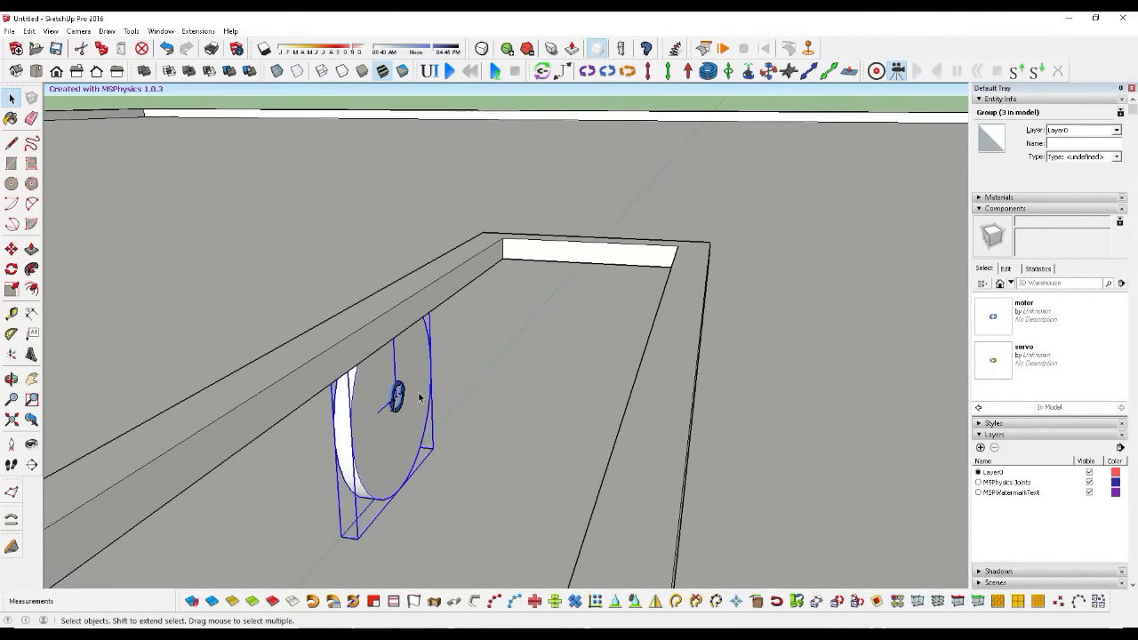
{"action": "left_click", "coordinate": [499, 410]}
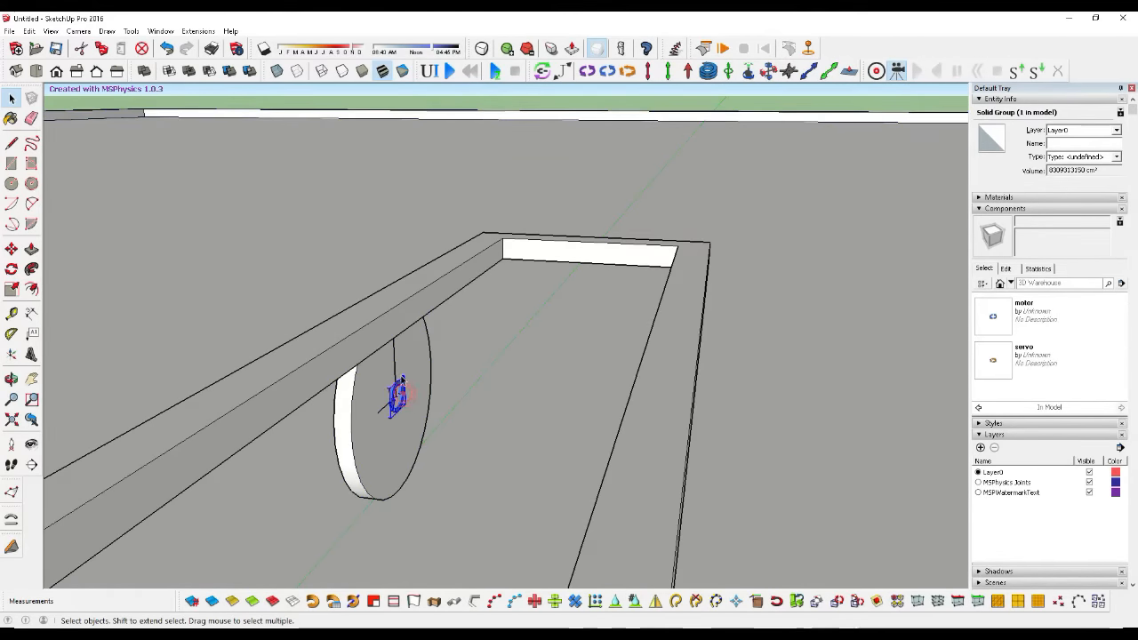
{"action": "left_click", "coordinate": [400, 382]}
{"action": "scroll", "coordinate": [400, 381], "scroll_direction": "down", "scroll_amount": 5}
{"action": "scroll", "coordinate": [398, 380], "scroll_direction": "up", "scroll_amount": 5}
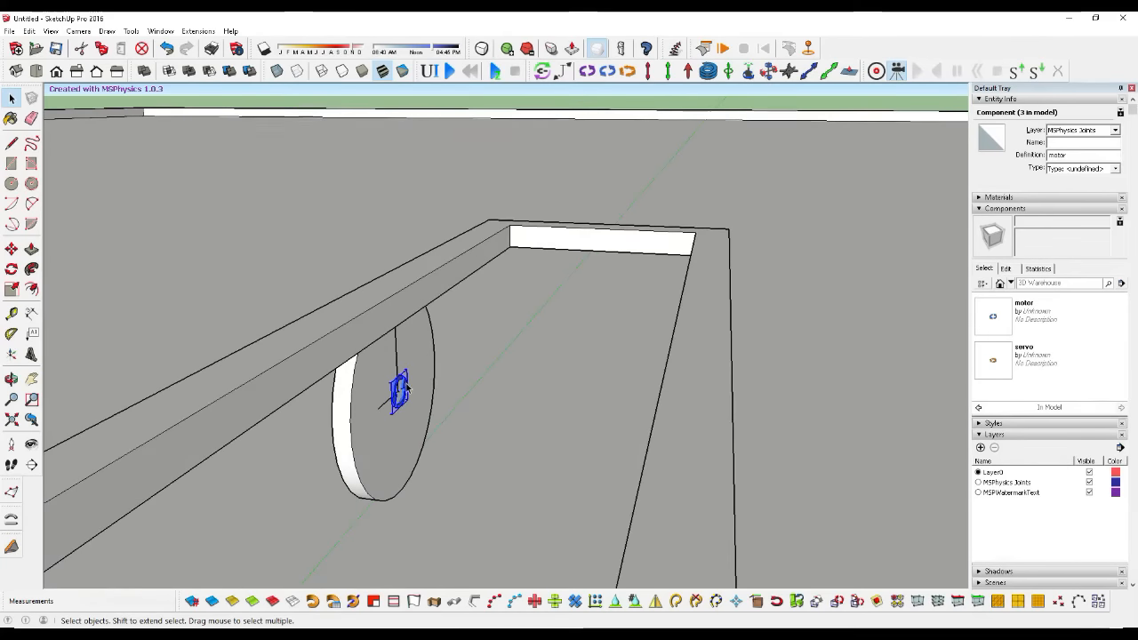
{"action": "scroll", "coordinate": [405, 391], "scroll_direction": "down", "scroll_amount": 1}
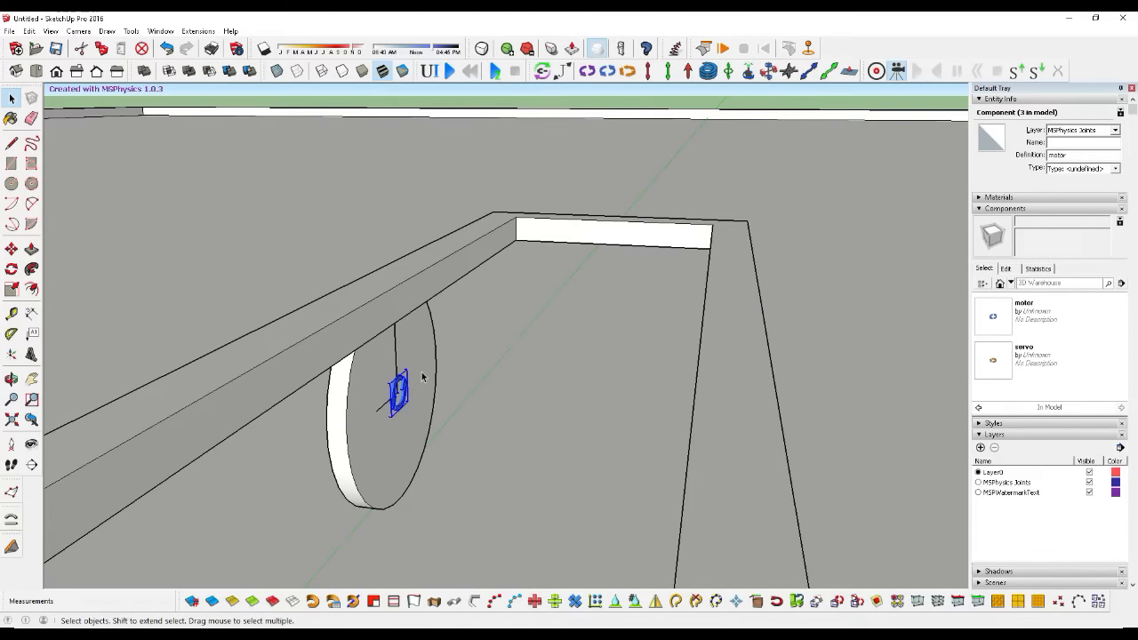
{"action": "left_click", "coordinate": [424, 374], "text": "shift"}
{"action": "scroll", "coordinate": [381, 363], "scroll_direction": "down", "scroll_amount": 4}
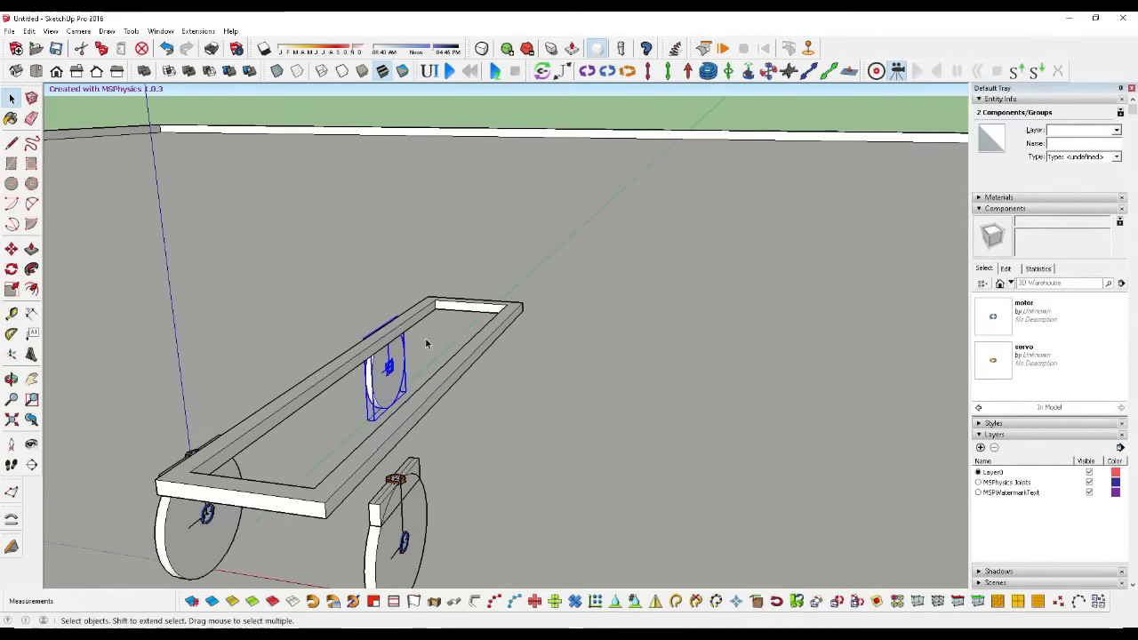
{"action": "key", "text": "m"}
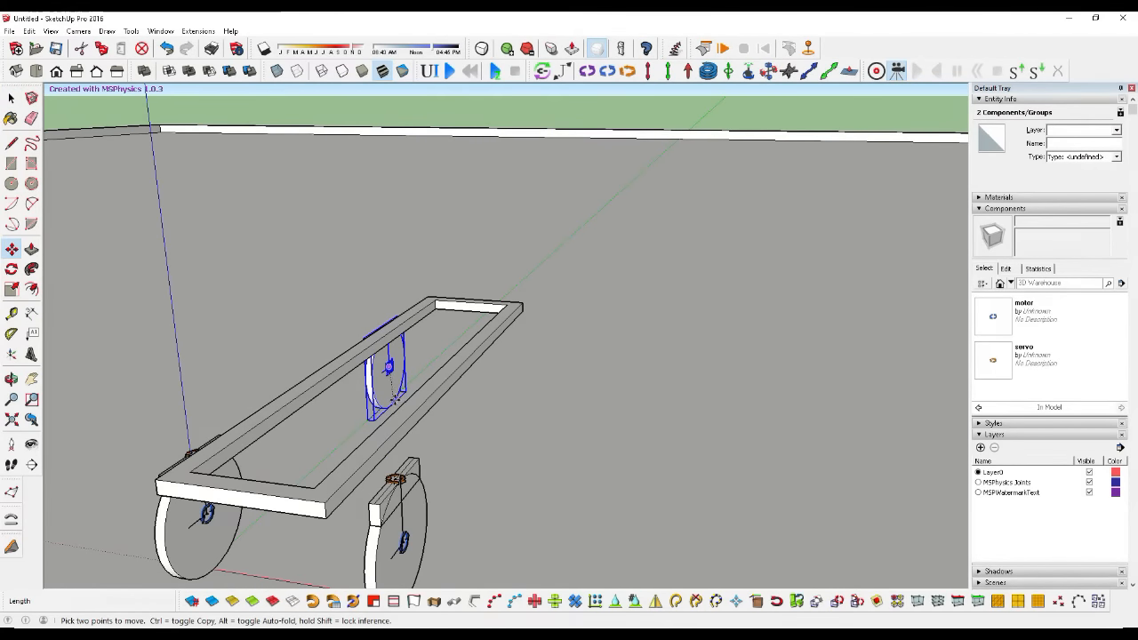
{"action": "left_click", "coordinate": [396, 406]}
{"action": "key", "text": "ctrl"}
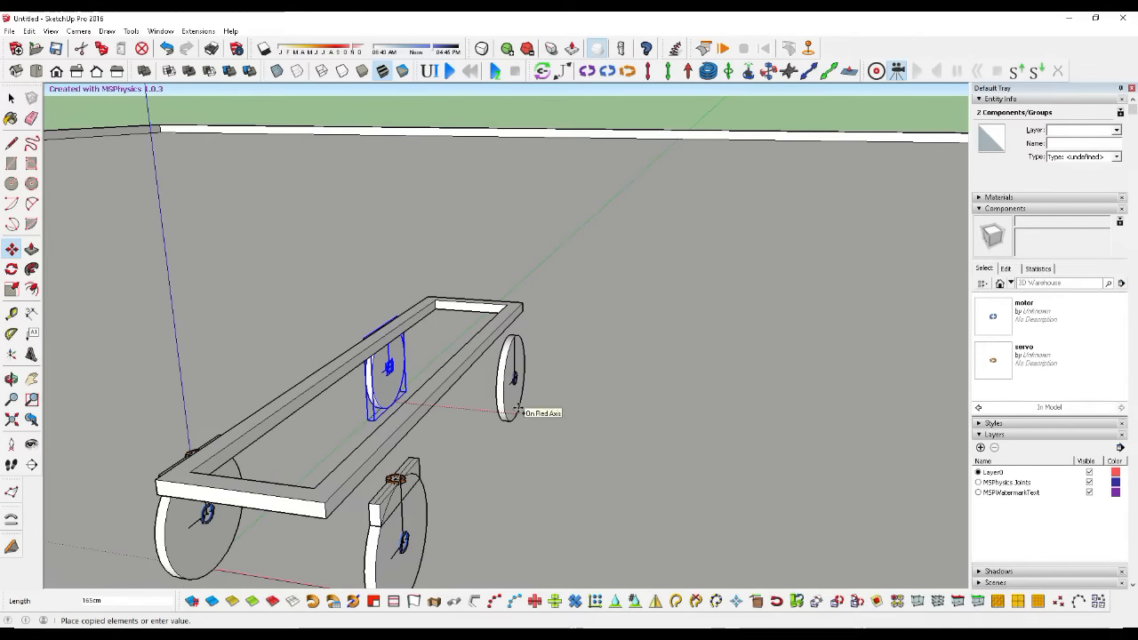
{"action": "left_click", "coordinate": [519, 408]}
Step: Make the copied rear disc and its motor one group
{"action": "left_click", "coordinate": [12, 378]}
{"action": "left_click_drag", "start_coordinate": [445, 383], "coordinate": [549, 365]}
{"action": "scroll", "coordinate": [576, 361], "scroll_direction": "up", "scroll_amount": 3}
{"action": "key", "text": "space"}
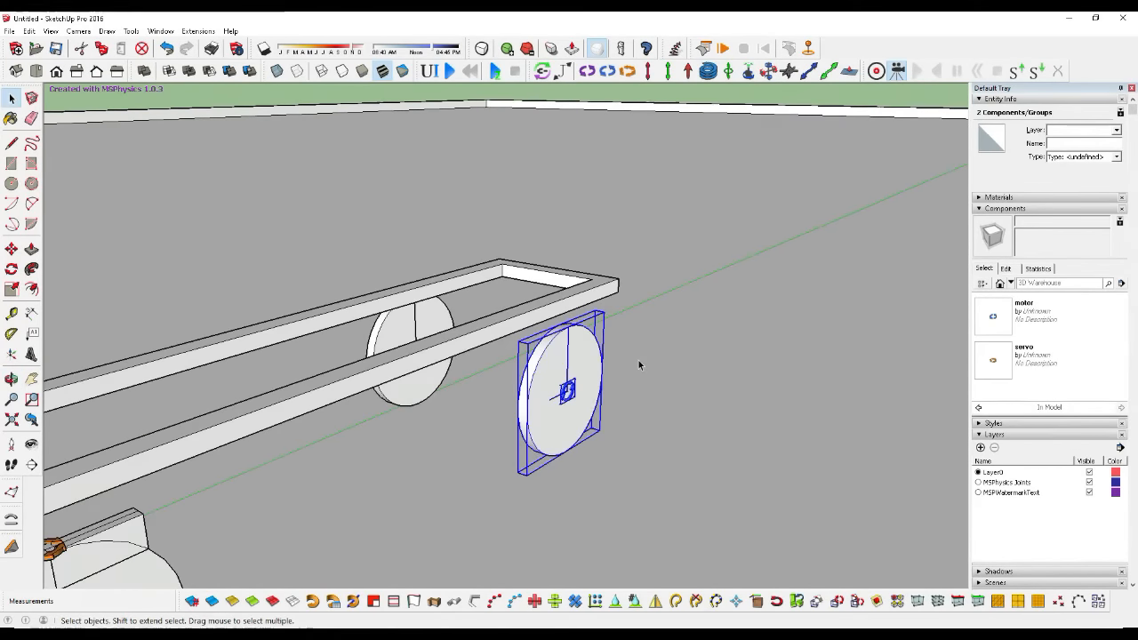
{"action": "left_click", "coordinate": [637, 359]}
{"action": "left_click", "coordinate": [582, 358]}
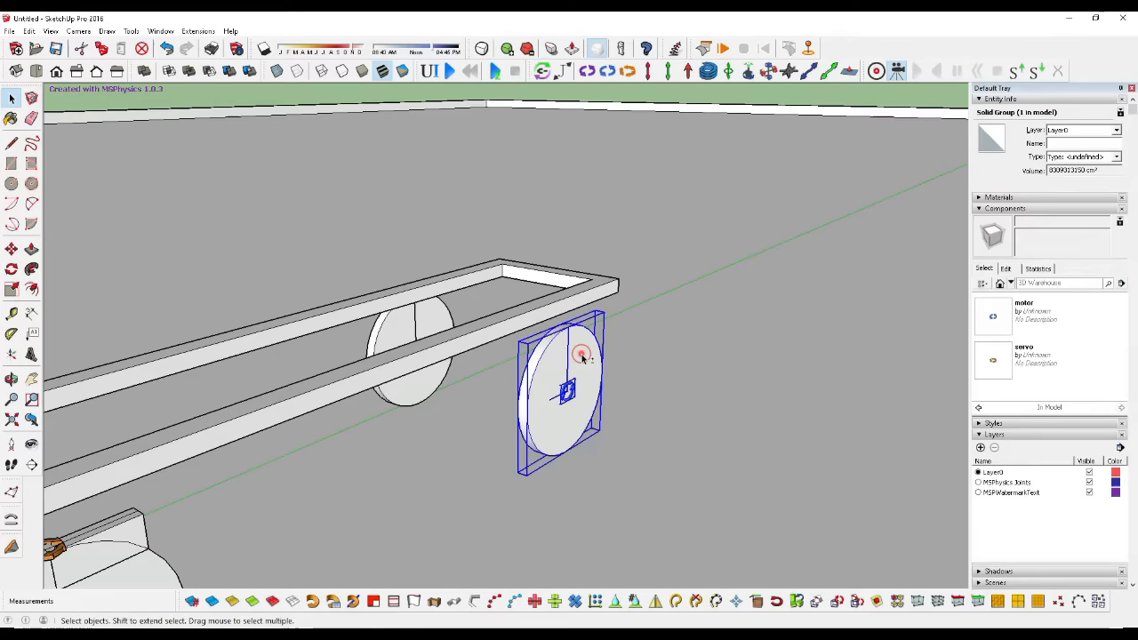
{"action": "right_click", "coordinate": [582, 359]}
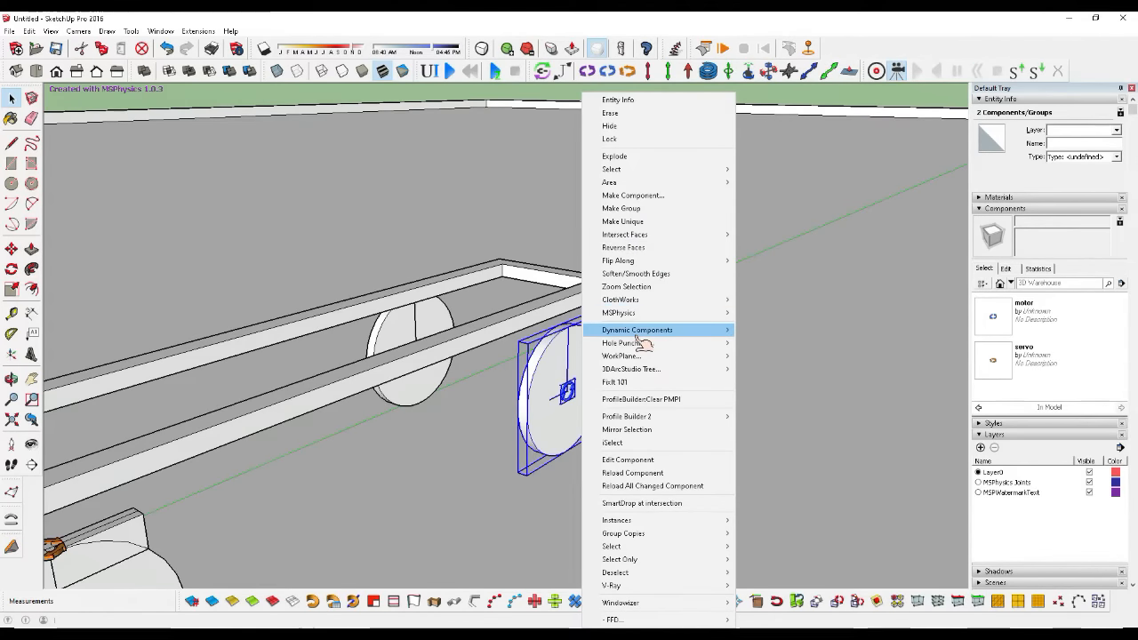
{"action": "left_click", "coordinate": [626, 209]}
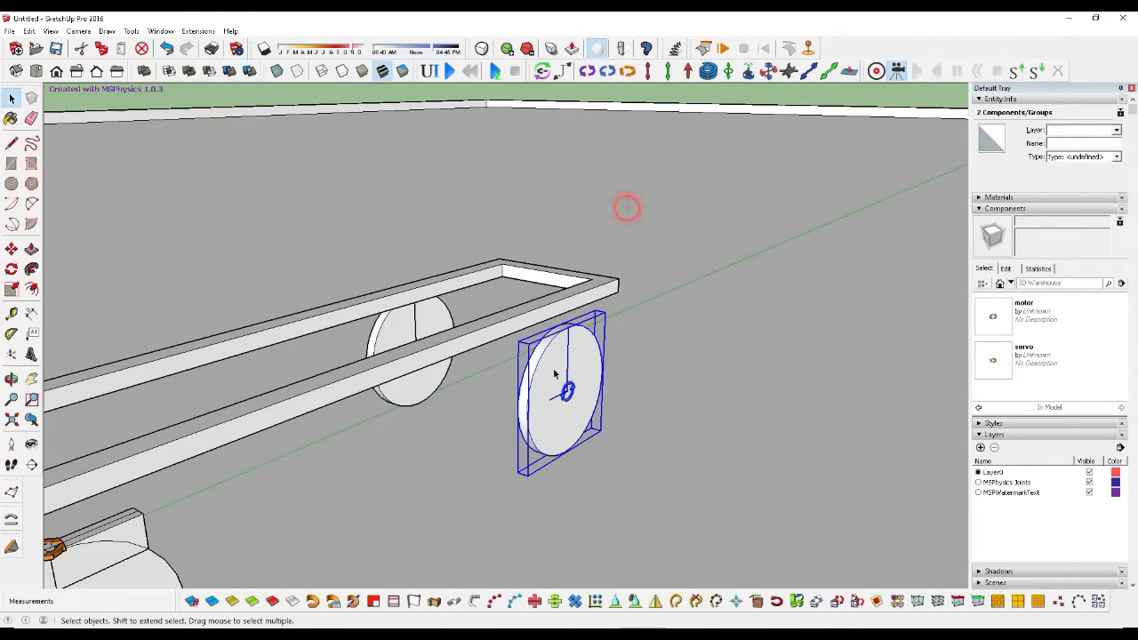
Step: Convert the copied wheel group into a component
{"action": "scroll", "coordinate": [665, 422], "scroll_direction": "down", "scroll_amount": 3}
{"action": "scroll", "coordinate": [498, 363], "scroll_direction": "up", "scroll_amount": 2}
{"action": "right_click", "coordinate": [623, 405]}
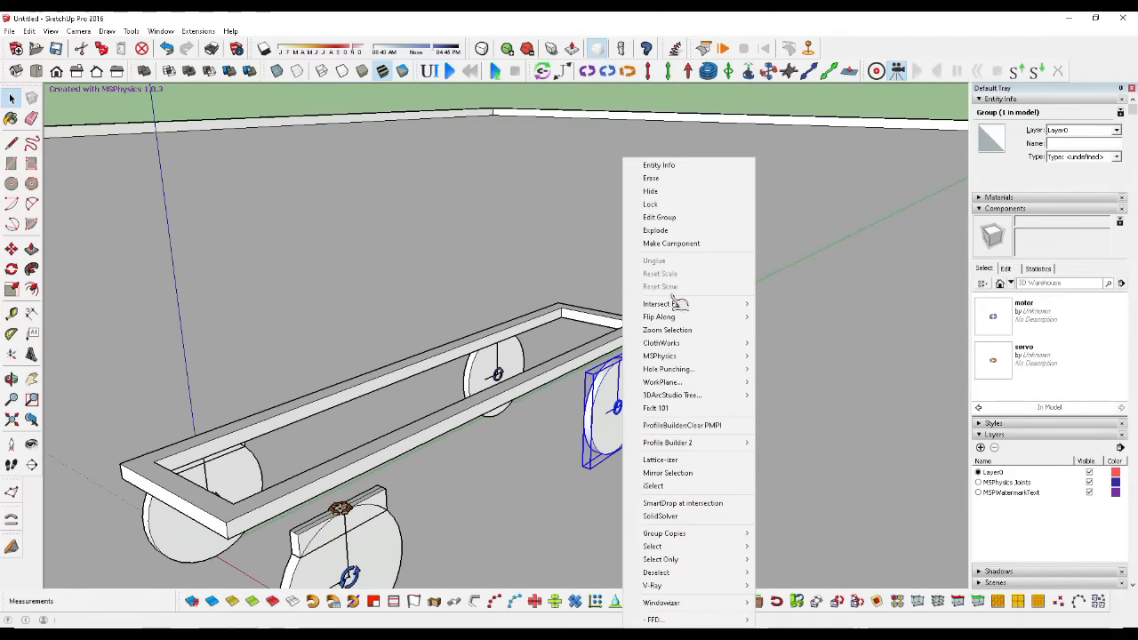
{"action": "left_click", "coordinate": [689, 244]}
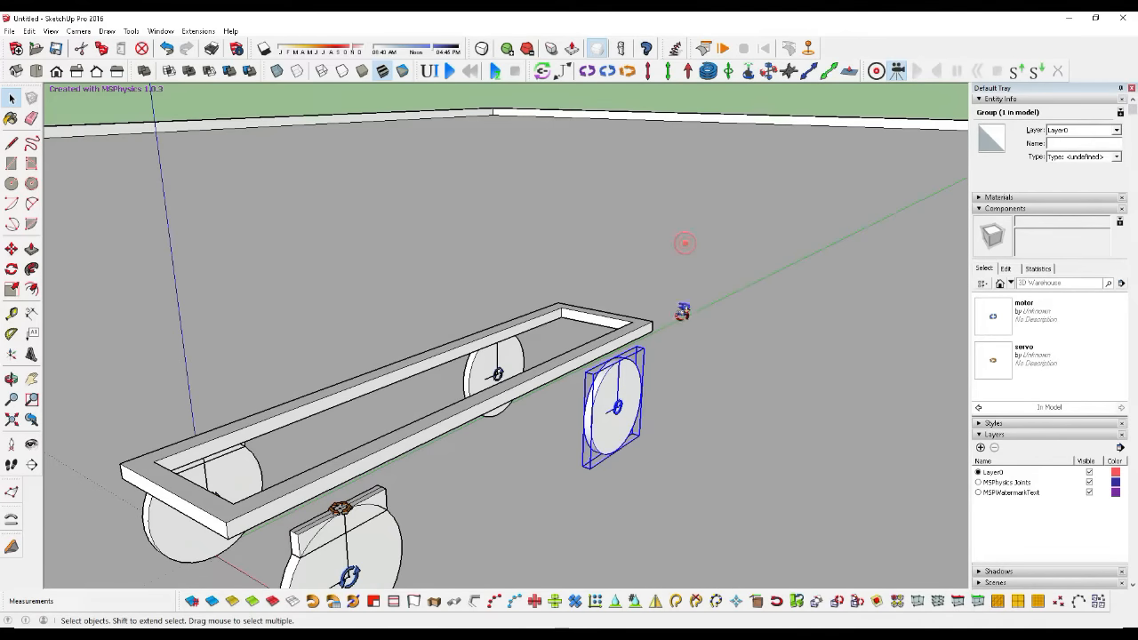
{"action": "left_click", "coordinate": [619, 402]}
{"action": "right_click", "coordinate": [628, 392]}
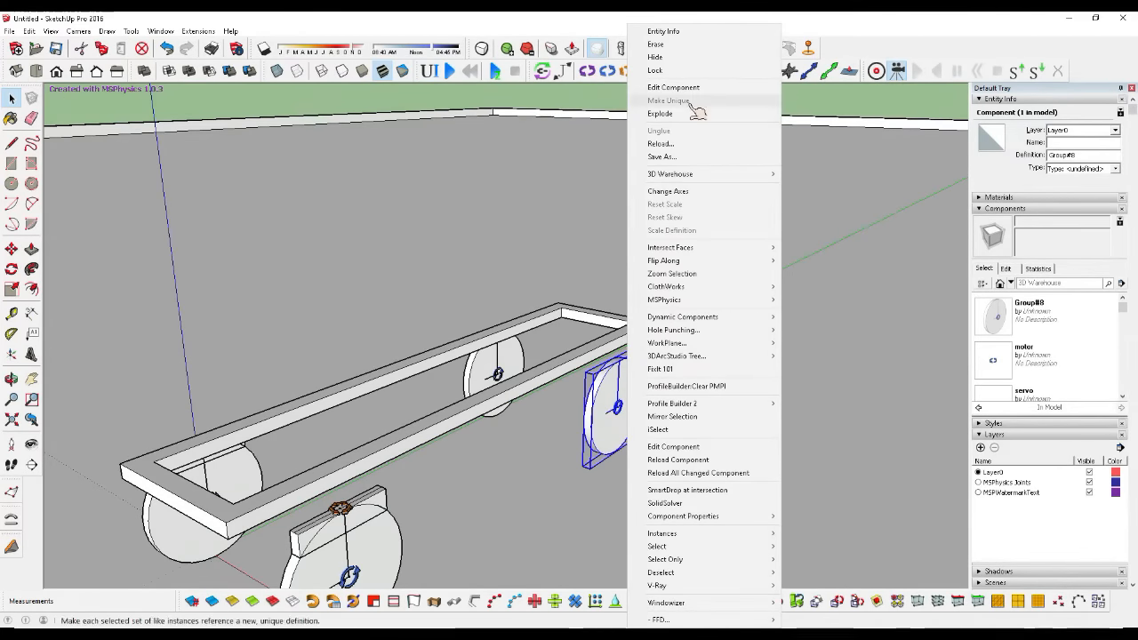
{"action": "left_click", "coordinate": [826, 239]}
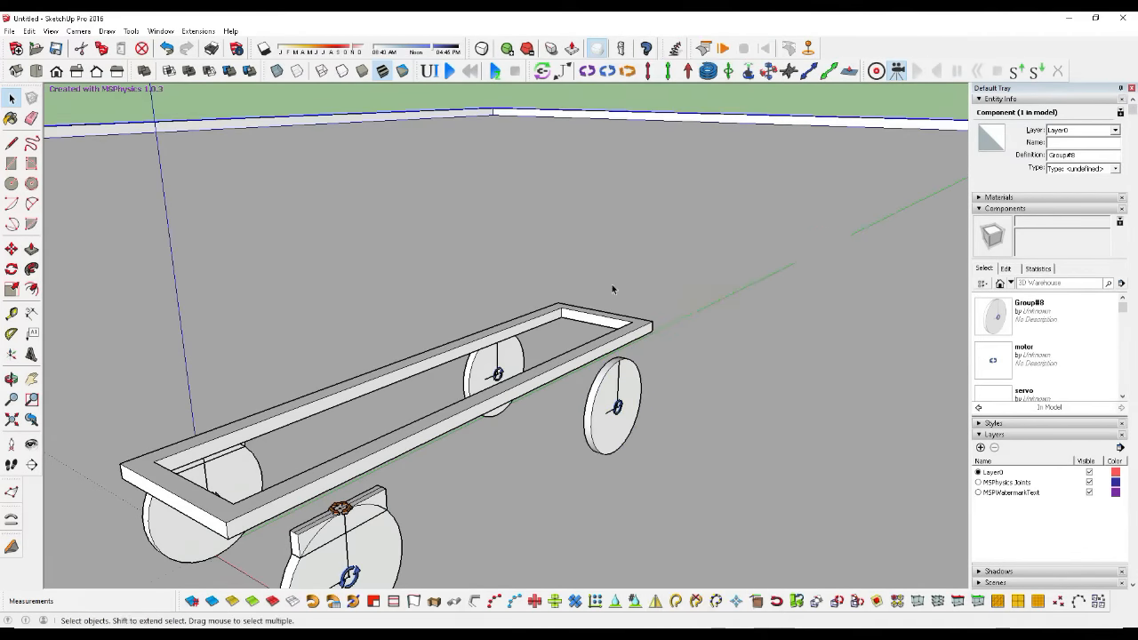
Step: Make the original rear disc and its motor unique
{"action": "right_click", "coordinate": [509, 360]}
{"action": "mouse_move", "coordinate": [529, 344]}
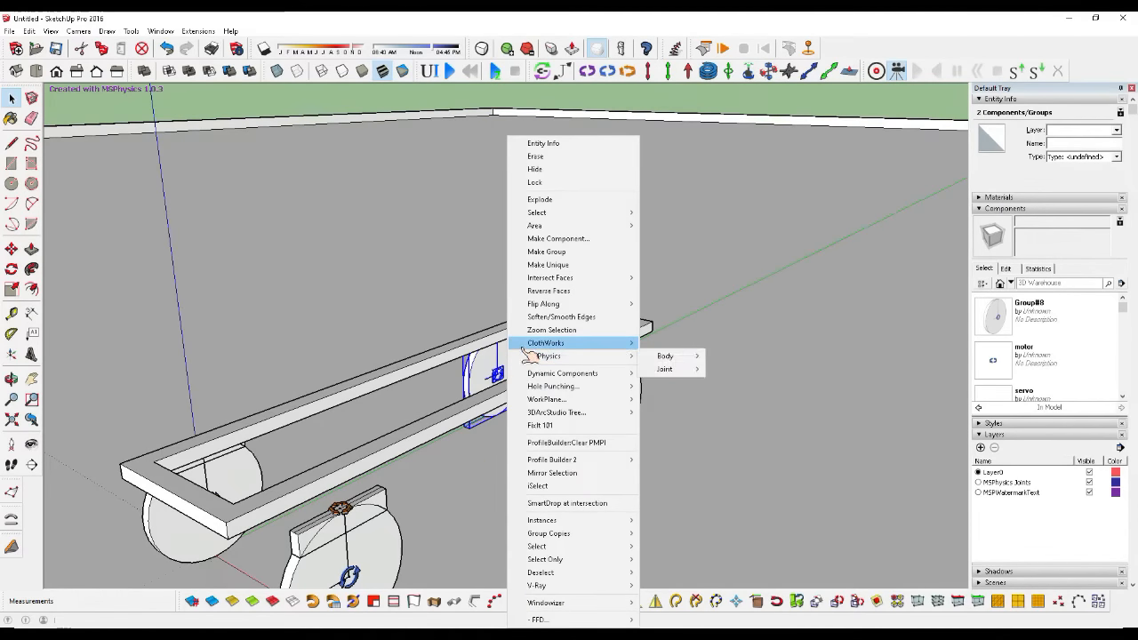
{"action": "left_click", "coordinate": [570, 265]}
Step: Explode the copied wheel component back into its separate disc and motor
{"action": "left_click", "coordinate": [619, 407]}
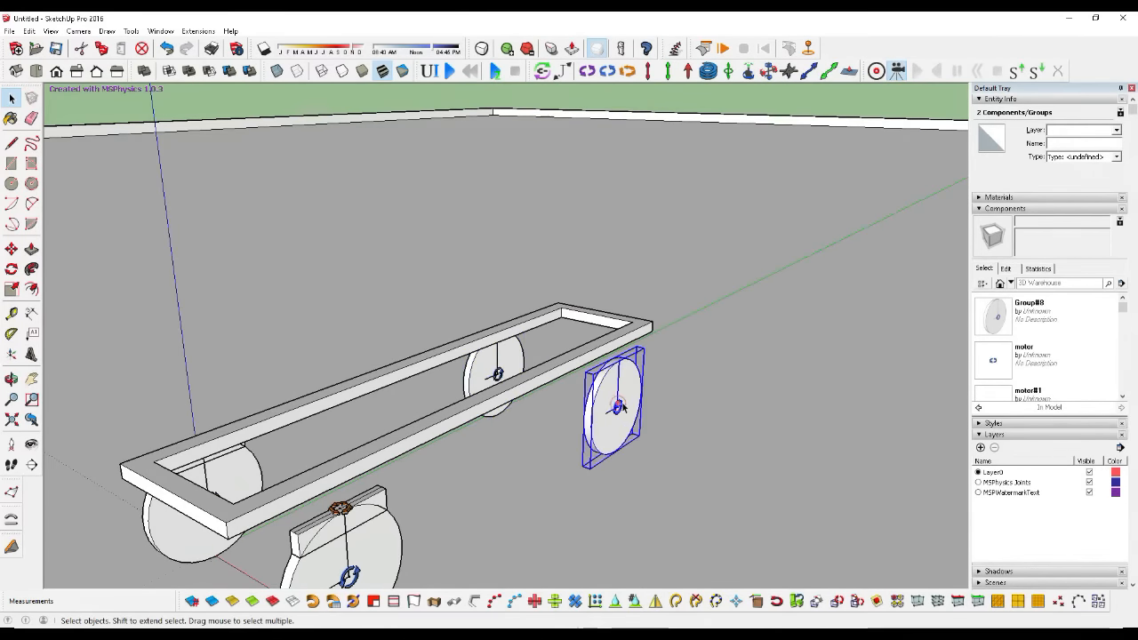
{"action": "right_click", "coordinate": [627, 410]}
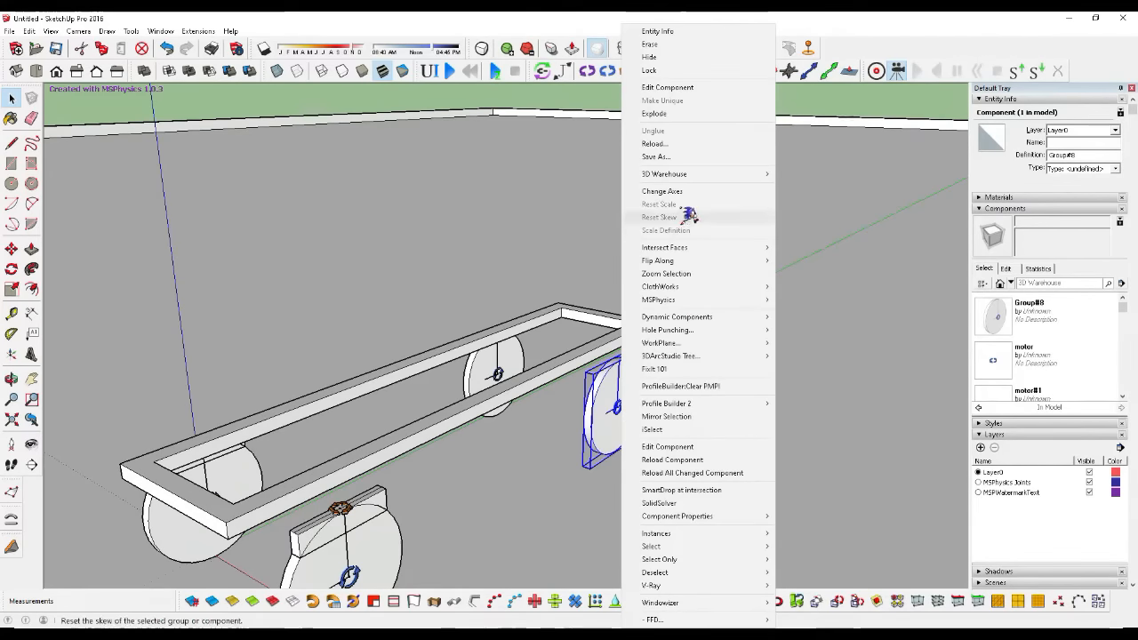
{"action": "left_click", "coordinate": [663, 112]}
{"action": "left_click", "coordinate": [791, 380]}
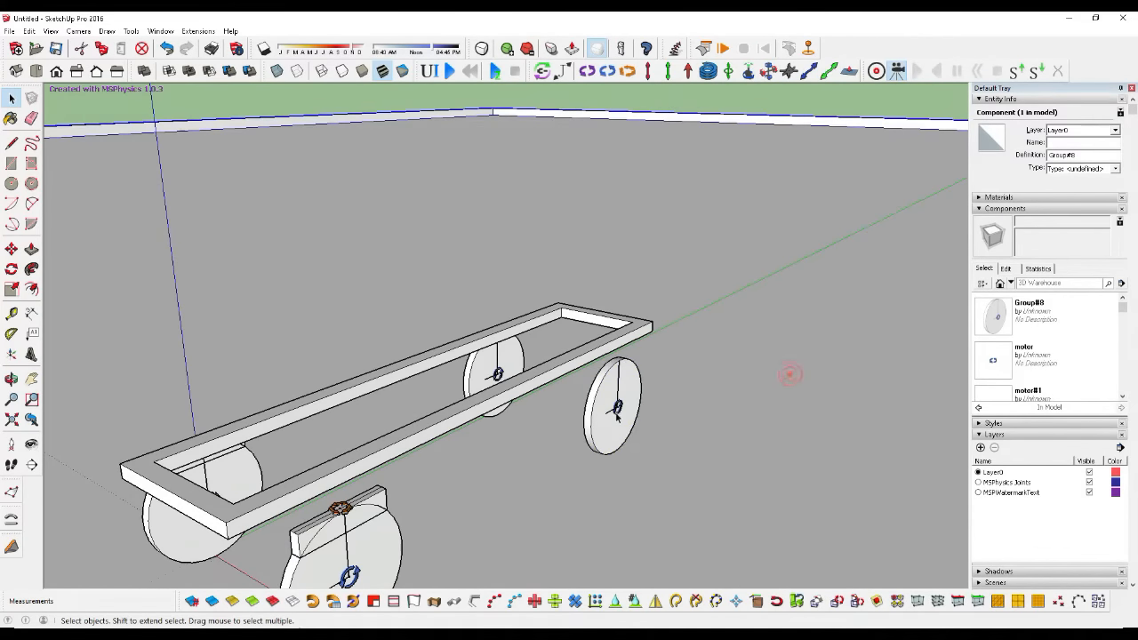
Step: Make the copied rear disc and its motor unique
{"action": "left_click", "coordinate": [621, 405]}
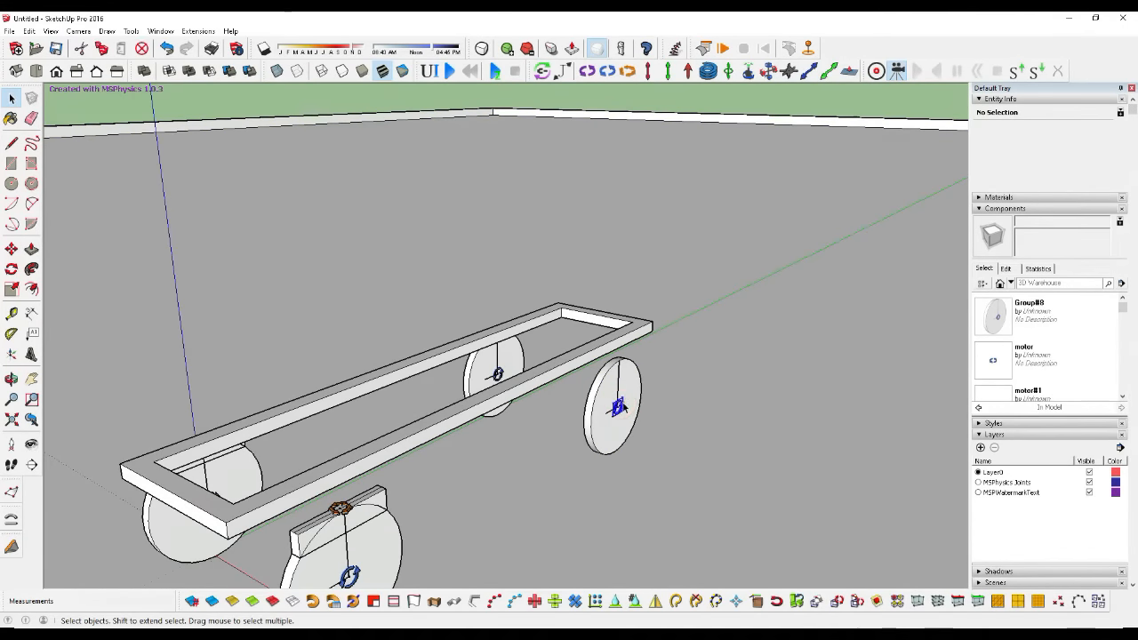
{"action": "right_click", "coordinate": [620, 407]}
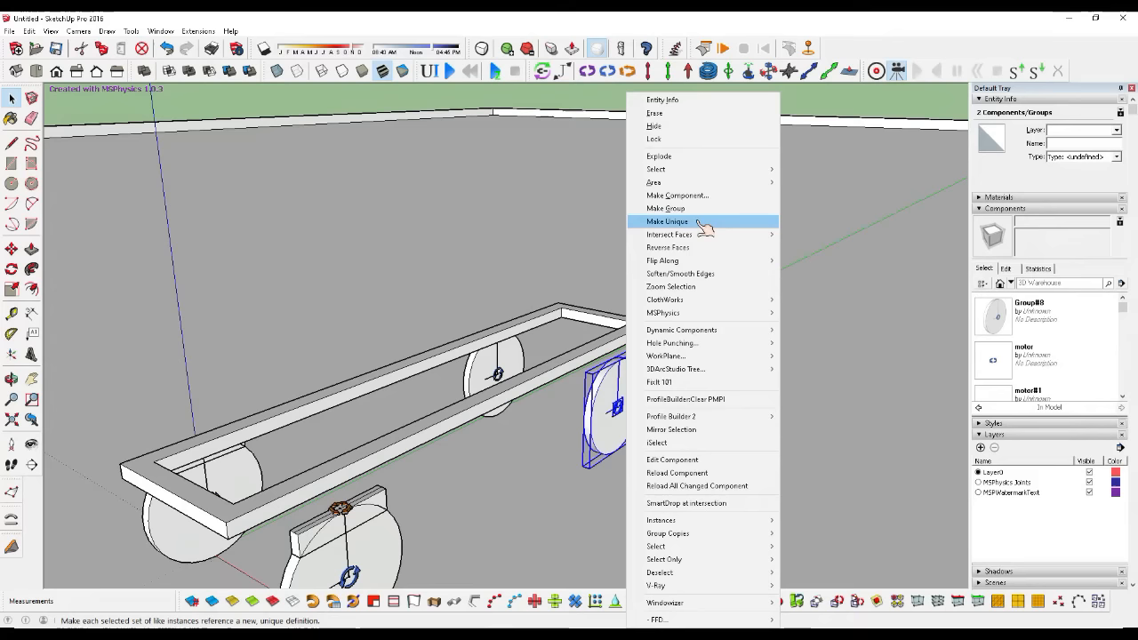
{"action": "left_click", "coordinate": [669, 221]}
Step: Group the copied rear disc with its motor, and group the original rear disc with its own motor
{"action": "left_click", "coordinate": [722, 418]}
{"action": "left_click_drag", "start_coordinate": [589, 387], "coordinate": [583, 356]}
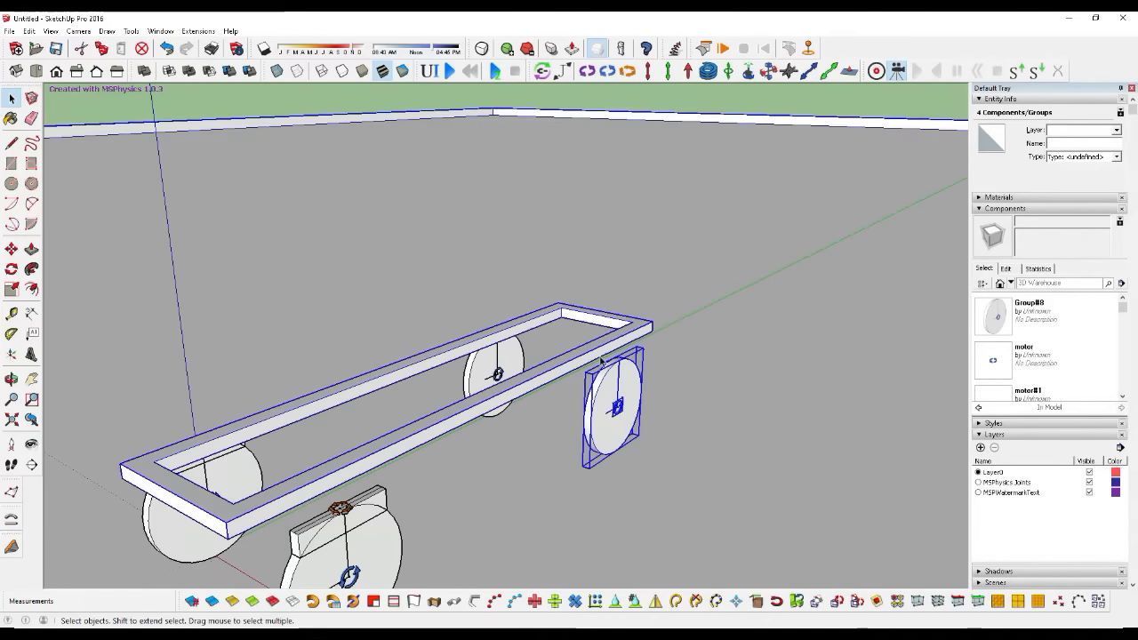
{"action": "left_click", "coordinate": [589, 349], "text": "shift"}
{"action": "right_click", "coordinate": [639, 384]}
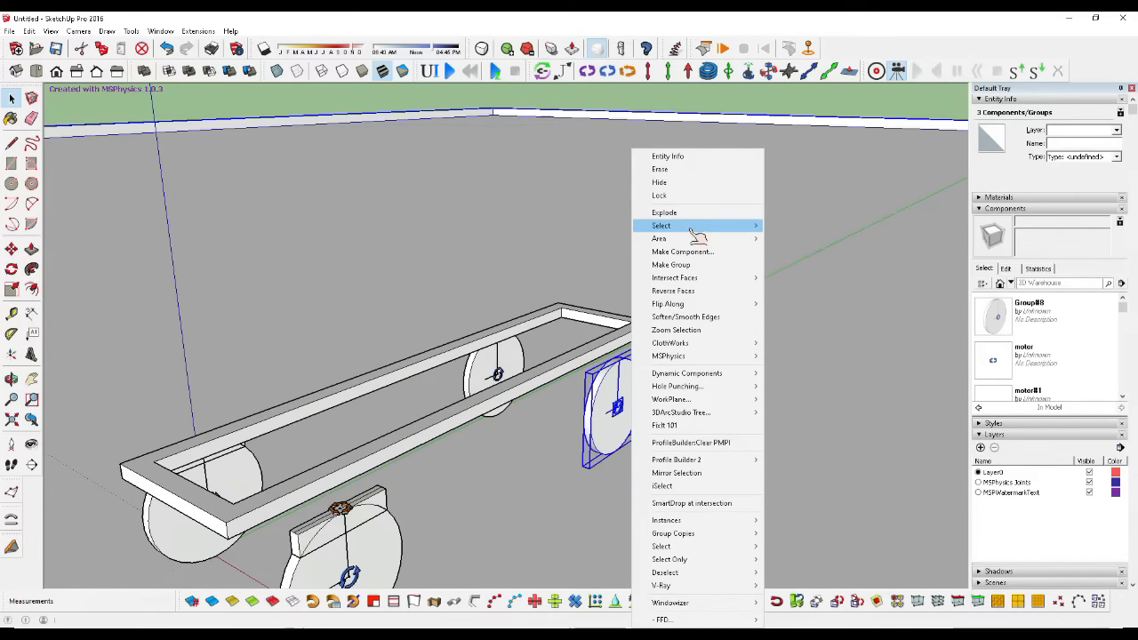
{"action": "left_click", "coordinate": [669, 267]}
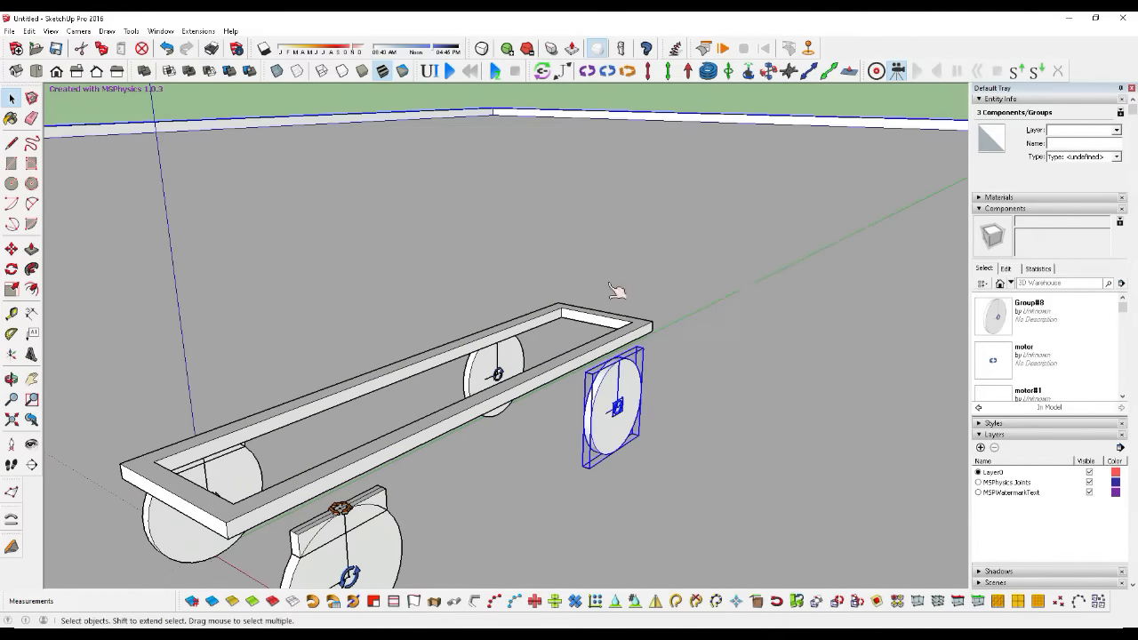
{"action": "left_click", "coordinate": [498, 374], "text": "shift"}
{"action": "right_click", "coordinate": [505, 366]}
{"action": "left_click", "coordinate": [551, 291]}
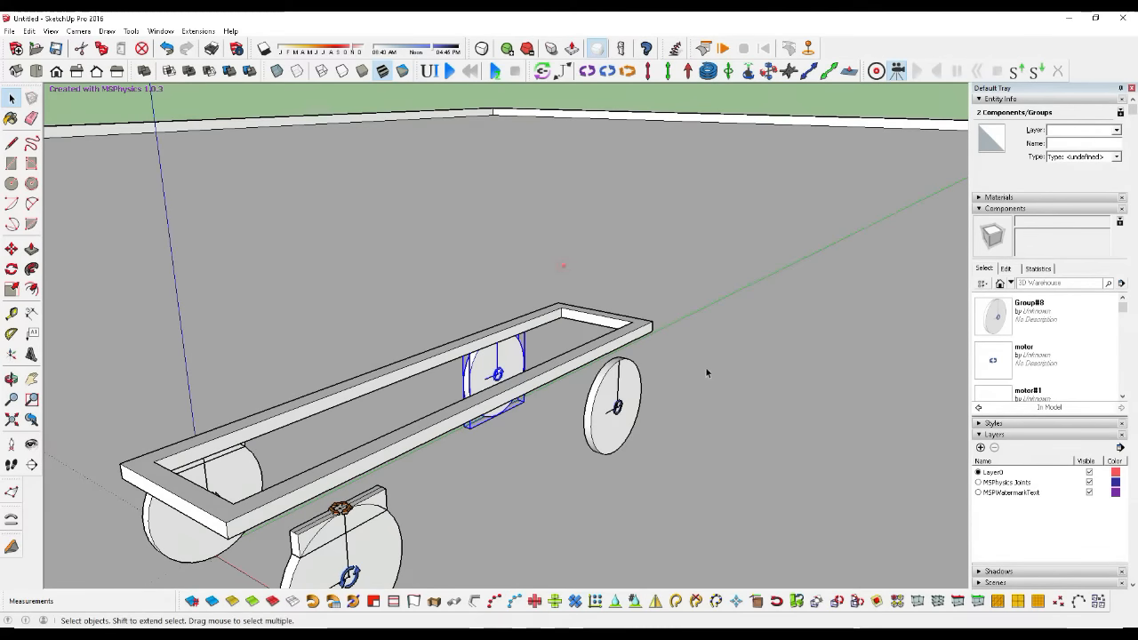
Step: Enter the copied rear wheel's group, view its motor in the MSPhysics UI, and leave the group
{"action": "scroll", "coordinate": [622, 421], "scroll_direction": "up", "scroll_amount": 2}
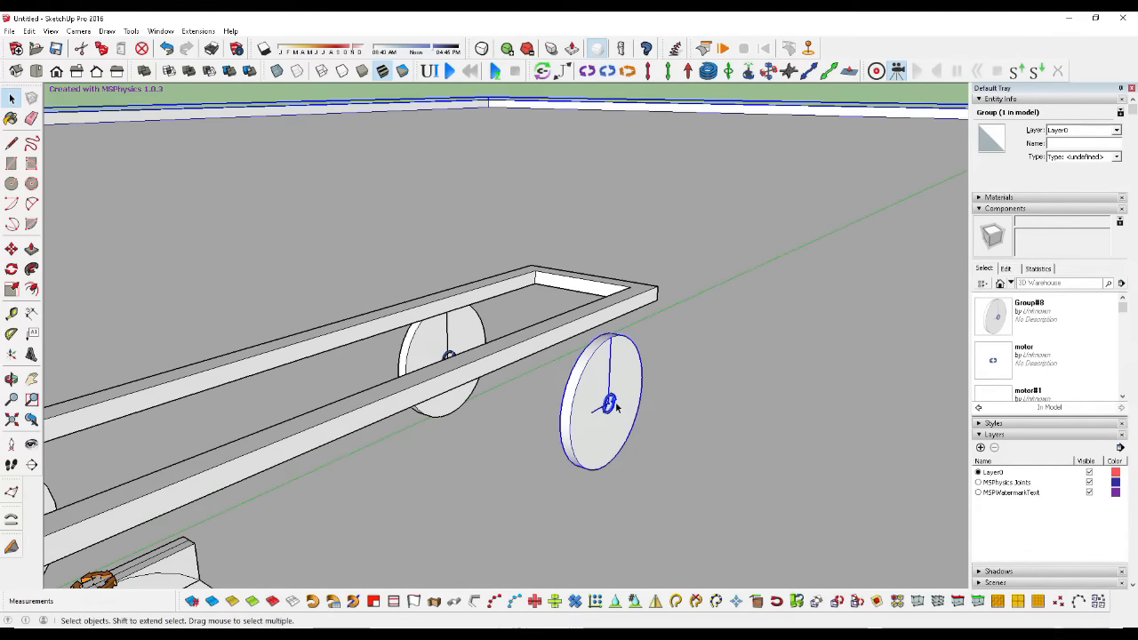
{"action": "double_click", "coordinate": [617, 407]}
{"action": "left_click", "coordinate": [609, 403]}
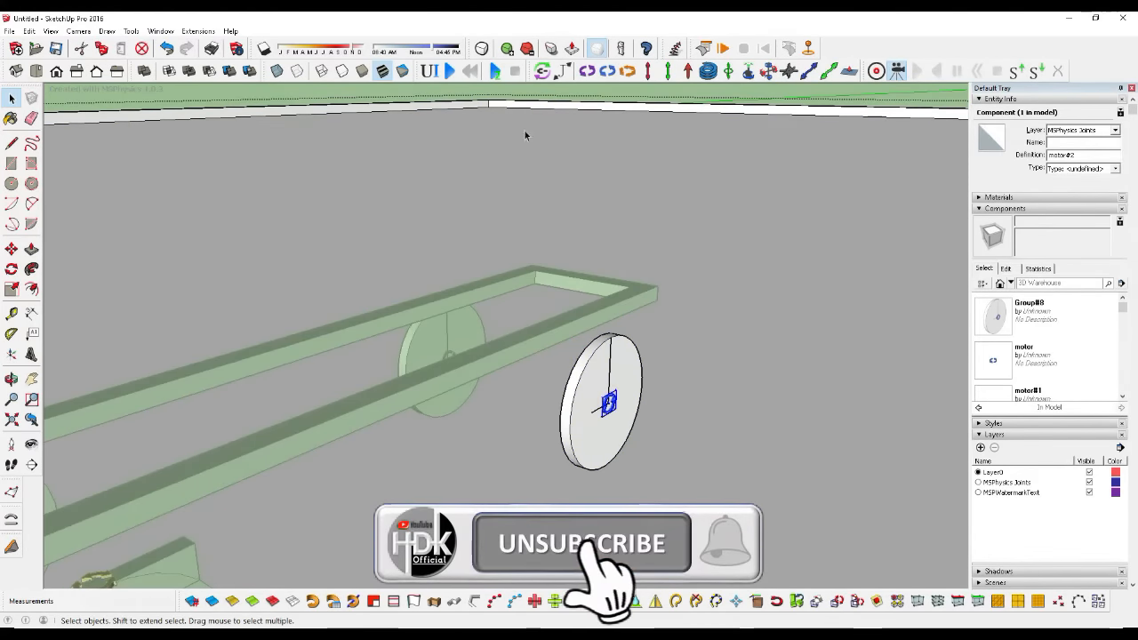
{"action": "left_click", "coordinate": [429, 71]}
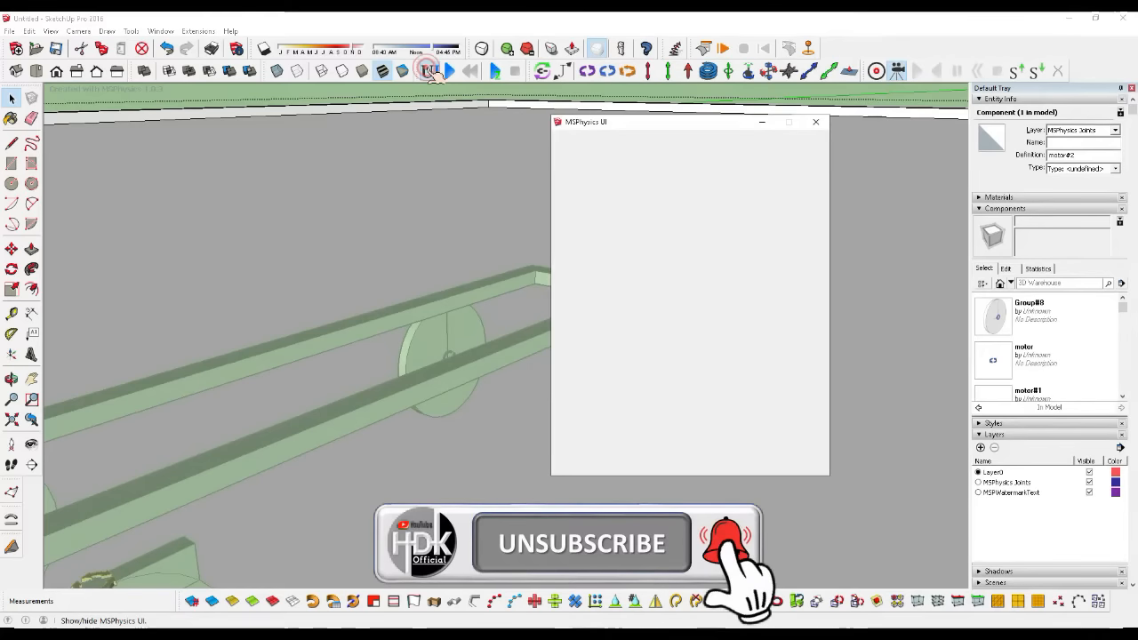
{"action": "left_click", "coordinate": [816, 122]}
{"action": "left_click", "coordinate": [668, 373]}
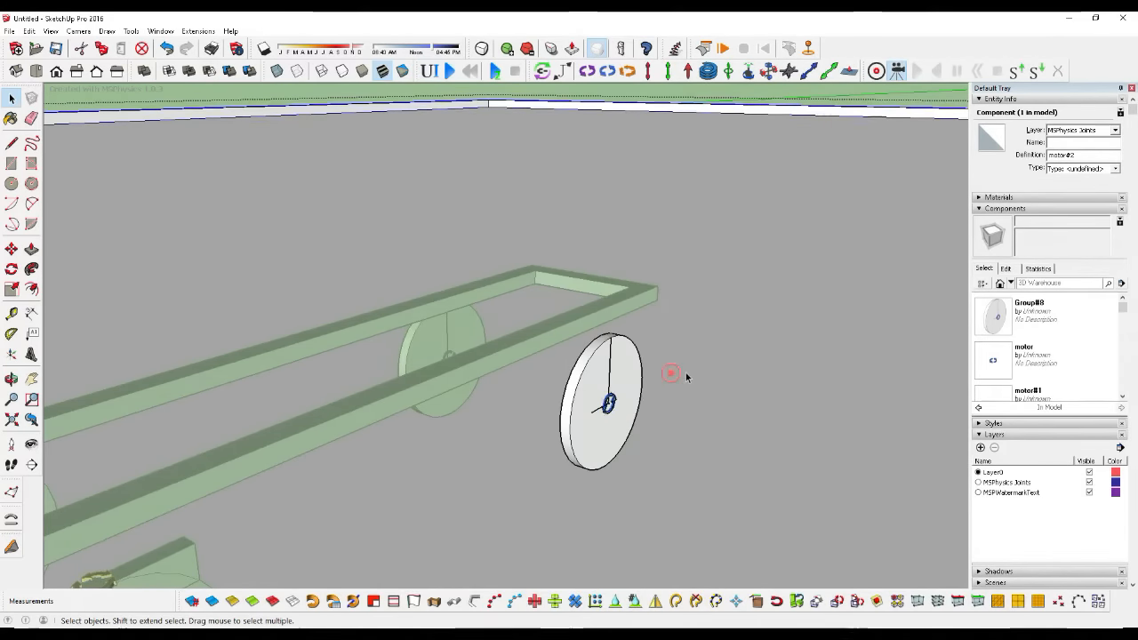
{"action": "scroll", "coordinate": [715, 303], "scroll_direction": "down", "scroll_amount": 3}
{"action": "left_click", "coordinate": [642, 429]}
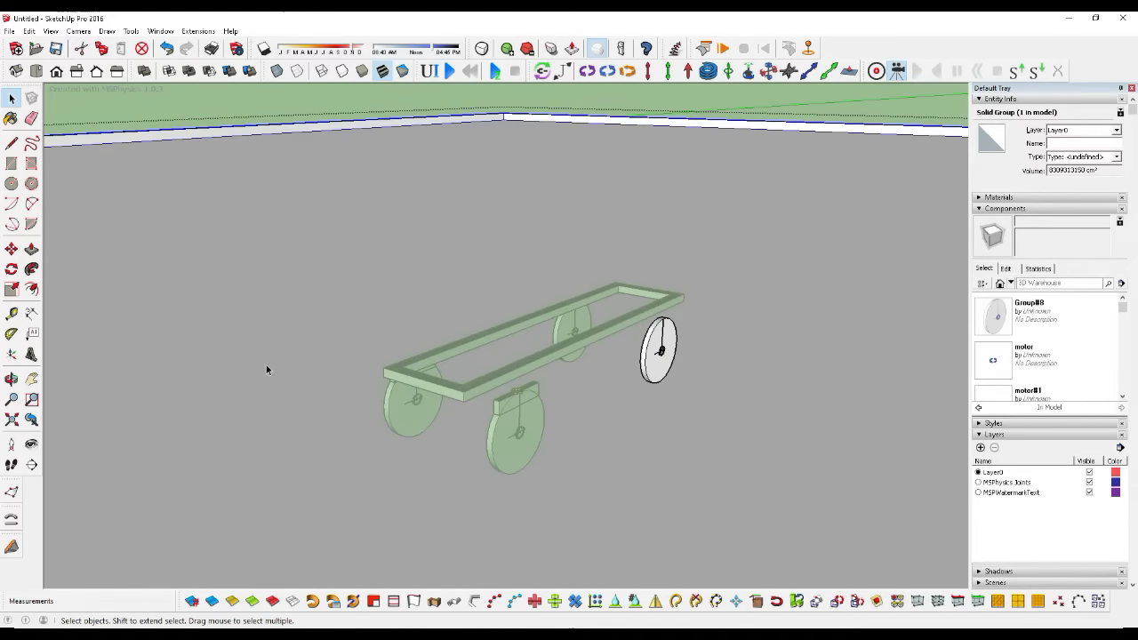
{"action": "left_click", "coordinate": [266, 364]}
{"action": "key", "text": "Escape"}
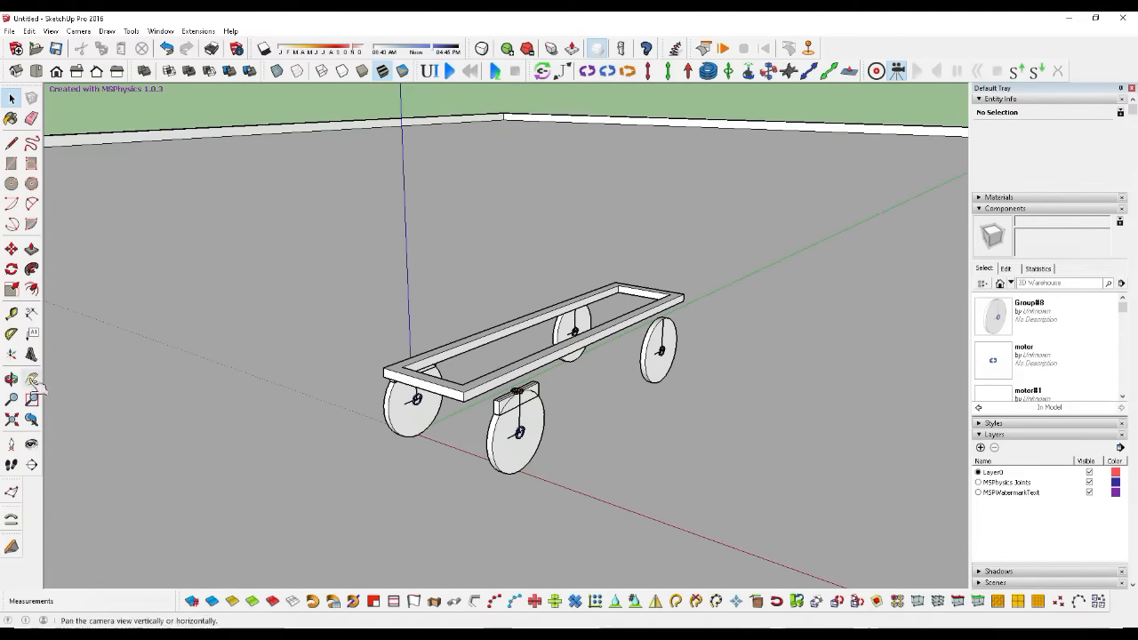
Step: Check the body connections of the front wheel's motor and steering servo with the MSPhysics joint connection tool
{"action": "left_click", "coordinate": [11, 379]}
{"action": "left_click_drag", "start_coordinate": [205, 391], "coordinate": [532, 386]}
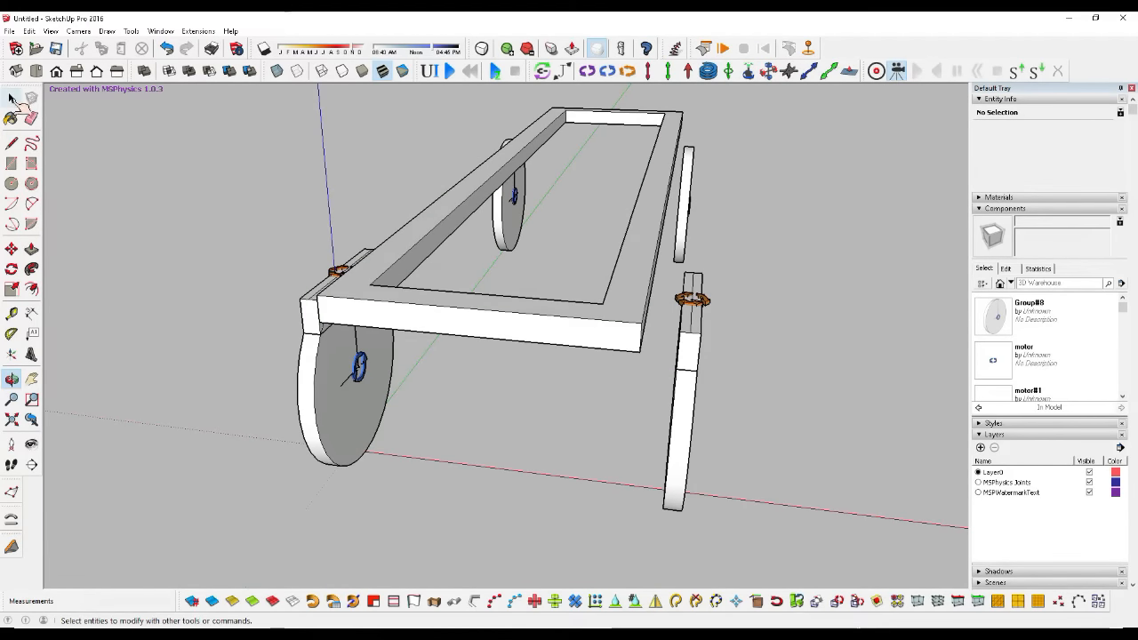
{"action": "left_click", "coordinate": [12, 98]}
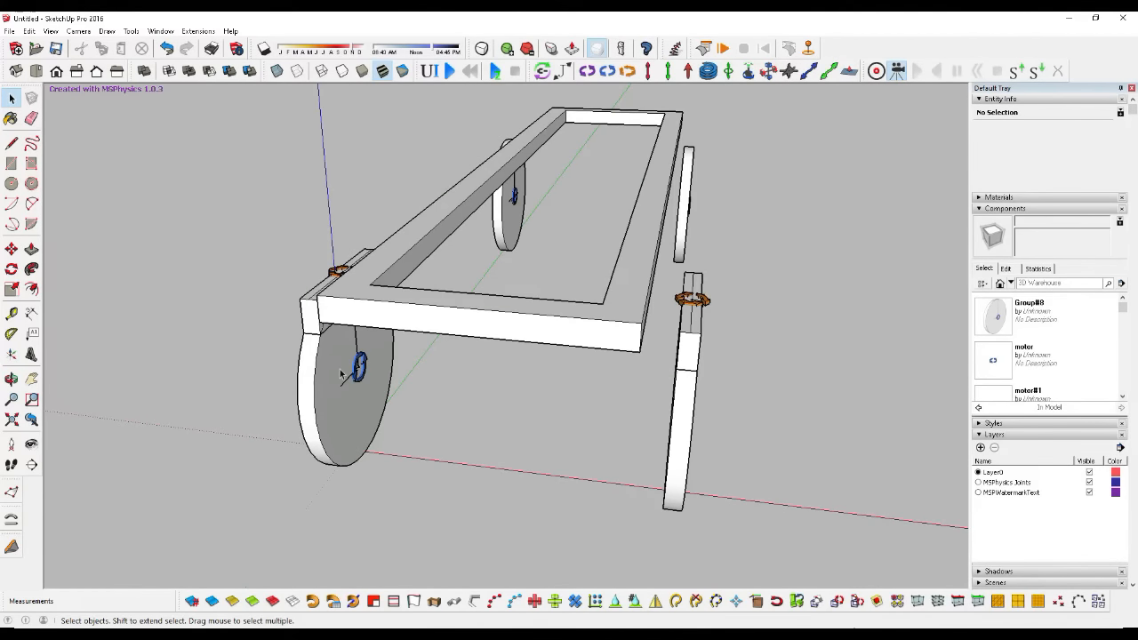
{"action": "left_click", "coordinate": [542, 71]}
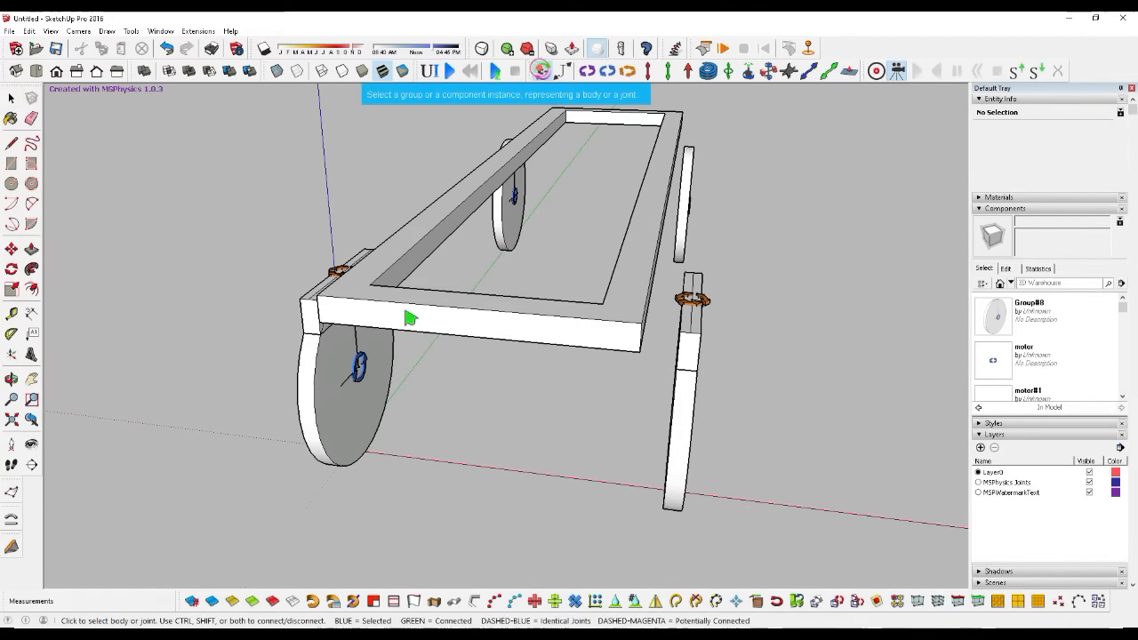
{"action": "left_click", "coordinate": [365, 367]}
{"action": "scroll", "coordinate": [423, 380], "scroll_direction": "down", "scroll_amount": 2}
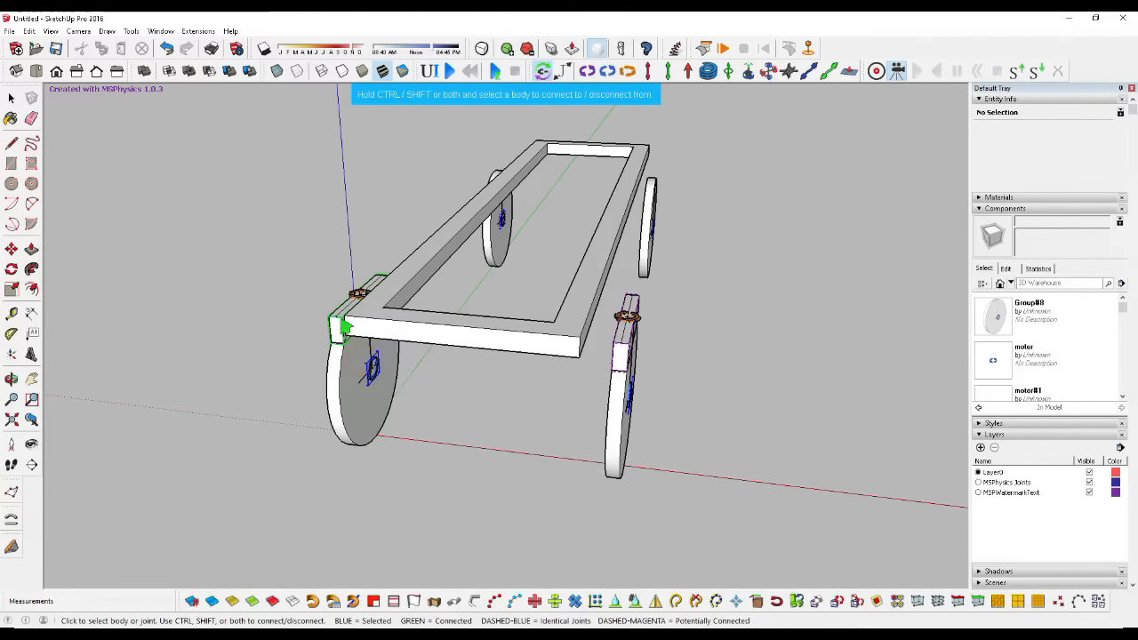
{"action": "scroll", "coordinate": [343, 328], "scroll_direction": "up", "scroll_amount": 2}
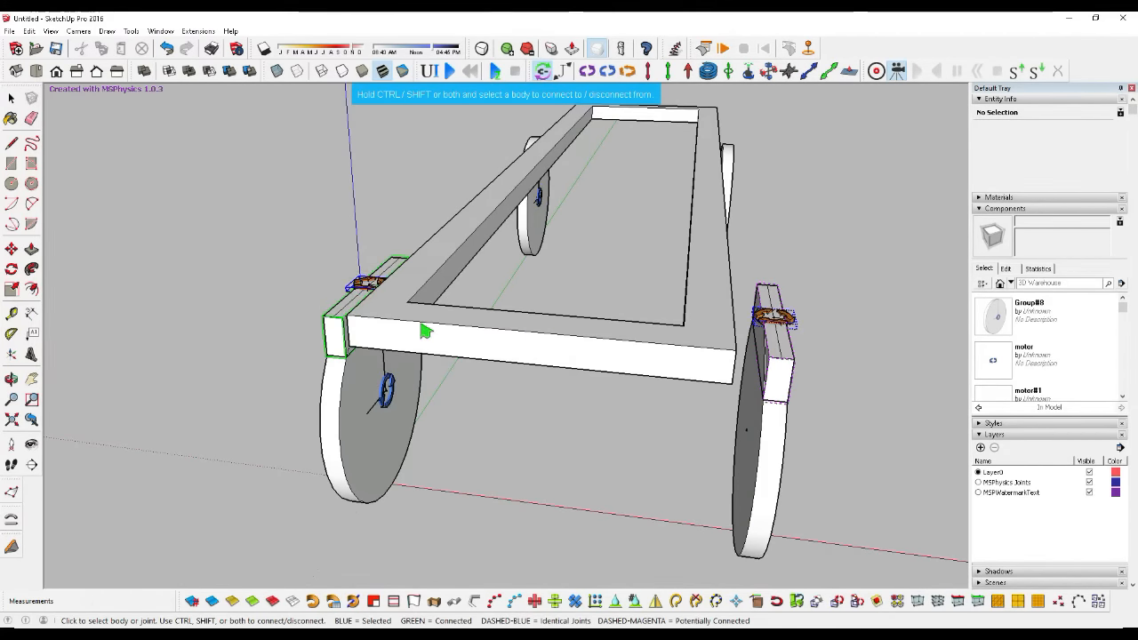
{"action": "scroll", "coordinate": [471, 340], "scroll_direction": "up", "scroll_amount": 1}
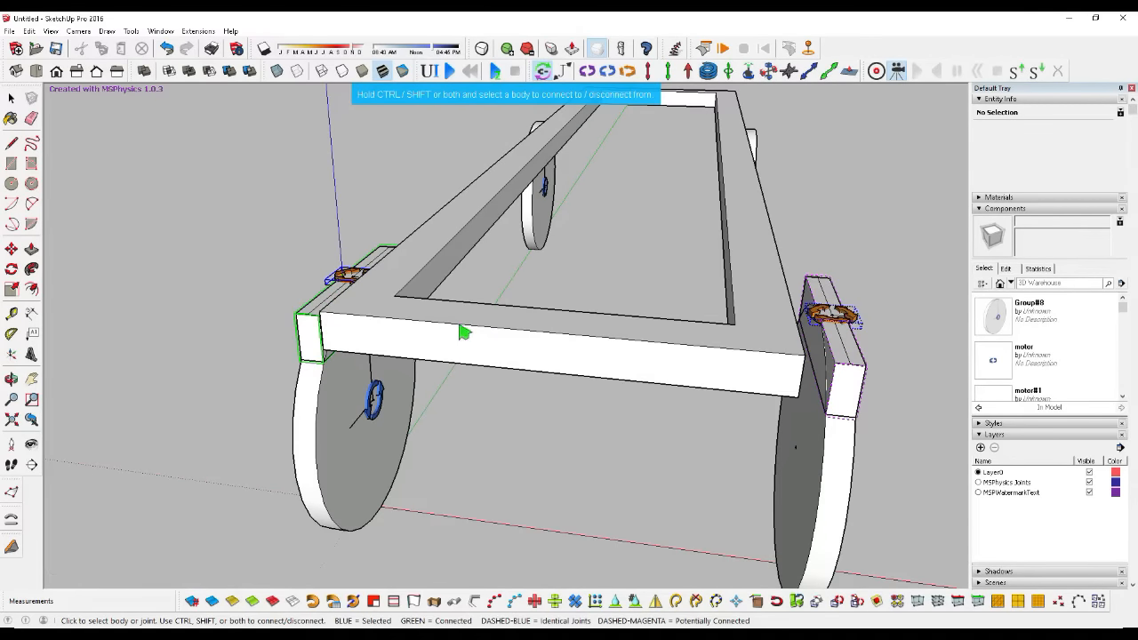
{"action": "scroll", "coordinate": [411, 329], "scroll_direction": "down", "scroll_amount": 1}
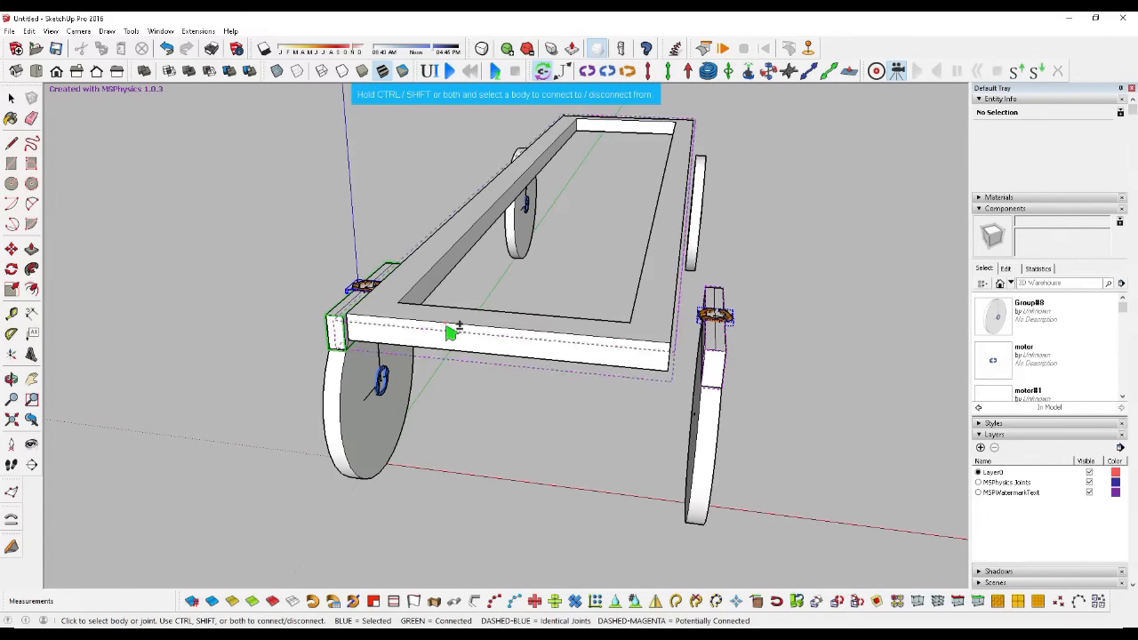
{"action": "scroll", "coordinate": [355, 375], "scroll_direction": "down", "scroll_amount": 2}
Step: Connect the rear wheel motors to the rectangular frame with the MSPhysics joint connection tool
{"action": "scroll", "coordinate": [633, 260], "scroll_direction": "up", "scroll_amount": 4}
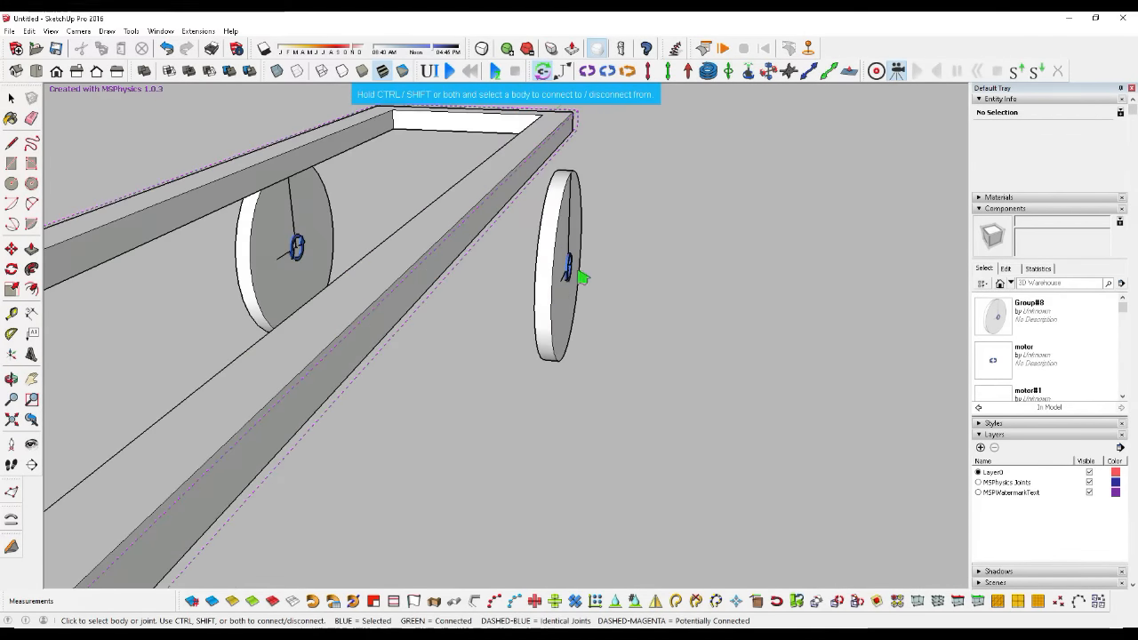
{"action": "left_click", "coordinate": [476, 203], "text": "ctrl+shift"}
{"action": "left_click", "coordinate": [304, 244]}
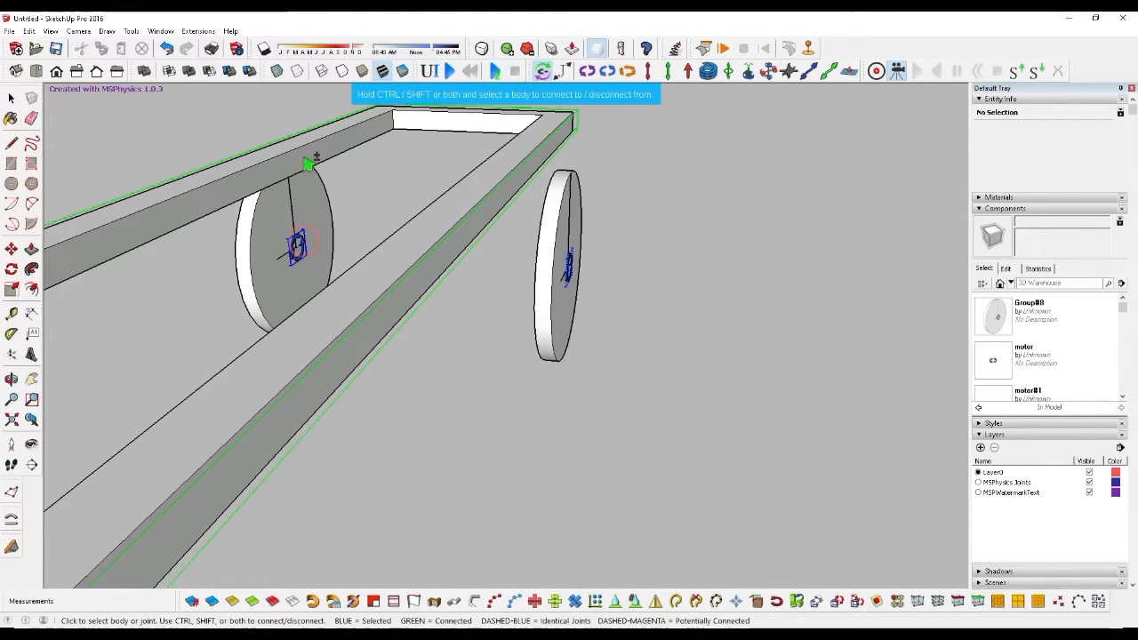
{"action": "scroll", "coordinate": [516, 313], "scroll_direction": "down", "scroll_amount": 3}
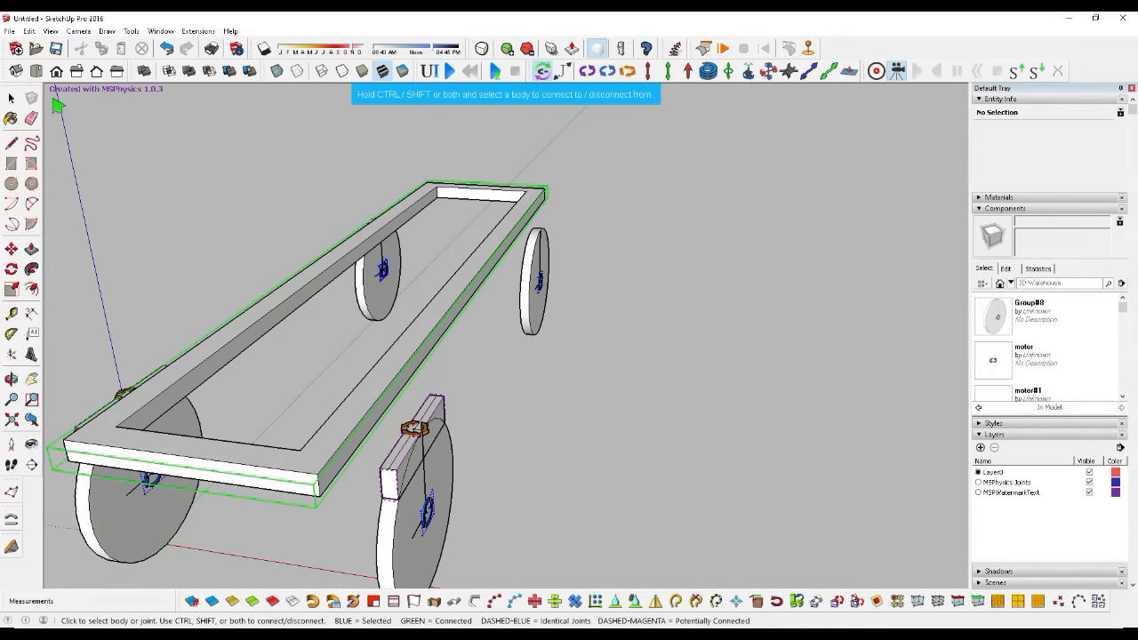
{"action": "left_click", "coordinate": [11, 97]}
Step: Set the MSPhysics collision shape of all four wheel groups to Cylinder
{"action": "left_click", "coordinate": [533, 283]}
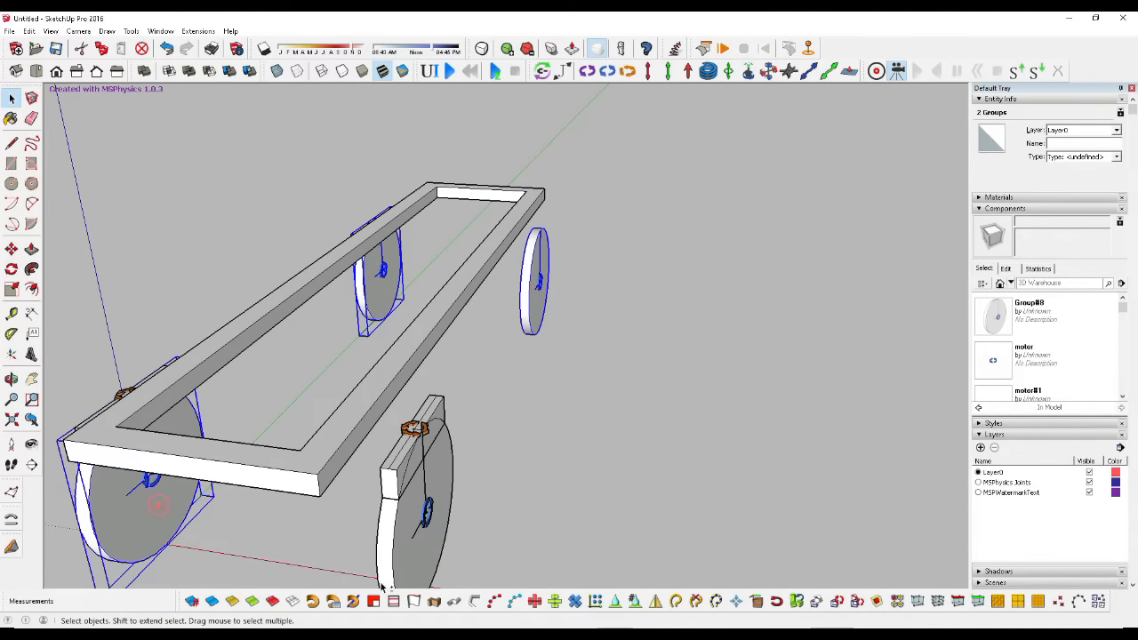
{"action": "scroll", "coordinate": [419, 549], "scroll_direction": "down", "scroll_amount": 3}
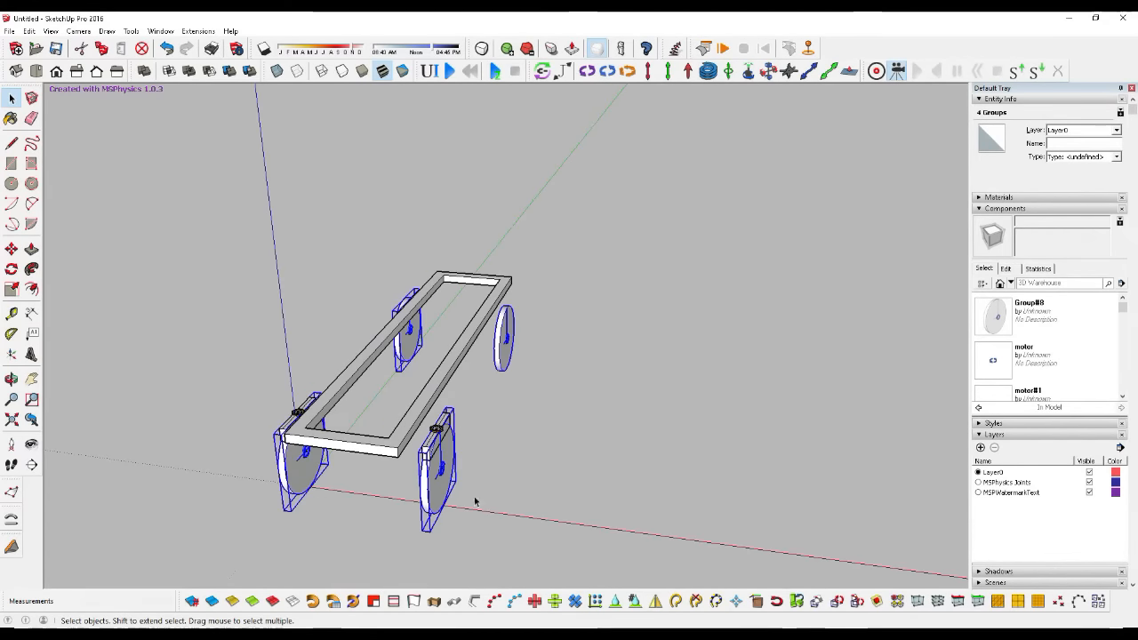
{"action": "scroll", "coordinate": [463, 508], "scroll_direction": "up", "scroll_amount": 2}
{"action": "right_click", "coordinate": [422, 477]}
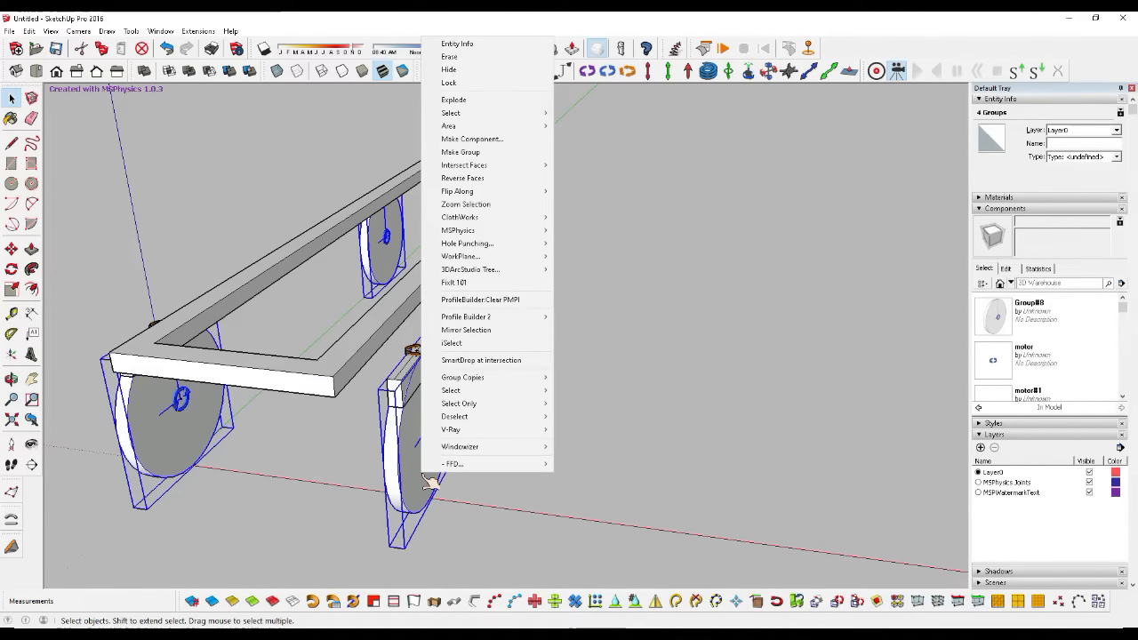
{"action": "left_click", "coordinate": [520, 230]}
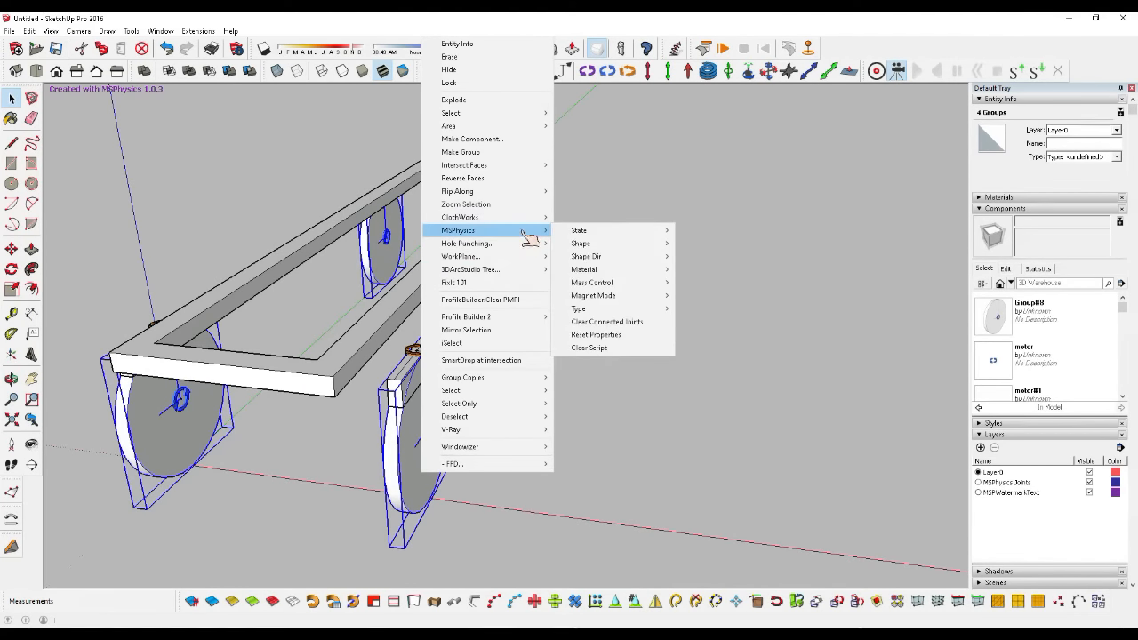
{"action": "mouse_move", "coordinate": [602, 248]}
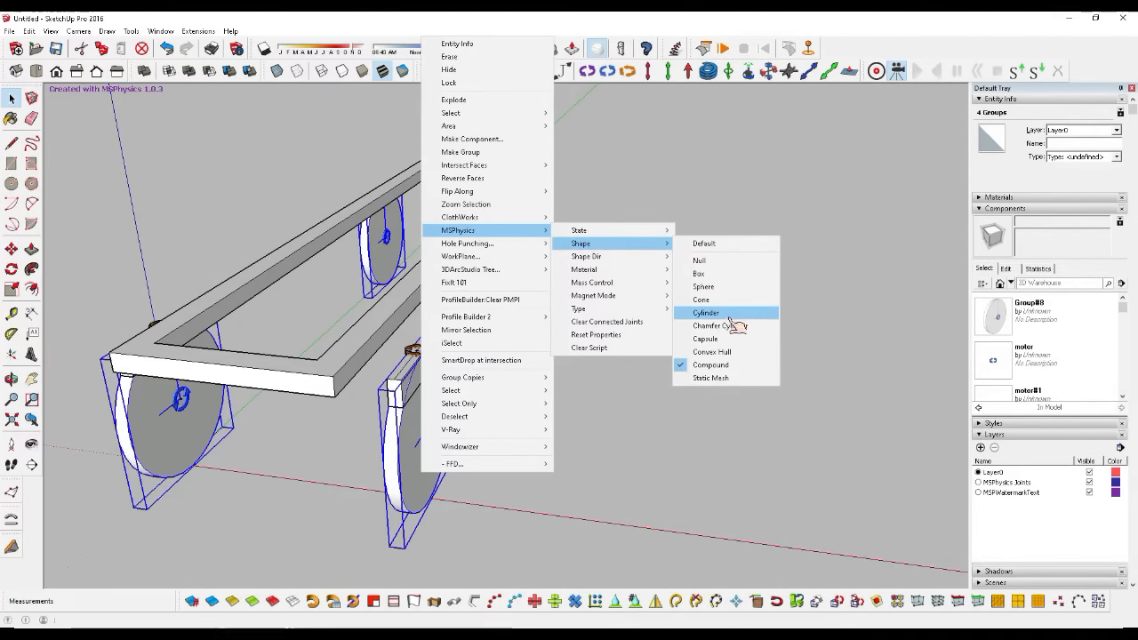
{"action": "left_click", "coordinate": [729, 315]}
Step: Set the MSPhysics collision shape of the two front steering blocks to Box
{"action": "scroll", "coordinate": [555, 347], "scroll_direction": "down", "scroll_amount": 3}
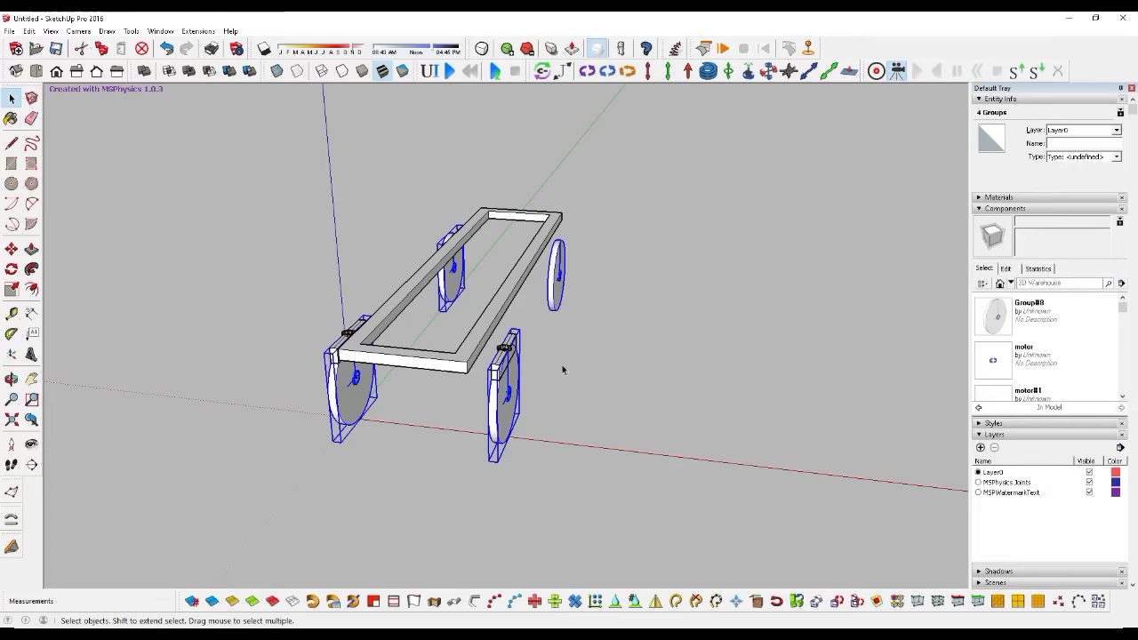
{"action": "left_click", "coordinate": [500, 355]}
{"action": "scroll", "coordinate": [340, 358], "scroll_direction": "up", "scroll_amount": 2}
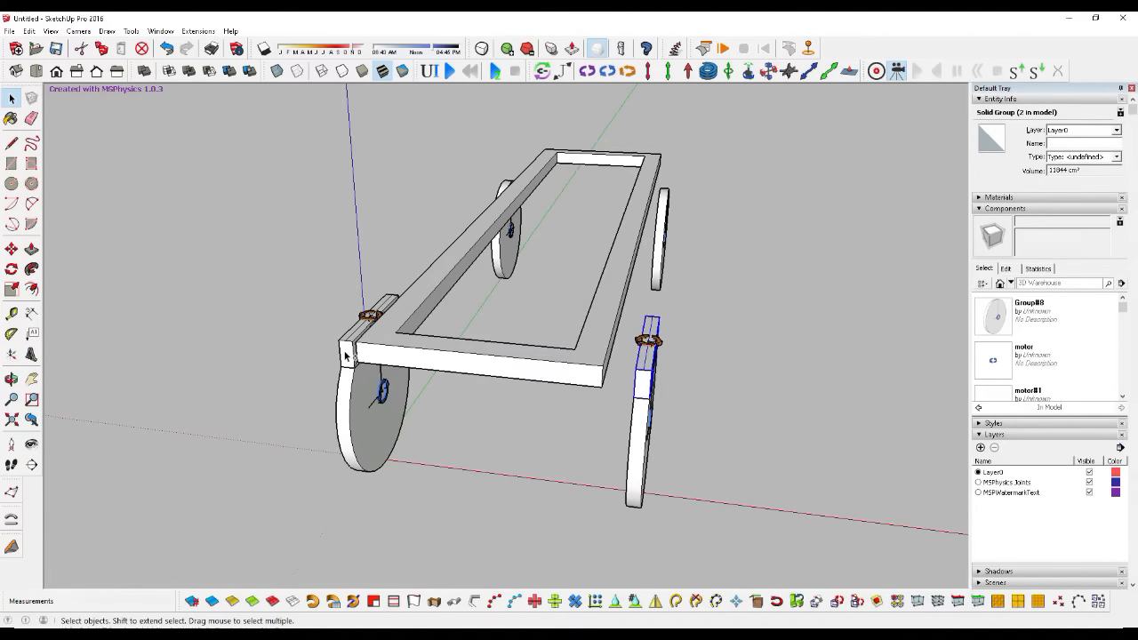
{"action": "right_click", "coordinate": [345, 355]}
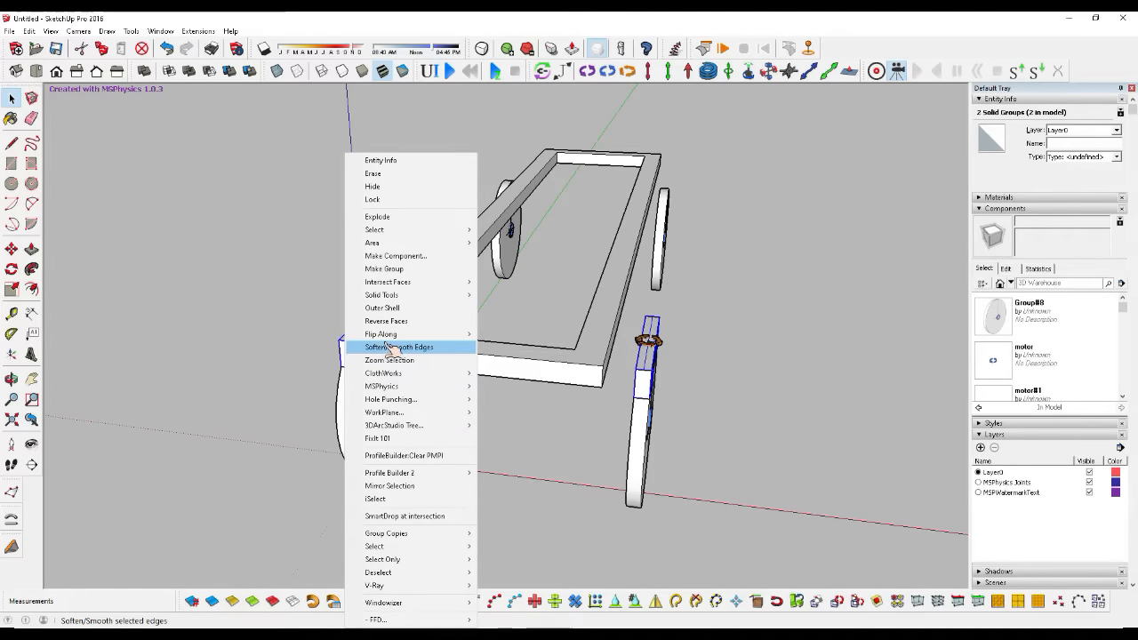
{"action": "mouse_move", "coordinate": [418, 387]}
{"action": "mouse_move", "coordinate": [534, 399]}
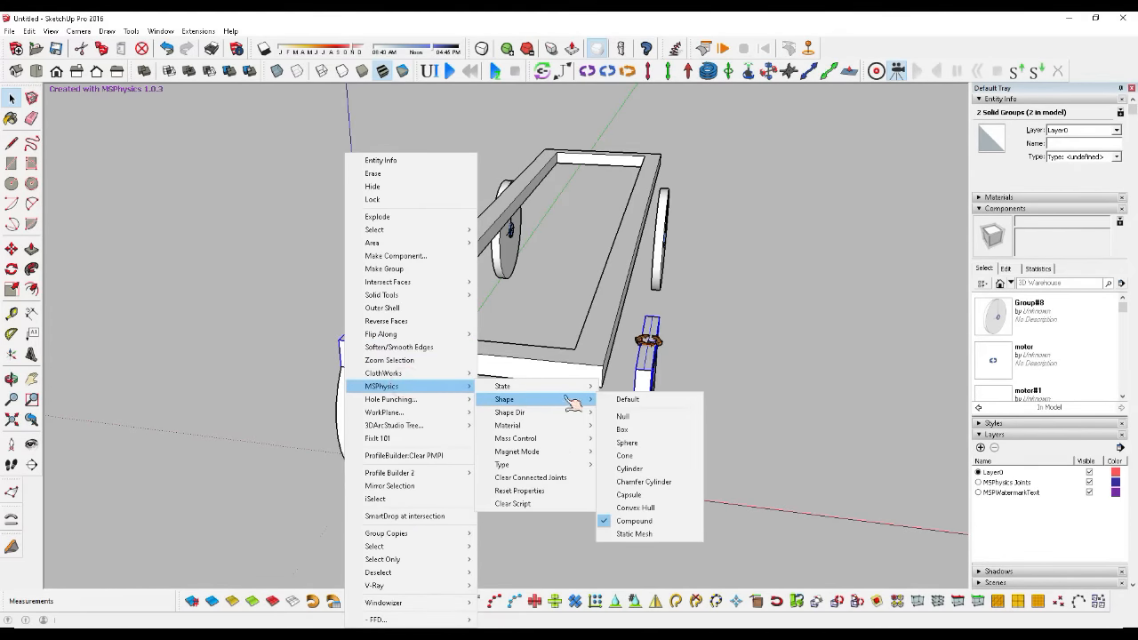
{"action": "left_click", "coordinate": [648, 430]}
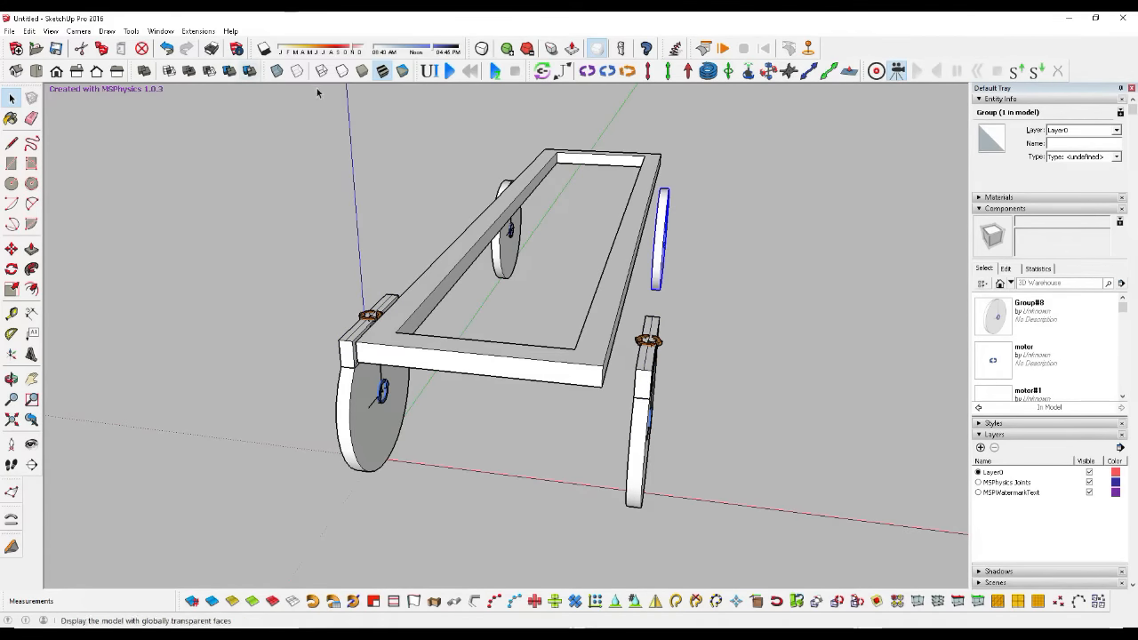
Step: Run the MSPhysics simulation to test the vehicle and reset it to its starting state
{"action": "left_click", "coordinate": [447, 71]}
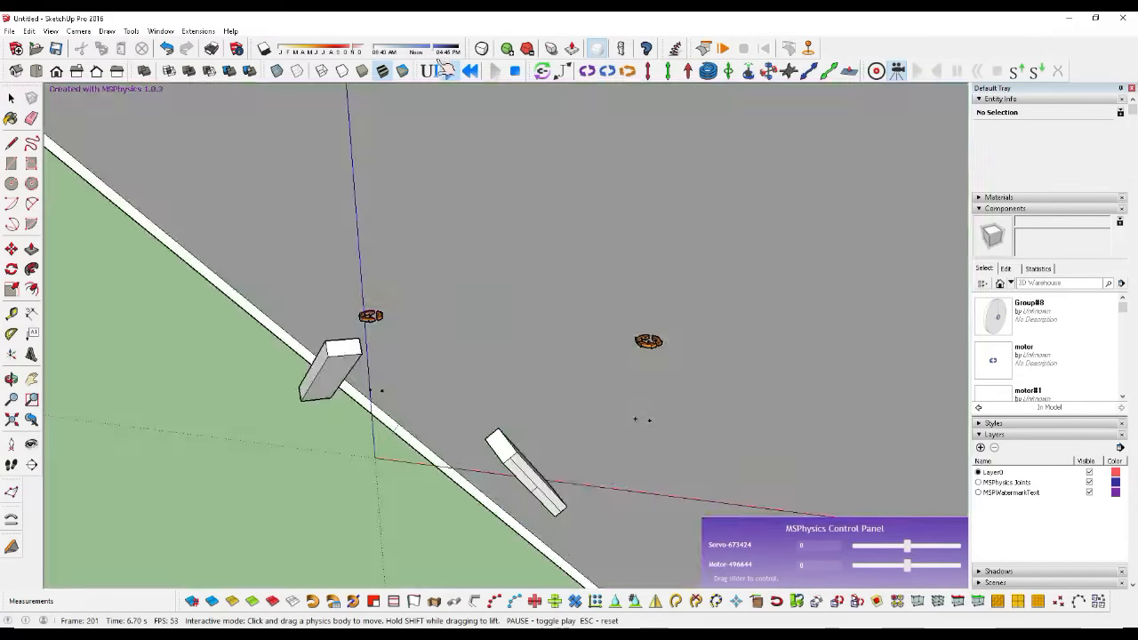
{"action": "key", "text": "ctrl+z"}
{"action": "left_click", "coordinate": [471, 72]}
Step: Examine the servo joints and steering blocks at both front wheels and try the MSPhysics joint connection tool
{"action": "left_click", "coordinate": [368, 316]}
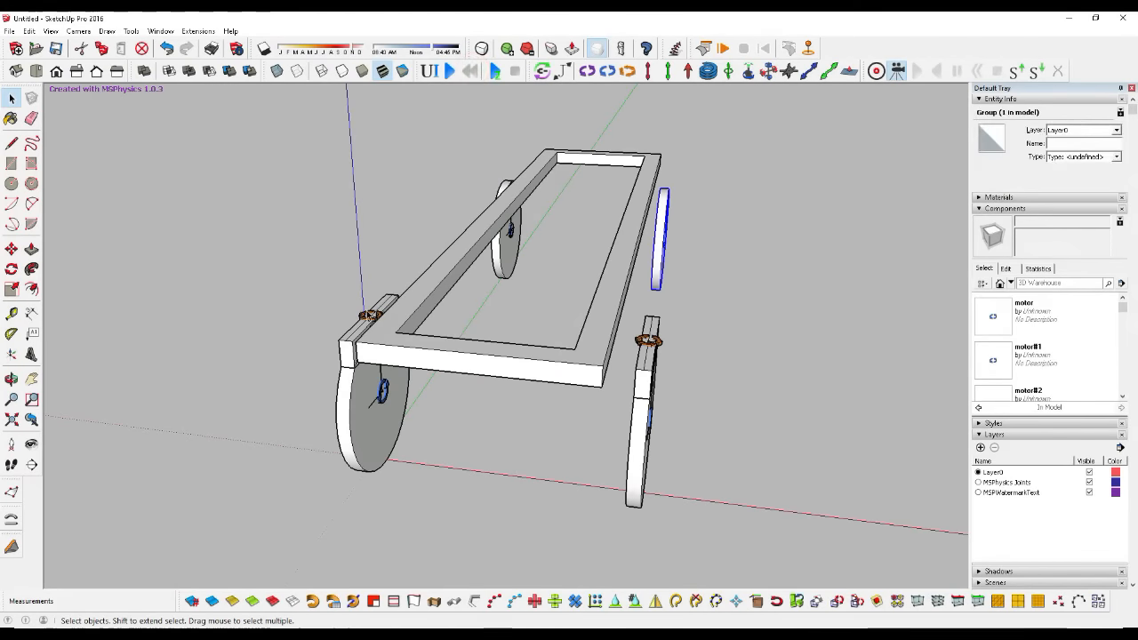
{"action": "left_click", "coordinate": [366, 316]}
{"action": "scroll", "coordinate": [366, 336], "scroll_direction": "up", "scroll_amount": 3}
{"action": "scroll", "coordinate": [376, 313], "scroll_direction": "up", "scroll_amount": 2}
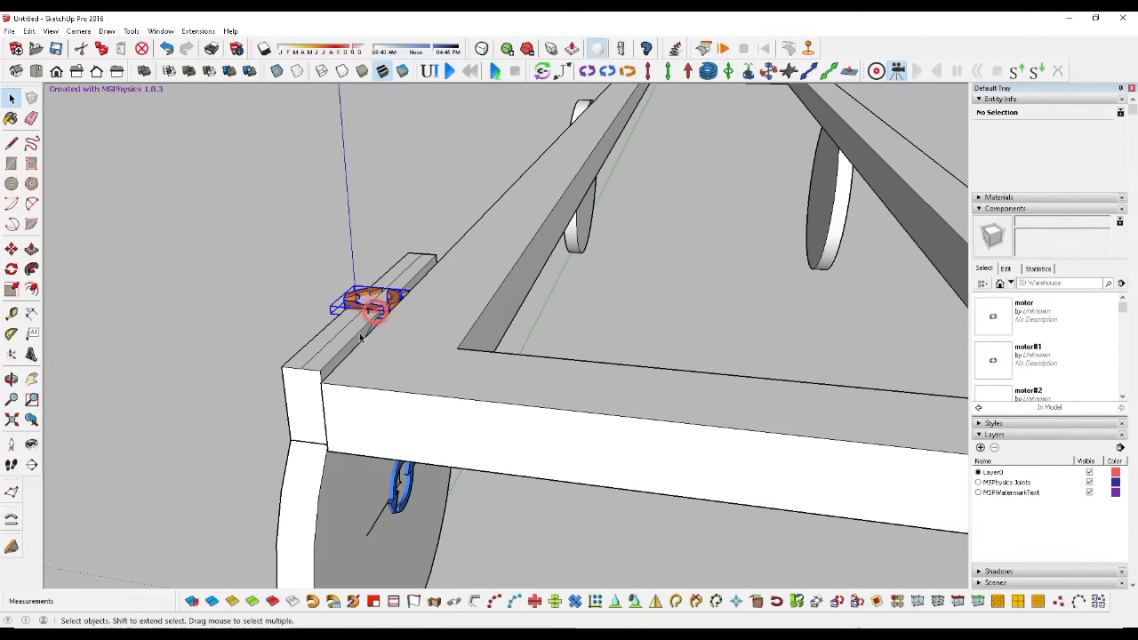
{"action": "left_click", "coordinate": [374, 311]}
{"action": "scroll", "coordinate": [207, 309], "scroll_direction": "down", "scroll_amount": 5}
{"action": "scroll", "coordinate": [498, 346], "scroll_direction": "up", "scroll_amount": 4}
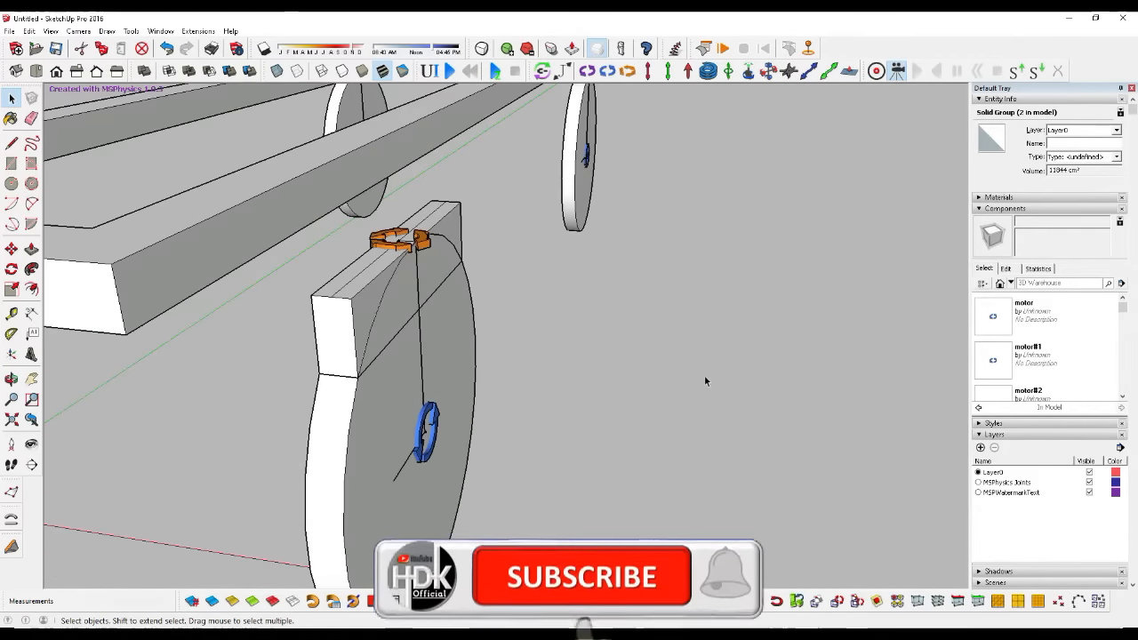
{"action": "scroll", "coordinate": [722, 374], "scroll_direction": "down", "scroll_amount": 7}
{"action": "scroll", "coordinate": [565, 343], "scroll_direction": "up", "scroll_amount": 5}
{"action": "scroll", "coordinate": [569, 331], "scroll_direction": "up", "scroll_amount": 3}
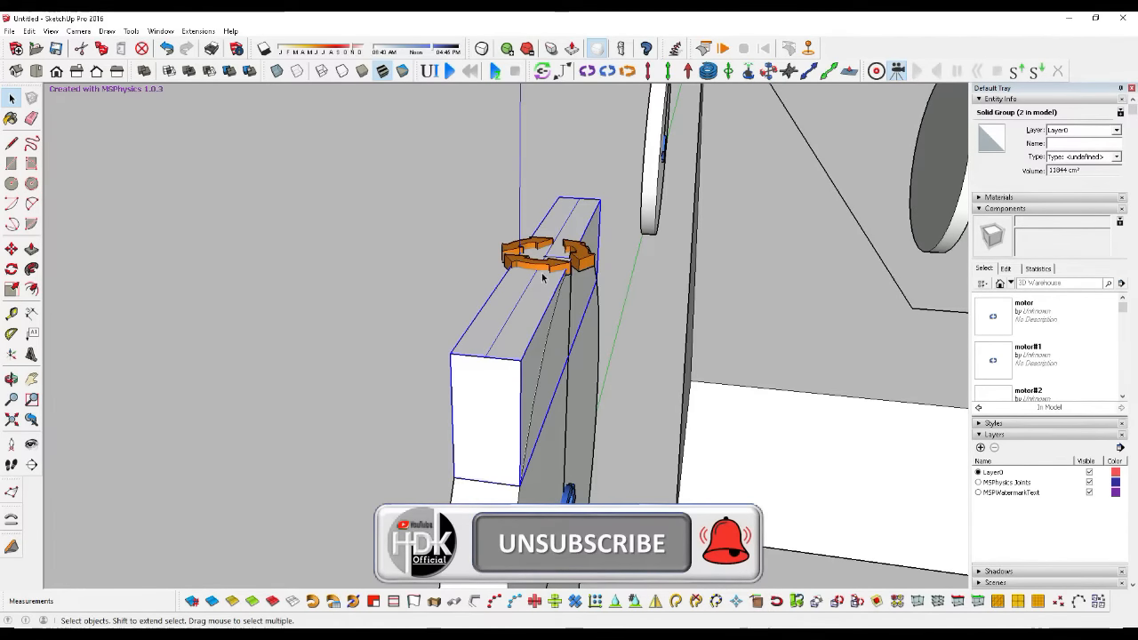
{"action": "left_click", "coordinate": [544, 72]}
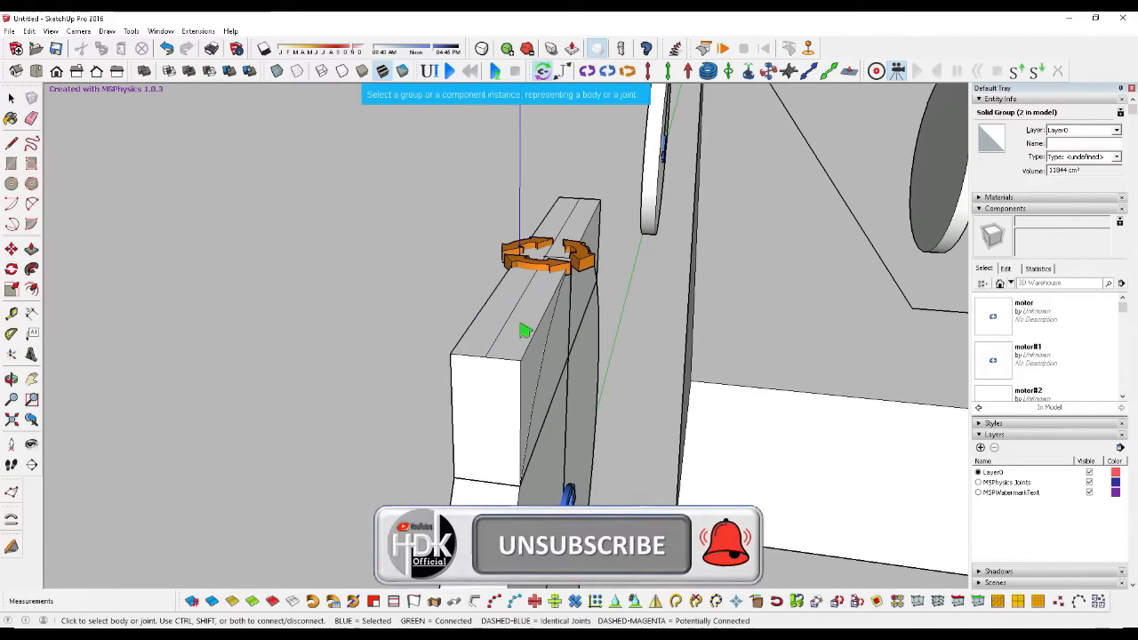
{"action": "left_click", "coordinate": [10, 98]}
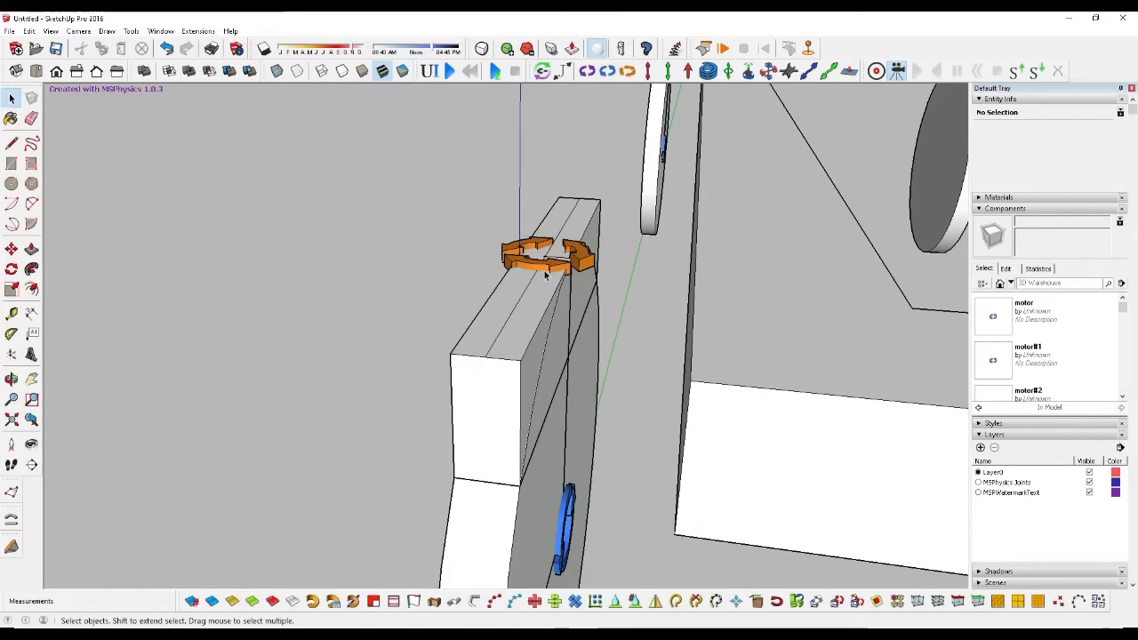
Step: Group the left front servo with its steering block and make the right front servo and steering block unique
{"action": "right_click", "coordinate": [528, 318]}
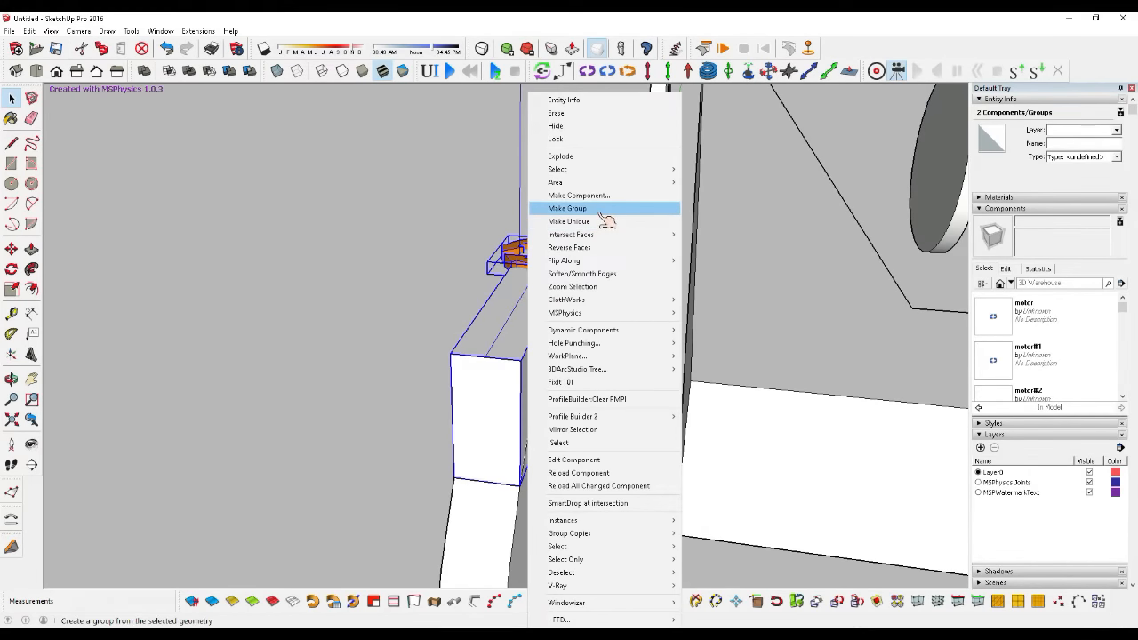
{"action": "left_click", "coordinate": [587, 206]}
{"action": "scroll", "coordinate": [272, 228], "scroll_direction": "down", "scroll_amount": 6}
{"action": "left_click", "coordinate": [510, 246]}
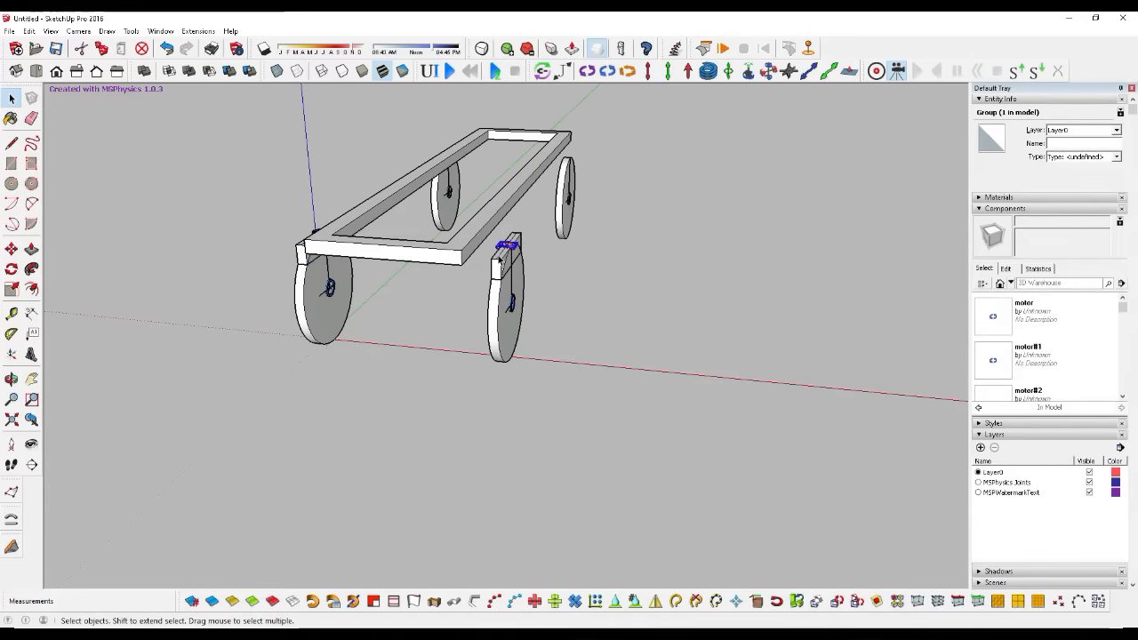
{"action": "scroll", "coordinate": [504, 253], "scroll_direction": "up", "scroll_amount": 3}
{"action": "right_click", "coordinate": [511, 260]}
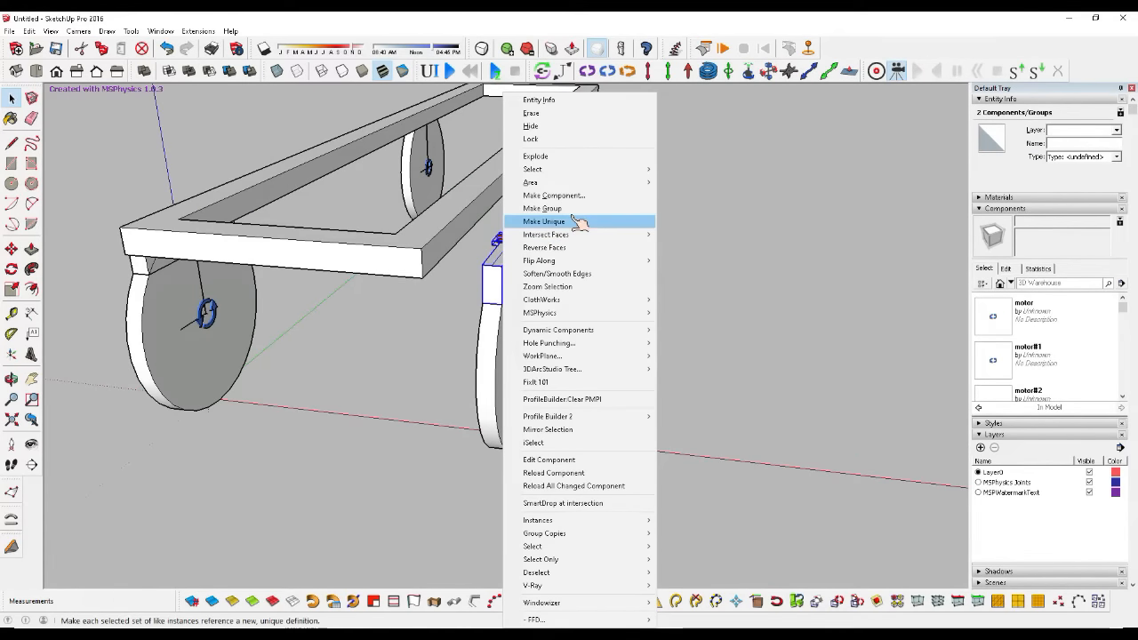
{"action": "left_click", "coordinate": [578, 223]}
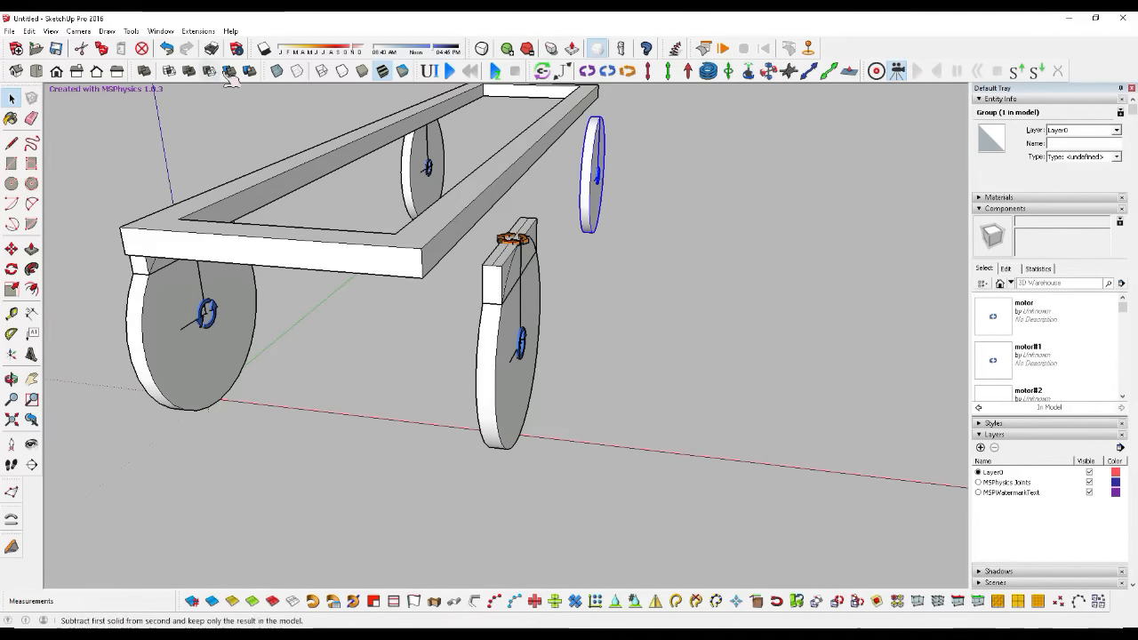
Step: Run the MSPhysics simulation to test the modified front steering parts and reset it
{"action": "left_click", "coordinate": [451, 71]}
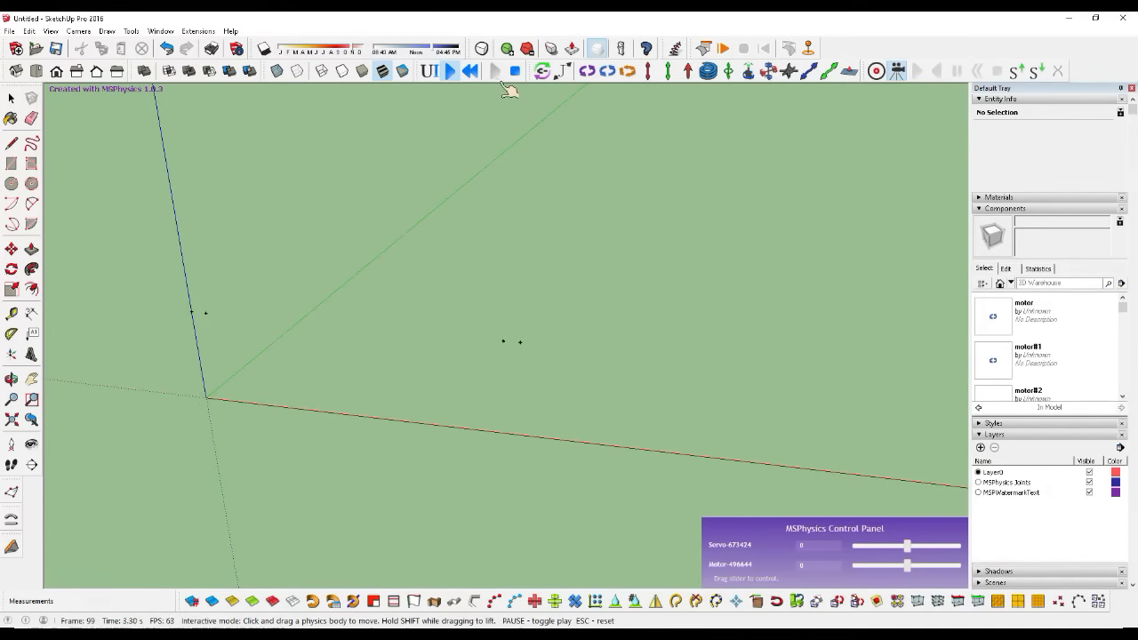
{"action": "left_click", "coordinate": [470, 71]}
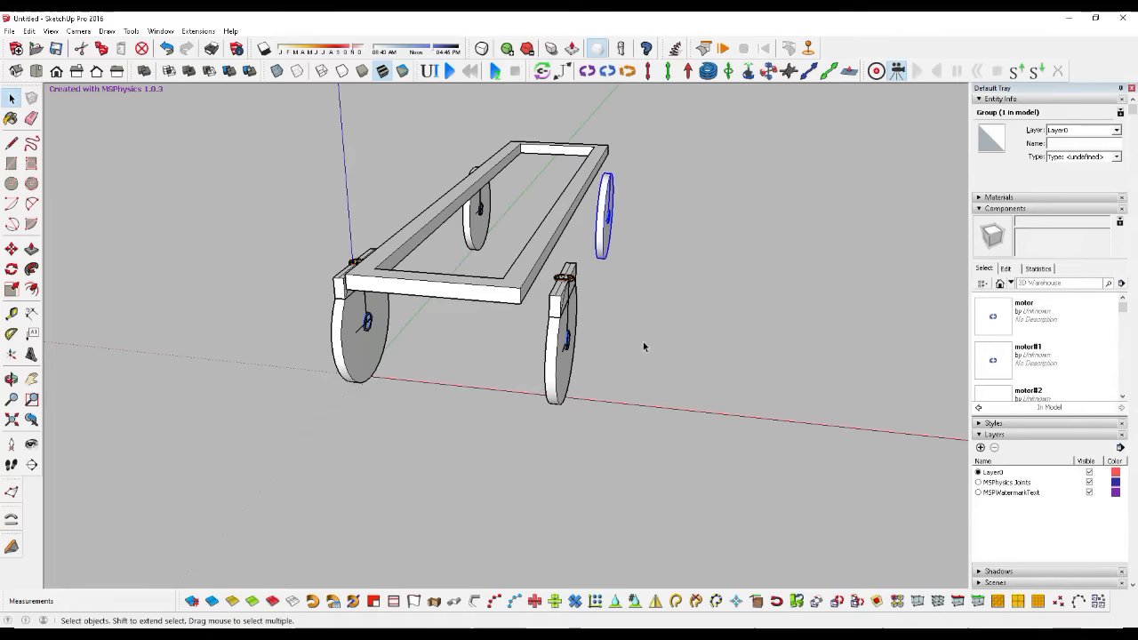
{"action": "right_click", "coordinate": [643, 340]}
{"action": "left_click", "coordinate": [248, 358]}
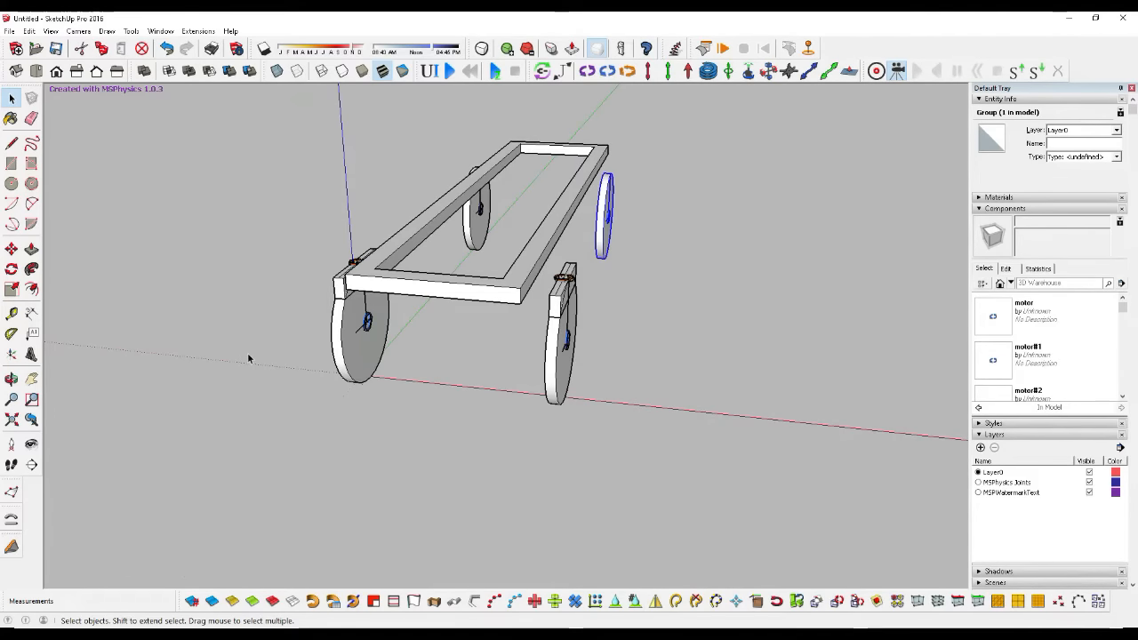
Step: Check the MSPhysics collision shape assigned to the large ground group
{"action": "scroll", "coordinate": [248, 358], "scroll_direction": "down", "scroll_amount": 6}
{"action": "right_click", "coordinate": [566, 326]}
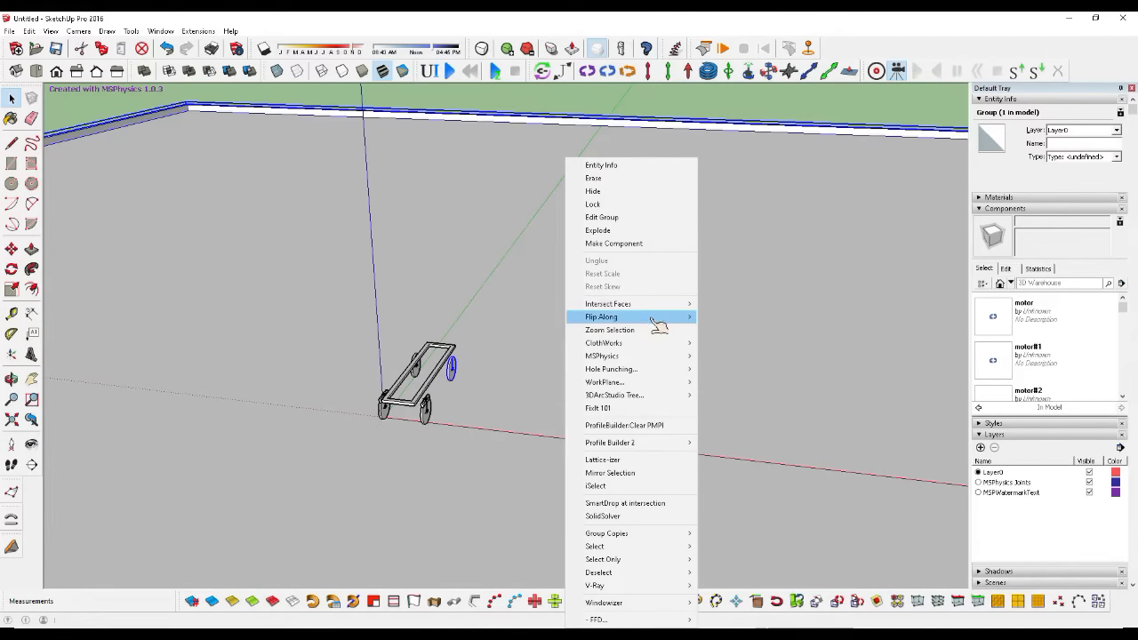
{"action": "mouse_move", "coordinate": [635, 356]}
{"action": "mouse_move", "coordinate": [726, 370]}
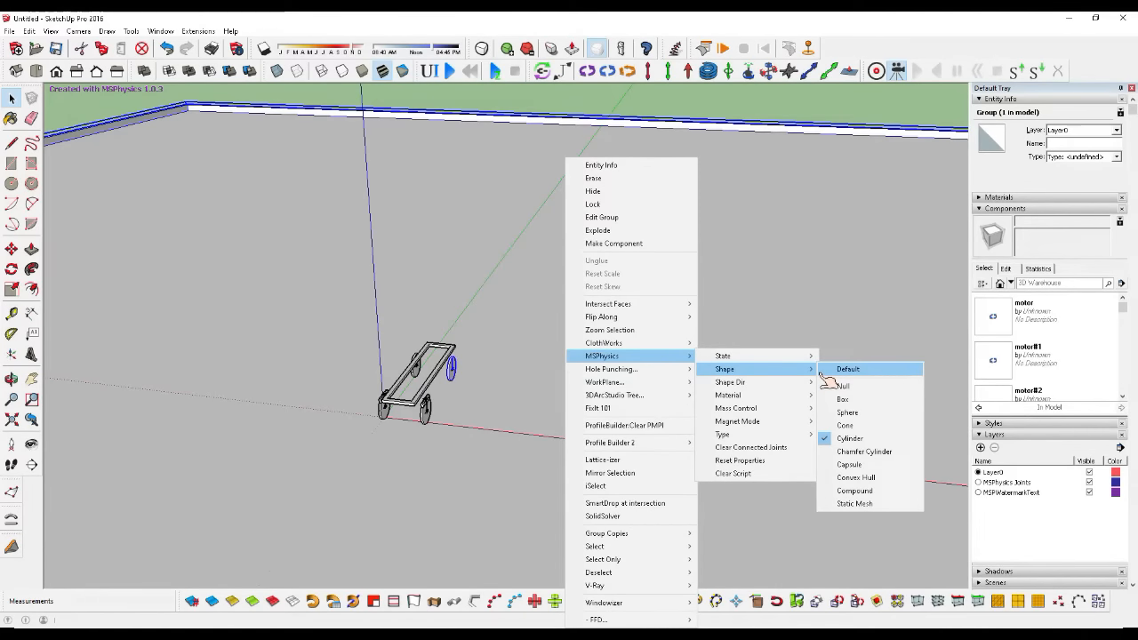
{"action": "left_click", "coordinate": [436, 371]}
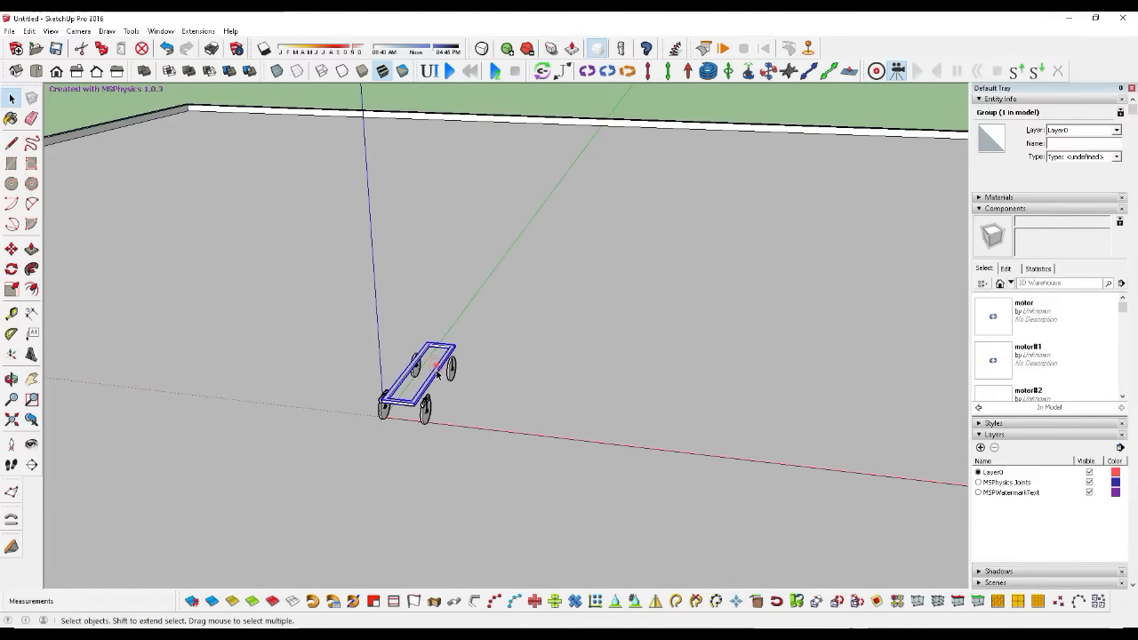
{"action": "left_click", "coordinate": [447, 407]}
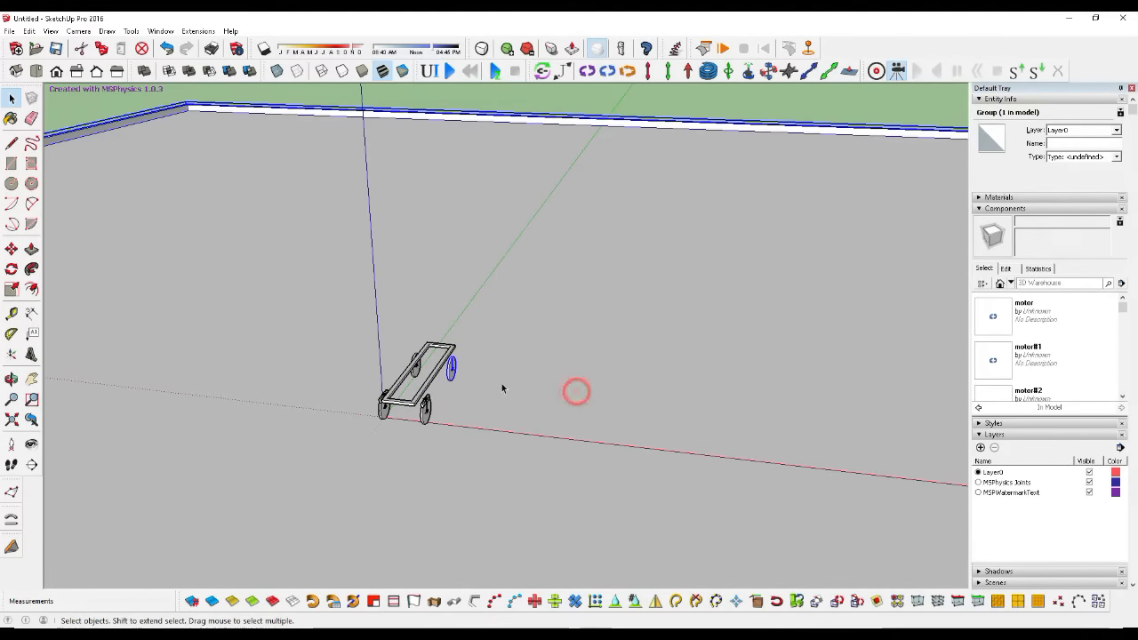
Step: Explode the group that combines the ground platform with the right rear wheel
{"action": "scroll", "coordinate": [472, 384], "scroll_direction": "up", "scroll_amount": 3}
{"action": "scroll", "coordinate": [445, 359], "scroll_direction": "down", "scroll_amount": 3}
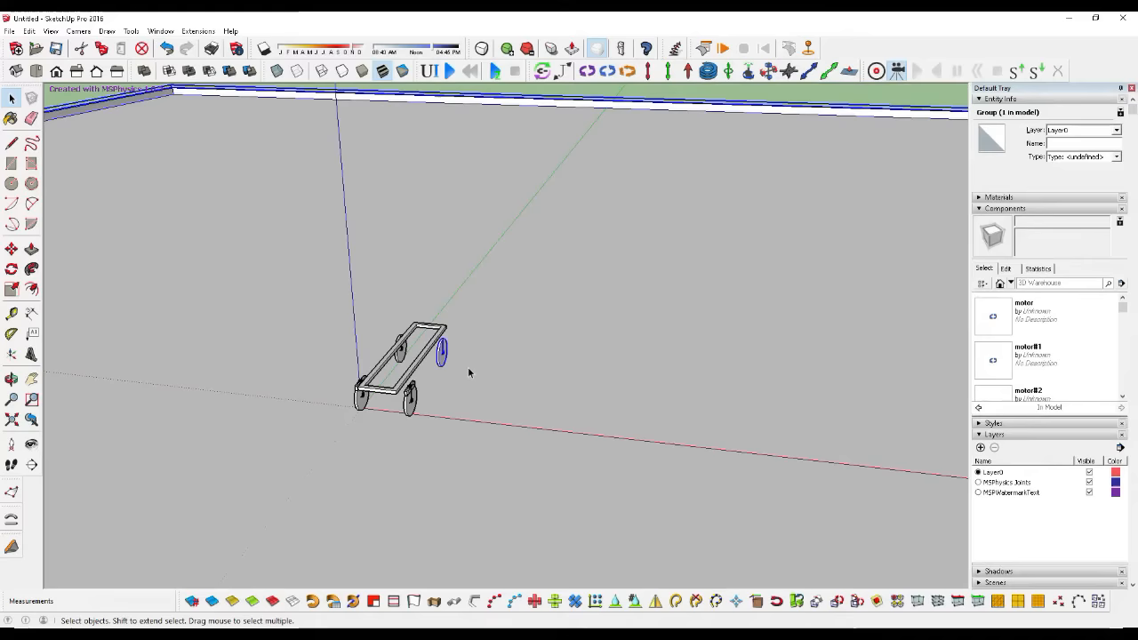
{"action": "scroll", "coordinate": [469, 373], "scroll_direction": "down", "scroll_amount": 2}
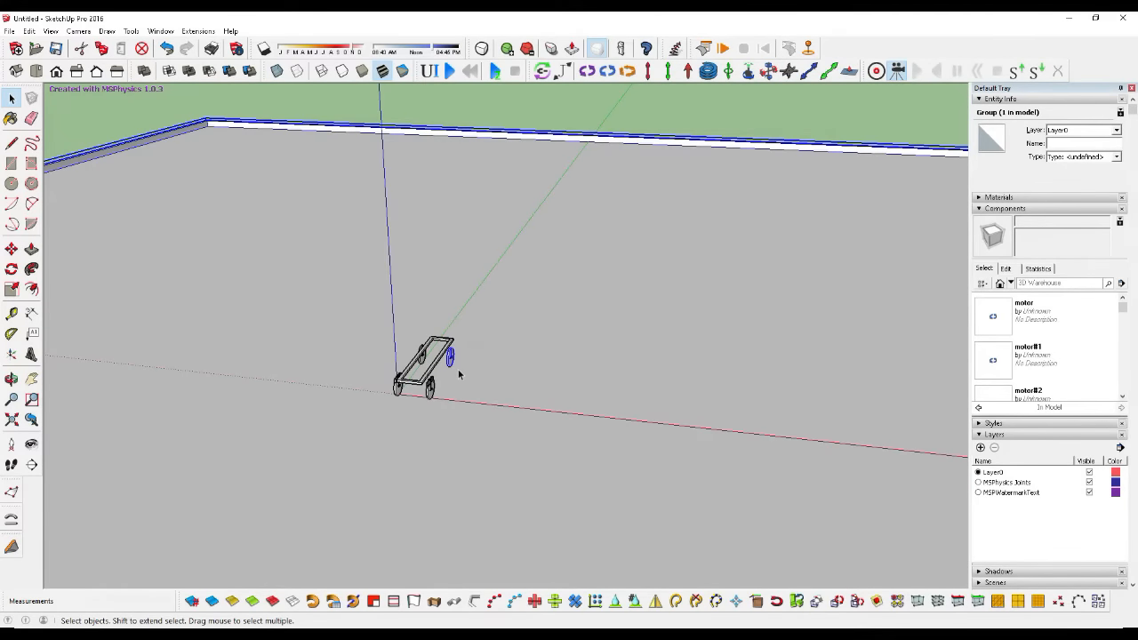
{"action": "scroll", "coordinate": [458, 374], "scroll_direction": "up", "scroll_amount": 3}
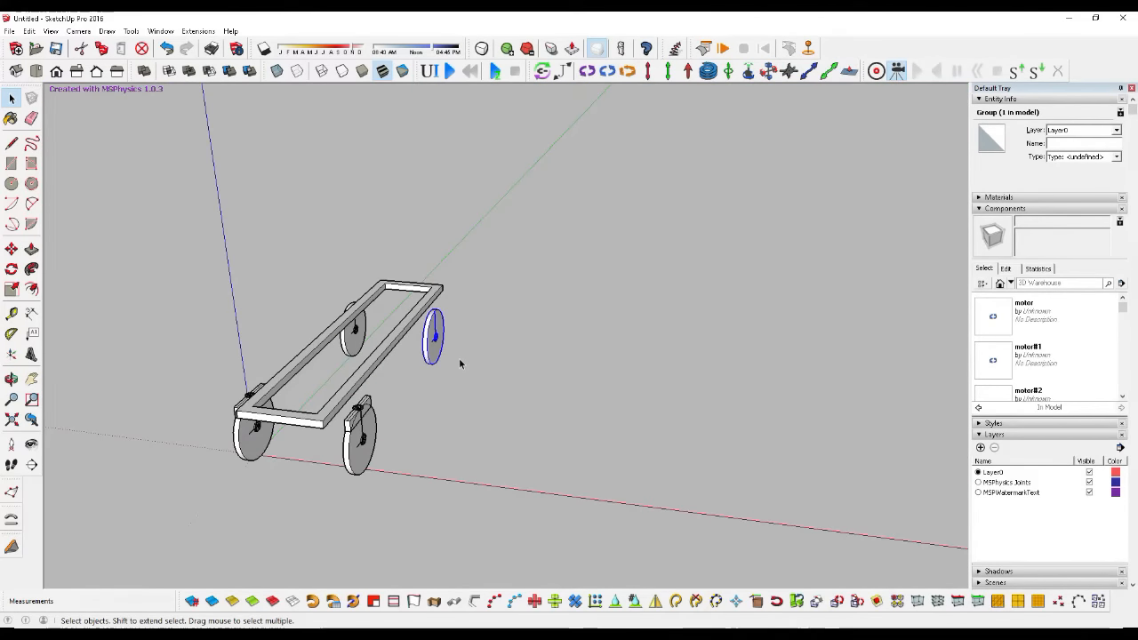
{"action": "right_click", "coordinate": [459, 374]}
{"action": "left_click", "coordinate": [485, 234]}
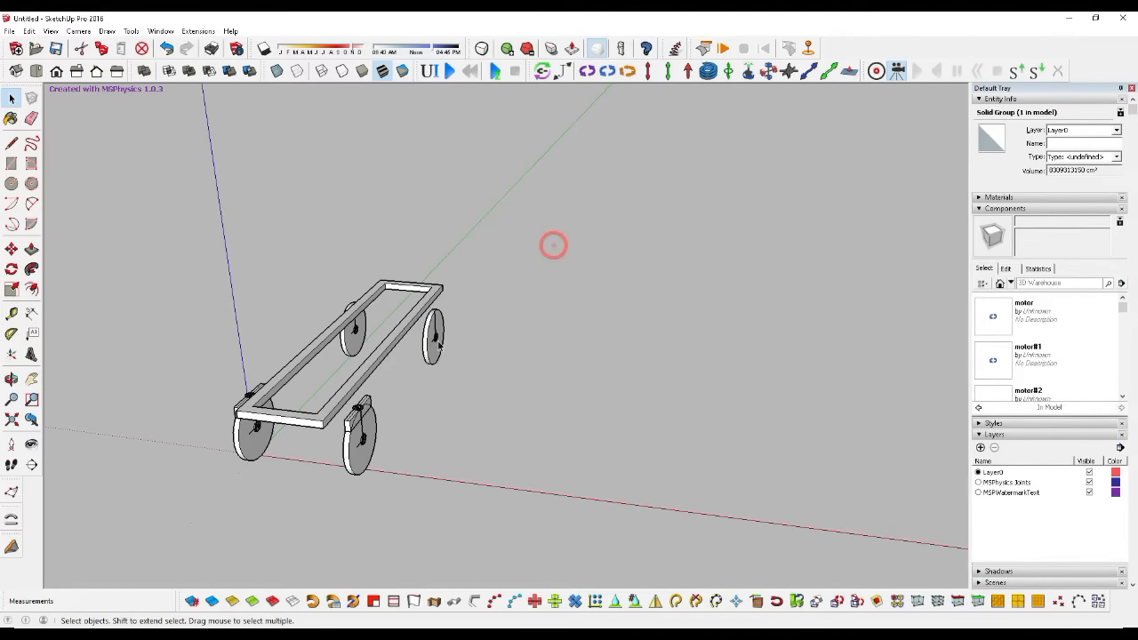
Step: Group the right rear wheel disc together with its motor joint
{"action": "scroll", "coordinate": [452, 356], "scroll_direction": "down", "scroll_amount": 2}
{"action": "scroll", "coordinate": [449, 347], "scroll_direction": "up", "scroll_amount": 6}
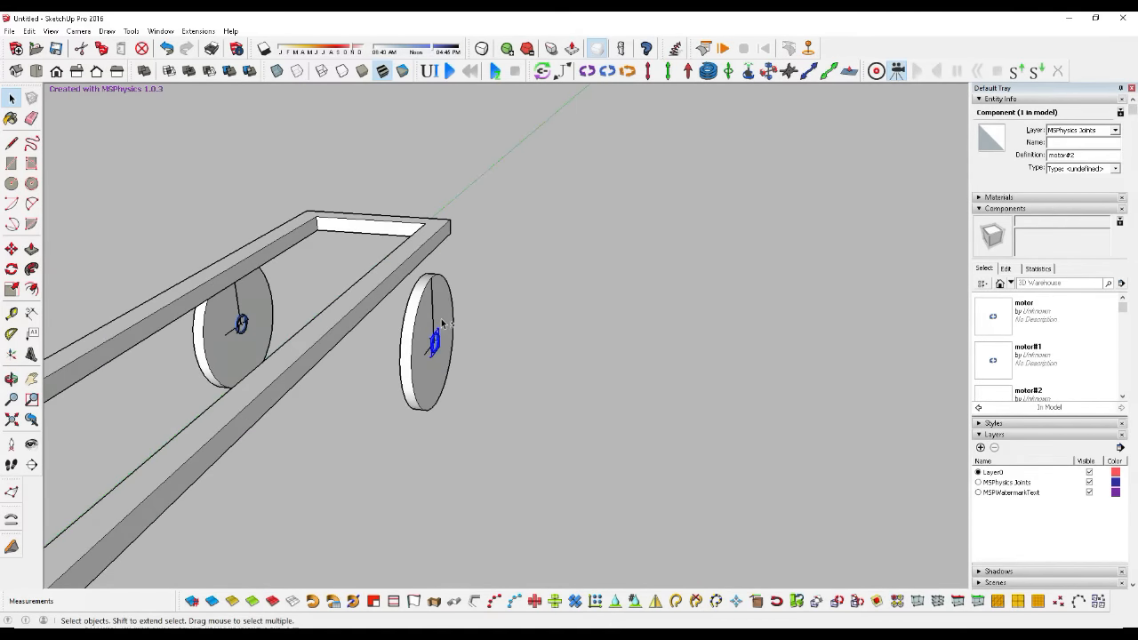
{"action": "left_click", "coordinate": [442, 318], "text": "shift"}
{"action": "right_click", "coordinate": [442, 318]}
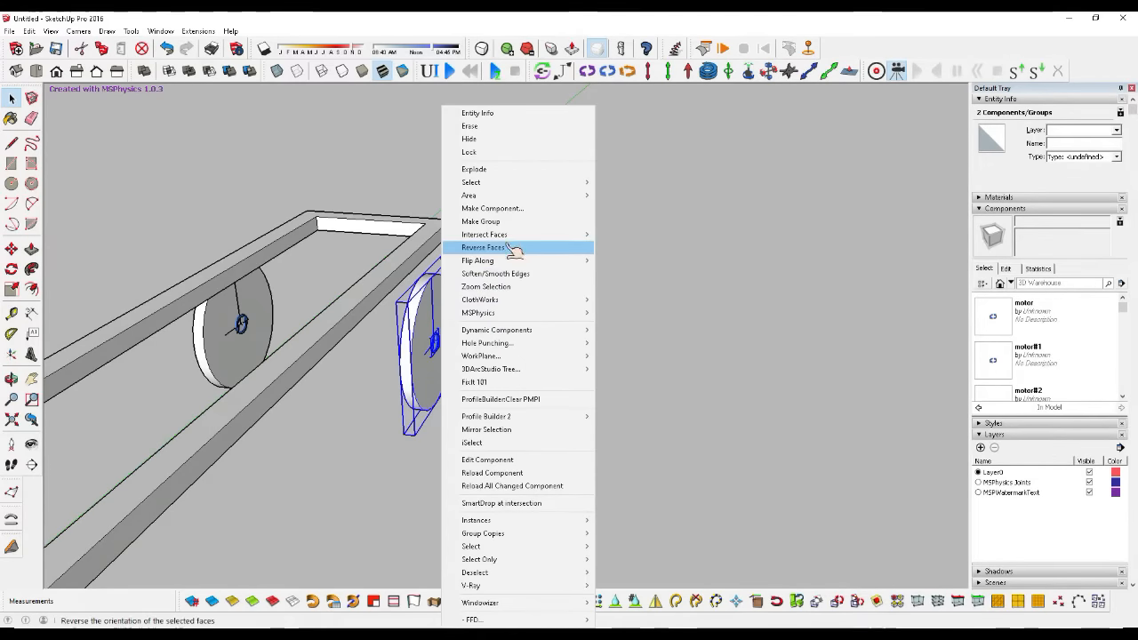
{"action": "left_click", "coordinate": [510, 222]}
{"action": "scroll", "coordinate": [569, 347], "scroll_direction": "down", "scroll_amount": 5}
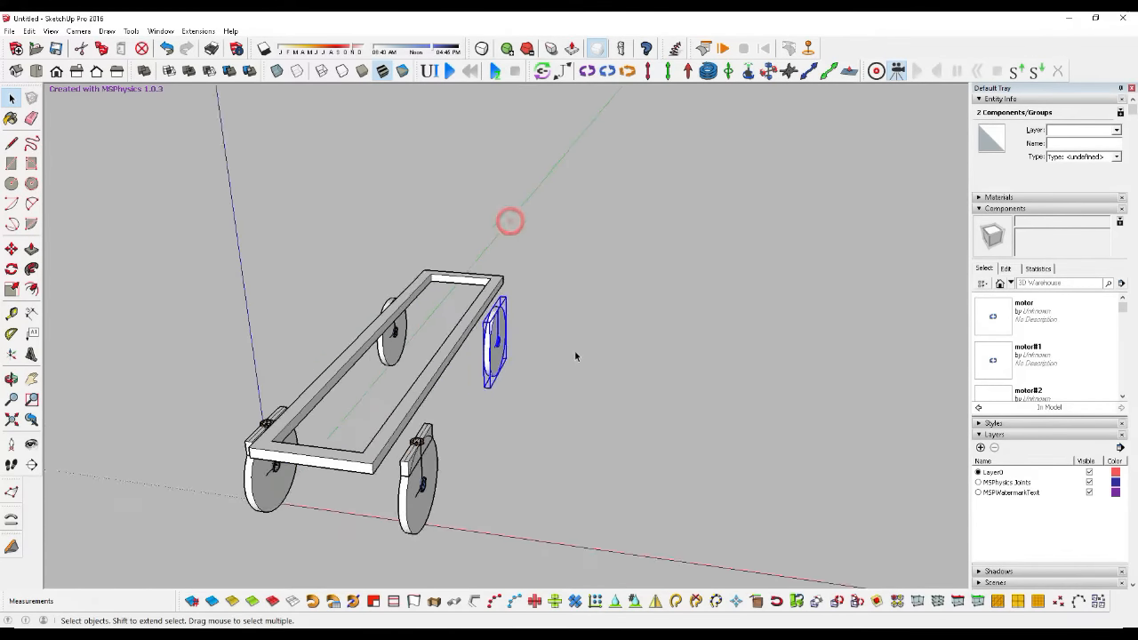
Step: Run the MSPhysics simulation with the regrouped rear wheel and reset it
{"action": "left_click", "coordinate": [452, 73]}
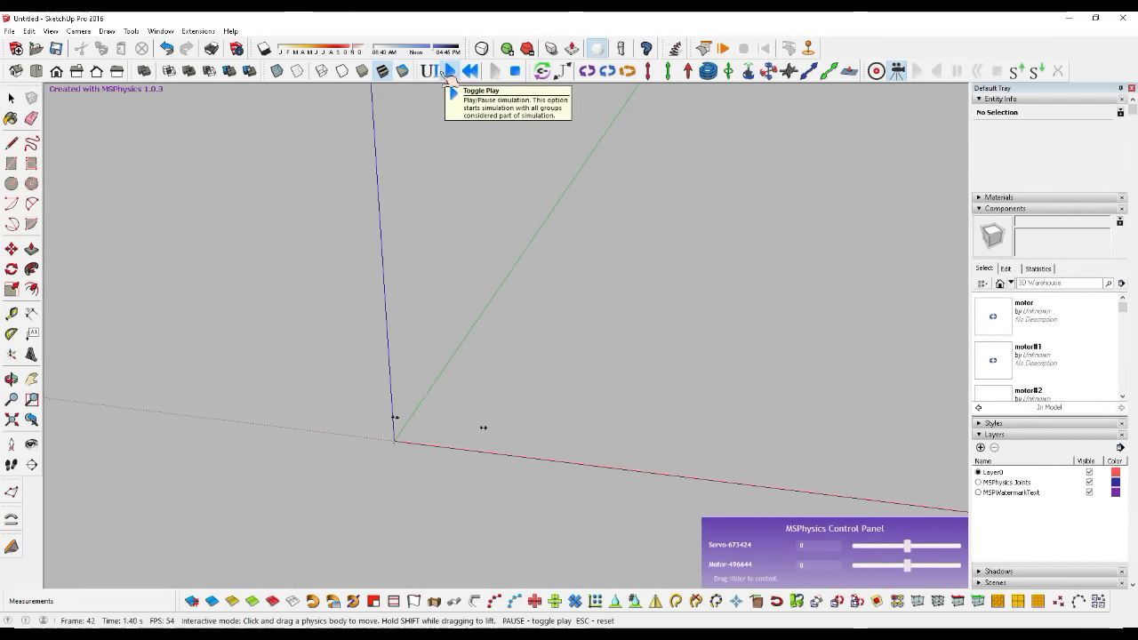
{"action": "left_click", "coordinate": [514, 72]}
{"action": "scroll", "coordinate": [529, 332], "scroll_direction": "up", "scroll_amount": 5}
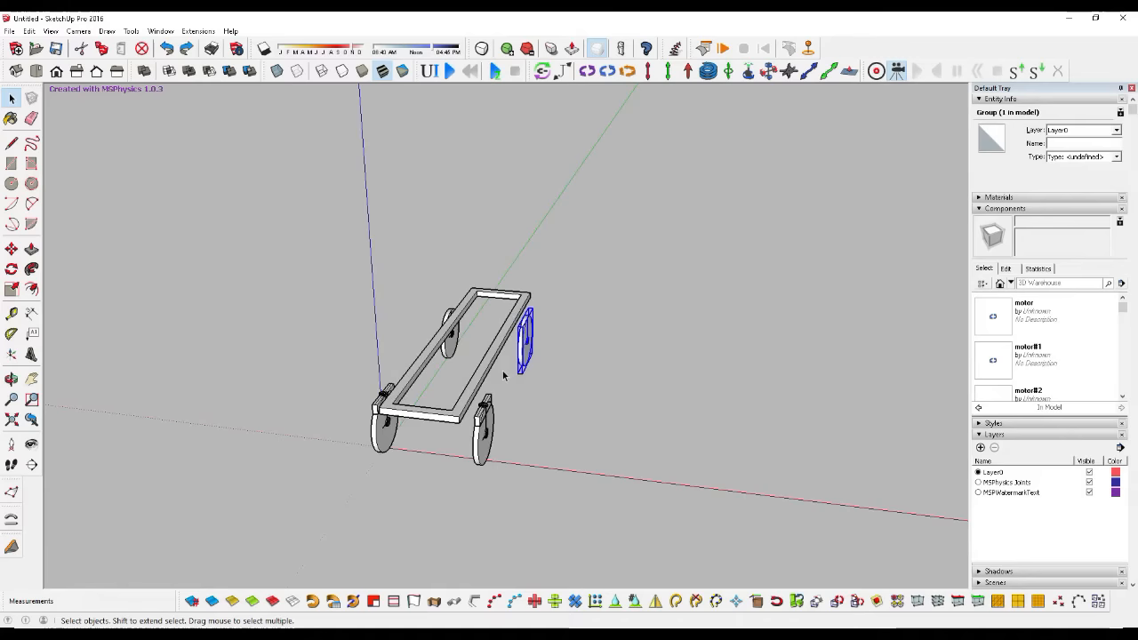
Step: Check the rectangular frame's MSPhysics collision shape and show its body properties in the MSPhysics UI
{"action": "left_click", "coordinate": [481, 298]}
{"action": "scroll", "coordinate": [479, 292], "scroll_direction": "down", "scroll_amount": 4}
{"action": "right_click", "coordinate": [484, 294]}
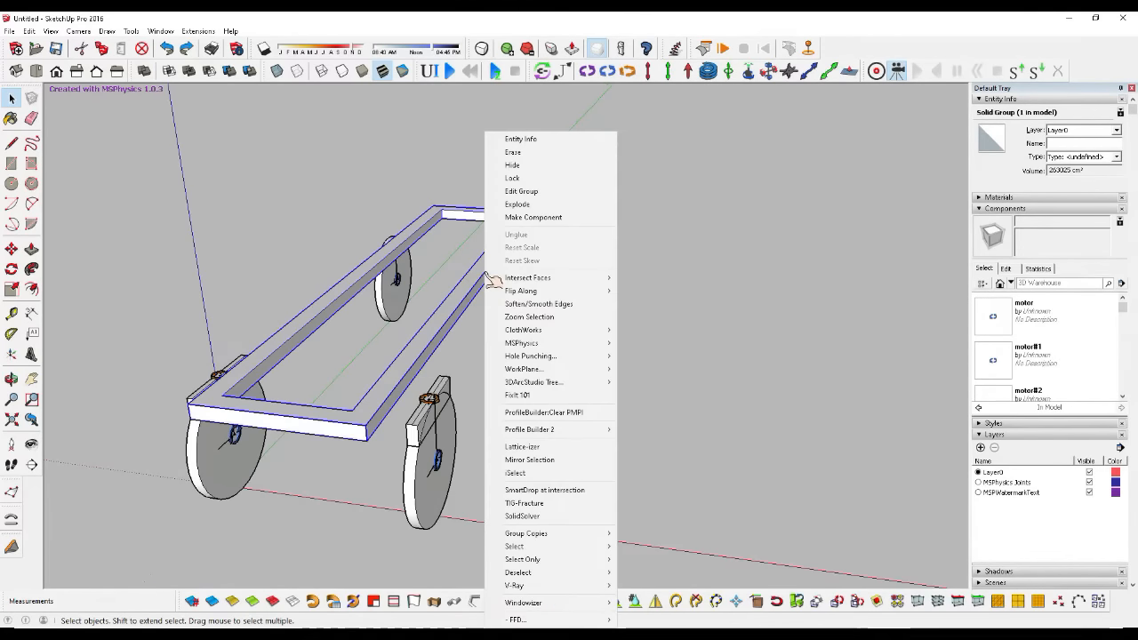
{"action": "mouse_move", "coordinate": [548, 332]}
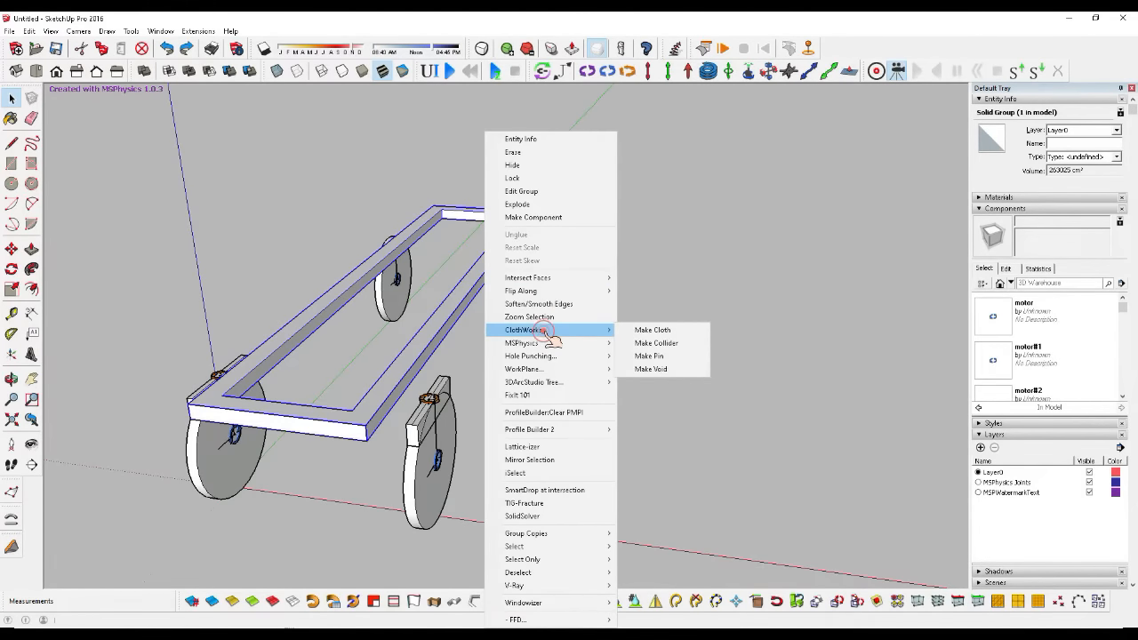
{"action": "mouse_move", "coordinate": [654, 357]}
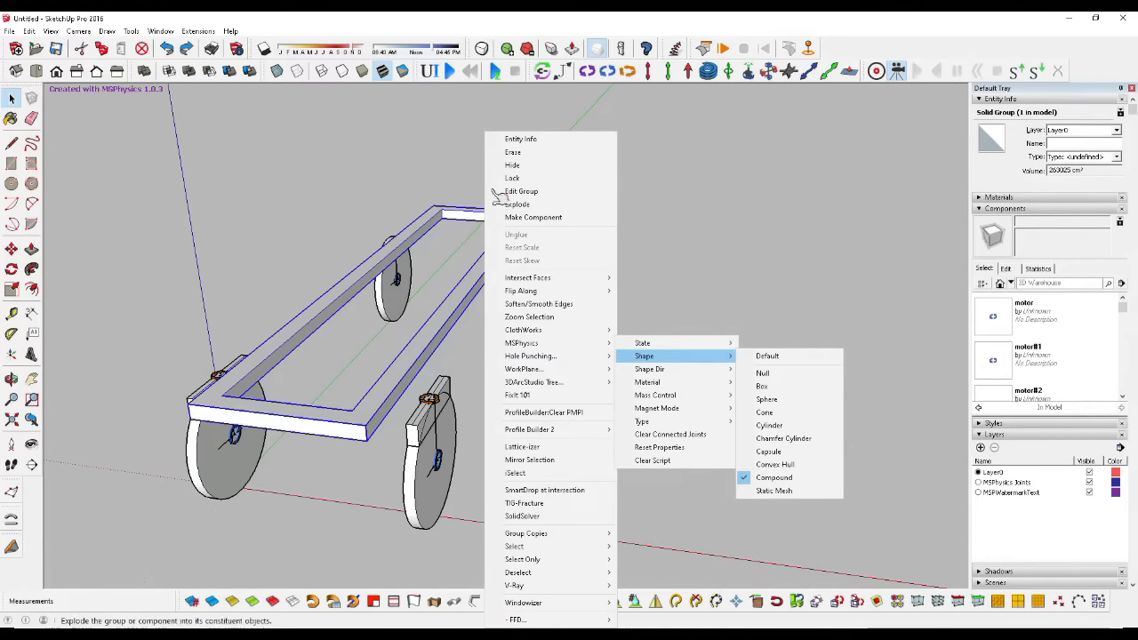
{"action": "left_click", "coordinate": [430, 71]}
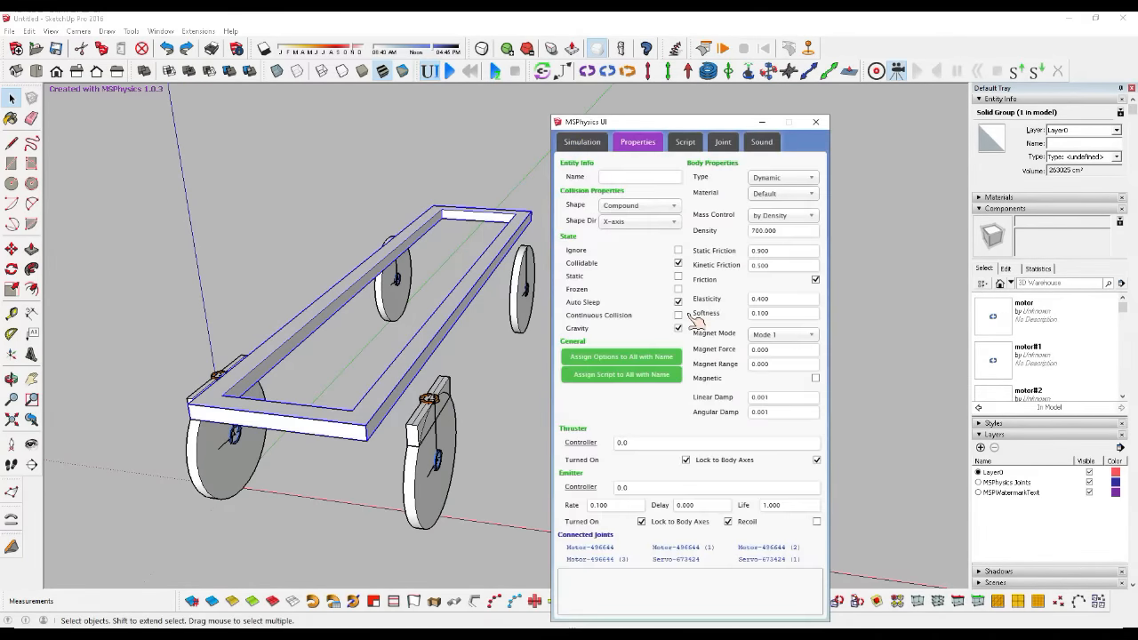
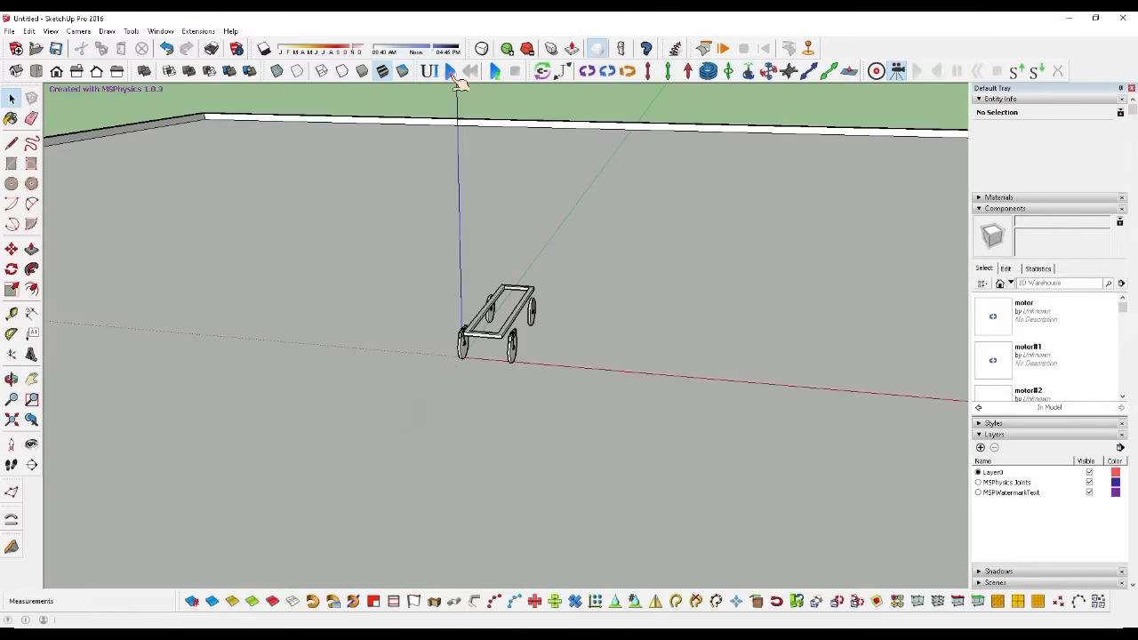
Step: Run the MSPhysics simulation again while viewing the whole ground platform, and reset it
{"action": "left_click", "coordinate": [450, 71]}
{"action": "middle_click_drag", "start_coordinate": [485, 171], "coordinate": [531, 268]}
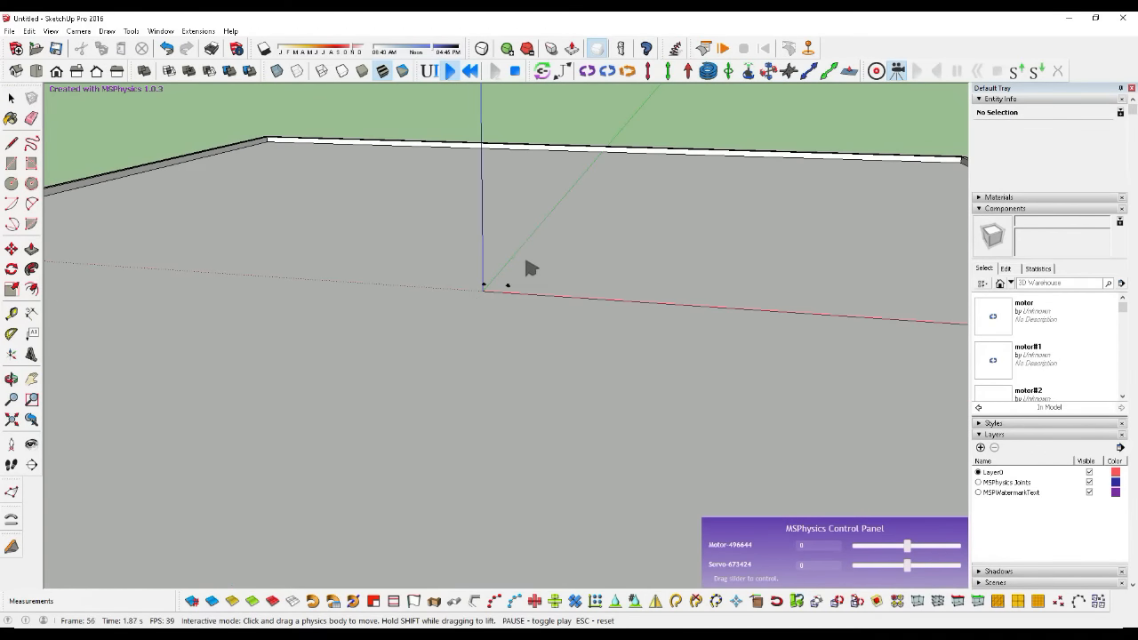
{"action": "left_click", "coordinate": [514, 71]}
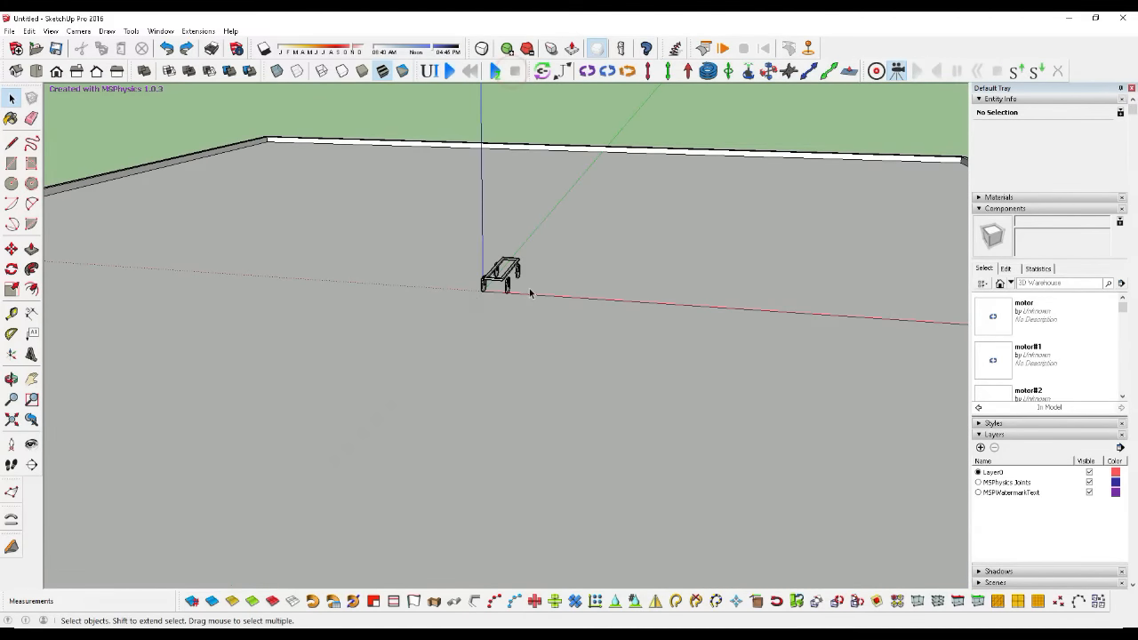
Step: Set the rectangular frame's MSPhysics collision shape to Box in the MSPhysics UI and close the dialog
{"action": "scroll", "coordinate": [530, 293], "scroll_direction": "up", "scroll_amount": 5}
{"action": "scroll", "coordinate": [456, 309], "scroll_direction": "up", "scroll_amount": 2}
{"action": "left_click", "coordinate": [456, 309]}
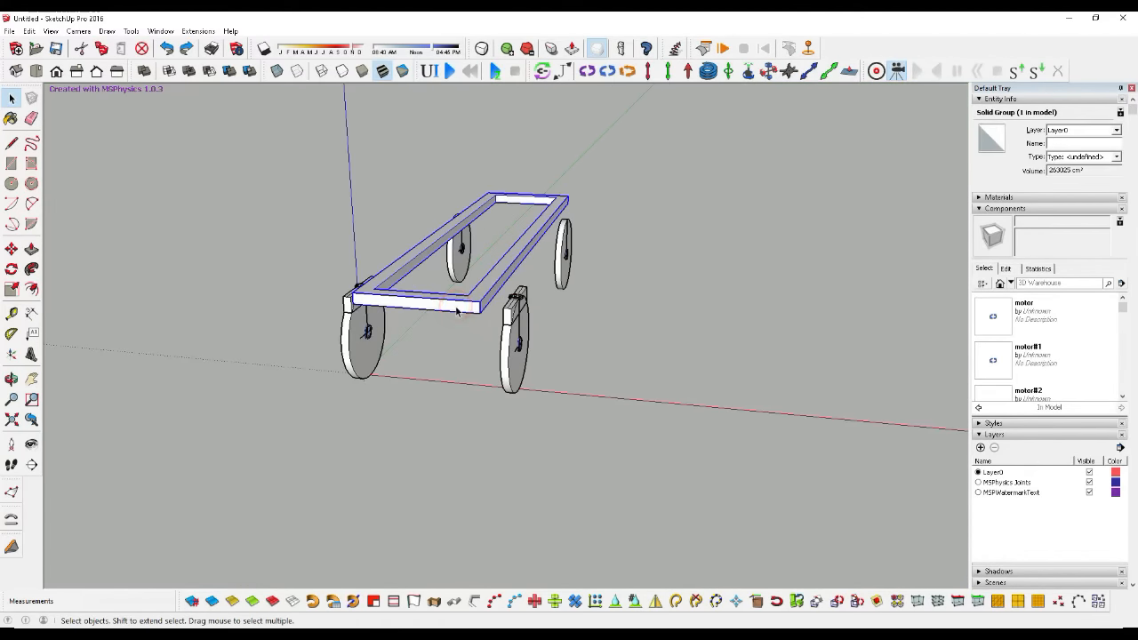
{"action": "left_click", "coordinate": [430, 71]}
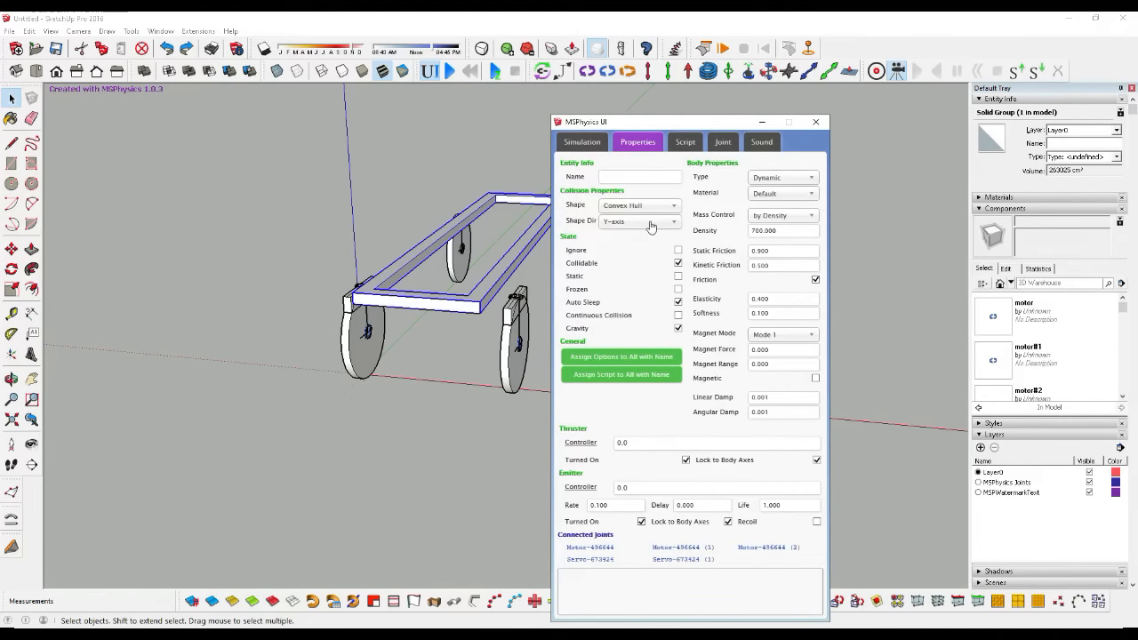
{"action": "left_click", "coordinate": [651, 225]}
{"action": "left_click", "coordinate": [656, 209]}
{"action": "left_click", "coordinate": [657, 209]}
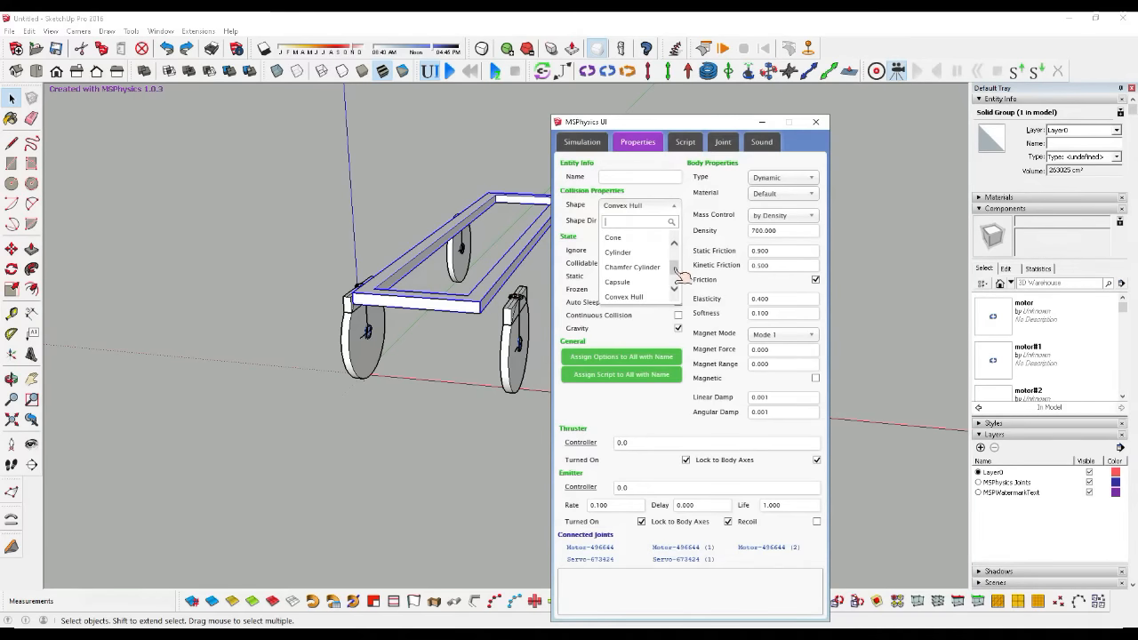
{"action": "left_click_drag", "start_coordinate": [676, 272], "coordinate": [674, 266]}
{"action": "left_click", "coordinate": [633, 253]}
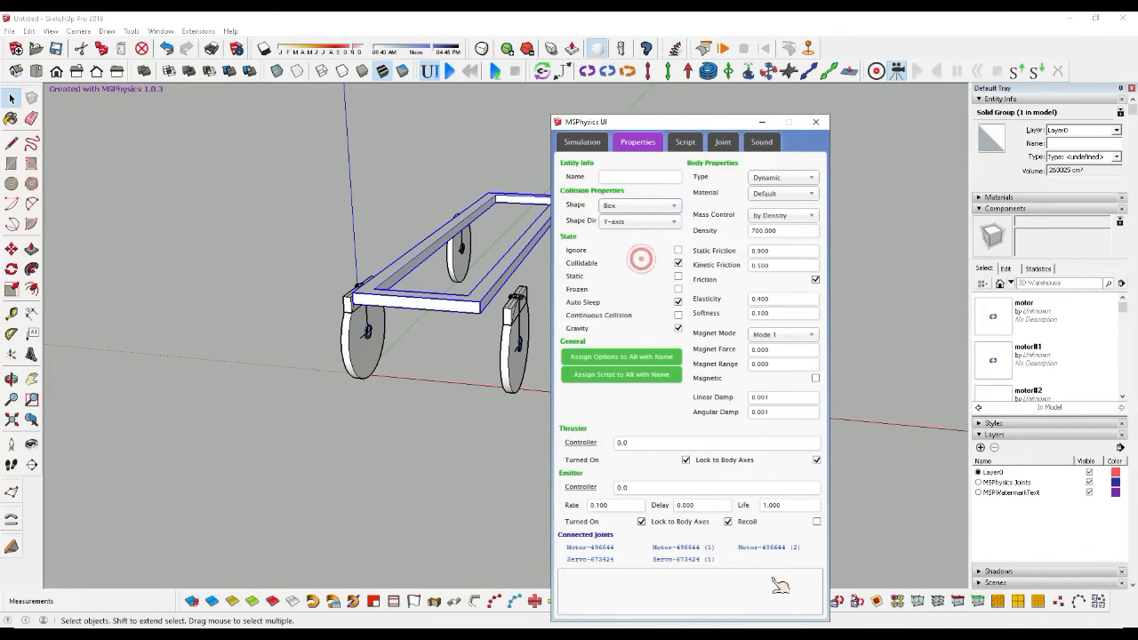
{"action": "left_click", "coordinate": [818, 122]}
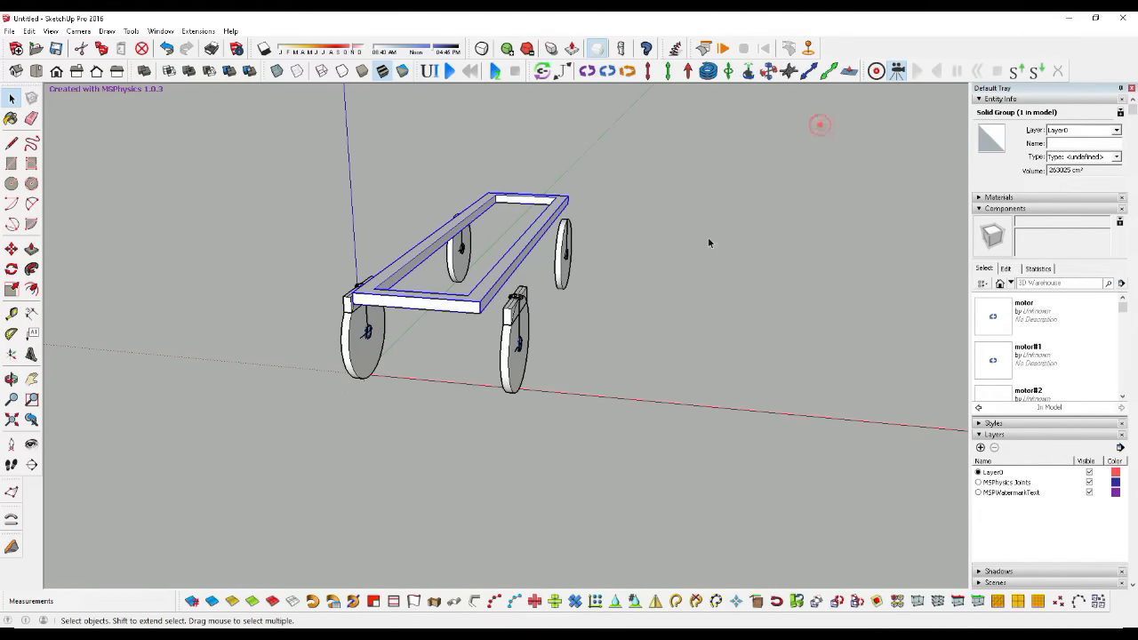
Step: Run the MSPhysics simulation with the reshaped frame, watch the vehicle on the ground platform, and reset it
{"action": "left_click", "coordinate": [681, 279]}
{"action": "scroll", "coordinate": [665, 311], "scroll_direction": "down", "scroll_amount": 3}
{"action": "scroll", "coordinate": [579, 271], "scroll_direction": "up", "scroll_amount": 7}
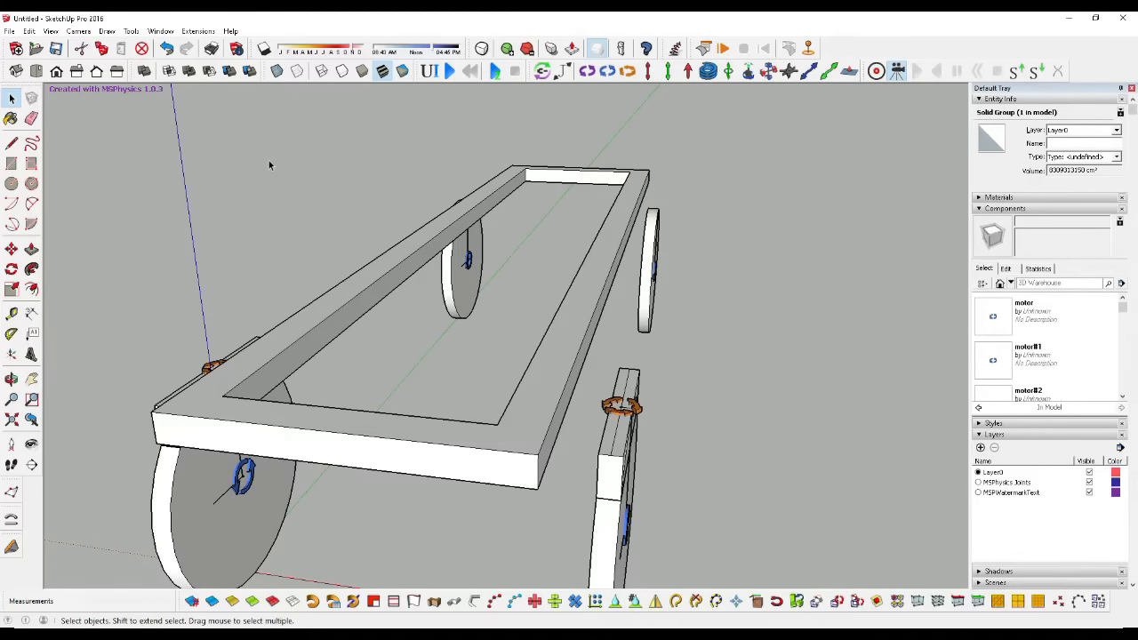
{"action": "left_click", "coordinate": [449, 72]}
{"action": "scroll", "coordinate": [546, 330], "scroll_direction": "down", "scroll_amount": 10}
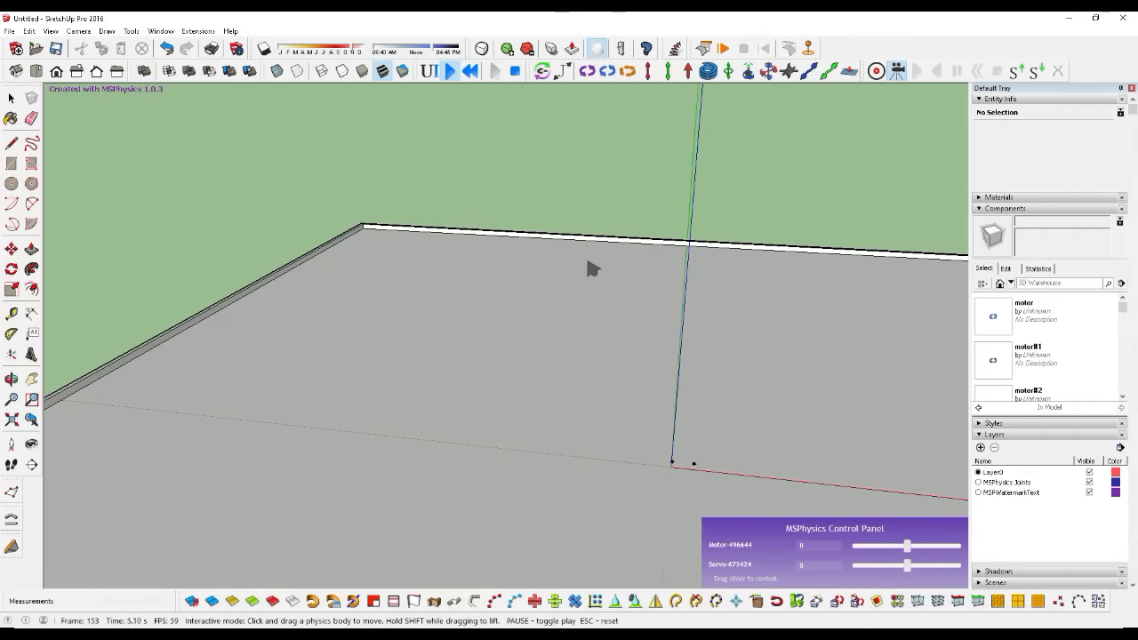
{"action": "key", "text": "ctrl+z"}
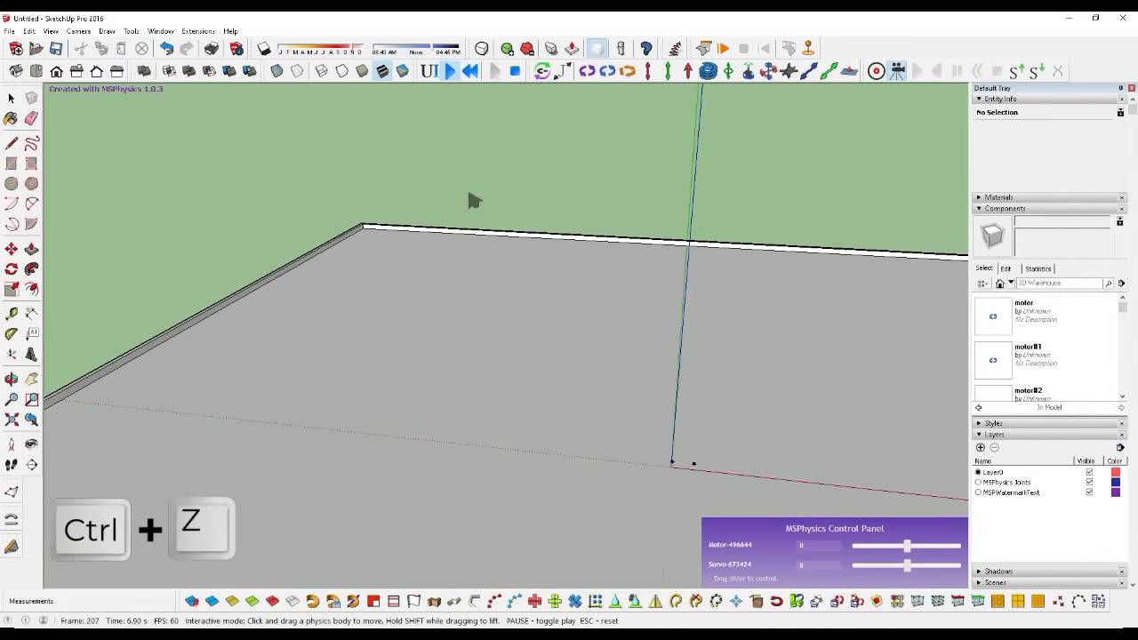
{"action": "left_click", "coordinate": [514, 71]}
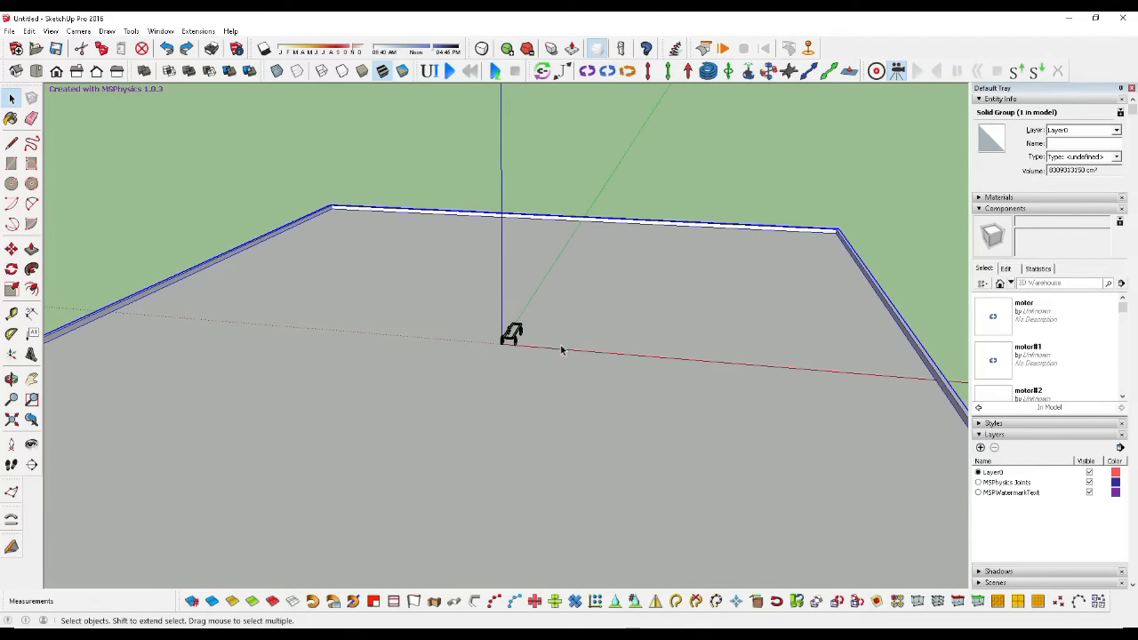
Step: Inside the left front wheel group, replace the motor joint with a hinge joint at the disc's centre, pointing along the red axis
{"action": "scroll", "coordinate": [536, 343], "scroll_direction": "up", "scroll_amount": 10}
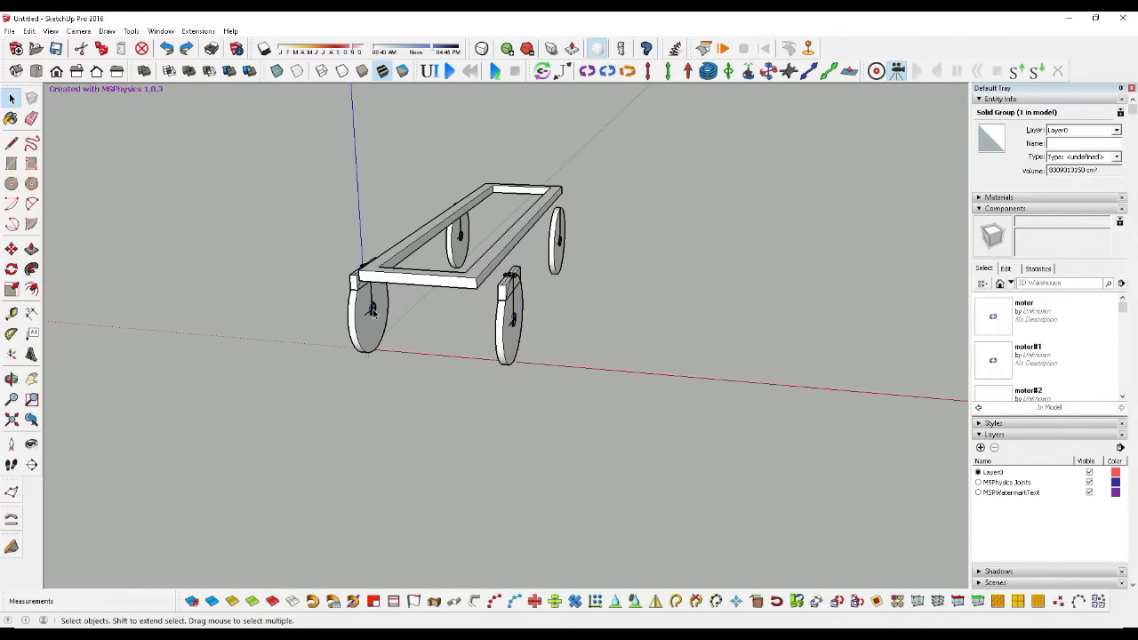
{"action": "left_click", "coordinate": [373, 310]}
{"action": "scroll", "coordinate": [373, 311], "scroll_direction": "up", "scroll_amount": 5}
{"action": "double_click", "coordinate": [370, 309]}
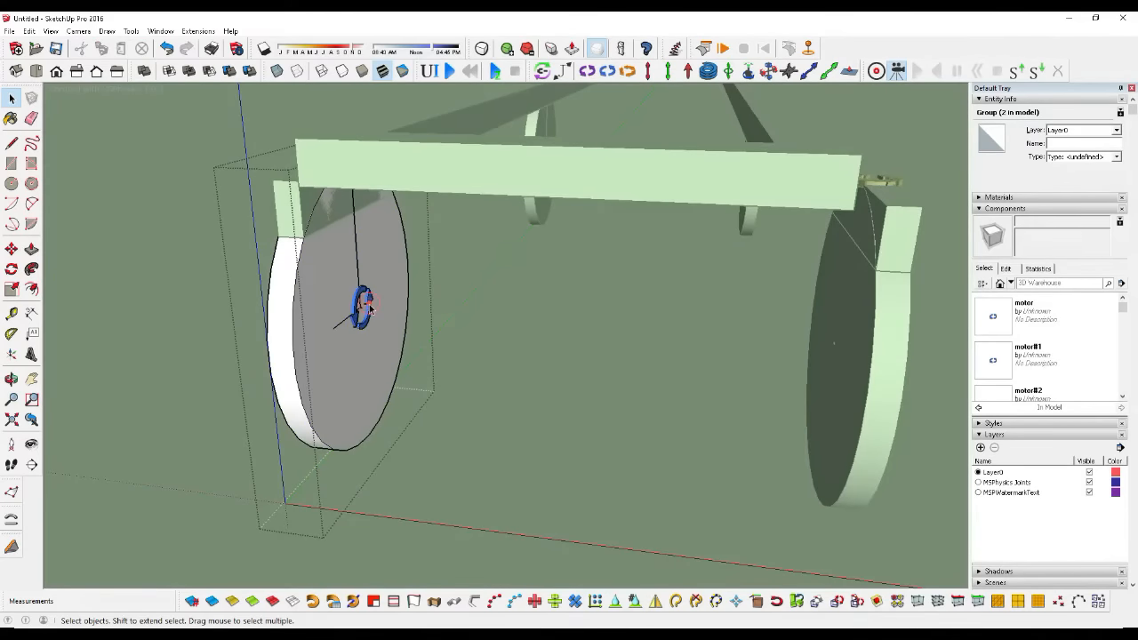
{"action": "key", "text": "Delete"}
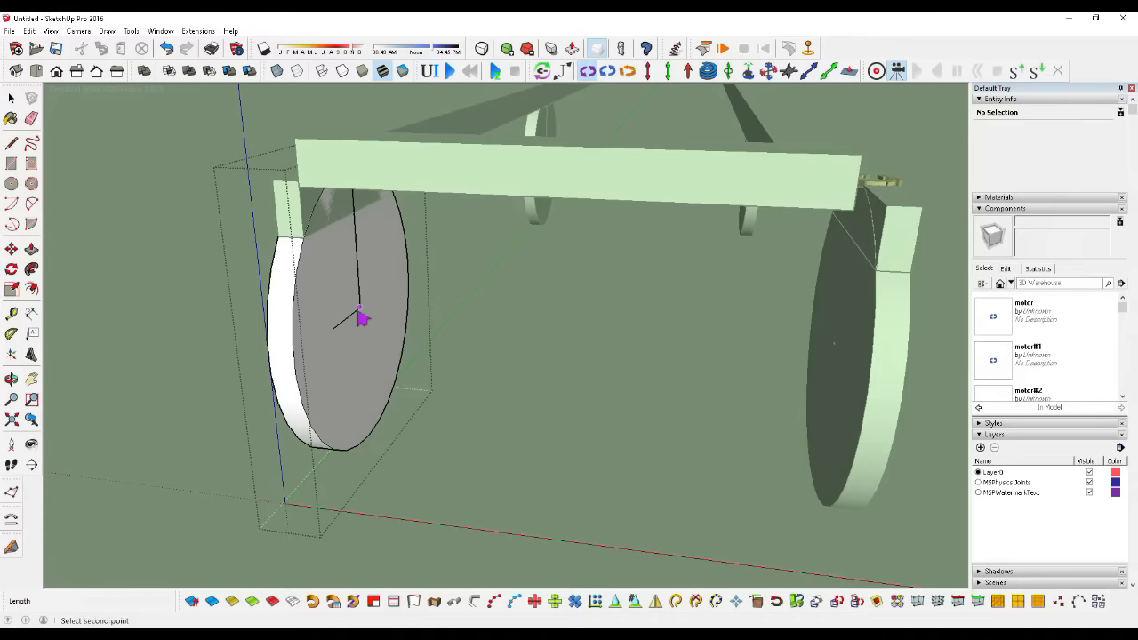
{"action": "left_click", "coordinate": [455, 324]}
Step: Replace the motor joint inside the right front wheel group with a hinge joint at the disc's centre along the red axis
{"action": "scroll", "coordinate": [139, 312], "scroll_direction": "down", "scroll_amount": 5}
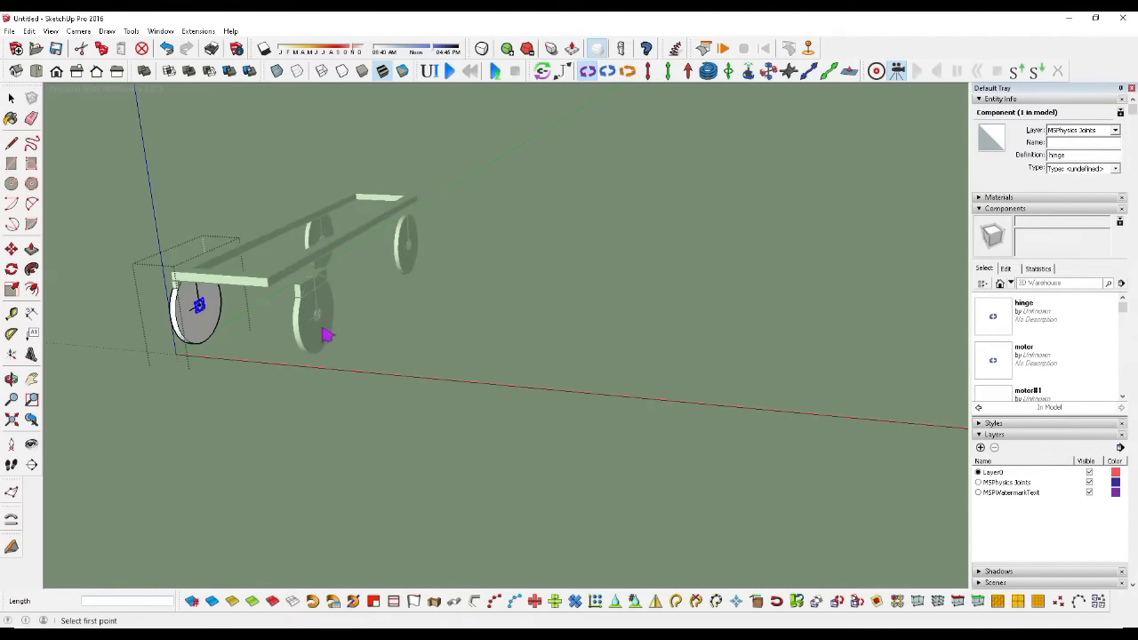
{"action": "scroll", "coordinate": [327, 335], "scroll_direction": "up", "scroll_amount": 5}
{"action": "left_click", "coordinate": [307, 288]}
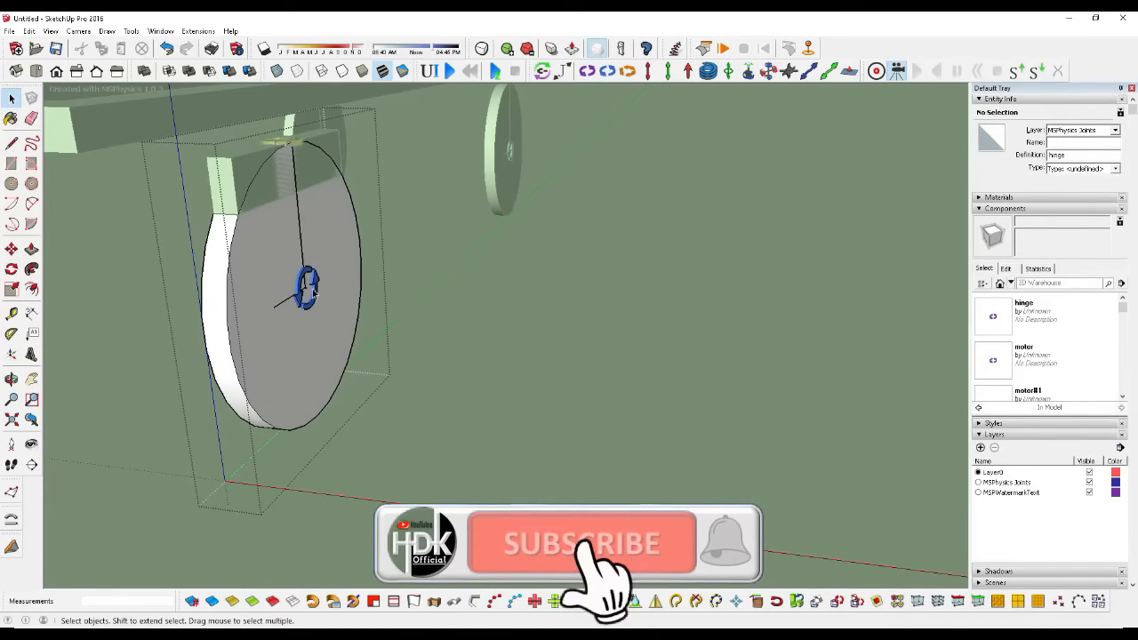
{"action": "key", "text": "Delete"}
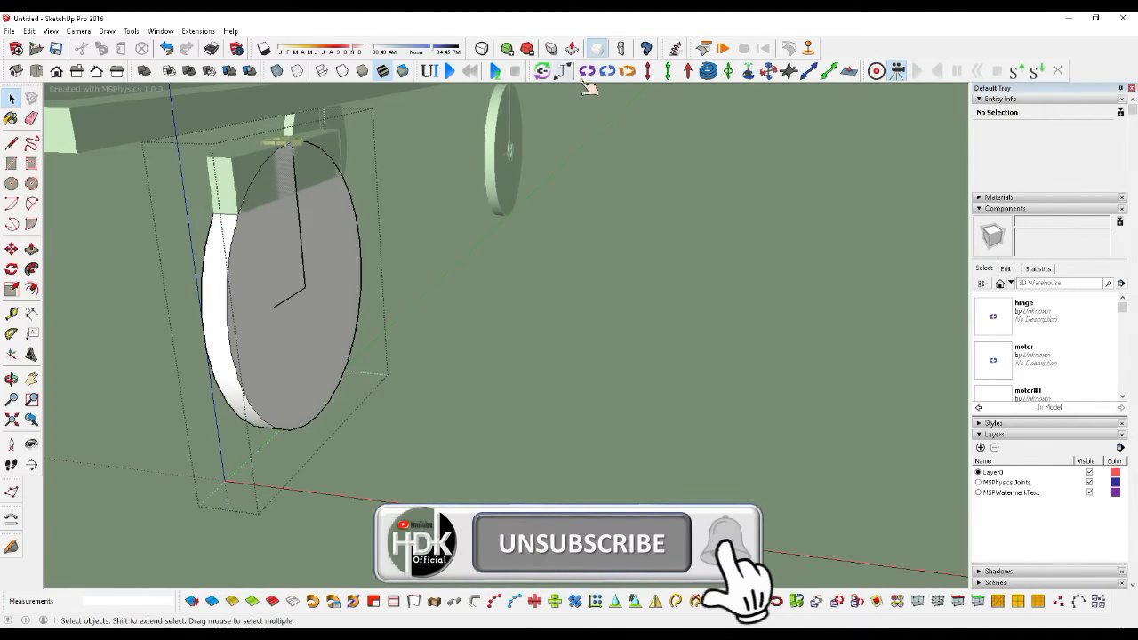
{"action": "left_click", "coordinate": [586, 73]}
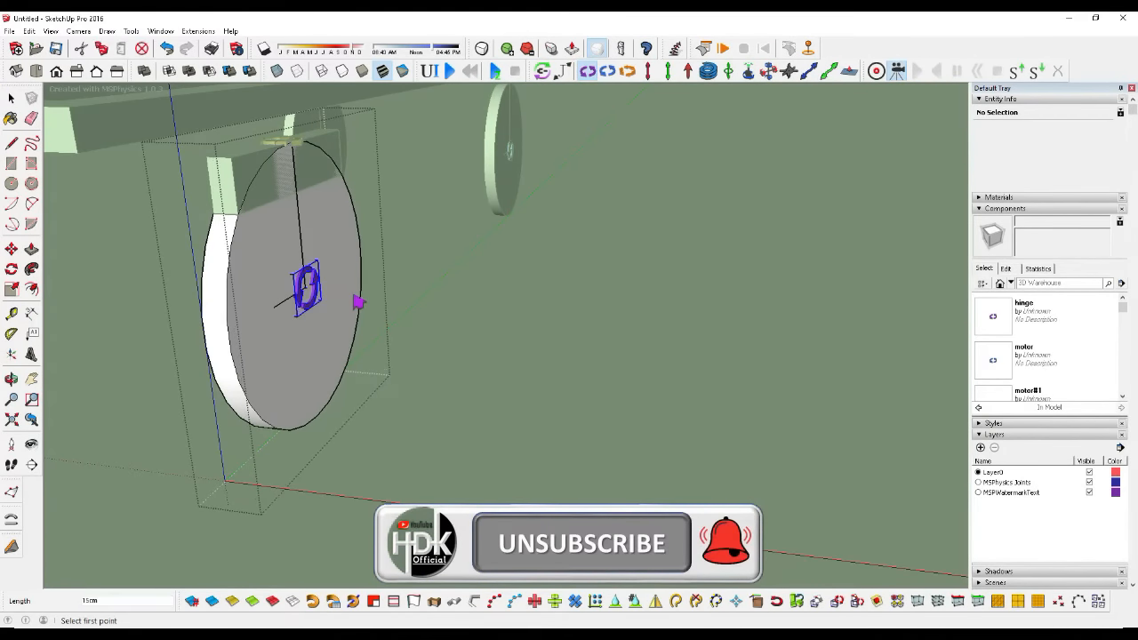
{"action": "left_click", "coordinate": [585, 347]}
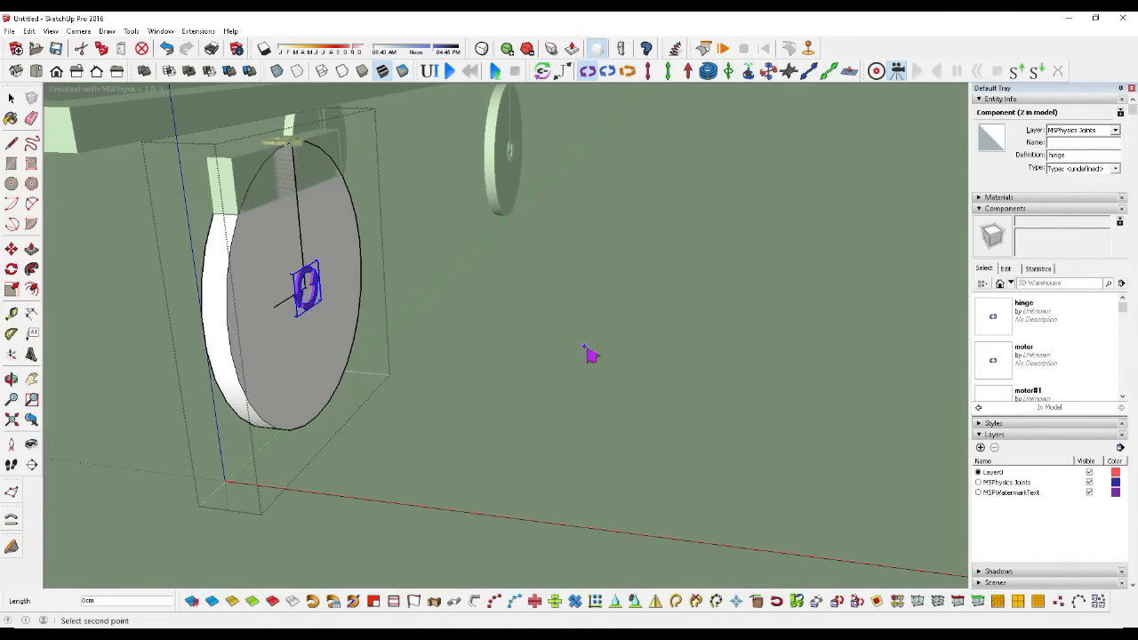
{"action": "scroll", "coordinate": [590, 351], "scroll_direction": "down", "scroll_amount": 8}
{"action": "left_click", "coordinate": [589, 356]}
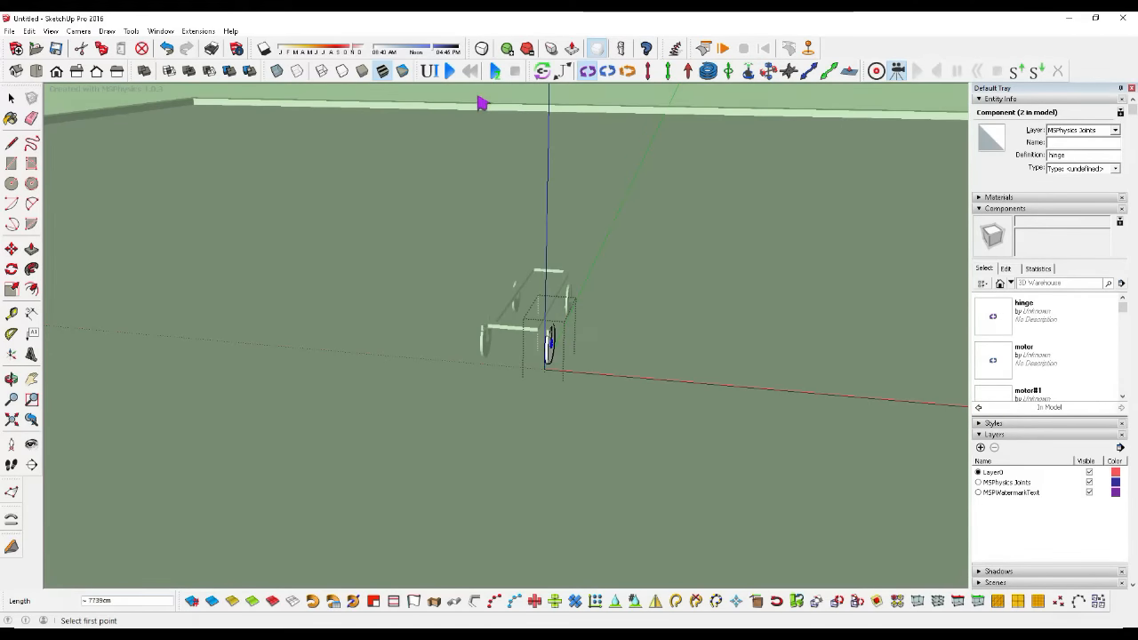
Step: Leave the wheel group and connect the left front servo joint to the rectangular frame with the Joint Connection tool
{"action": "left_click", "coordinate": [11, 97]}
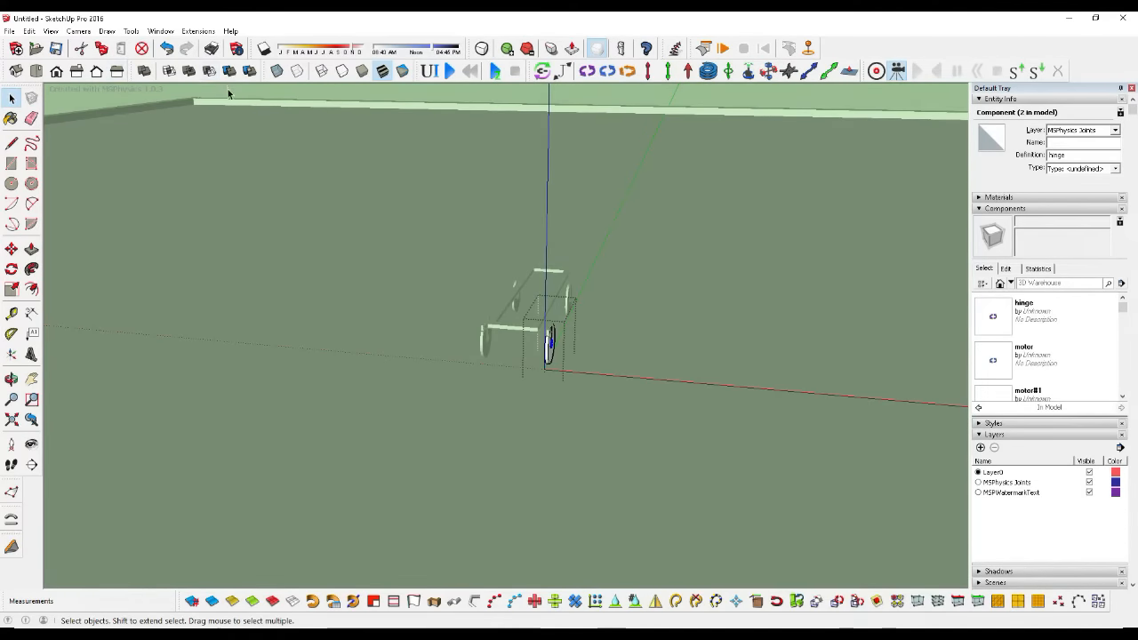
{"action": "left_click", "coordinate": [236, 97]}
{"action": "scroll", "coordinate": [492, 338], "scroll_direction": "up", "scroll_amount": 7}
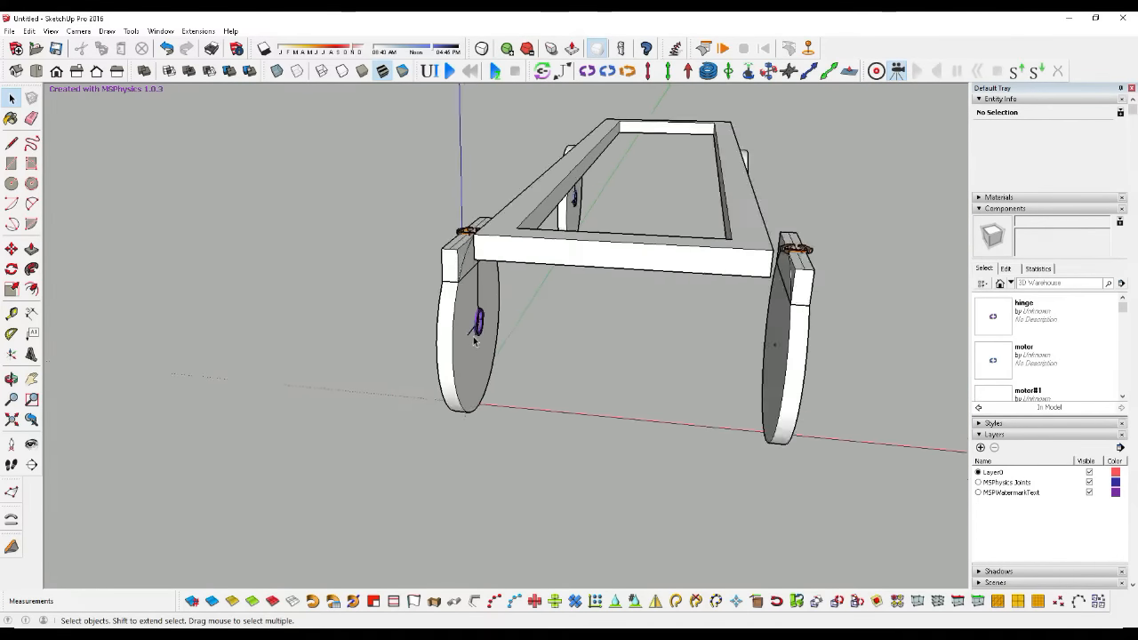
{"action": "left_click", "coordinate": [541, 72]}
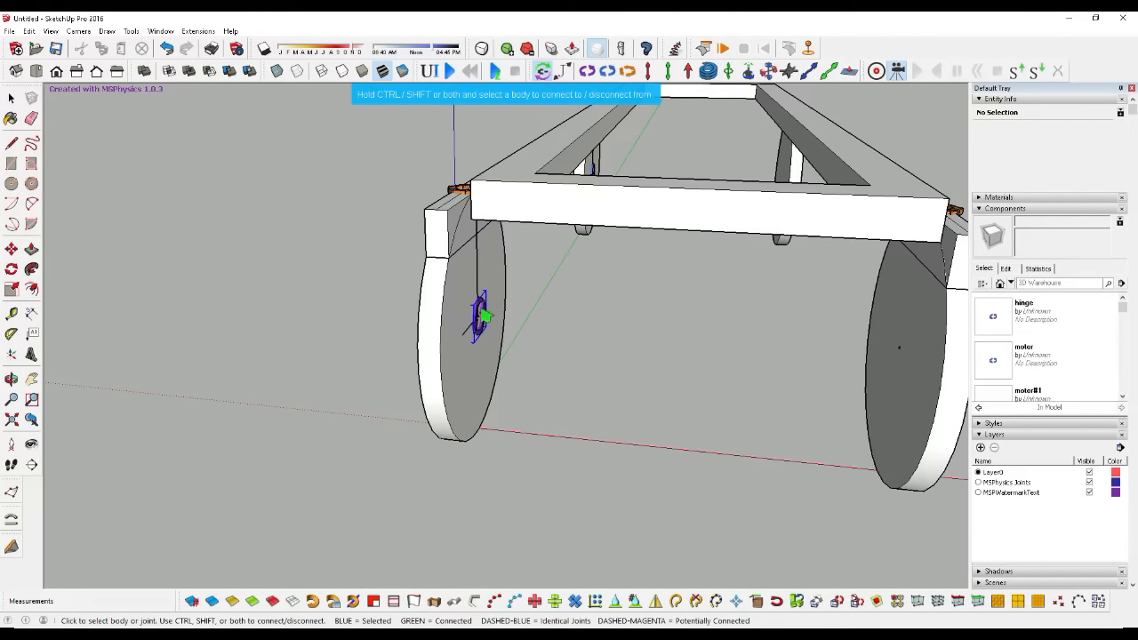
{"action": "left_click", "coordinate": [458, 192]}
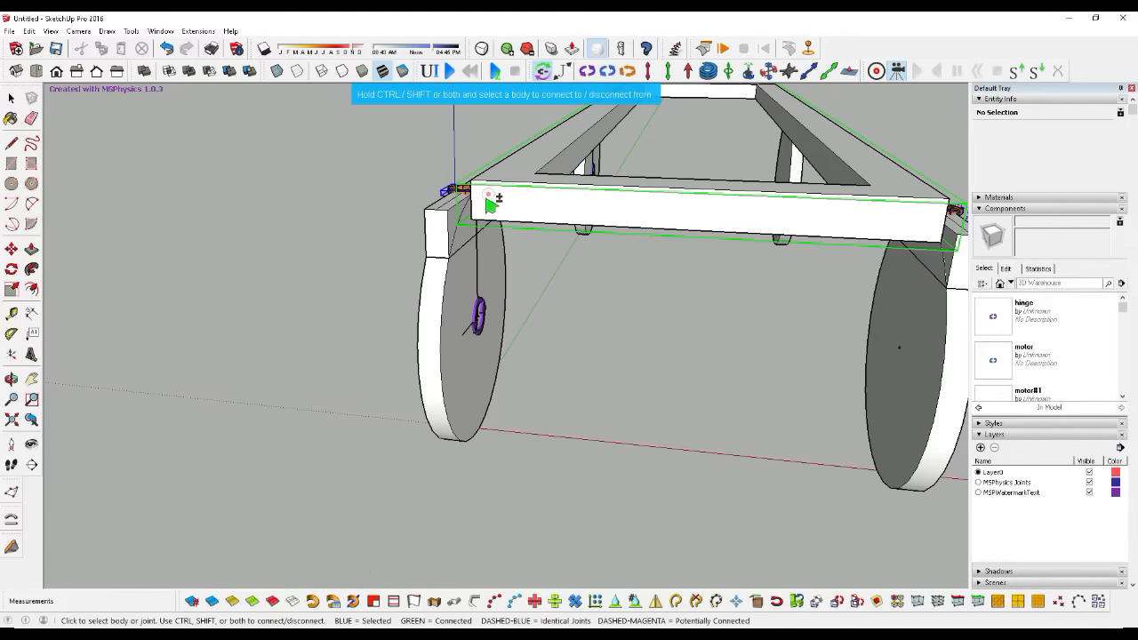
Step: Check the right front wheel's hinge and connect its servo joint to the rectangular frame
{"action": "scroll", "coordinate": [267, 245], "scroll_direction": "down", "scroll_amount": 5}
{"action": "scroll", "coordinate": [440, 290], "scroll_direction": "up", "scroll_amount": 3}
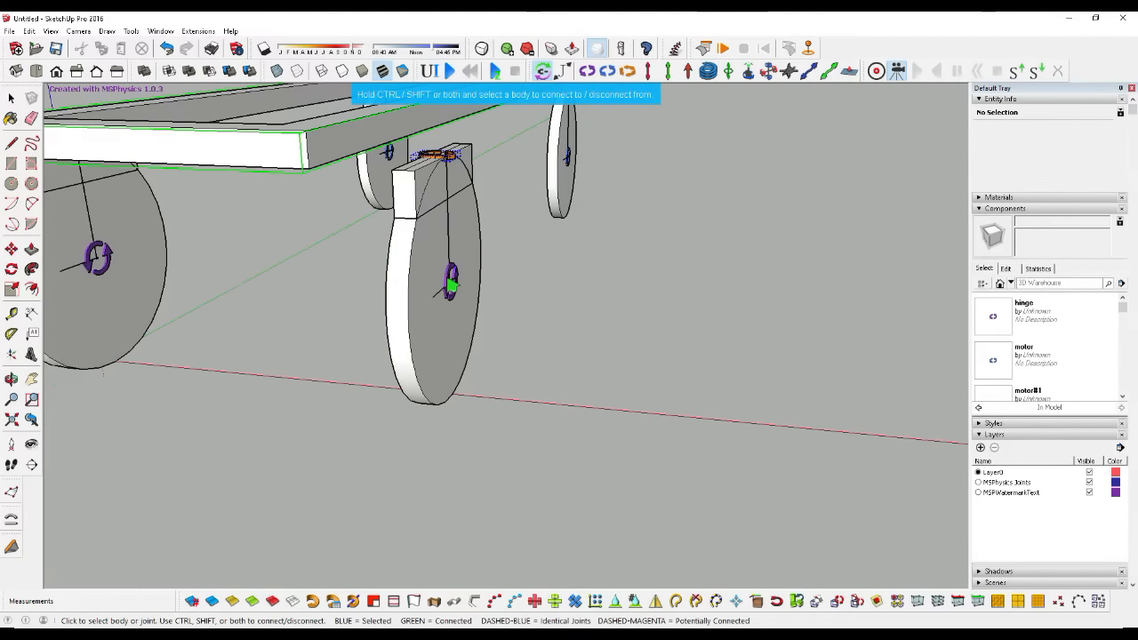
{"action": "left_click", "coordinate": [450, 284]}
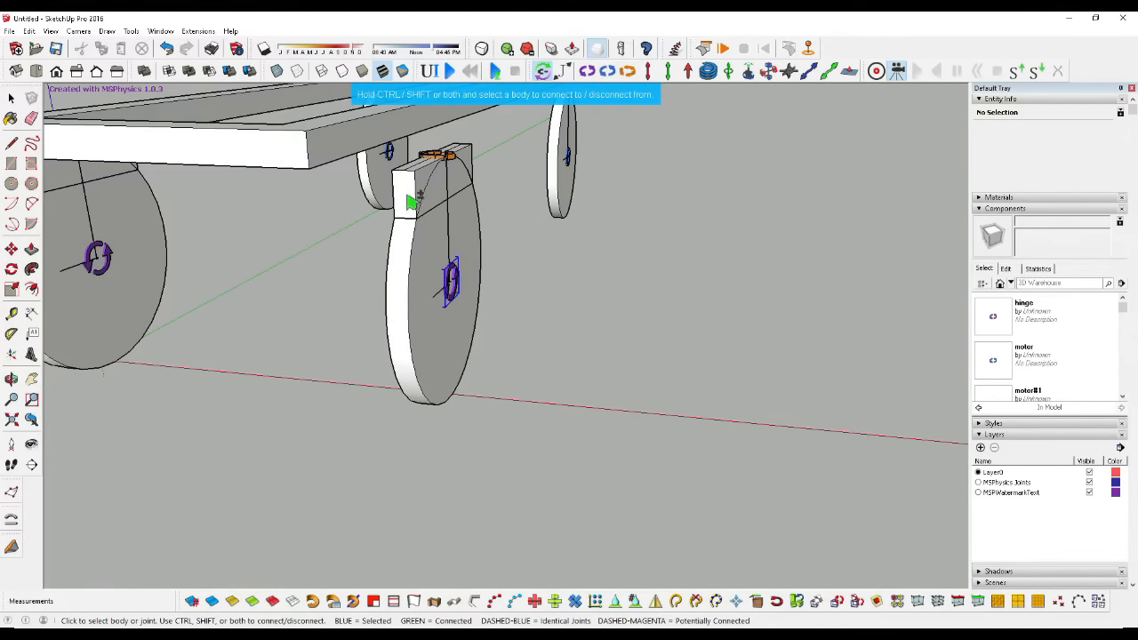
{"action": "left_click", "coordinate": [433, 157]}
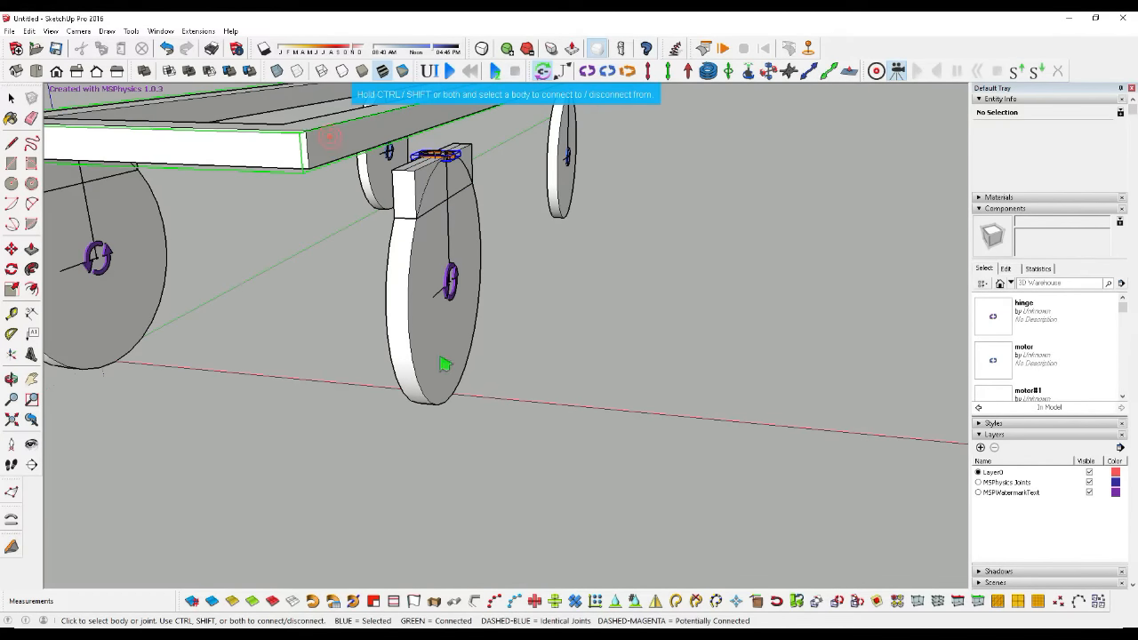
{"action": "scroll", "coordinate": [445, 365], "scroll_direction": "down", "scroll_amount": 5}
{"action": "left_click", "coordinate": [13, 99]}
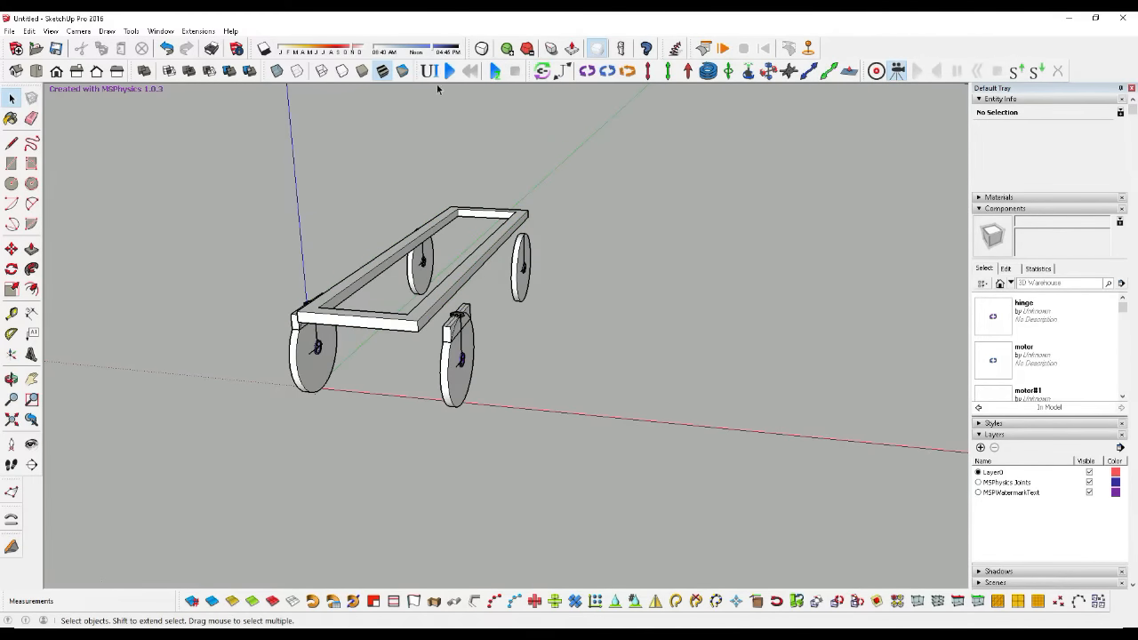
Step: Run the simulation, test the steering by moving the servo control to about -23, and reset the simulation
{"action": "left_click", "coordinate": [450, 71]}
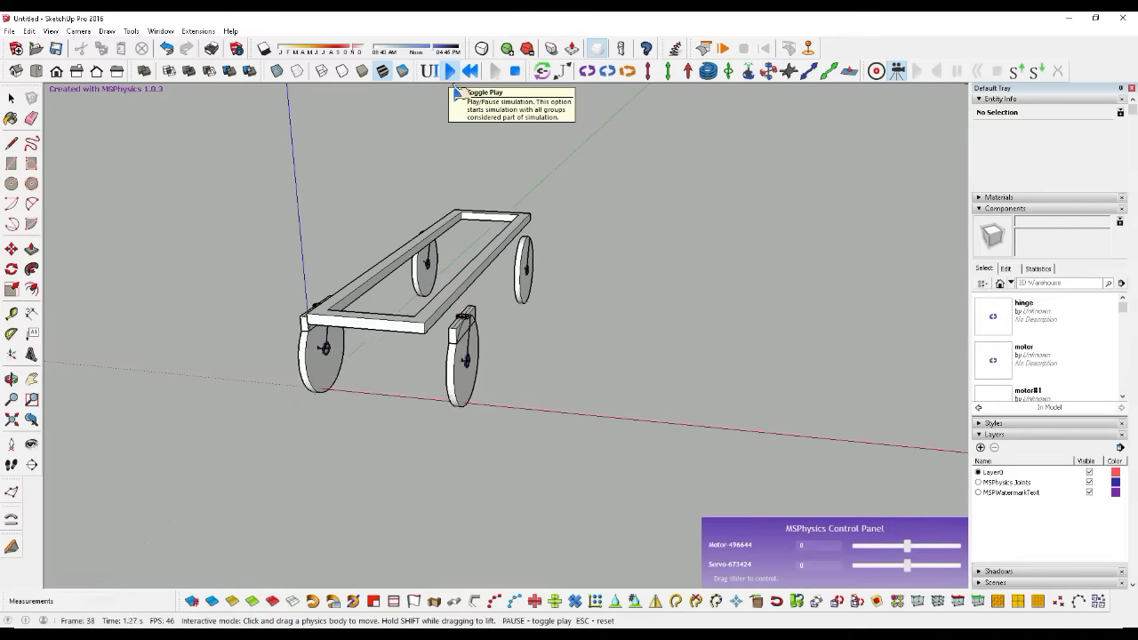
{"action": "scroll", "coordinate": [510, 264], "scroll_direction": "down", "scroll_amount": 5}
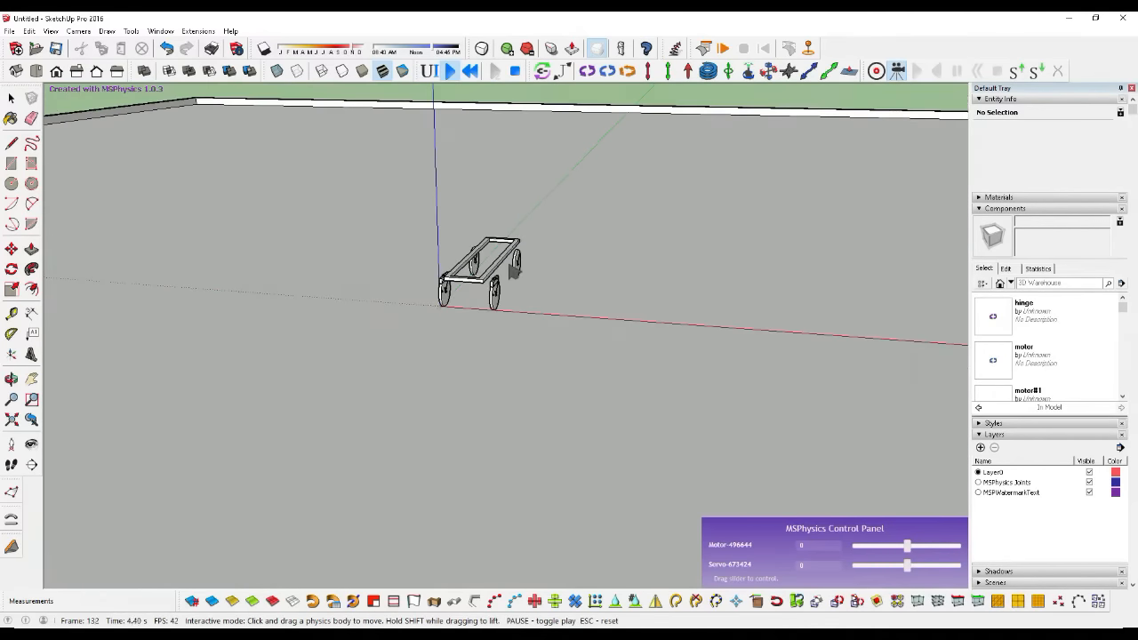
{"action": "scroll", "coordinate": [511, 307], "scroll_direction": "up", "scroll_amount": 3}
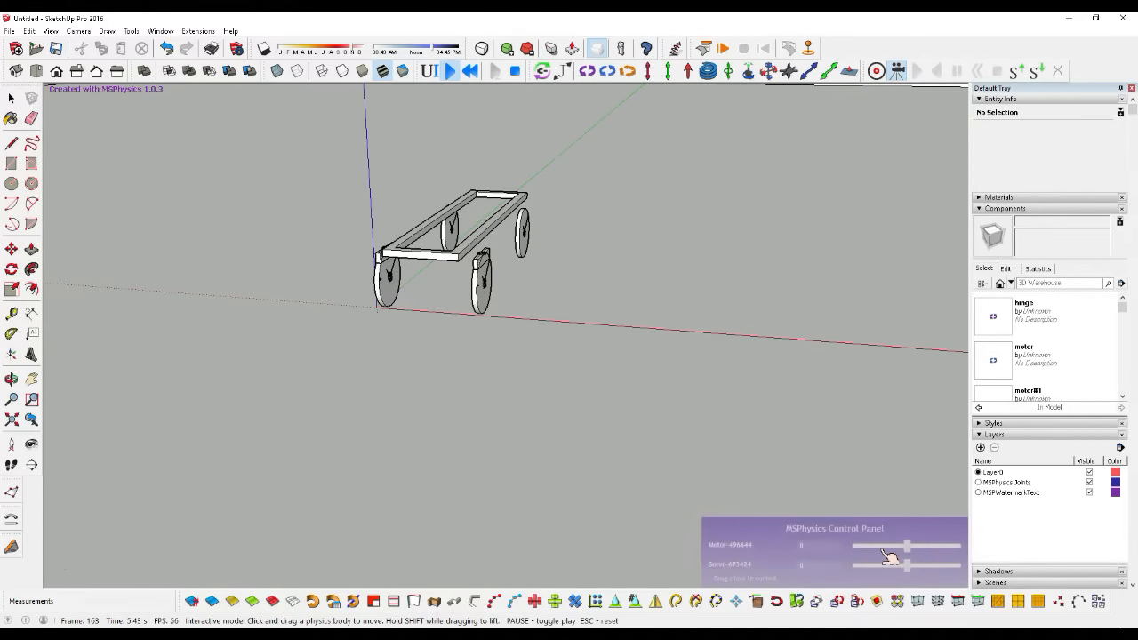
{"action": "left_click_drag", "start_coordinate": [906, 565], "coordinate": [900, 565]}
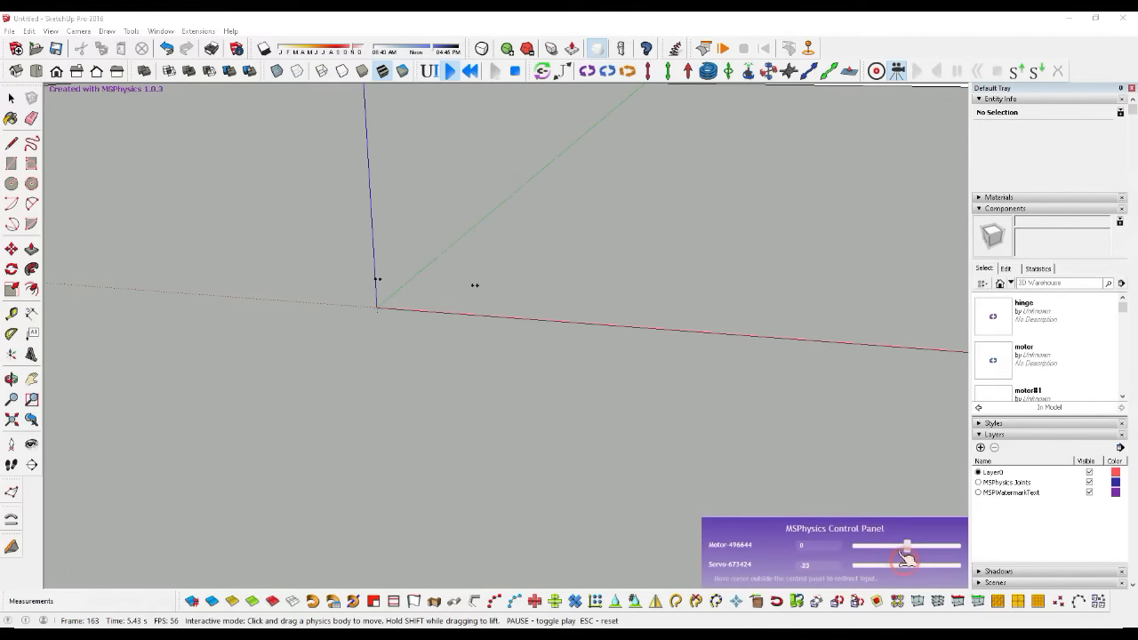
{"action": "key", "text": "Escape"}
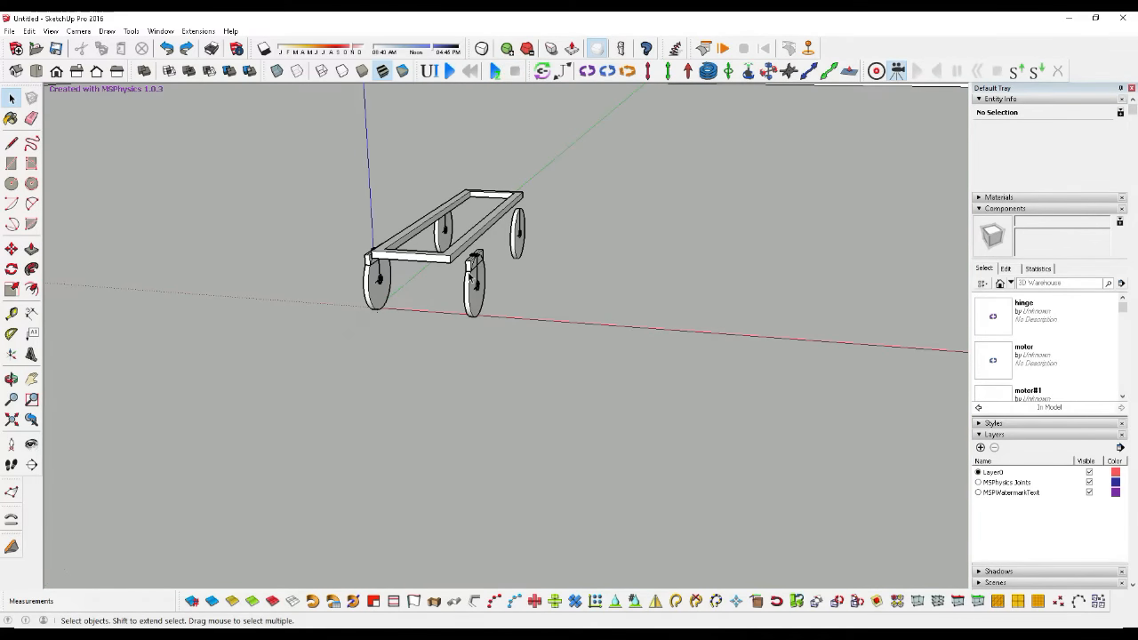
Step: Inspect the right front servo block and try to connect the right rear wheel to the right front servo joint
{"action": "scroll", "coordinate": [469, 276], "scroll_direction": "up", "scroll_amount": 3}
{"action": "left_click", "coordinate": [474, 265]}
{"action": "scroll", "coordinate": [474, 265], "scroll_direction": "up", "scroll_amount": 2}
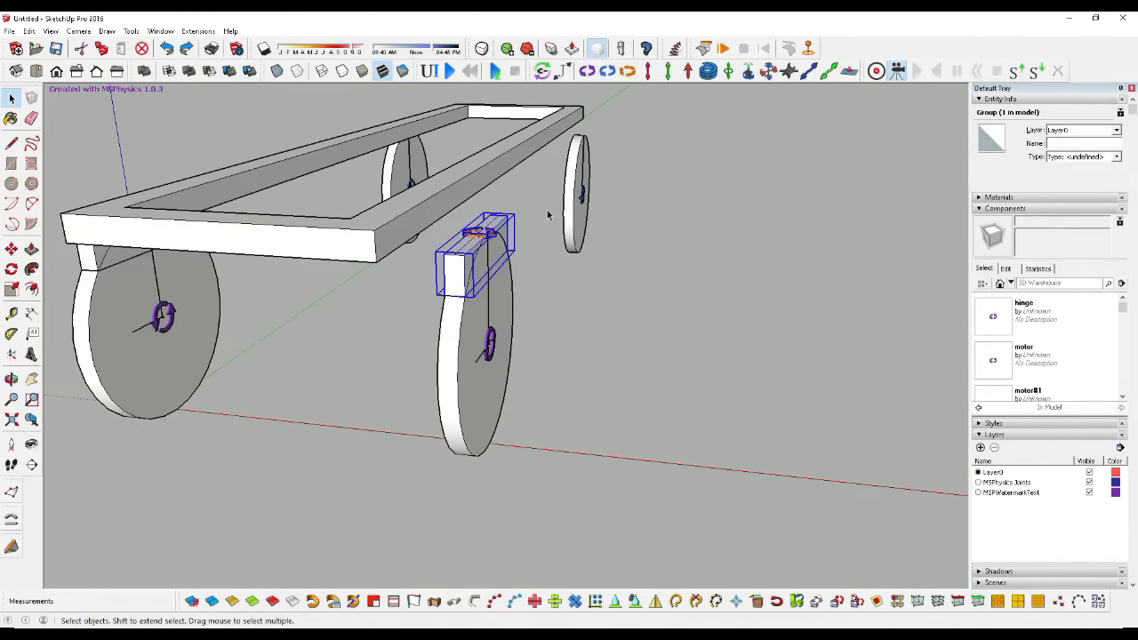
{"action": "scroll", "coordinate": [502, 366], "scroll_direction": "down", "scroll_amount": 1}
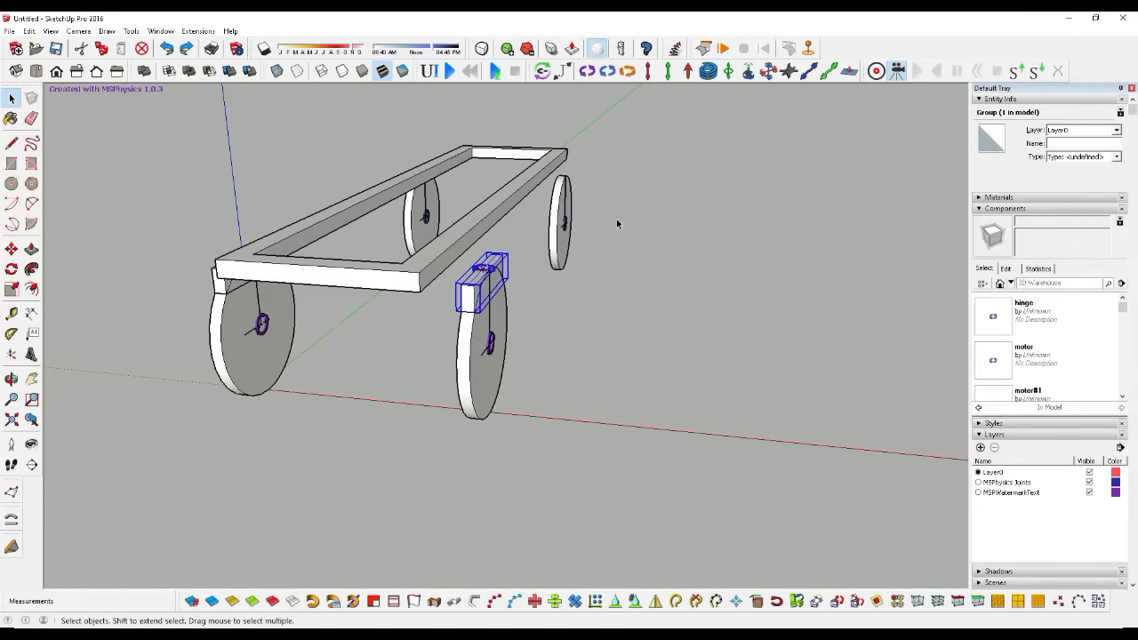
{"action": "left_click", "coordinate": [556, 224]}
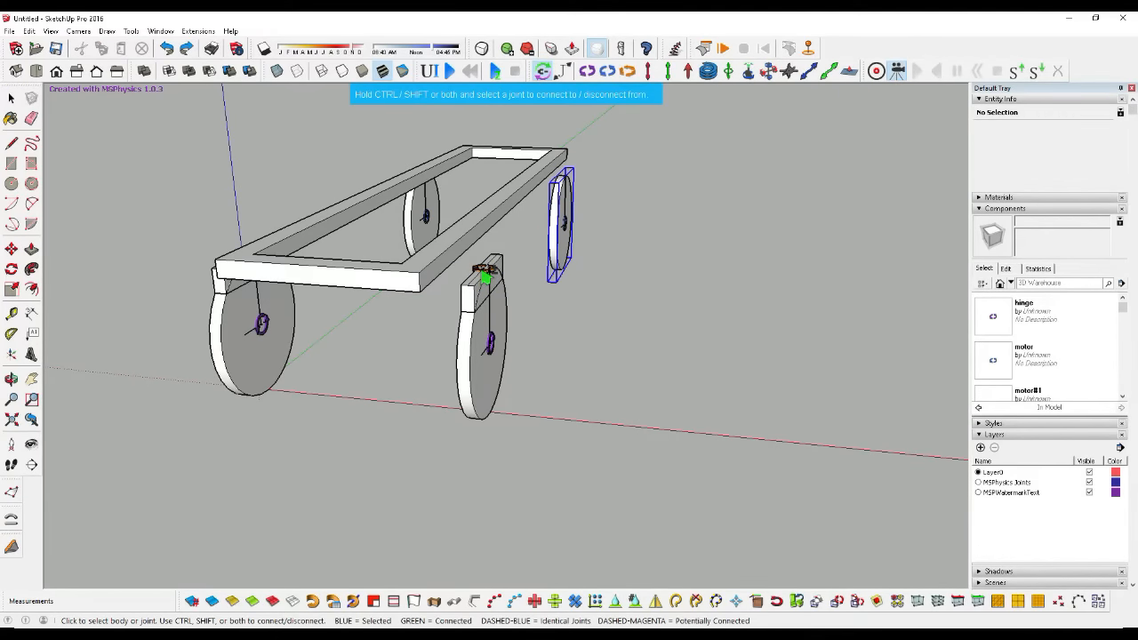
{"action": "left_click", "coordinate": [485, 267]}
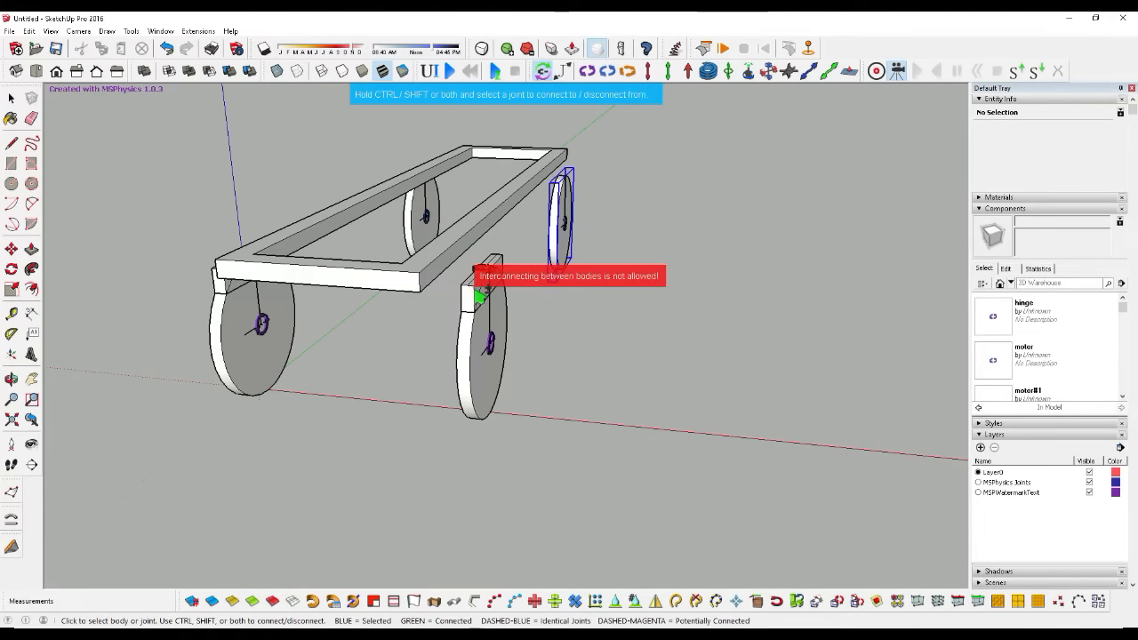
Step: Check the left rear wheel's joint connections and inspect the right rear wheel from the other side of the frame
{"action": "left_click", "coordinate": [425, 215]}
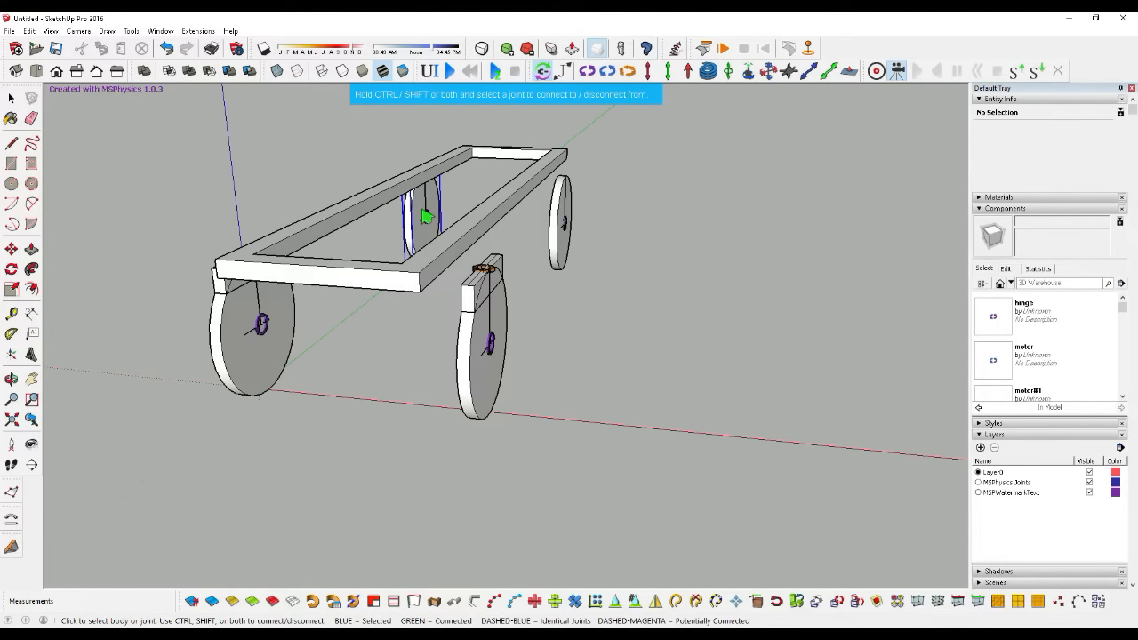
{"action": "scroll", "coordinate": [317, 313], "scroll_direction": "down", "scroll_amount": 3}
{"action": "scroll", "coordinate": [360, 300], "scroll_direction": "up", "scroll_amount": 10}
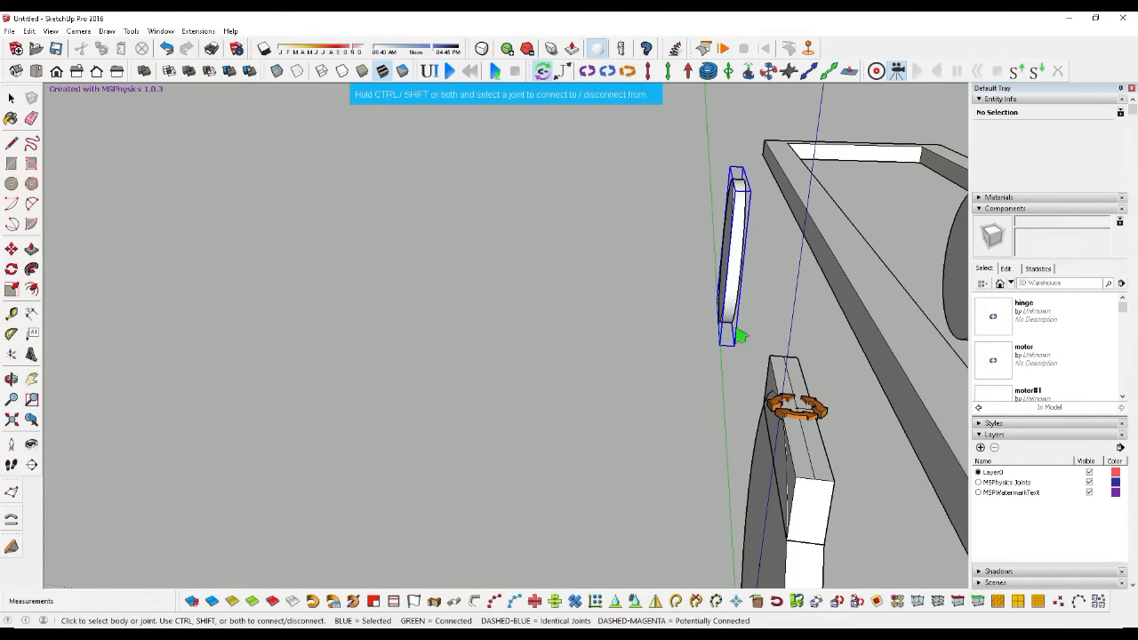
{"action": "scroll", "coordinate": [469, 270], "scroll_direction": "down", "scroll_amount": 3}
{"action": "scroll", "coordinate": [614, 257], "scroll_direction": "up", "scroll_amount": 8}
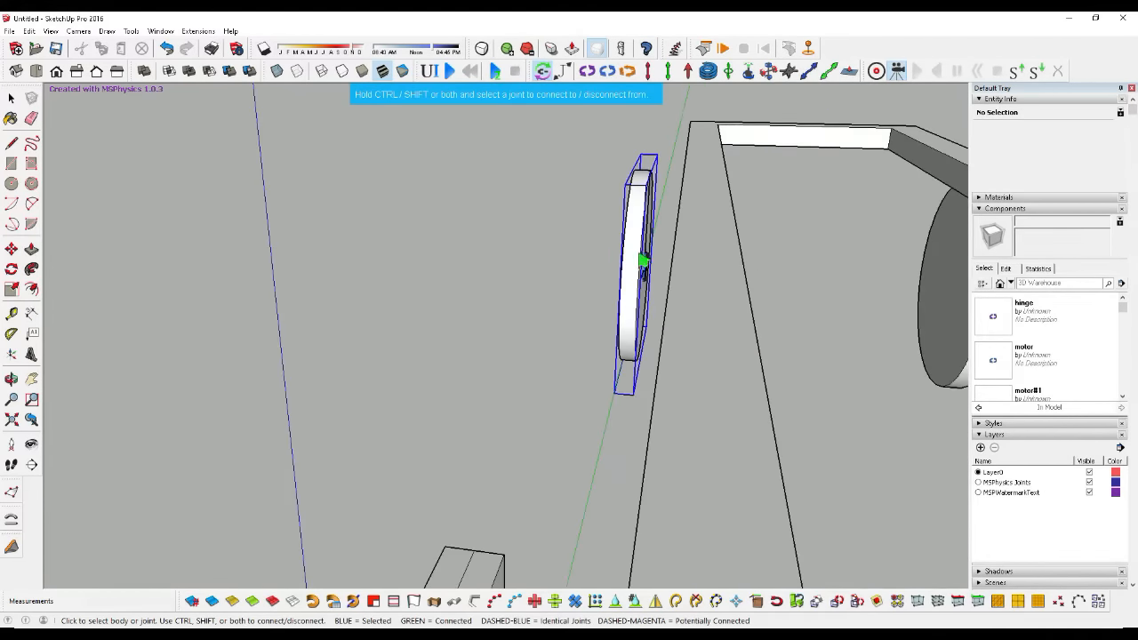
Step: Disconnect the right front servo block from the right rear wheel's motor joint, keeping only the rectangular frame connected
{"action": "left_click", "coordinate": [650, 272]}
{"action": "scroll", "coordinate": [645, 275], "scroll_direction": "down", "scroll_amount": 3}
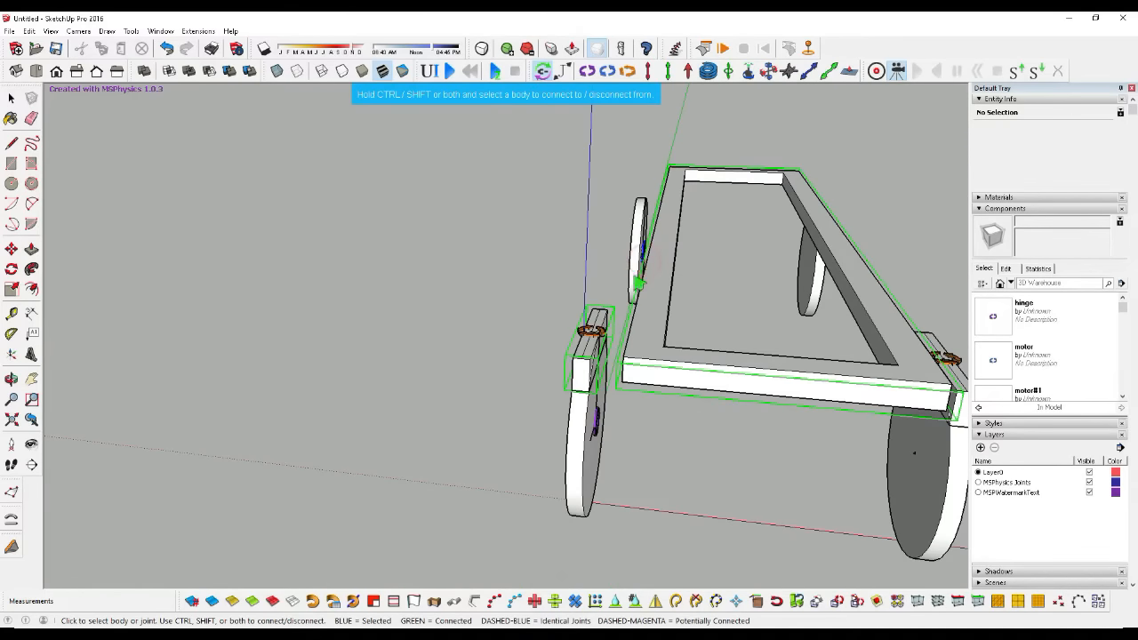
{"action": "scroll", "coordinate": [657, 271], "scroll_direction": "up", "scroll_amount": 8}
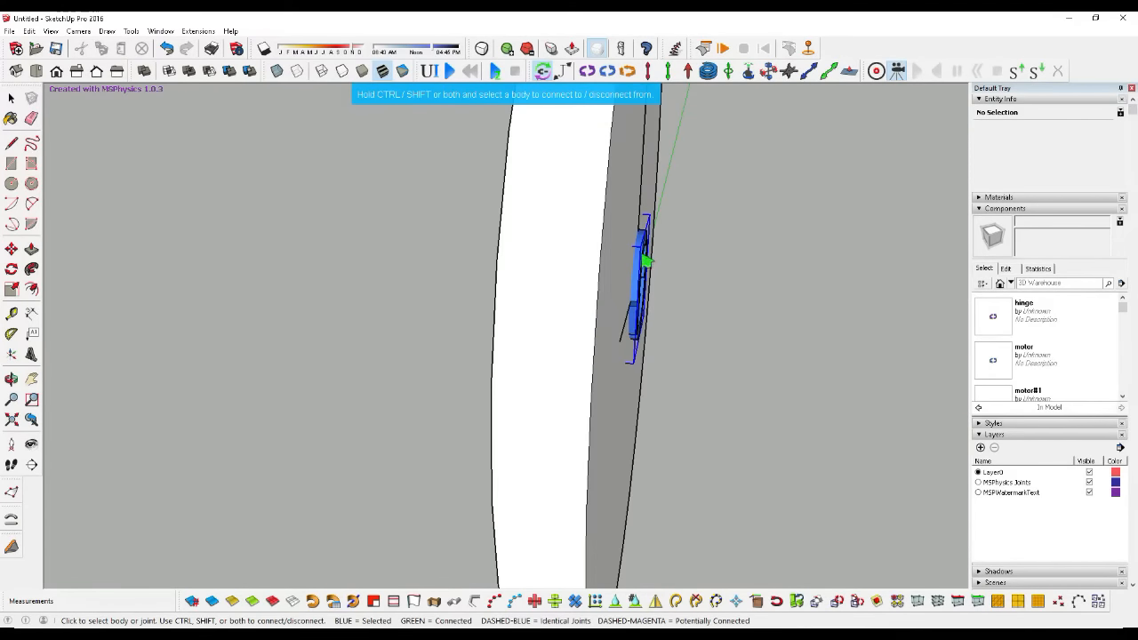
{"action": "scroll", "coordinate": [647, 259], "scroll_direction": "down", "scroll_amount": 3}
{"action": "scroll", "coordinate": [610, 244], "scroll_direction": "up", "scroll_amount": 6}
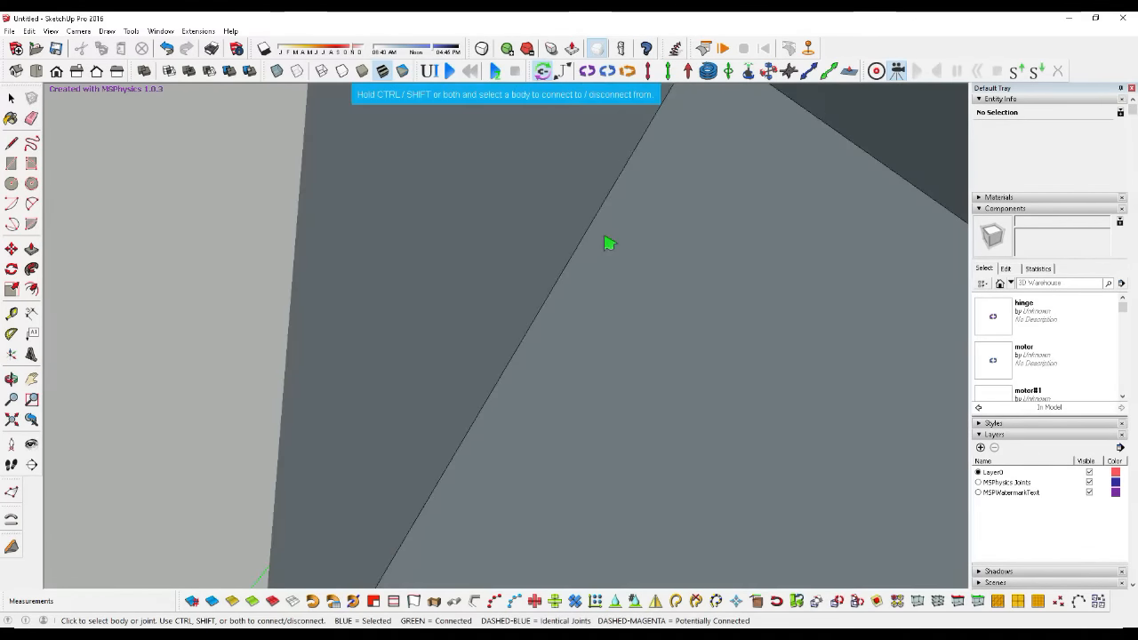
{"action": "scroll", "coordinate": [551, 240], "scroll_direction": "up", "scroll_amount": 3}
{"action": "scroll", "coordinate": [602, 245], "scroll_direction": "down", "scroll_amount": 5}
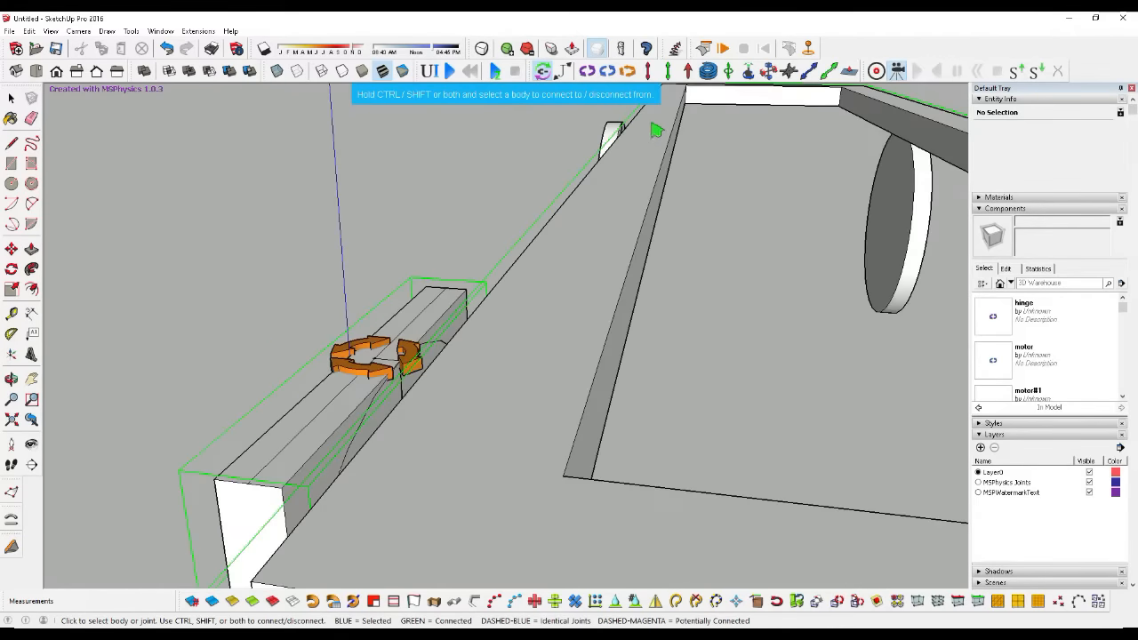
{"action": "scroll", "coordinate": [562, 227], "scroll_direction": "up", "scroll_amount": 5}
{"action": "scroll", "coordinate": [562, 227], "scroll_direction": "down", "scroll_amount": 4}
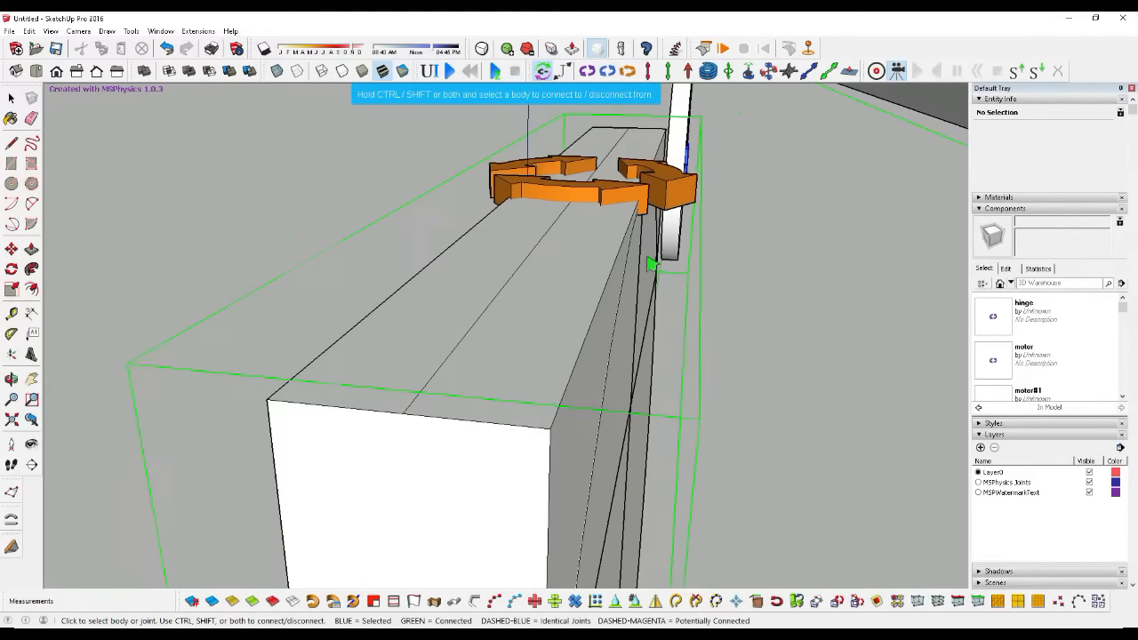
{"action": "scroll", "coordinate": [425, 283], "scroll_direction": "down", "scroll_amount": 6}
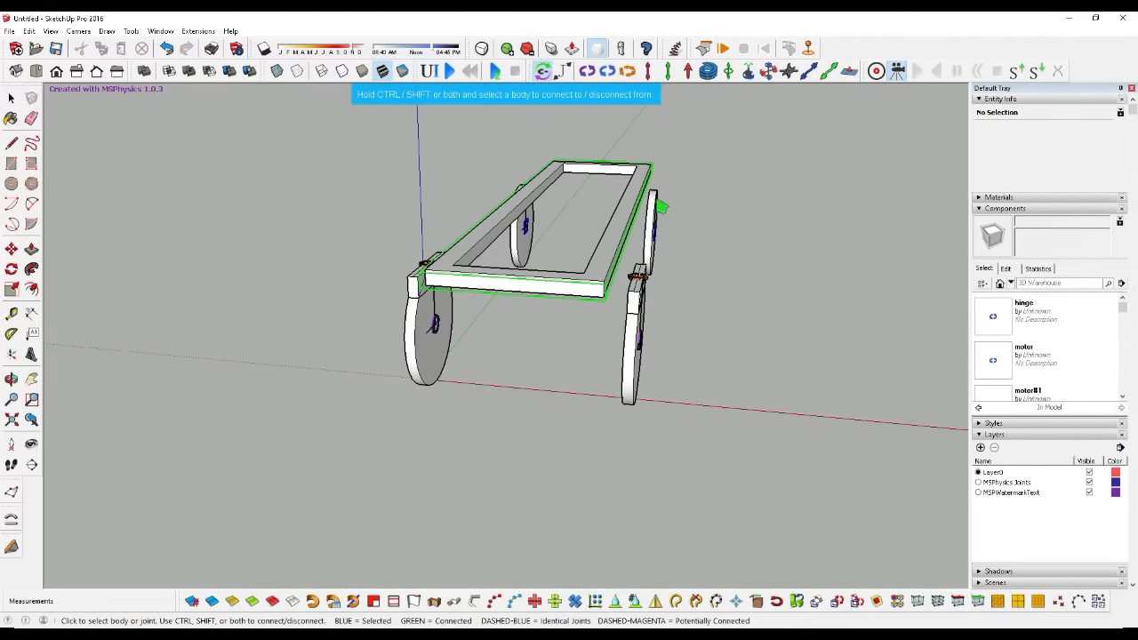
Step: Check the connections of the right rear wheel body and of the rear motor joint to the rectangular frame
{"action": "left_click", "coordinate": [658, 238]}
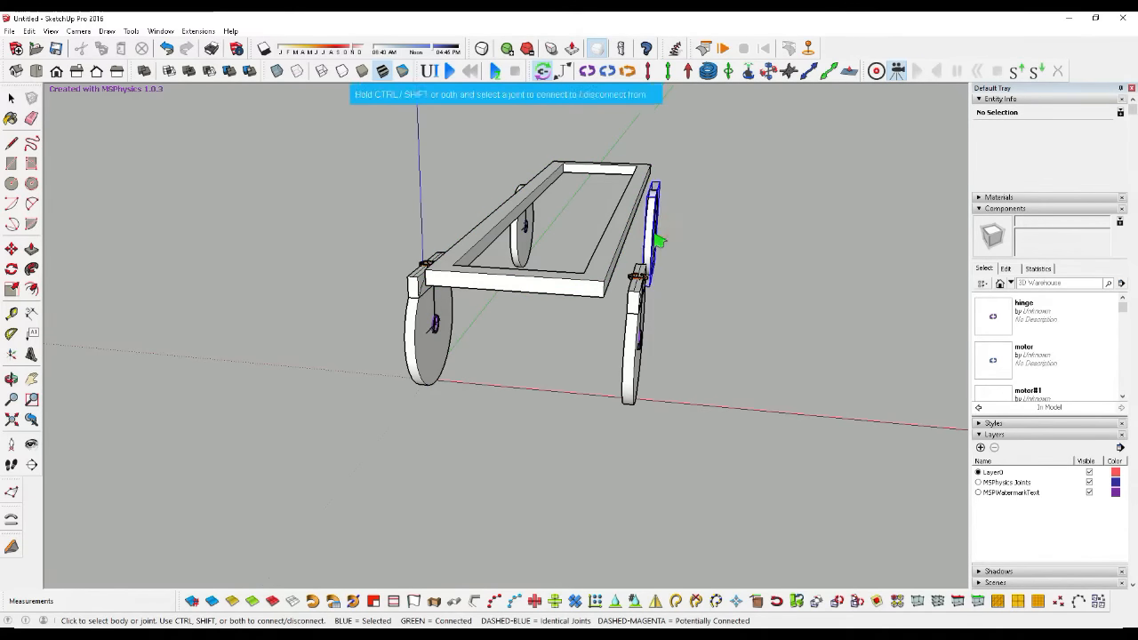
{"action": "left_click", "coordinate": [658, 238]}
{"action": "scroll", "coordinate": [654, 240], "scroll_direction": "up", "scroll_amount": 5}
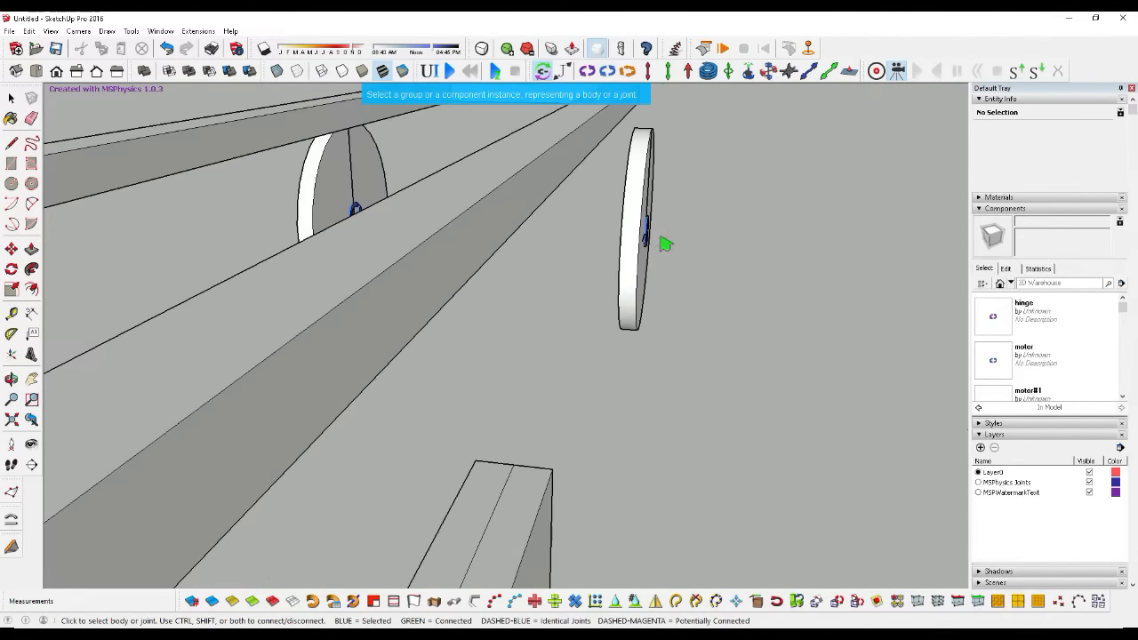
{"action": "scroll", "coordinate": [650, 235], "scroll_direction": "down", "scroll_amount": 5}
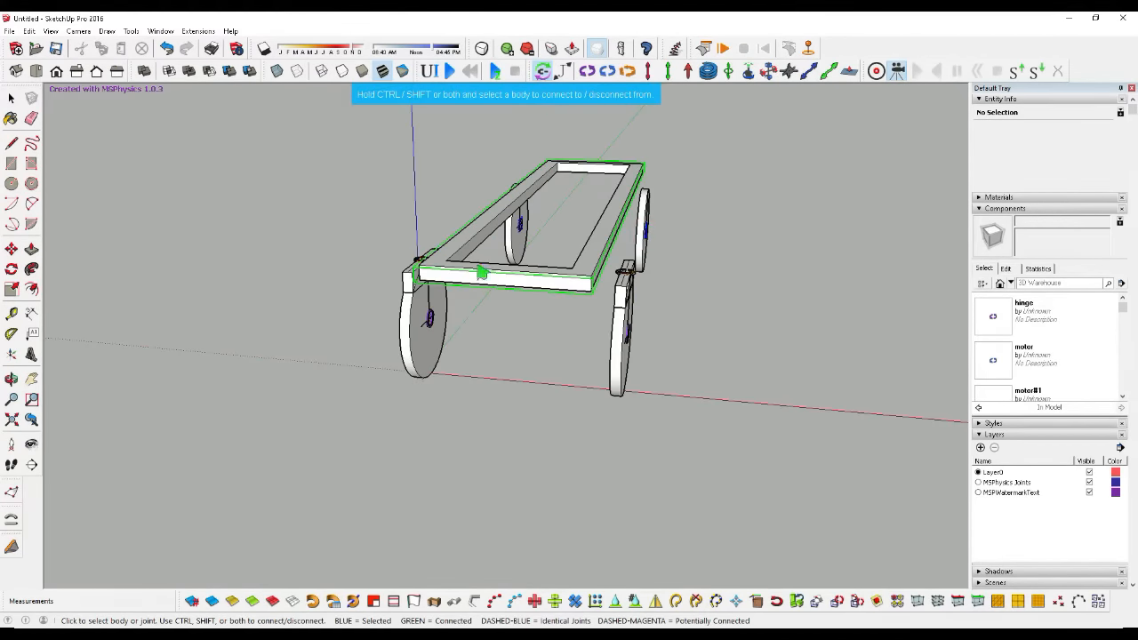
{"action": "scroll", "coordinate": [481, 273], "scroll_direction": "up", "scroll_amount": 2}
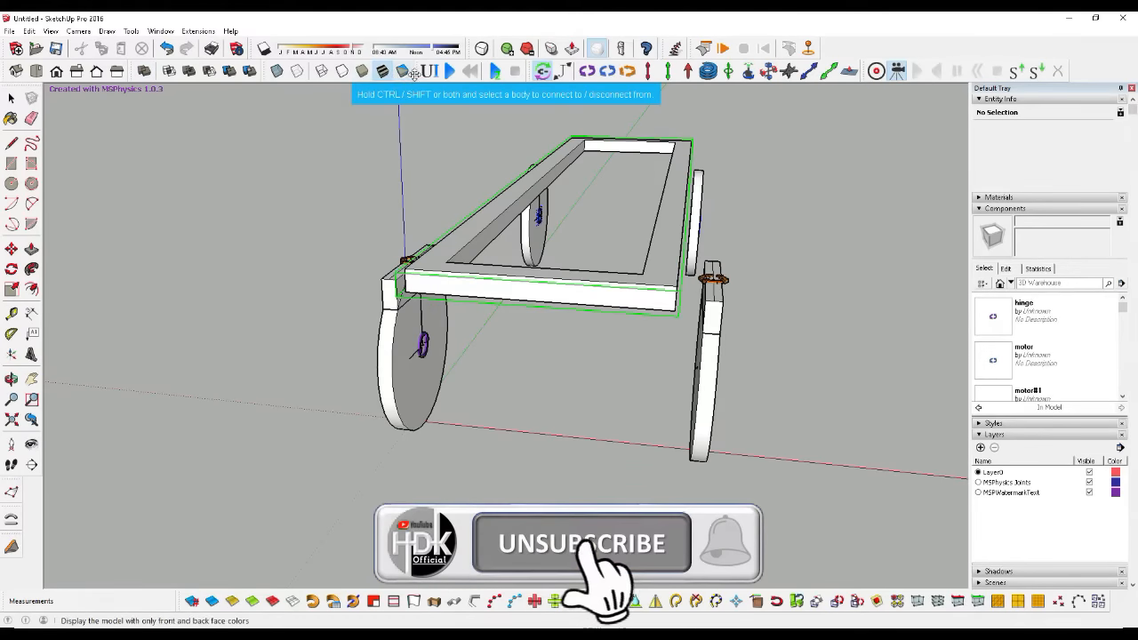
Step: Run the simulation and test the front wheel steering with the servo control at about -13 and -7
{"action": "left_click", "coordinate": [449, 72]}
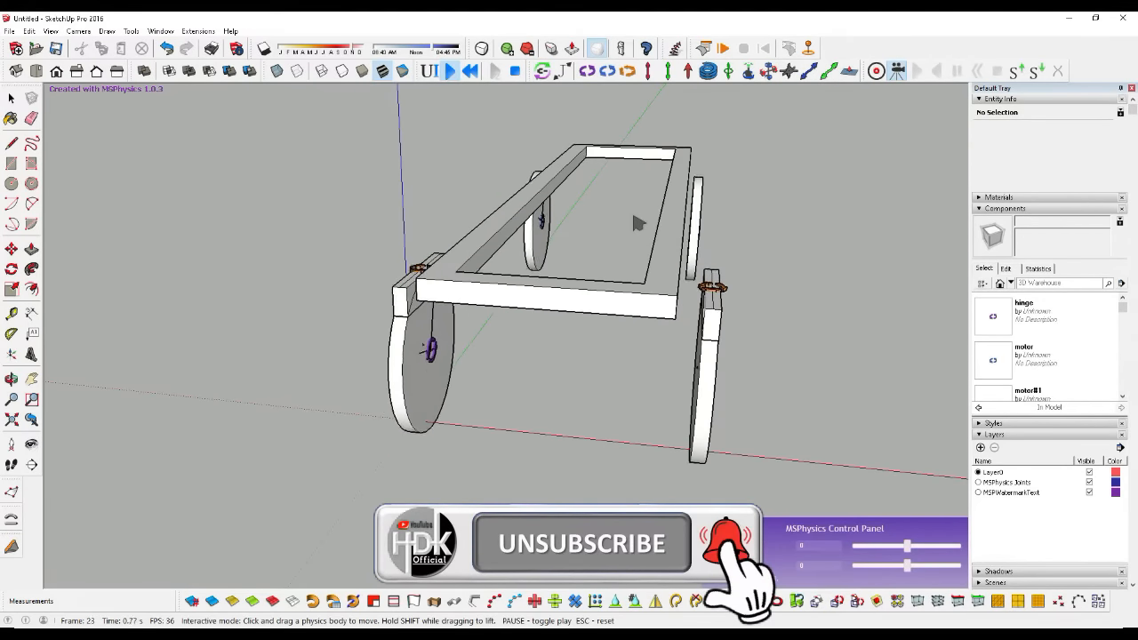
{"action": "scroll", "coordinate": [636, 222], "scroll_direction": "down", "scroll_amount": 4}
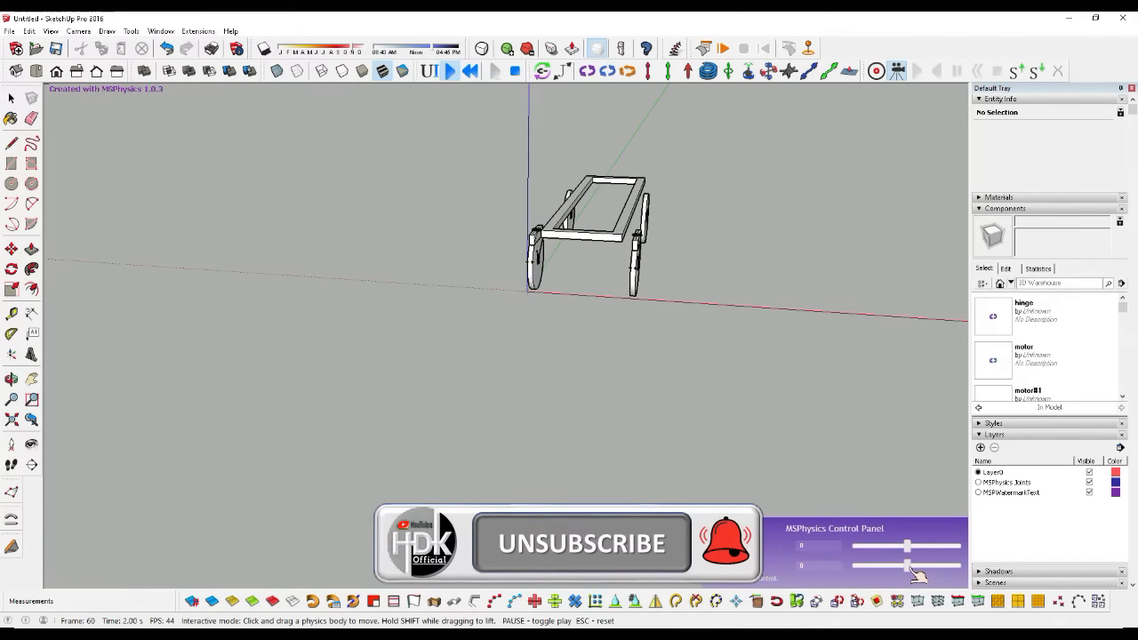
{"action": "mouse_move", "coordinate": [909, 567]}
{"action": "left_mouse_down"}
{"action": "mouse_move", "coordinate": [886, 566]}
{"action": "mouse_move", "coordinate": [1015, 558]}
{"action": "mouse_move", "coordinate": [836, 547]}
{"action": "mouse_move", "coordinate": [897, 551]}
{"action": "left_mouse_up"}
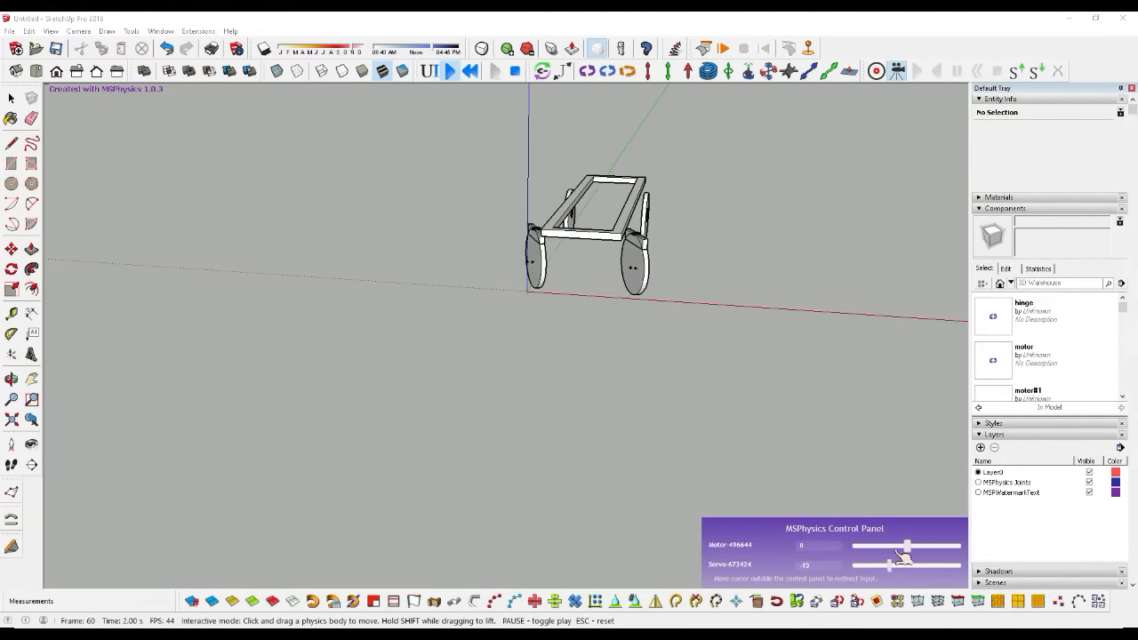
{"action": "scroll", "coordinate": [534, 347], "scroll_direction": "down", "scroll_amount": 5}
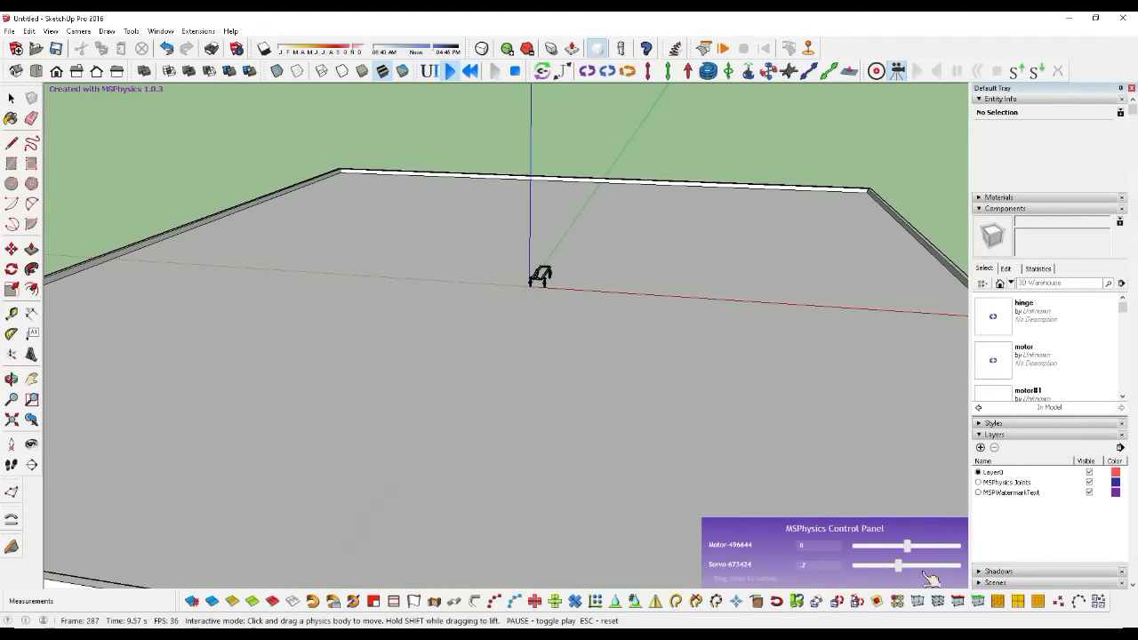
Step: Drive the vehicle with the motor control at -1, steer it with the servo at 32, 40 and about -10, and reset the simulation
{"action": "left_click_drag", "start_coordinate": [907, 548], "coordinate": [952, 546]}
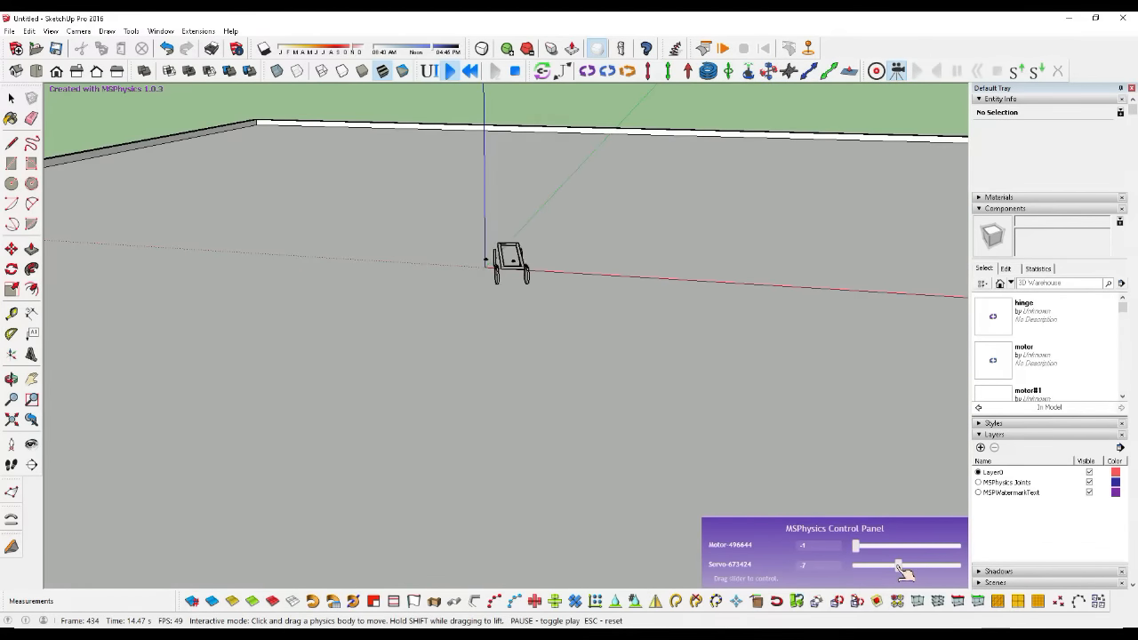
{"action": "left_click_drag", "start_coordinate": [904, 573], "coordinate": [953, 572]}
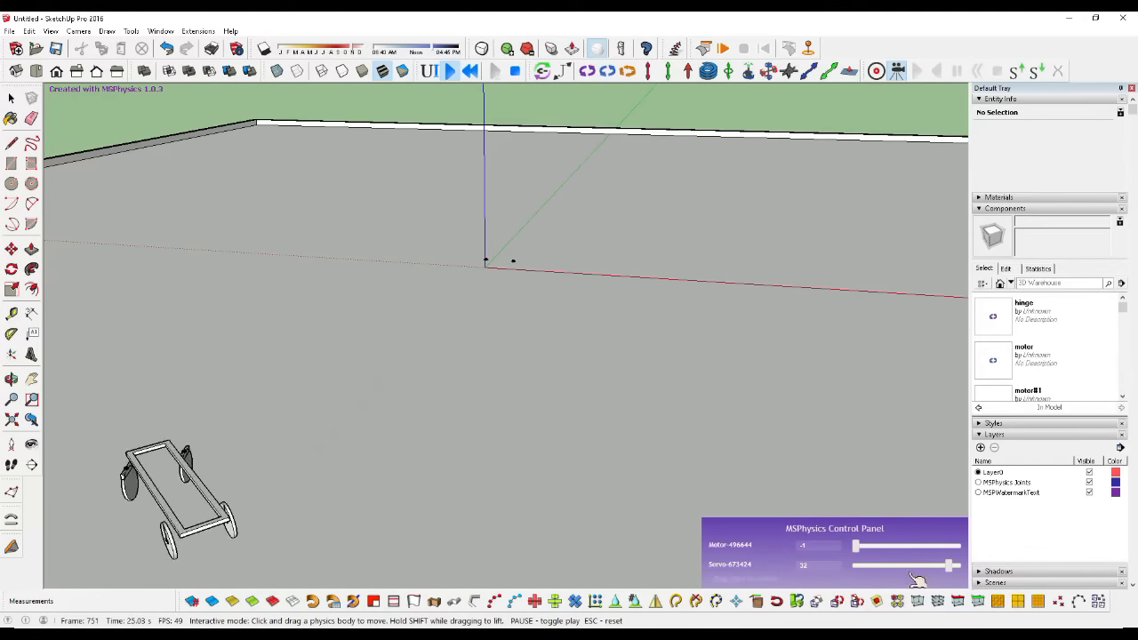
{"action": "left_click_drag", "start_coordinate": [949, 566], "coordinate": [922, 566]}
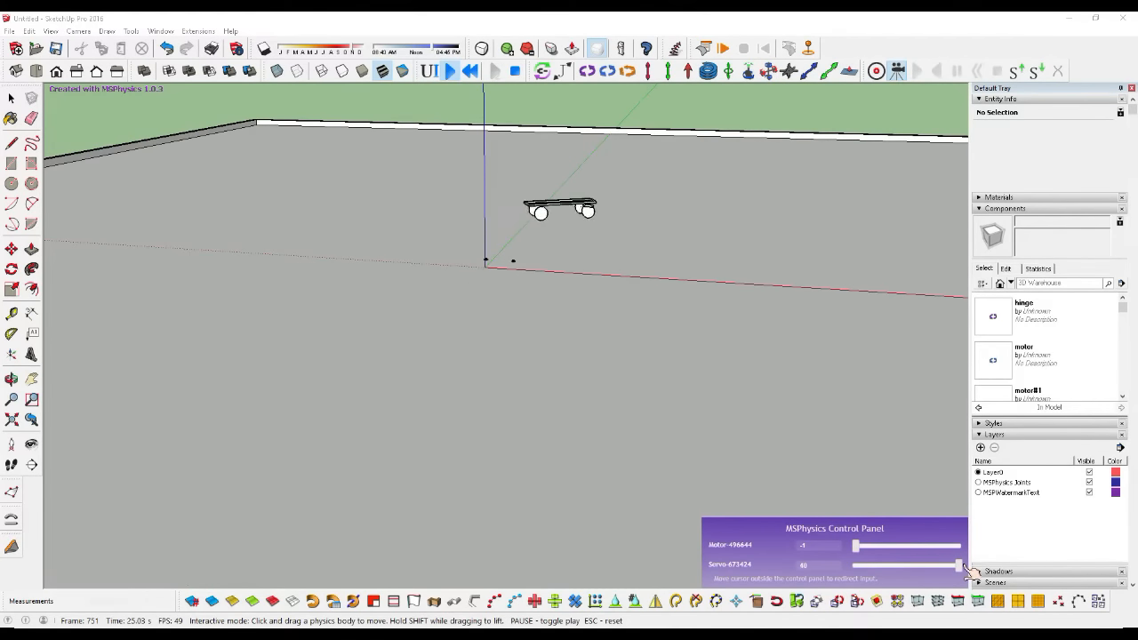
{"action": "left_click_drag", "start_coordinate": [965, 566], "coordinate": [899, 564]}
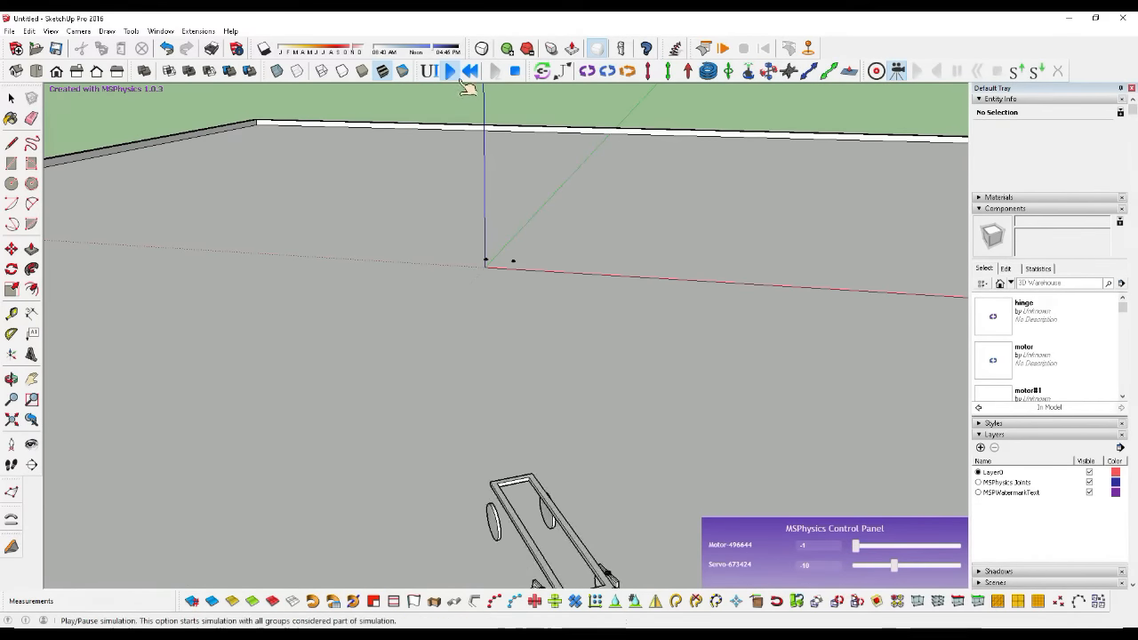
{"action": "left_click", "coordinate": [471, 75]}
Step: Select the large ground group and open the list of component collections
{"action": "scroll", "coordinate": [507, 400], "scroll_direction": "down", "scroll_amount": 5}
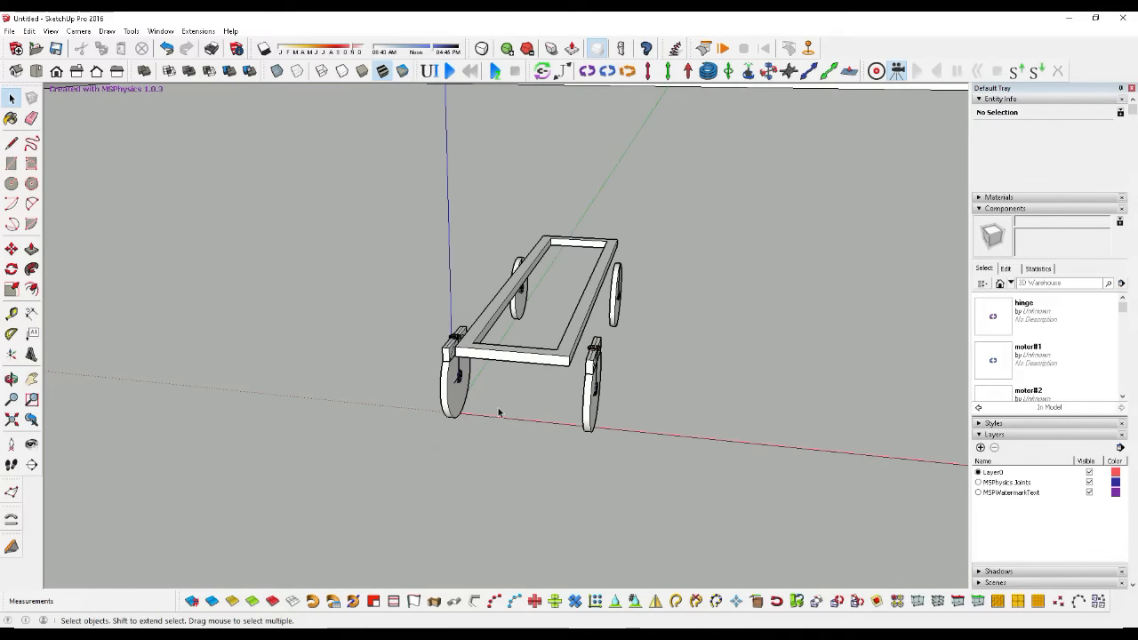
{"action": "left_click_drag", "start_coordinate": [389, 157], "coordinate": [334, 341]}
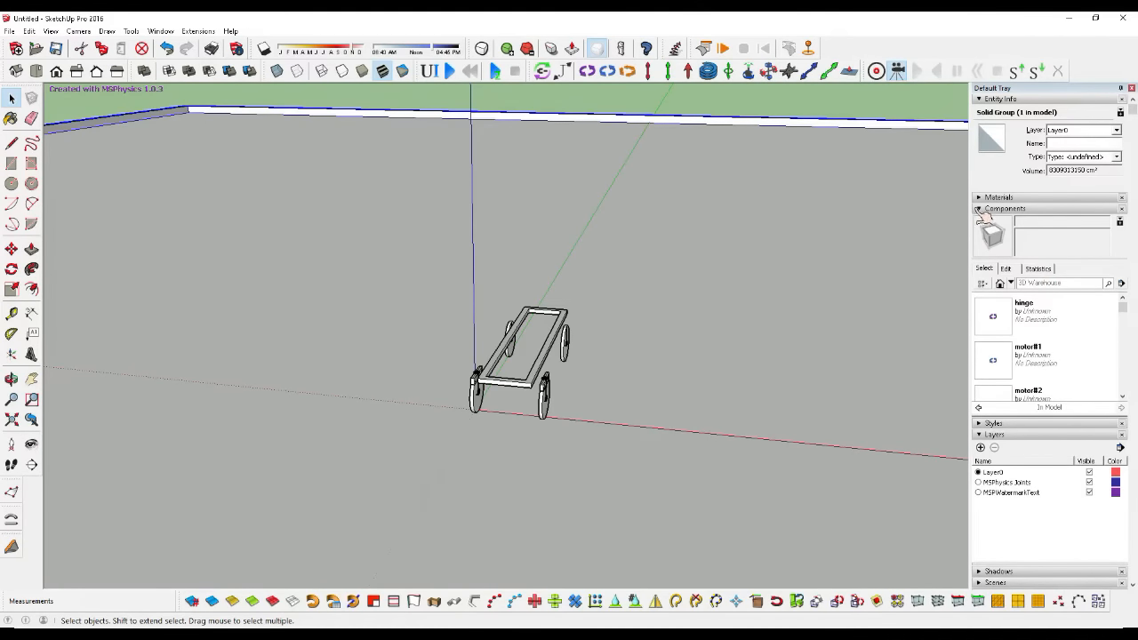
{"action": "left_click", "coordinate": [1013, 282]}
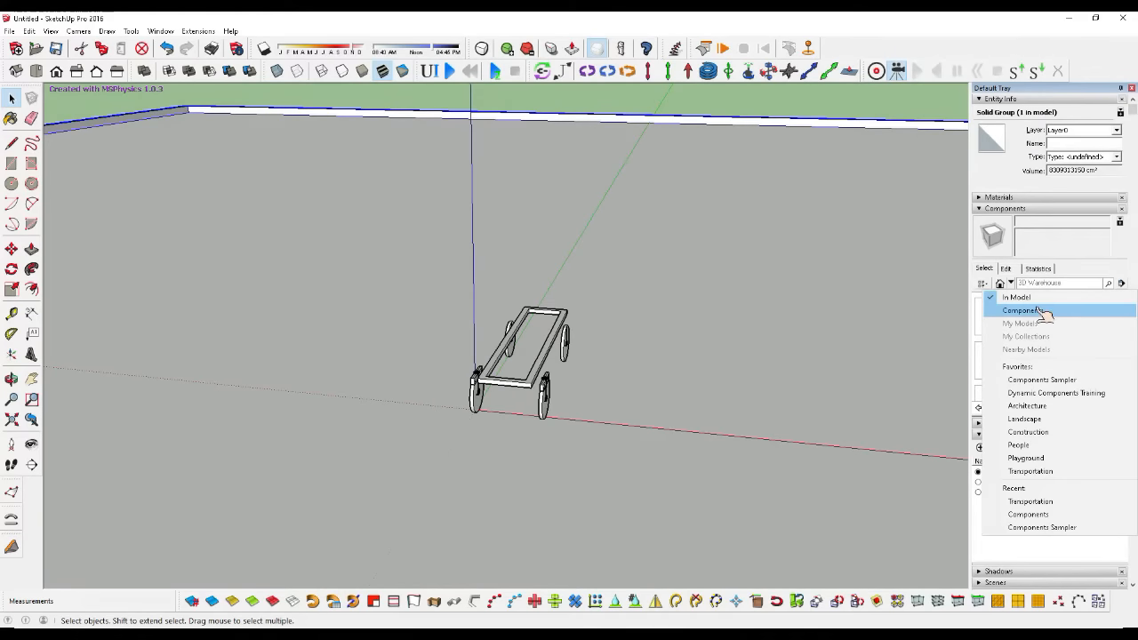
Step: Browse the Components library and open its Transportation collection of vehicle models
{"action": "left_click", "coordinate": [1022, 310]}
{"action": "scroll", "coordinate": [1032, 377], "scroll_direction": "down", "scroll_amount": 5}
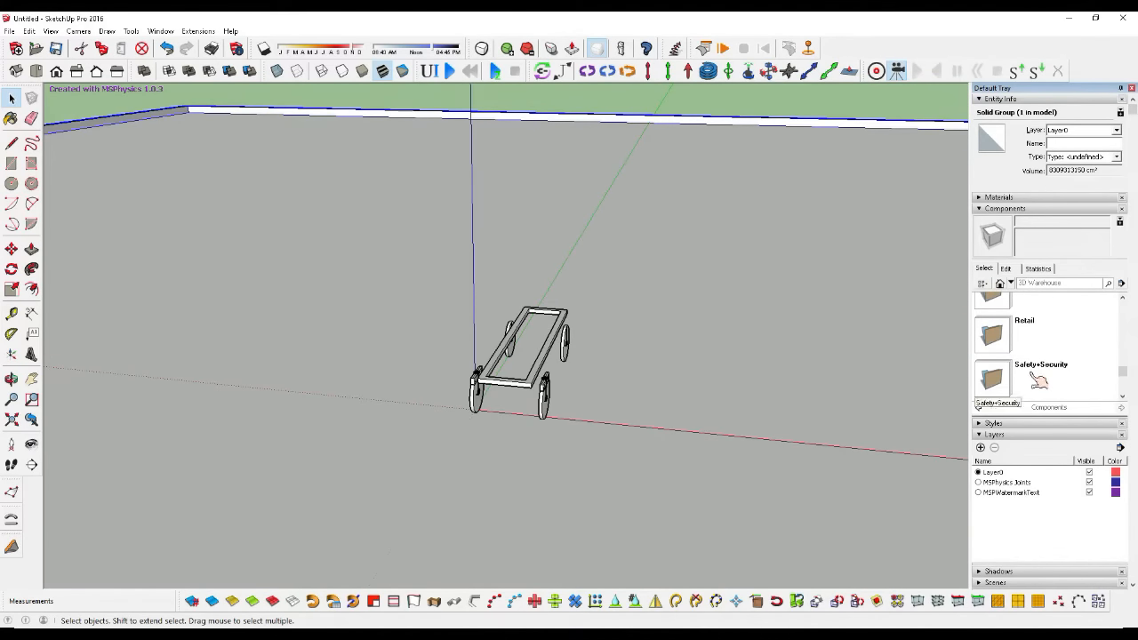
{"action": "scroll", "coordinate": [1067, 381], "scroll_direction": "down", "scroll_amount": 4}
{"action": "scroll", "coordinate": [1067, 384], "scroll_direction": "up", "scroll_amount": 4}
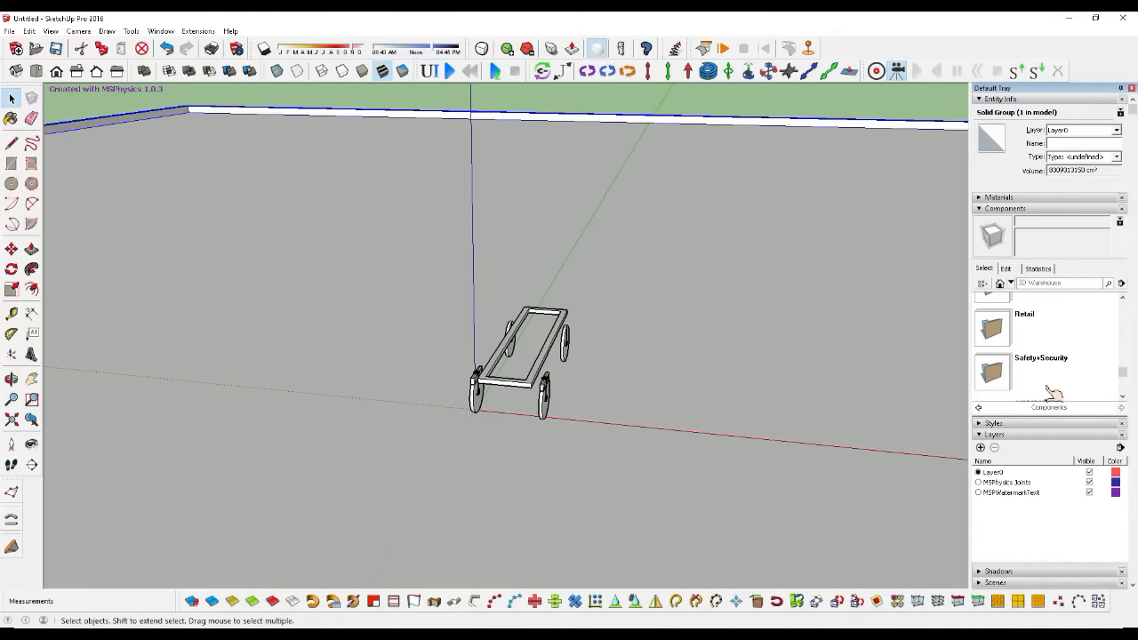
{"action": "scroll", "coordinate": [1054, 392], "scroll_direction": "down", "scroll_amount": 2}
{"action": "left_click", "coordinate": [1047, 339]}
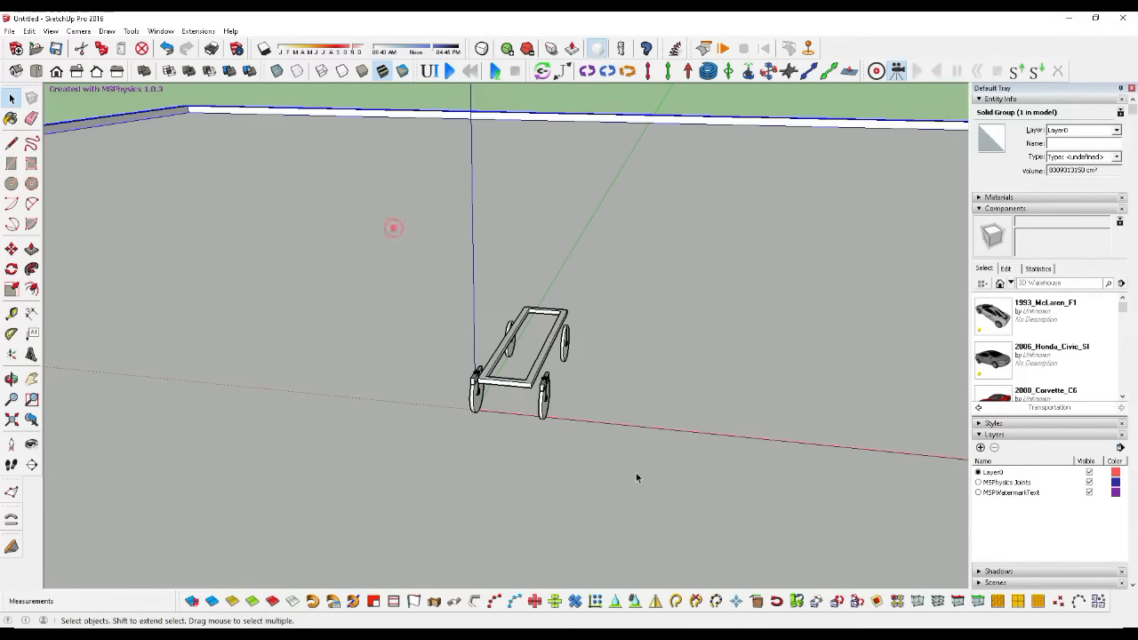
Step: Delete the four-wheeled cart and place the 2008_Corvette_C6 component beside the axes origin
{"action": "left_click_drag", "start_coordinate": [393, 228], "coordinate": [636, 478]}
{"action": "key", "text": "Delete"}
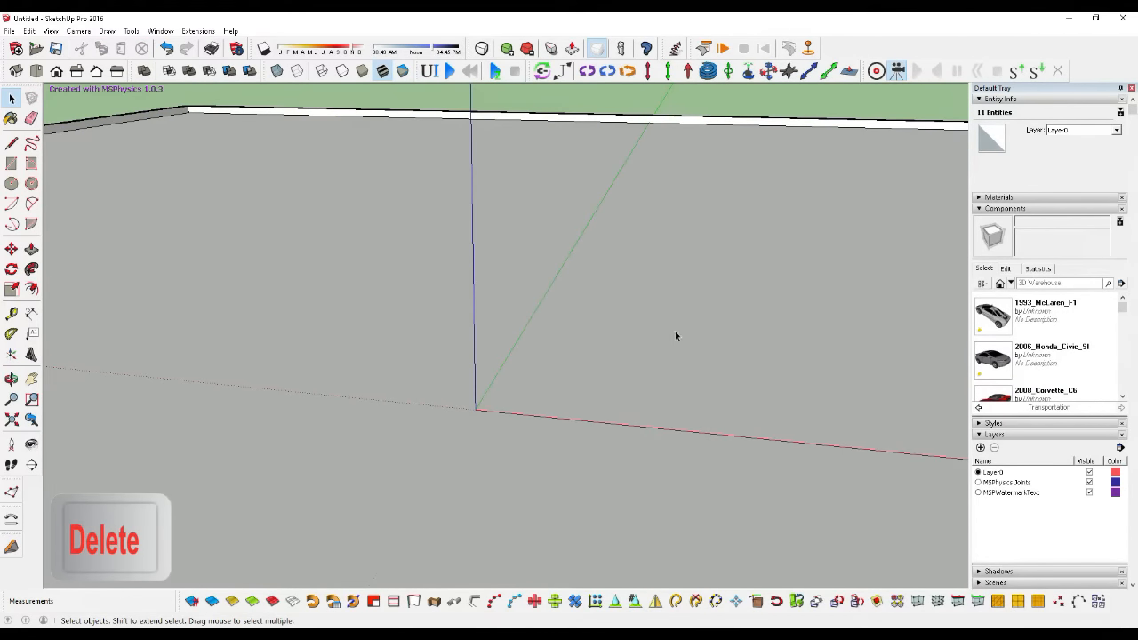
{"action": "scroll", "coordinate": [1036, 329], "scroll_direction": "down", "scroll_amount": 2}
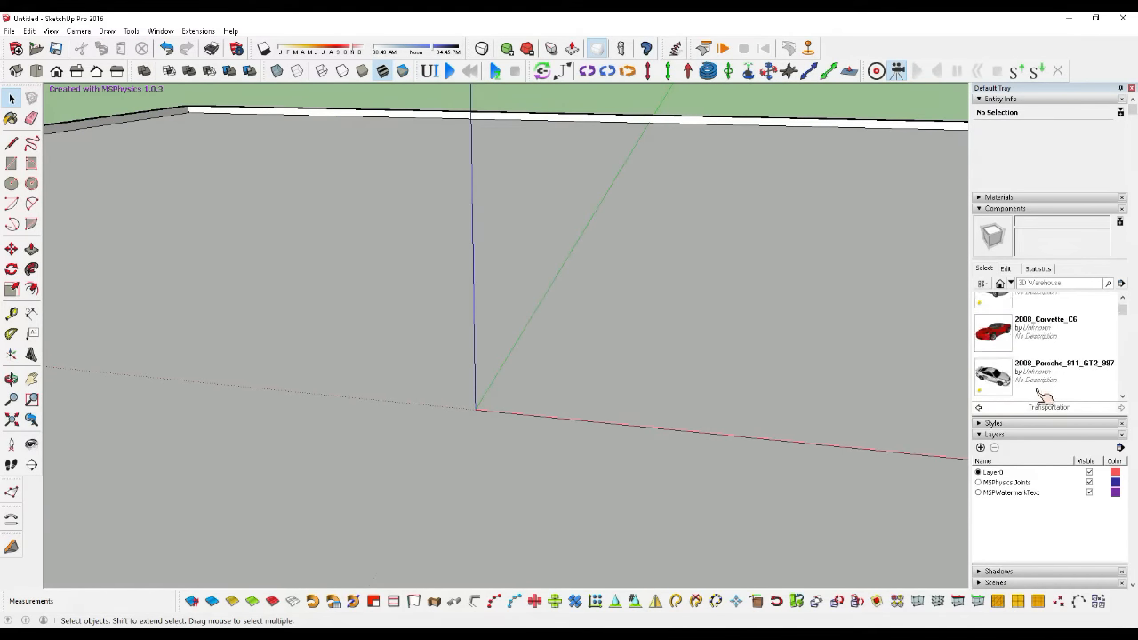
{"action": "left_click", "coordinate": [1038, 329]}
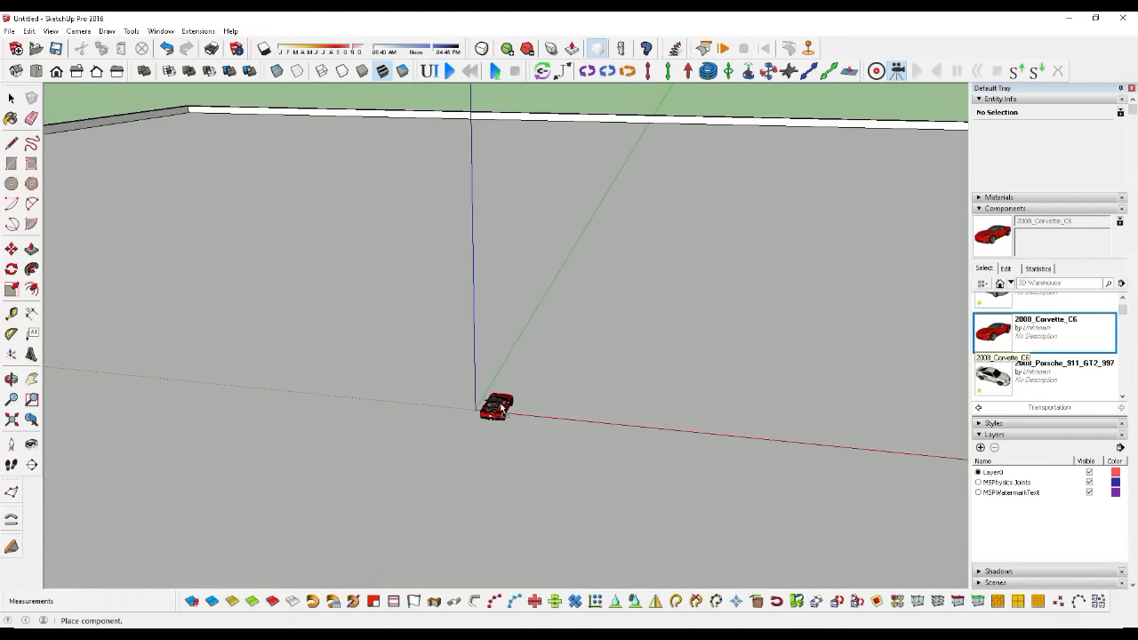
{"action": "left_click", "coordinate": [503, 407]}
Step: Scale the Corvette up uniformly about its center by about 1.7, and enlarge it once more the same way
{"action": "scroll", "coordinate": [515, 382], "scroll_direction": "up", "scroll_amount": 10}
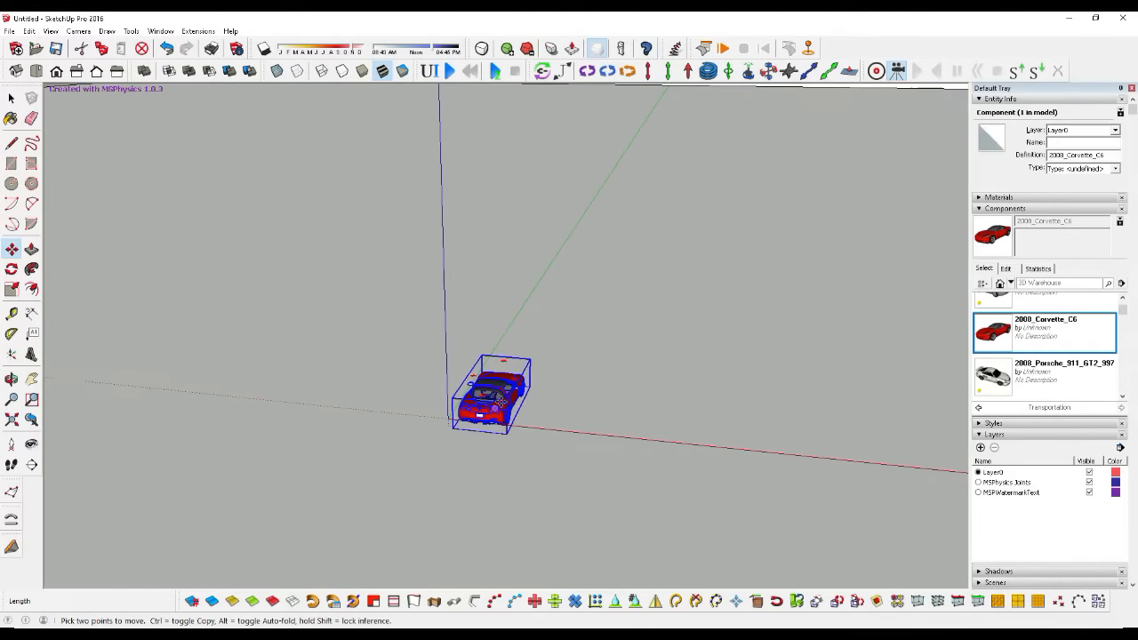
{"action": "key", "text": "s"}
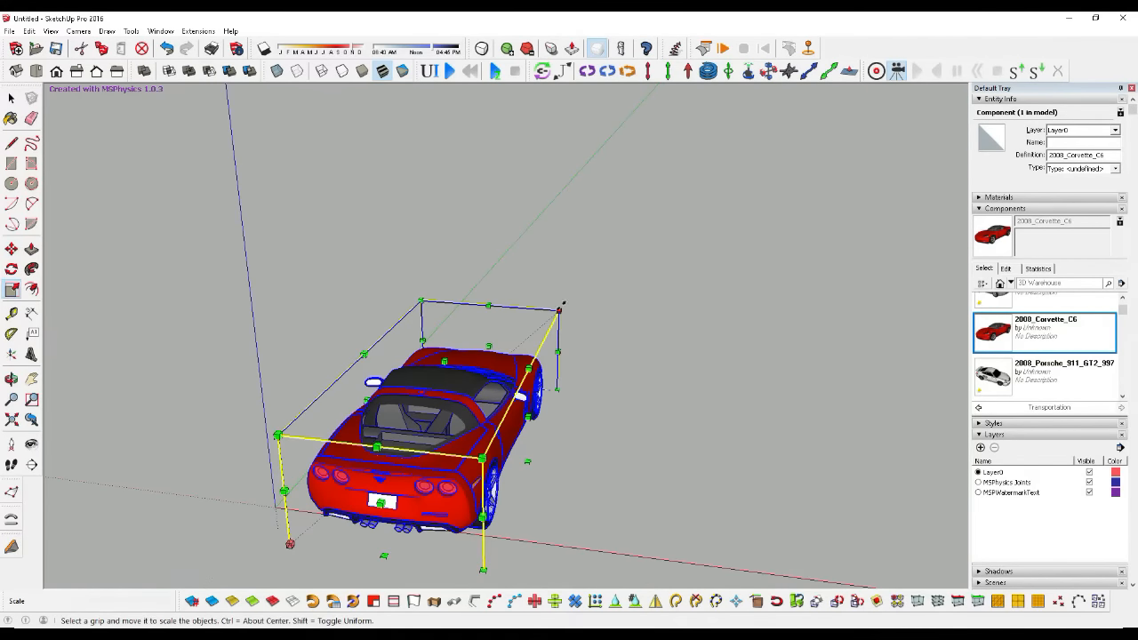
{"action": "left_click", "coordinate": [558, 312], "text": "ctrl"}
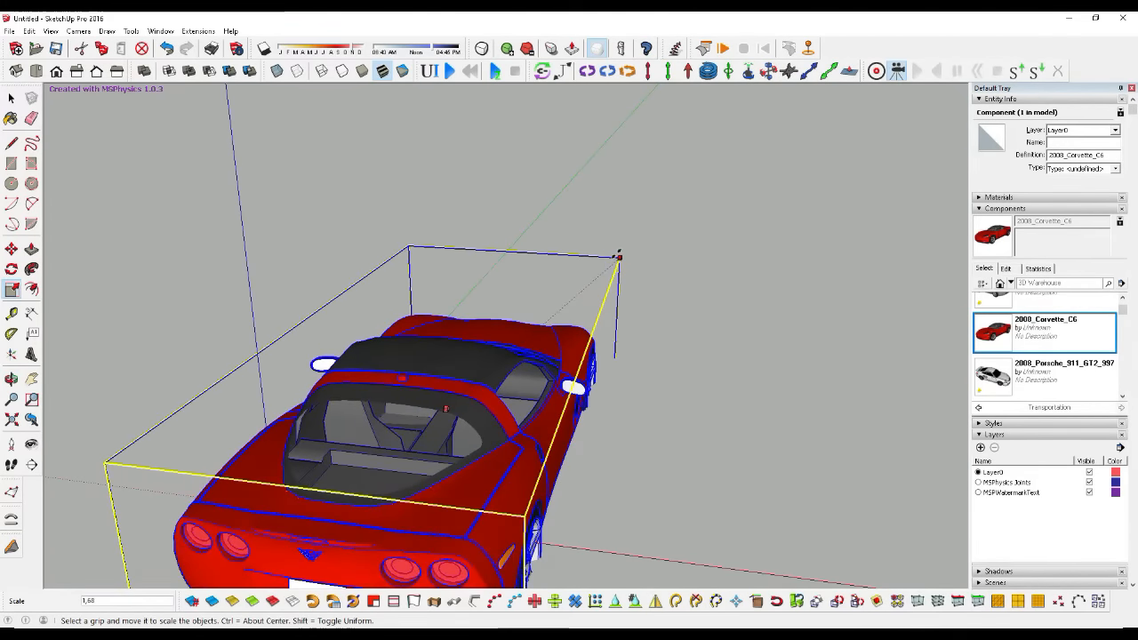
{"action": "left_click", "coordinate": [620, 245]}
{"action": "scroll", "coordinate": [620, 238], "scroll_direction": "down", "scroll_amount": 3}
{"action": "scroll", "coordinate": [619, 238], "scroll_direction": "down", "scroll_amount": 5}
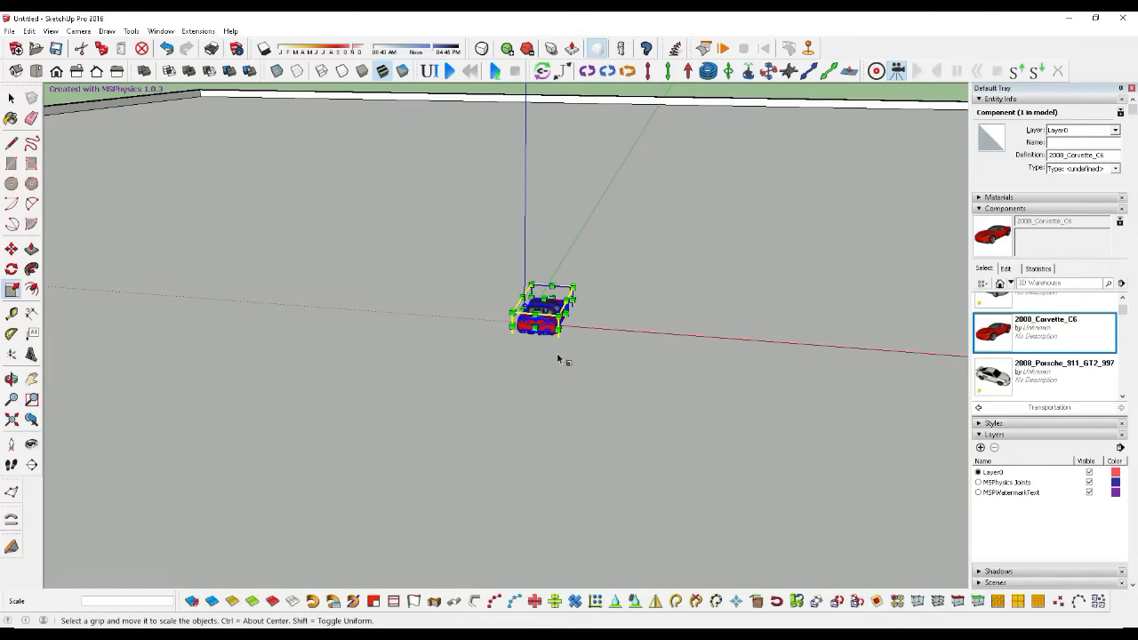
{"action": "left_click", "coordinate": [573, 286], "text": "ctrl"}
{"action": "left_click", "coordinate": [596, 261]}
{"action": "scroll", "coordinate": [449, 413], "scroll_direction": "down", "scroll_amount": 3}
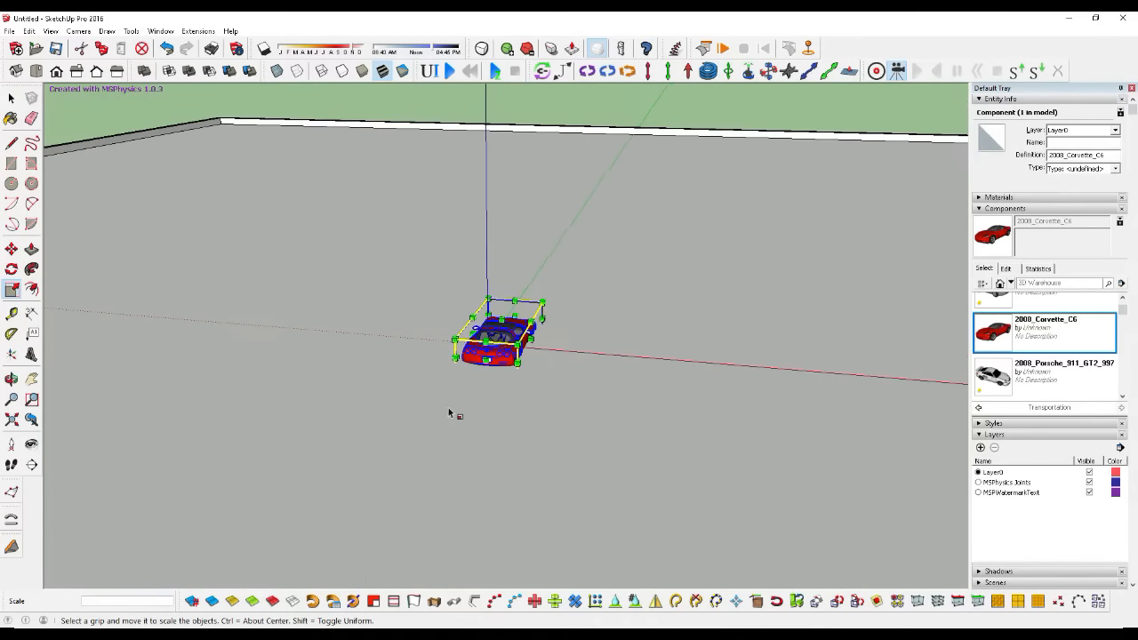
{"action": "scroll", "coordinate": [452, 412], "scroll_direction": "down", "scroll_amount": 2}
{"action": "scroll", "coordinate": [519, 366], "scroll_direction": "up", "scroll_amount": 5}
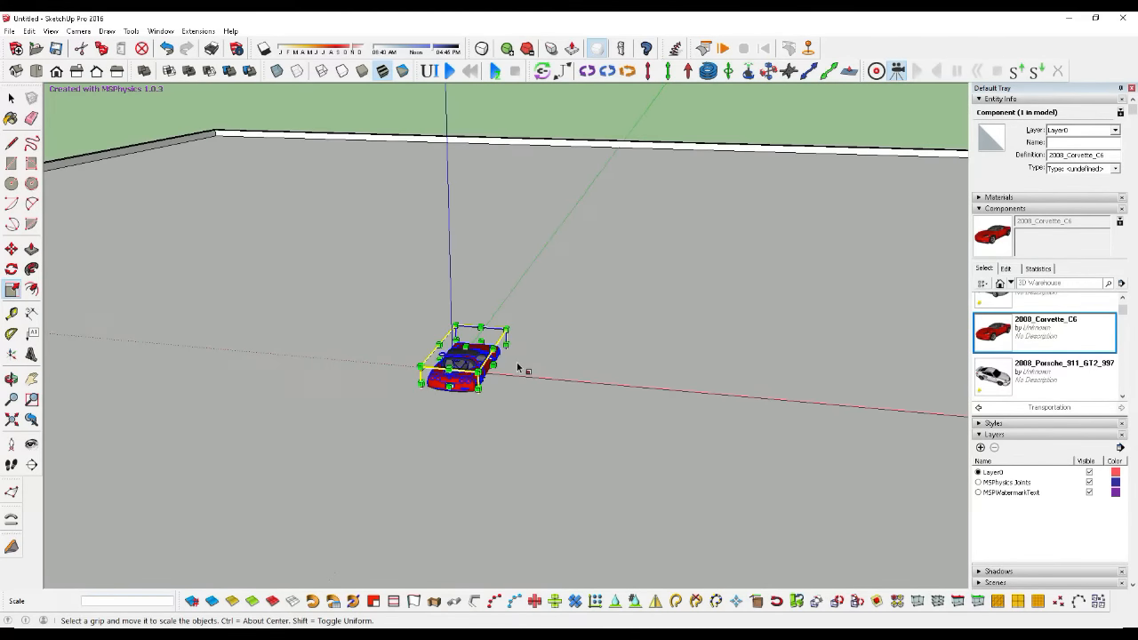
Step: Flip the Corvette along the component's green axis
{"action": "left_click", "coordinate": [12, 378]}
{"action": "left_click_drag", "start_coordinate": [373, 383], "coordinate": [506, 414]}
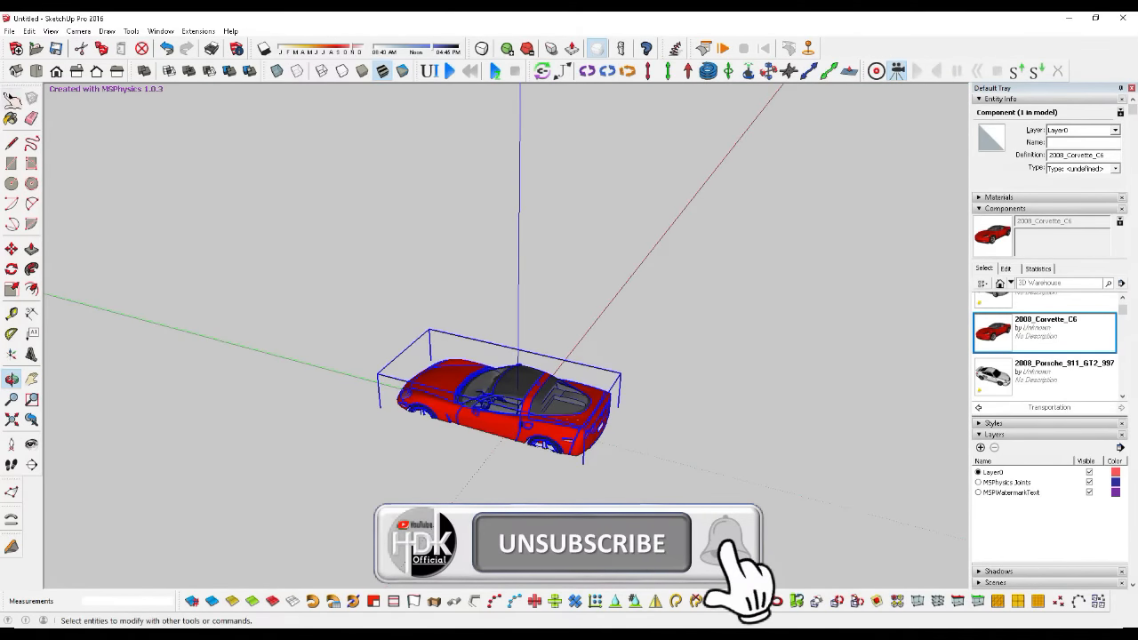
{"action": "key", "text": "space"}
{"action": "right_click", "coordinate": [488, 389]}
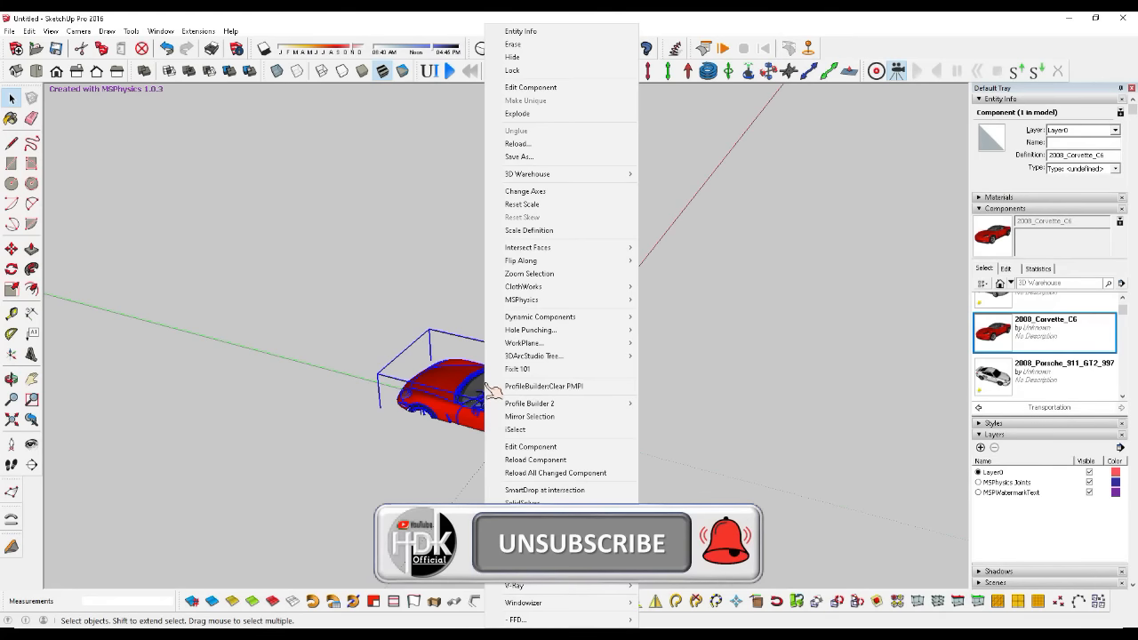
{"action": "left_click", "coordinate": [556, 286]}
{"action": "left_click", "coordinate": [550, 260]}
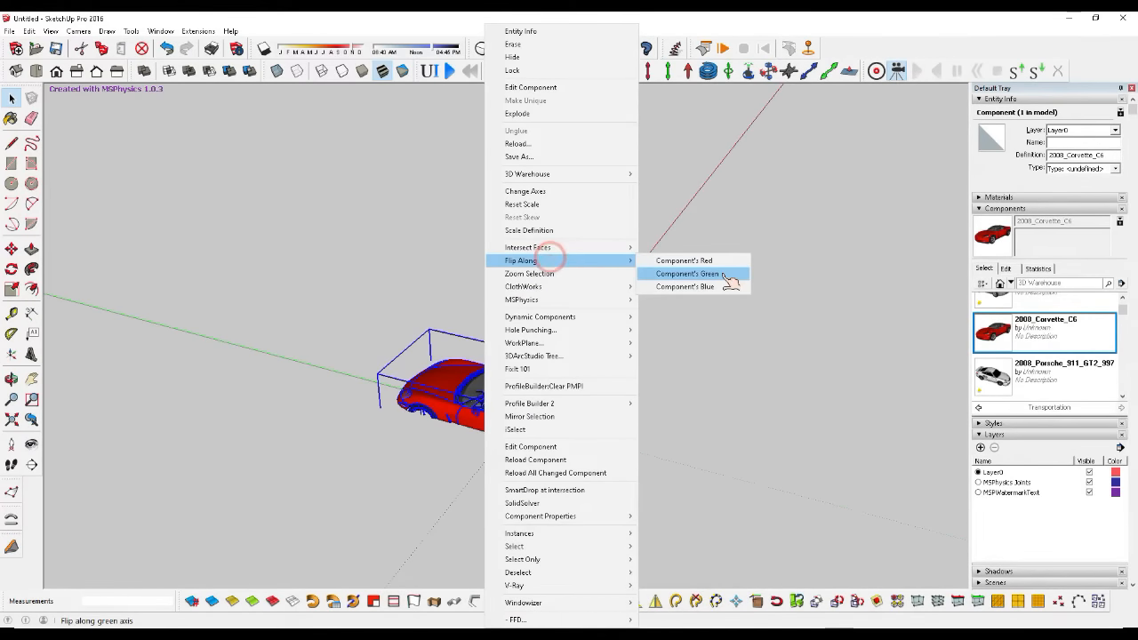
{"action": "left_click", "coordinate": [733, 286]}
Step: Move the Corvette about 168 cm so the lower front of its body sits at the axes origin
{"action": "scroll", "coordinate": [559, 449], "scroll_direction": "up", "scroll_amount": 3}
{"action": "scroll", "coordinate": [558, 449], "scroll_direction": "up", "scroll_amount": 2}
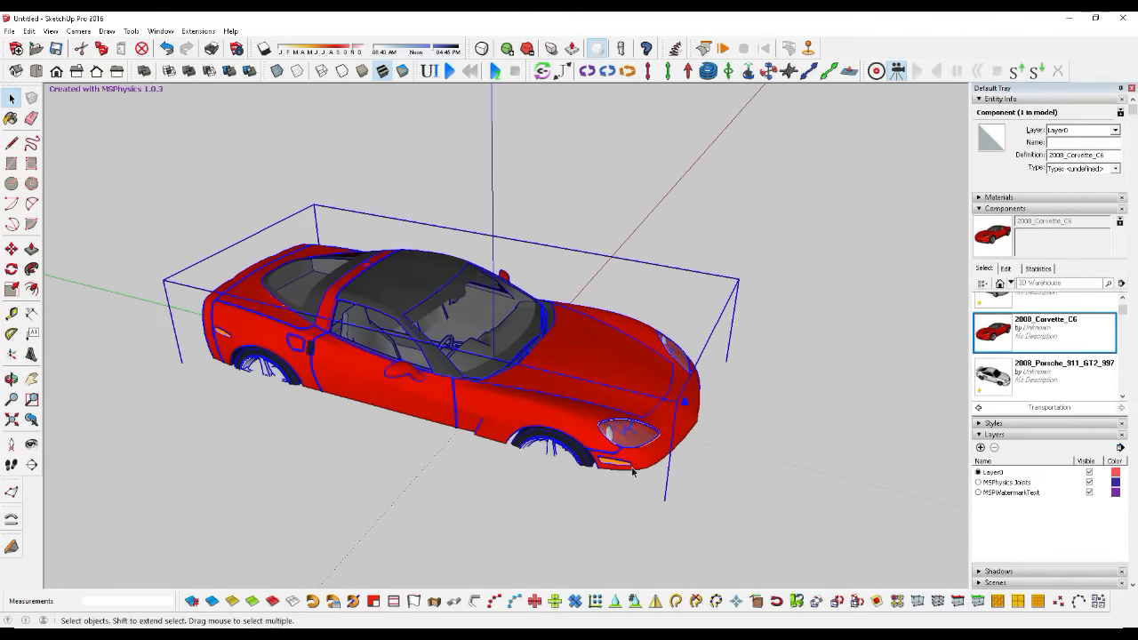
{"action": "key", "text": "m"}
{"action": "left_click", "coordinate": [633, 471]}
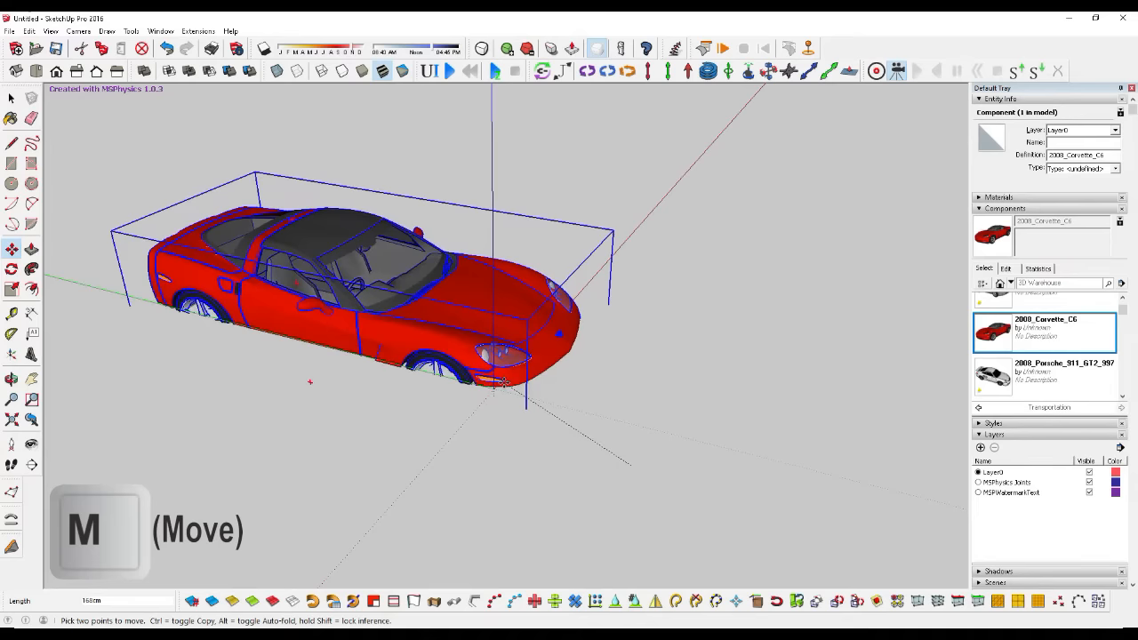
{"action": "scroll", "coordinate": [423, 396], "scroll_direction": "up", "scroll_amount": 2}
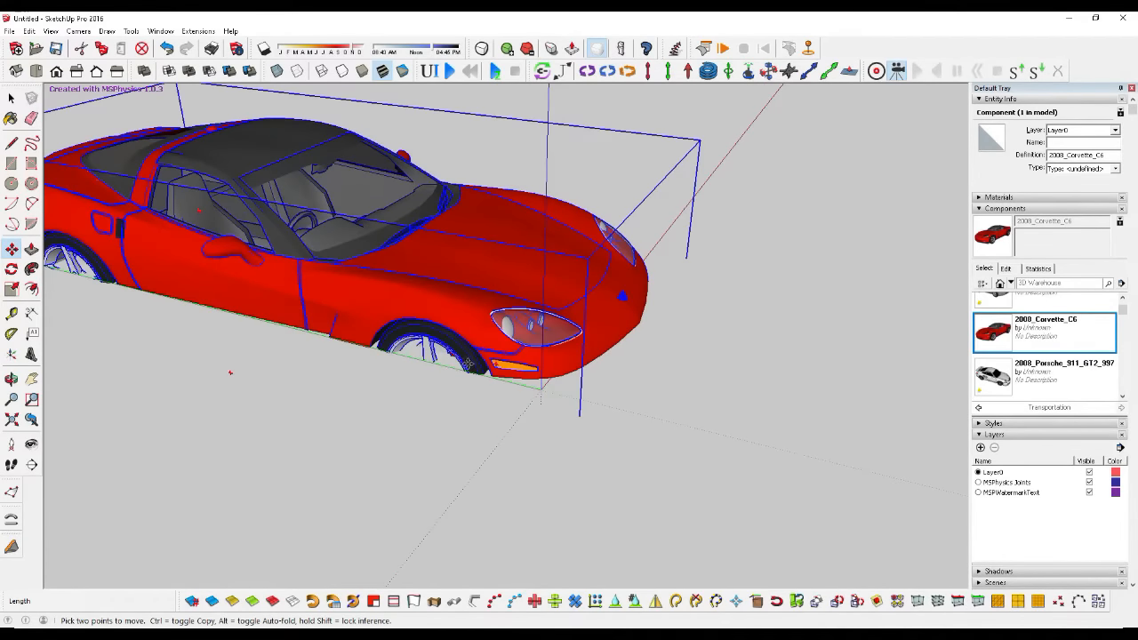
Step: Raise the Corvette about 54 cm along the blue axis to lift its wheels out of the ground
{"action": "left_click", "coordinate": [467, 364]}
{"action": "key", "text": "Up"}
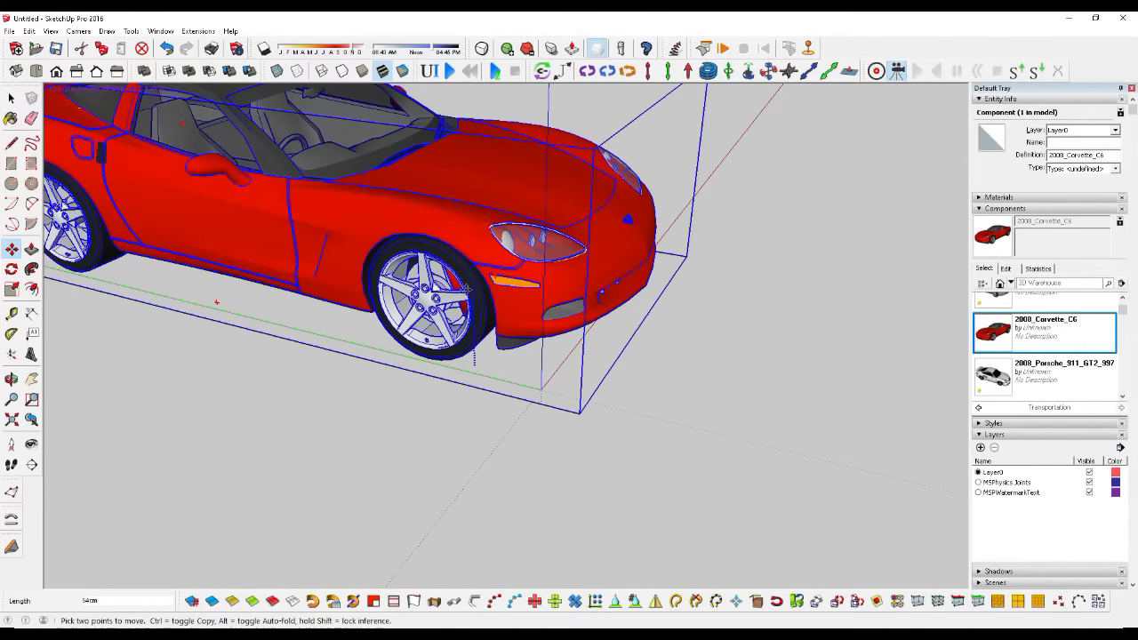
{"action": "left_click", "coordinate": [468, 289]}
{"action": "scroll", "coordinate": [421, 395], "scroll_direction": "down", "scroll_amount": 2}
{"action": "left_click", "coordinate": [13, 99]}
{"action": "scroll", "coordinate": [425, 319], "scroll_direction": "down", "scroll_amount": 1}
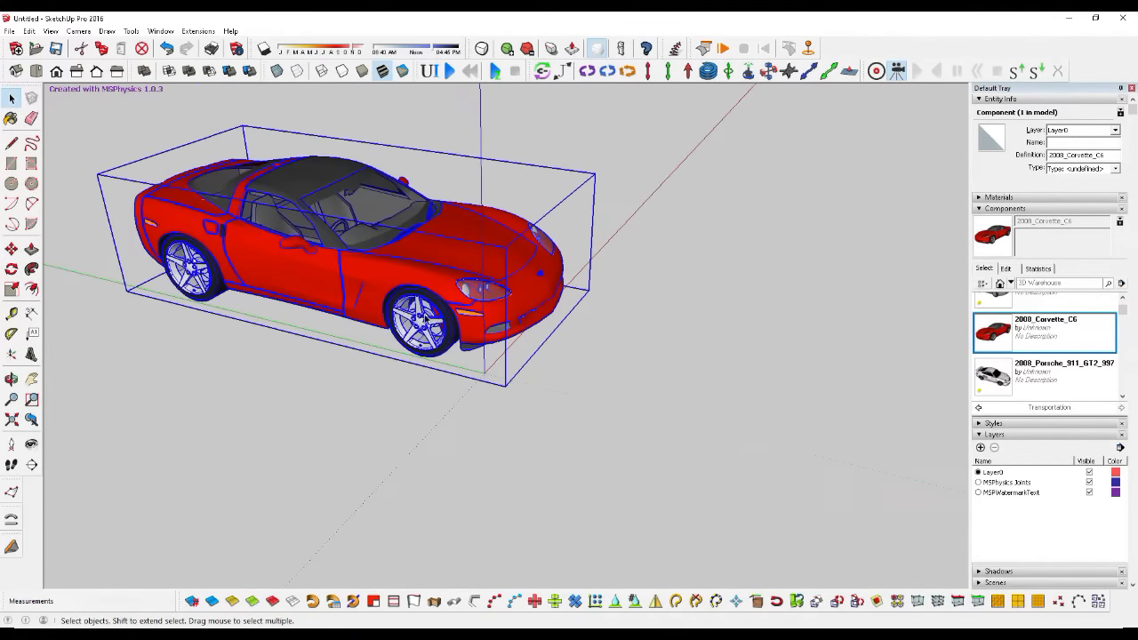
Step: Open the Corvette's nested component for editing and cut its four wheel groups out of it
{"action": "left_click", "coordinate": [11, 379]}
{"action": "left_click_drag", "start_coordinate": [330, 325], "coordinate": [302, 309]}
{"action": "key", "text": "space"}
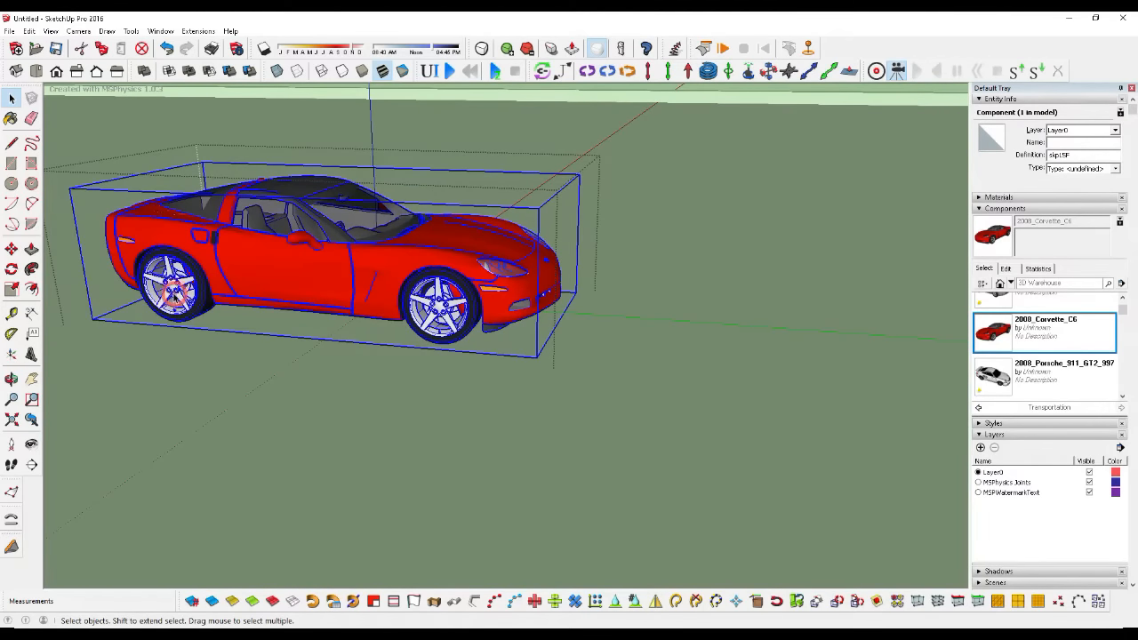
{"action": "double_click", "coordinate": [175, 294]}
{"action": "left_click", "coordinate": [471, 329], "text": "shift"}
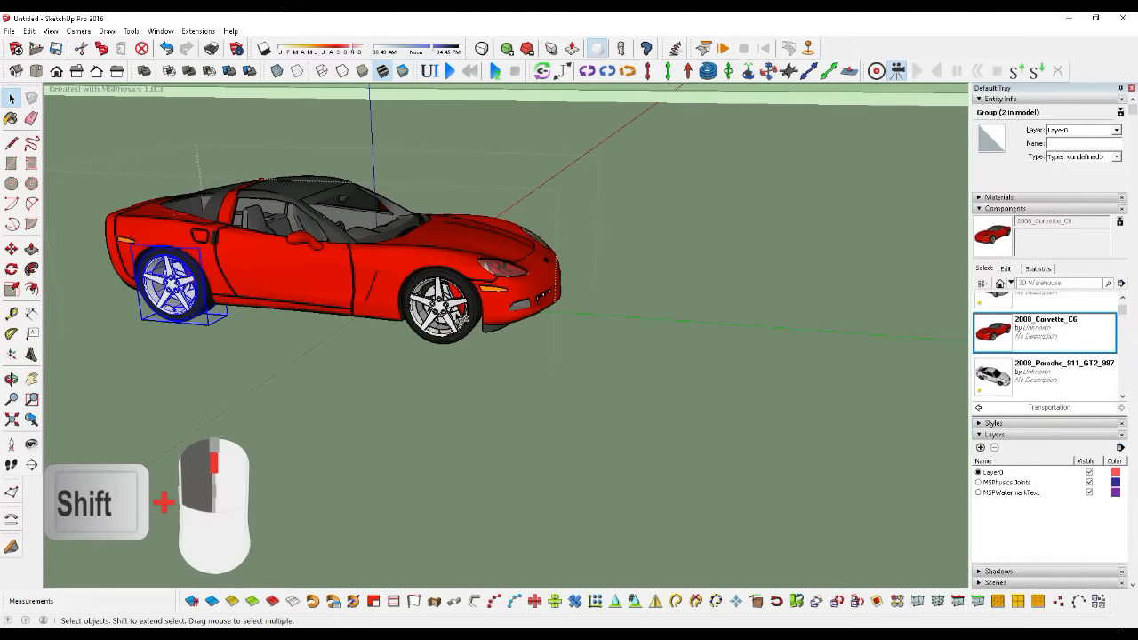
{"action": "left_click", "coordinate": [462, 318], "text": "shift"}
{"action": "left_click", "coordinate": [11, 378]}
{"action": "left_click_drag", "start_coordinate": [530, 371], "coordinate": [391, 360]}
{"action": "left_click", "coordinate": [11, 97]}
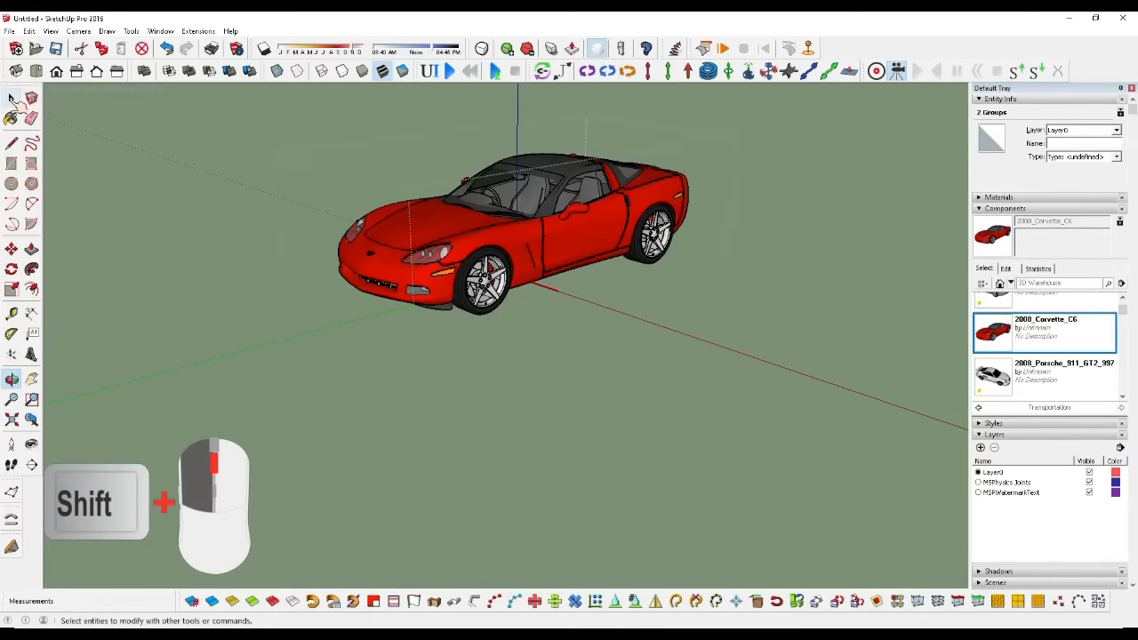
{"action": "left_click", "coordinate": [503, 293], "text": "shift"}
{"action": "left_click", "coordinate": [662, 237], "text": "shift"}
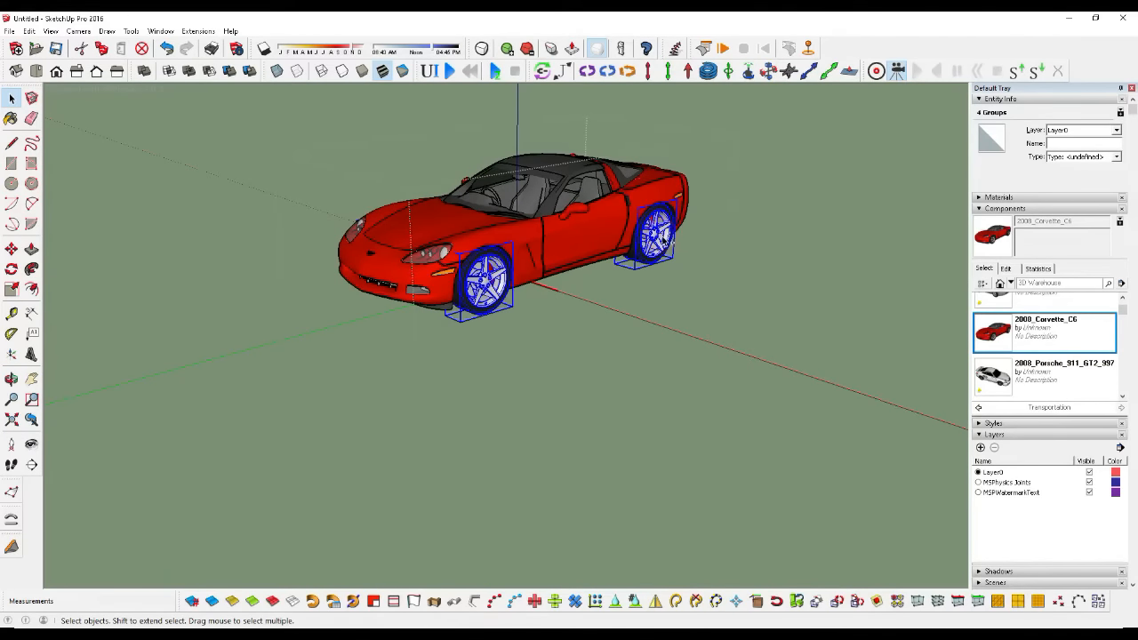
{"action": "key", "text": "ctrl+x"}
Step: Close the Corvette component and paste the four wheels in place at the model's top level
{"action": "scroll", "coordinate": [738, 347], "scroll_direction": "down", "scroll_amount": 2}
{"action": "scroll", "coordinate": [741, 346], "scroll_direction": "down", "scroll_amount": 5}
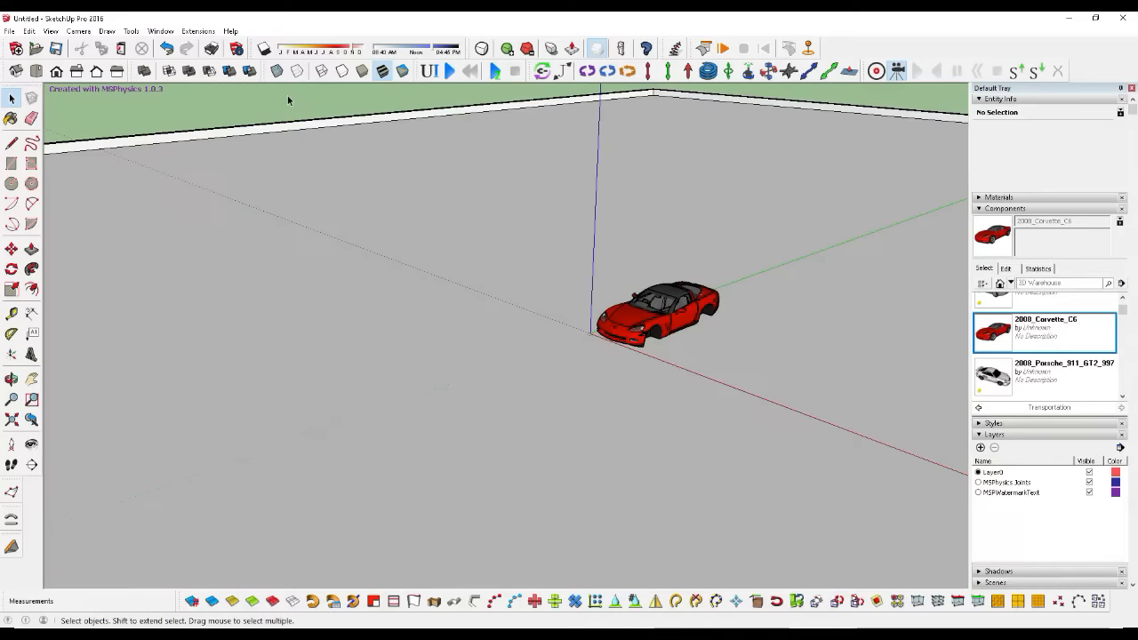
{"action": "left_click", "coordinate": [287, 96]}
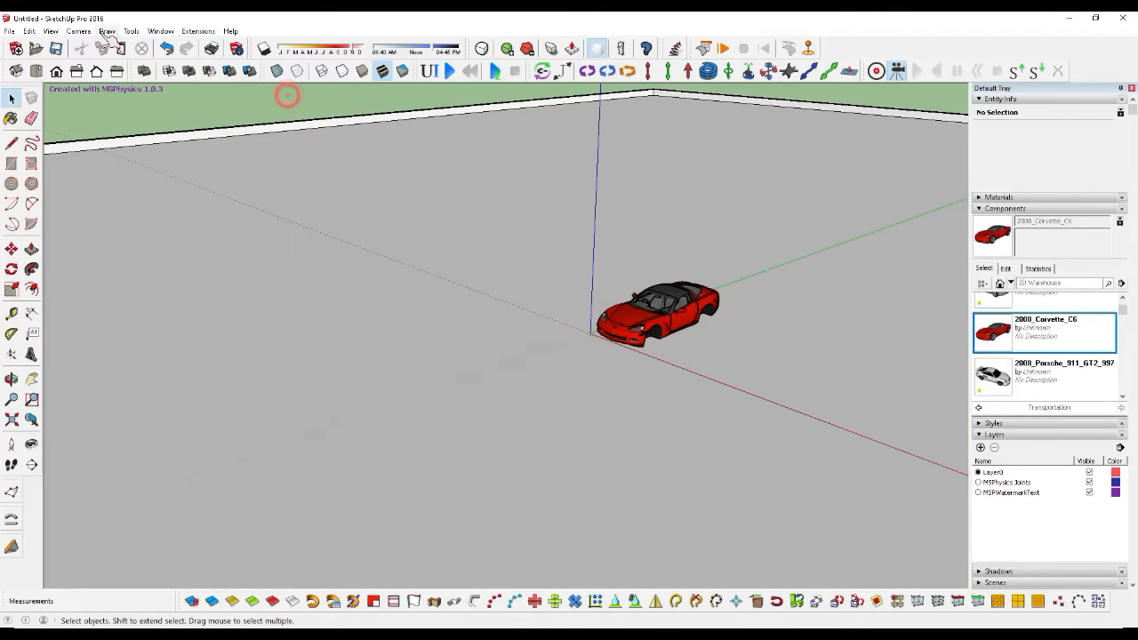
{"action": "left_click", "coordinate": [29, 31]}
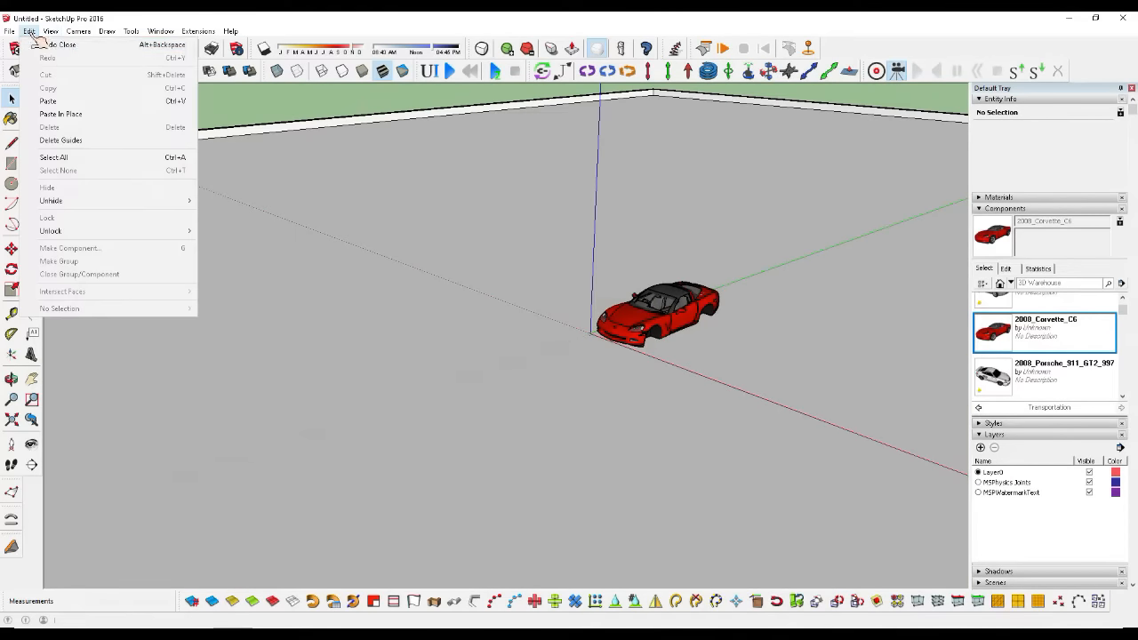
{"action": "left_click", "coordinate": [85, 121]}
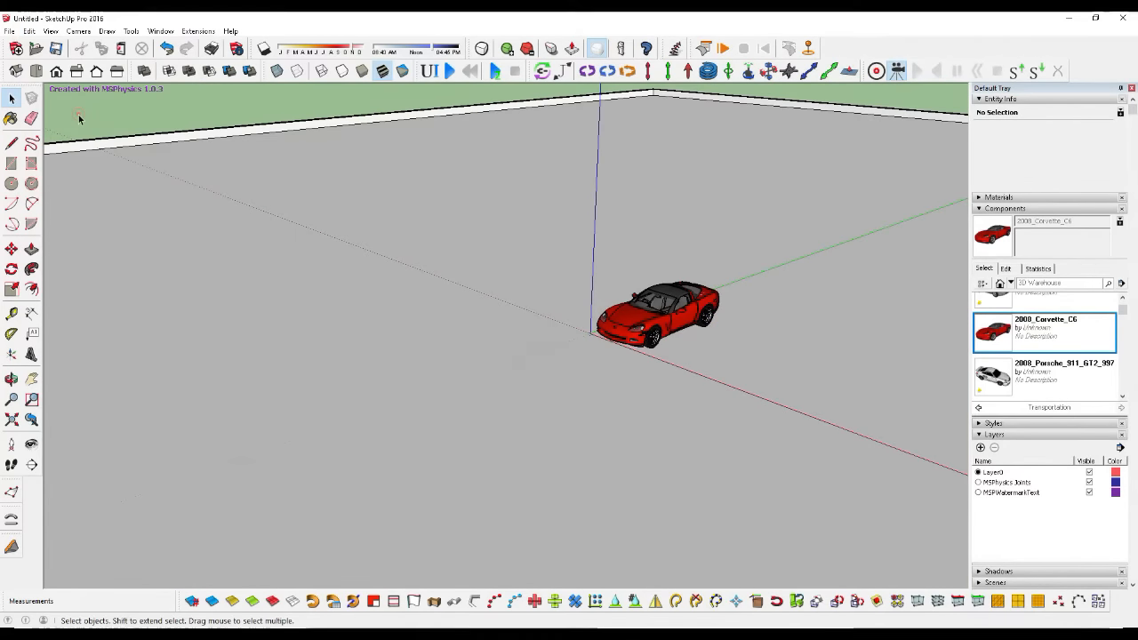
Step: Raise the Corvette body about 96 cm along the blue axis, leaving the four wheels on the ground
{"action": "left_click", "coordinate": [11, 379]}
{"action": "left_click_drag", "start_coordinate": [489, 388], "coordinate": [604, 292]}
{"action": "scroll", "coordinate": [601, 292], "scroll_direction": "up", "scroll_amount": 5}
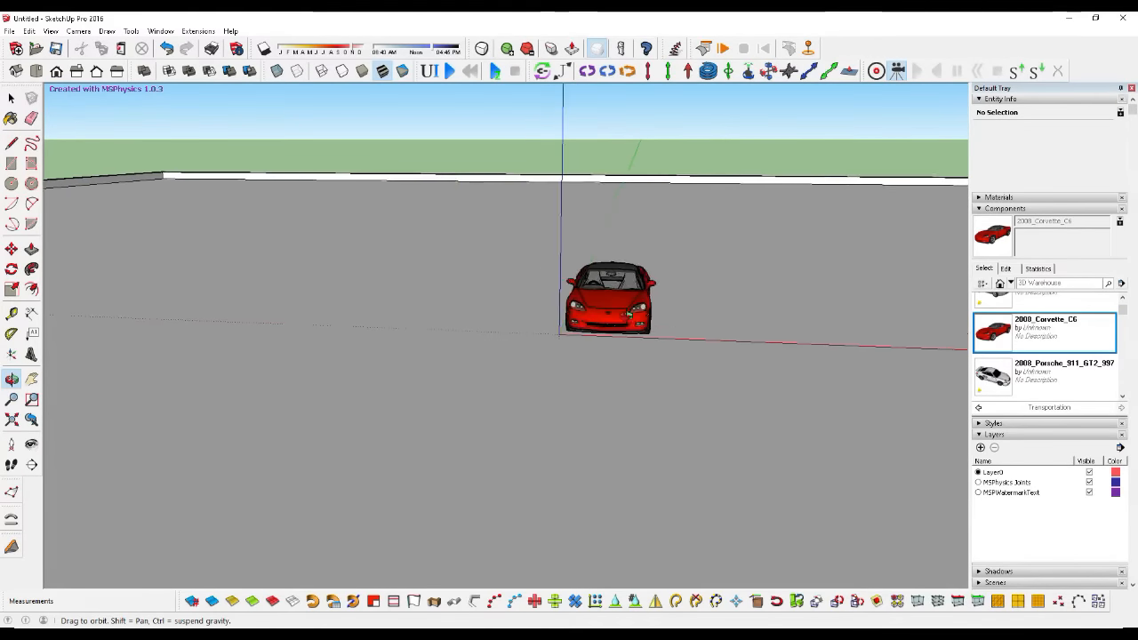
{"action": "key", "text": "space"}
{"action": "left_click", "coordinate": [594, 330]}
{"action": "scroll", "coordinate": [594, 332], "scroll_direction": "up", "scroll_amount": 3}
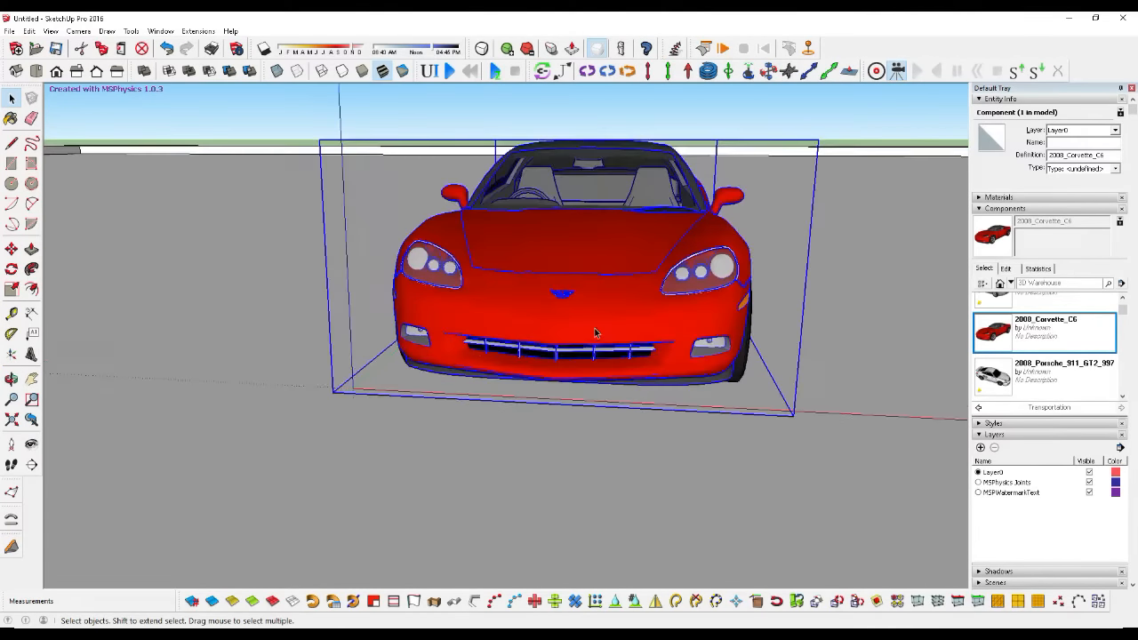
{"action": "key", "text": "m"}
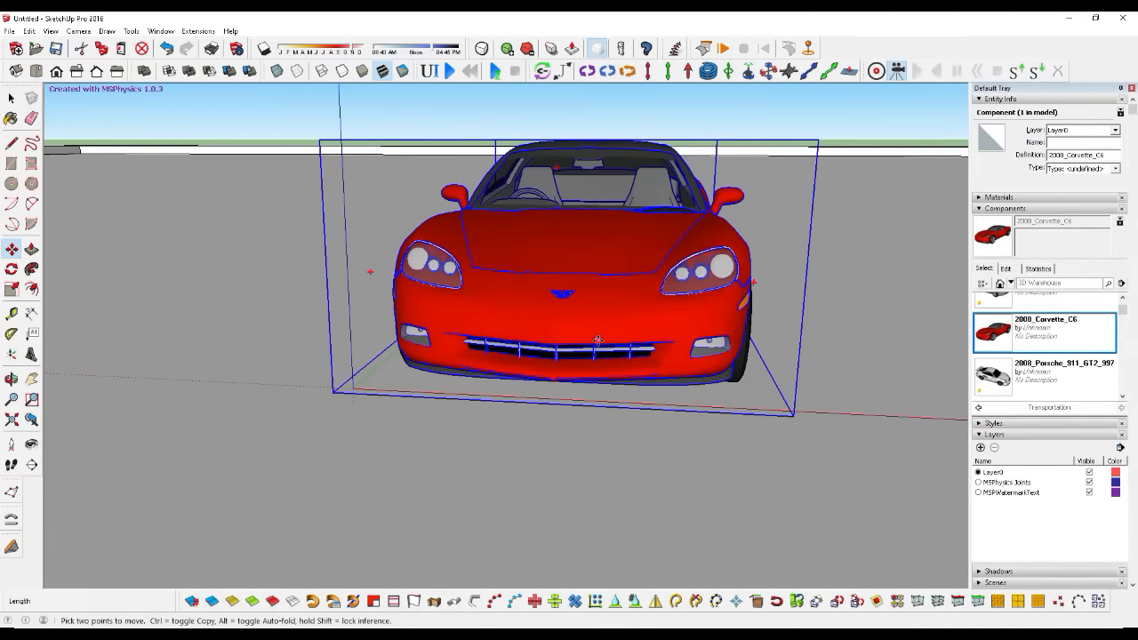
{"action": "left_click", "coordinate": [600, 318]}
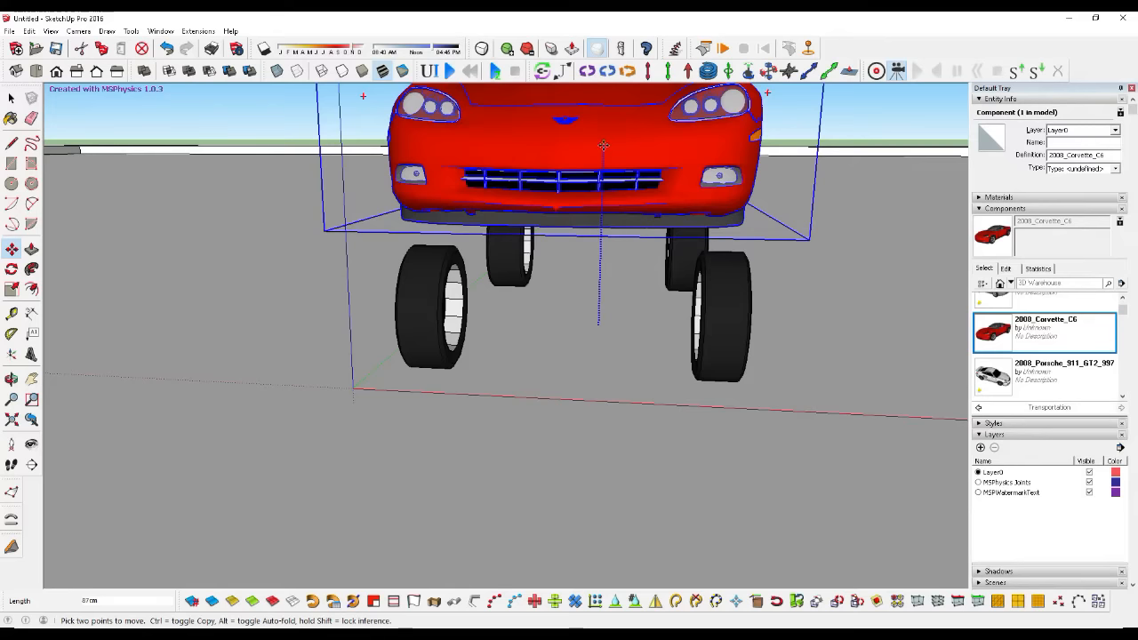
{"action": "left_click", "coordinate": [602, 128]}
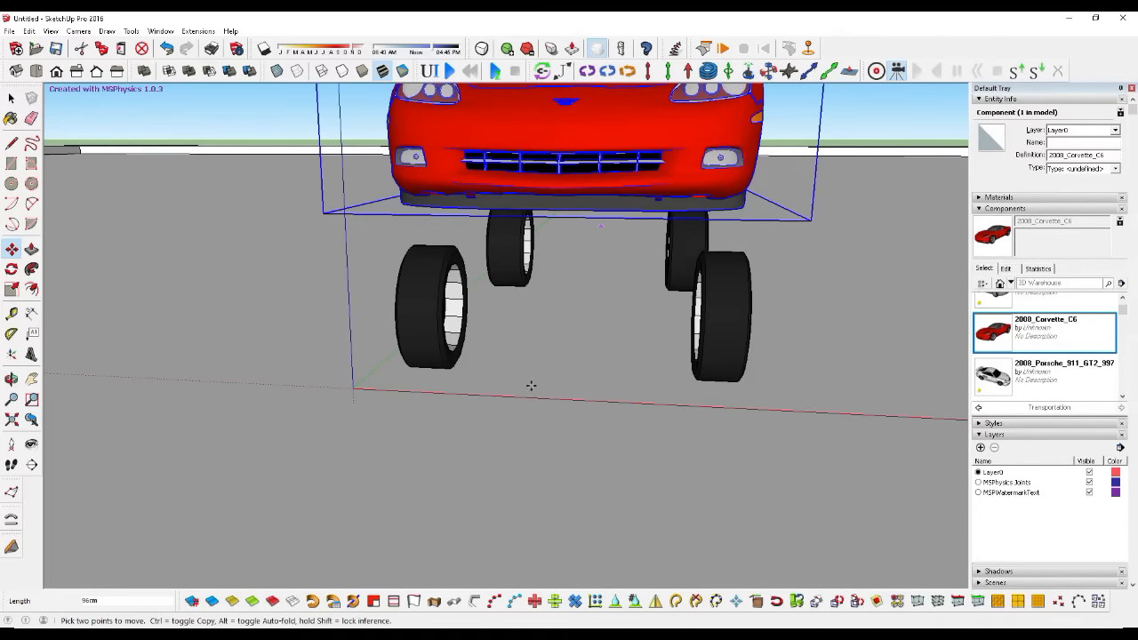
Step: Open the right front wheel group, inspect the wheel component nested inside it, and return to the top level
{"action": "scroll", "coordinate": [530, 454], "scroll_direction": "down", "scroll_amount": 1}
{"action": "left_click", "coordinate": [14, 379]}
{"action": "left_click_drag", "start_coordinate": [503, 407], "coordinate": [399, 242]}
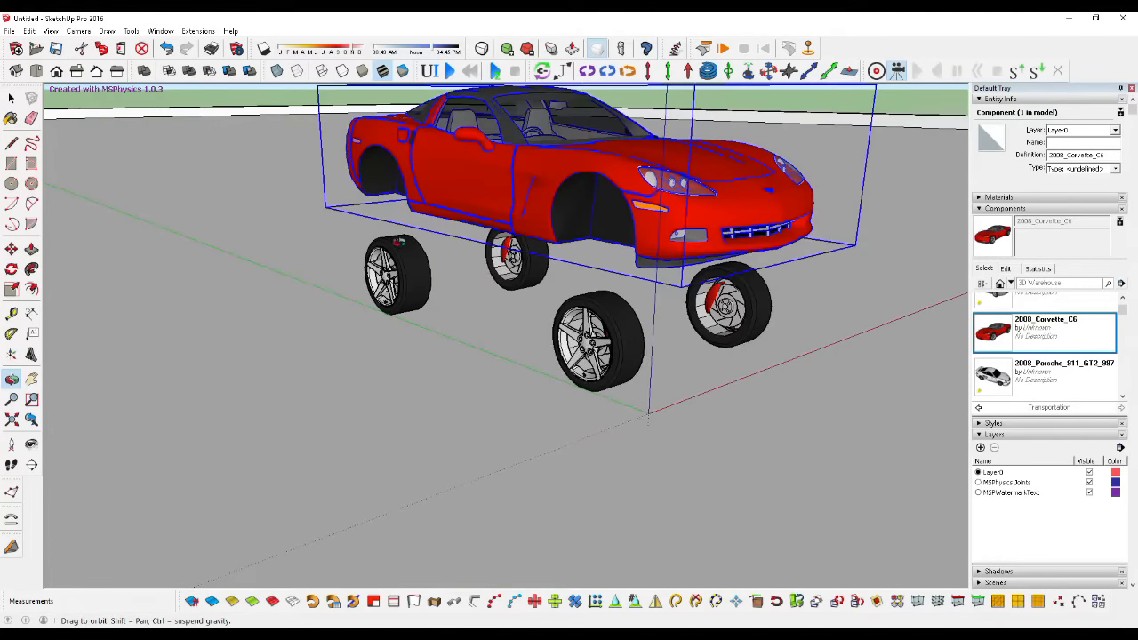
{"action": "left_click", "coordinate": [11, 96]}
{"action": "scroll", "coordinate": [610, 352], "scroll_direction": "up", "scroll_amount": 3}
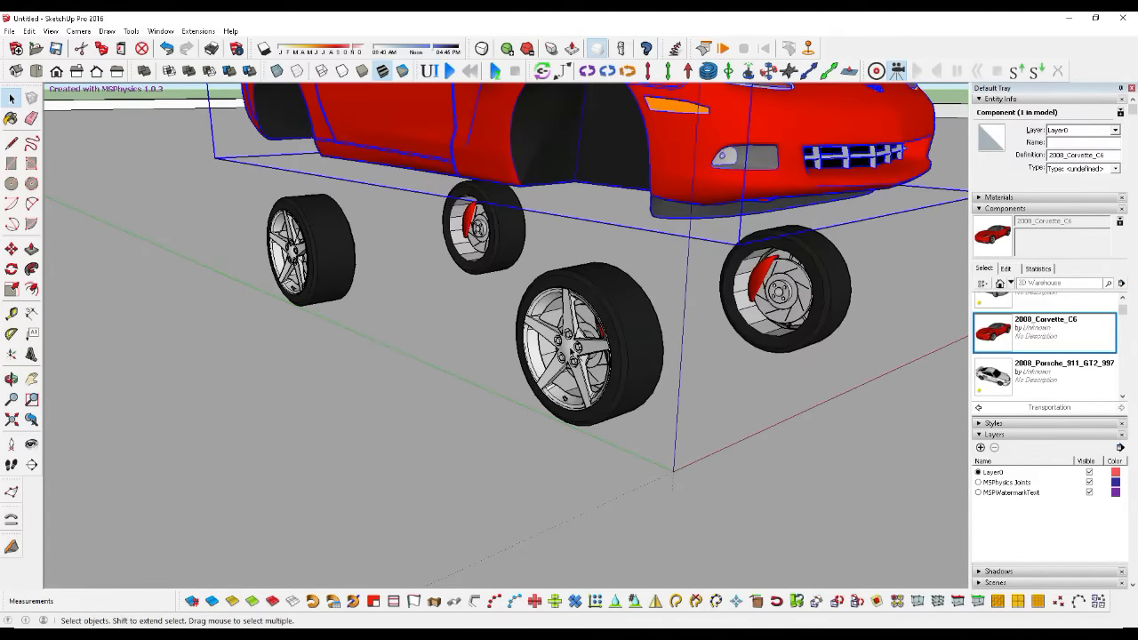
{"action": "left_click", "coordinate": [573, 354]}
{"action": "scroll", "coordinate": [573, 354], "scroll_direction": "up", "scroll_amount": 2}
{"action": "double_click", "coordinate": [567, 356]}
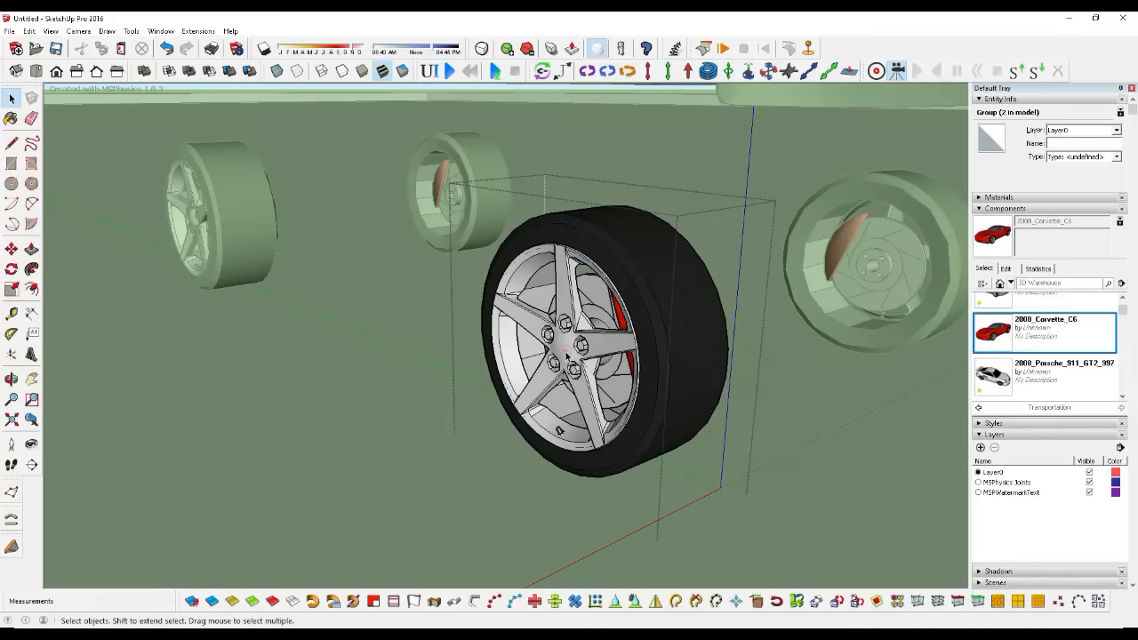
{"action": "left_click", "coordinate": [564, 356]}
{"action": "scroll", "coordinate": [563, 355], "scroll_direction": "down", "scroll_amount": 4}
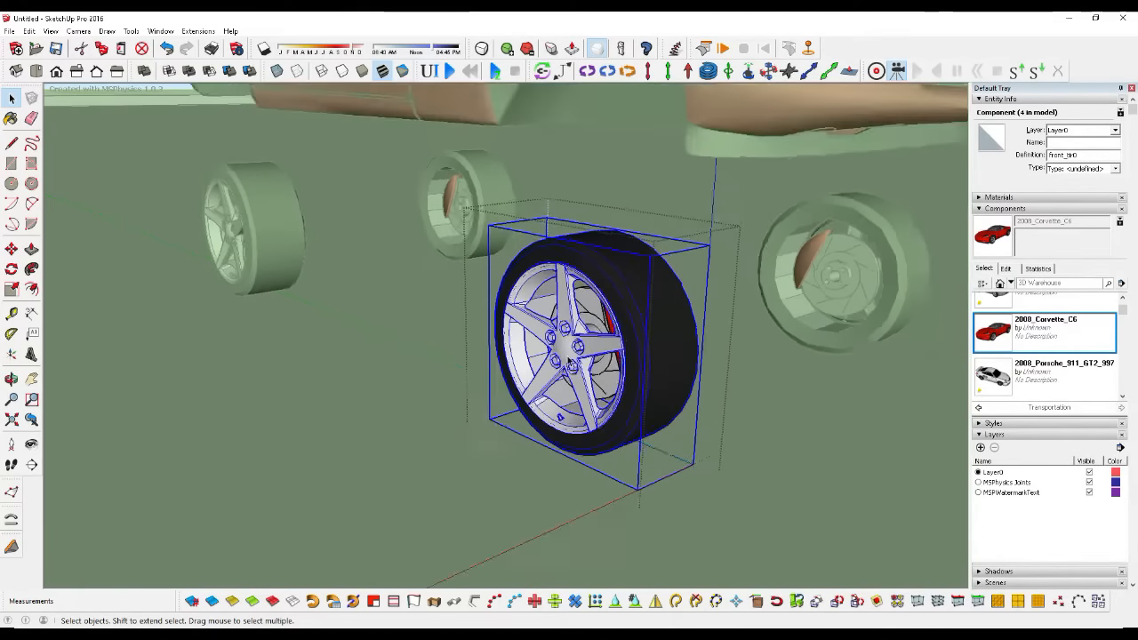
{"action": "left_click", "coordinate": [623, 204]}
{"action": "double_click", "coordinate": [563, 356]}
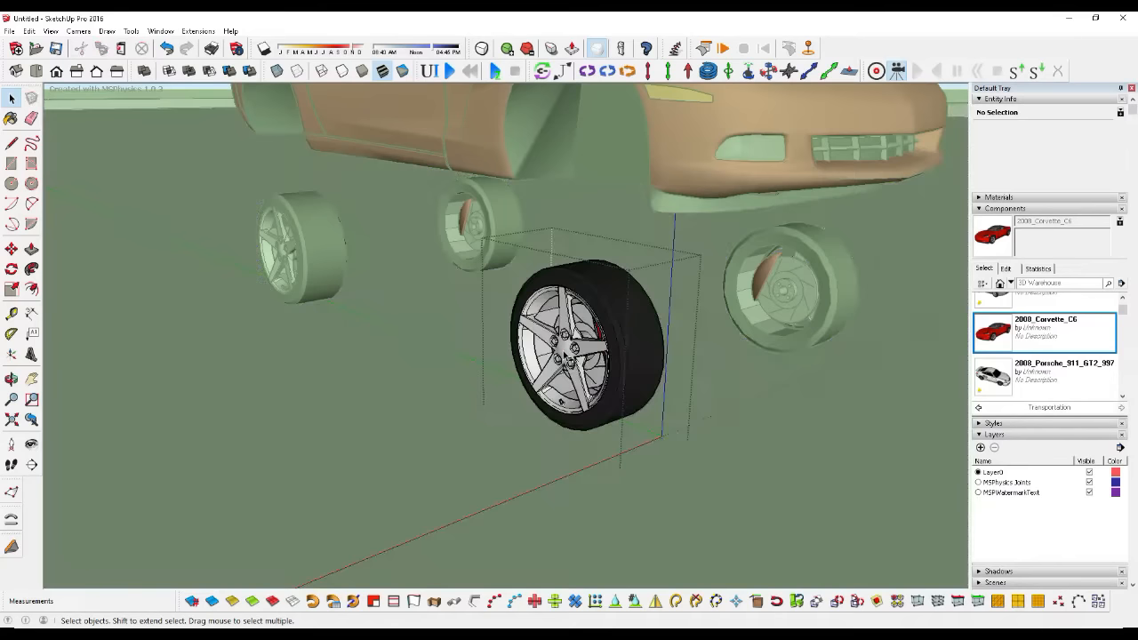
{"action": "left_click", "coordinate": [564, 355]}
{"action": "scroll", "coordinate": [567, 355], "scroll_direction": "up", "scroll_amount": 4}
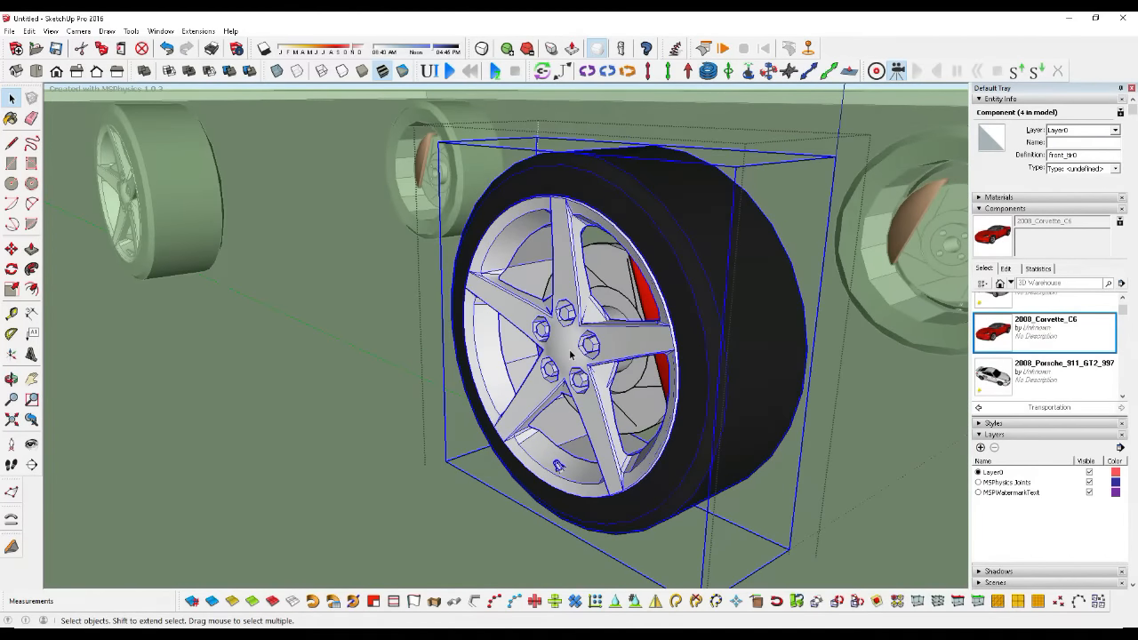
{"action": "scroll", "coordinate": [570, 355], "scroll_direction": "down", "scroll_amount": 5}
{"action": "left_click", "coordinate": [210, 110]}
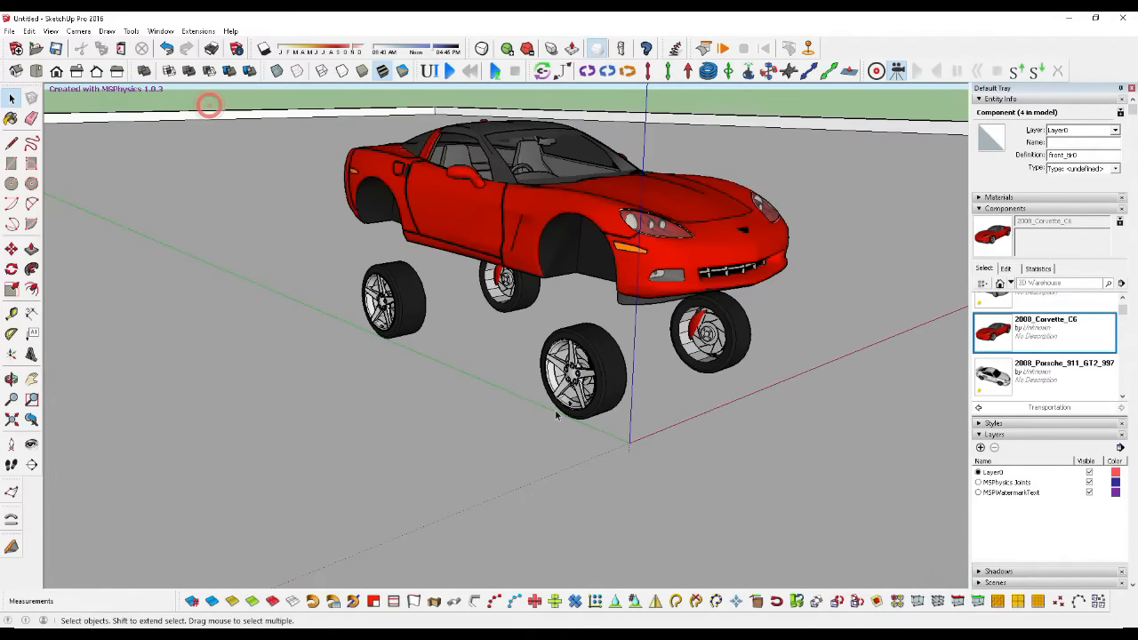
Step: Check that each wheel is a separate group and add an MSPhysics hinge joint at the right front wheel's hub, pointing outward
{"action": "left_click", "coordinate": [391, 300]}
{"action": "left_click", "coordinate": [502, 283]}
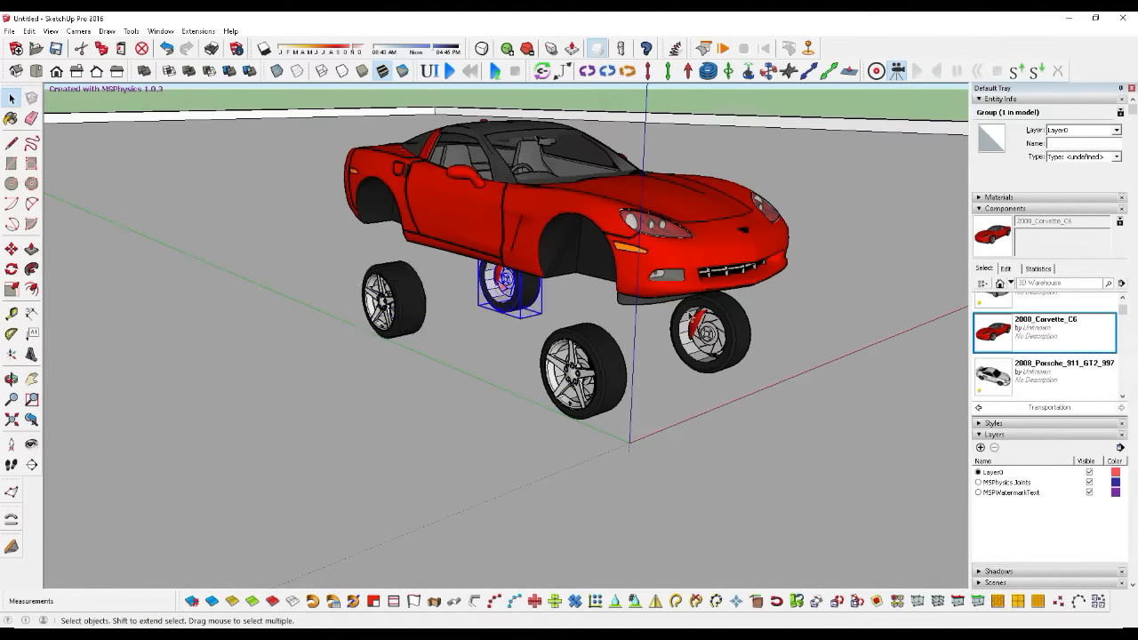
{"action": "left_click", "coordinate": [697, 317]}
{"action": "left_click", "coordinate": [578, 373]}
{"action": "scroll", "coordinate": [566, 373], "scroll_direction": "up", "scroll_amount": 3}
{"action": "scroll", "coordinate": [569, 377], "scroll_direction": "up", "scroll_amount": 2}
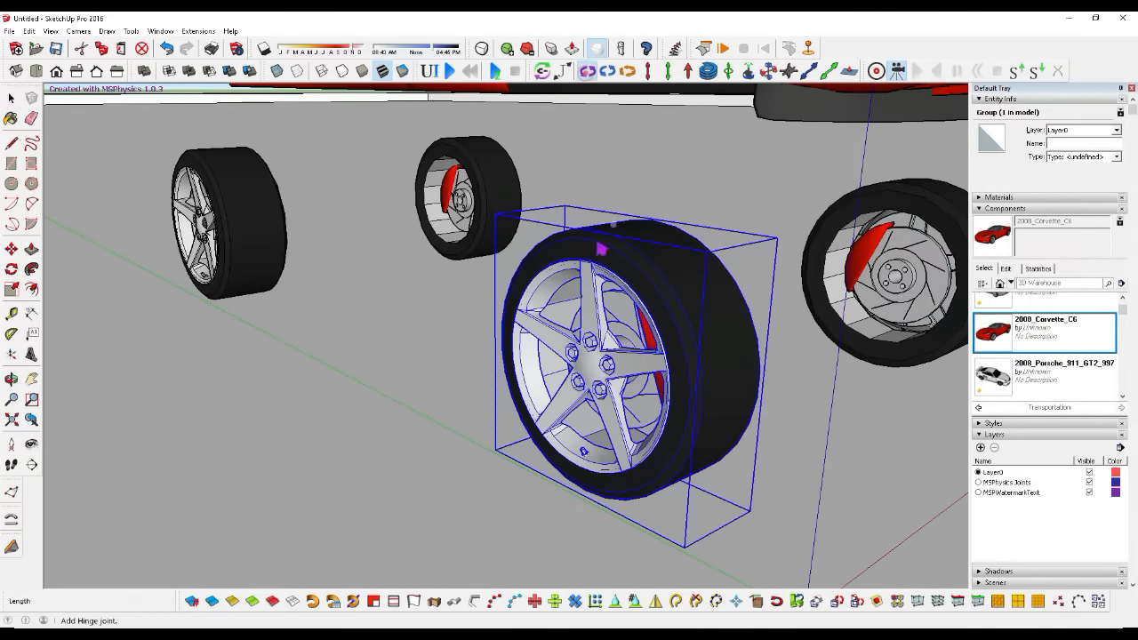
{"action": "left_click", "coordinate": [394, 432]}
{"action": "scroll", "coordinate": [310, 418], "scroll_direction": "down", "scroll_amount": 5}
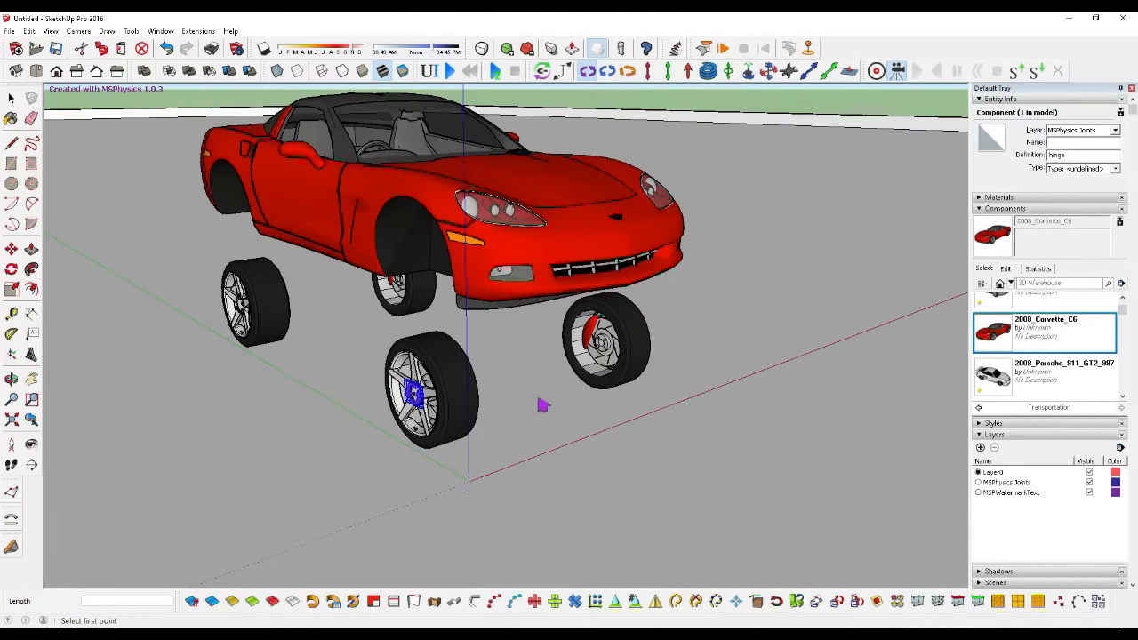
Step: Add a second hinge joint at the hub centre of the left front wheel
{"action": "left_click", "coordinate": [13, 380]}
{"action": "left_click_drag", "start_coordinate": [661, 389], "coordinate": [124, 385]}
{"action": "scroll", "coordinate": [491, 385], "scroll_direction": "up", "scroll_amount": 3}
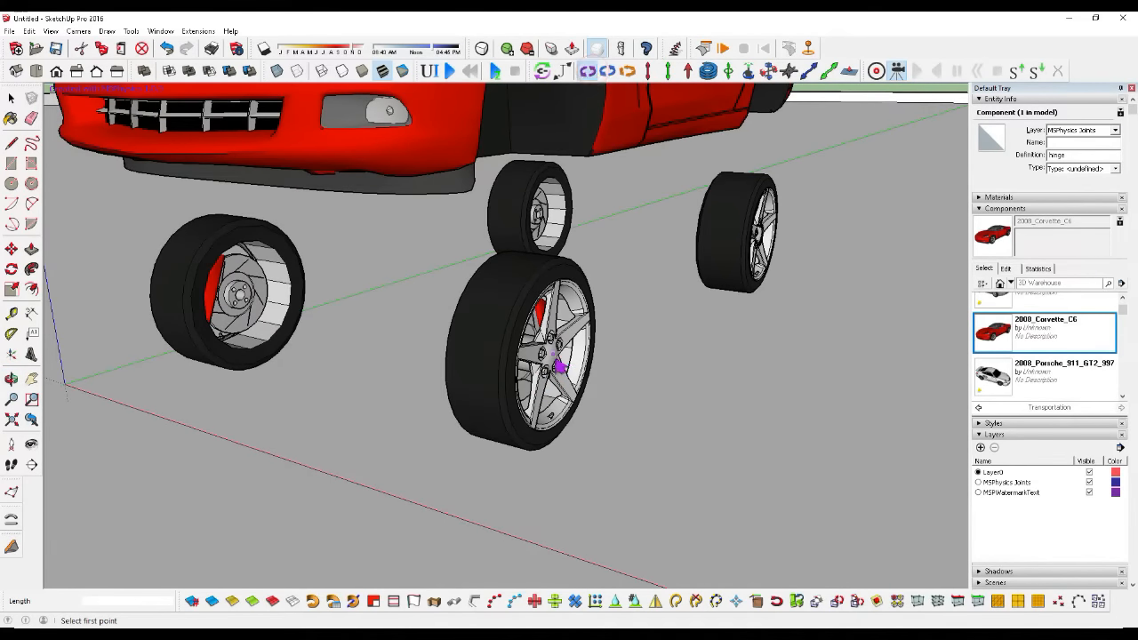
{"action": "left_click", "coordinate": [549, 353]}
{"action": "left_click", "coordinate": [372, 329]}
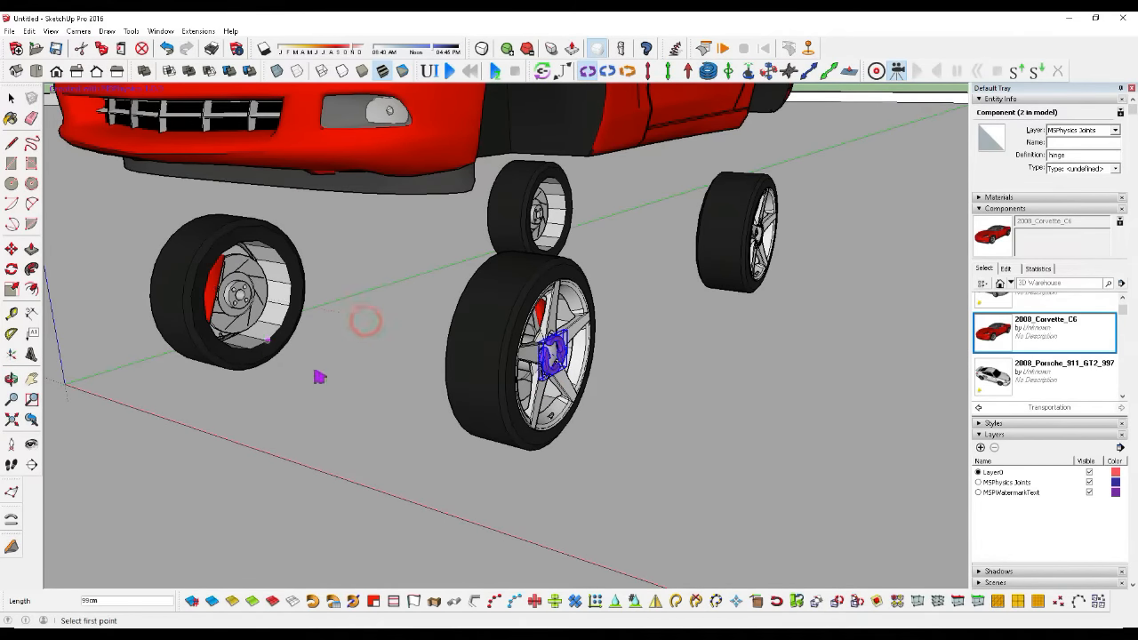
{"action": "scroll", "coordinate": [471, 449], "scroll_direction": "down", "scroll_amount": 2}
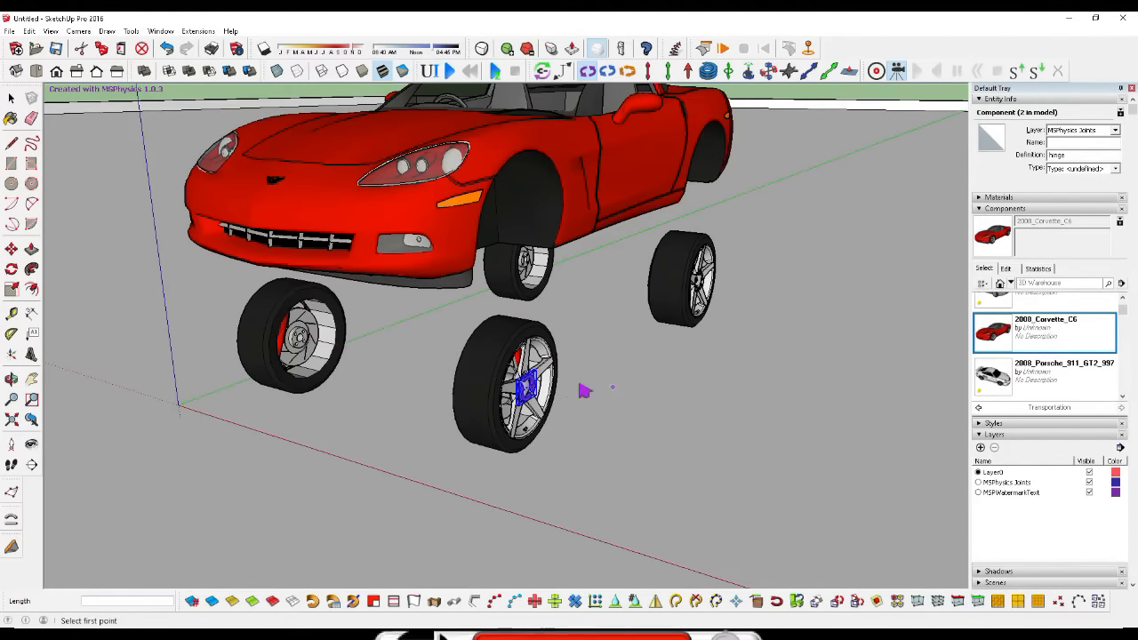
Step: Add an MSPhysics motor joint at the hub centre of the left rear wheel
{"action": "scroll", "coordinate": [742, 213], "scroll_direction": "up", "scroll_amount": 5}
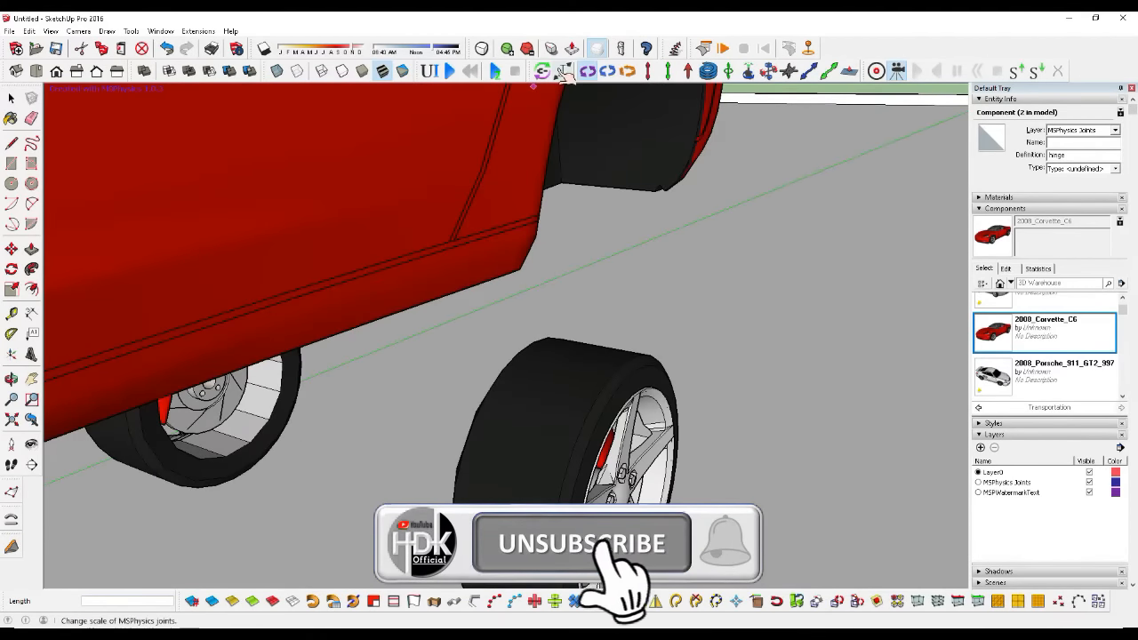
{"action": "left_click", "coordinate": [622, 491]}
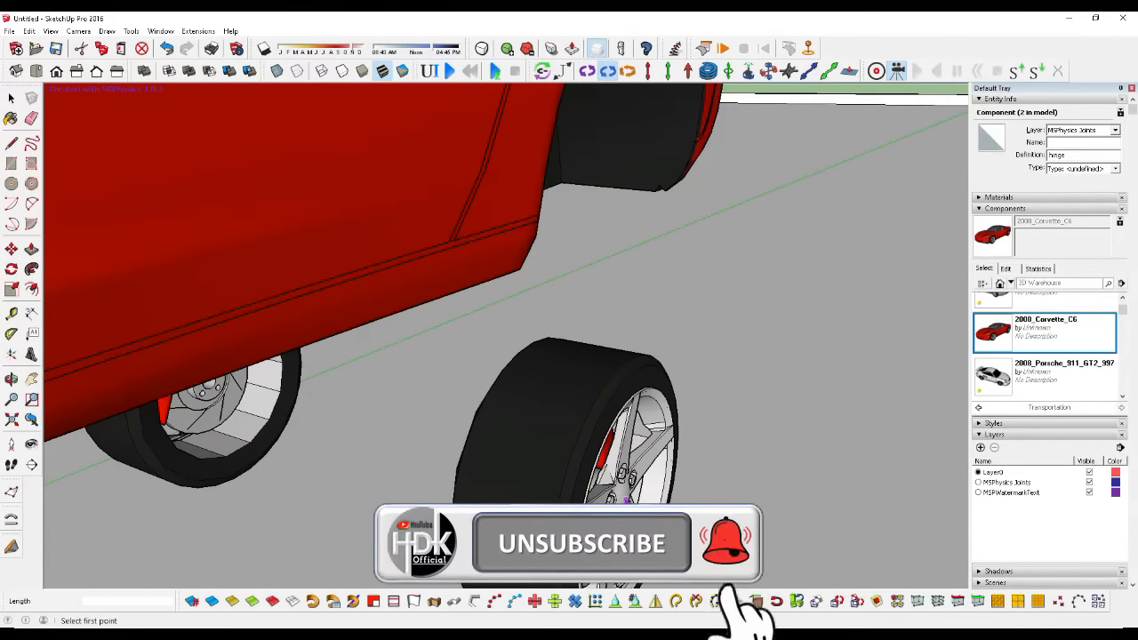
{"action": "left_click", "coordinate": [395, 442]}
{"action": "scroll", "coordinate": [744, 418], "scroll_direction": "down", "scroll_amount": 6}
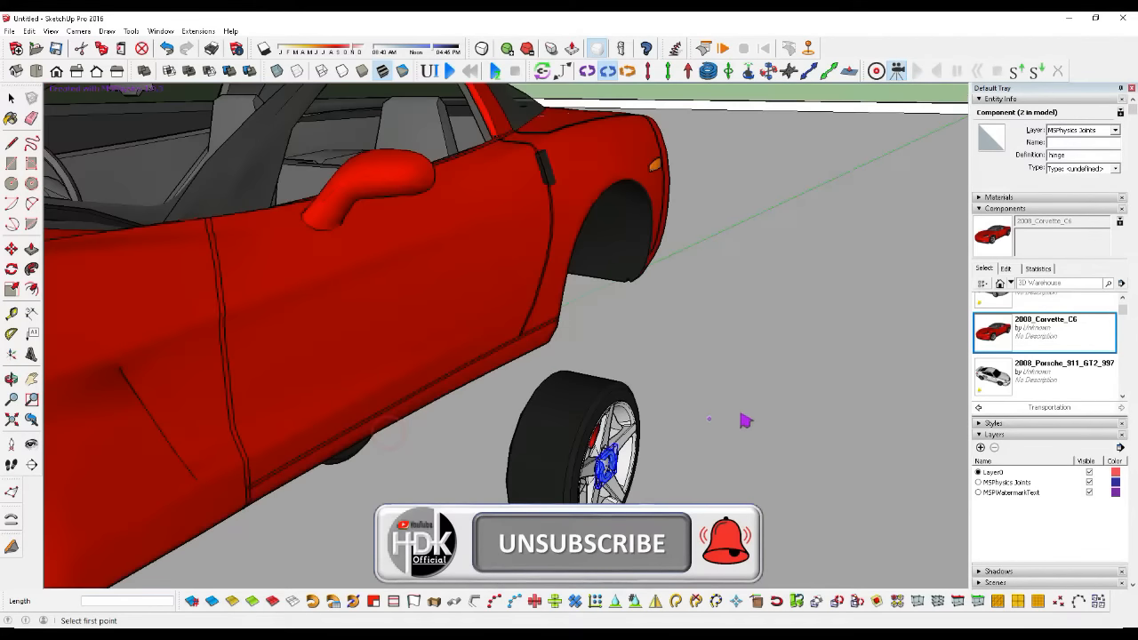
Step: Add a matching motor joint at the hub centre of the right rear wheel
{"action": "left_click", "coordinate": [12, 378]}
{"action": "left_click_drag", "start_coordinate": [400, 373], "coordinate": [347, 373]}
{"action": "scroll", "coordinate": [348, 373], "scroll_direction": "up", "scroll_amount": 8}
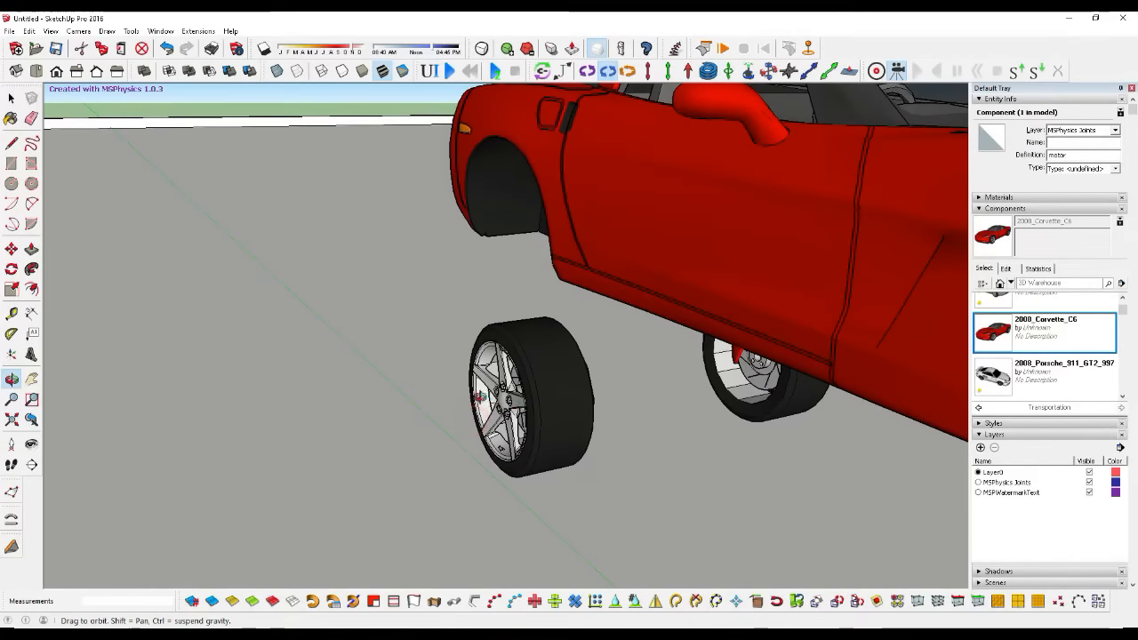
{"action": "scroll", "coordinate": [472, 422], "scroll_direction": "up", "scroll_amount": 5}
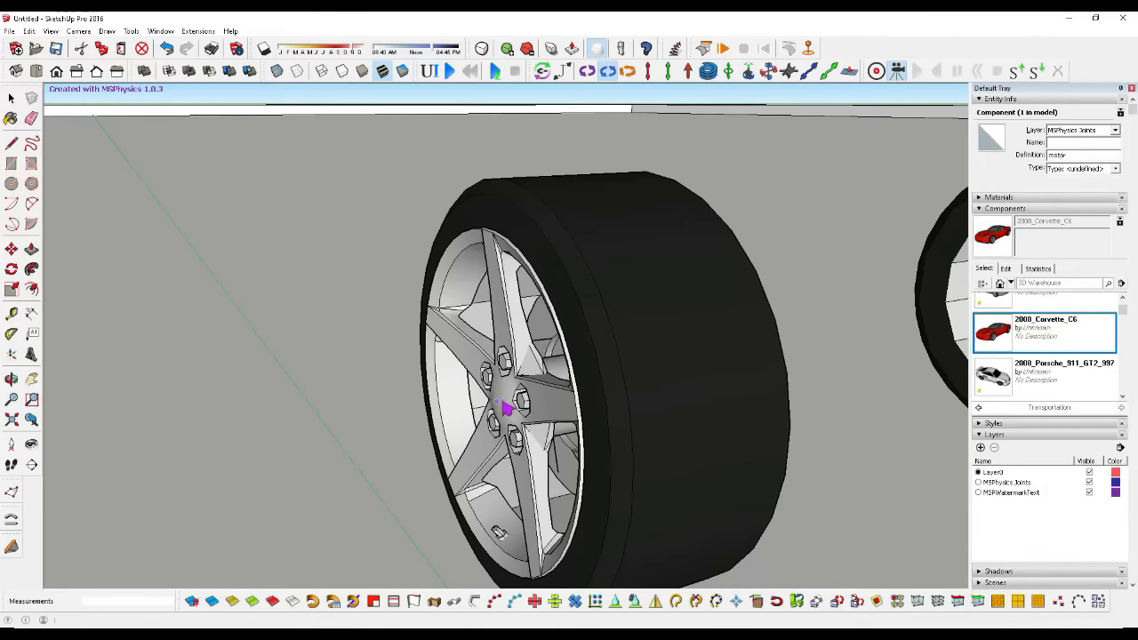
{"action": "left_click", "coordinate": [176, 459]}
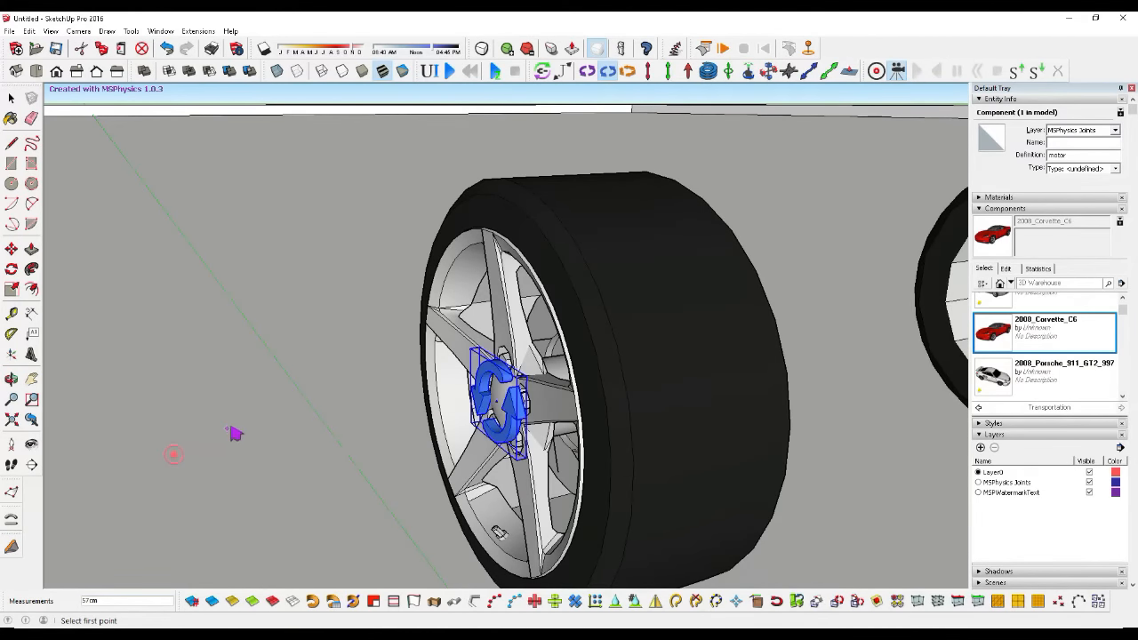
Step: Select both rear-wheel motor joints and give them the shared name mOTOR
{"action": "scroll", "coordinate": [313, 425], "scroll_direction": "down", "scroll_amount": 5}
{"action": "scroll", "coordinate": [313, 425], "scroll_direction": "down", "scroll_amount": 5}
{"action": "left_click", "coordinate": [12, 378]}
{"action": "left_click_drag", "start_coordinate": [107, 391], "coordinate": [391, 449]}
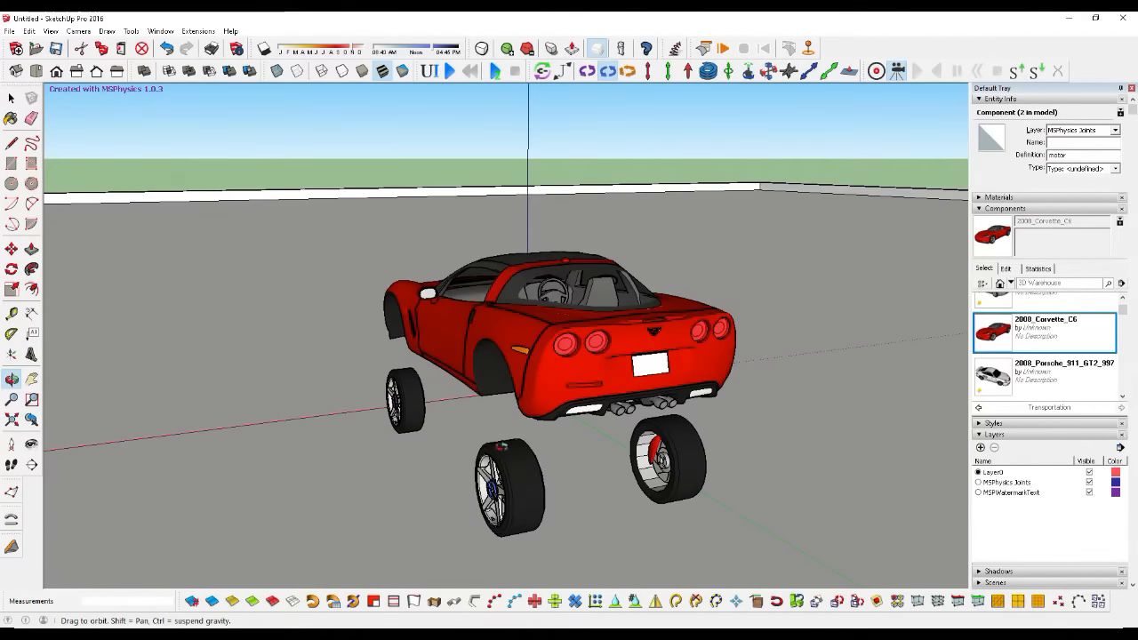
{"action": "left_click", "coordinate": [12, 98]}
{"action": "scroll", "coordinate": [494, 489], "scroll_direction": "up", "scroll_amount": 5}
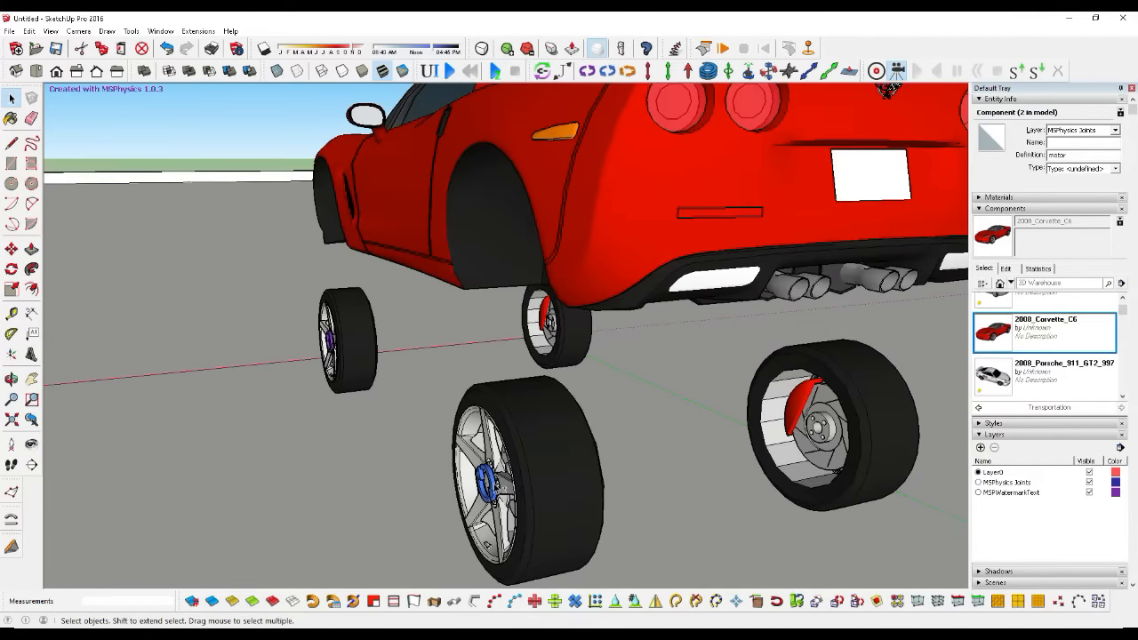
{"action": "left_click", "coordinate": [1078, 143]}
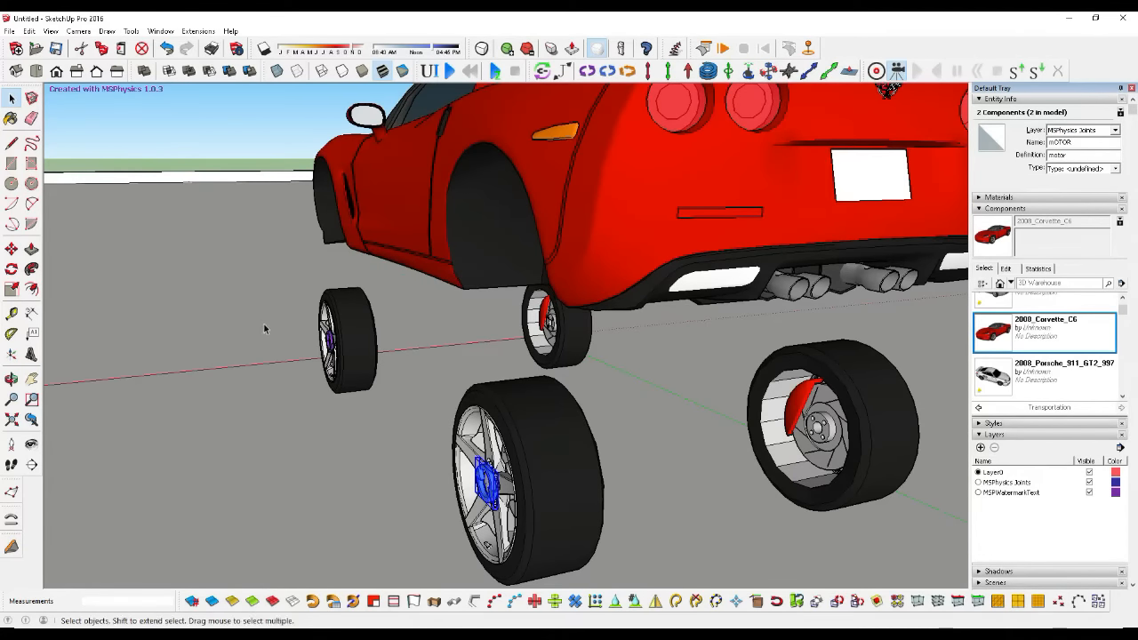
{"action": "scroll", "coordinate": [344, 357], "scroll_direction": "down", "scroll_amount": 2}
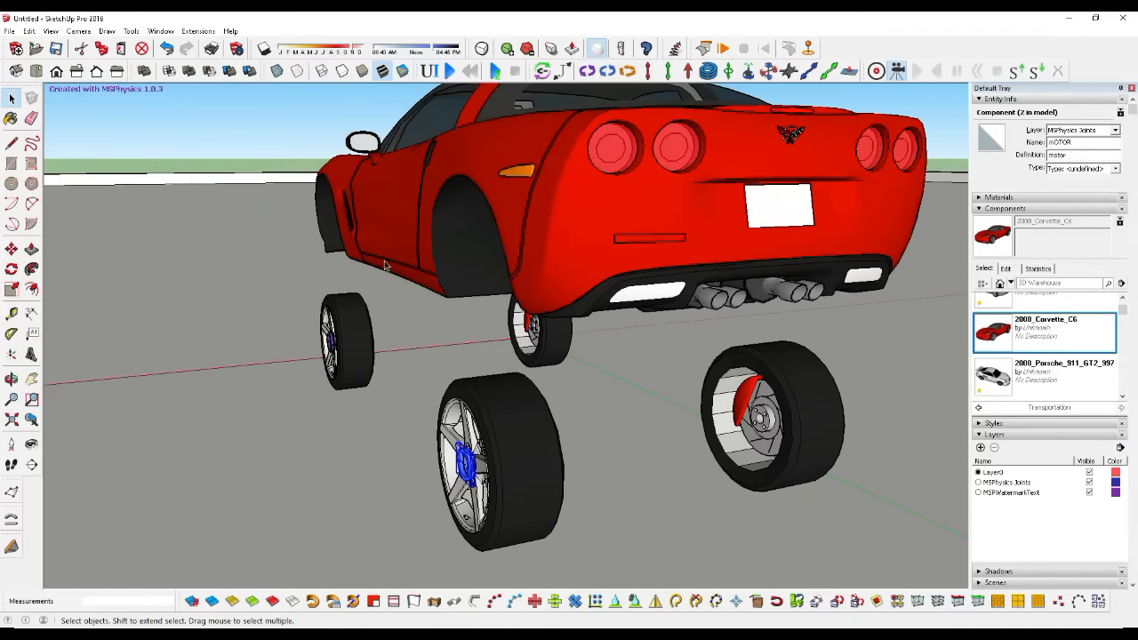
Step: In the motor's MSPhysics joint properties, set Accel to 5 and generate a slider controller for it
{"action": "left_click", "coordinate": [429, 71]}
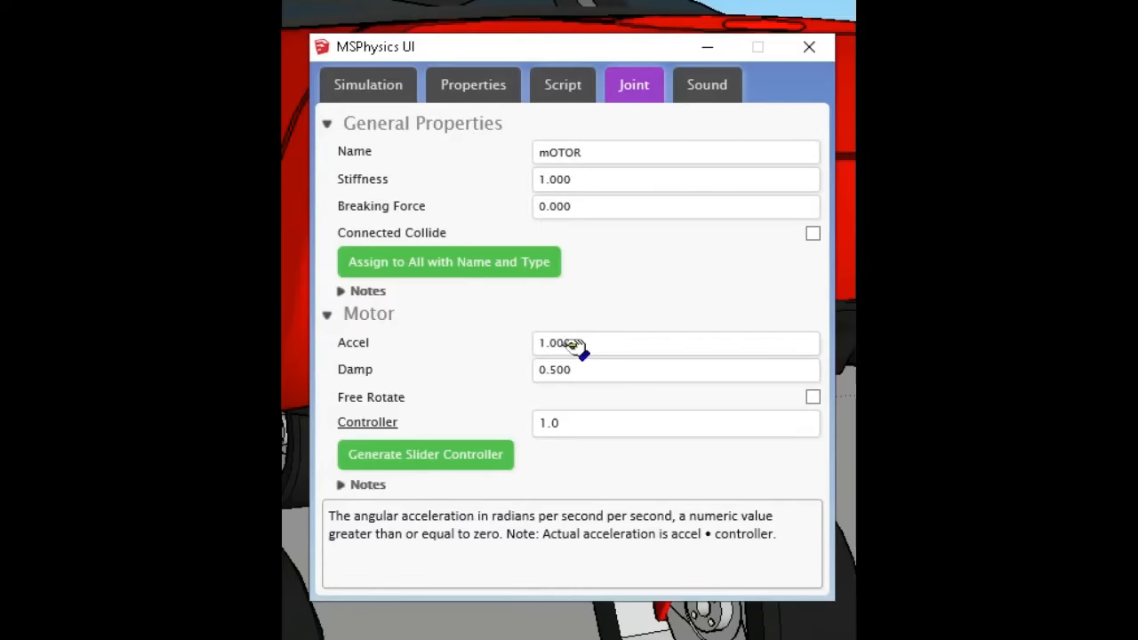
{"action": "left_click", "coordinate": [702, 278]}
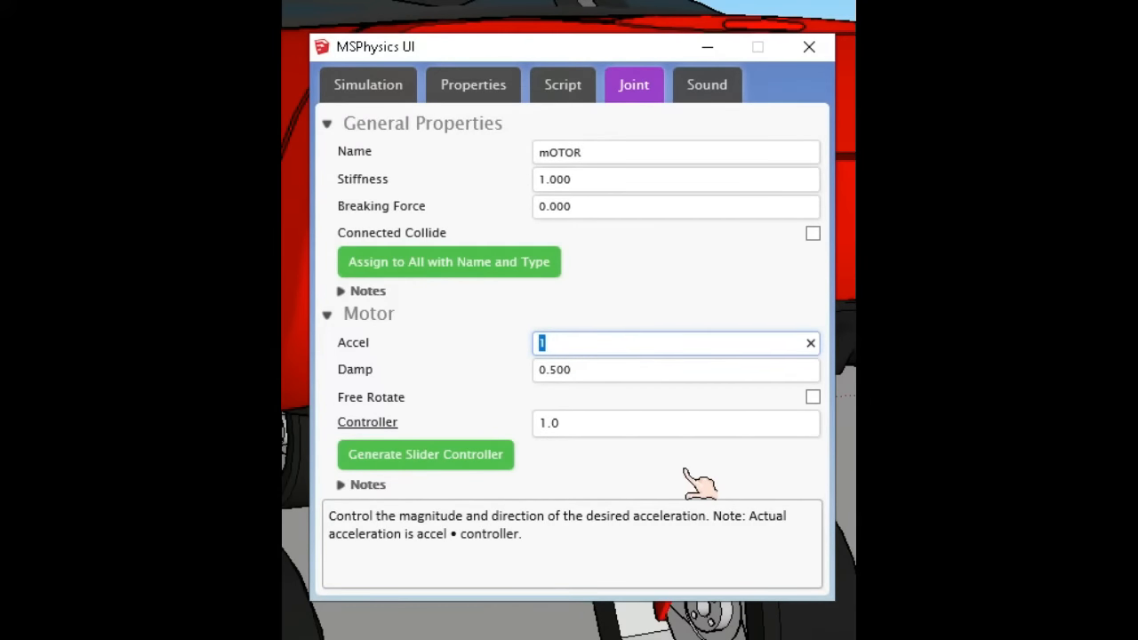
{"action": "type", "text": "5"}
{"action": "left_click", "coordinate": [622, 426]}
{"action": "left_click", "coordinate": [472, 458]}
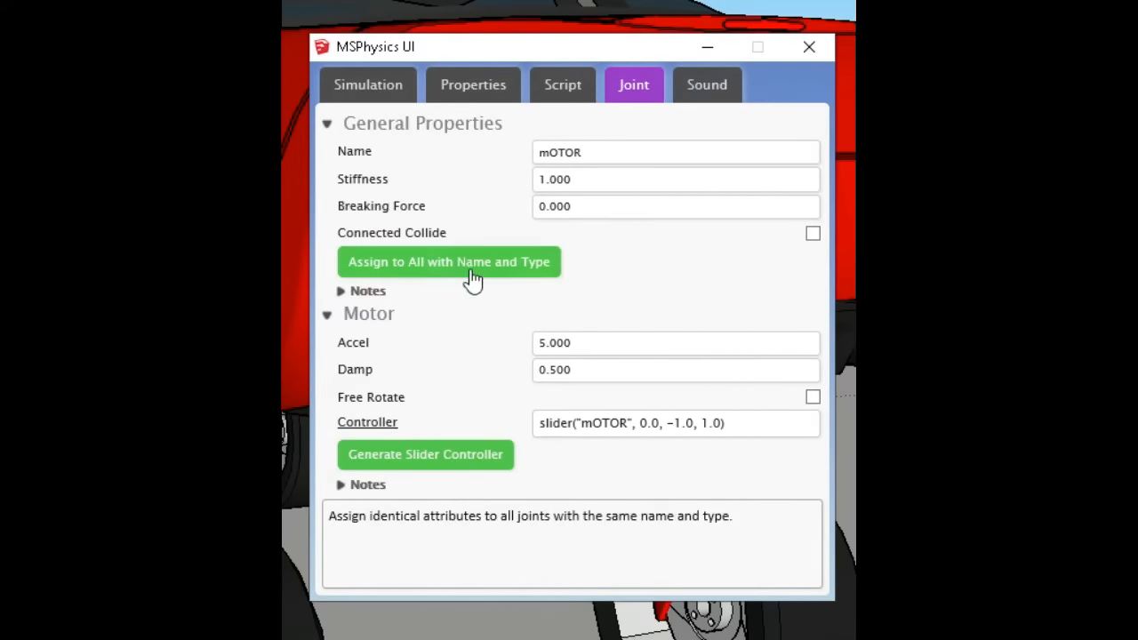
Step: Assign the motor settings to all joints with the same name and type, and close the MSPhysics properties
{"action": "left_click", "coordinate": [718, 626]}
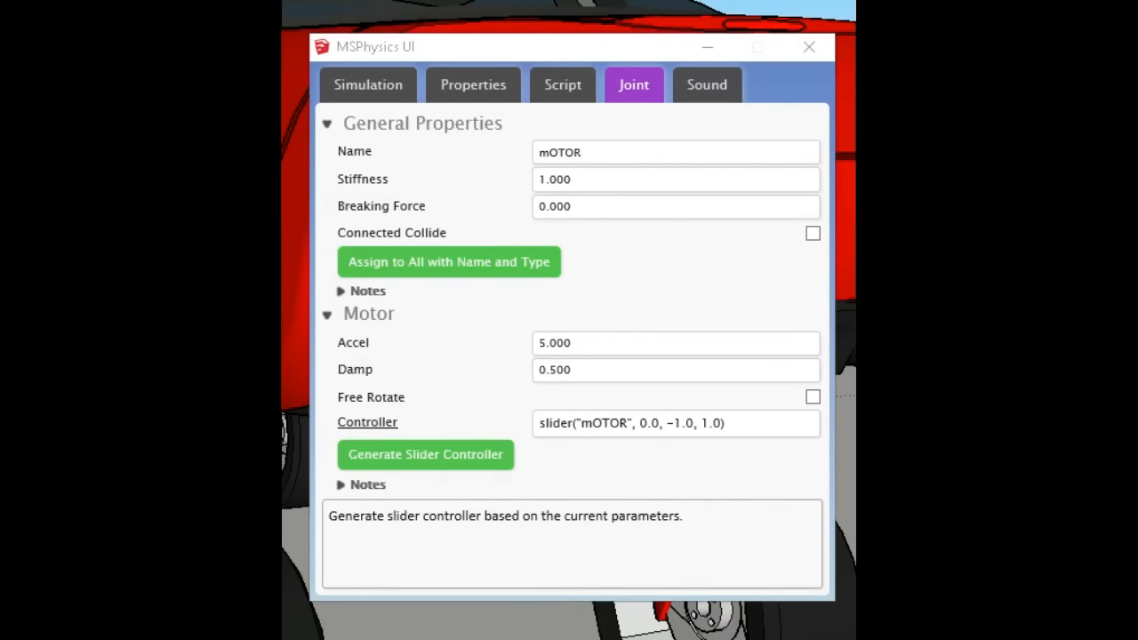
{"action": "left_click", "coordinate": [507, 263]}
{"action": "left_click", "coordinate": [594, 375]}
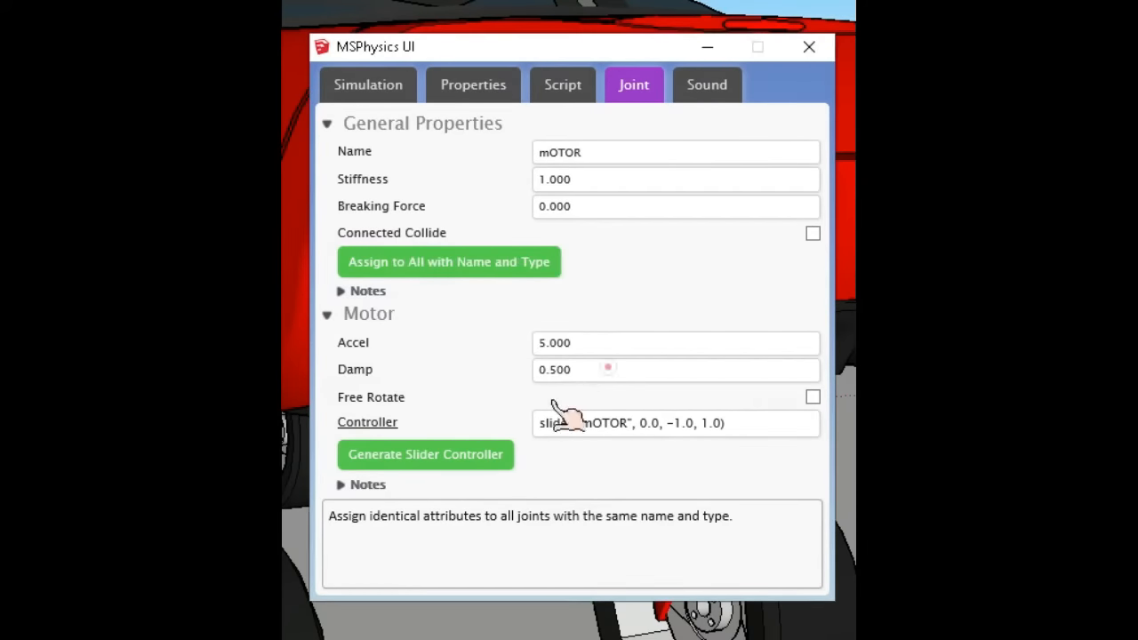
{"action": "left_click", "coordinate": [608, 366]}
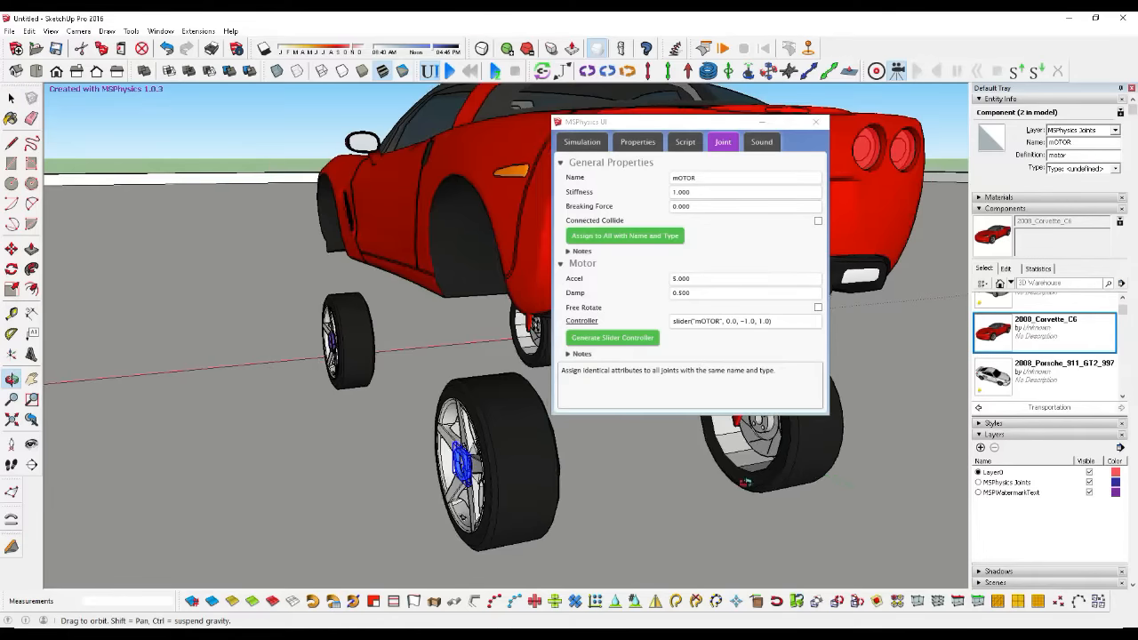
{"action": "middle_click_drag", "start_coordinate": [813, 478], "coordinate": [729, 469]}
{"action": "left_click", "coordinate": [11, 97]}
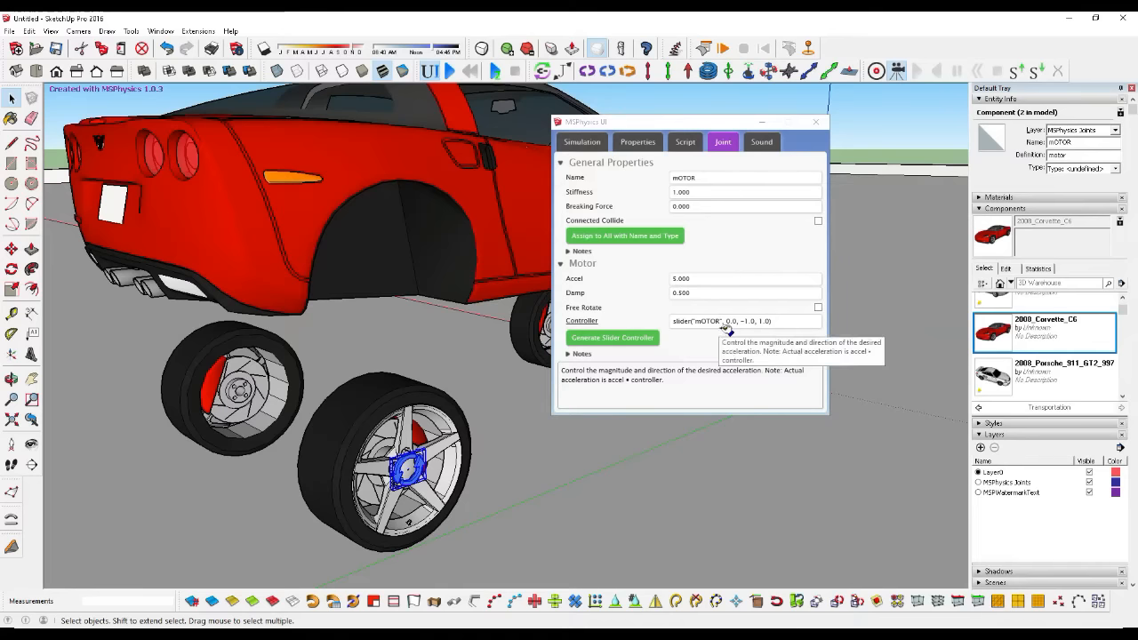
{"action": "left_click", "coordinate": [815, 121]}
Step: Select the right rear wheel together with its motor joint and make them one group
{"action": "scroll", "coordinate": [427, 355], "scroll_direction": "down", "scroll_amount": 5}
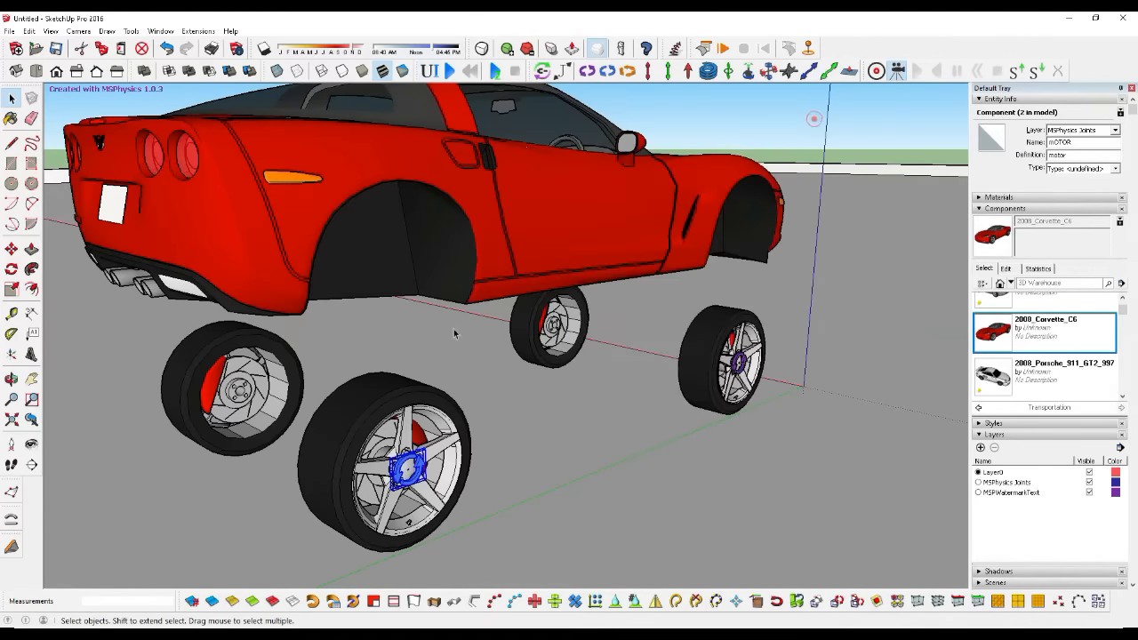
{"action": "left_click", "coordinate": [12, 378]}
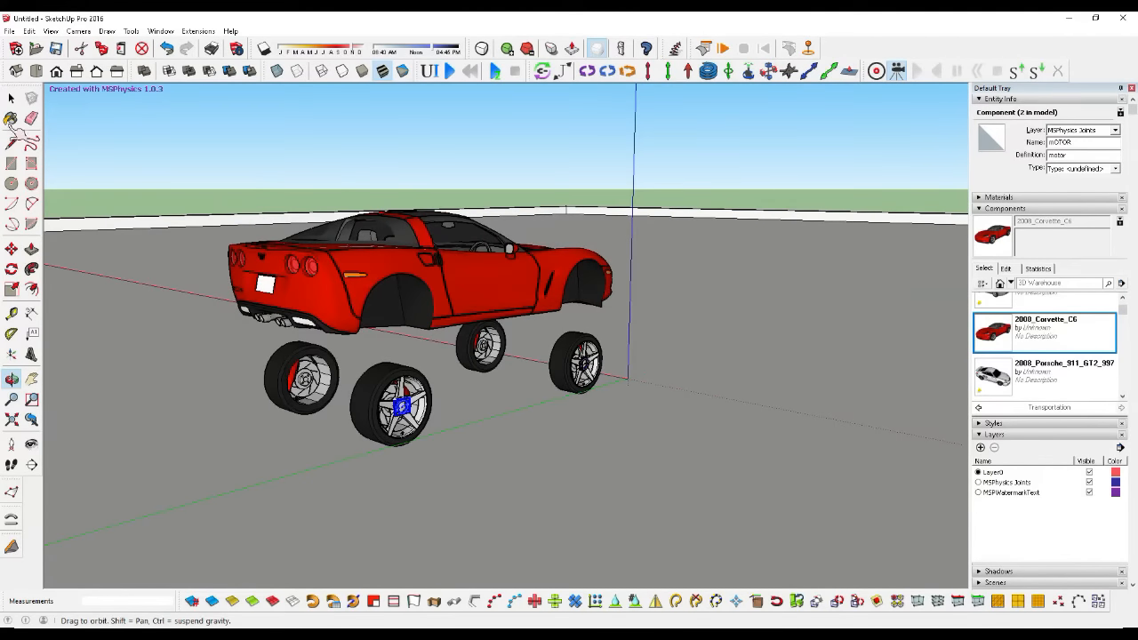
{"action": "left_click", "coordinate": [11, 97]}
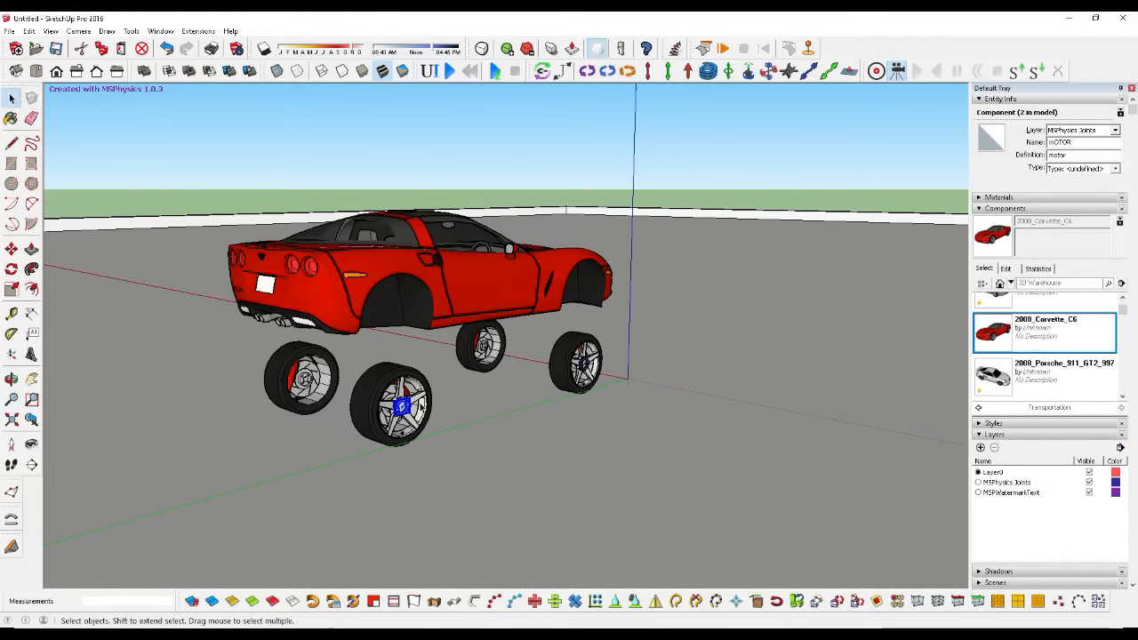
{"action": "left_click", "coordinate": [406, 379], "text": "shift"}
{"action": "right_click", "coordinate": [406, 381]}
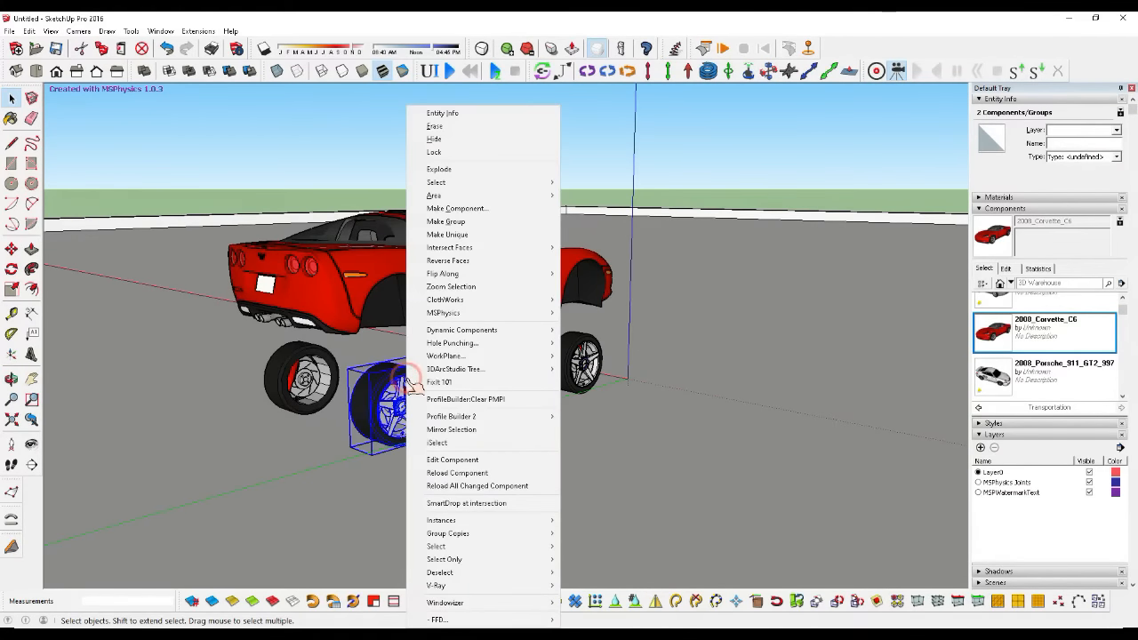
{"action": "left_click", "coordinate": [464, 223]}
{"action": "left_click", "coordinate": [11, 377]}
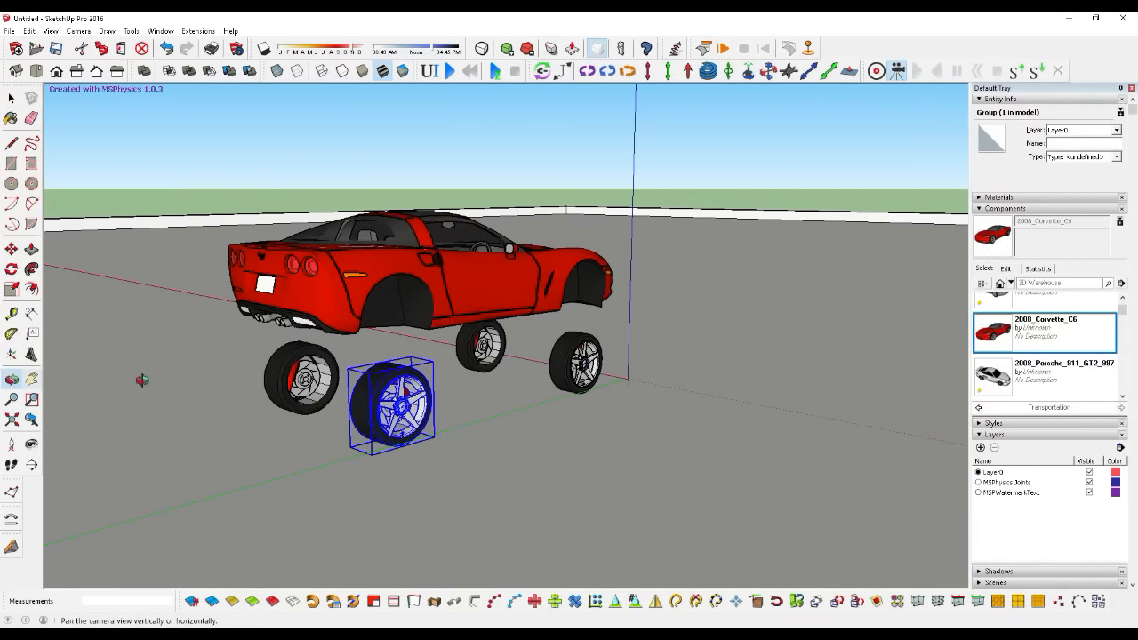
Step: Select the left rear wheel together with its motor joint and make them one group
{"action": "left_click_drag", "start_coordinate": [140, 380], "coordinate": [157, 380]}
{"action": "left_click", "coordinate": [12, 98]}
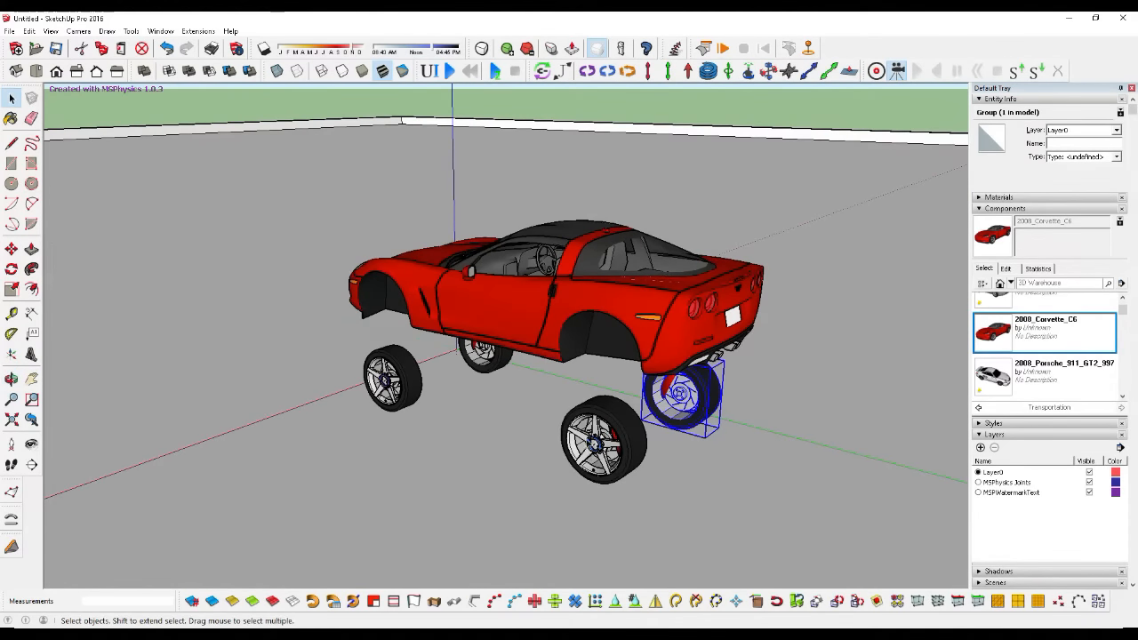
{"action": "left_click", "coordinate": [596, 440]}
{"action": "left_click", "coordinate": [613, 424], "text": "shift"}
{"action": "right_click", "coordinate": [613, 425]}
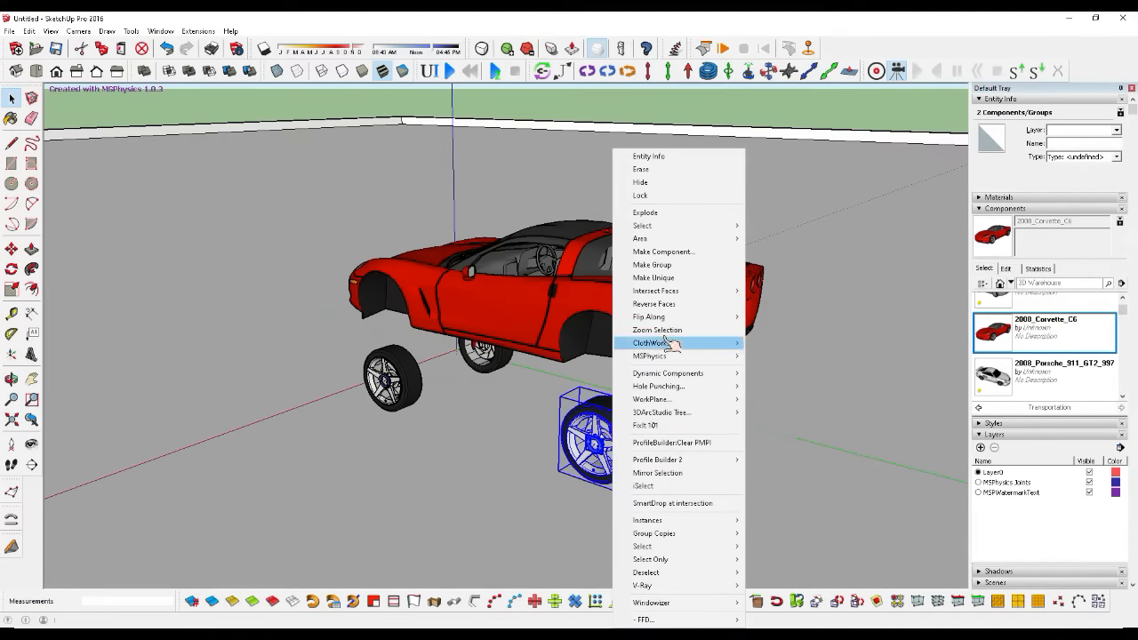
{"action": "left_click", "coordinate": [638, 268]}
Step: Select the left front wheel together with its hinge joint and make them one group
{"action": "scroll", "coordinate": [334, 386], "scroll_direction": "up", "scroll_amount": 3}
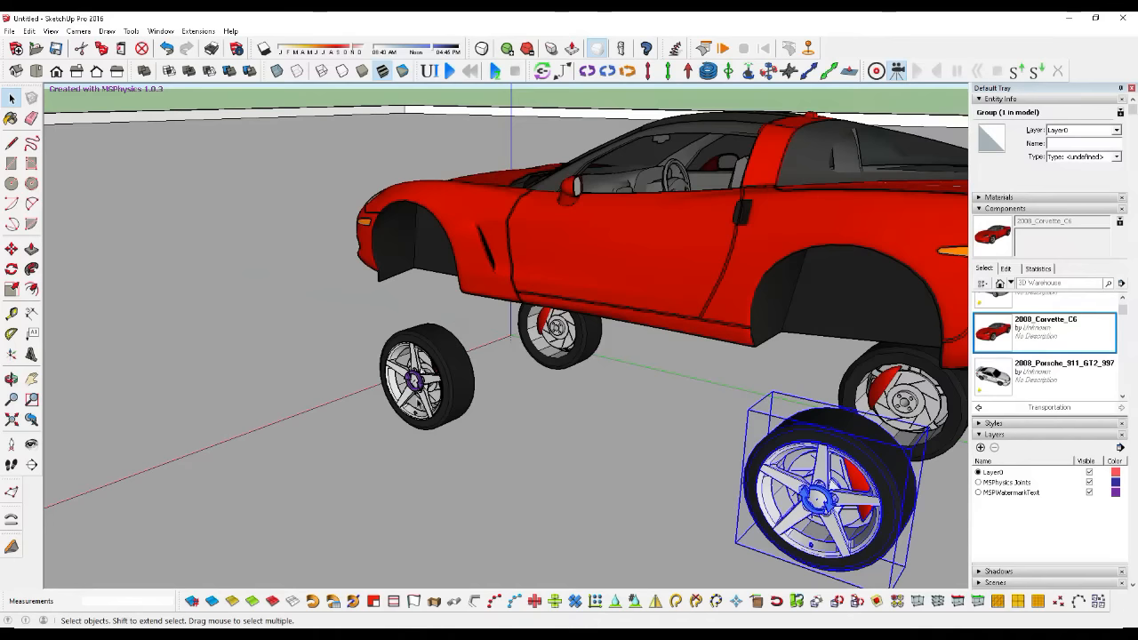
{"action": "left_click", "coordinate": [413, 378]}
{"action": "left_click", "coordinate": [450, 357], "text": "shift"}
{"action": "right_click", "coordinate": [450, 358]}
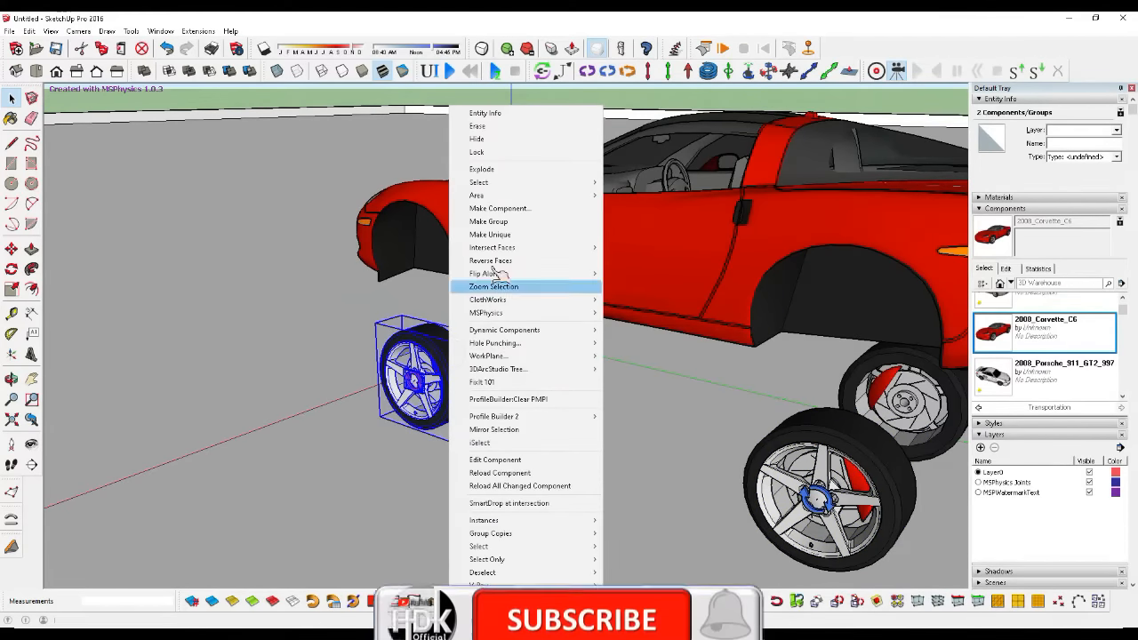
{"action": "left_click", "coordinate": [503, 222]}
Step: Select the right front wheel together with its hinge joint and make them one group
{"action": "left_click", "coordinate": [12, 379]}
{"action": "left_click_drag", "start_coordinate": [119, 336], "coordinate": [771, 443]}
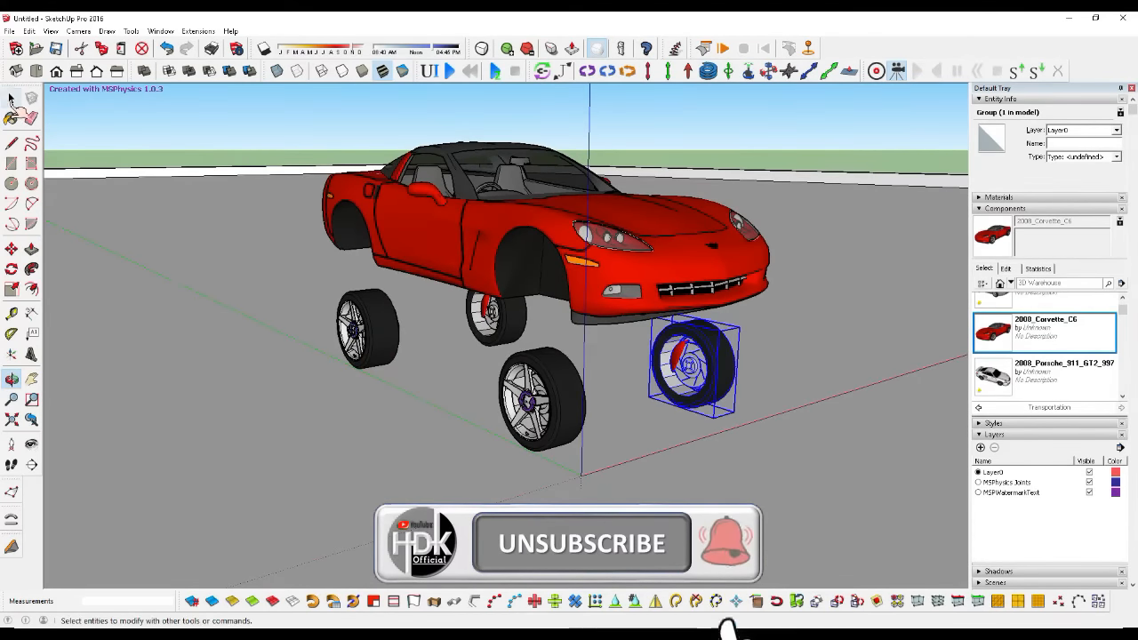
{"action": "left_click", "coordinate": [11, 98]}
{"action": "scroll", "coordinate": [526, 402], "scroll_direction": "up", "scroll_amount": 2}
{"action": "left_click", "coordinate": [520, 402]}
{"action": "left_click", "coordinate": [545, 424], "text": "shift"}
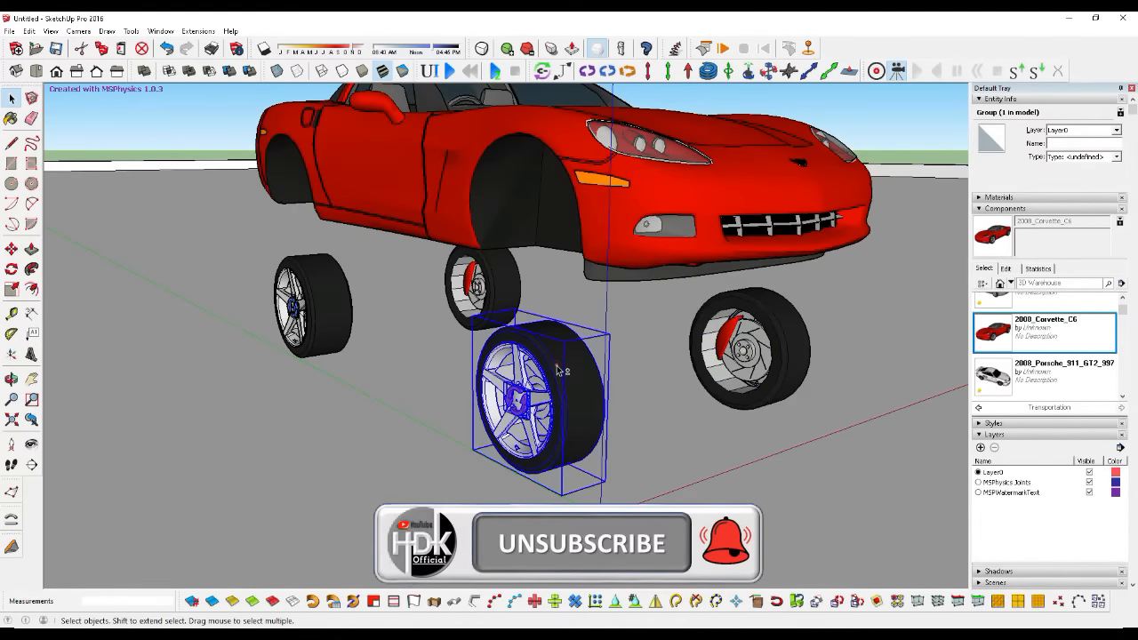
{"action": "right_click", "coordinate": [556, 417]}
{"action": "left_click", "coordinate": [591, 264]}
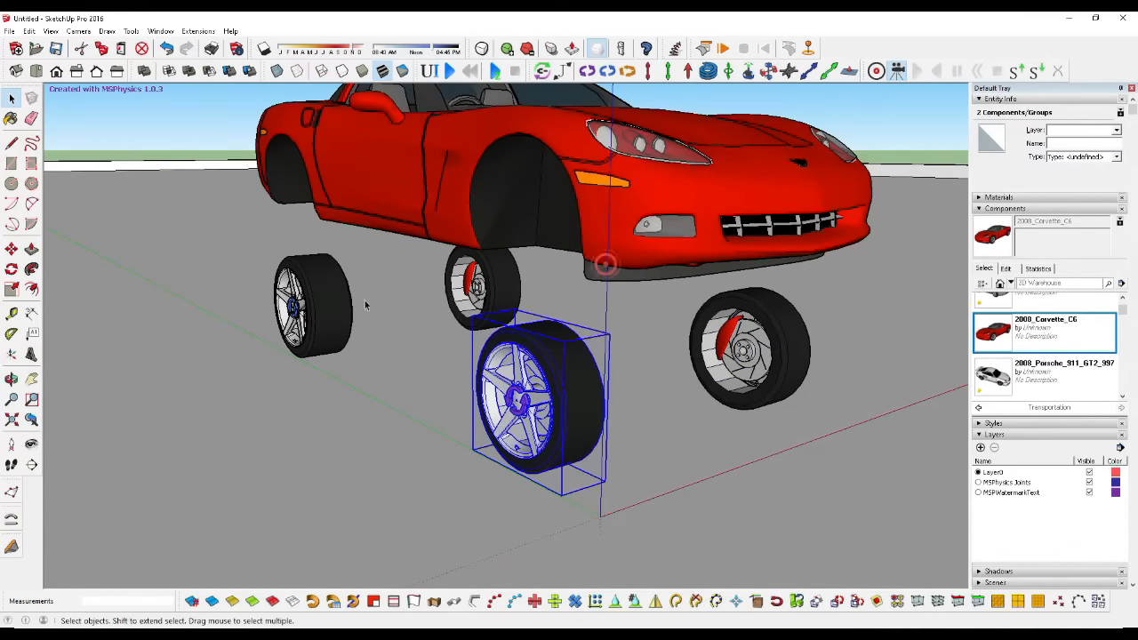
Step: Select all four wheel groups and set their MSPhysics shape to Sphere
{"action": "left_click", "coordinate": [334, 302]}
{"action": "left_click", "coordinate": [556, 354], "text": "shift"}
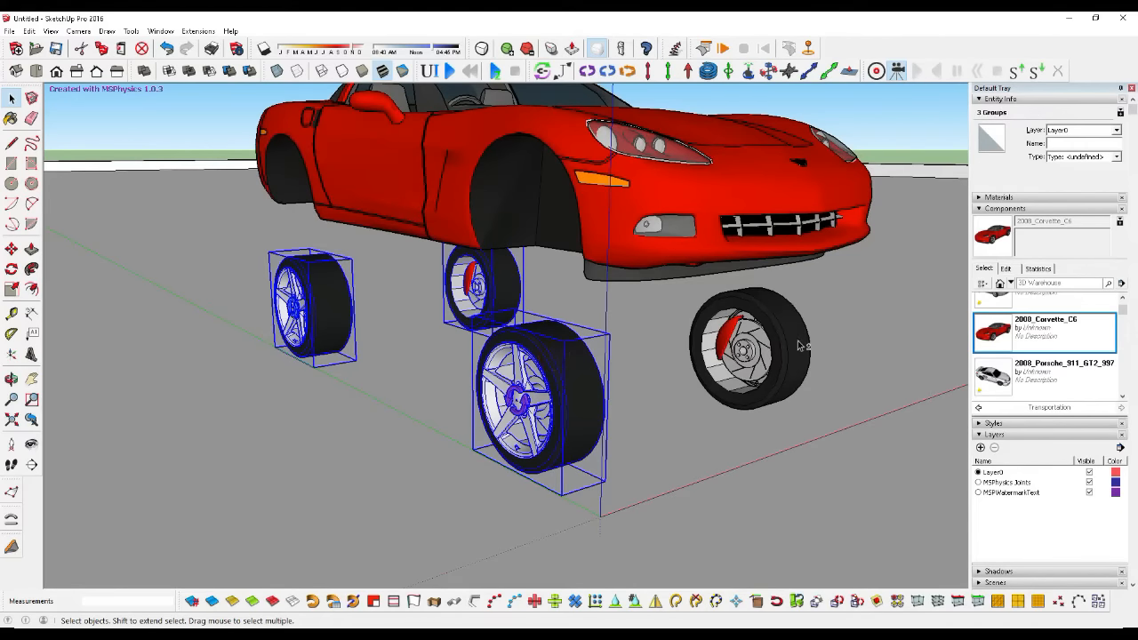
{"action": "left_click", "coordinate": [799, 345], "text": "shift"}
{"action": "right_click", "coordinate": [798, 347]}
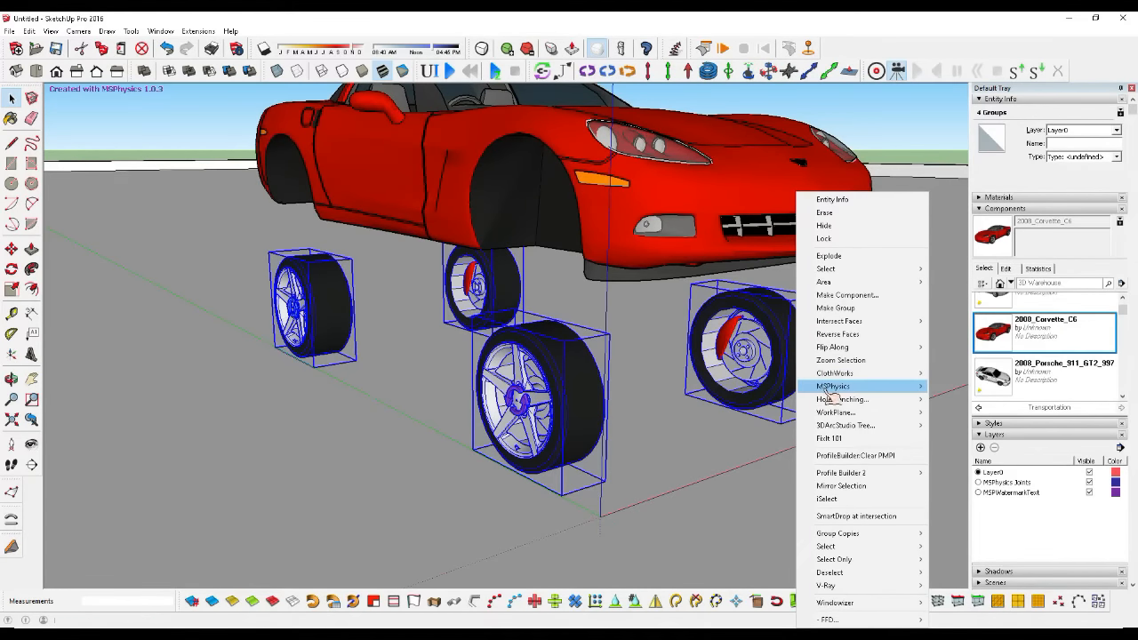
{"action": "mouse_move", "coordinate": [829, 389]}
{"action": "mouse_move", "coordinate": [978, 402]}
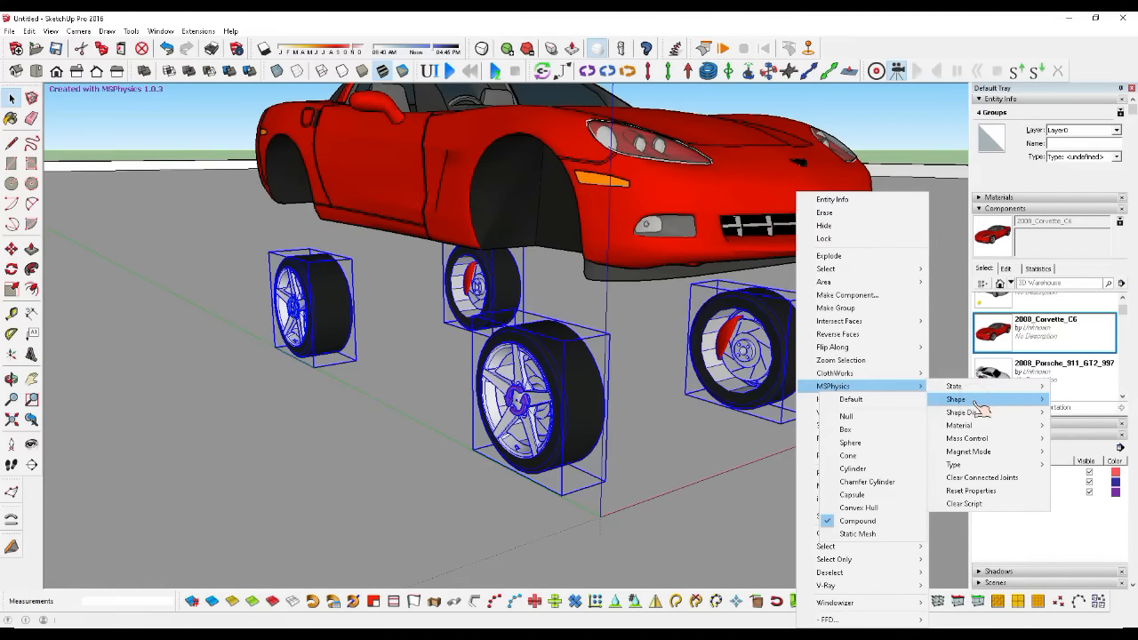
{"action": "left_click", "coordinate": [867, 444]}
Step: Draw a horizontal rectangle about 24 cm by 14 cm extending inward from the right front wheel's hub
{"action": "scroll", "coordinate": [545, 460], "scroll_direction": "down", "scroll_amount": 5}
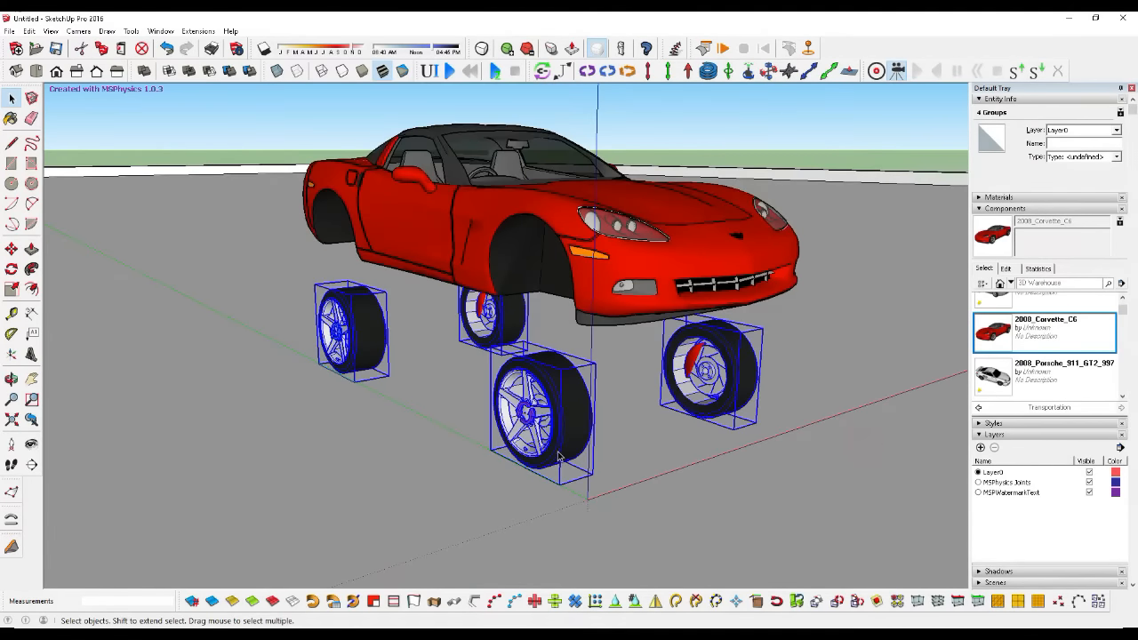
{"action": "left_click", "coordinate": [11, 379]}
{"action": "left_click_drag", "start_coordinate": [551, 418], "coordinate": [333, 427]}
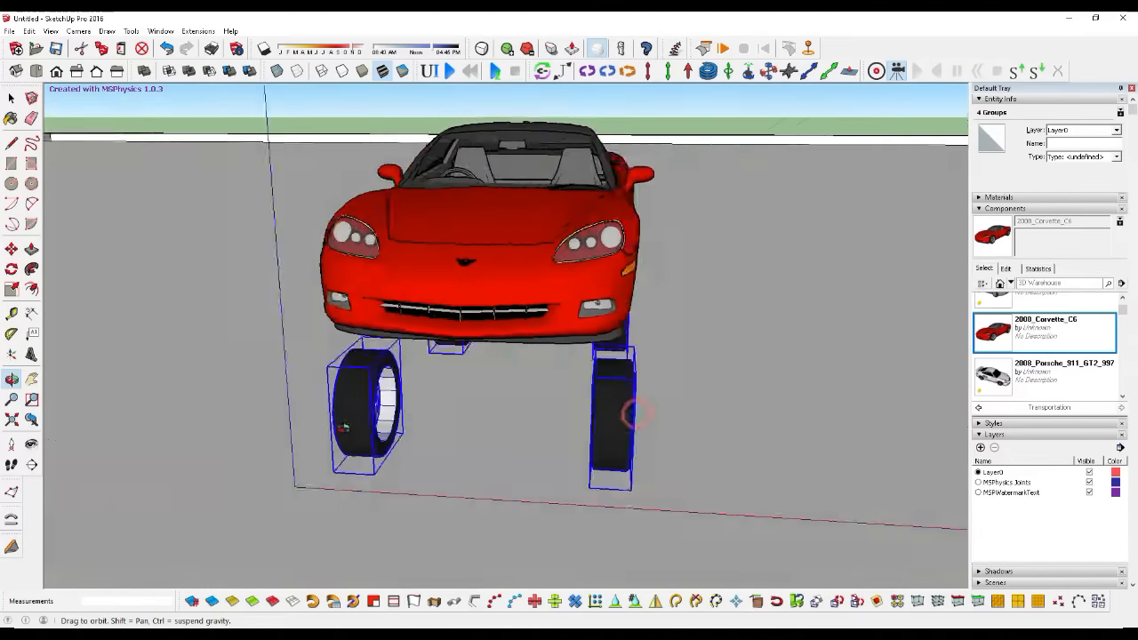
{"action": "scroll", "coordinate": [347, 397], "scroll_direction": "up", "scroll_amount": 5}
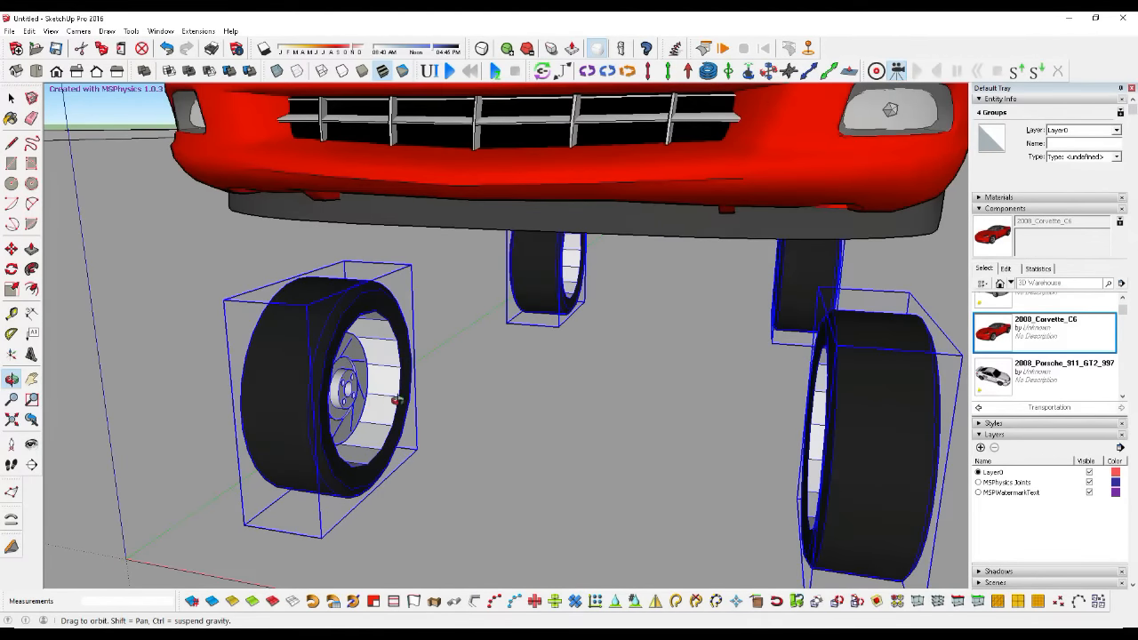
{"action": "mouse_move", "coordinate": [409, 400]}
{"action": "left_mouse_down"}
{"action": "mouse_move", "coordinate": [380, 400]}
{"action": "mouse_move", "coordinate": [396, 382]}
{"action": "left_mouse_up"}
{"action": "scroll", "coordinate": [569, 391], "scroll_direction": "down", "scroll_amount": 3}
{"action": "scroll", "coordinate": [418, 391], "scroll_direction": "up", "scroll_amount": 5}
{"action": "key", "text": "space"}
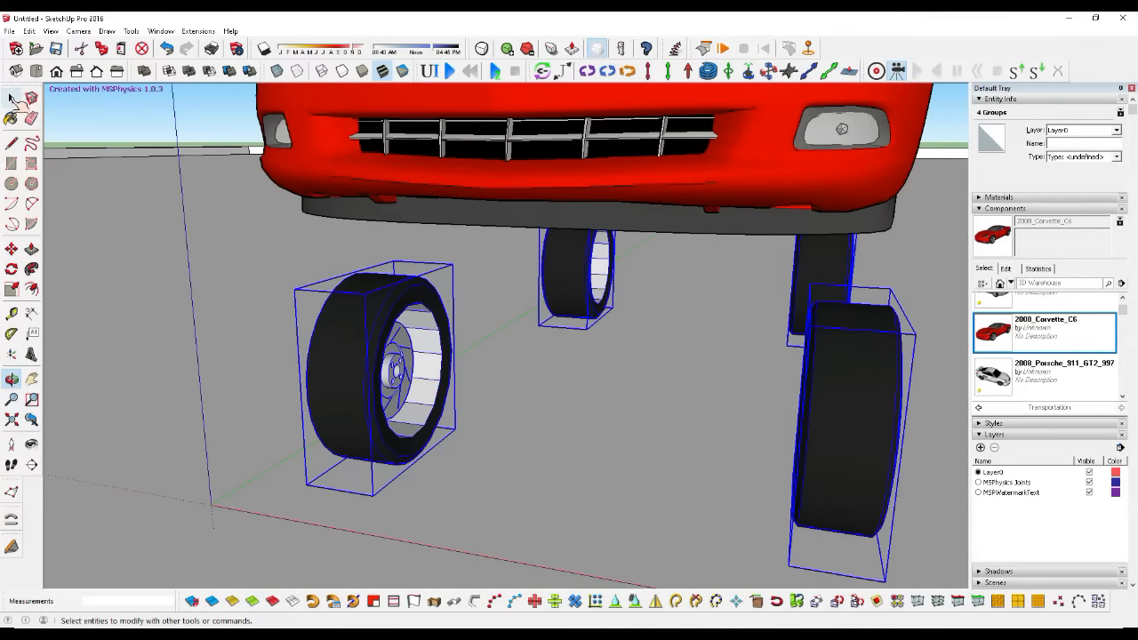
{"action": "left_click", "coordinate": [299, 274]}
{"action": "scroll", "coordinate": [388, 311], "scroll_direction": "up", "scroll_amount": 5}
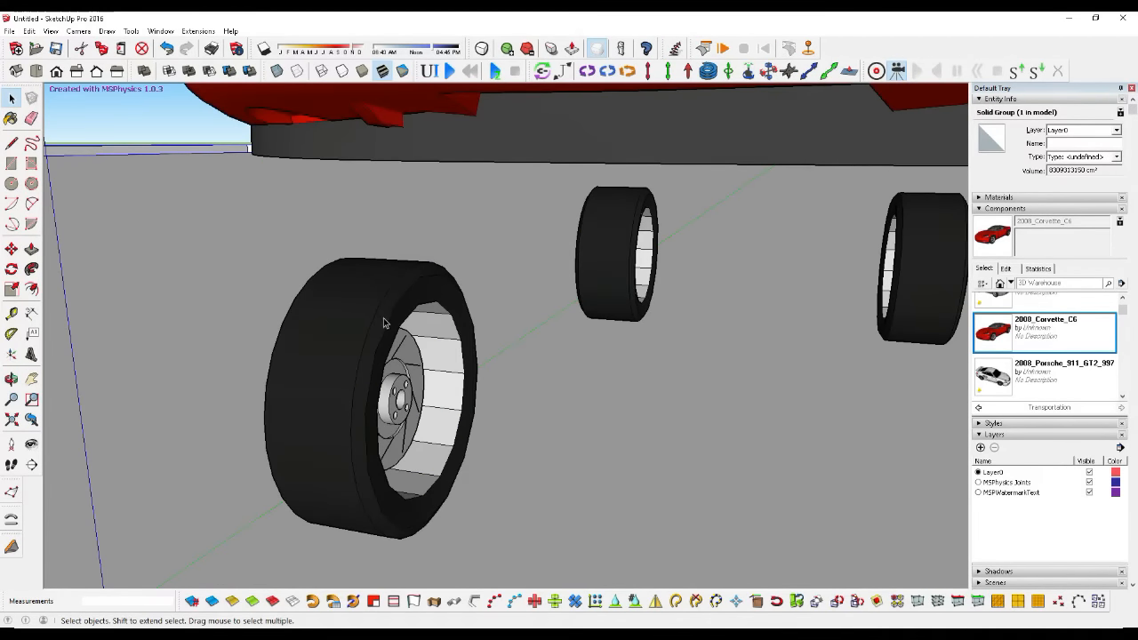
{"action": "left_click", "coordinate": [449, 413], "text": "shift"}
{"action": "scroll", "coordinate": [452, 418], "scroll_direction": "up", "scroll_amount": 1}
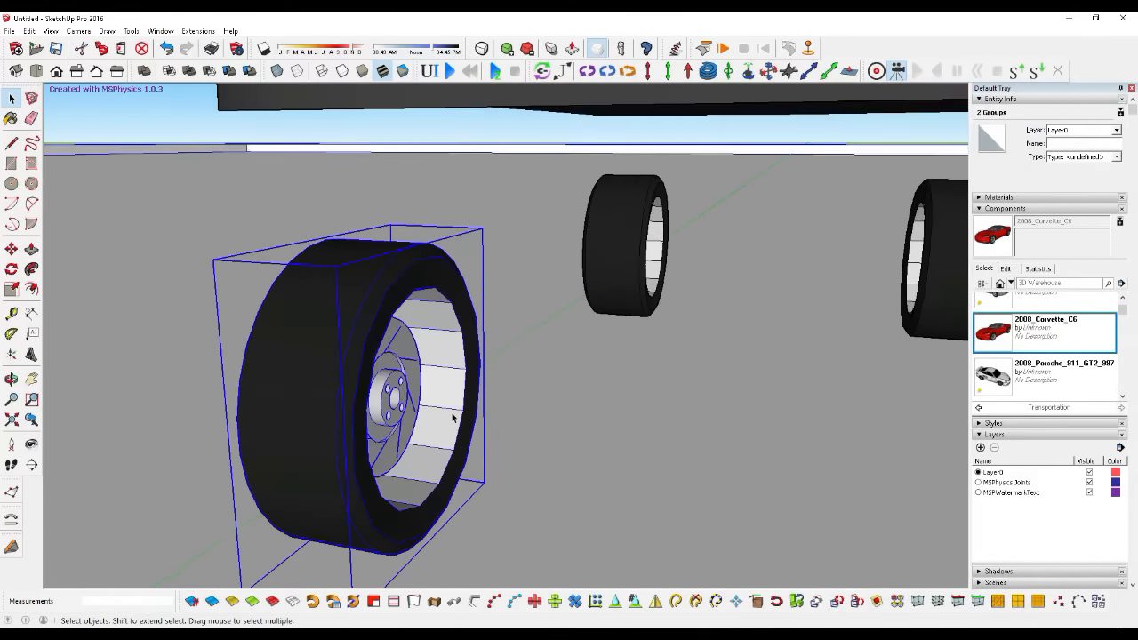
{"action": "left_click", "coordinate": [12, 379]}
{"action": "left_click_drag", "start_coordinate": [298, 409], "coordinate": [267, 414]}
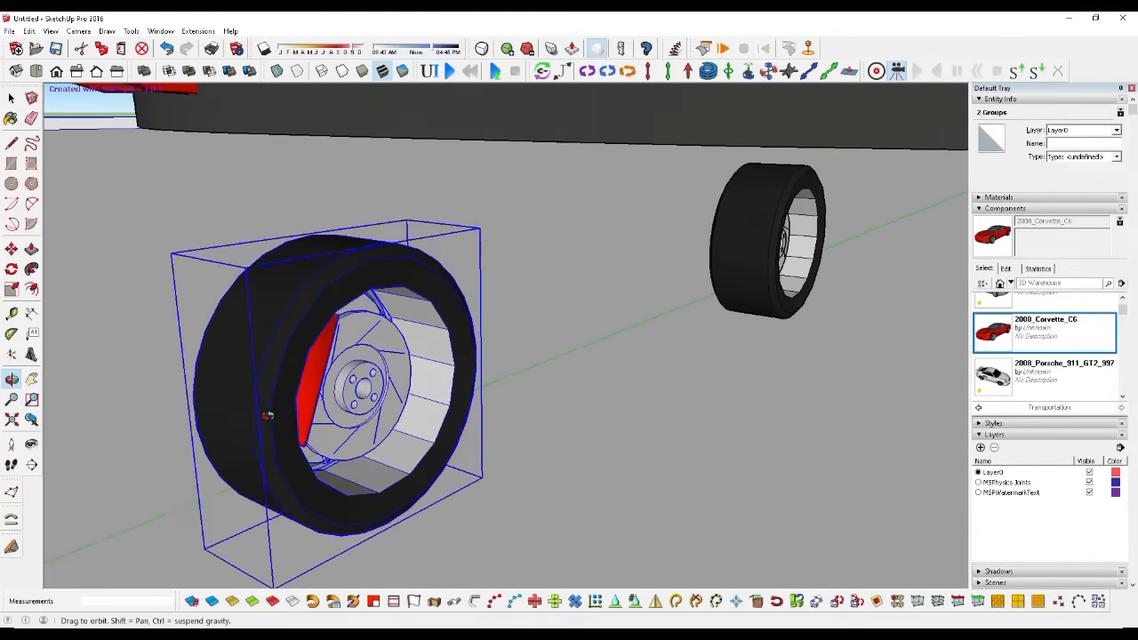
{"action": "key", "text": "r"}
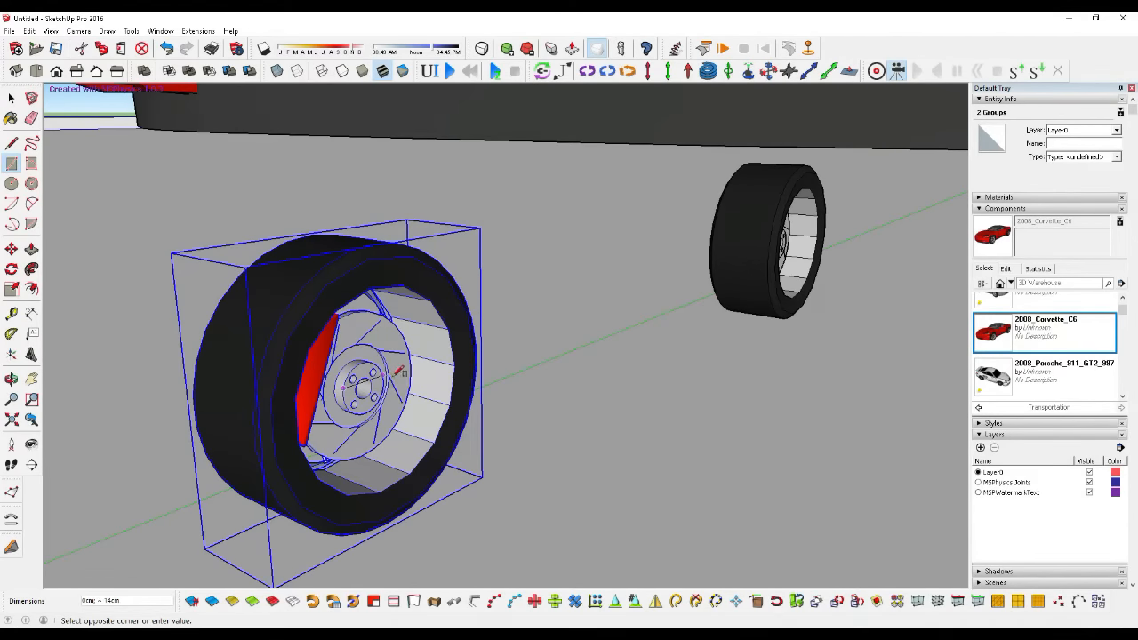
{"action": "left_click", "coordinate": [452, 394]}
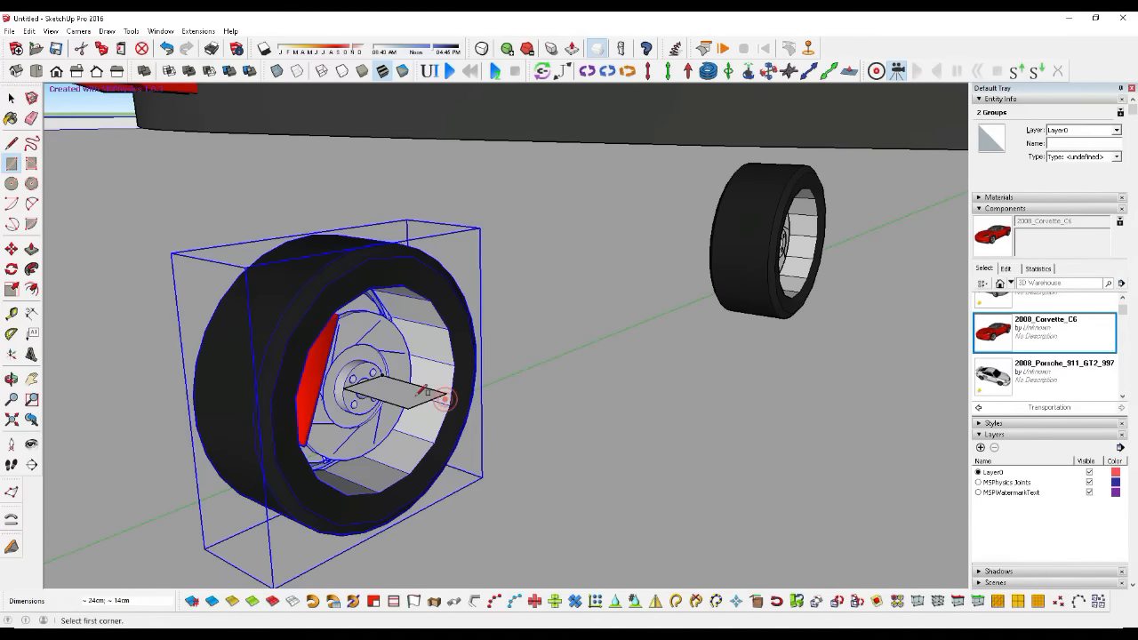
Step: Extrude the rectangle at the wheel hub upward into a thin block with Push/Pull
{"action": "scroll", "coordinate": [389, 389], "scroll_direction": "up", "scroll_amount": 2}
{"action": "left_click", "coordinate": [11, 378]}
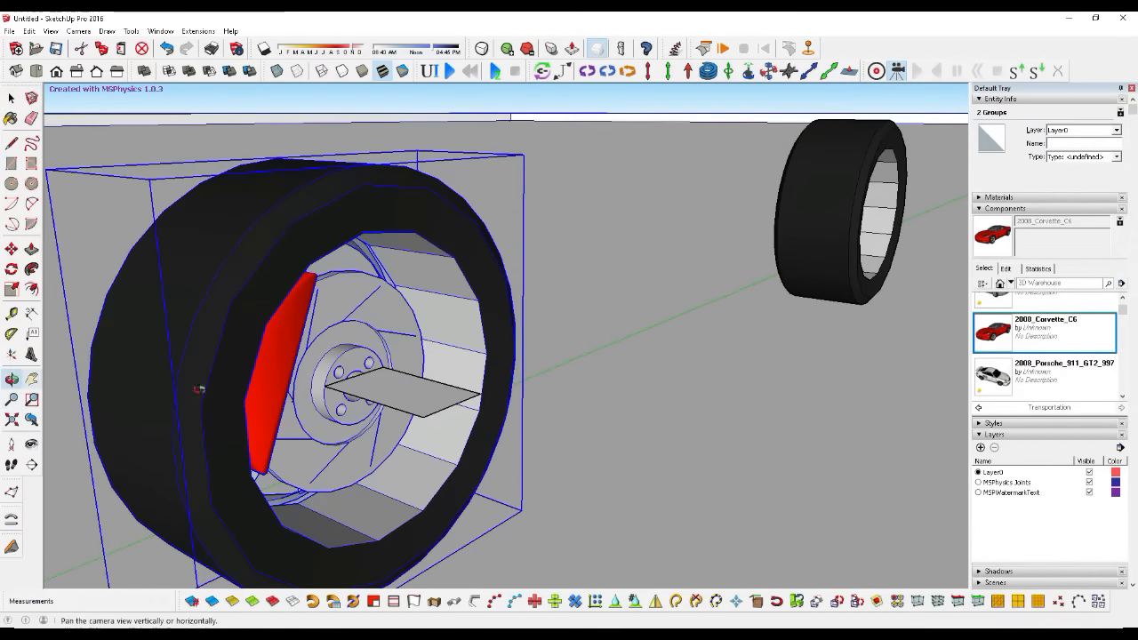
{"action": "left_click_drag", "start_coordinate": [363, 432], "coordinate": [512, 431]}
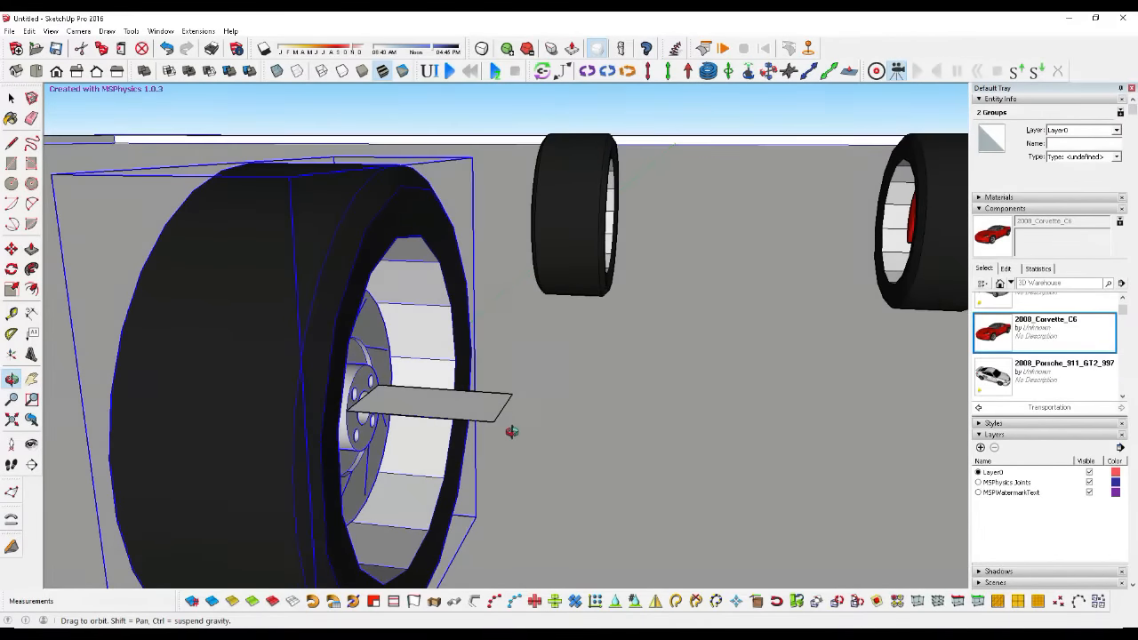
{"action": "scroll", "coordinate": [467, 401], "scroll_direction": "up", "scroll_amount": 2}
{"action": "key", "text": "space"}
{"action": "key", "text": "p"}
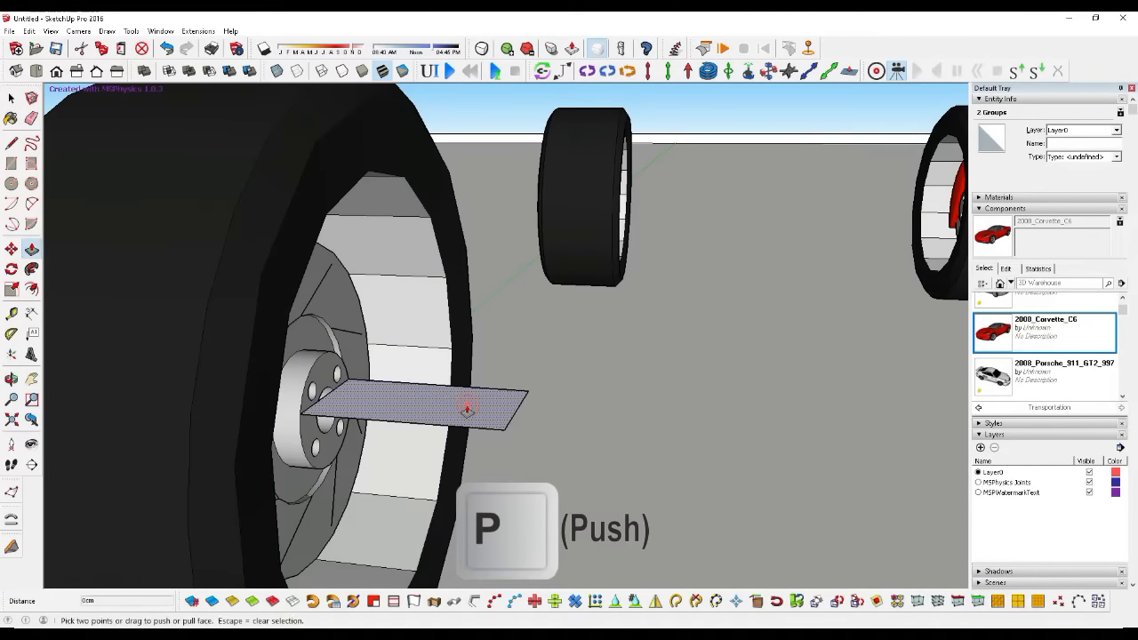
{"action": "left_click_drag", "start_coordinate": [467, 407], "coordinate": [465, 400]}
{"action": "key", "text": "space"}
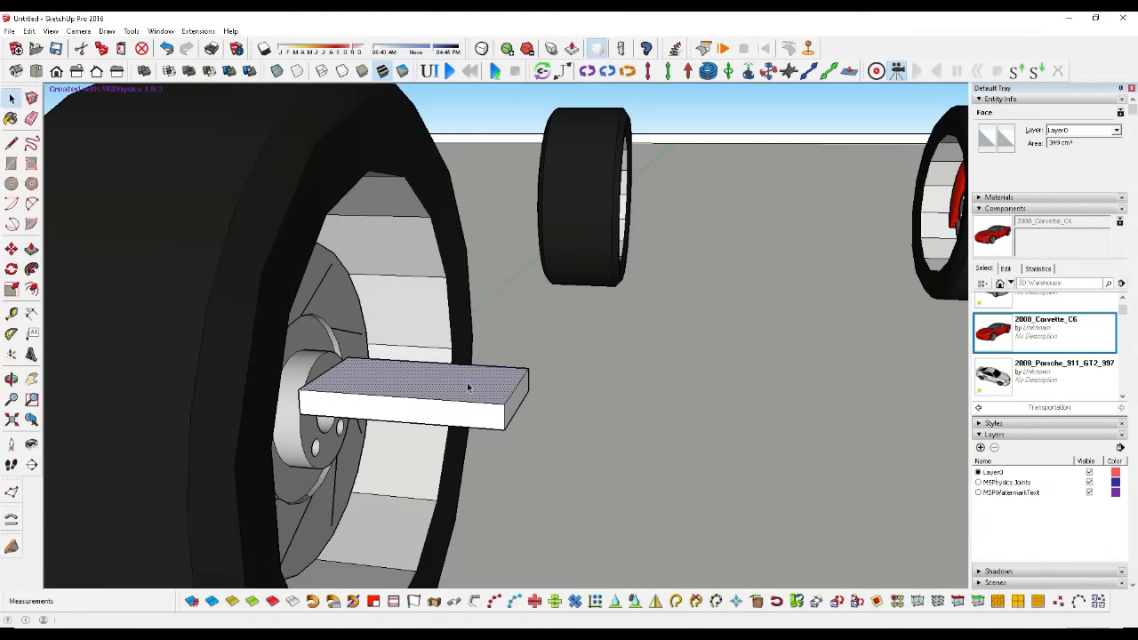
Step: Draw crosswise and lengthwise midlines on the block's upper face, and make the whole block a group
{"action": "key", "text": "l"}
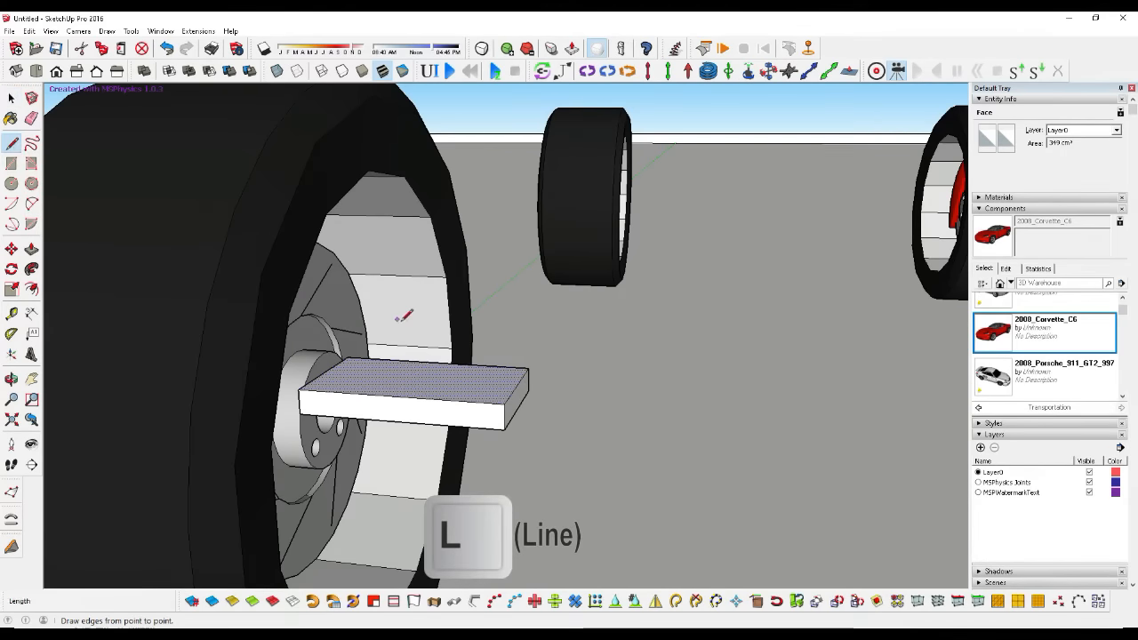
{"action": "left_click", "coordinate": [434, 366]}
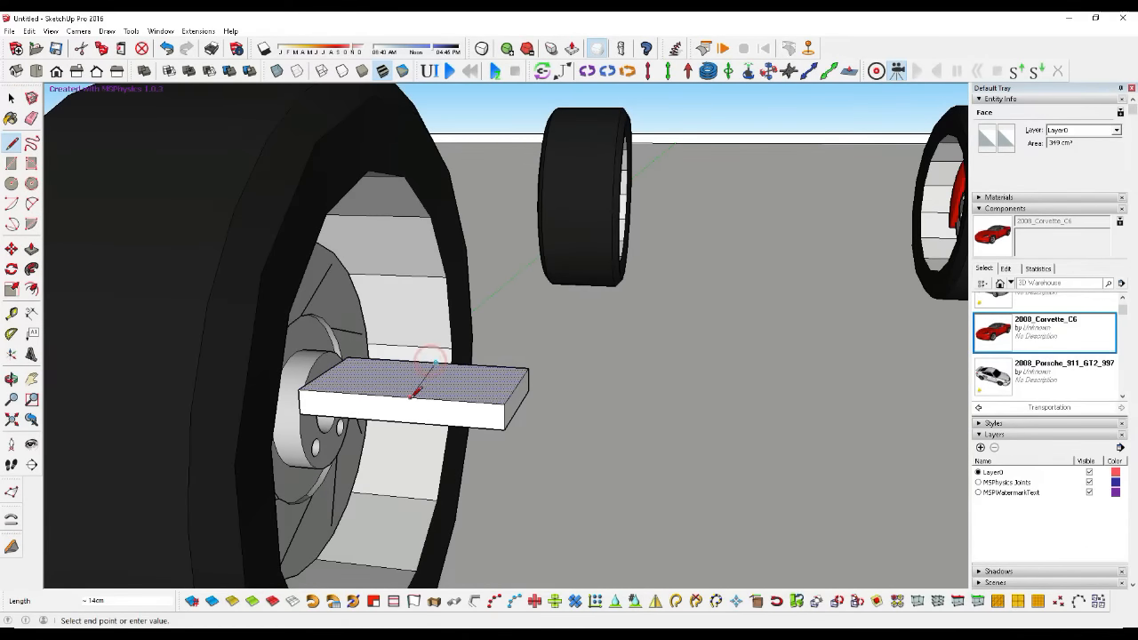
{"action": "left_click", "coordinate": [403, 391]}
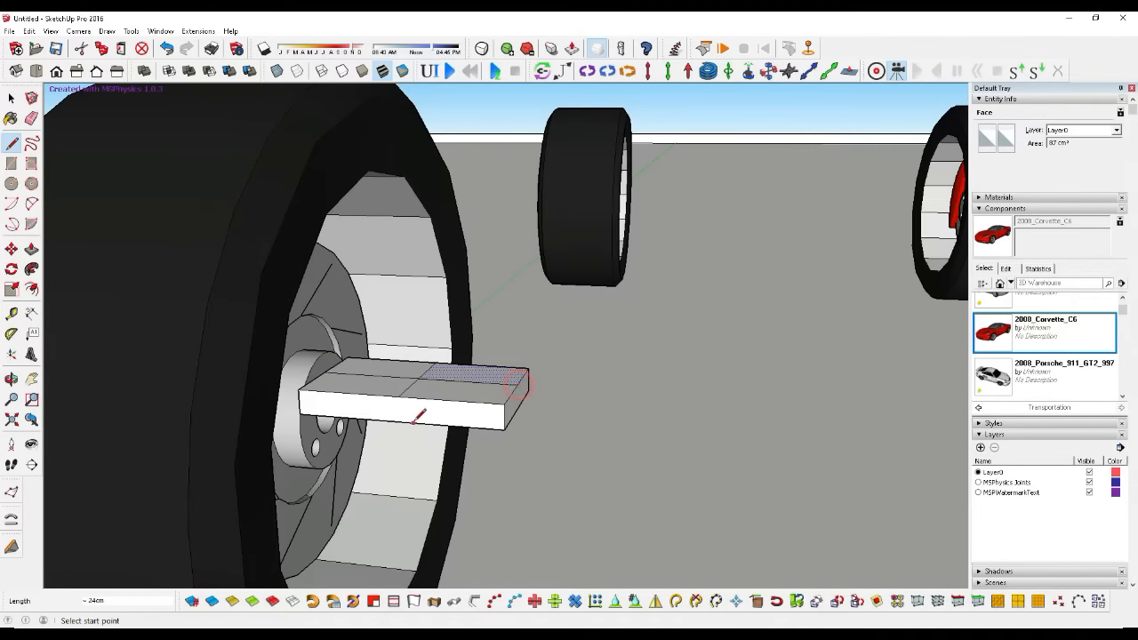
{"action": "key", "text": "space"}
{"action": "triple_click", "coordinate": [452, 414]}
{"action": "right_click", "coordinate": [451, 415]}
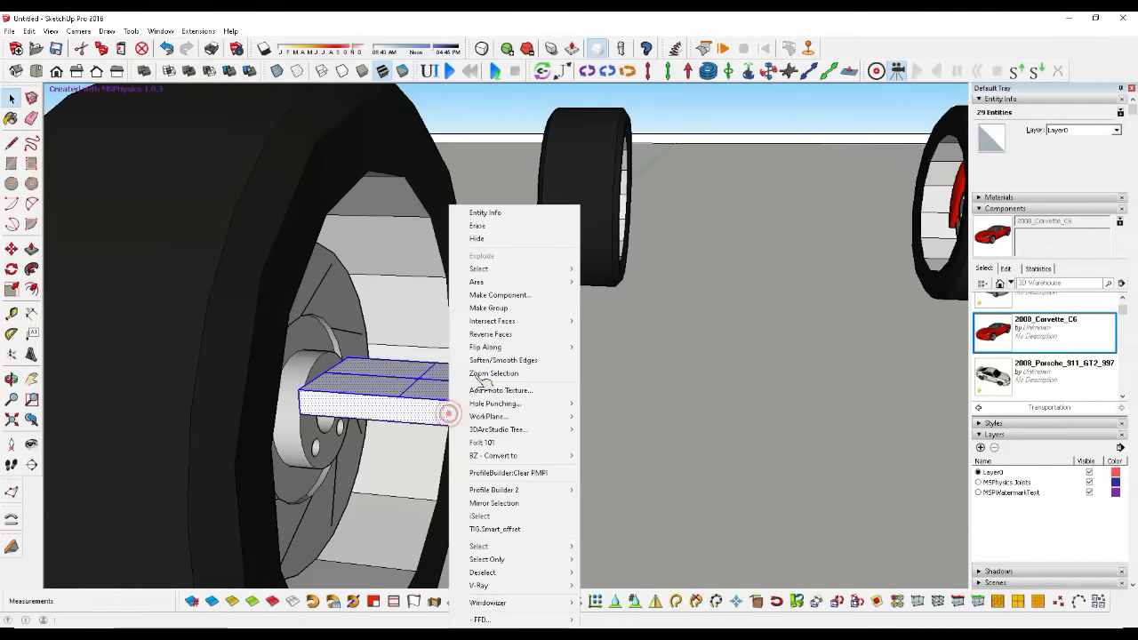
{"action": "left_click", "coordinate": [498, 307]}
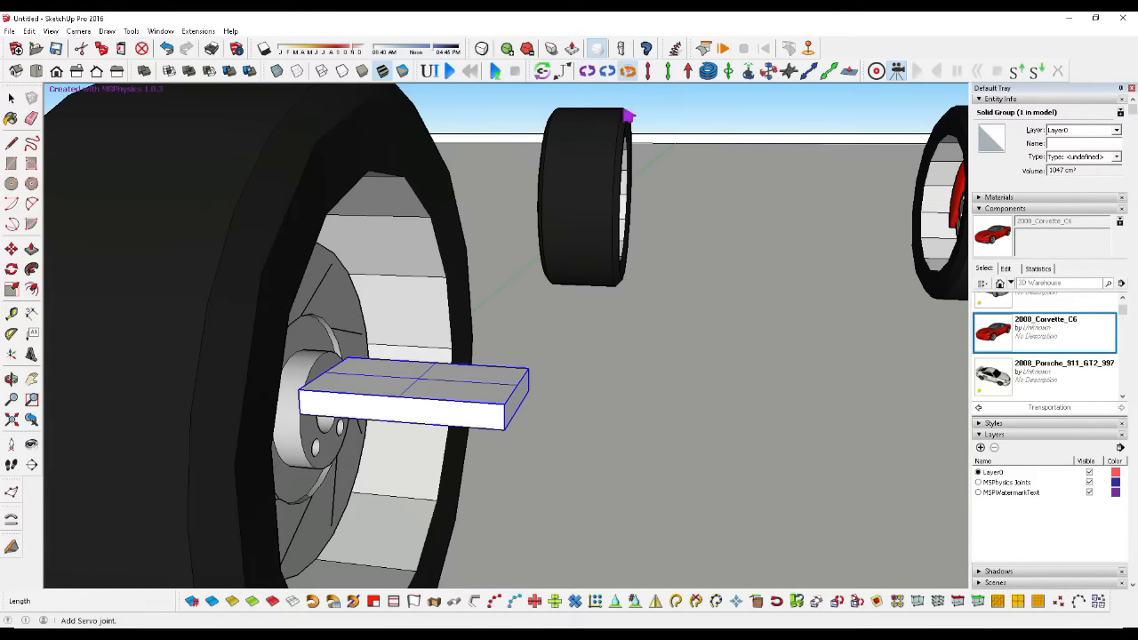
Step: Place an upward-pointing servo joint where the midlines cross on the block's upper face
{"action": "left_click", "coordinate": [424, 384]}
{"action": "left_click", "coordinate": [424, 318]}
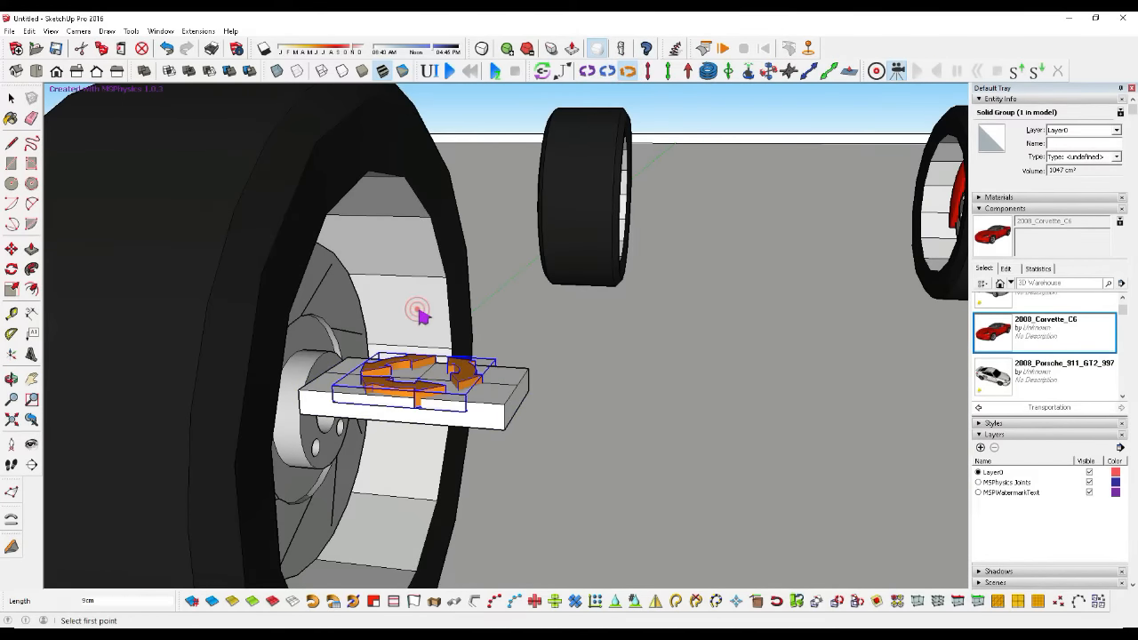
{"action": "scroll", "coordinate": [431, 346], "scroll_direction": "down", "scroll_amount": 3}
{"action": "key", "text": "space"}
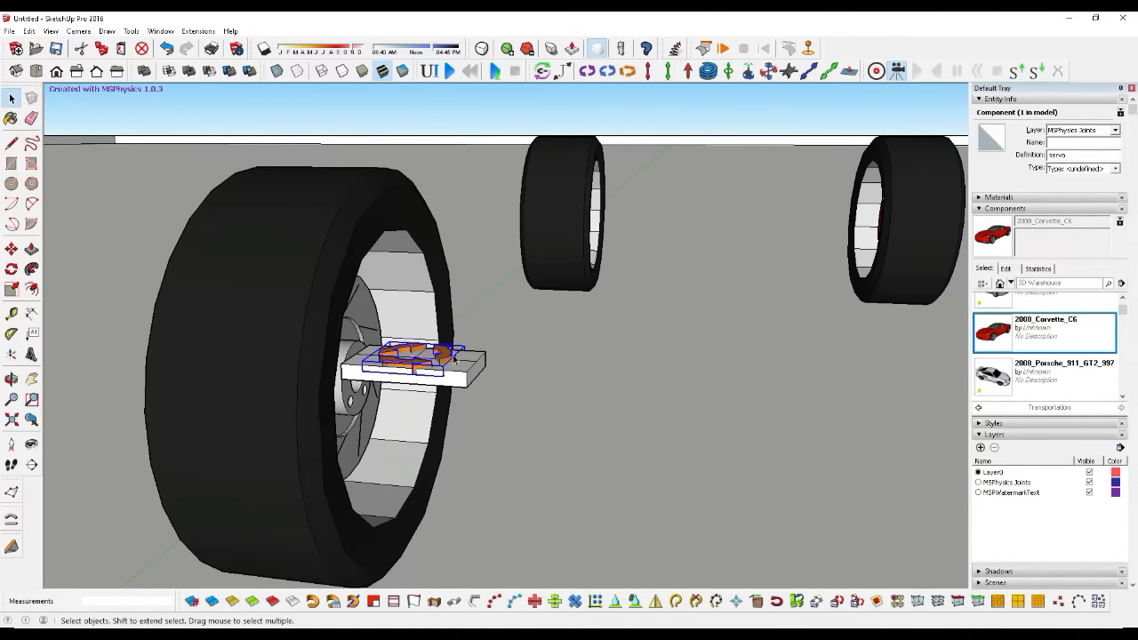
Step: In the servo's MSPhysics joint properties, set Min to -40 degrees and Max to 40 degrees
{"action": "left_click", "coordinate": [436, 72]}
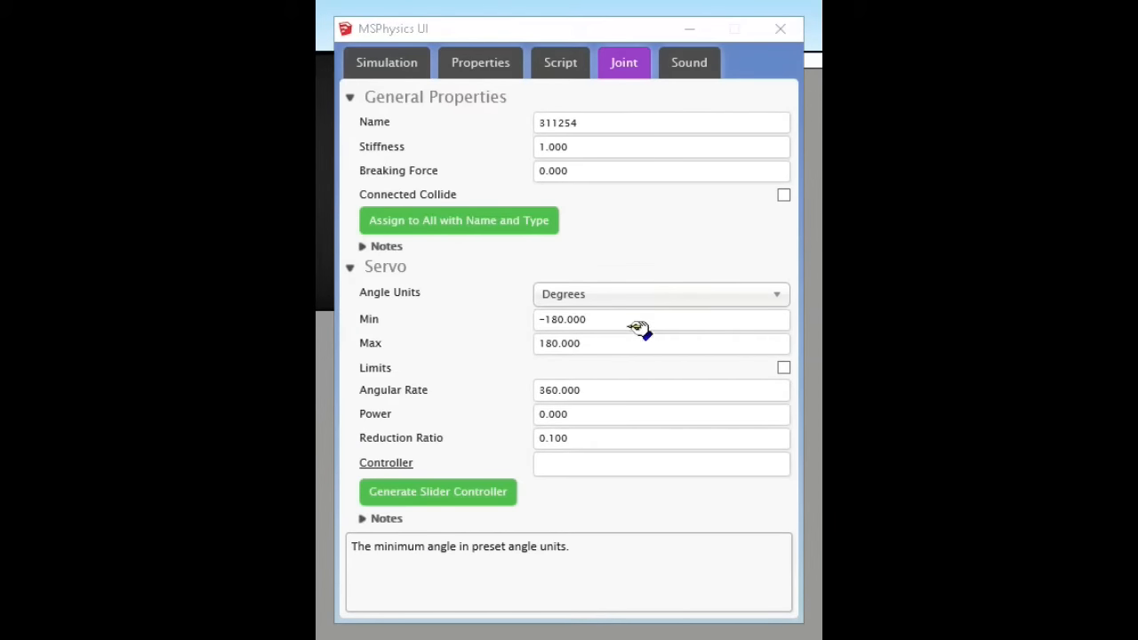
{"action": "left_click_drag", "start_coordinate": [617, 320], "coordinate": [548, 321]}
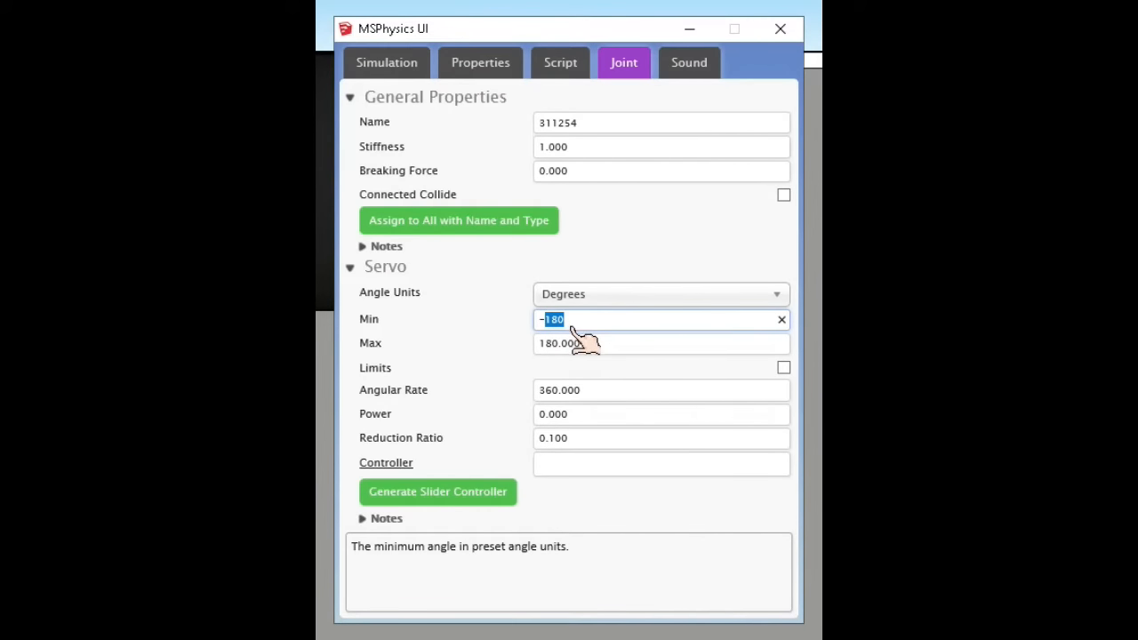
{"action": "type", "text": "40"}
{"action": "double_click", "coordinate": [584, 343]}
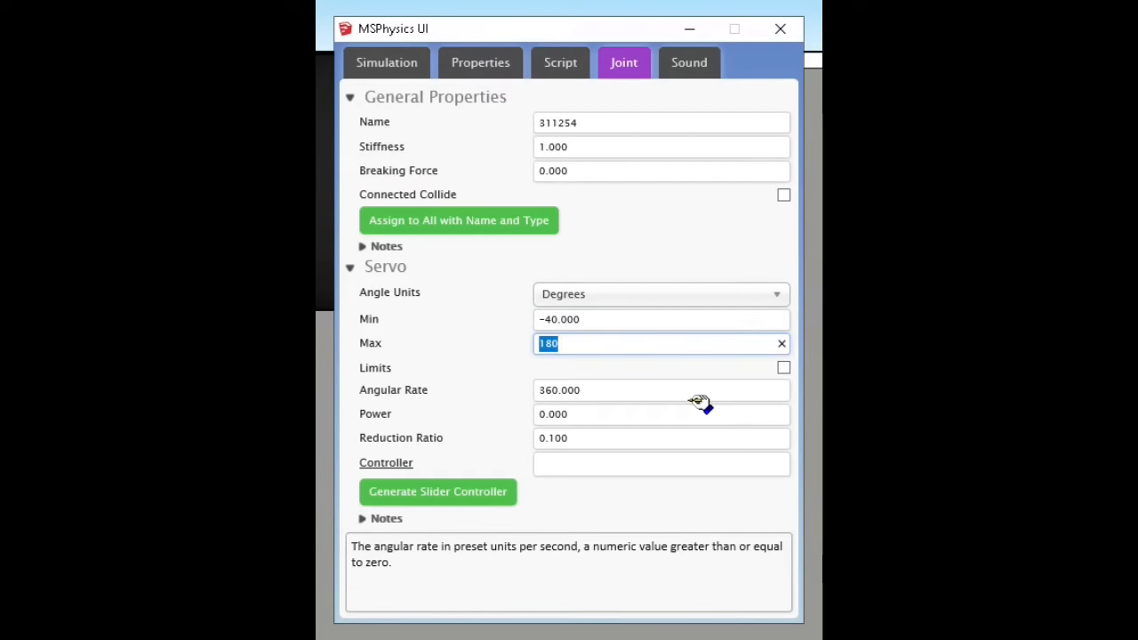
{"action": "type", "text": "40"}
Step: Set the servo's Angular Rate to 200, generate its slider controller, and close the MSPhysics UI window
{"action": "left_click", "coordinate": [621, 391]}
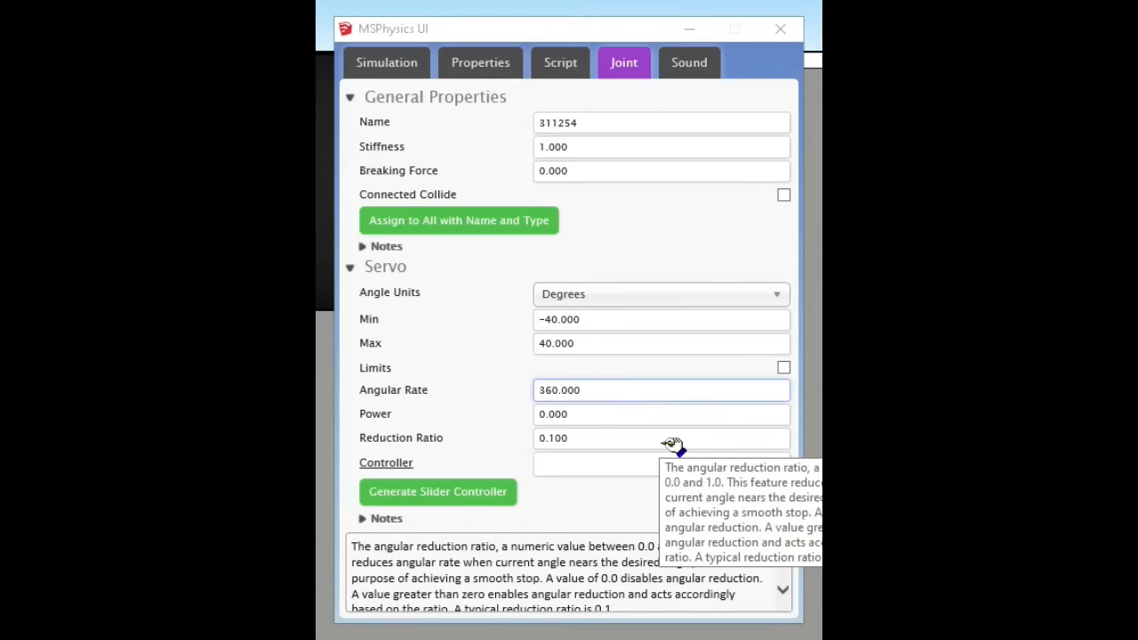
{"action": "double_click", "coordinate": [605, 388]}
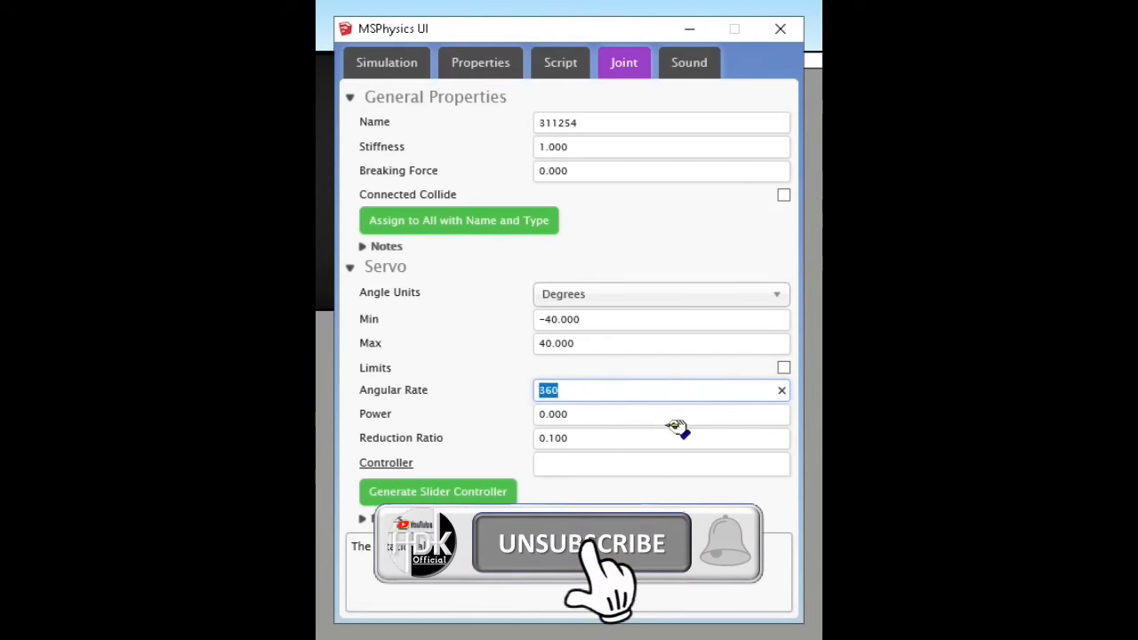
{"action": "type", "text": "200"}
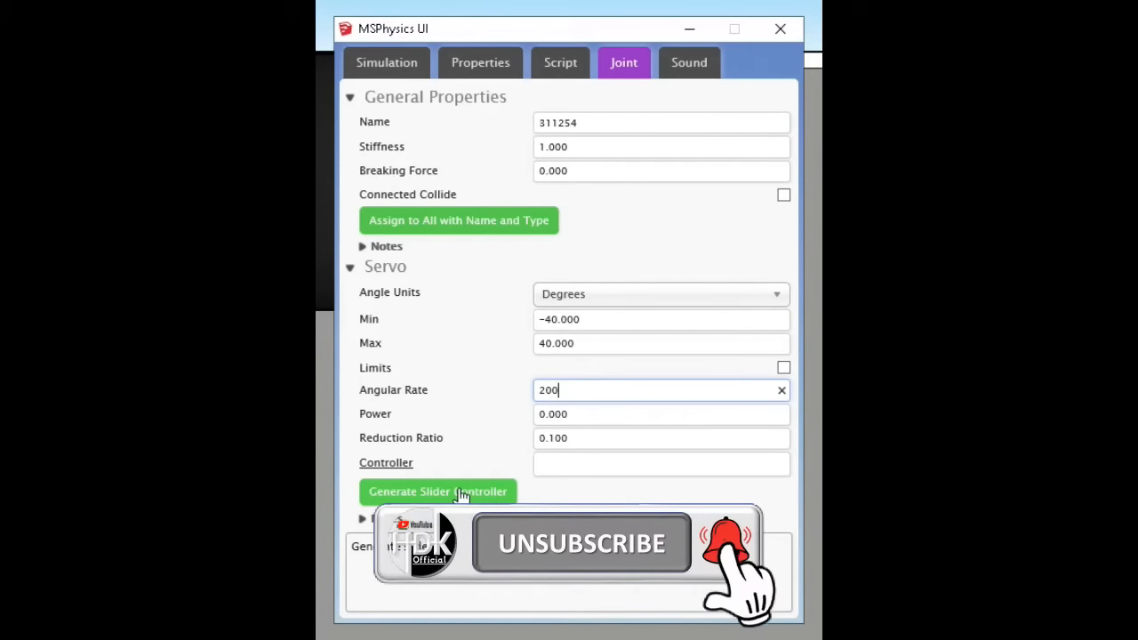
{"action": "left_click", "coordinate": [461, 492]}
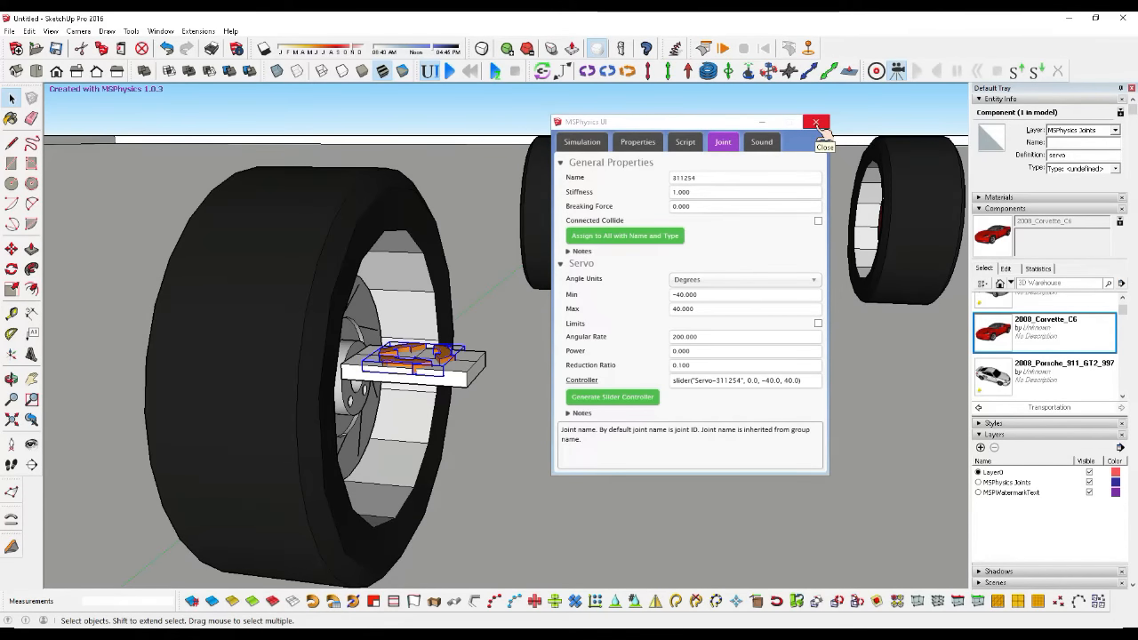
{"action": "left_click", "coordinate": [817, 125]}
Step: Select the steering block together with its servo joint and make them one group
{"action": "scroll", "coordinate": [459, 373], "scroll_direction": "down", "scroll_amount": 3}
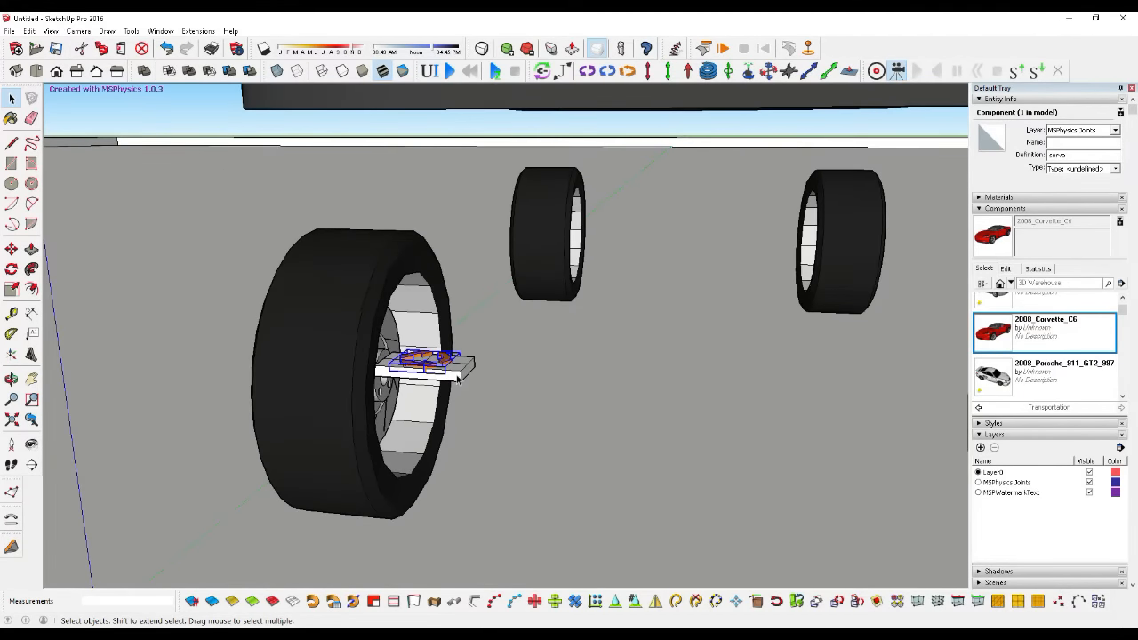
{"action": "right_click", "coordinate": [455, 377]}
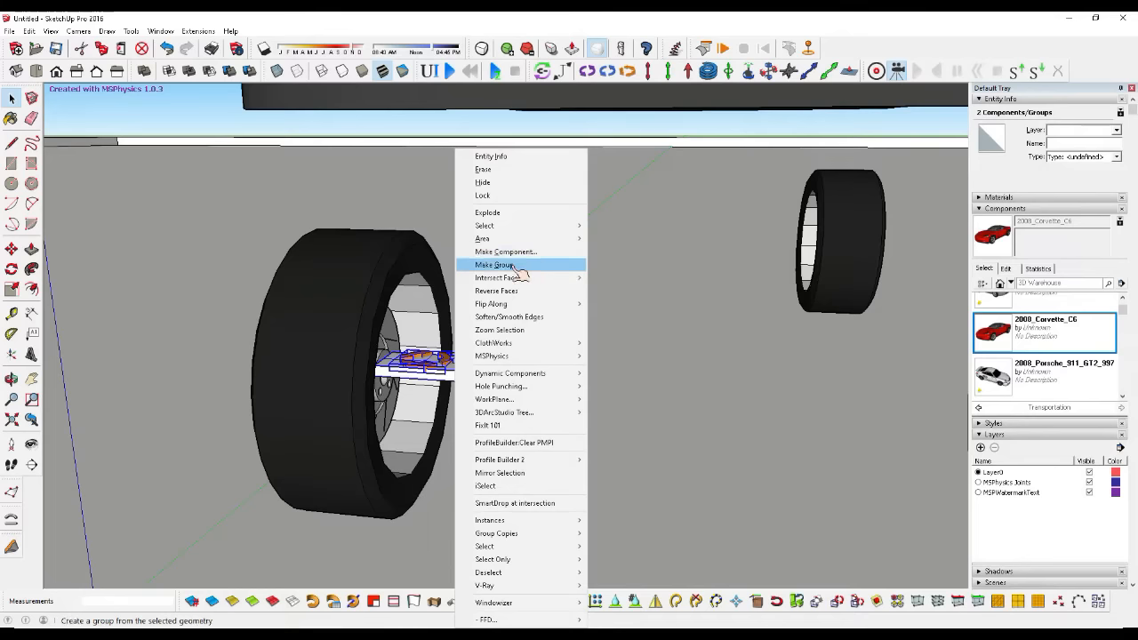
{"action": "left_click", "coordinate": [510, 264]}
Step: Raise the grouped steering block and servo about 39 cm along the blue axis to above the front wheel
{"action": "scroll", "coordinate": [400, 360], "scroll_direction": "down", "scroll_amount": 4}
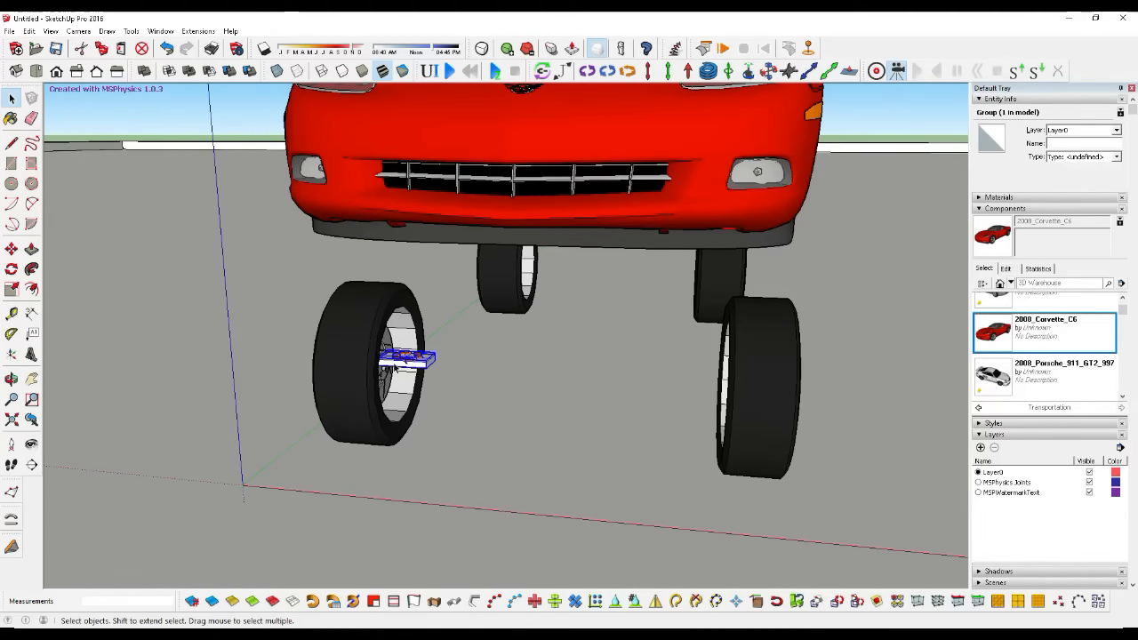
{"action": "key", "text": "m"}
{"action": "key", "text": "Up"}
{"action": "left_click", "coordinate": [404, 358]}
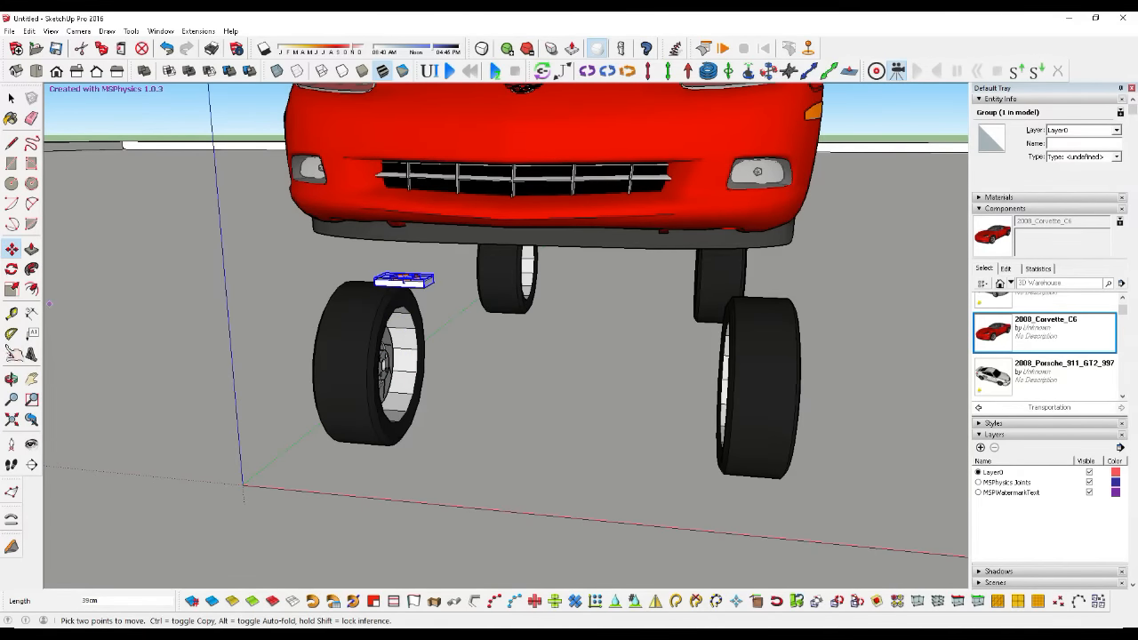
Step: Shift the steering block group outward so it sits centred over the front wheel's tyre
{"action": "left_click", "coordinate": [12, 378]}
{"action": "left_click_drag", "start_coordinate": [228, 358], "coordinate": [509, 399]}
{"action": "scroll", "coordinate": [590, 320], "scroll_direction": "up", "scroll_amount": 1}
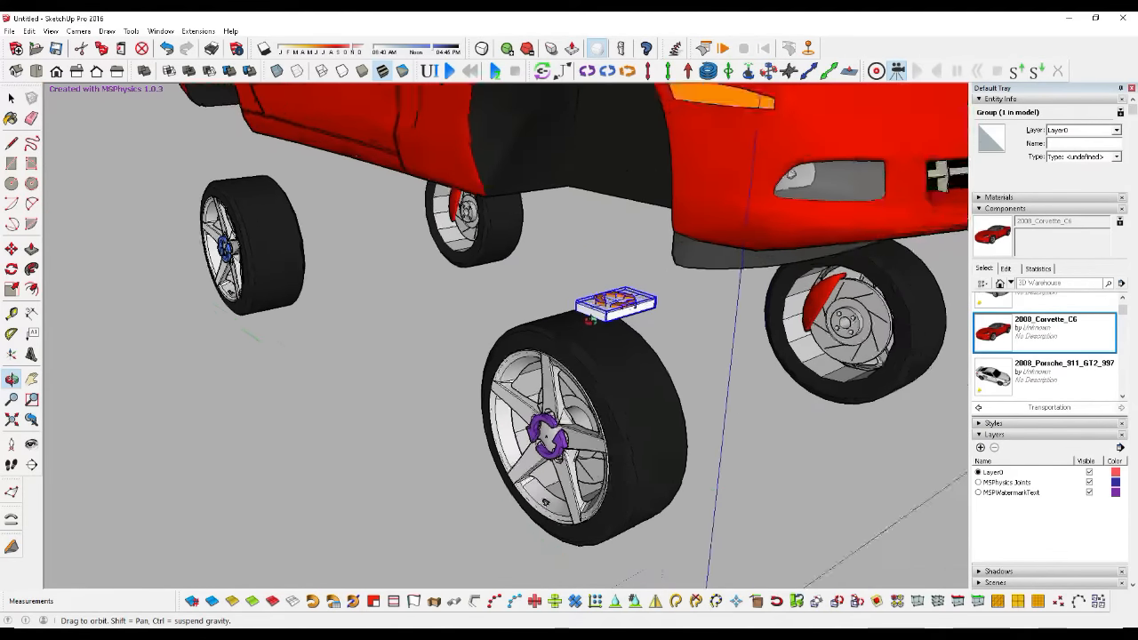
{"action": "scroll", "coordinate": [589, 320], "scroll_direction": "up", "scroll_amount": 1}
{"action": "key", "text": "m"}
{"action": "left_click", "coordinate": [593, 312]}
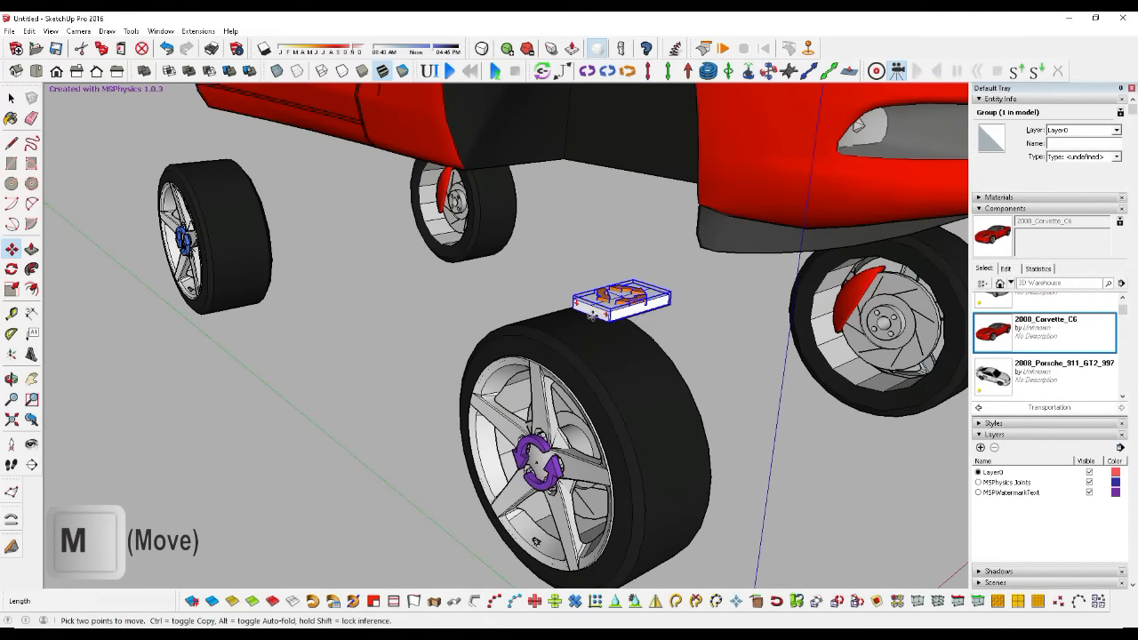
{"action": "left_click", "coordinate": [545, 333]}
Step: Copy the steering block group about 181 cm along the red axis onto the top of the opposite front wheel
{"action": "scroll", "coordinate": [170, 339], "scroll_direction": "down", "scroll_amount": 5}
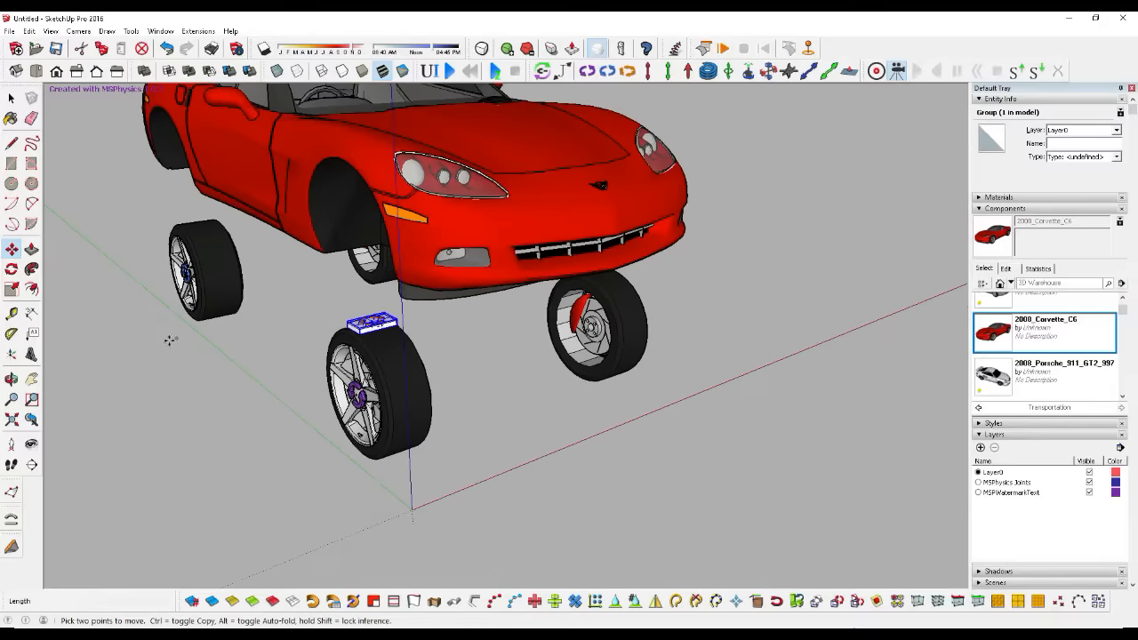
{"action": "scroll", "coordinate": [424, 325], "scroll_direction": "up", "scroll_amount": 4}
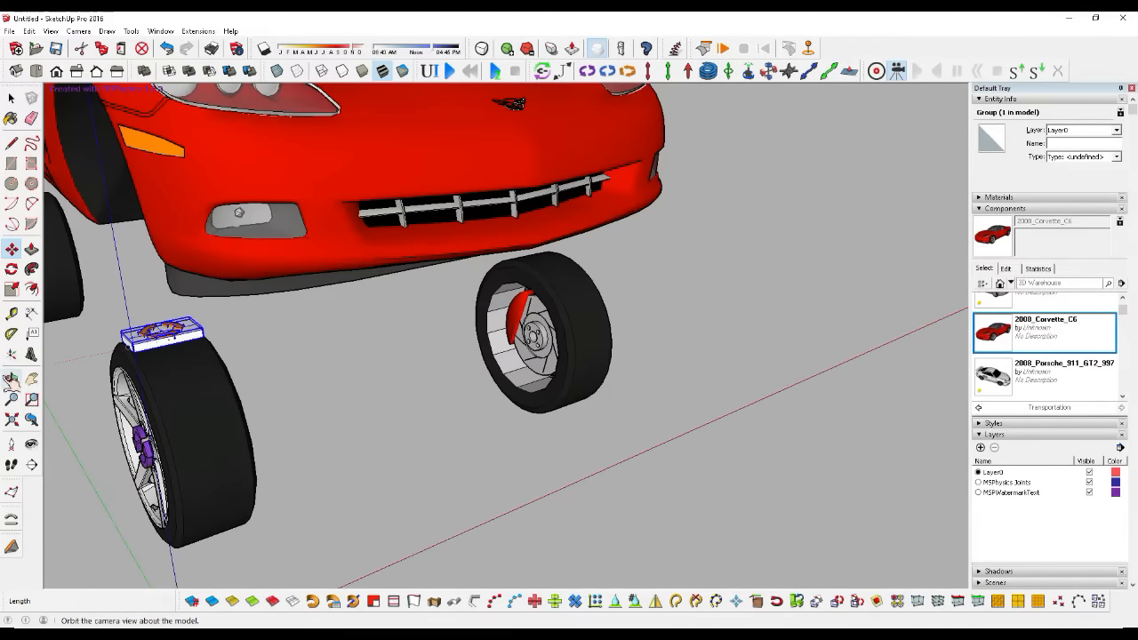
{"action": "left_click", "coordinate": [11, 378]}
{"action": "left_click_drag", "start_coordinate": [315, 407], "coordinate": [220, 382]}
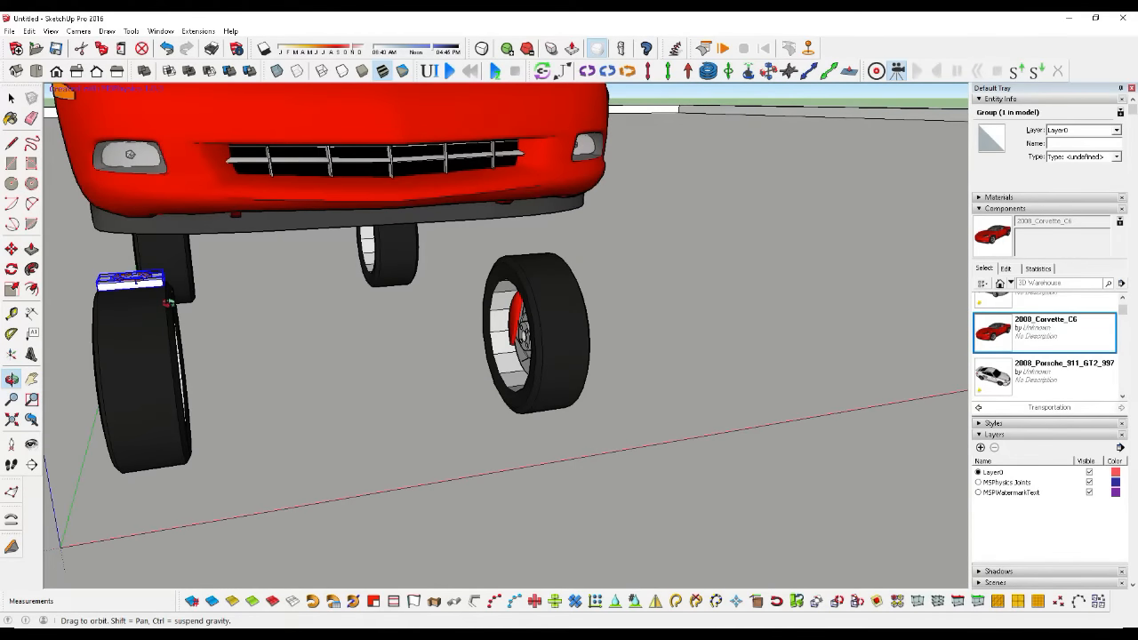
{"action": "key", "text": "m"}
{"action": "key", "text": "ctrl"}
{"action": "left_click", "coordinate": [163, 285]}
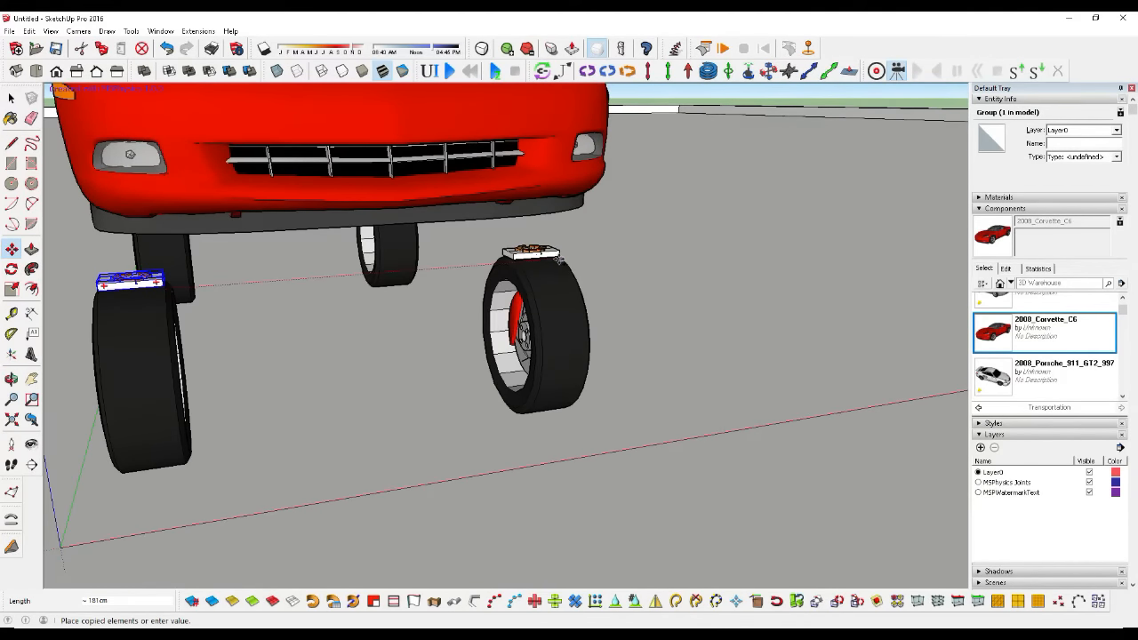
{"action": "left_click", "coordinate": [558, 258]}
Step: Lower the Corvette body about 93 cm straight down over its four wheels
{"action": "middle_click_drag", "start_coordinate": [617, 307], "coordinate": [546, 393]}
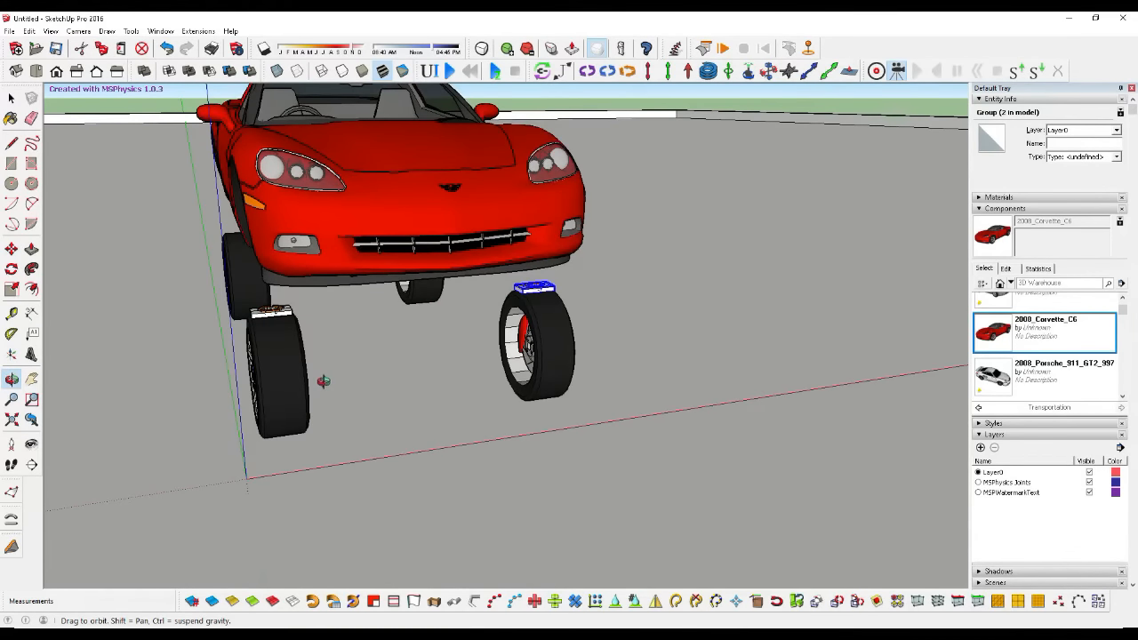
{"action": "key", "text": "space"}
{"action": "left_click", "coordinate": [406, 242]}
{"action": "key", "text": "m"}
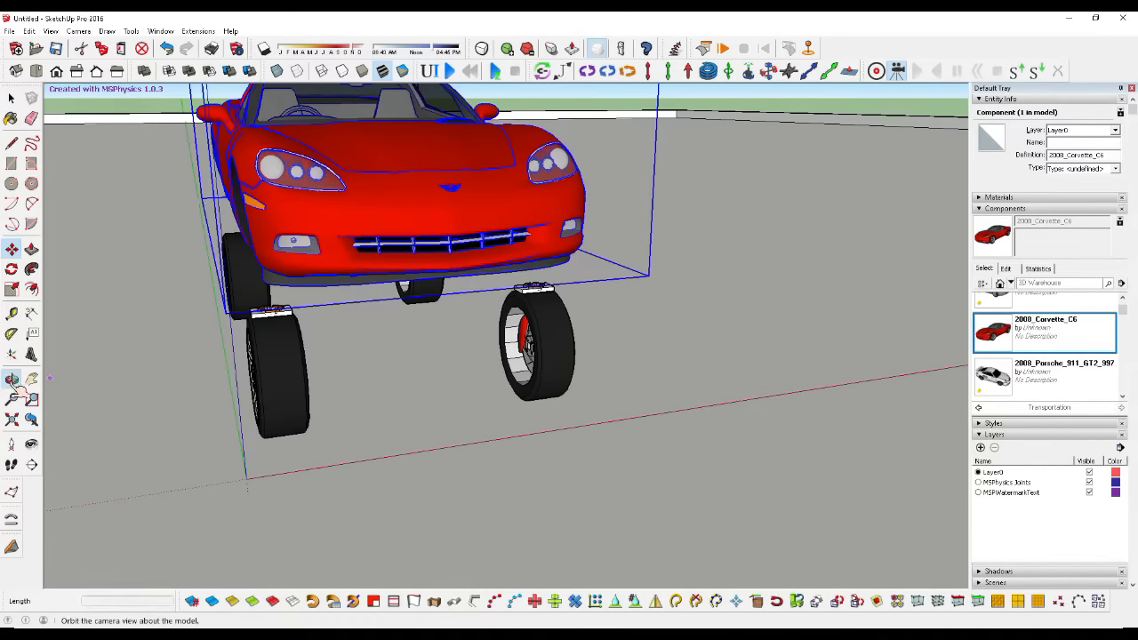
{"action": "left_click", "coordinate": [13, 381]}
{"action": "left_click_drag", "start_coordinate": [368, 401], "coordinate": [318, 353]}
{"action": "key", "text": "m"}
{"action": "key", "text": "Down"}
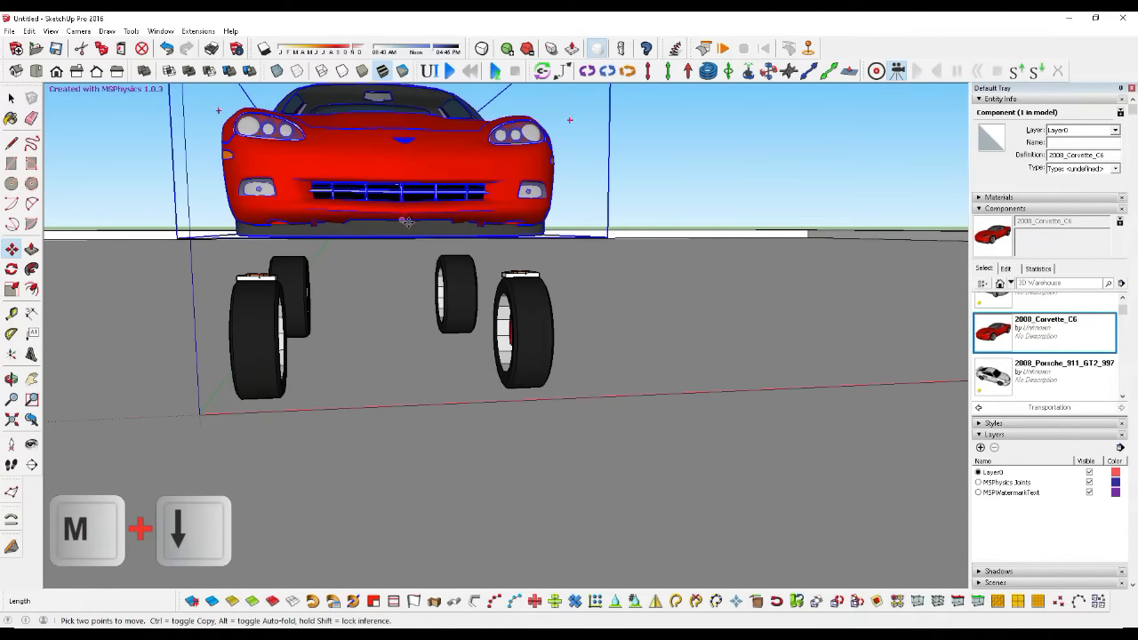
{"action": "left_click", "coordinate": [406, 216]}
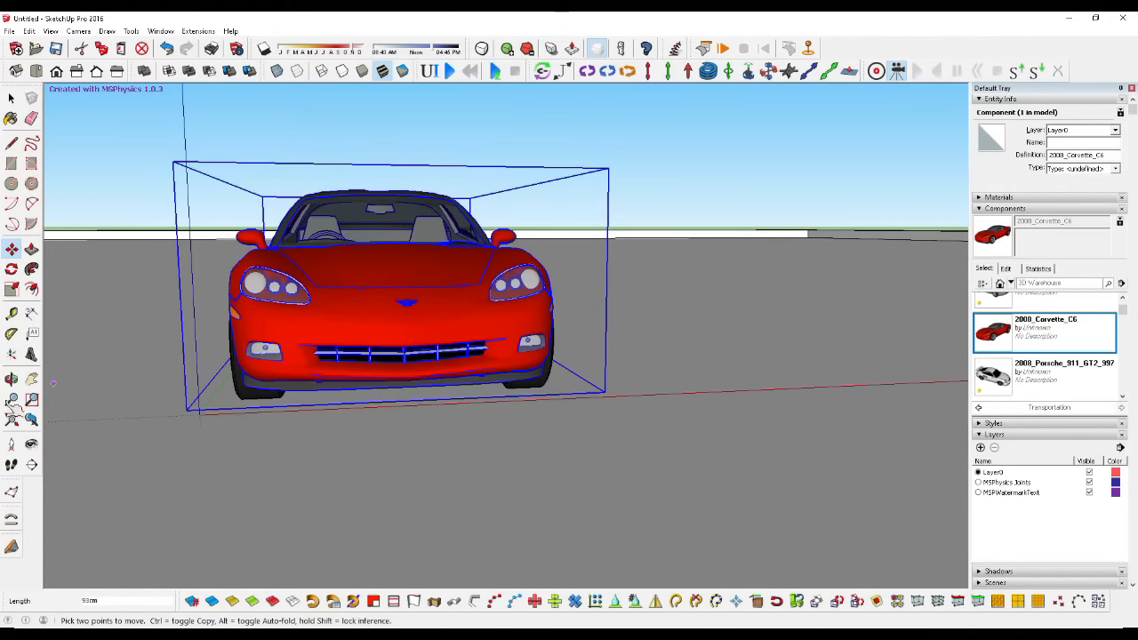
Step: Examine from the side how the front wheel and its steering block fit inside the wheel arch
{"action": "left_click", "coordinate": [12, 378]}
{"action": "left_click_drag", "start_coordinate": [374, 356], "coordinate": [207, 210]}
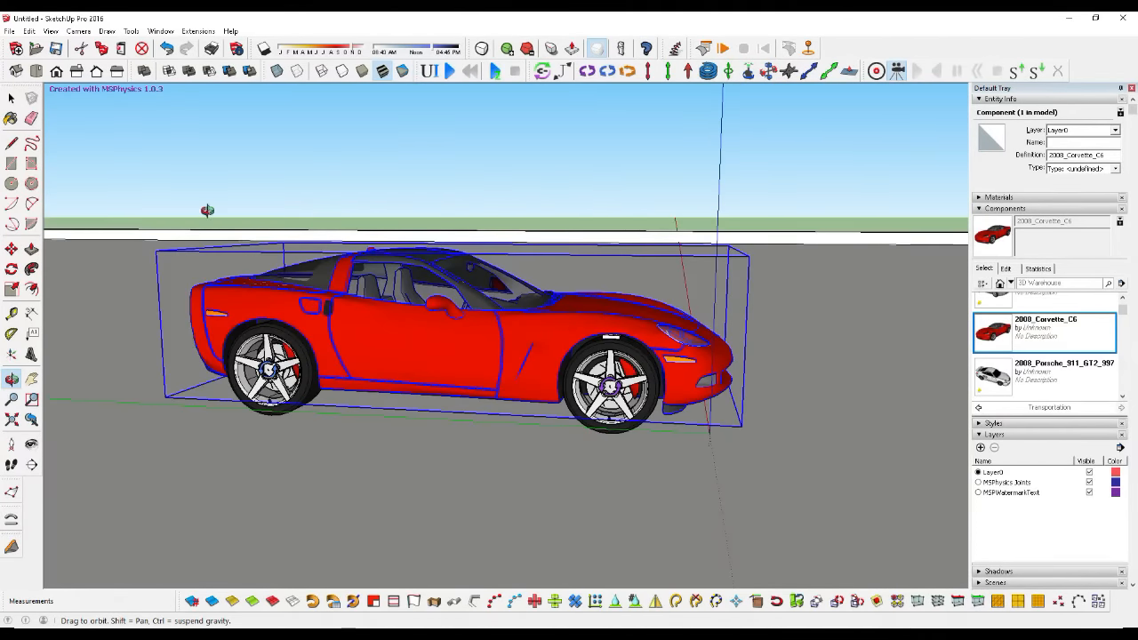
{"action": "left_click", "coordinate": [11, 98]}
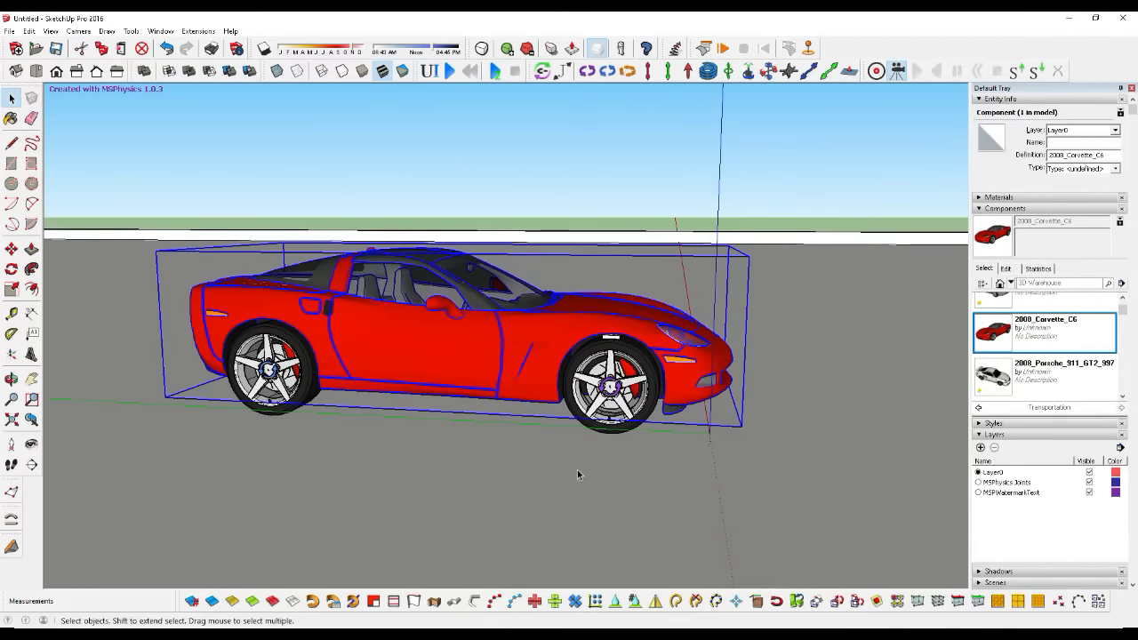
{"action": "left_click", "coordinate": [659, 405]}
{"action": "scroll", "coordinate": [659, 406], "scroll_direction": "up", "scroll_amount": 5}
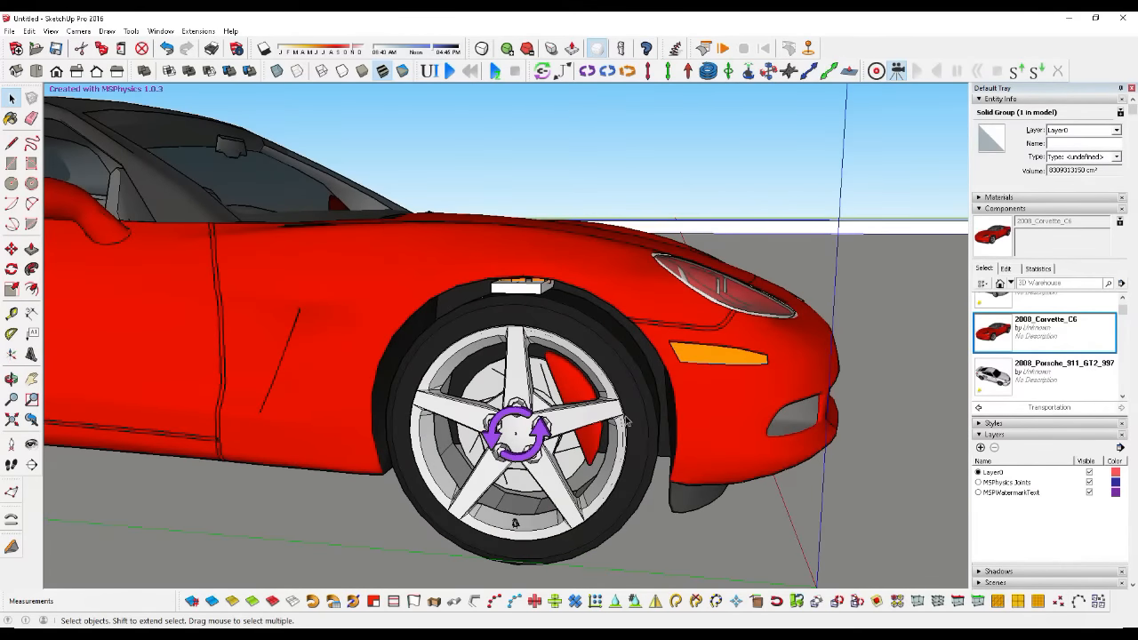
{"action": "scroll", "coordinate": [626, 420], "scroll_direction": "down", "scroll_amount": 2}
{"action": "scroll", "coordinate": [679, 380], "scroll_direction": "down", "scroll_amount": 3}
{"action": "scroll", "coordinate": [633, 360], "scroll_direction": "up", "scroll_amount": 4}
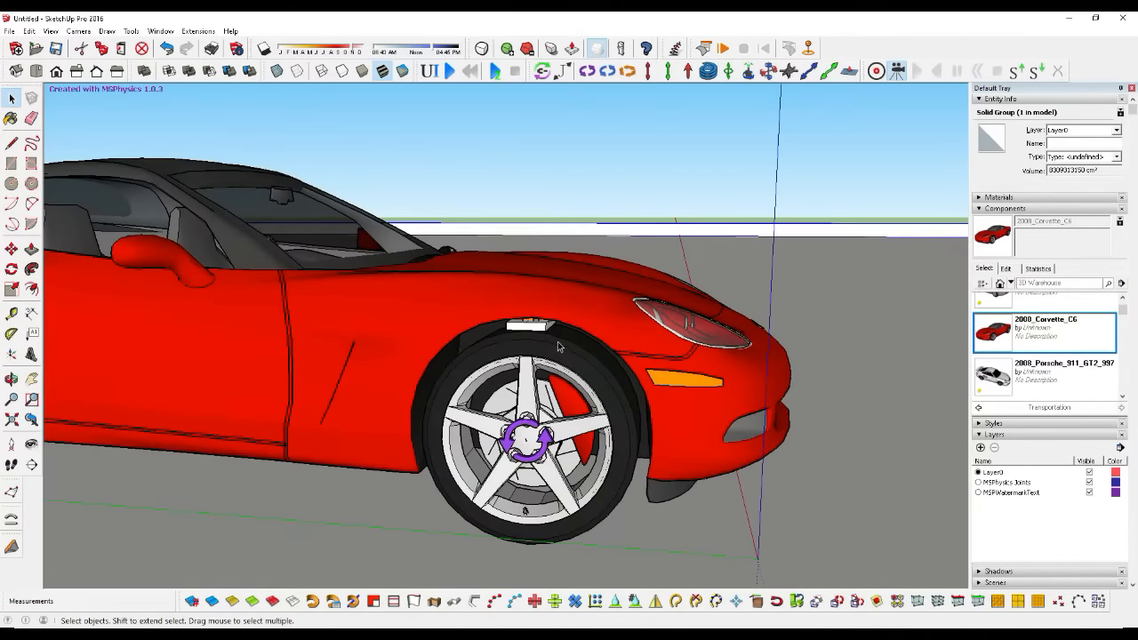
{"action": "scroll", "coordinate": [703, 429], "scroll_direction": "up", "scroll_amount": 3}
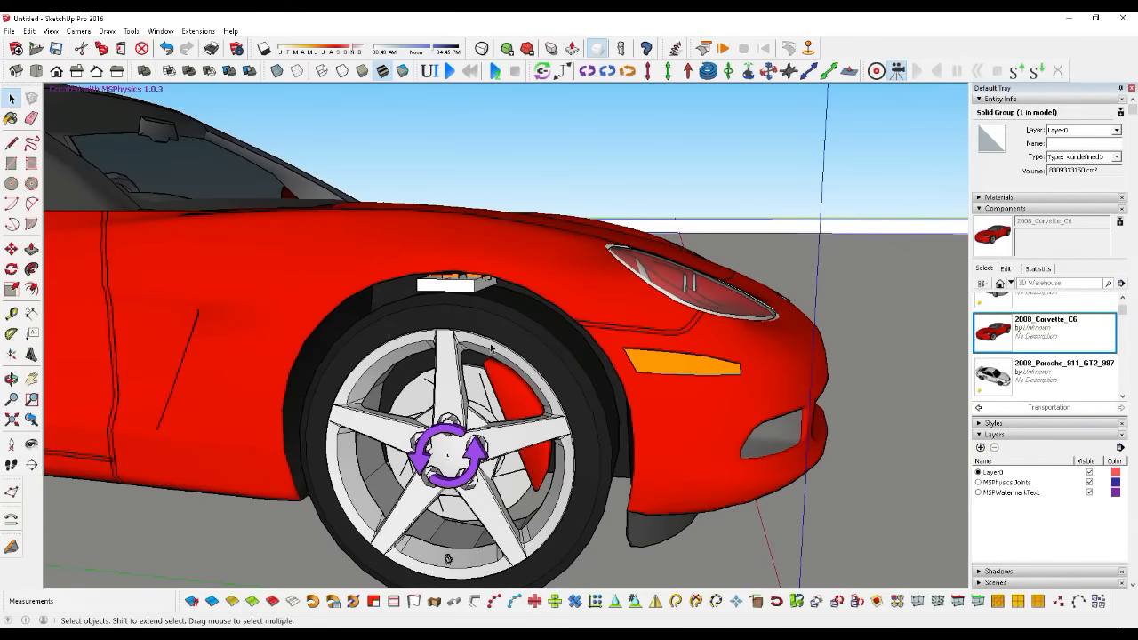
Step: Select the steering block groups over both front wheels and name them KOTAK
{"action": "left_click", "coordinate": [505, 344]}
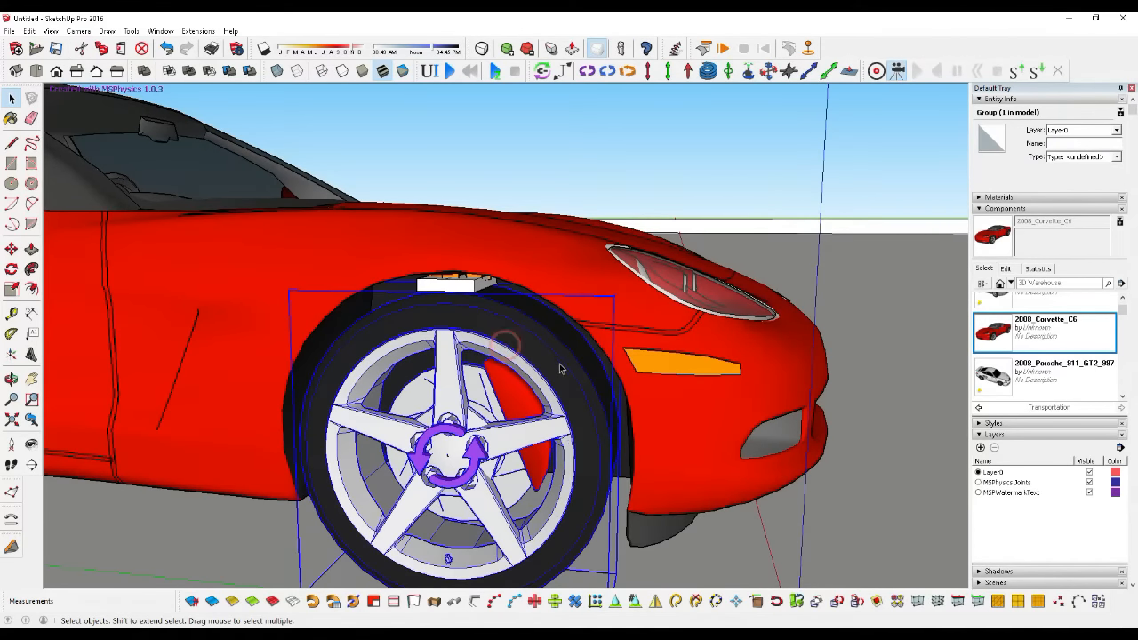
{"action": "left_click", "coordinate": [11, 378]}
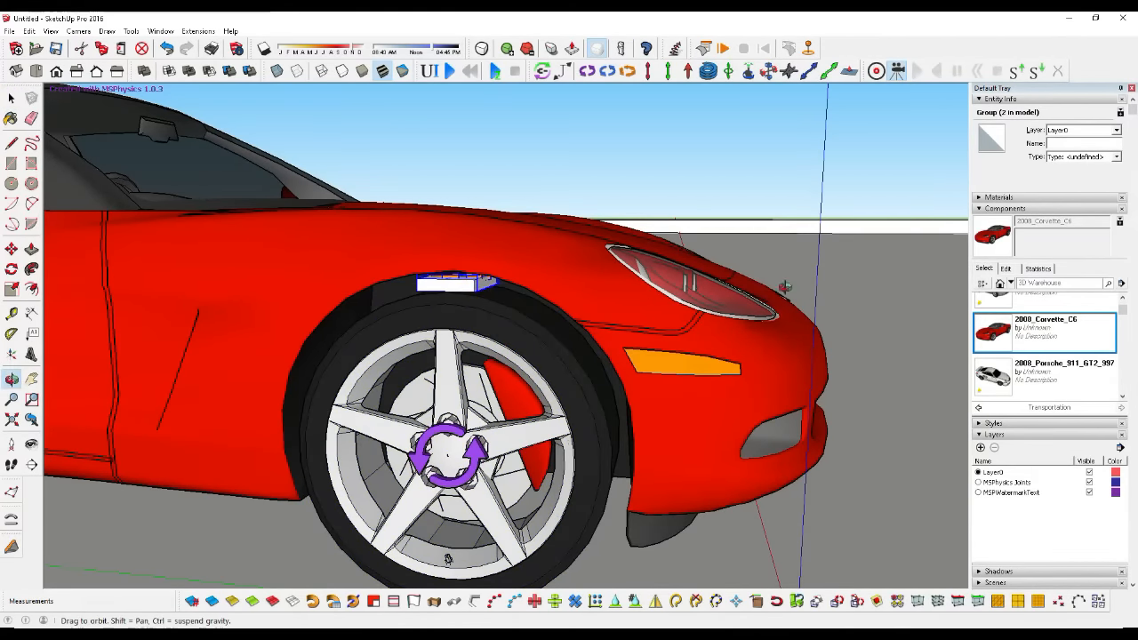
{"action": "left_click_drag", "start_coordinate": [134, 356], "coordinate": [291, 344]}
{"action": "left_click_drag", "start_coordinate": [832, 295], "coordinate": [291, 344]}
{"action": "left_click_drag", "start_coordinate": [820, 330], "coordinate": [783, 332]}
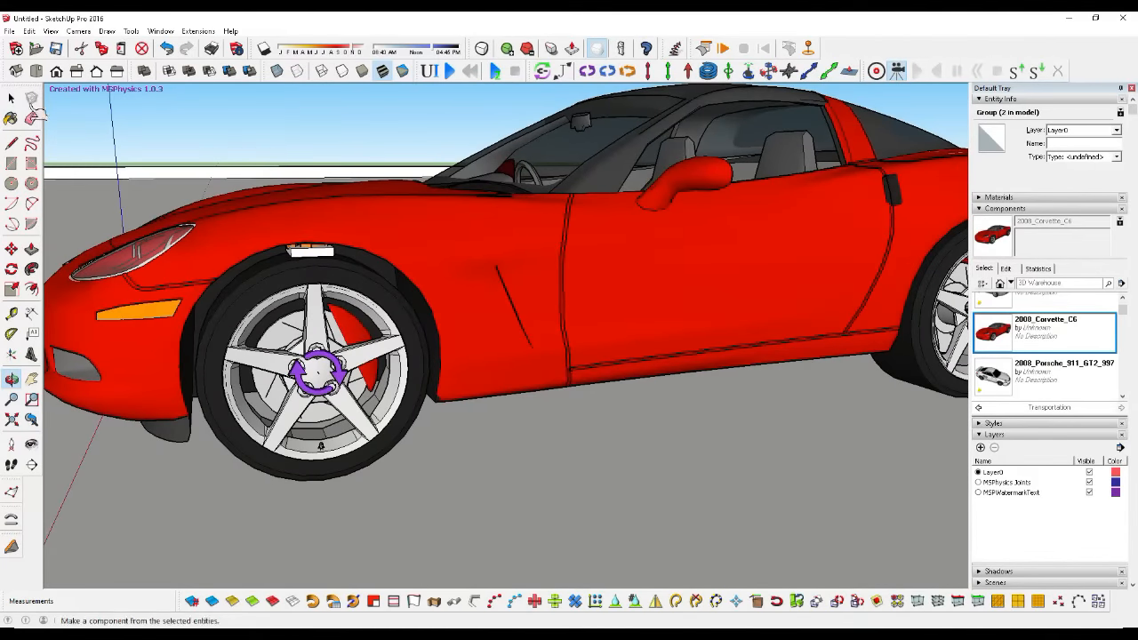
{"action": "left_click", "coordinate": [12, 98]}
{"action": "left_click", "coordinate": [325, 253], "text": "shift"}
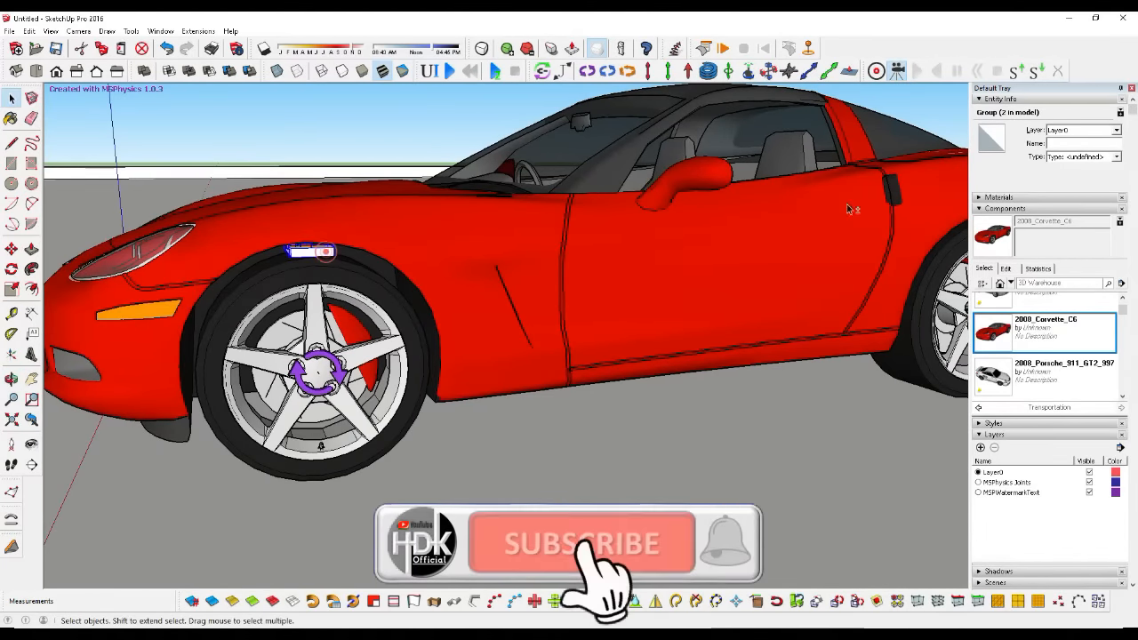
{"action": "left_click", "coordinate": [1082, 147]}
{"action": "type", "text": "KOTAK"}
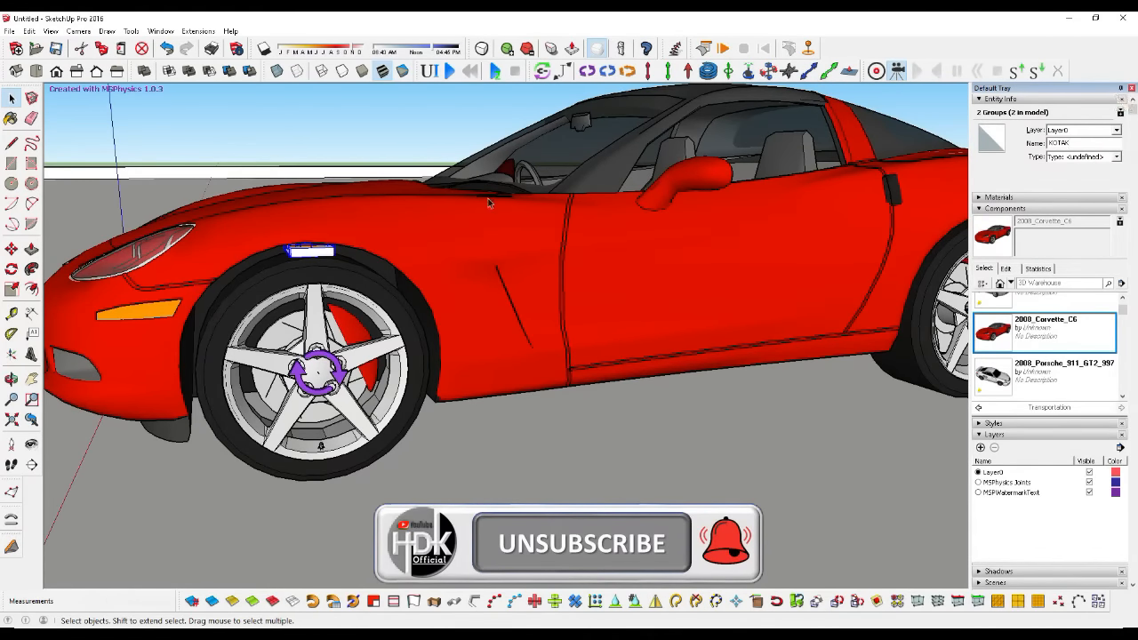
Step: Set the MSPhysics shape of both selected steering blocks to Box
{"action": "right_click", "coordinate": [318, 260]}
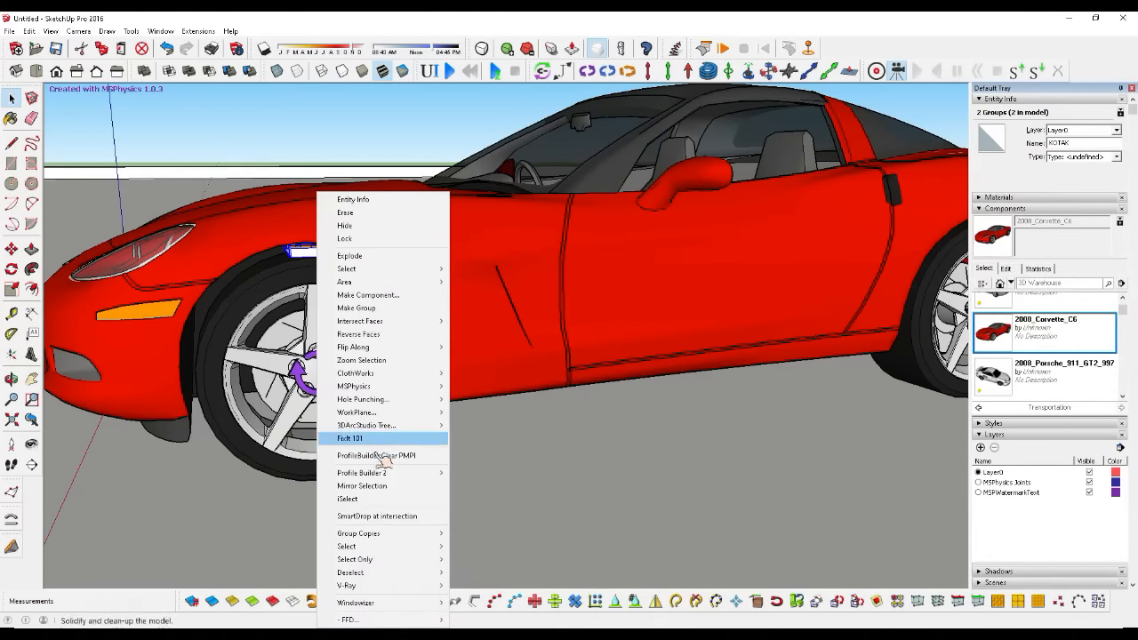
{"action": "left_click", "coordinate": [387, 386]}
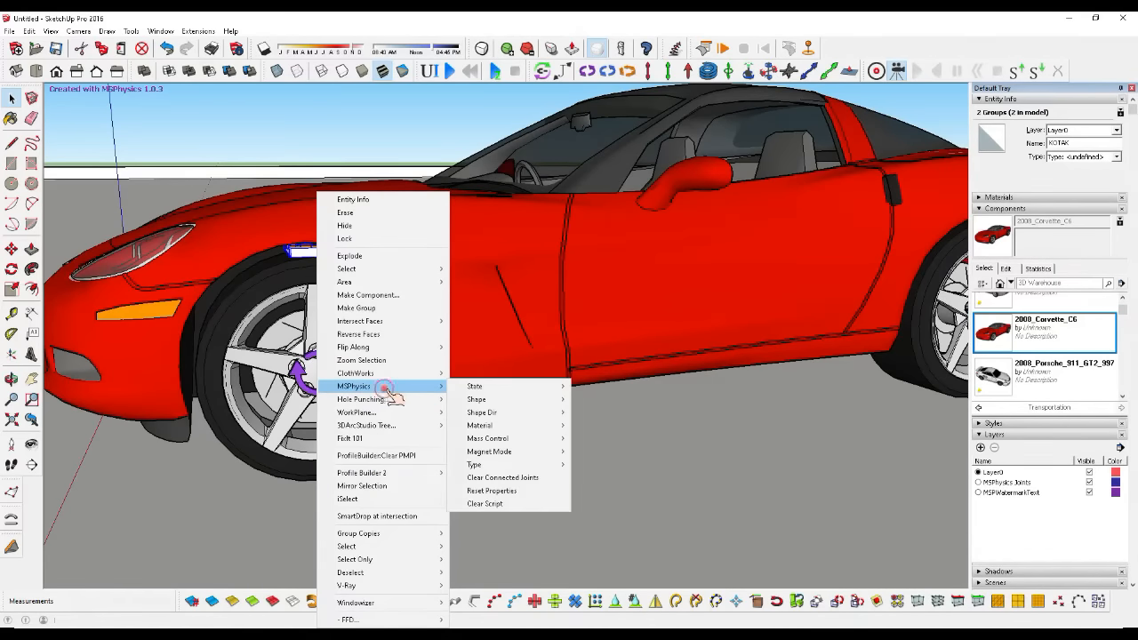
{"action": "mouse_move", "coordinate": [489, 391]}
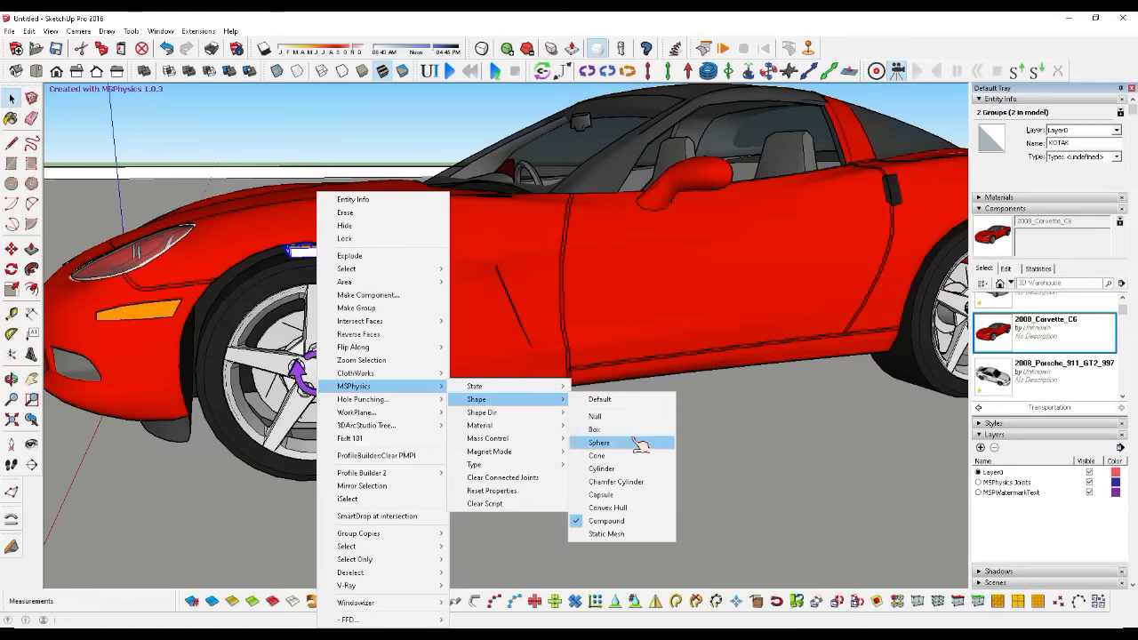
{"action": "left_click", "coordinate": [630, 431]}
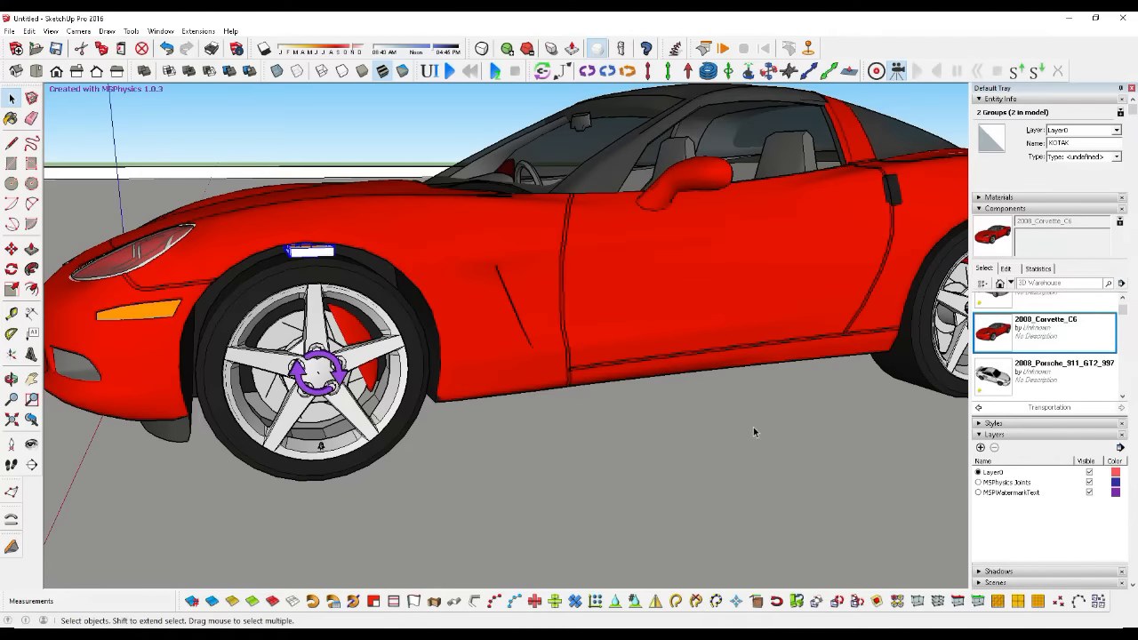
Step: Connect the hinge on the car's right front wheel to the steering block directly above that wheel
{"action": "scroll", "coordinate": [754, 425], "scroll_direction": "down", "scroll_amount": 2}
{"action": "left_click", "coordinate": [12, 378]}
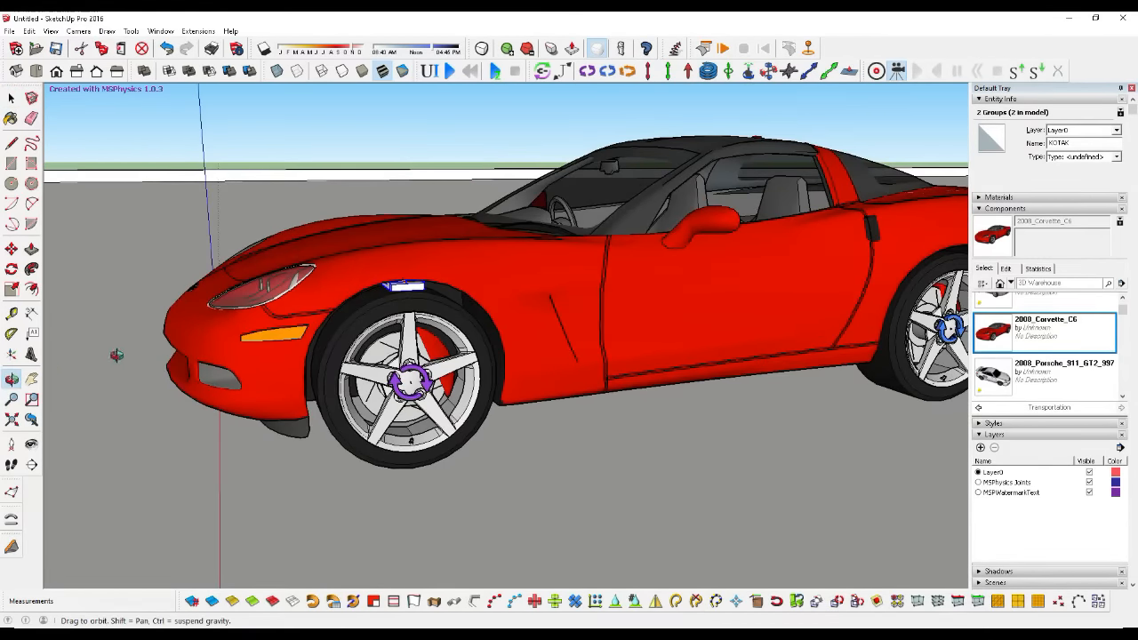
{"action": "left_click_drag", "start_coordinate": [116, 354], "coordinate": [429, 298]}
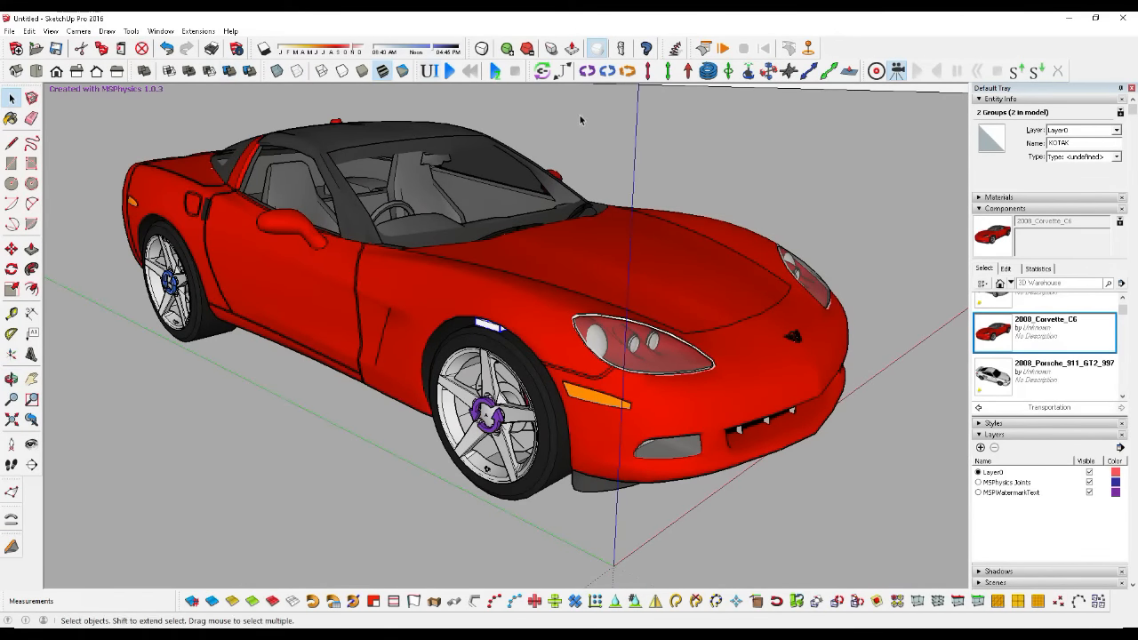
{"action": "left_click", "coordinate": [542, 70]}
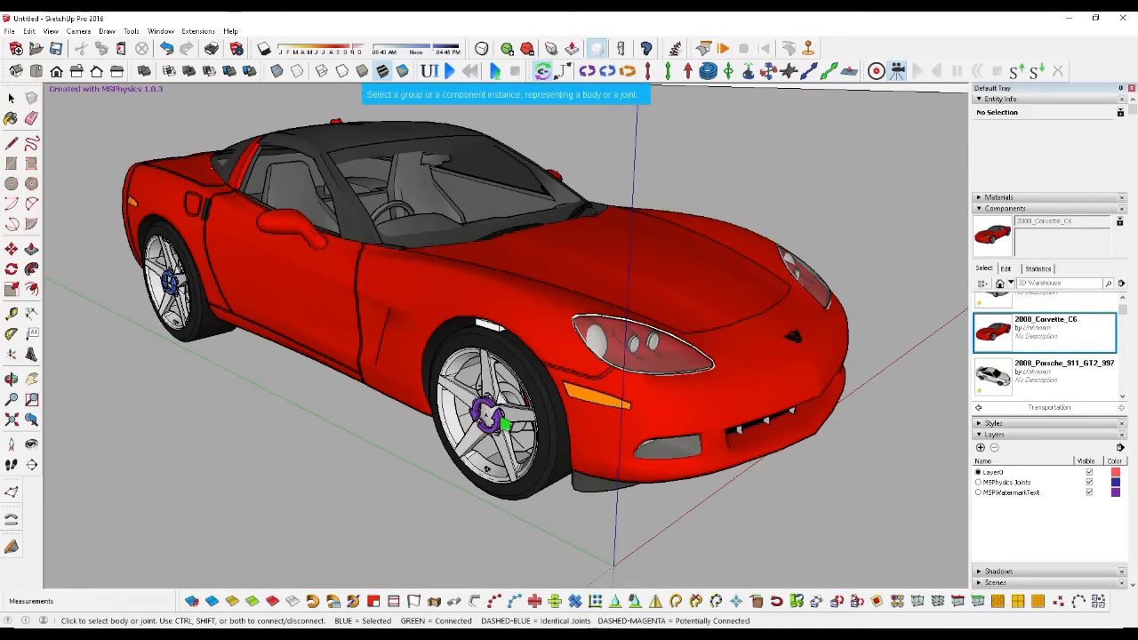
{"action": "left_click", "coordinate": [505, 414]}
{"action": "scroll", "coordinate": [524, 405], "scroll_direction": "up", "scroll_amount": 3}
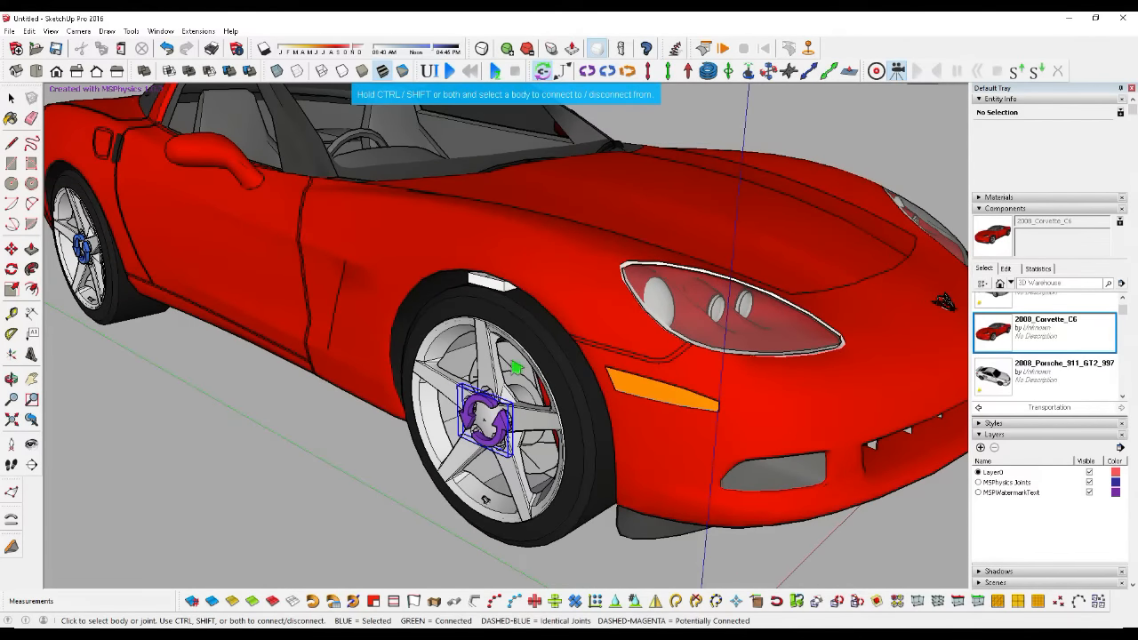
{"action": "scroll", "coordinate": [485, 401], "scroll_direction": "up", "scroll_amount": 1}
{"action": "scroll", "coordinate": [604, 305], "scroll_direction": "up", "scroll_amount": 2}
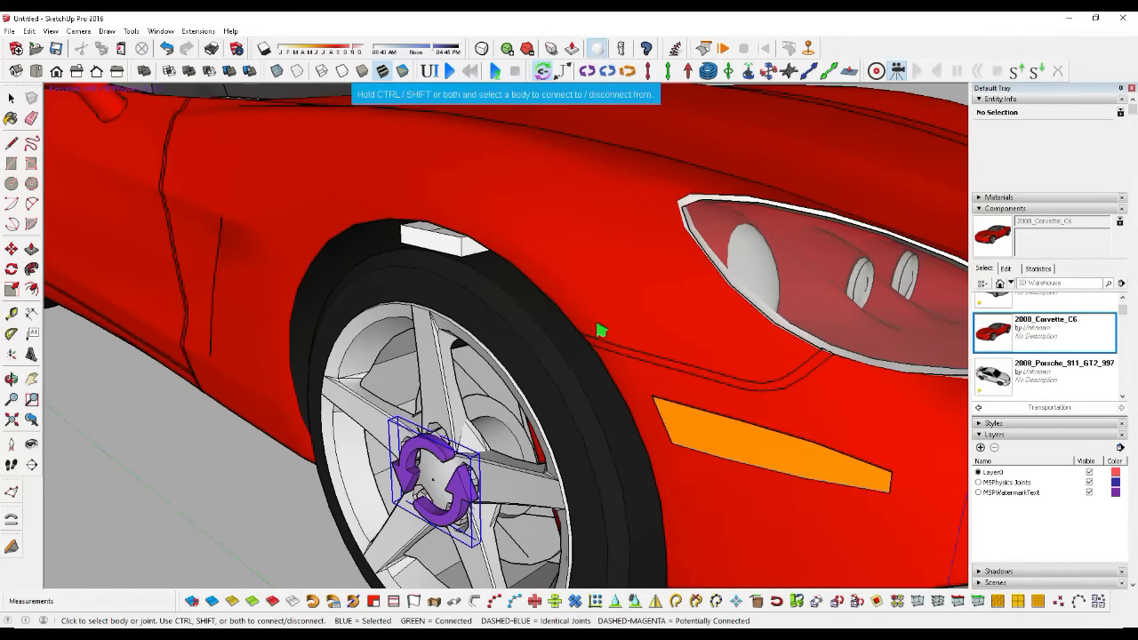
{"action": "middle_click_drag", "start_coordinate": [549, 348], "coordinate": [579, 288]}
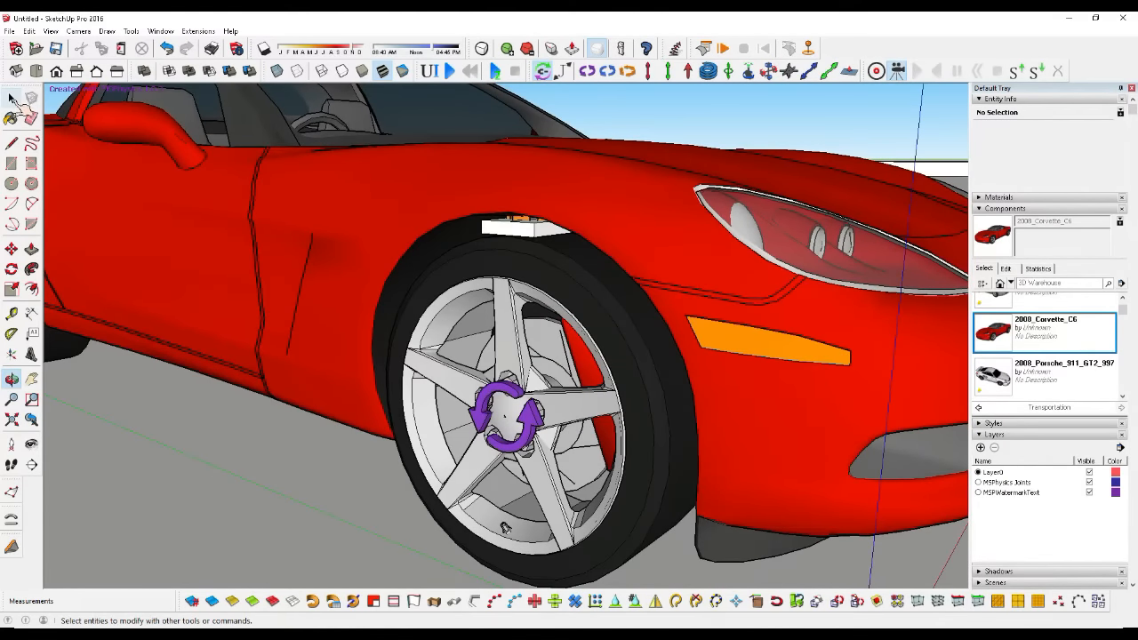
{"action": "left_click", "coordinate": [525, 234]}
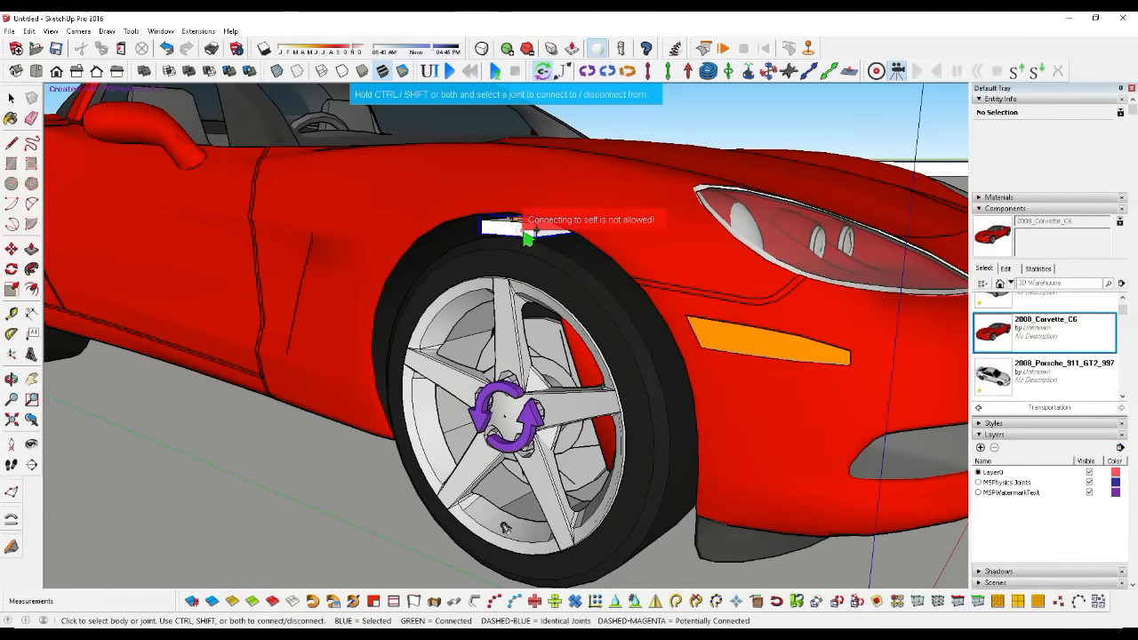
{"action": "left_click", "coordinate": [541, 427]}
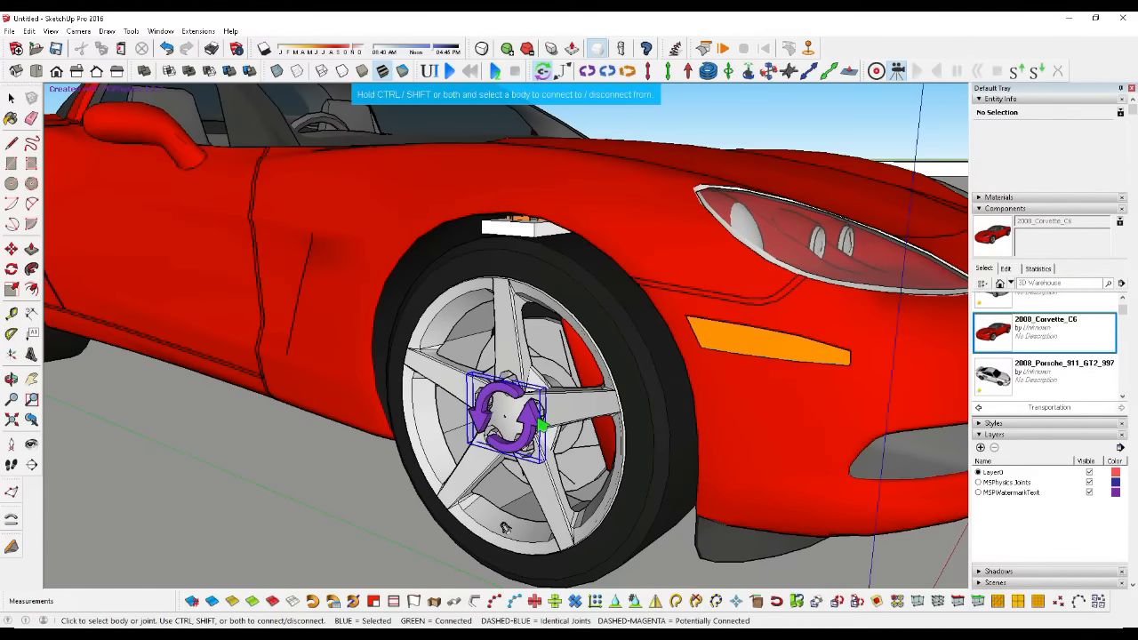
{"action": "scroll", "coordinate": [528, 229], "scroll_direction": "up", "scroll_amount": 5}
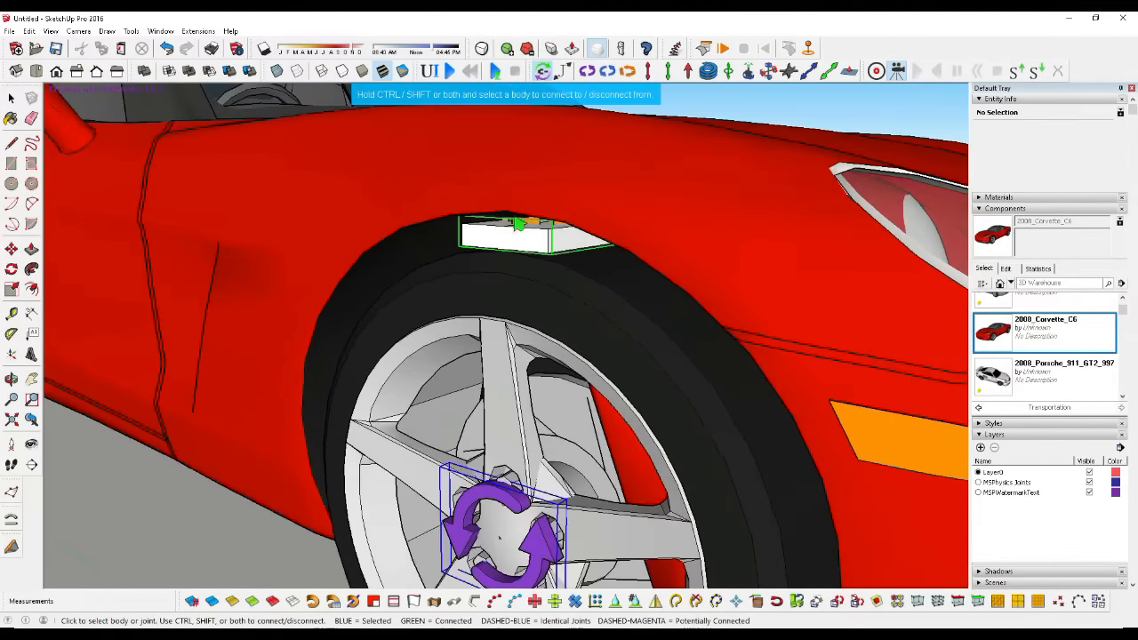
Step: Connect the servo on top of the right front steering block to the Corvette body
{"action": "left_click", "coordinate": [528, 229]}
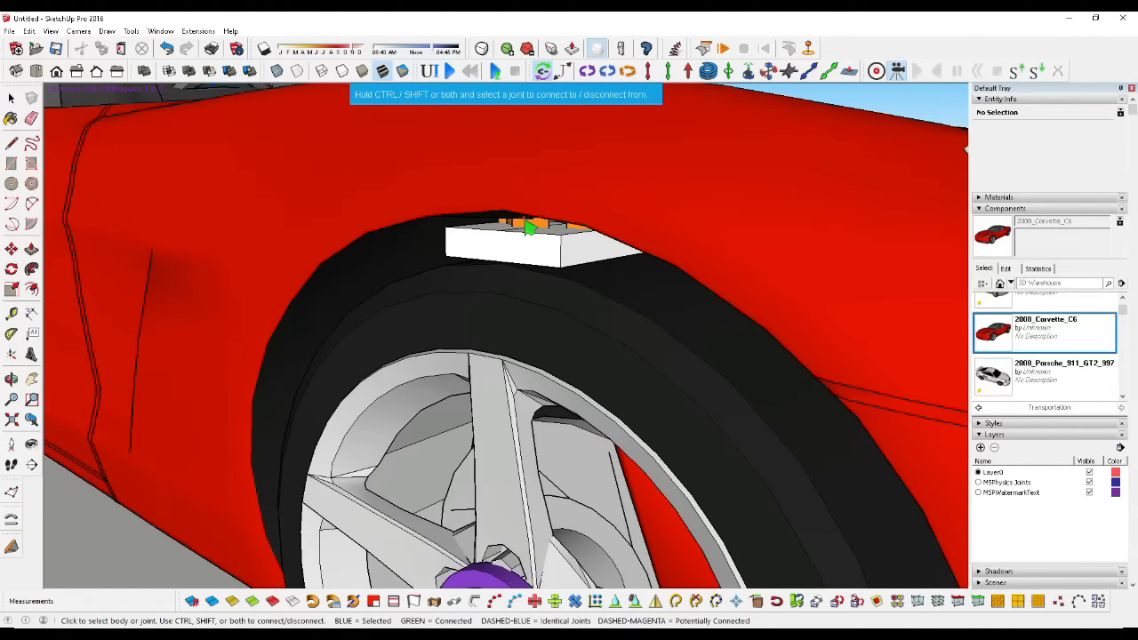
{"action": "left_click", "coordinate": [527, 229]}
{"action": "scroll", "coordinate": [527, 230], "scroll_direction": "down", "scroll_amount": 6}
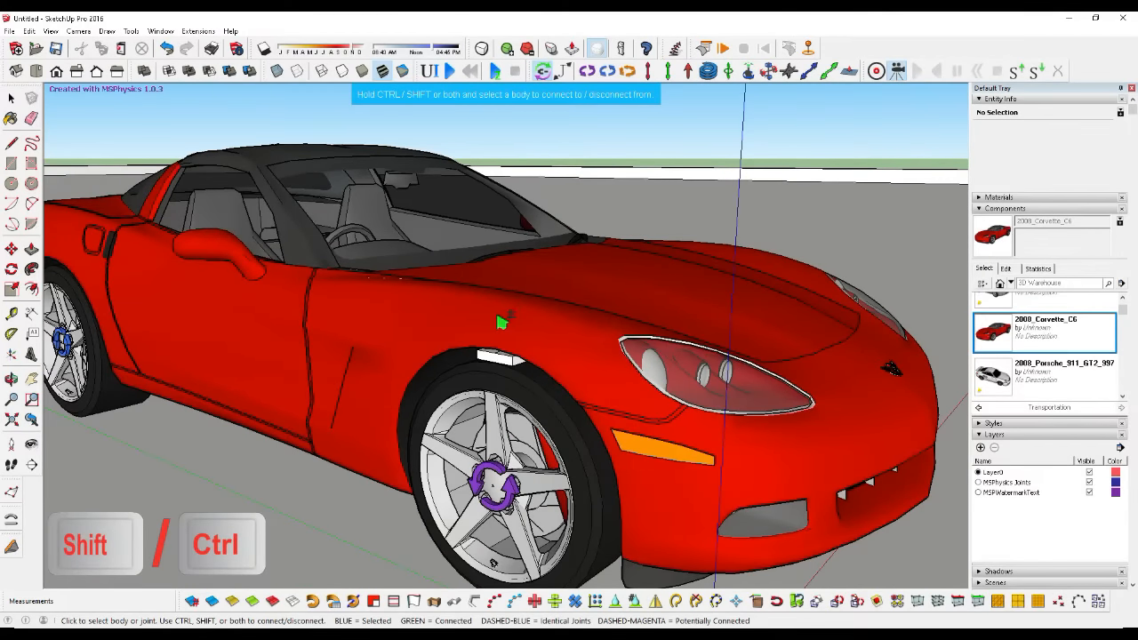
{"action": "left_click", "coordinate": [492, 324], "text": "ctrl"}
{"action": "scroll", "coordinate": [240, 380], "scroll_direction": "down", "scroll_amount": 3}
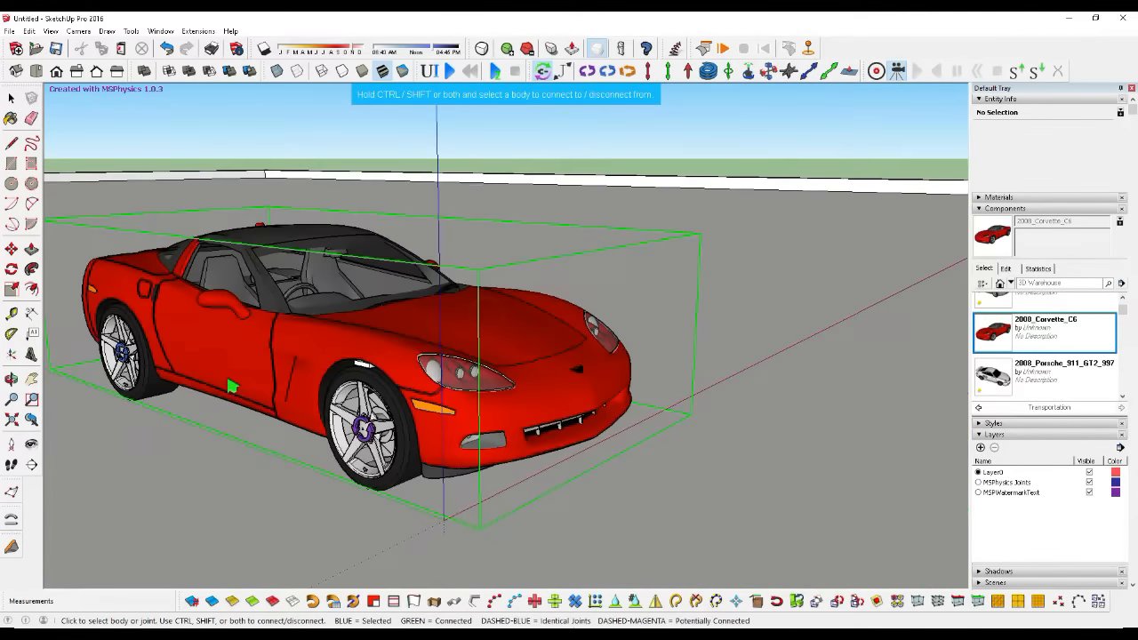
Step: Connect the hinge on the car's left front wheel to the steering block directly above that wheel
{"action": "left_click_drag", "start_coordinate": [811, 421], "coordinate": [275, 450]}
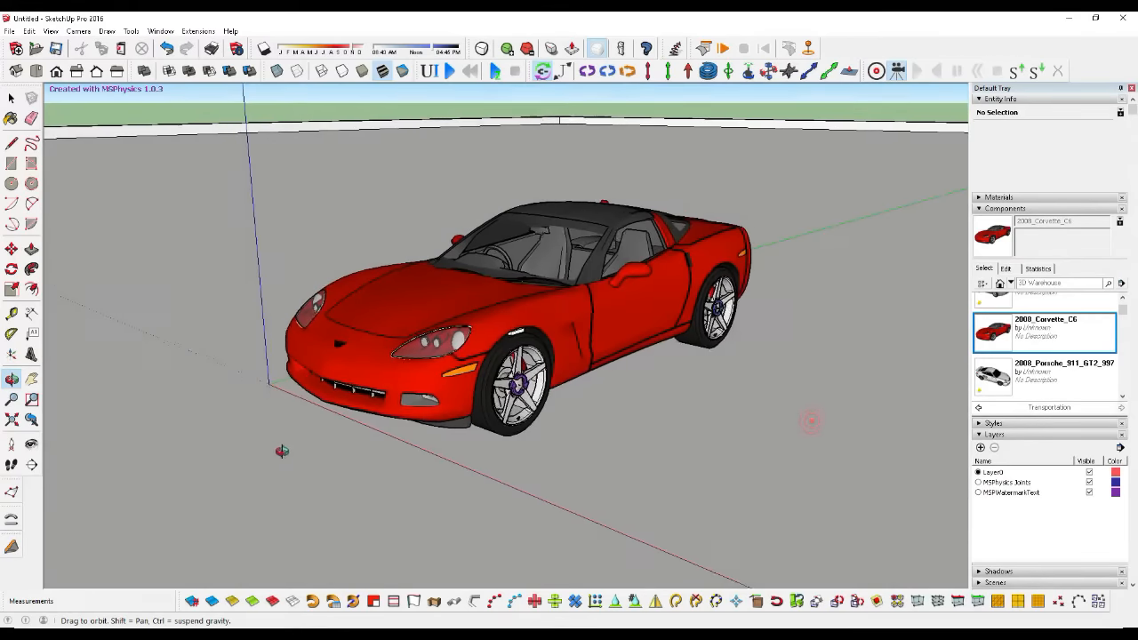
{"action": "scroll", "coordinate": [516, 355], "scroll_direction": "up", "scroll_amount": 5}
{"action": "scroll", "coordinate": [513, 361], "scroll_direction": "up", "scroll_amount": 3}
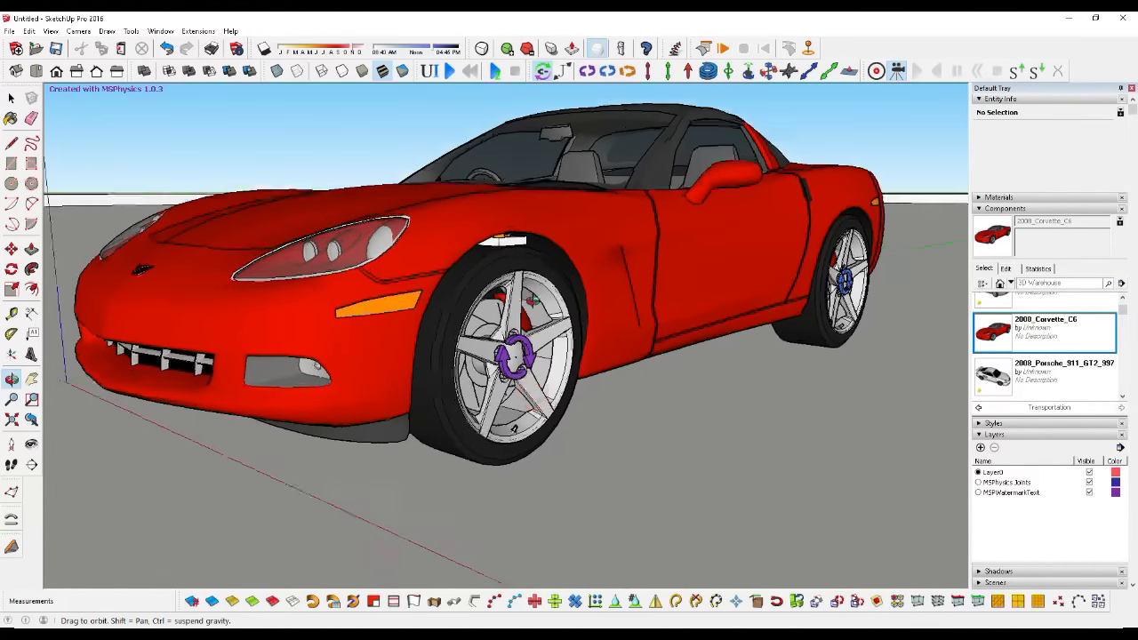
{"action": "key", "text": "Escape"}
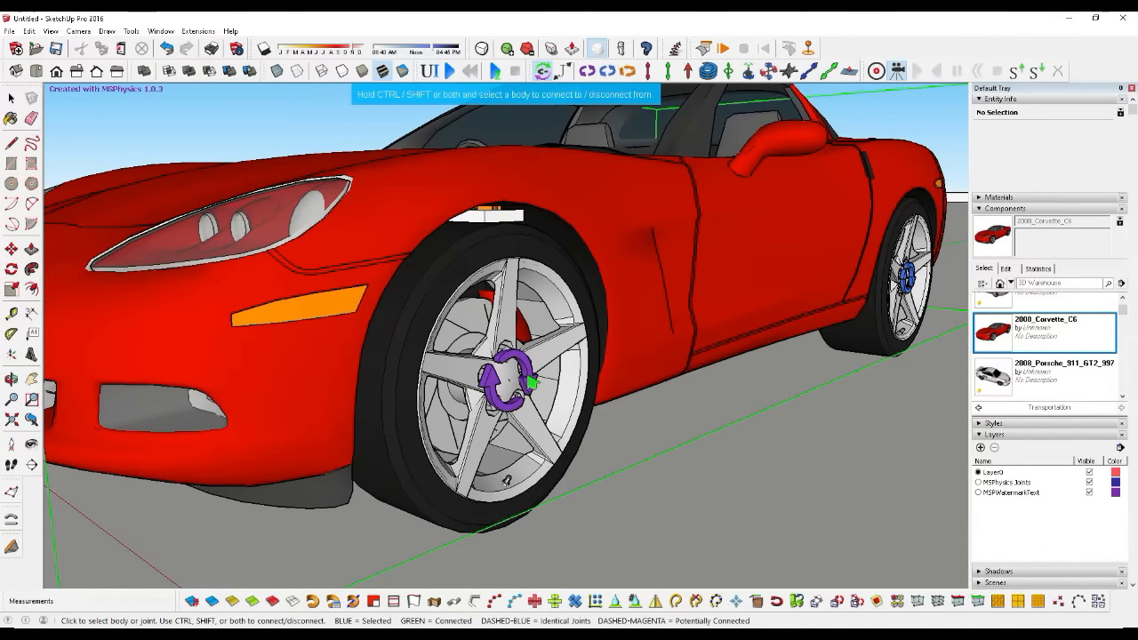
{"action": "left_click", "coordinate": [507, 375]}
{"action": "scroll", "coordinate": [523, 224], "scroll_direction": "up", "scroll_amount": 1}
{"action": "scroll", "coordinate": [523, 224], "scroll_direction": "up", "scroll_amount": 1}
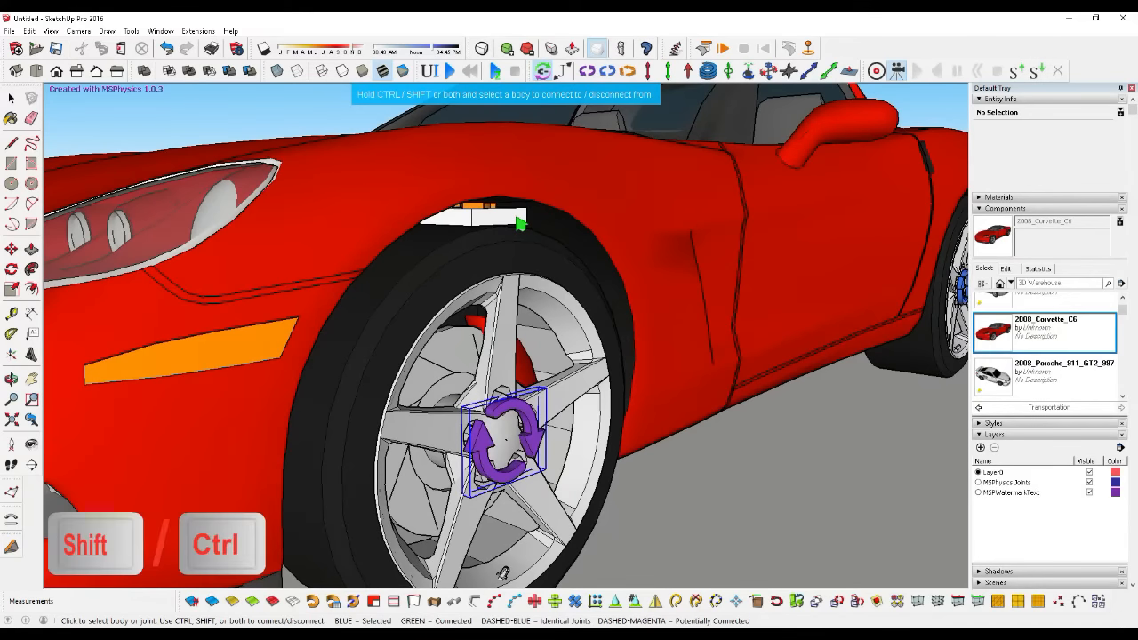
{"action": "left_click", "coordinate": [521, 216], "text": "ctrl+shift"}
Step: Connect the servo on top of the left front steering block to the Corvette body
{"action": "scroll", "coordinate": [515, 213], "scroll_direction": "up", "scroll_amount": 2}
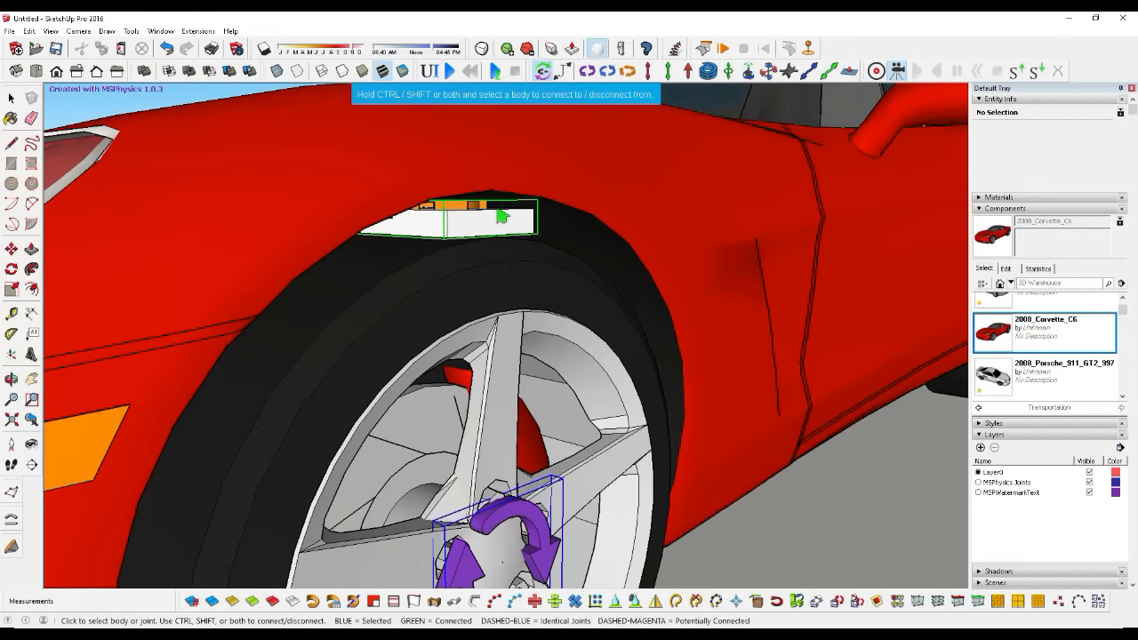
{"action": "left_click", "coordinate": [469, 205]}
{"action": "scroll", "coordinate": [468, 204], "scroll_direction": "down", "scroll_amount": 5}
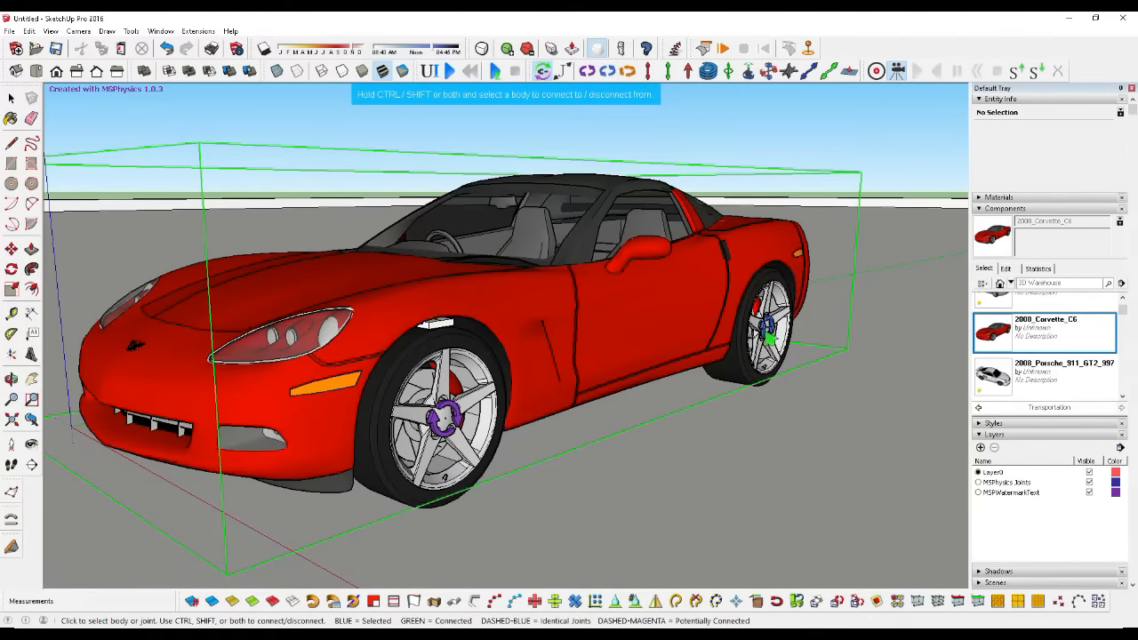
Step: Connect the motor joint on the car's left rear wheel to the Corvette body
{"action": "scroll", "coordinate": [769, 338], "scroll_direction": "up", "scroll_amount": 4}
{"action": "scroll", "coordinate": [662, 457], "scroll_direction": "down", "scroll_amount": 4}
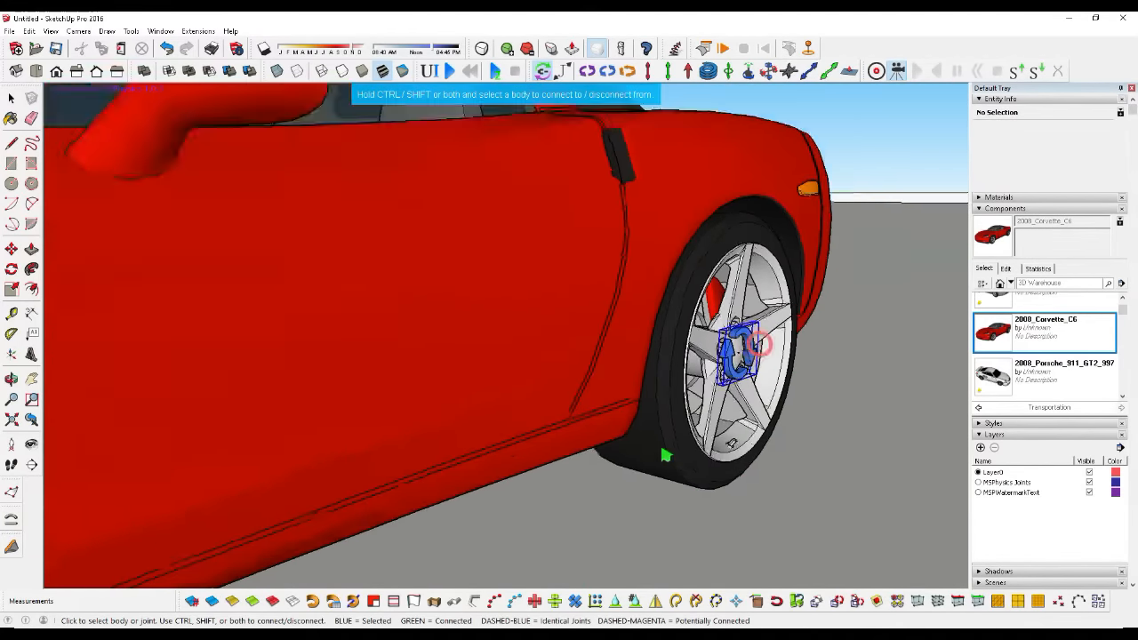
{"action": "scroll", "coordinate": [709, 311], "scroll_direction": "down", "scroll_amount": 6}
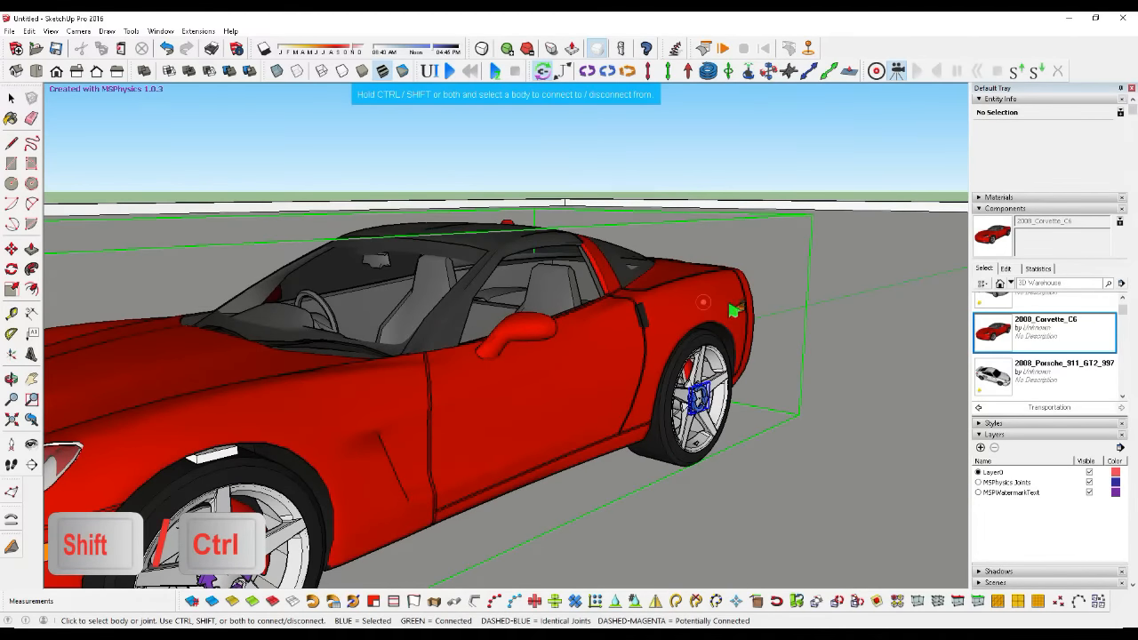
Step: Connect the motor joint on the car's right rear wheel to the Corvette body and leave the connection tool
{"action": "key", "text": "o"}
{"action": "left_click_drag", "start_coordinate": [317, 323], "coordinate": [533, 338]}
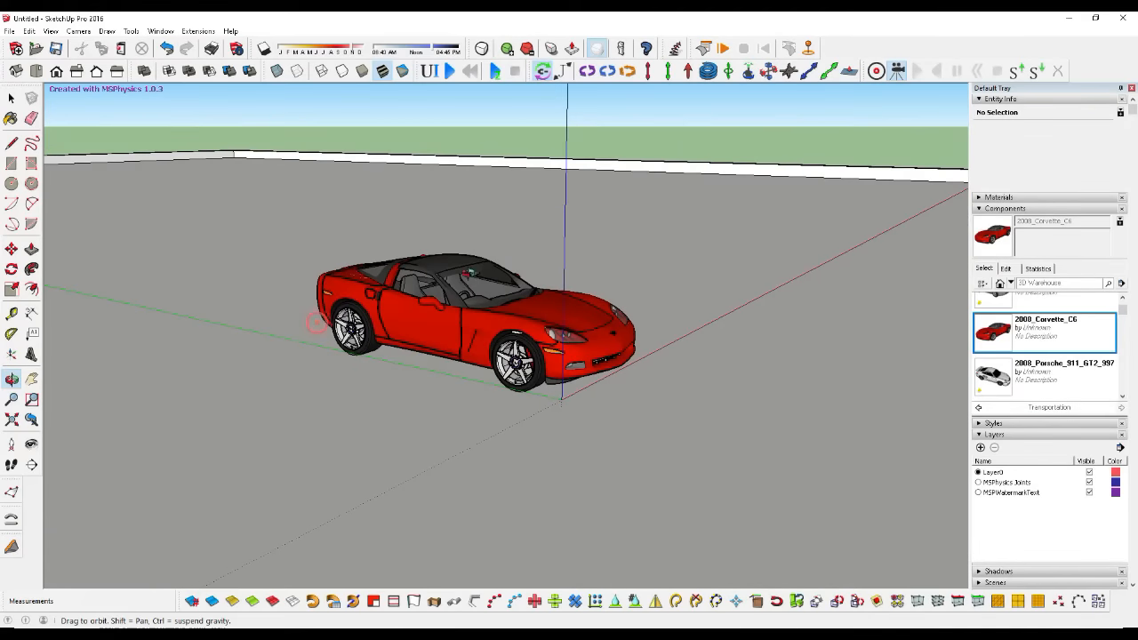
{"action": "scroll", "coordinate": [327, 316], "scroll_direction": "up", "scroll_amount": 8}
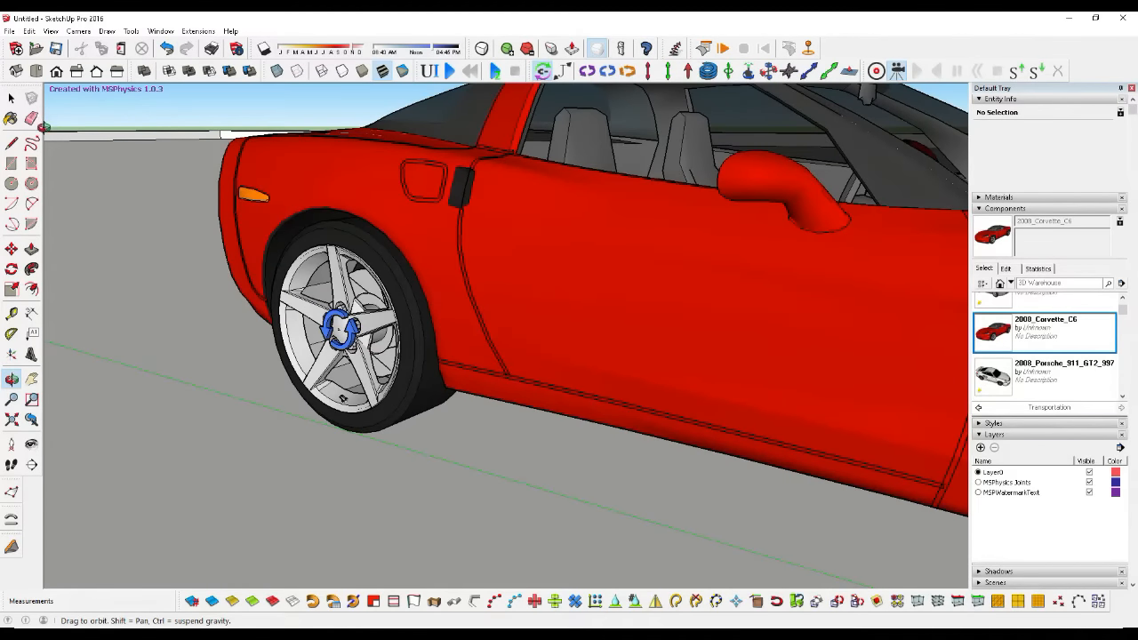
{"action": "left_click", "coordinate": [31, 116]}
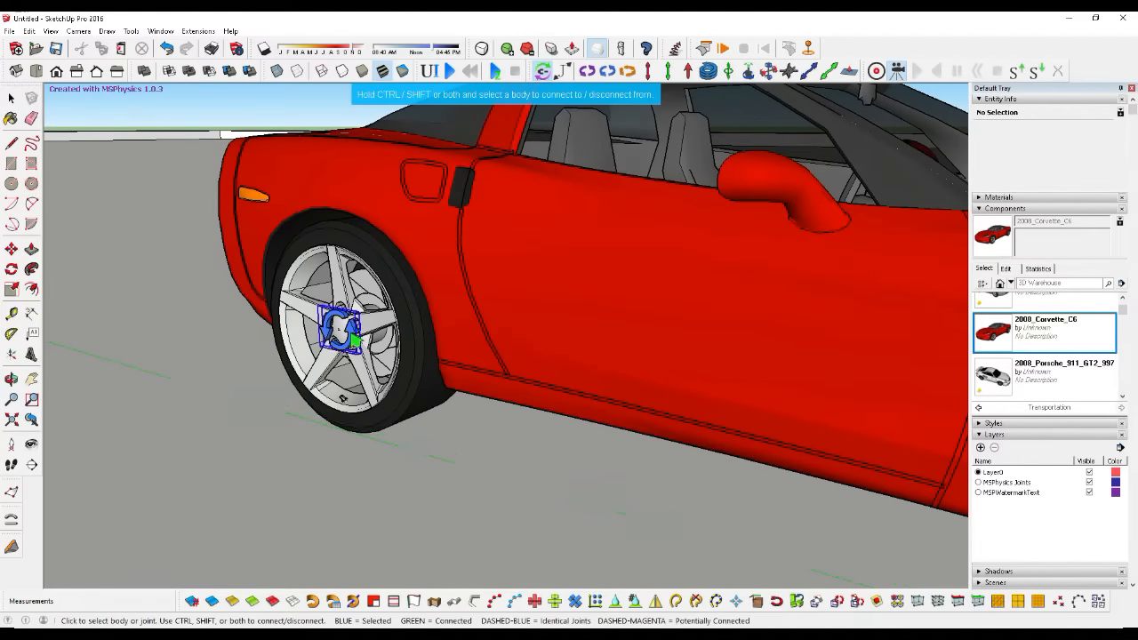
{"action": "left_click", "coordinate": [455, 257], "text": "ctrl"}
{"action": "scroll", "coordinate": [454, 256], "scroll_direction": "down", "scroll_amount": 5}
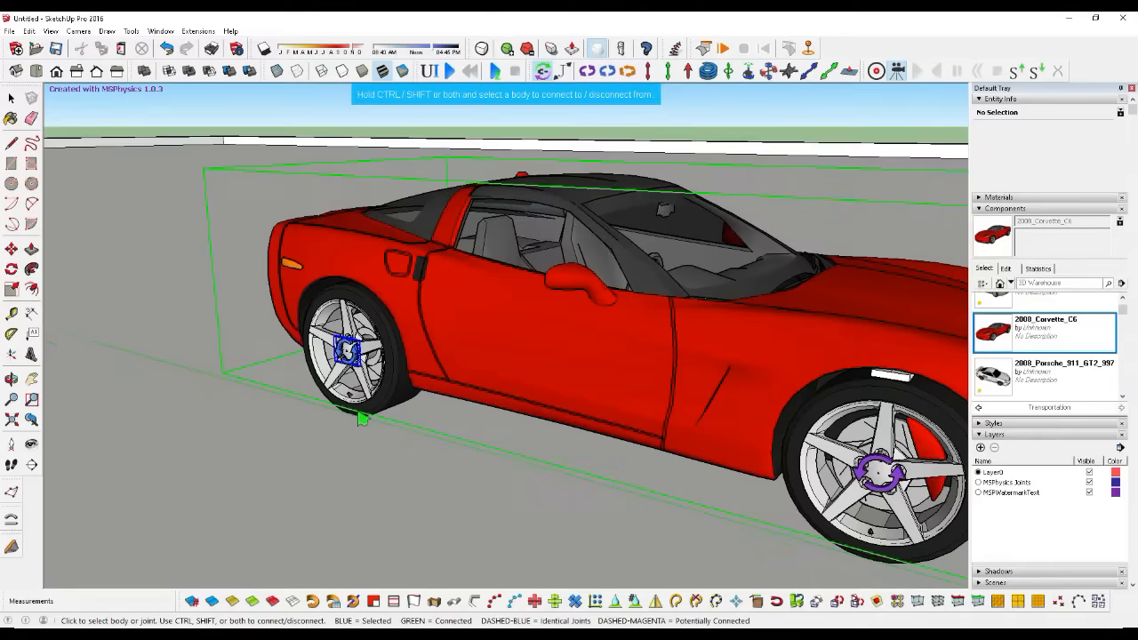
{"action": "key", "text": "space"}
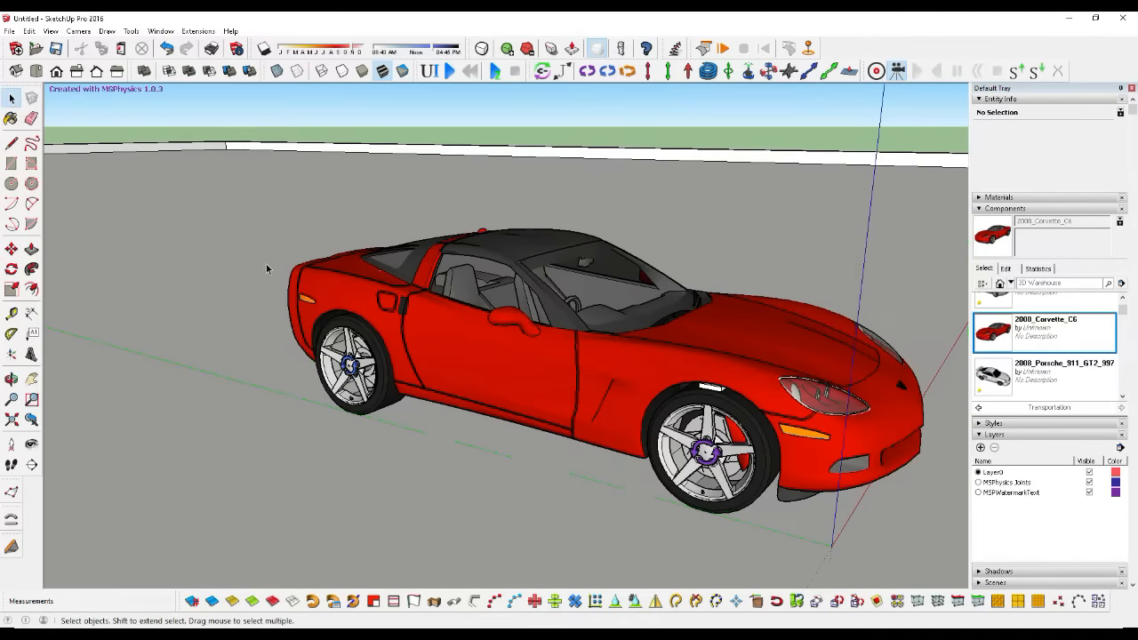
Step: Run the MSPhysics simulation briefly to test the jointed car, and reset it
{"action": "scroll", "coordinate": [266, 263], "scroll_direction": "down", "scroll_amount": 2}
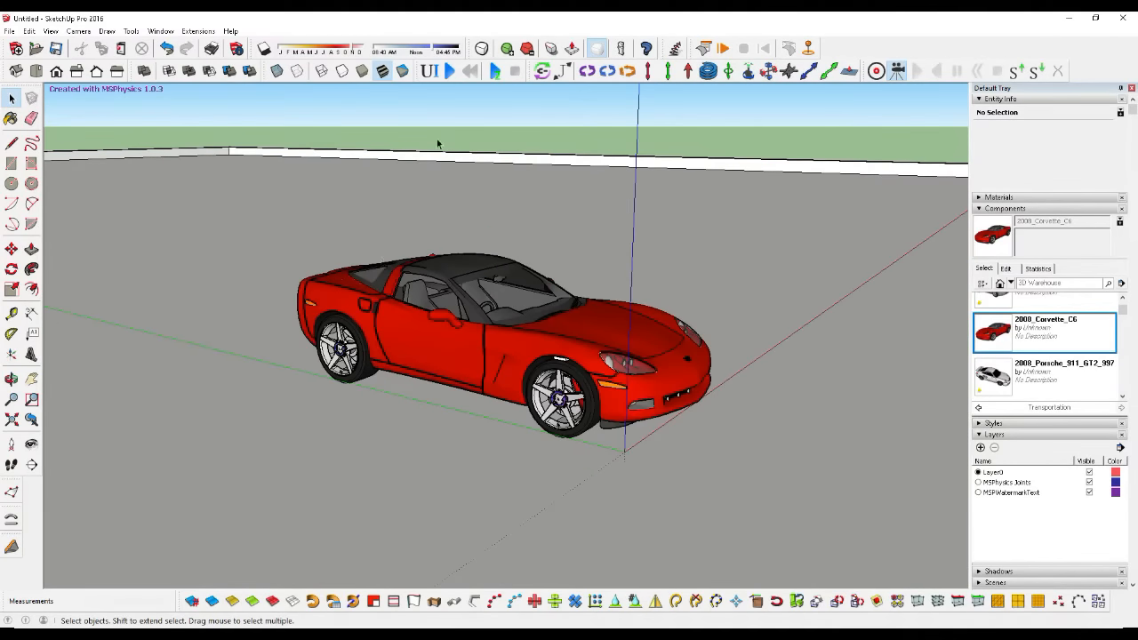
{"action": "left_click", "coordinate": [449, 71]}
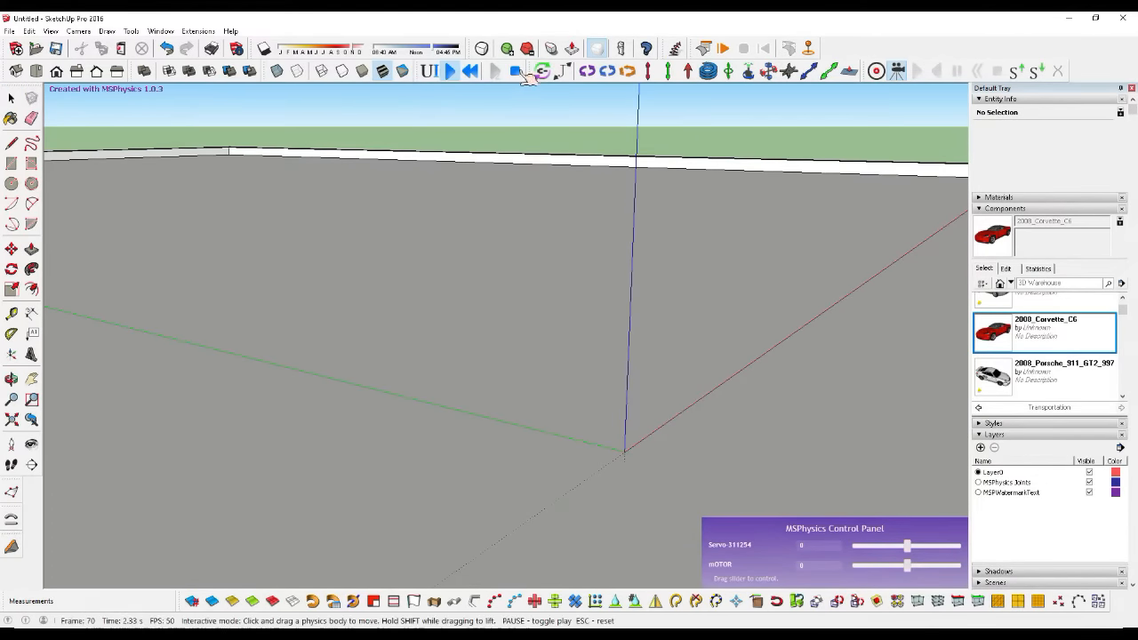
{"action": "key", "text": "ctrl+z"}
Step: Set the Corvette body's MSPhysics shape to Convex Hull and its shape direction to Y-axis, and close the settings
{"action": "left_click", "coordinate": [534, 341]}
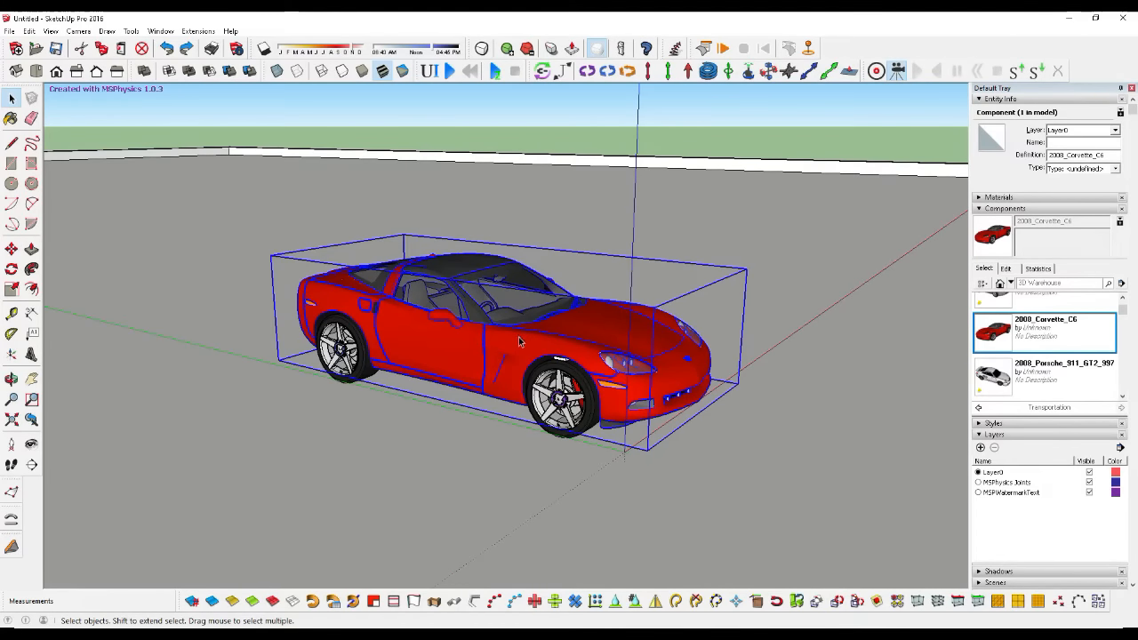
{"action": "left_click", "coordinate": [430, 72]}
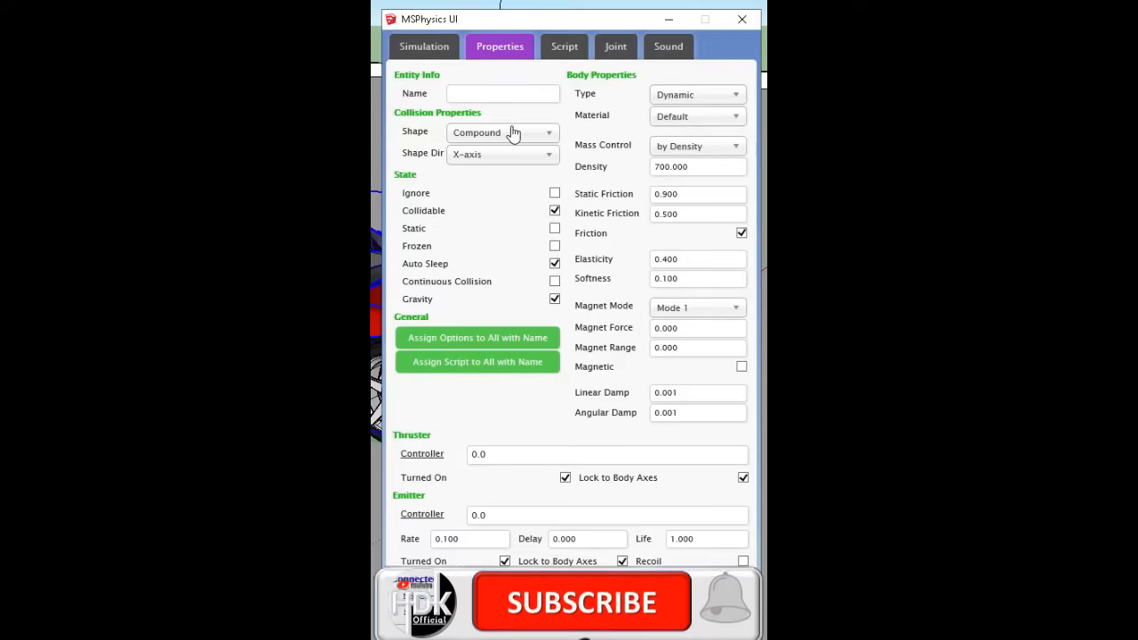
{"action": "left_click", "coordinate": [650, 205]}
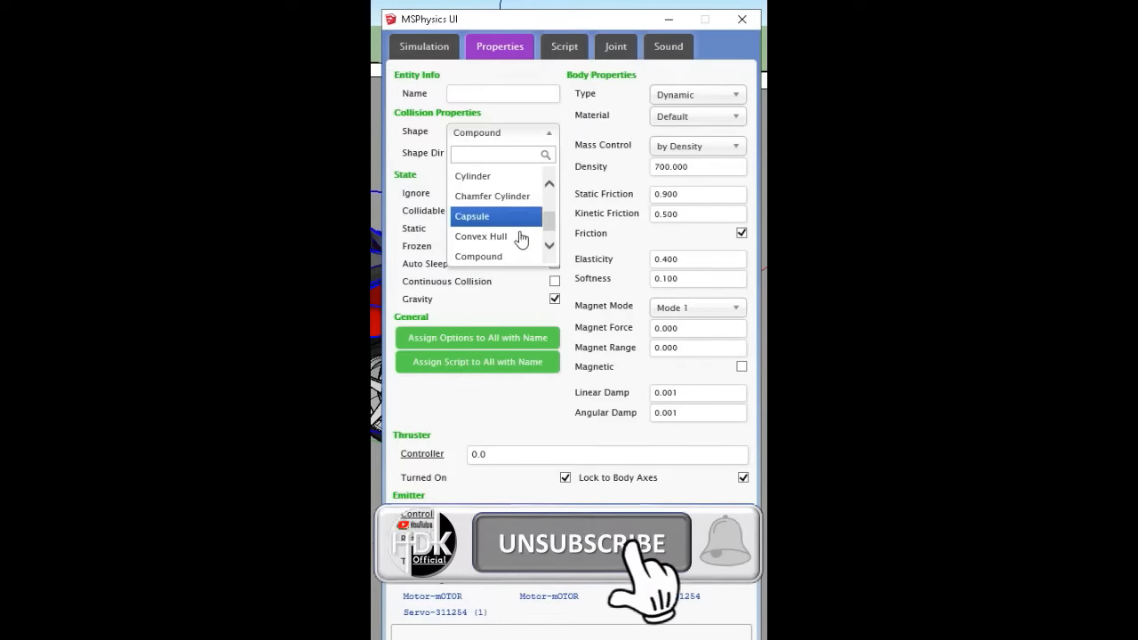
{"action": "left_click", "coordinate": [489, 235]}
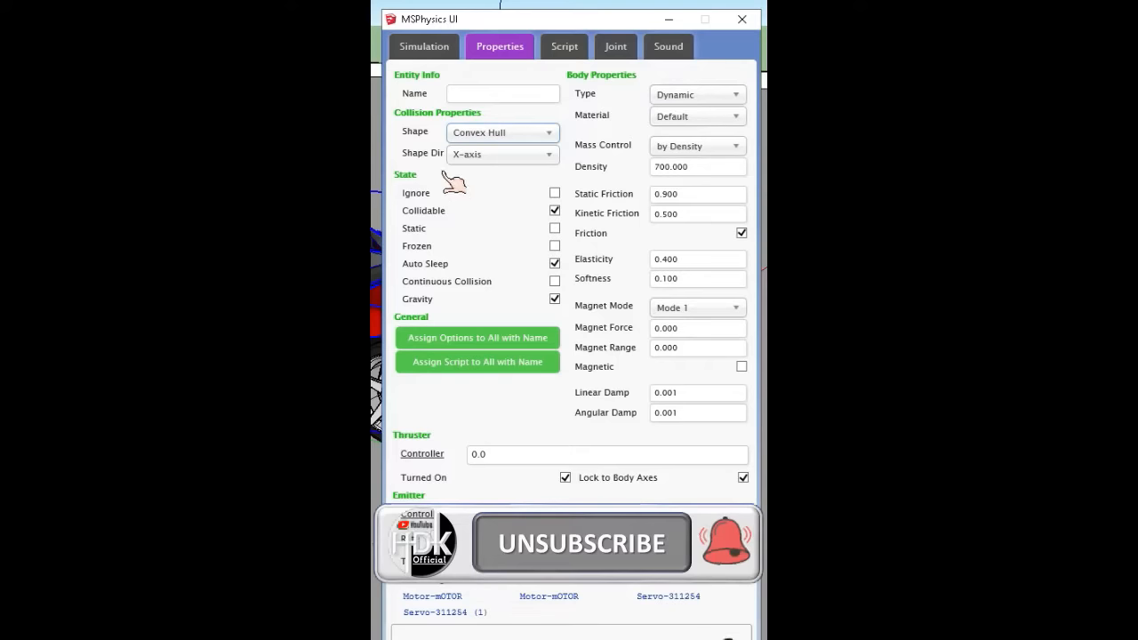
{"action": "left_click", "coordinate": [484, 154]}
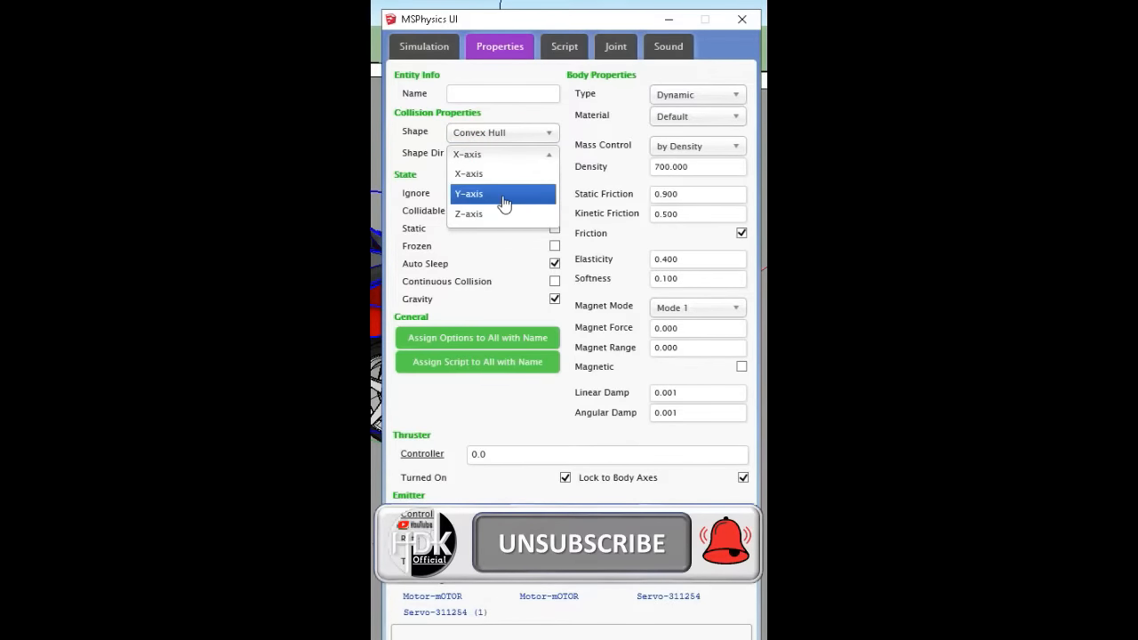
{"action": "left_click", "coordinate": [504, 195]}
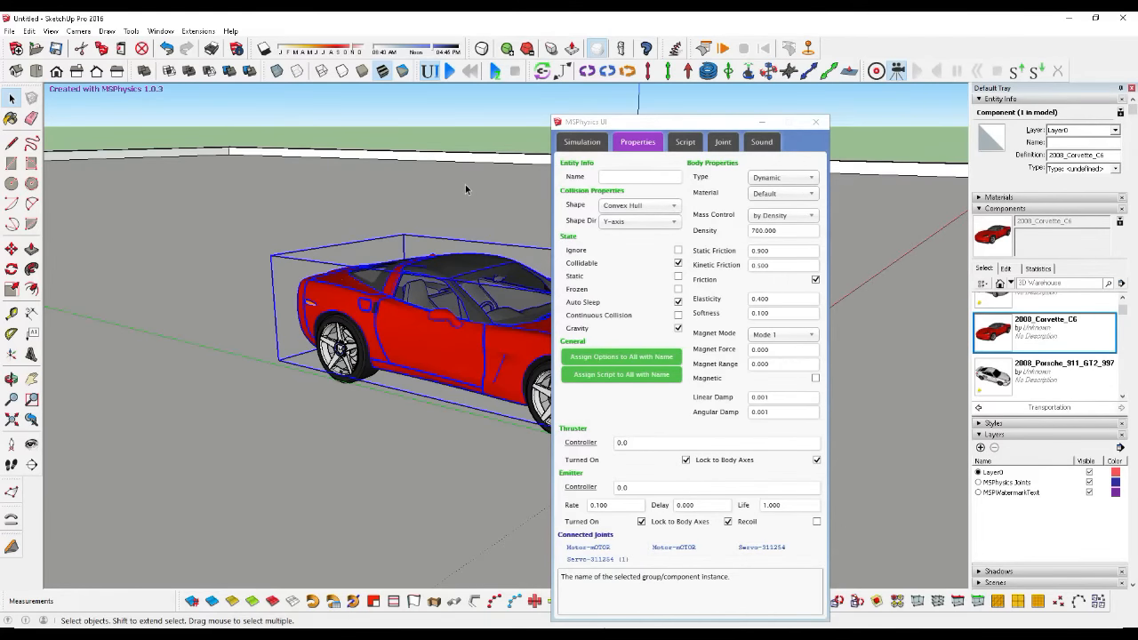
{"action": "left_click", "coordinate": [465, 187]}
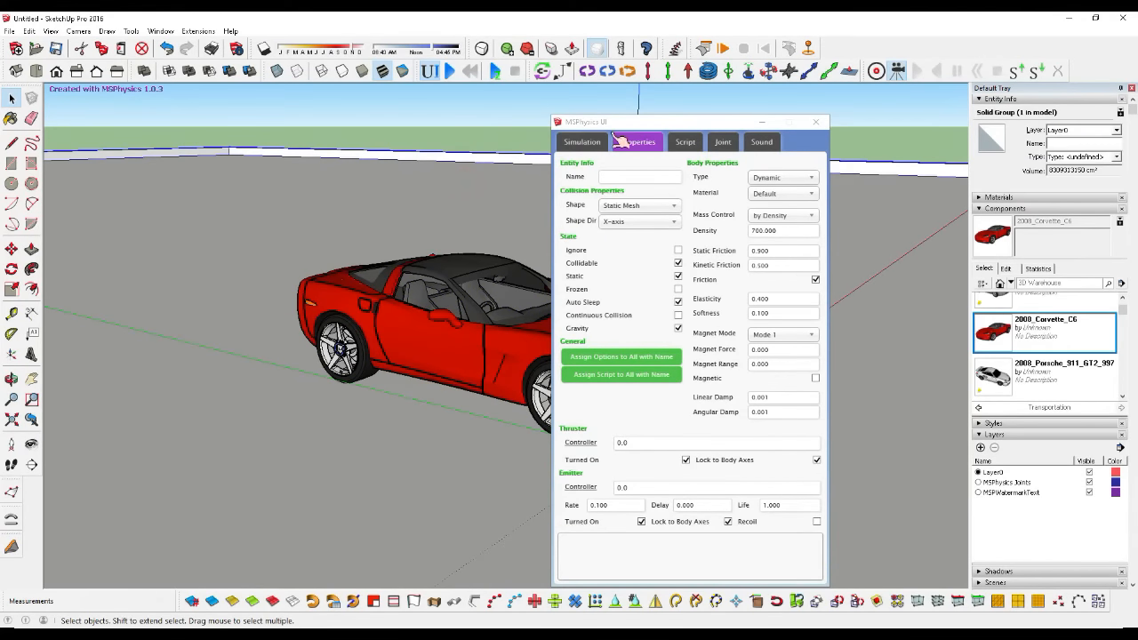
{"action": "left_click", "coordinate": [814, 125]}
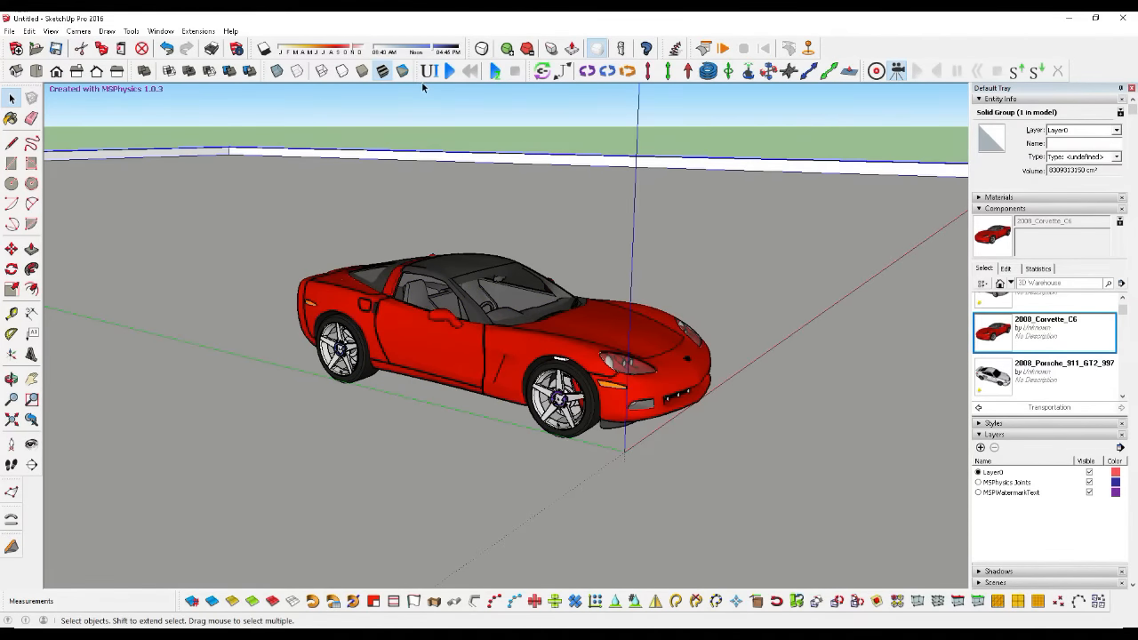
Step: Run the MSPhysics simulation briefly to test the Convex Hull body, and reset it
{"action": "left_click", "coordinate": [450, 73]}
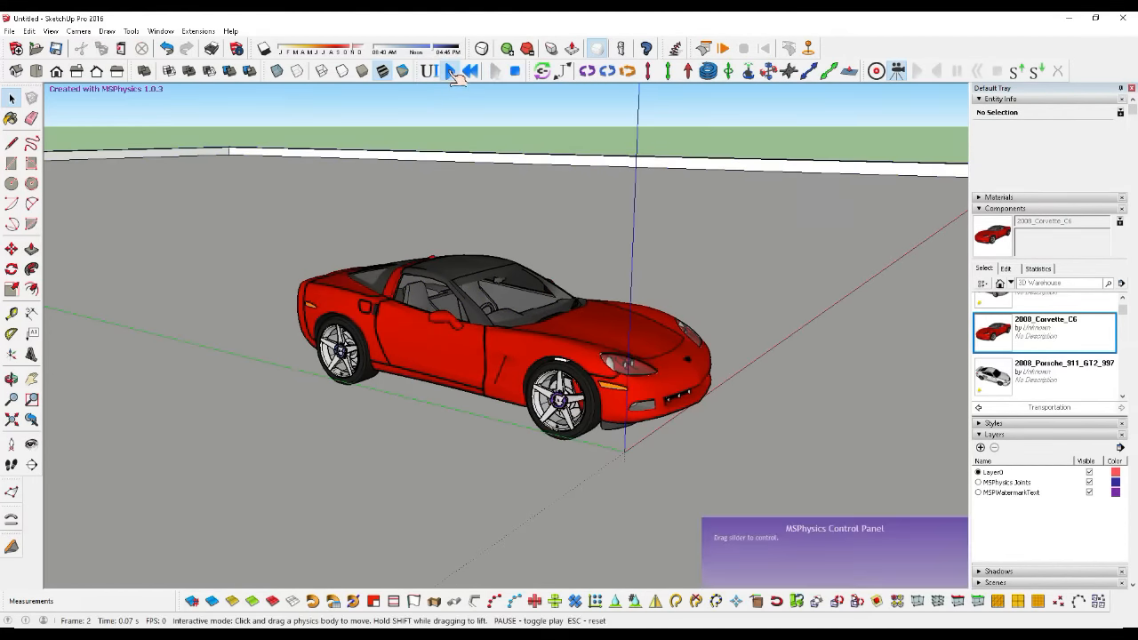
{"action": "left_click", "coordinate": [516, 71]}
{"action": "left_click", "coordinate": [546, 335]}
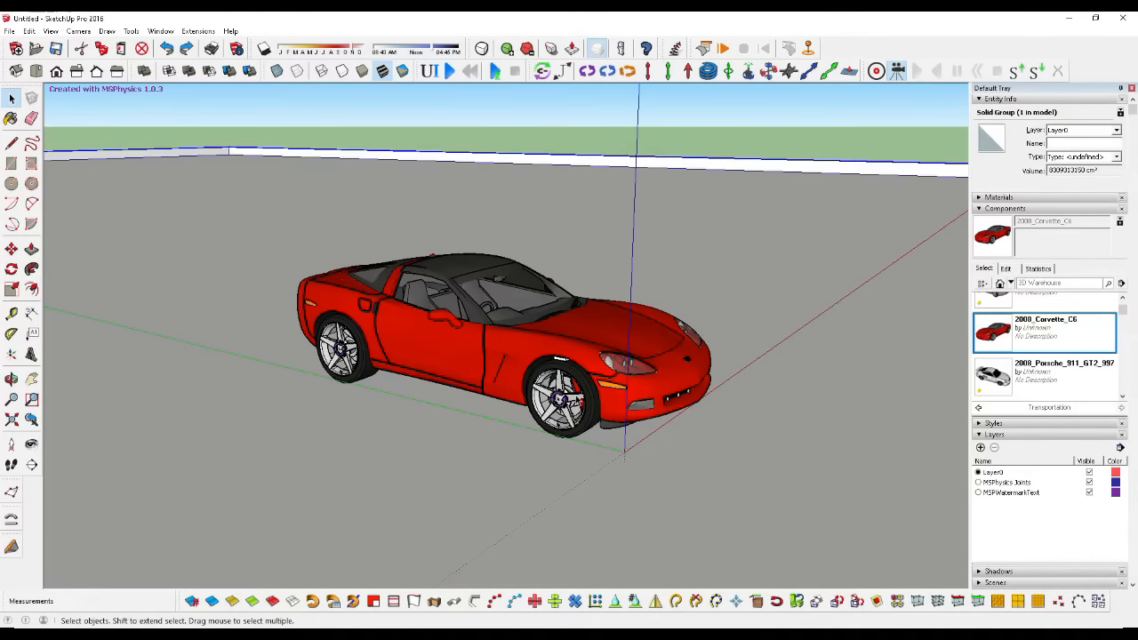
Step: Inspect the MSPhysics shape and state options of the steering block above the front wheel
{"action": "scroll", "coordinate": [546, 335], "scroll_direction": "up", "scroll_amount": 4}
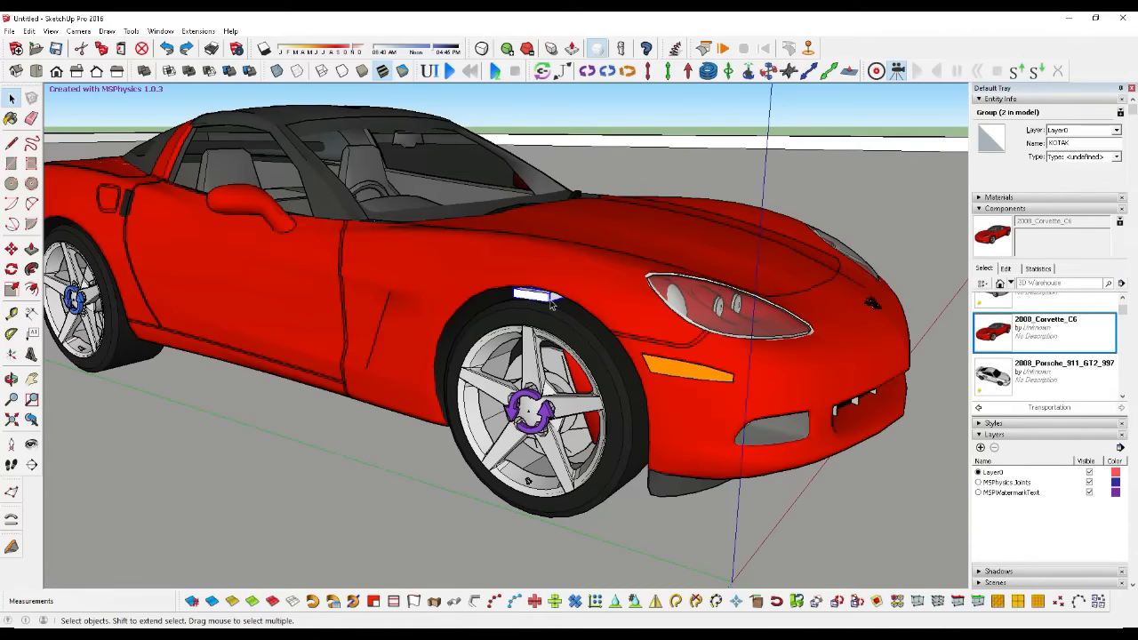
{"action": "left_click", "coordinate": [630, 288]}
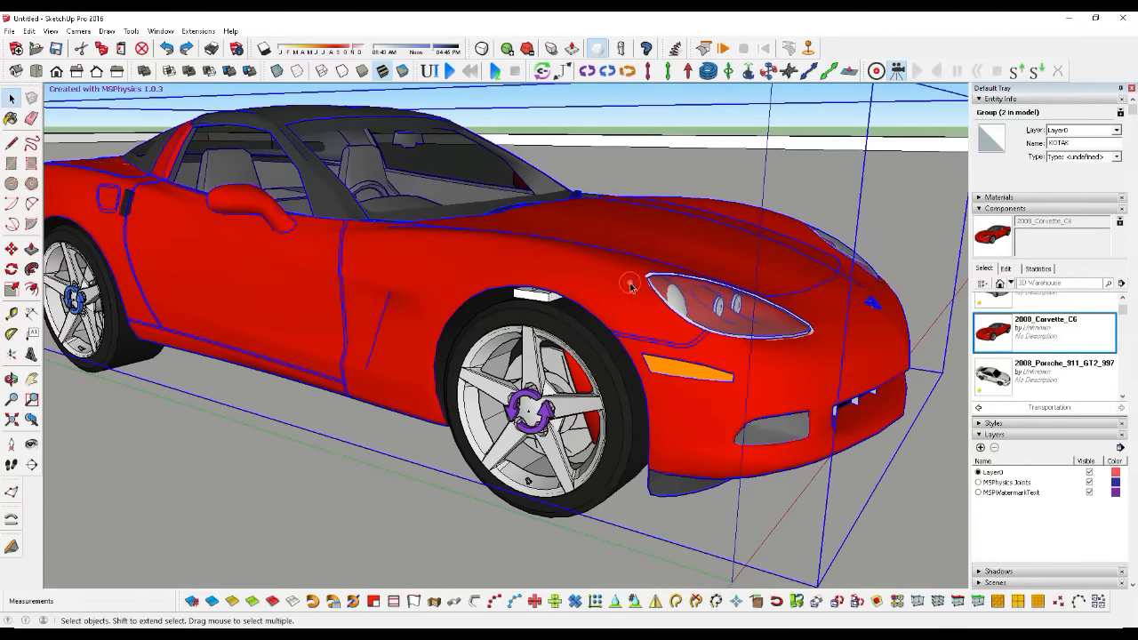
{"action": "left_click", "coordinate": [540, 304]}
{"action": "right_click", "coordinate": [539, 304]}
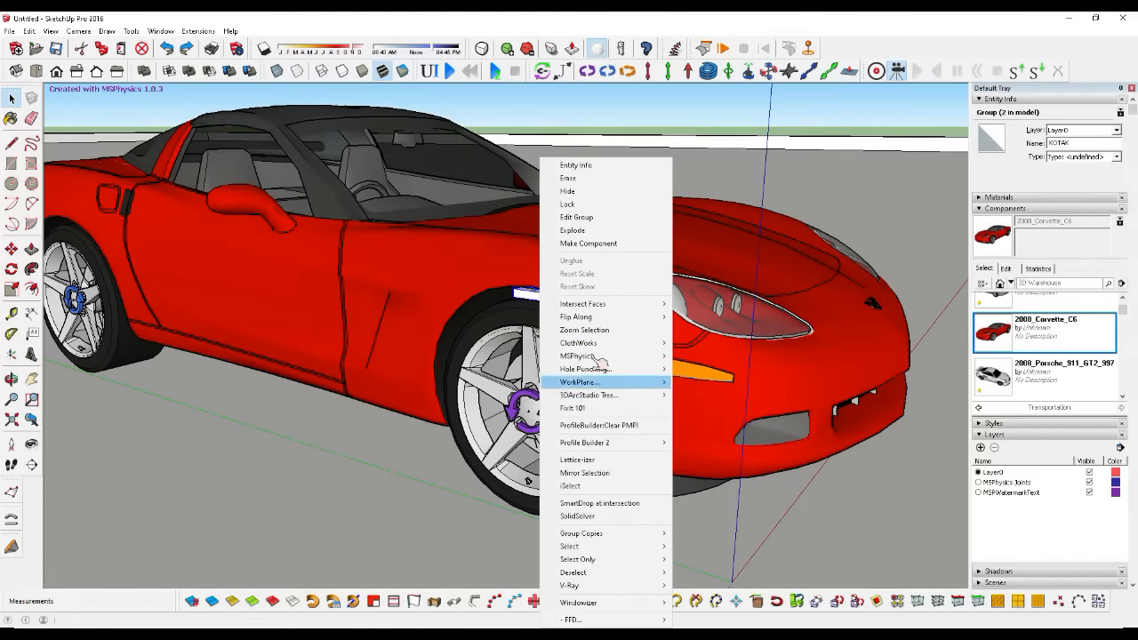
{"action": "mouse_move", "coordinate": [596, 356]}
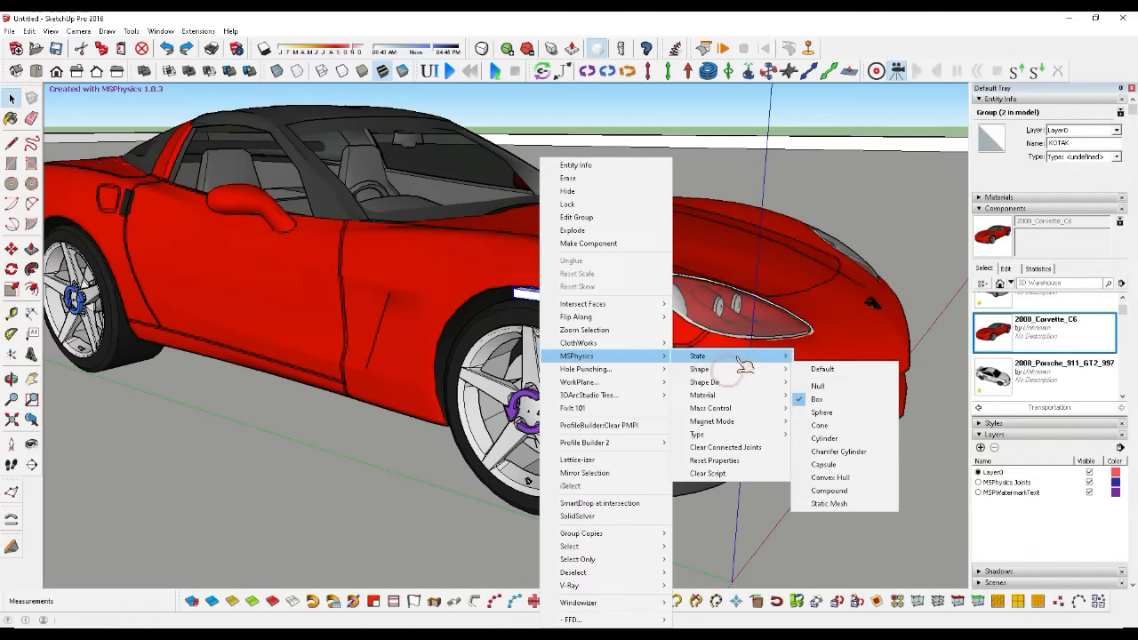
{"action": "mouse_move", "coordinate": [745, 363]}
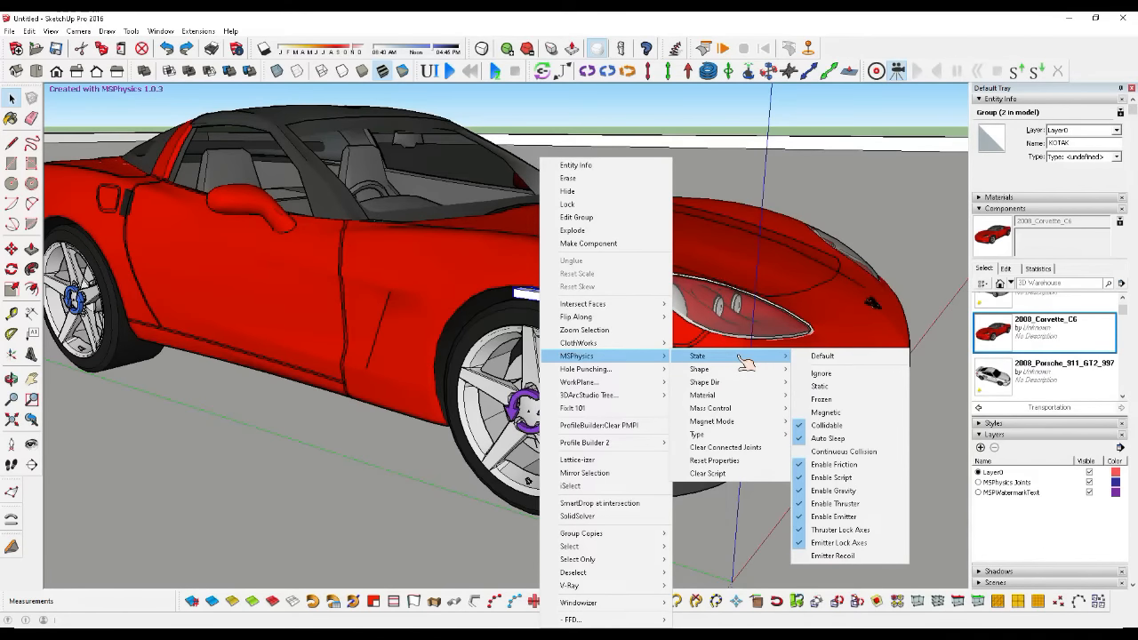
Step: Turn off the Collidable state of the Corvette body in its MSPhysics options and deselect it
{"action": "left_click", "coordinate": [476, 245]}
{"action": "right_click", "coordinate": [475, 245]}
{"action": "mouse_move", "coordinate": [542, 254]}
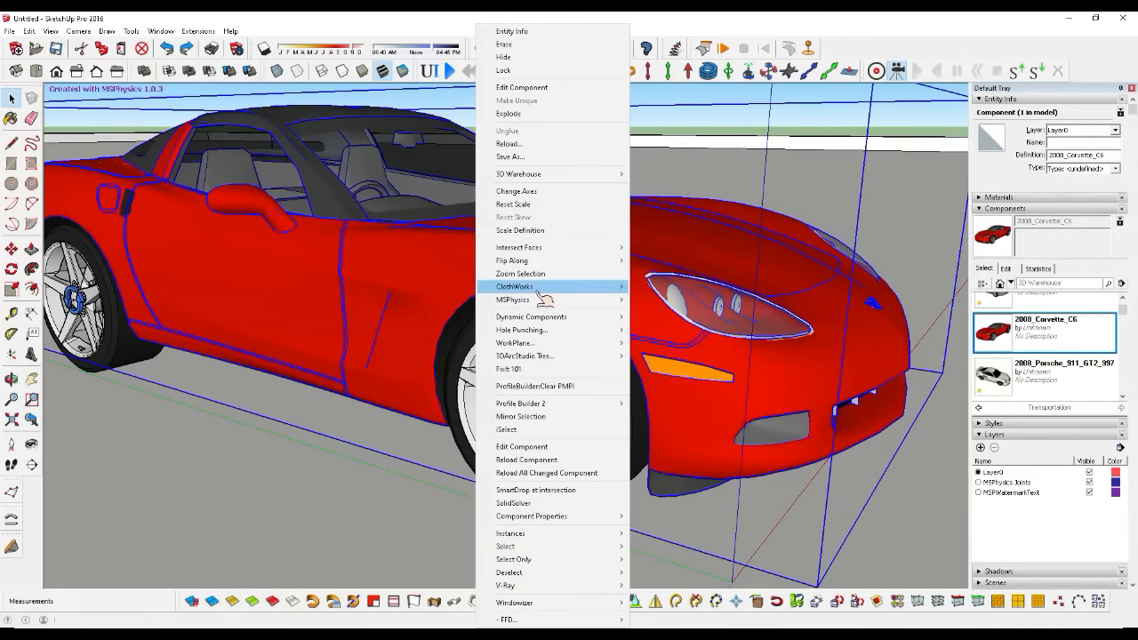
{"action": "mouse_move", "coordinate": [539, 303]}
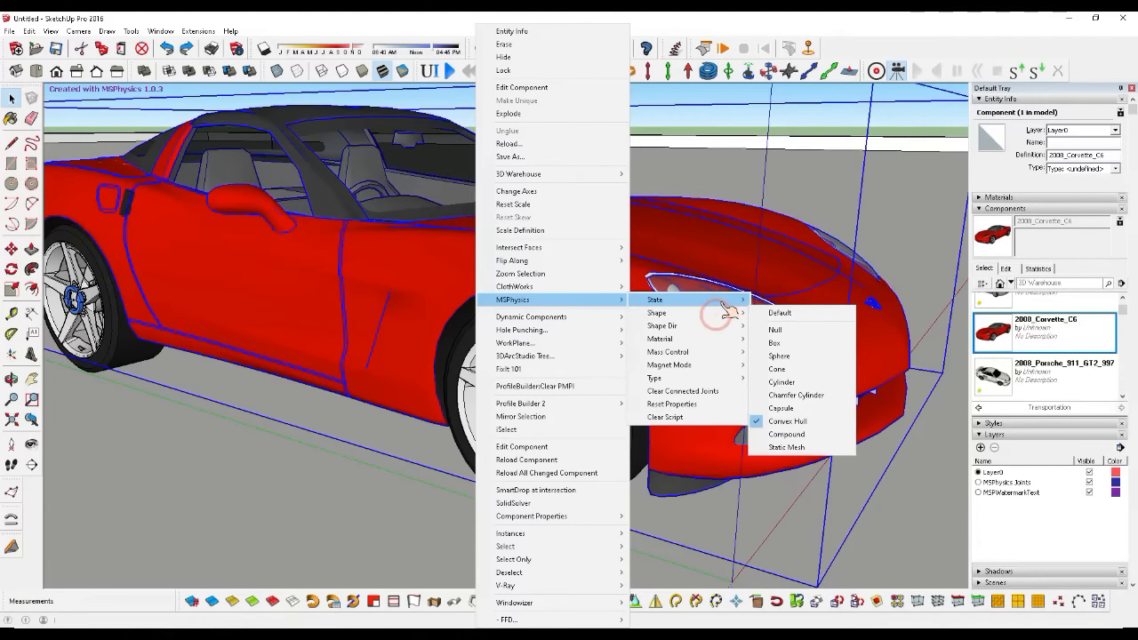
{"action": "mouse_move", "coordinate": [747, 303]}
{"action": "left_click", "coordinate": [761, 372]}
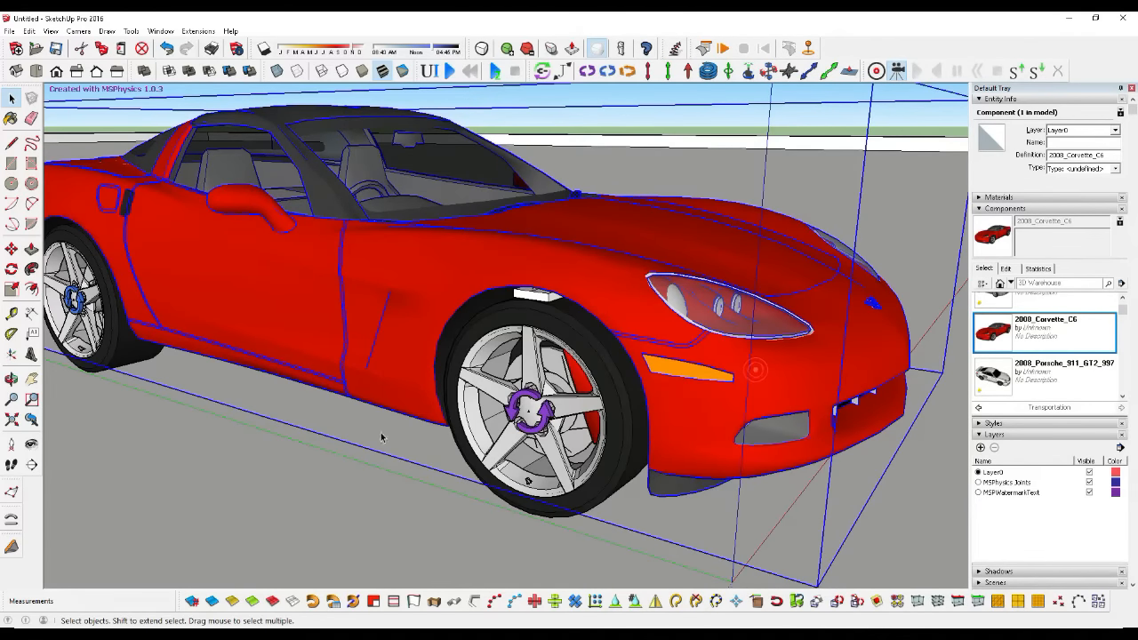
{"action": "scroll", "coordinate": [435, 213], "scroll_direction": "down", "scroll_amount": 5}
{"action": "left_click", "coordinate": [273, 122]}
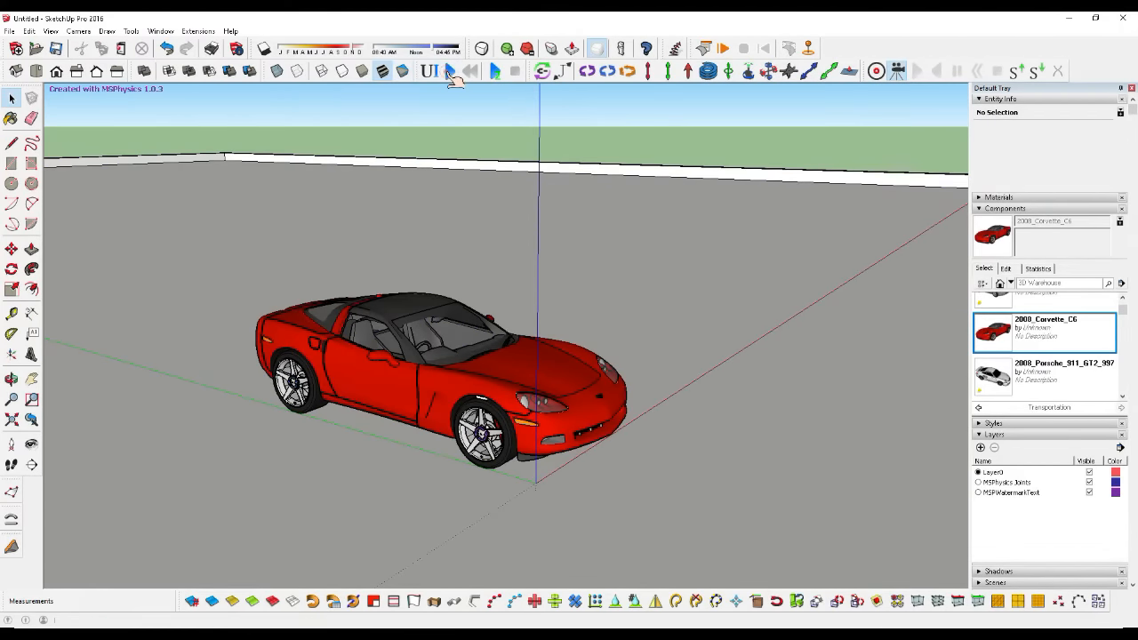
Step: Run the MSPhysics simulation, try out the steering servo's control slider, and reset the simulation
{"action": "left_click", "coordinate": [452, 75]}
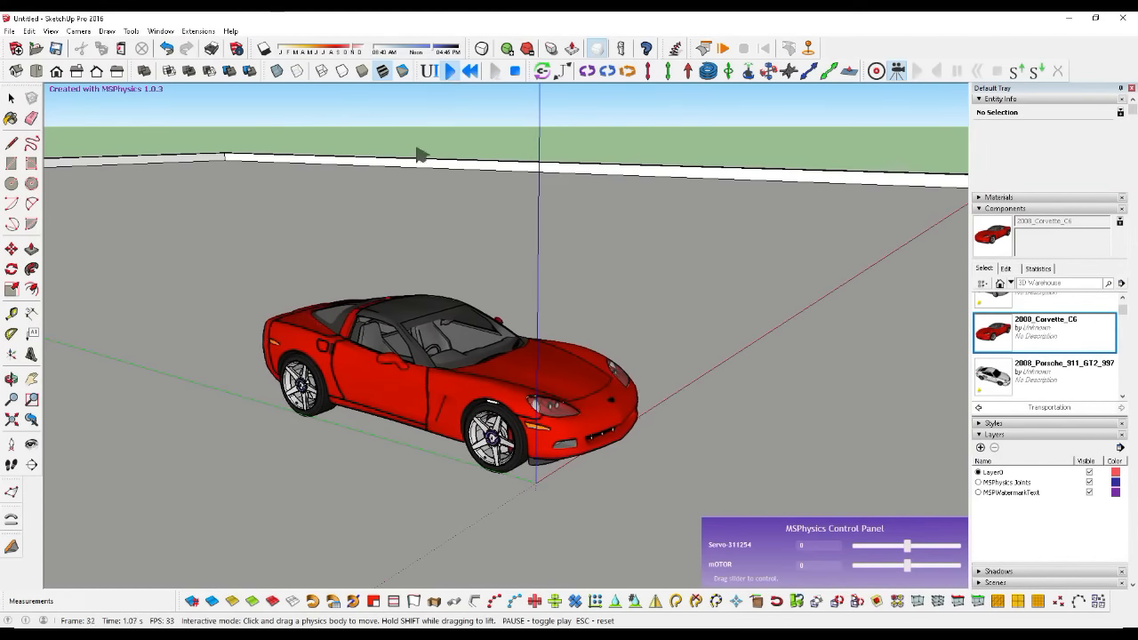
{"action": "scroll", "coordinate": [331, 271], "scroll_direction": "down", "scroll_amount": 3}
{"action": "scroll", "coordinate": [330, 271], "scroll_direction": "up", "scroll_amount": 5}
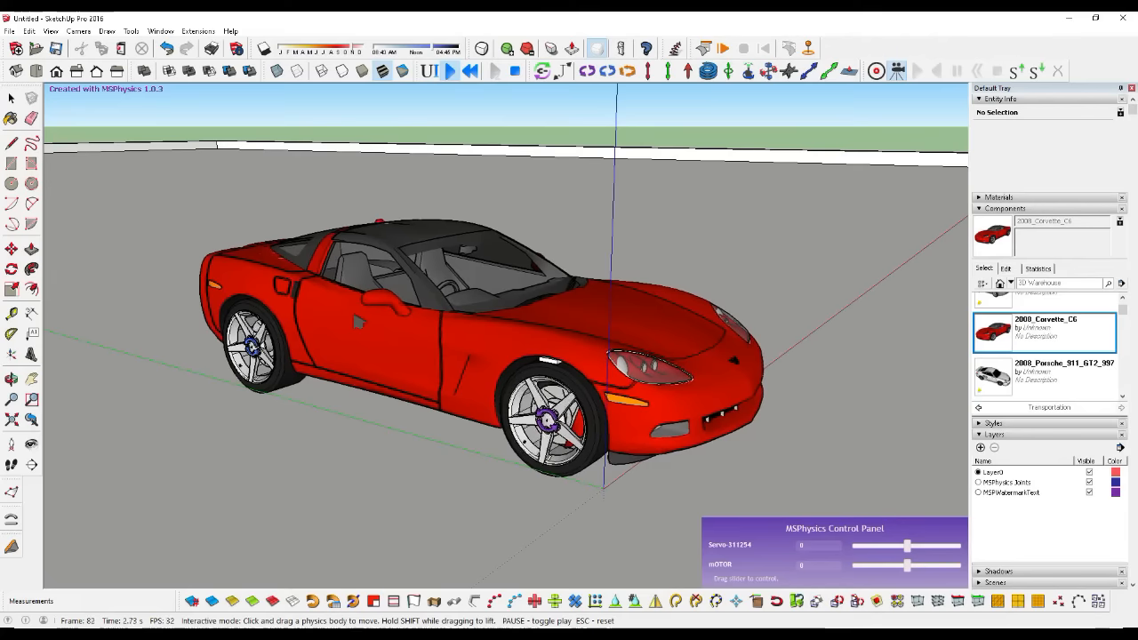
{"action": "scroll", "coordinate": [330, 271], "scroll_direction": "down", "scroll_amount": 2}
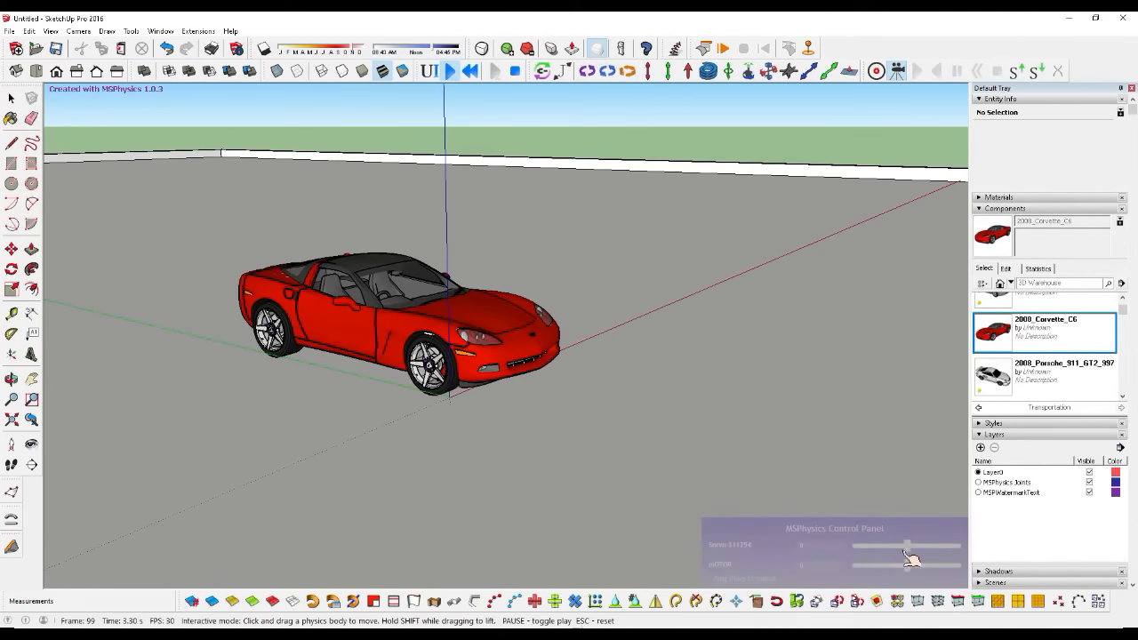
{"action": "left_click_drag", "start_coordinate": [912, 547], "coordinate": [841, 546]}
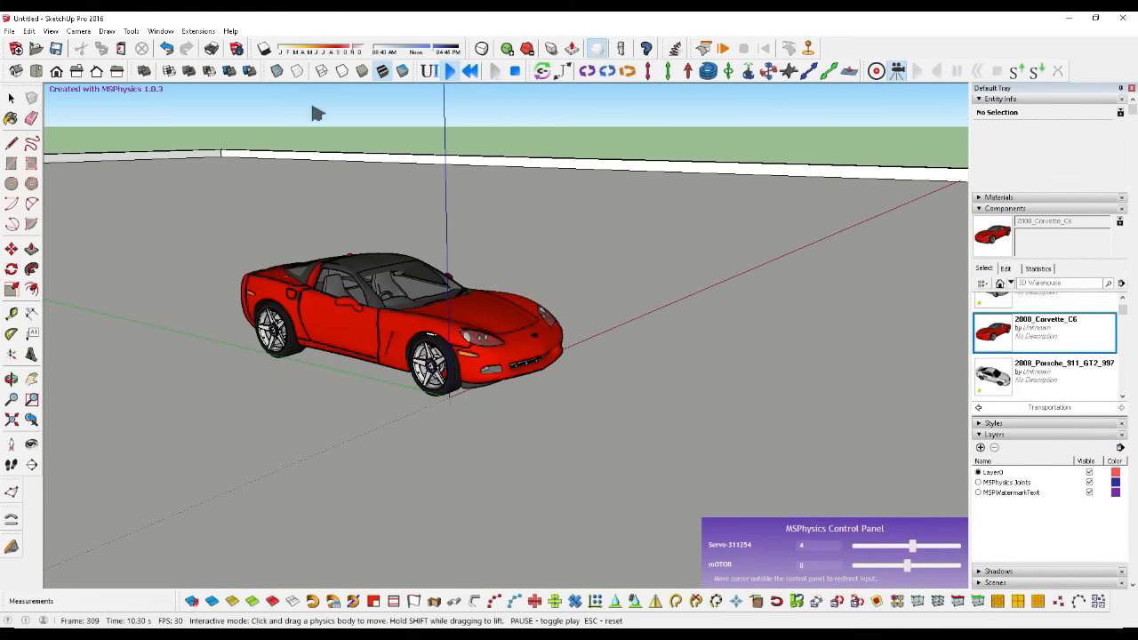
{"action": "scroll", "coordinate": [498, 285], "scroll_direction": "down", "scroll_amount": 10}
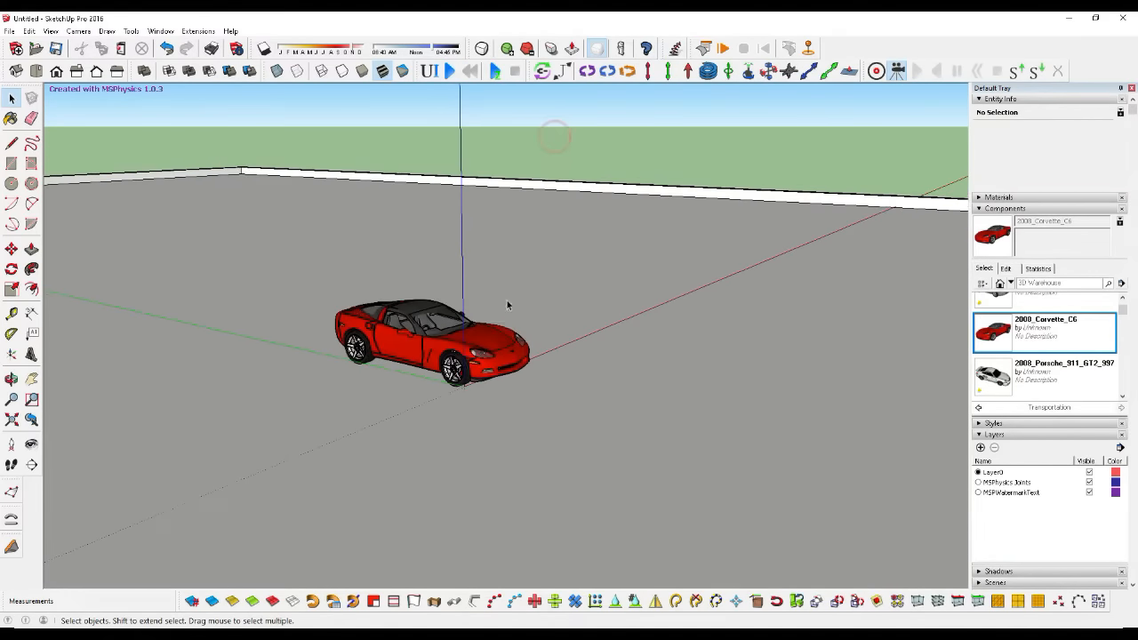
Step: Enable Fullscreen Mode in the MSPhysics simulation settings and close them
{"action": "scroll", "coordinate": [503, 286], "scroll_direction": "up", "scroll_amount": 3}
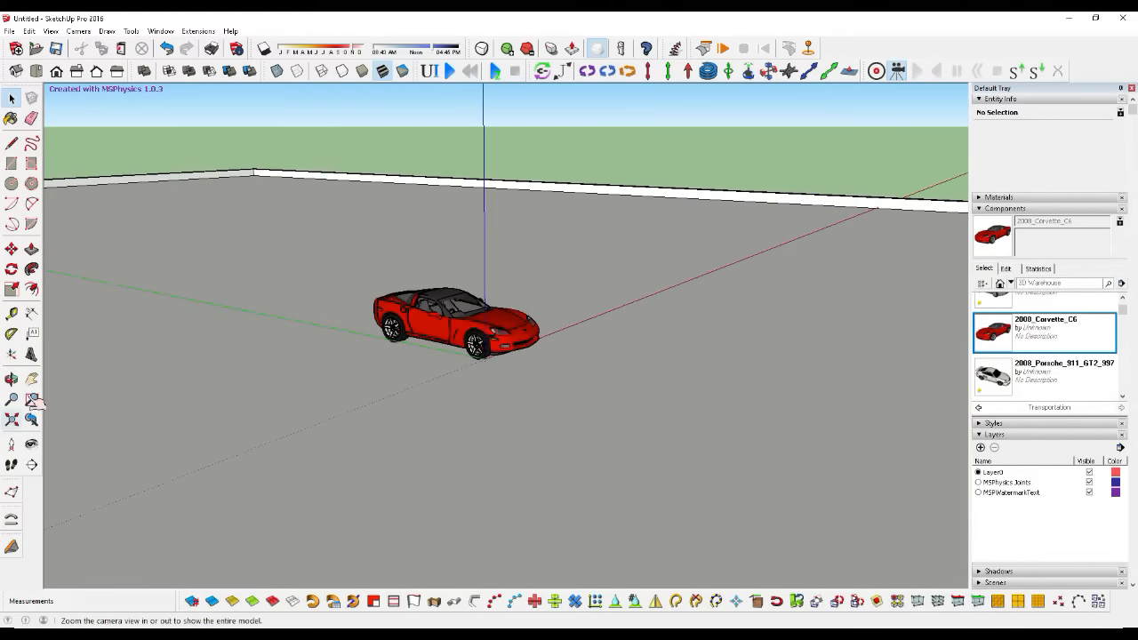
{"action": "left_click_drag", "start_coordinate": [436, 386], "coordinate": [560, 421]}
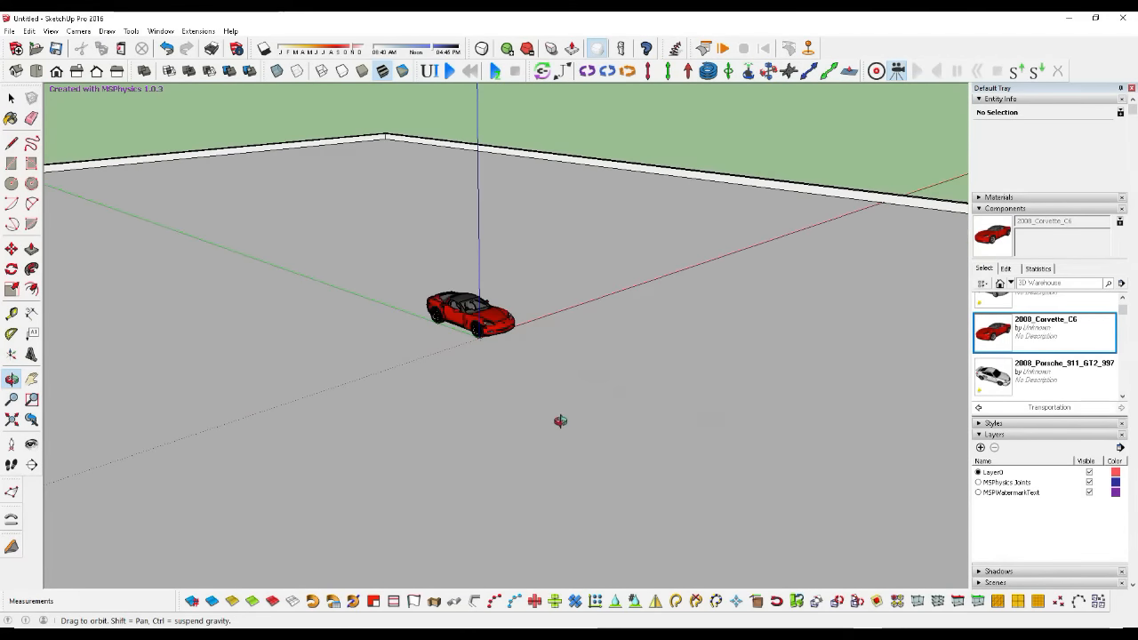
{"action": "right_click", "coordinate": [505, 236]}
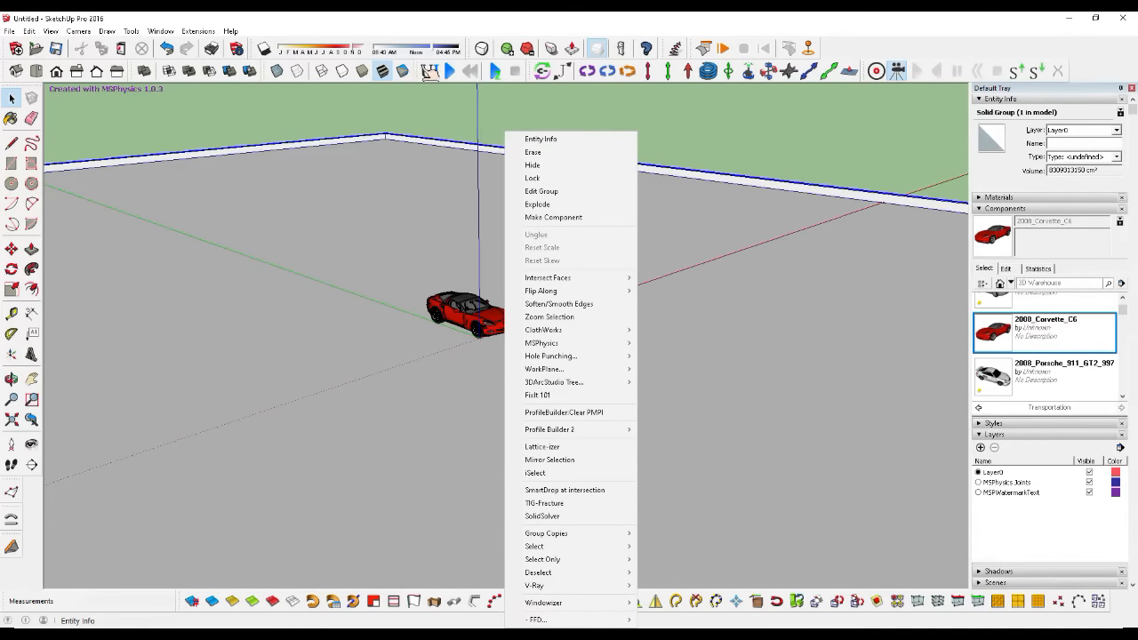
{"action": "left_click", "coordinate": [430, 71]}
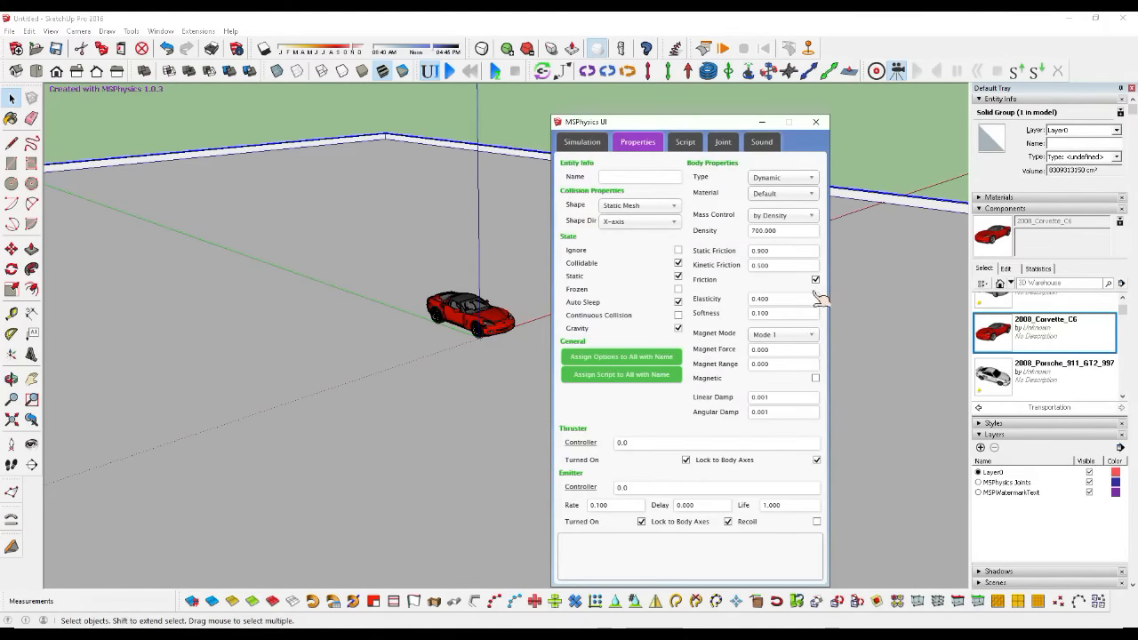
{"action": "left_click", "coordinate": [583, 147]}
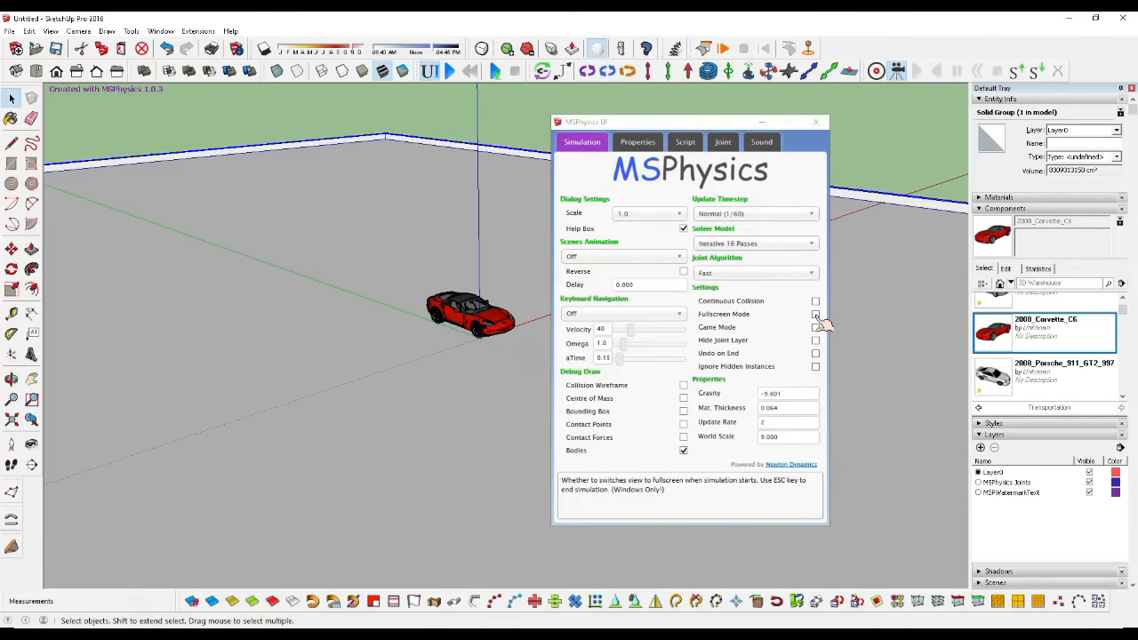
{"action": "left_click", "coordinate": [816, 314]}
{"action": "left_click", "coordinate": [816, 121]}
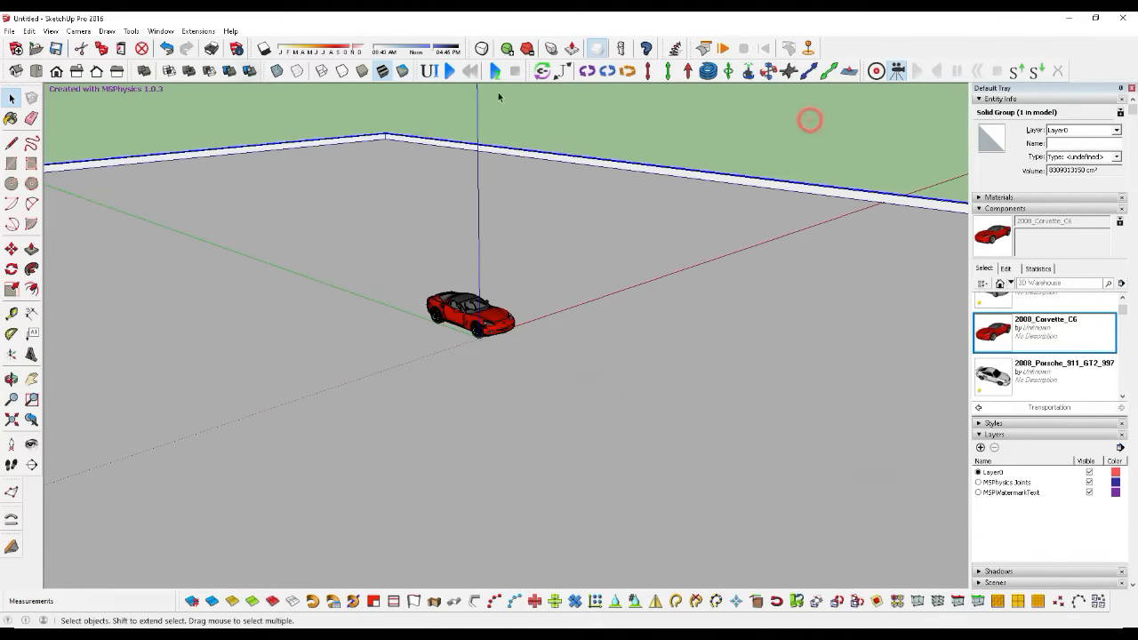
Step: Run the simulation in fullscreen, drive the Corvette around with the servo and motor controls, and reset it
{"action": "left_click", "coordinate": [449, 71]}
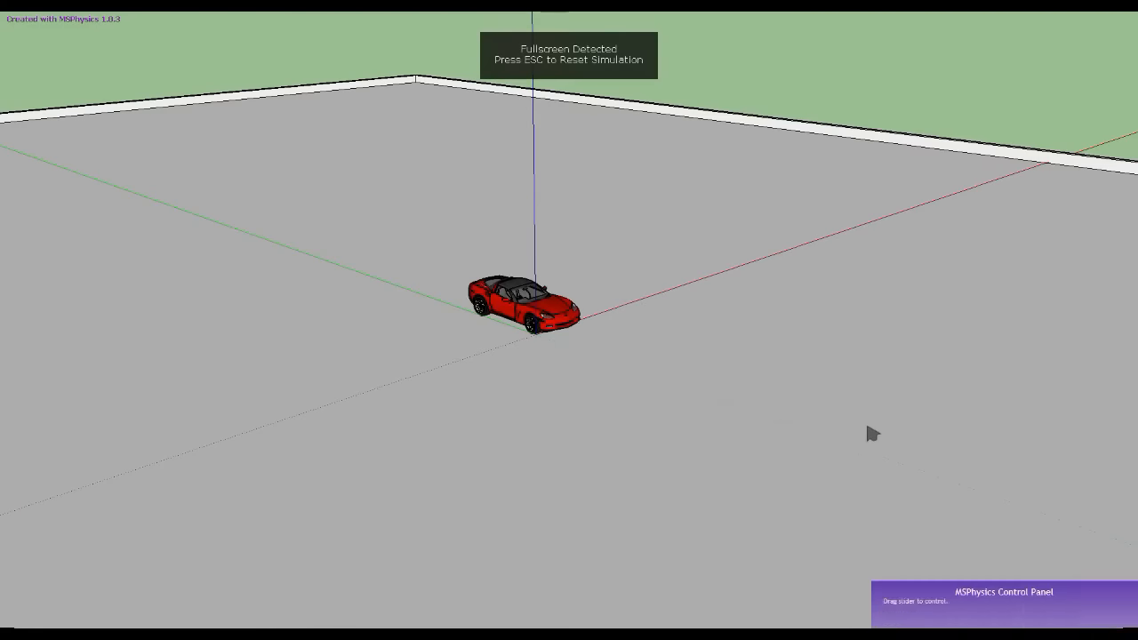
{"action": "scroll", "coordinate": [620, 358], "scroll_direction": "up", "scroll_amount": 1}
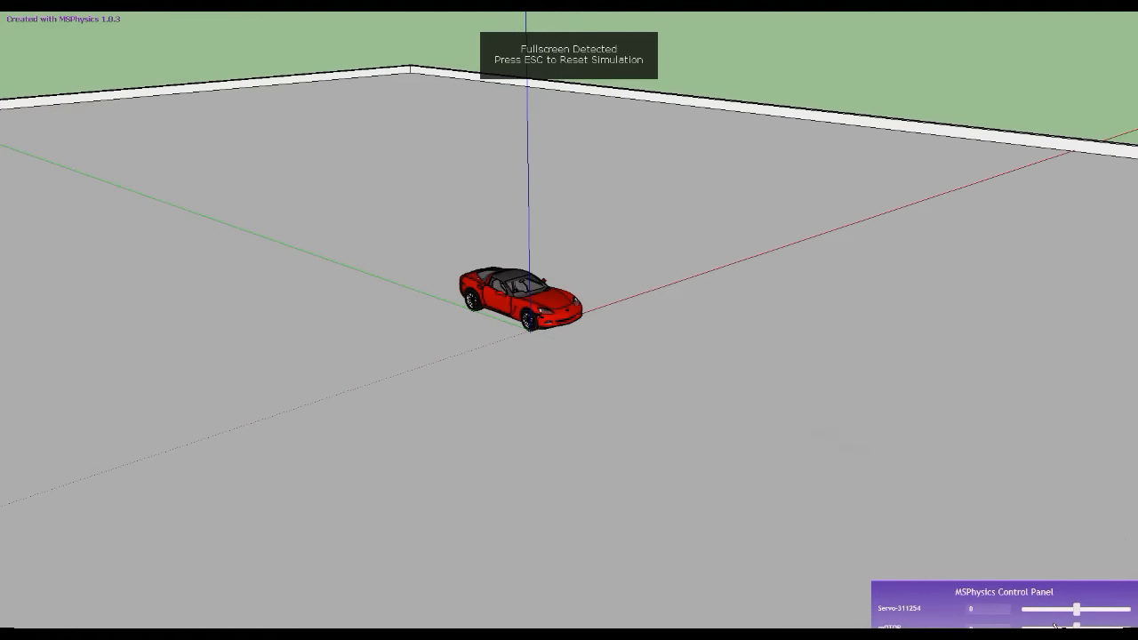
{"action": "left_click_drag", "start_coordinate": [1077, 610], "coordinate": [847, 482]}
{"action": "left_click_drag", "start_coordinate": [1126, 610], "coordinate": [1074, 610]}
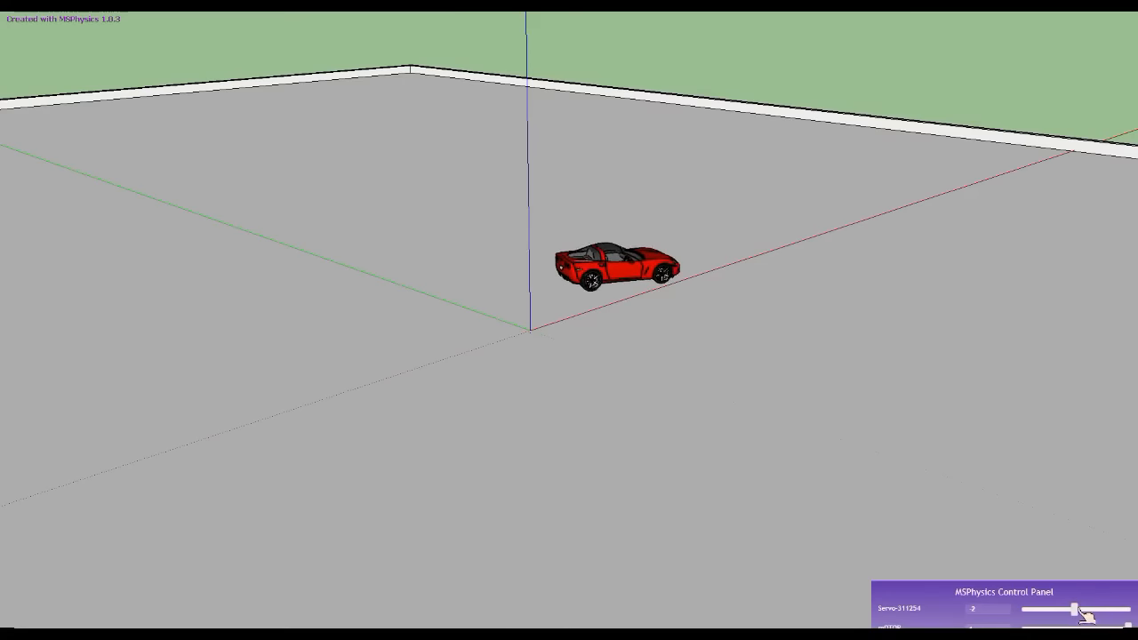
{"action": "left_click_drag", "start_coordinate": [1086, 616], "coordinate": [1045, 616]}
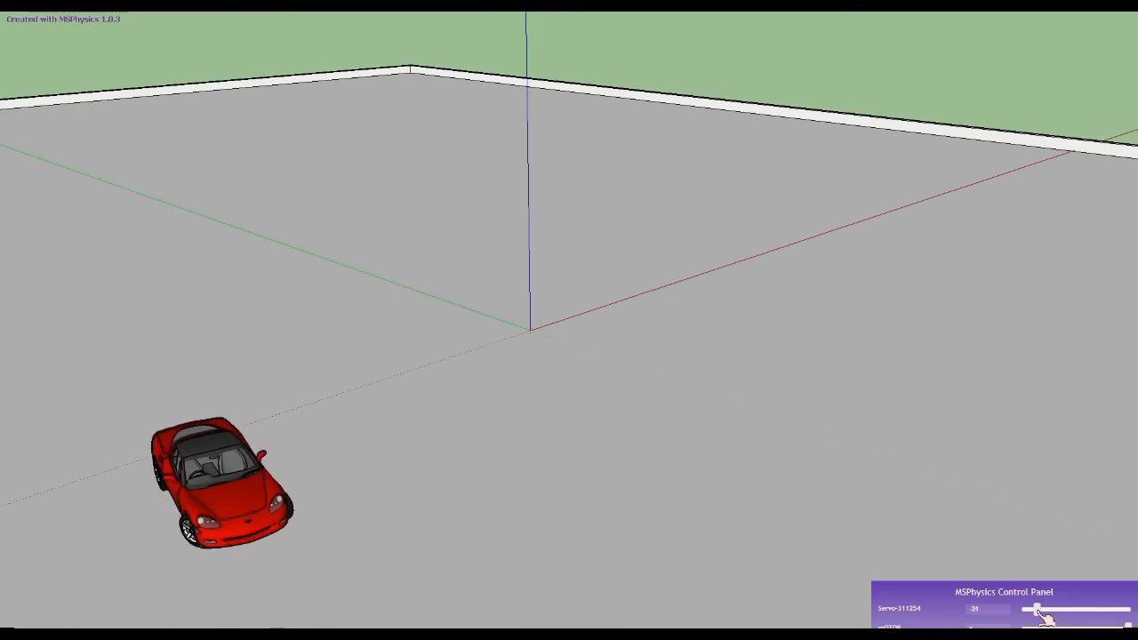
{"action": "mouse_move", "coordinate": [1045, 616]}
{"action": "left_mouse_down"}
{"action": "mouse_move", "coordinate": [1058, 615]}
{"action": "mouse_move", "coordinate": [1031, 614]}
{"action": "mouse_move", "coordinate": [1098, 610]}
{"action": "mouse_move", "coordinate": [1031, 611]}
{"action": "left_mouse_up"}
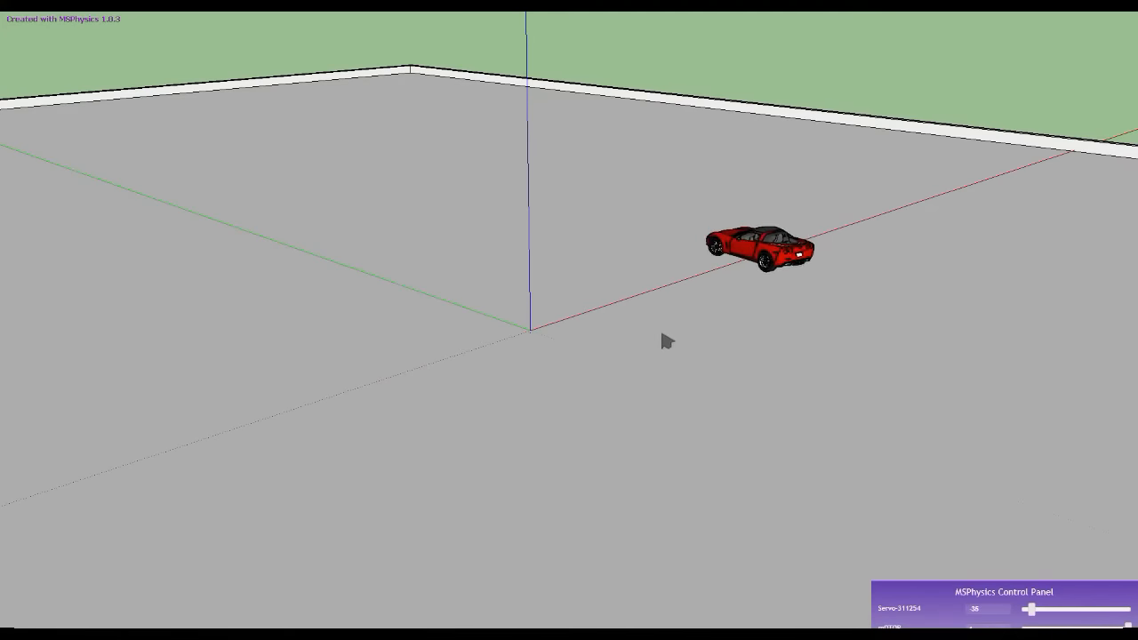
{"action": "key", "text": "Escape"}
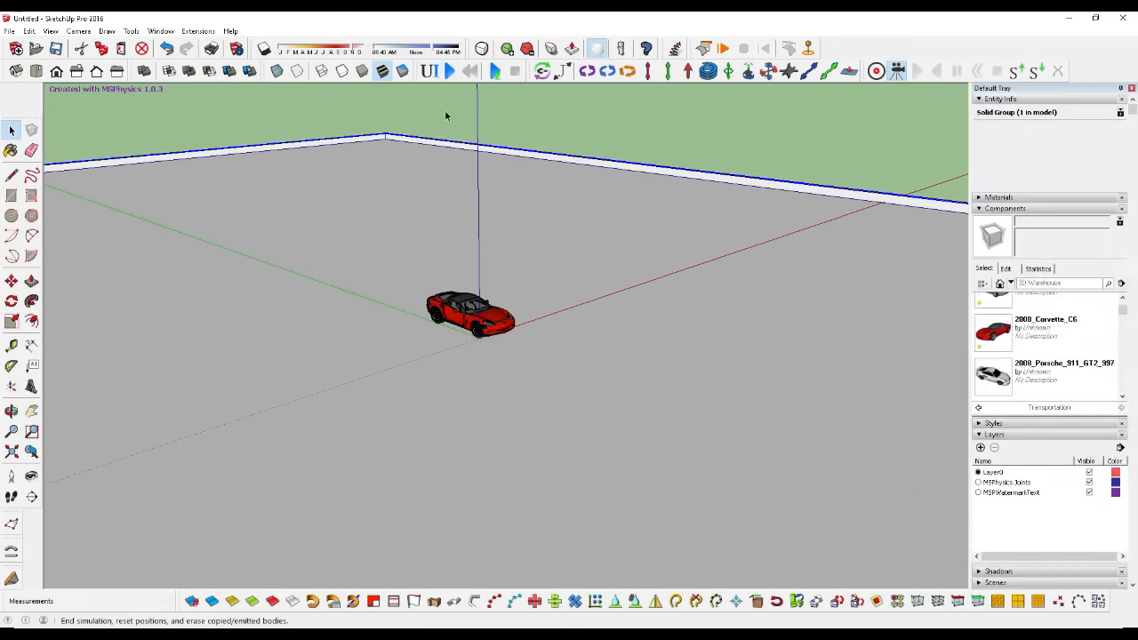
Step: Open the Corvette component for editing and move the car body inside it about 51 cm up, clear of the wheels
{"action": "scroll", "coordinate": [505, 336], "scroll_direction": "up", "scroll_amount": 3}
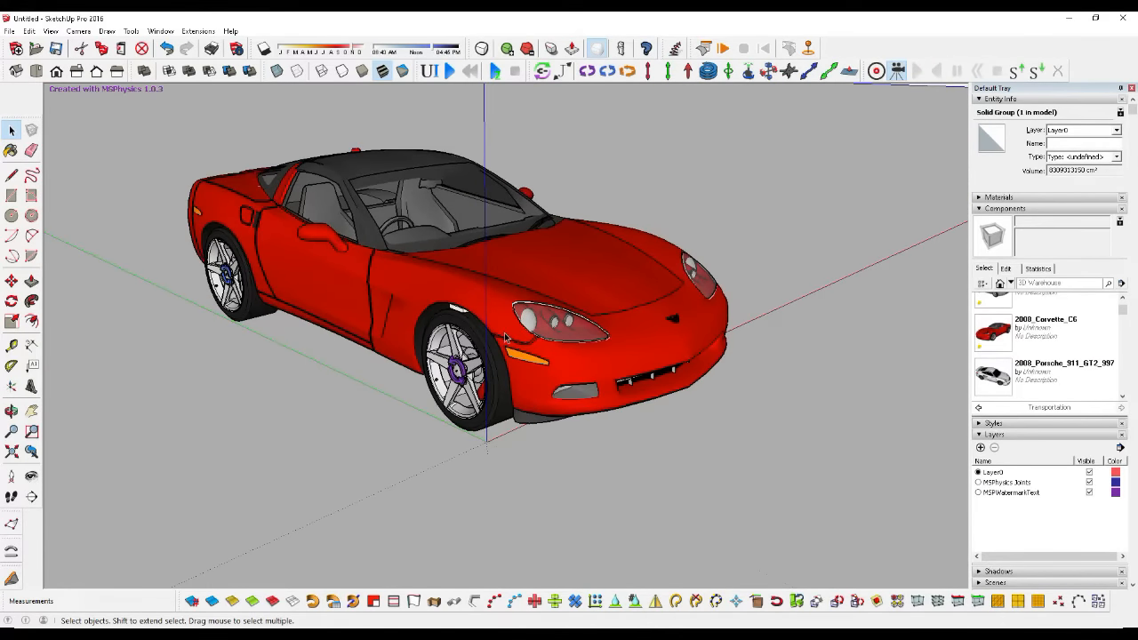
{"action": "left_click", "coordinate": [13, 411]}
{"action": "left_click_drag", "start_coordinate": [328, 463], "coordinate": [530, 281]}
{"action": "scroll", "coordinate": [531, 280], "scroll_direction": "up", "scroll_amount": 2}
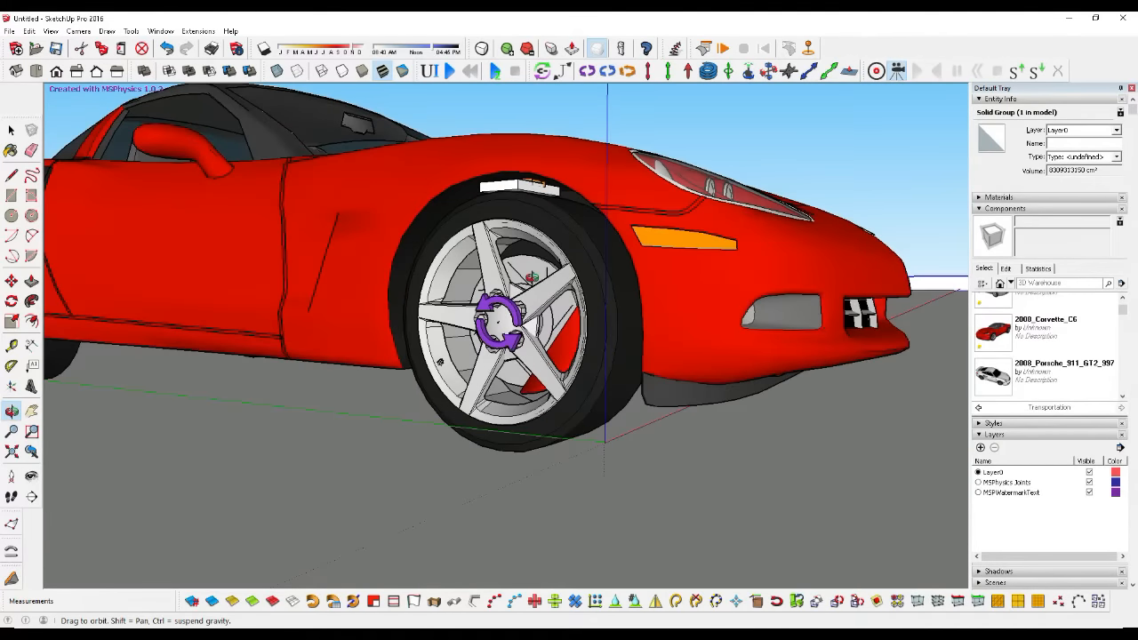
{"action": "double_click", "coordinate": [662, 274]}
{"action": "left_click", "coordinate": [663, 273]}
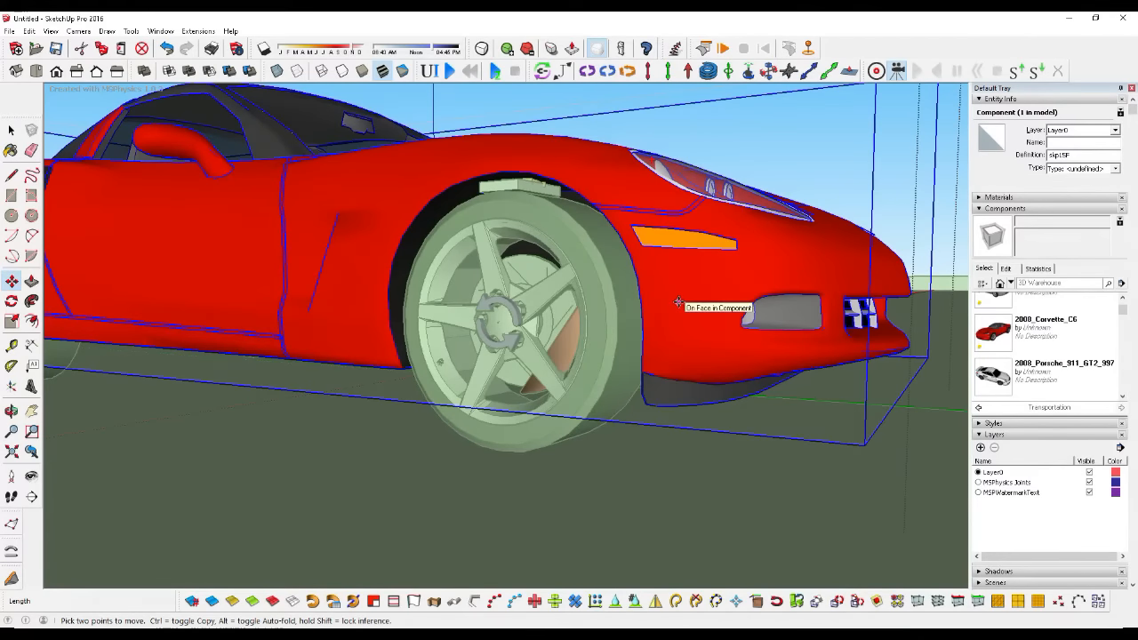
{"action": "left_click", "coordinate": [678, 303]}
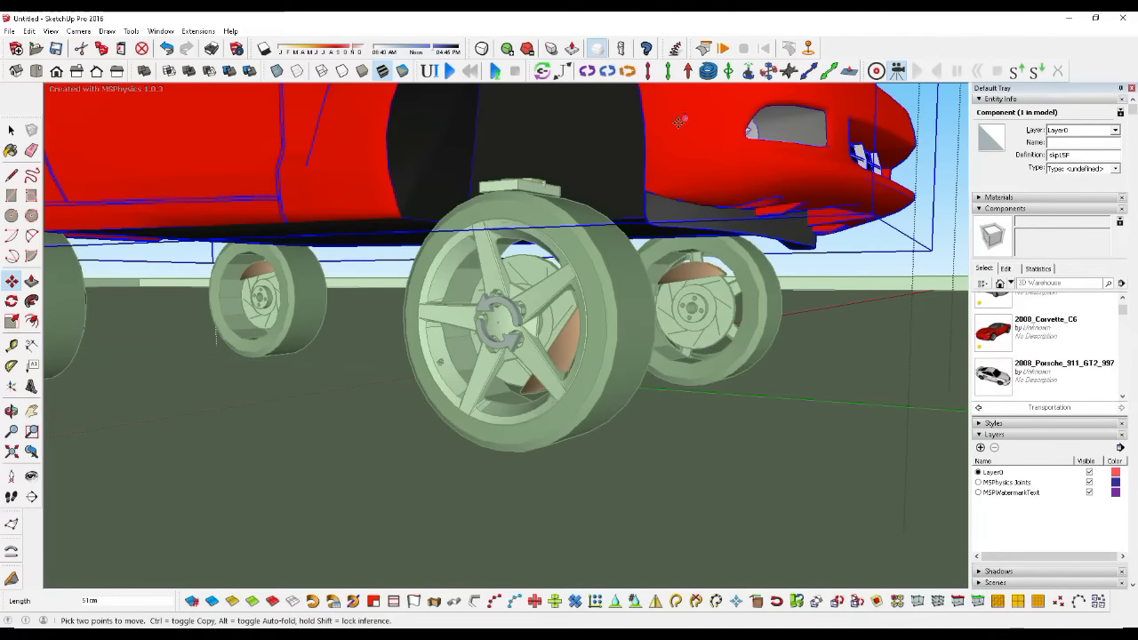
{"action": "key", "text": "space"}
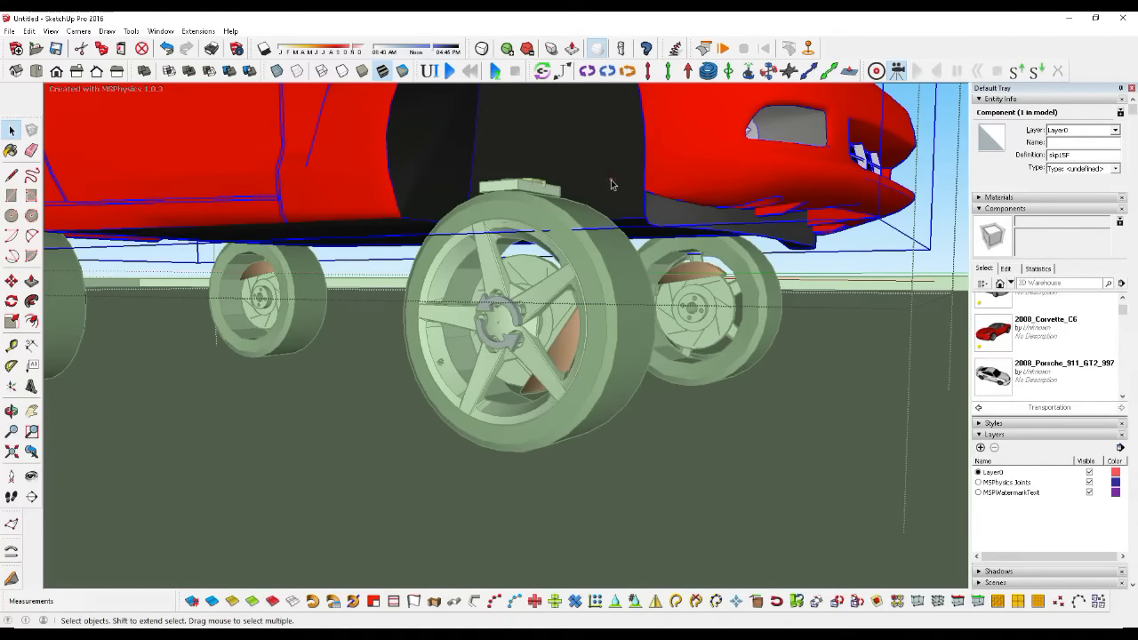
Step: Enter the raised body component and explode the body_a component inside it
{"action": "left_click", "coordinate": [610, 180]}
{"action": "scroll", "coordinate": [653, 351], "scroll_direction": "down", "scroll_amount": 2}
{"action": "right_click", "coordinate": [597, 203]}
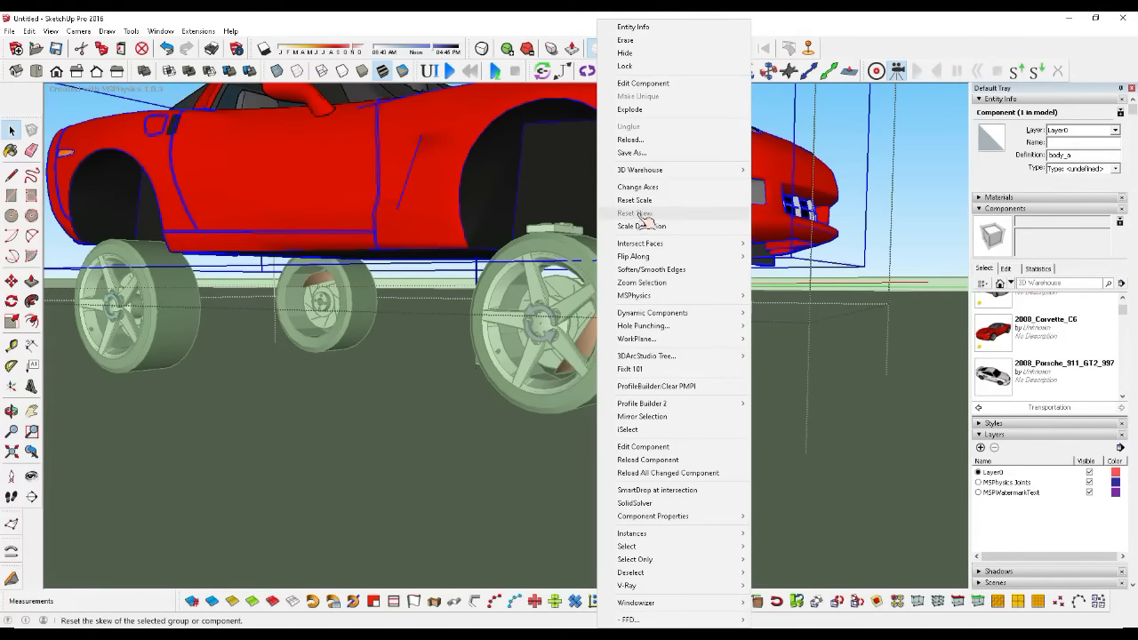
{"action": "left_click", "coordinate": [633, 110]}
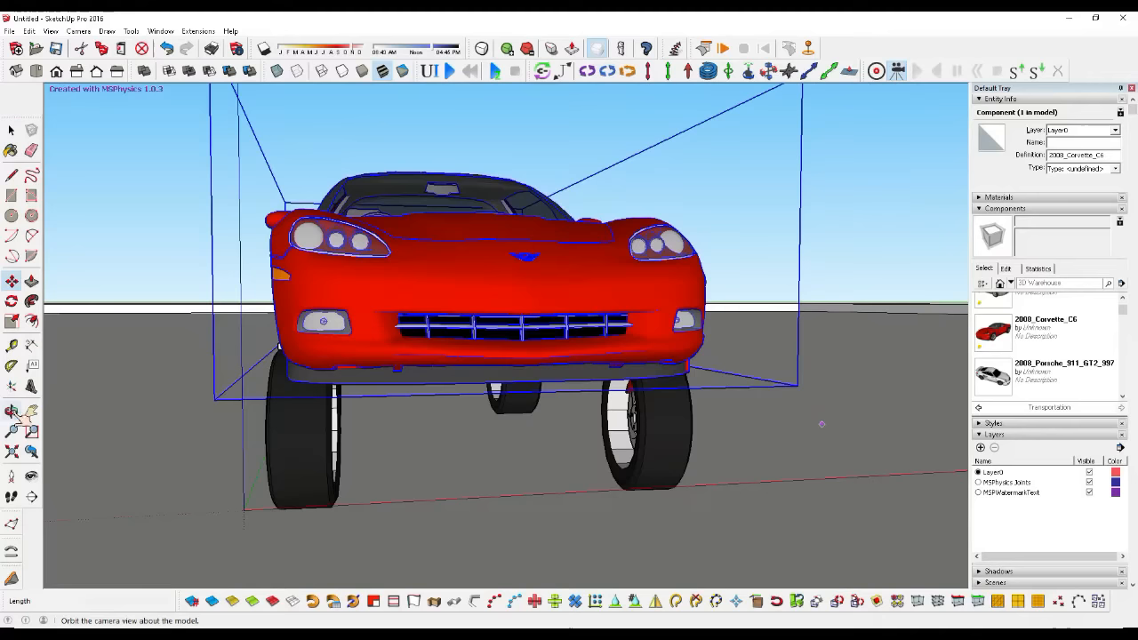
Step: Move the Corvette body straight down about 48 cm back over the wheels and close the component
{"action": "left_click", "coordinate": [11, 411]}
{"action": "left_click_drag", "start_coordinate": [401, 401], "coordinate": [416, 406]}
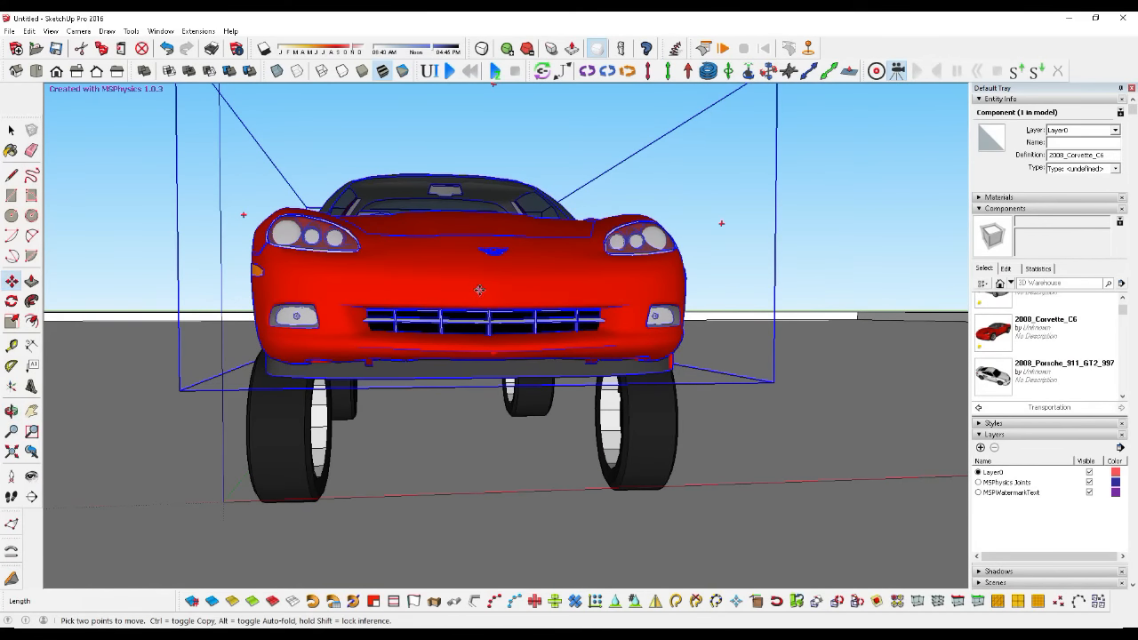
{"action": "key", "text": "m"}
{"action": "key", "text": "Down"}
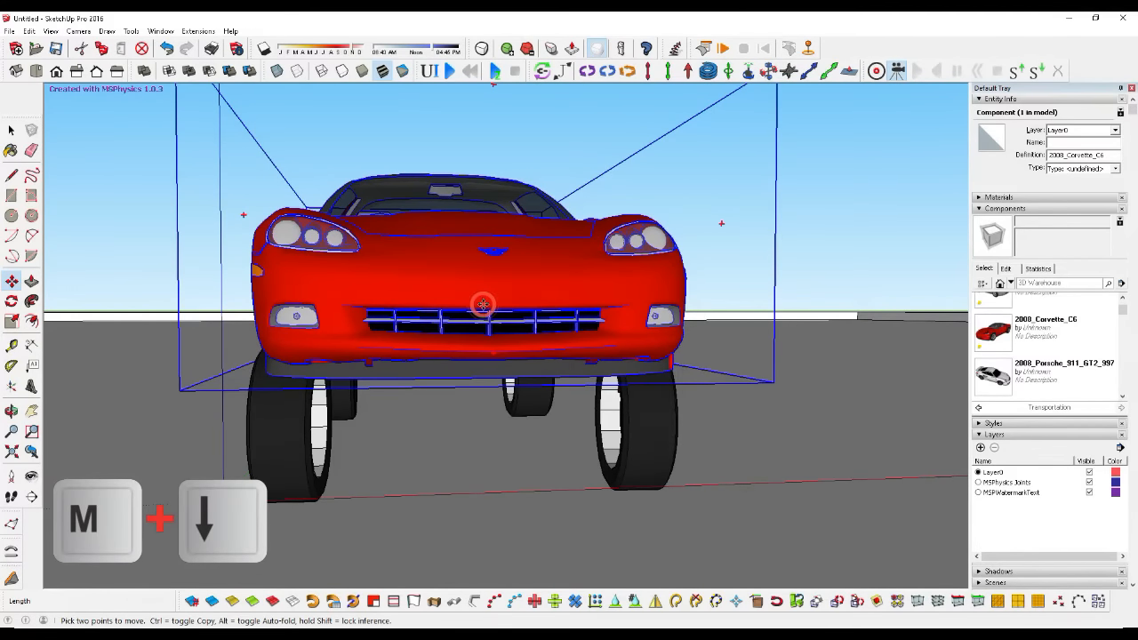
{"action": "left_click", "coordinate": [483, 305]}
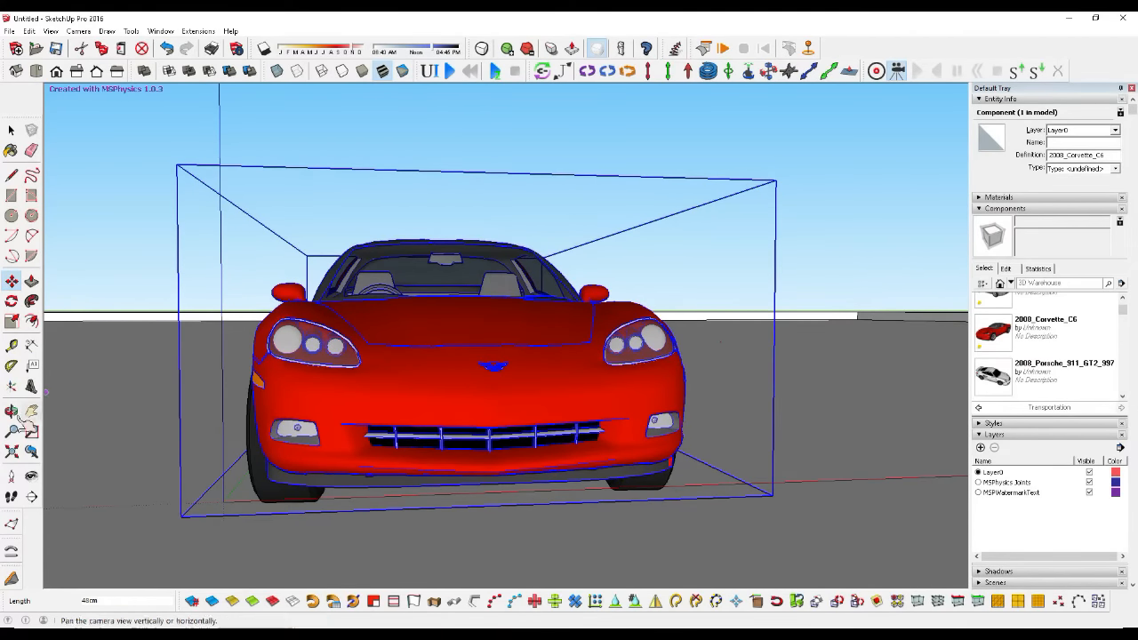
{"action": "left_click", "coordinate": [13, 411]}
{"action": "left_click_drag", "start_coordinate": [178, 400], "coordinate": [406, 438]}
{"action": "key", "text": "space"}
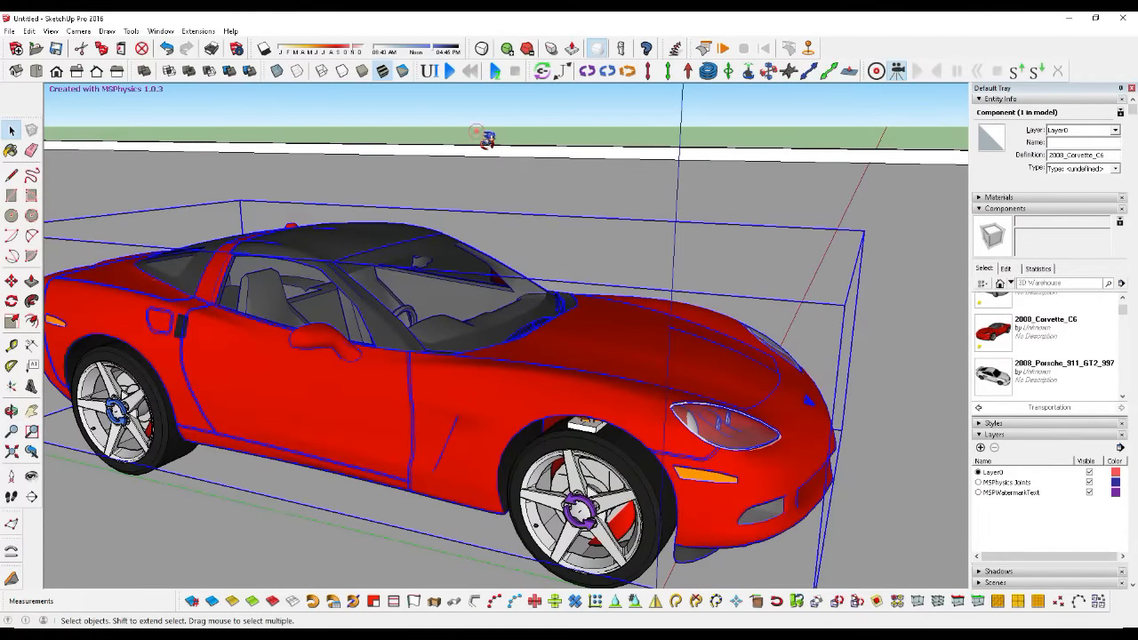
{"action": "key", "text": "Escape"}
{"action": "scroll", "coordinate": [544, 327], "scroll_direction": "down", "scroll_amount": 5}
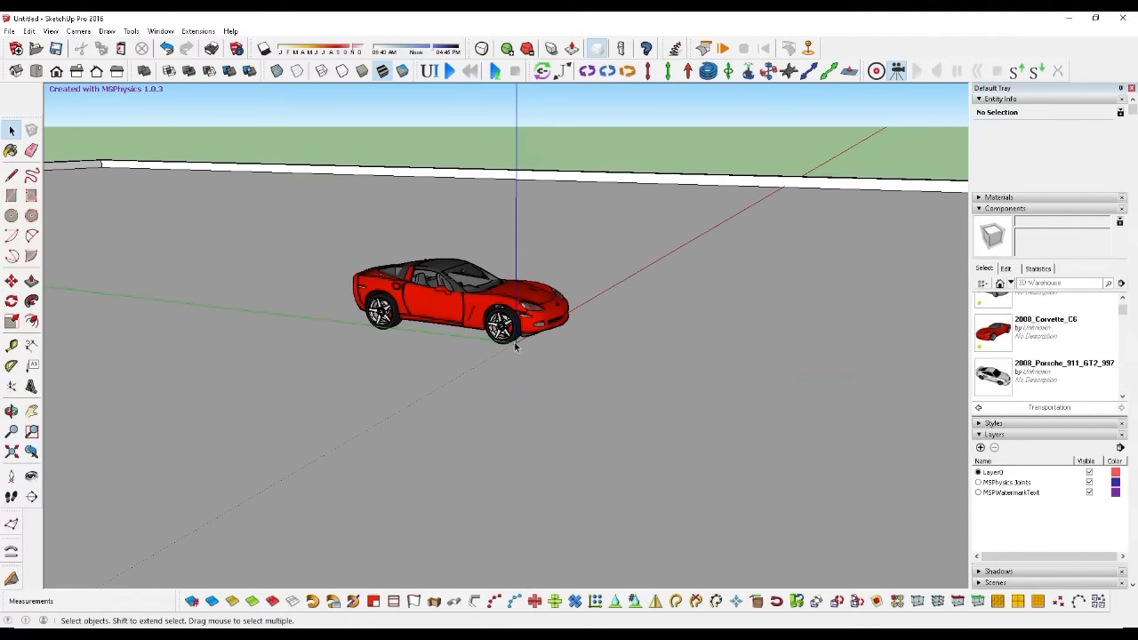
Step: Open the ground group for editing, select its top face and bring up the Tile material collection
{"action": "scroll", "coordinate": [515, 347], "scroll_direction": "up", "scroll_amount": 1}
{"action": "scroll", "coordinate": [516, 343], "scroll_direction": "down", "scroll_amount": 3}
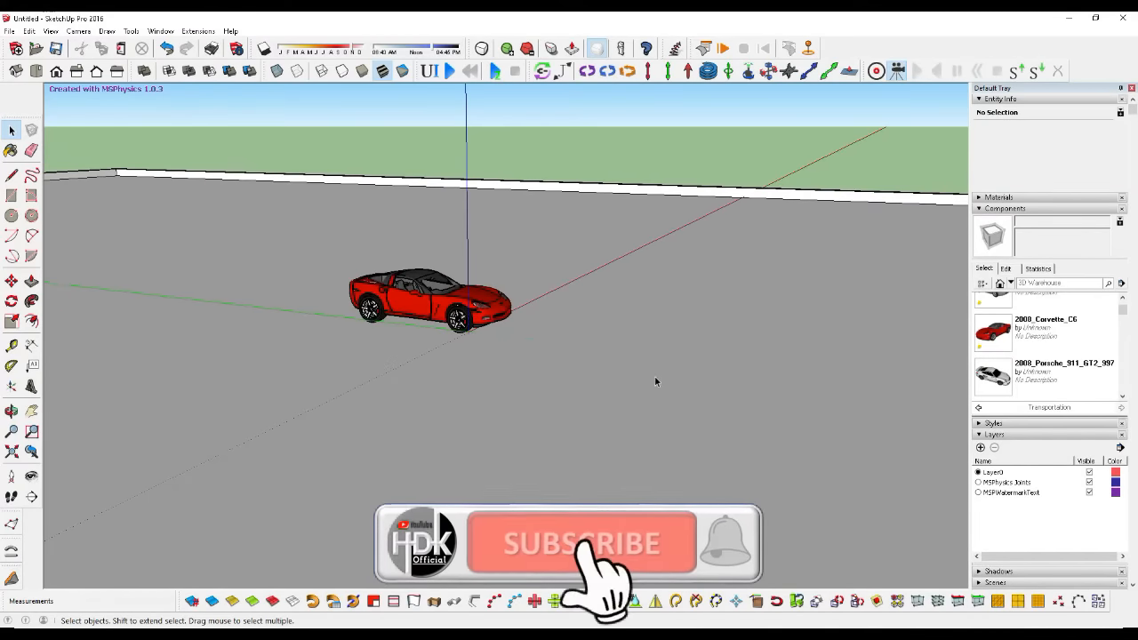
{"action": "key", "text": "ctrl+a"}
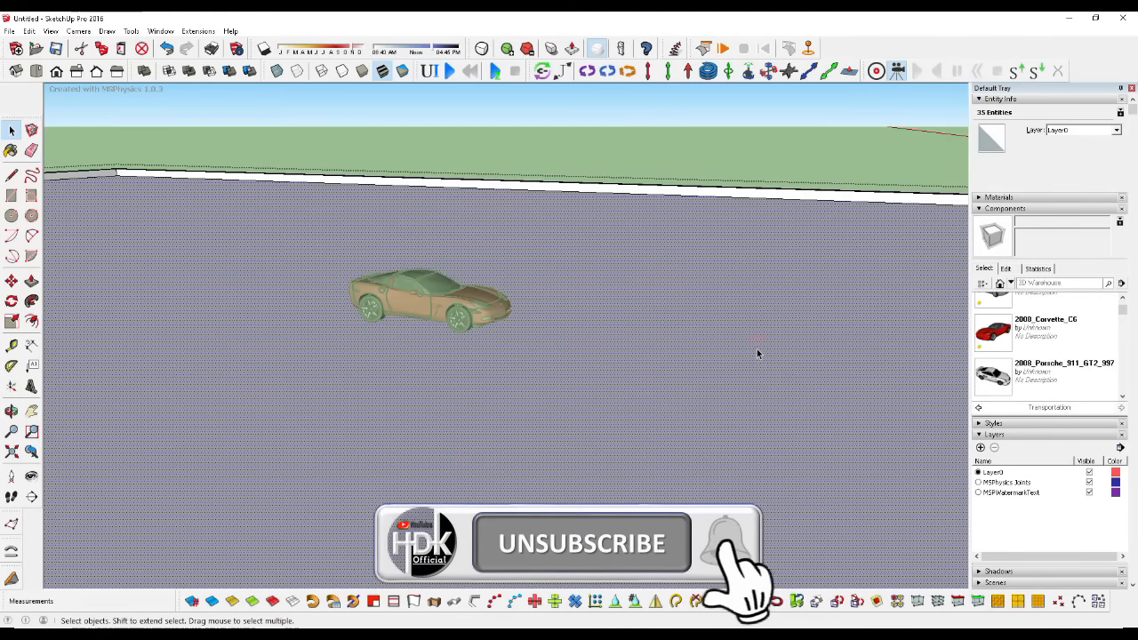
{"action": "left_click", "coordinate": [757, 353]}
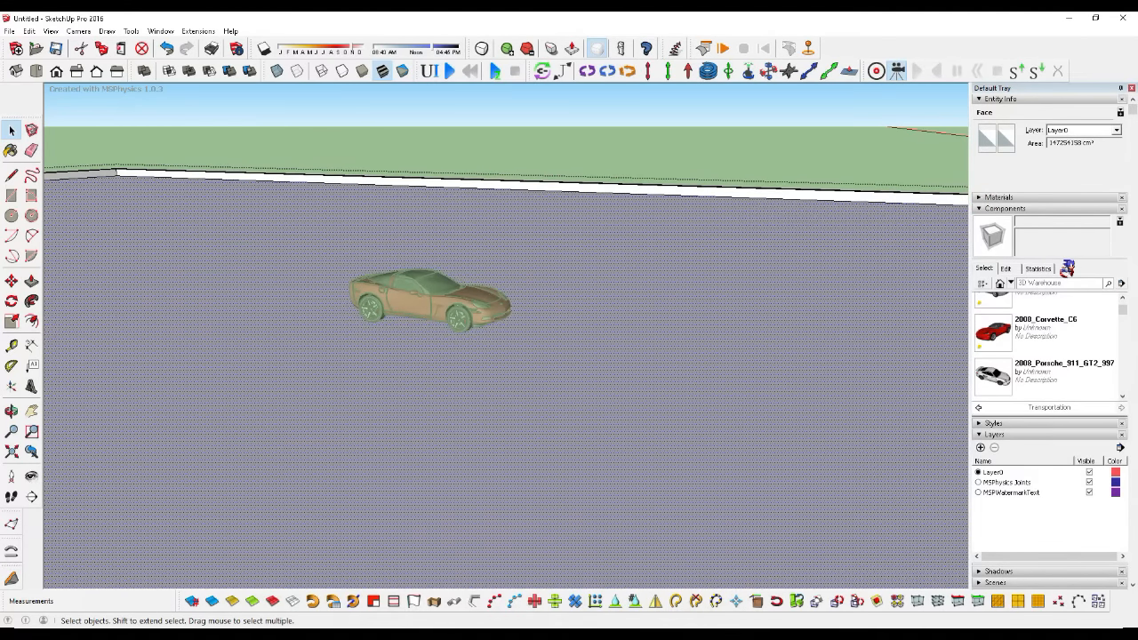
{"action": "left_click", "coordinate": [1049, 197]}
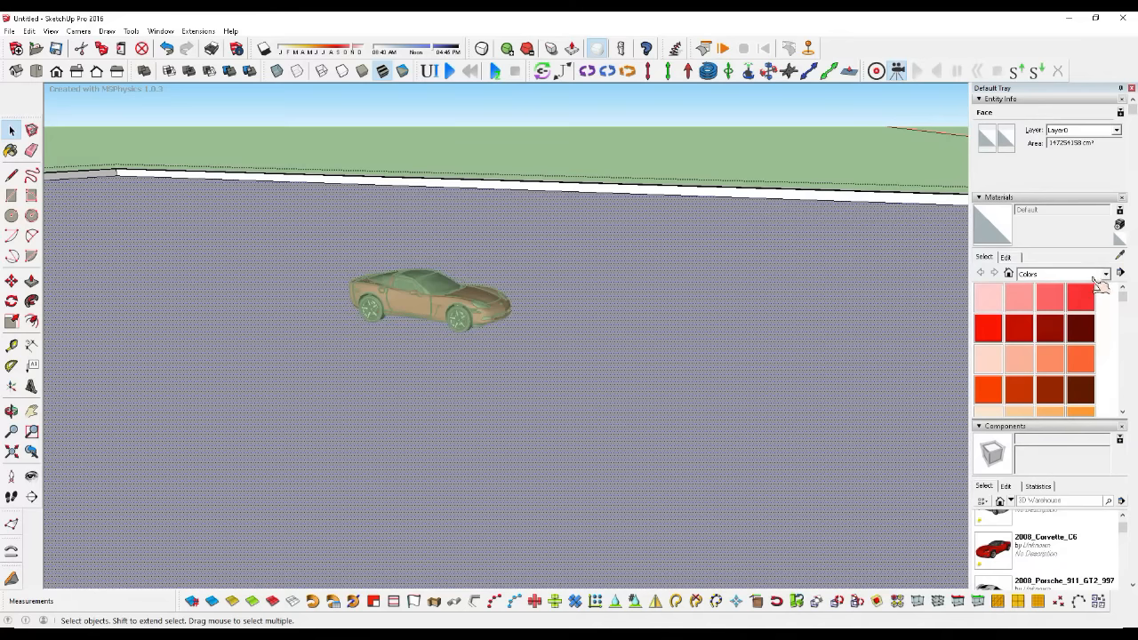
{"action": "left_click", "coordinate": [1102, 277]}
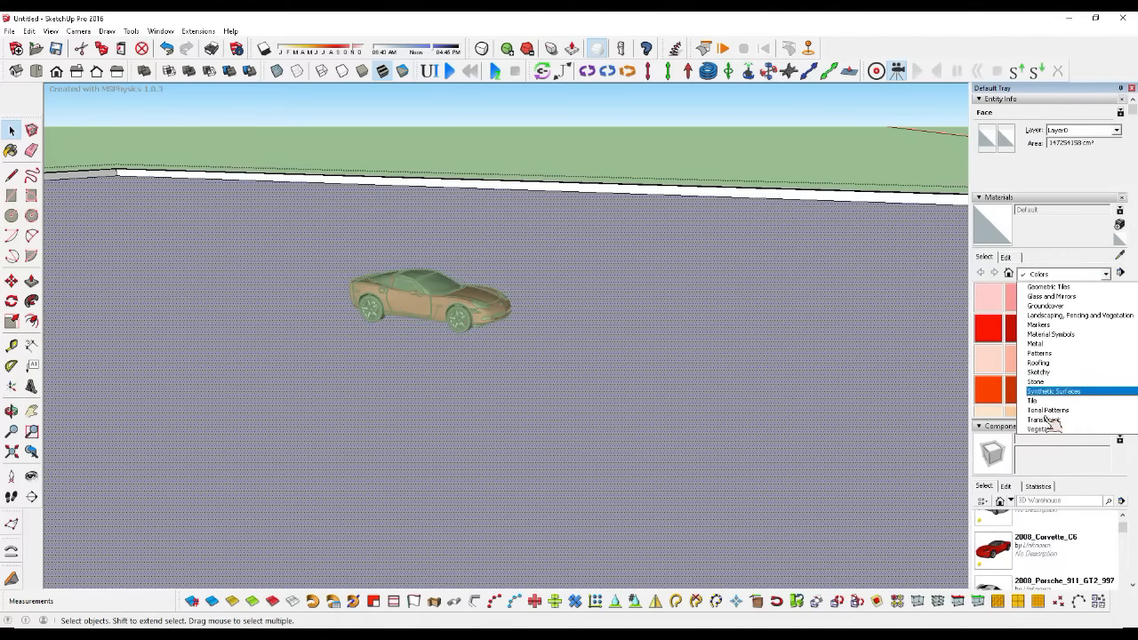
{"action": "left_click", "coordinate": [1042, 400]}
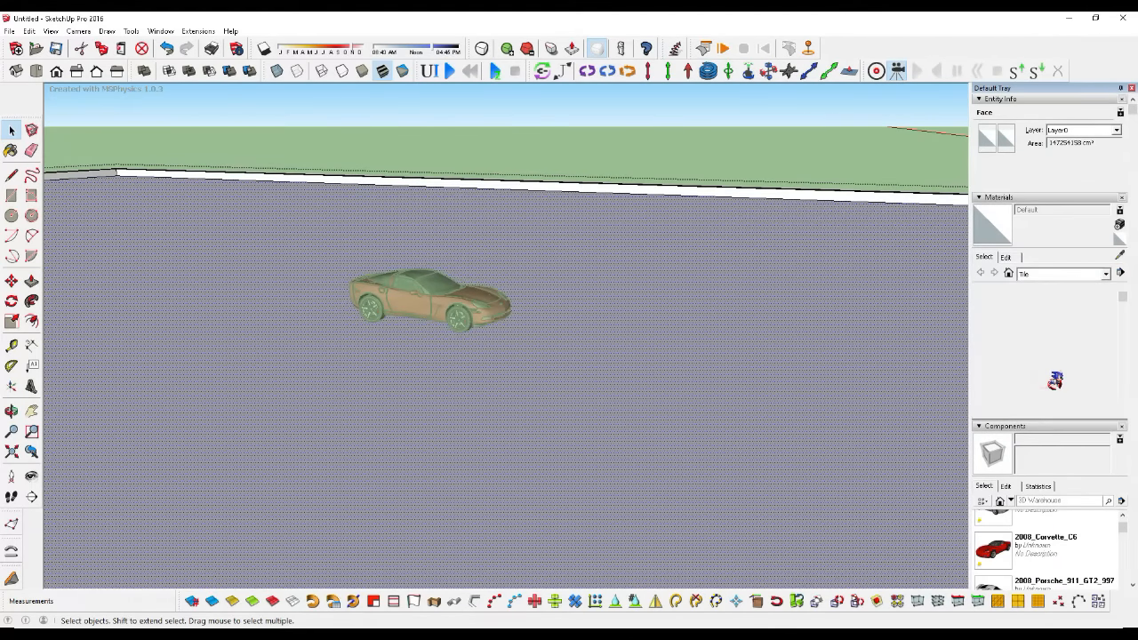
Step: Try the Marble Carrara Gold Floor Tile and Field Square Tile materials on the ground's top face
{"action": "left_click", "coordinate": [704, 377]}
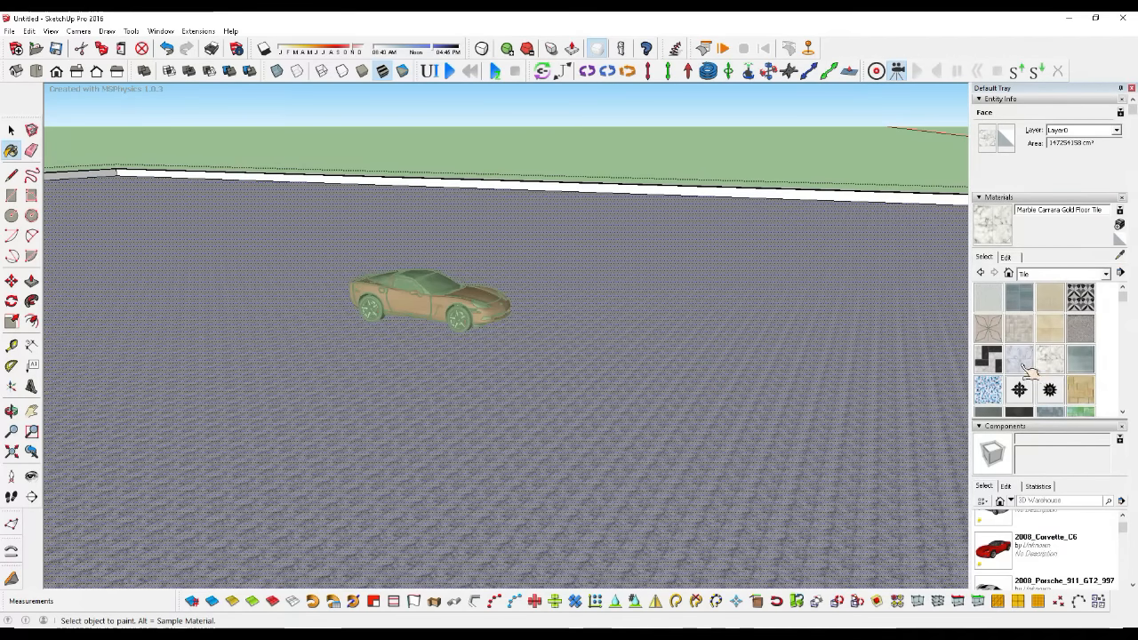
{"action": "left_click", "coordinate": [1021, 360]}
{"action": "left_click", "coordinate": [747, 417]}
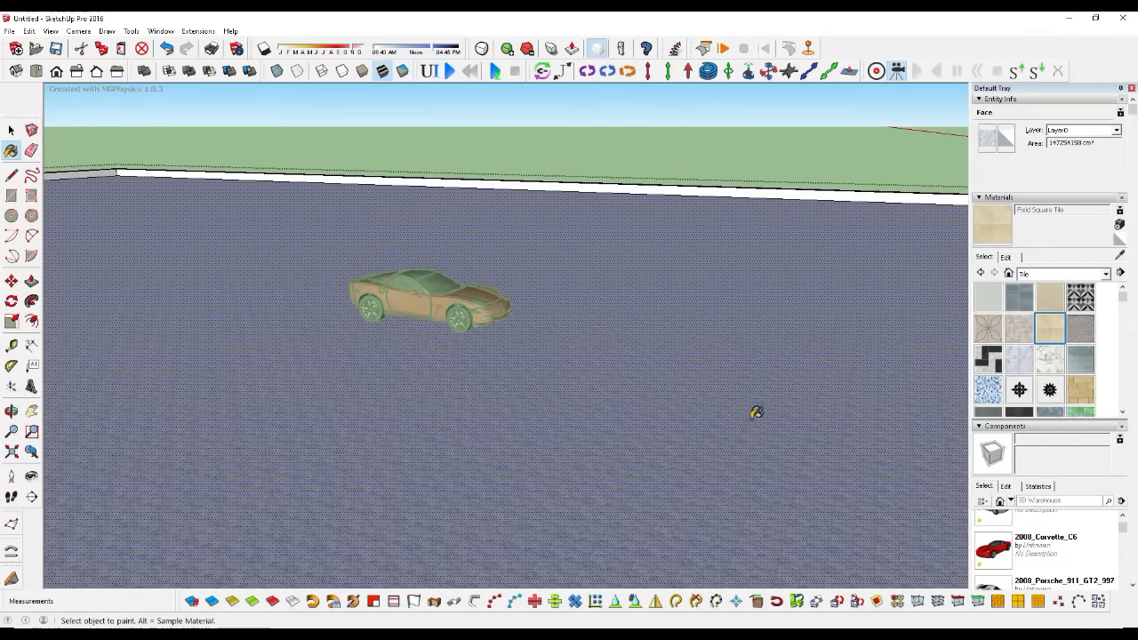
{"action": "scroll", "coordinate": [752, 408], "scroll_direction": "down", "scroll_amount": 1}
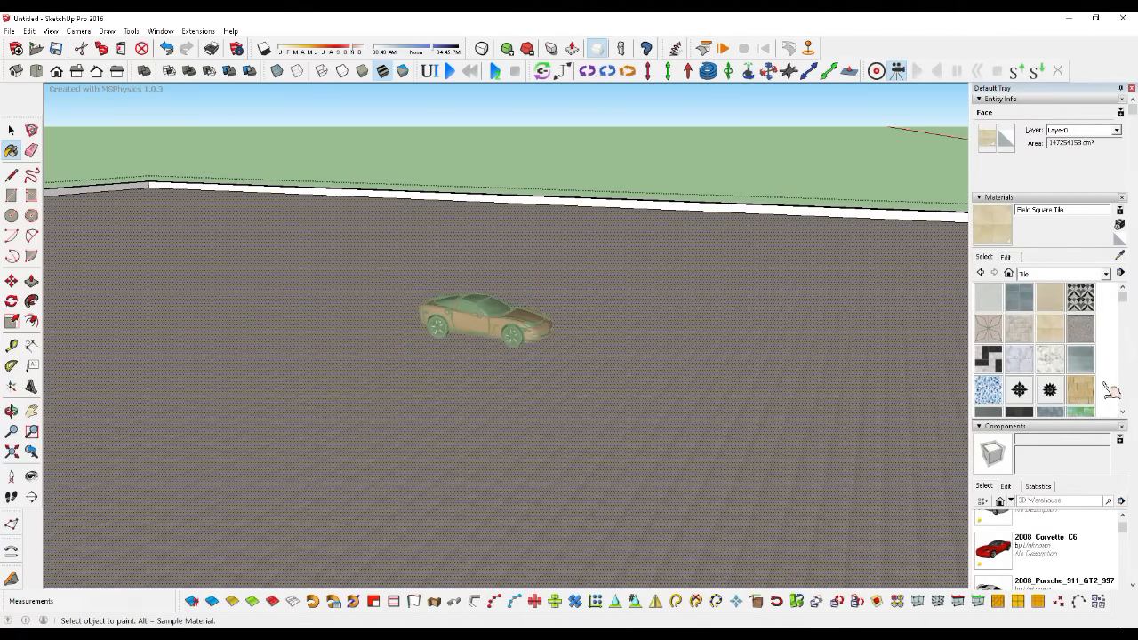
Step: Paint the ground's top face with the Tile_Hexagon_White material and leave the group
{"action": "left_click_drag", "start_coordinate": [1122, 294], "coordinate": [1122, 367]}
{"action": "left_click", "coordinate": [1081, 338]}
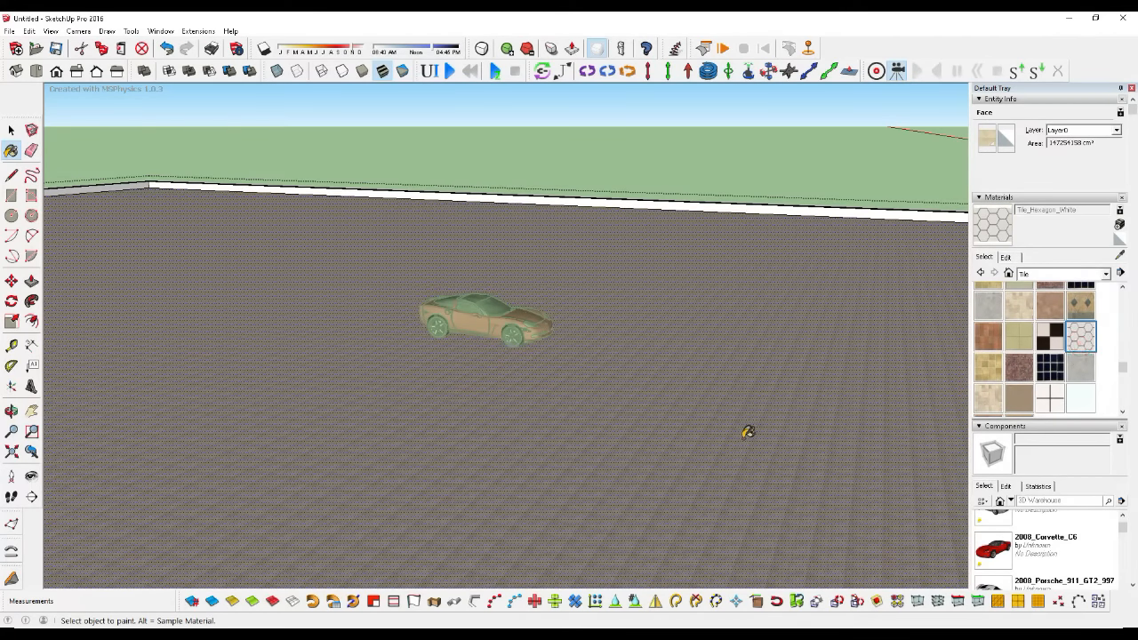
{"action": "scroll", "coordinate": [684, 403], "scroll_direction": "down", "scroll_amount": 3}
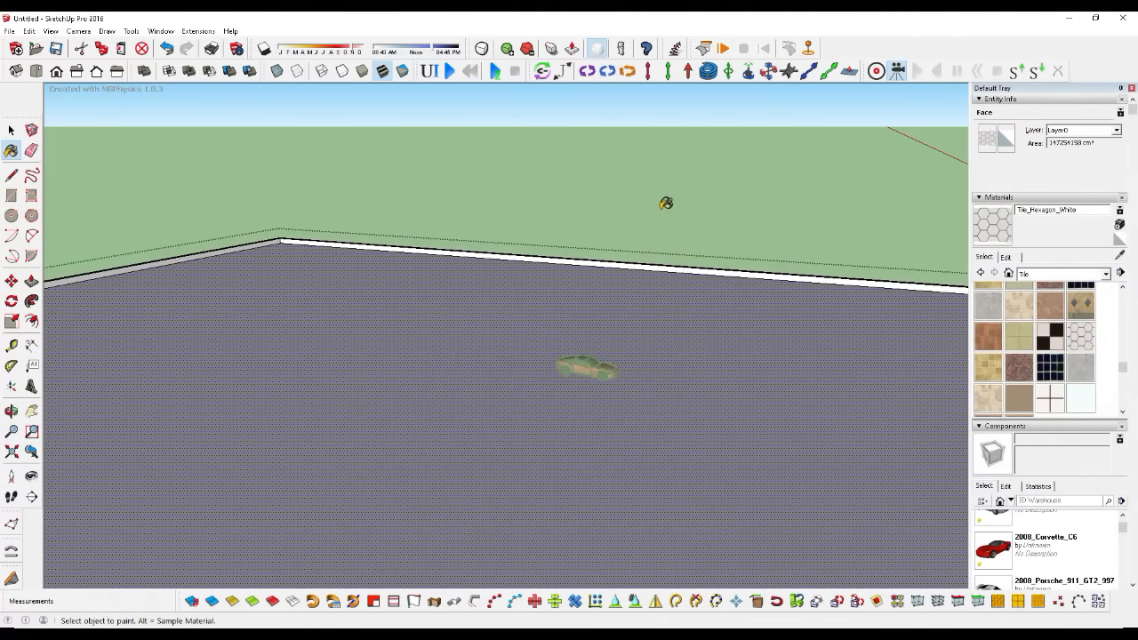
{"action": "key", "text": "space"}
{"action": "left_click", "coordinate": [583, 182]}
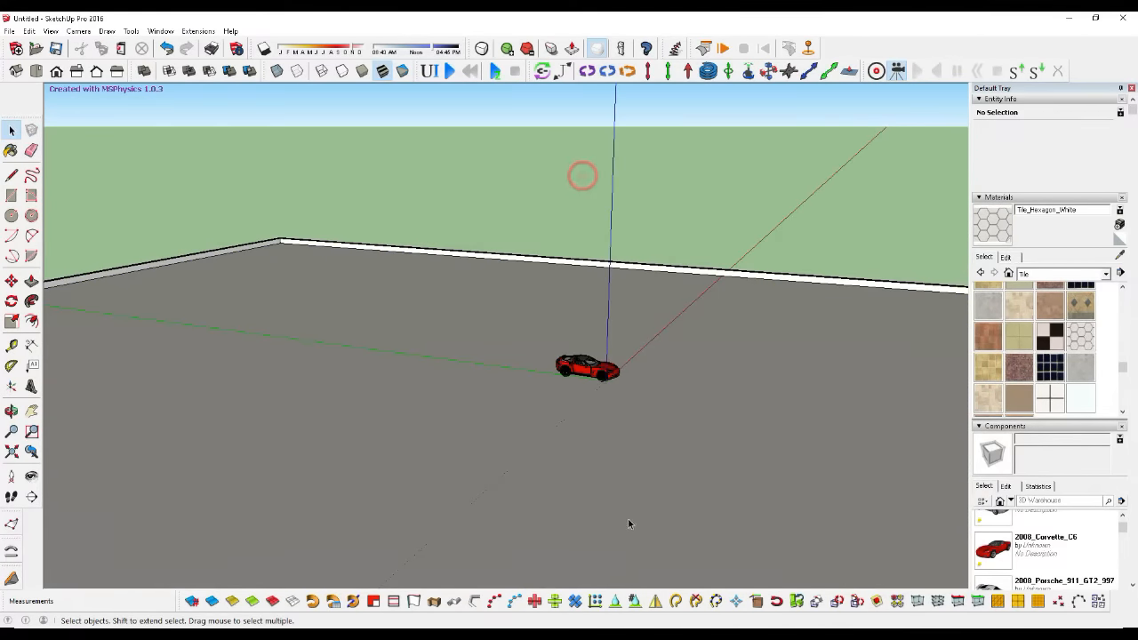
Step: Enlarge the Tile_Hexagon_White texture on the ground by setting its width to 500 cm
{"action": "scroll", "coordinate": [618, 511], "scroll_direction": "up", "scroll_amount": 3}
{"action": "scroll", "coordinate": [622, 457], "scroll_direction": "up", "scroll_amount": 2}
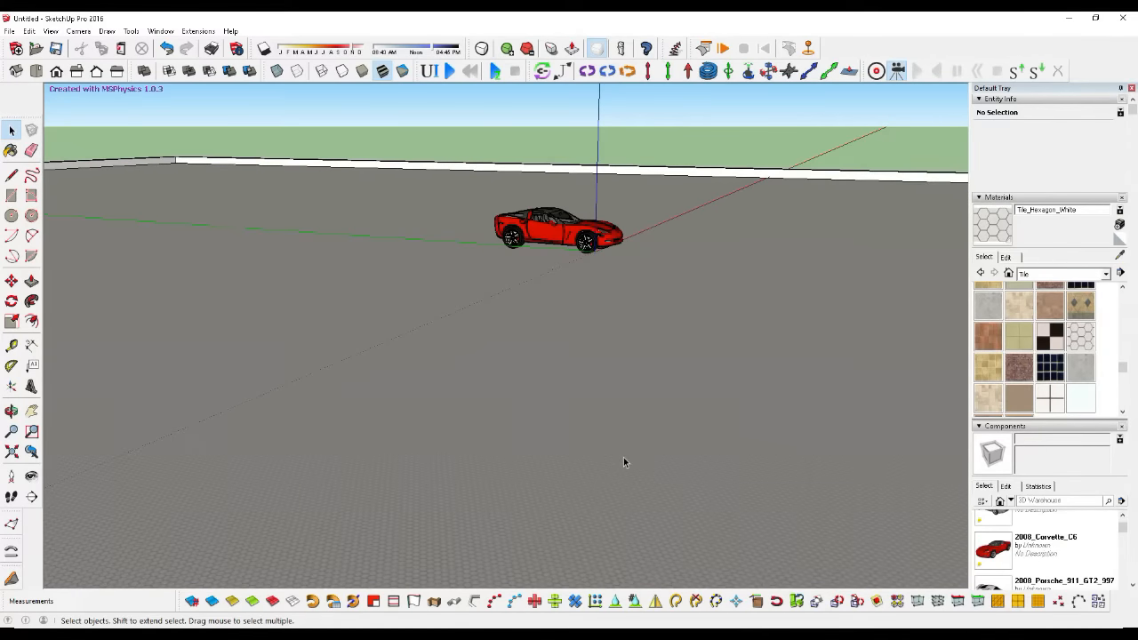
{"action": "left_click", "coordinate": [629, 457]}
{"action": "left_click", "coordinate": [1005, 258]}
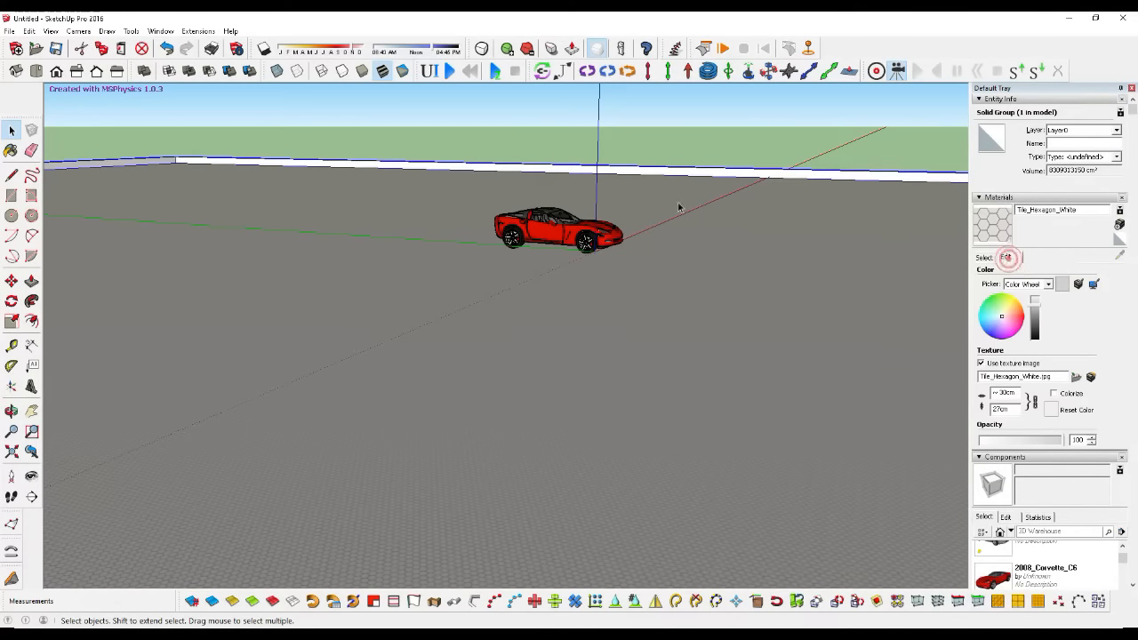
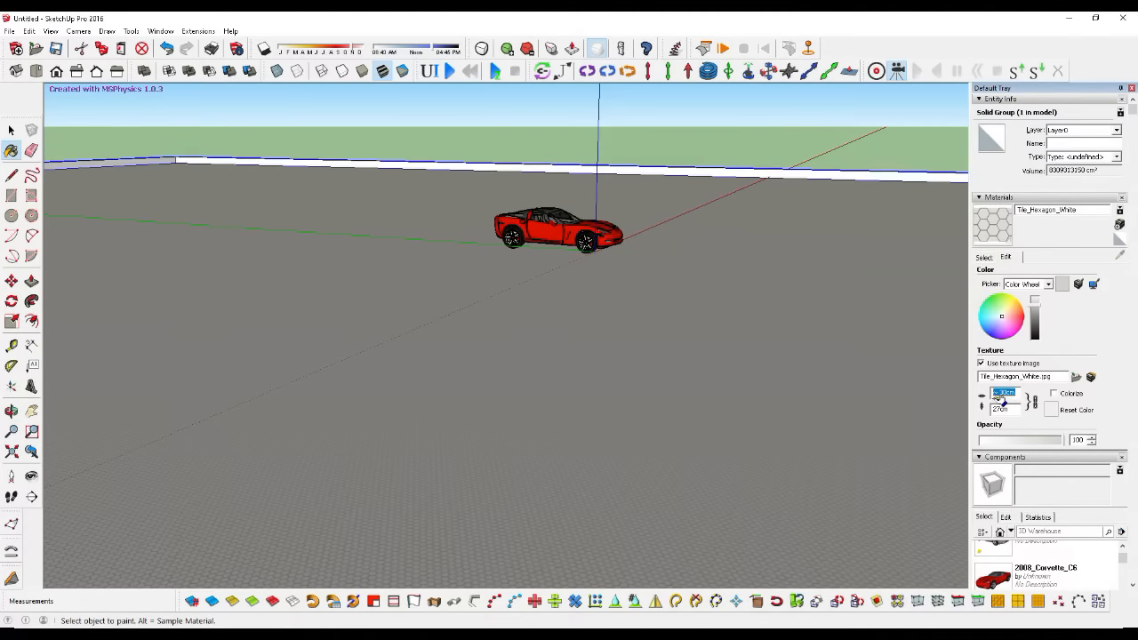
{"action": "type", "text": "00"}
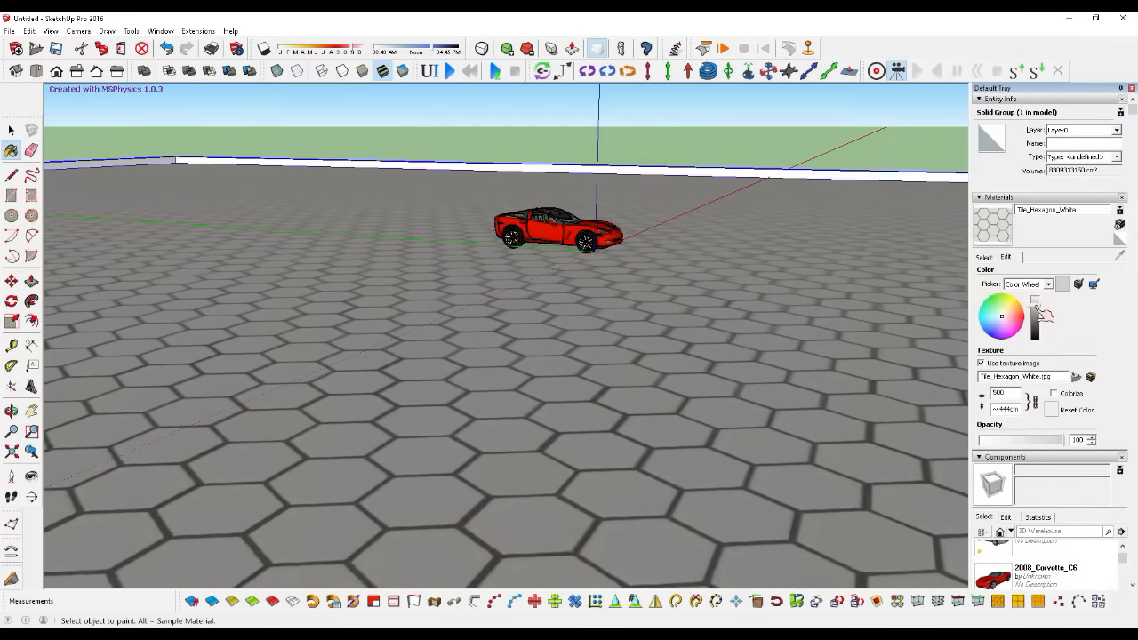
{"action": "left_click_drag", "start_coordinate": [1036, 307], "coordinate": [1040, 308]}
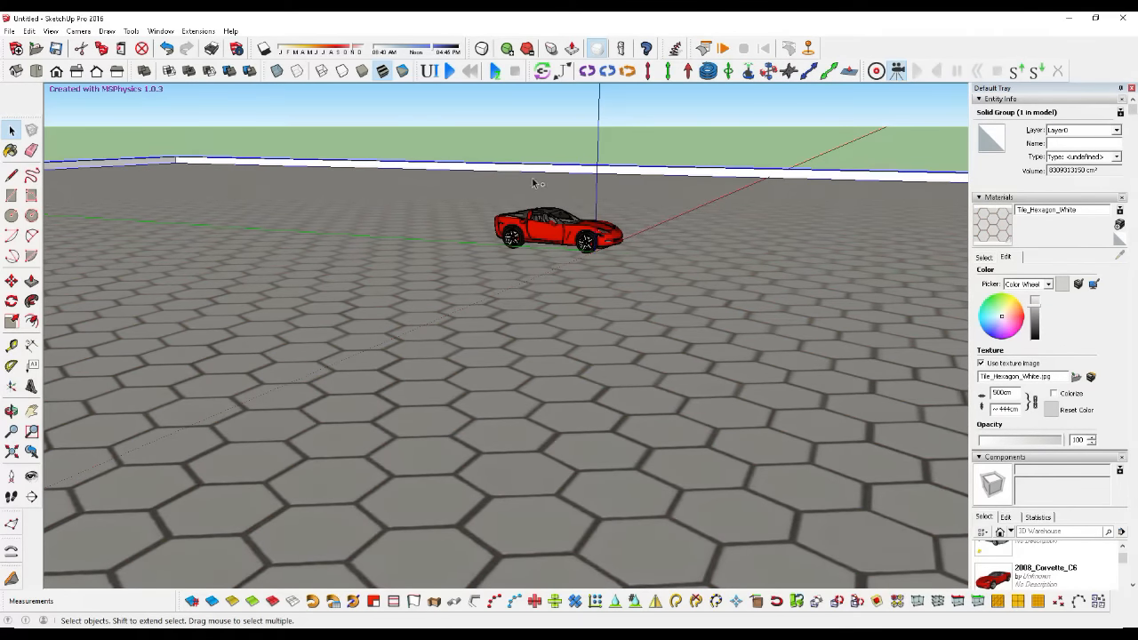
{"action": "left_click", "coordinate": [514, 142]}
Step: Hide the sketch axes in the model view
{"action": "scroll", "coordinate": [461, 496], "scroll_direction": "down", "scroll_amount": 6}
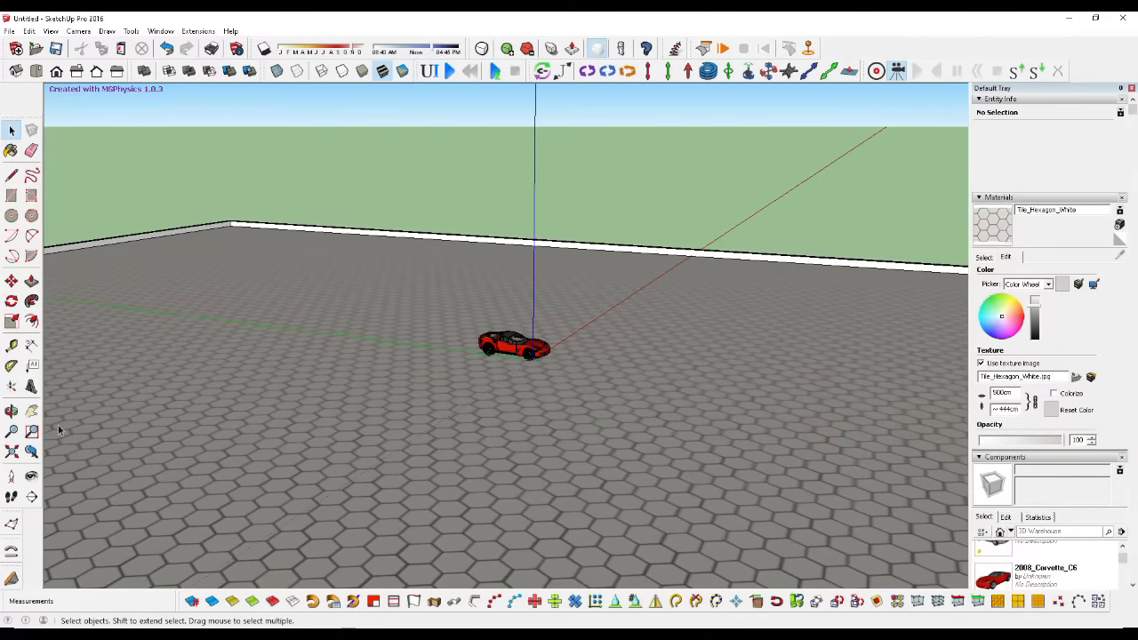
{"action": "left_click_drag", "start_coordinate": [616, 370], "coordinate": [503, 391]}
{"action": "scroll", "coordinate": [511, 388], "scroll_direction": "up", "scroll_amount": 8}
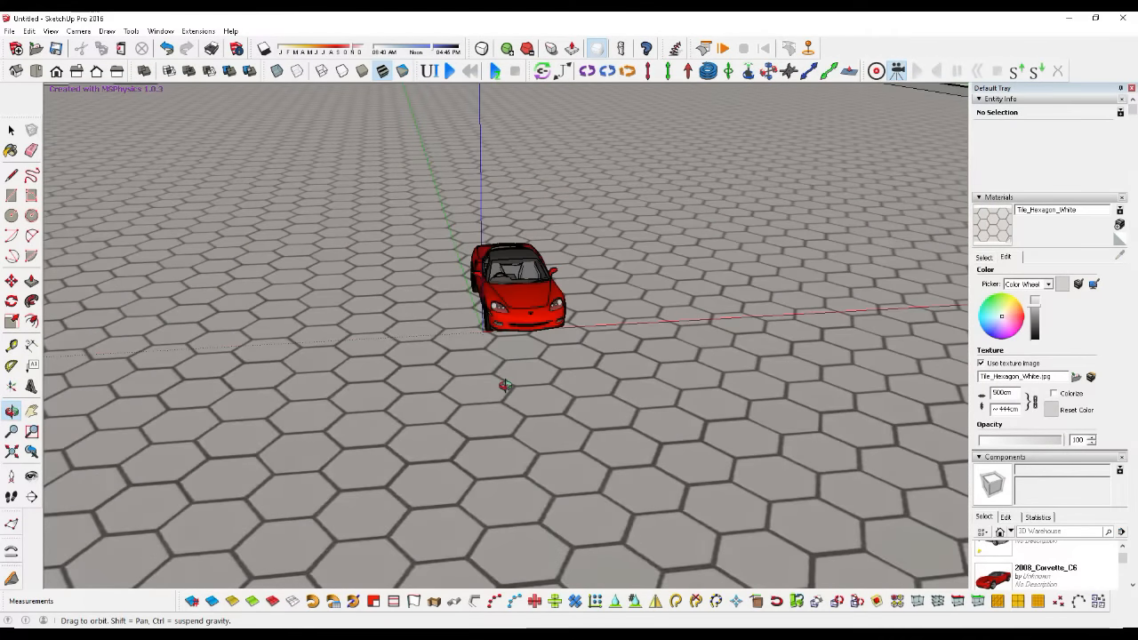
{"action": "left_click_drag", "start_coordinate": [505, 385], "coordinate": [690, 446]}
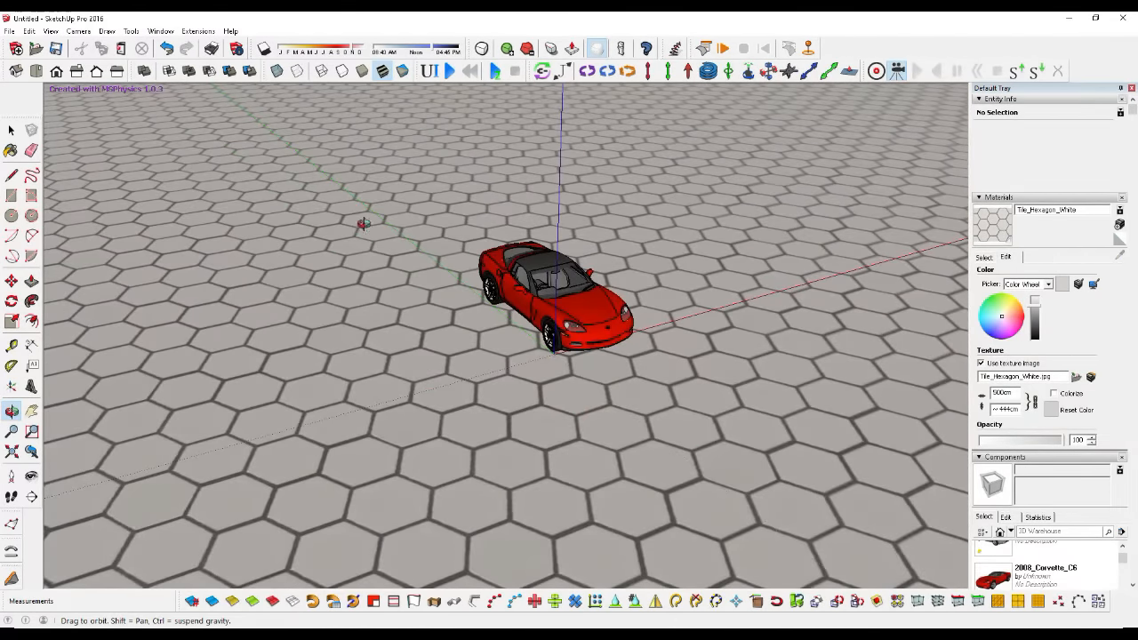
{"action": "left_click", "coordinate": [51, 31]}
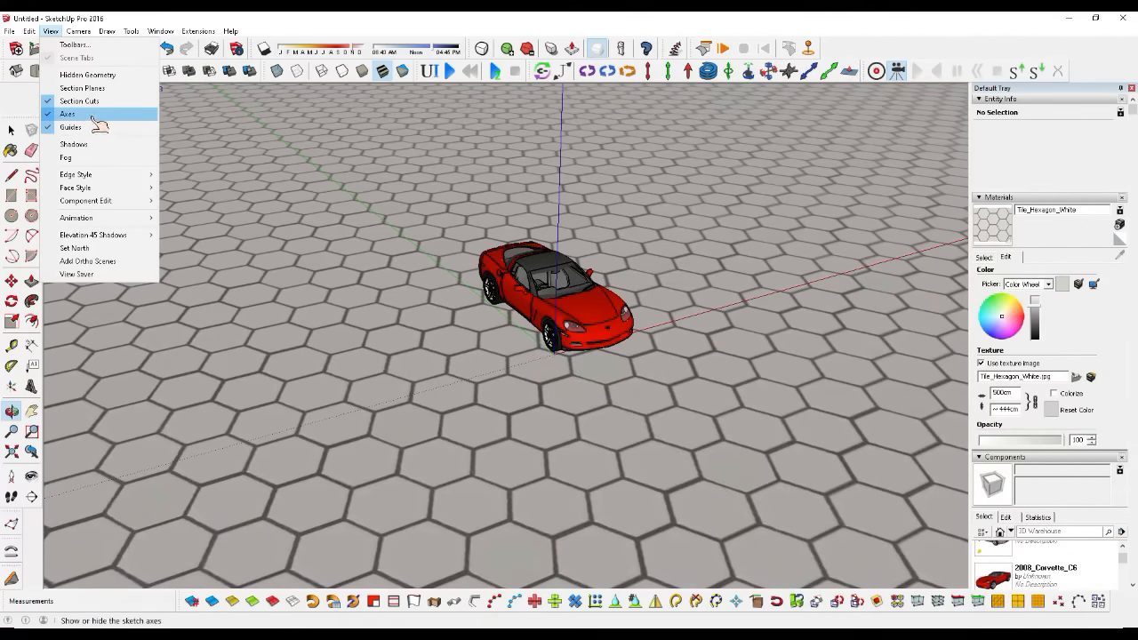
{"action": "left_click", "coordinate": [89, 117]}
Step: Run the simulation in fullscreen, steer the Corvette over the tiled ground with servo values from -40 to 12, and reset it
{"action": "scroll", "coordinate": [428, 405], "scroll_direction": "down", "scroll_amount": 1}
{"action": "scroll", "coordinate": [472, 332], "scroll_direction": "down", "scroll_amount": 2}
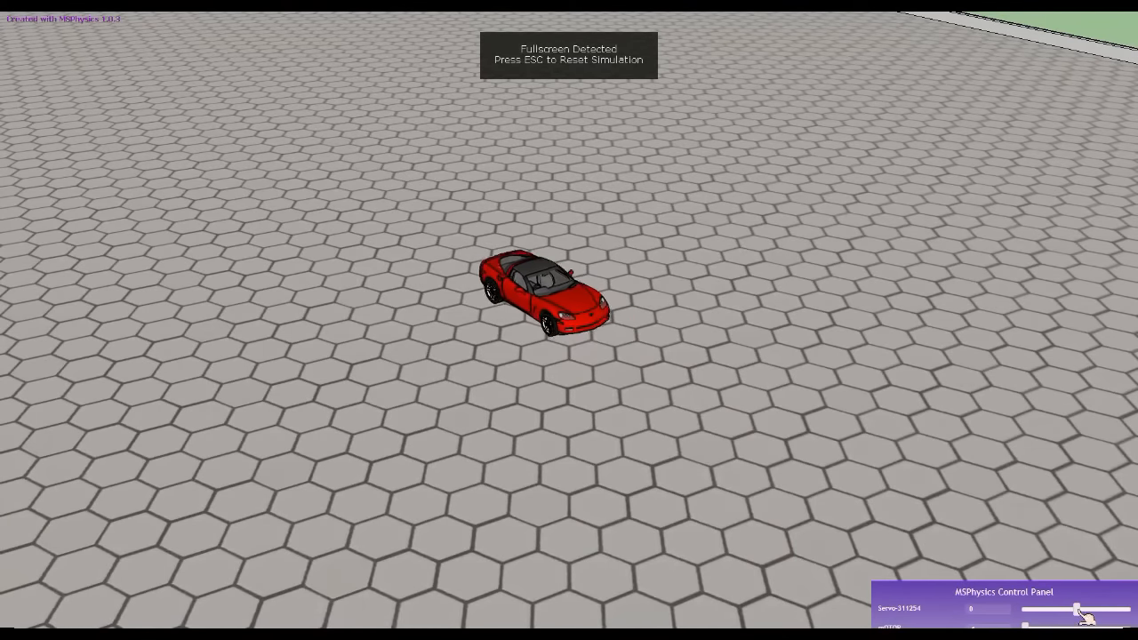
{"action": "left_click_drag", "start_coordinate": [1077, 612], "coordinate": [1029, 614]}
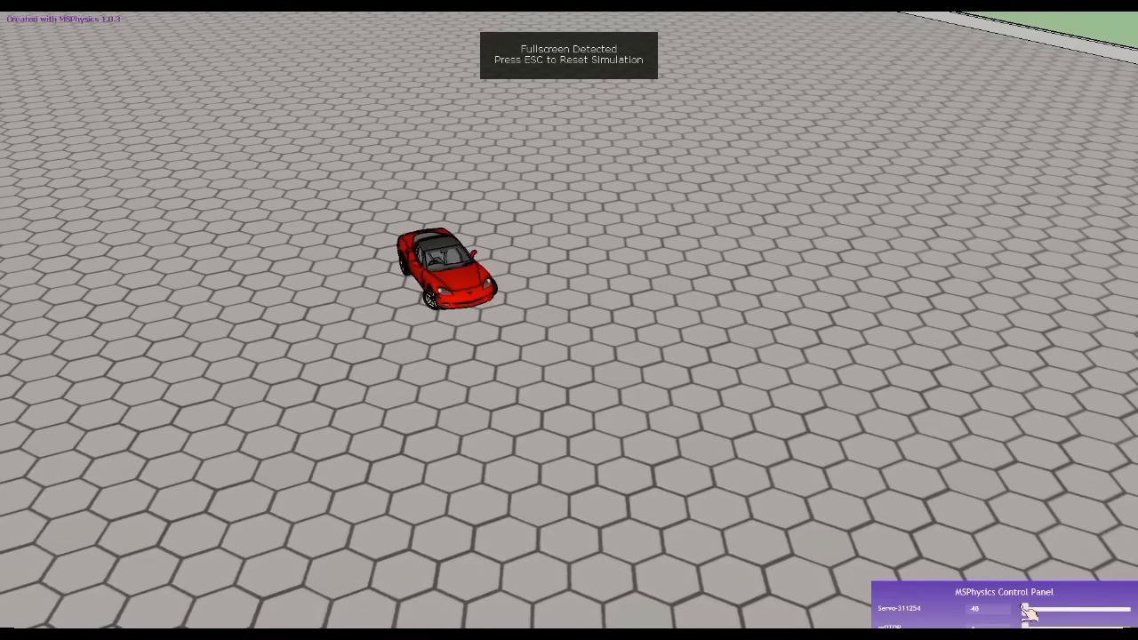
{"action": "left_click_drag", "start_coordinate": [1024, 609], "coordinate": [1073, 623]}
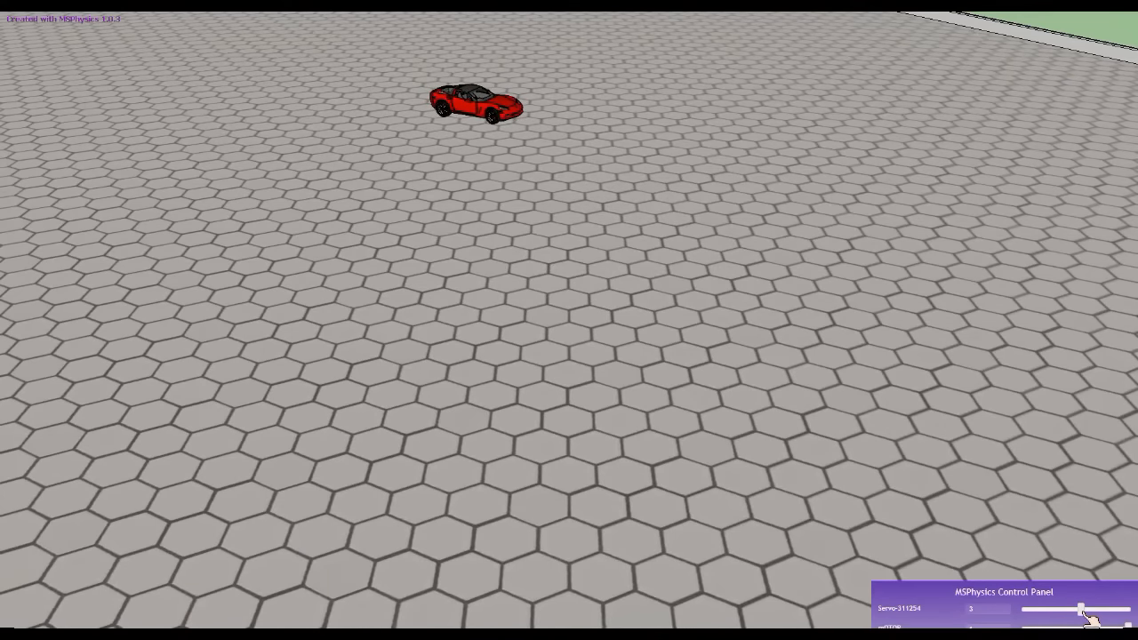
{"action": "left_click_drag", "start_coordinate": [1088, 618], "coordinate": [1115, 613]}
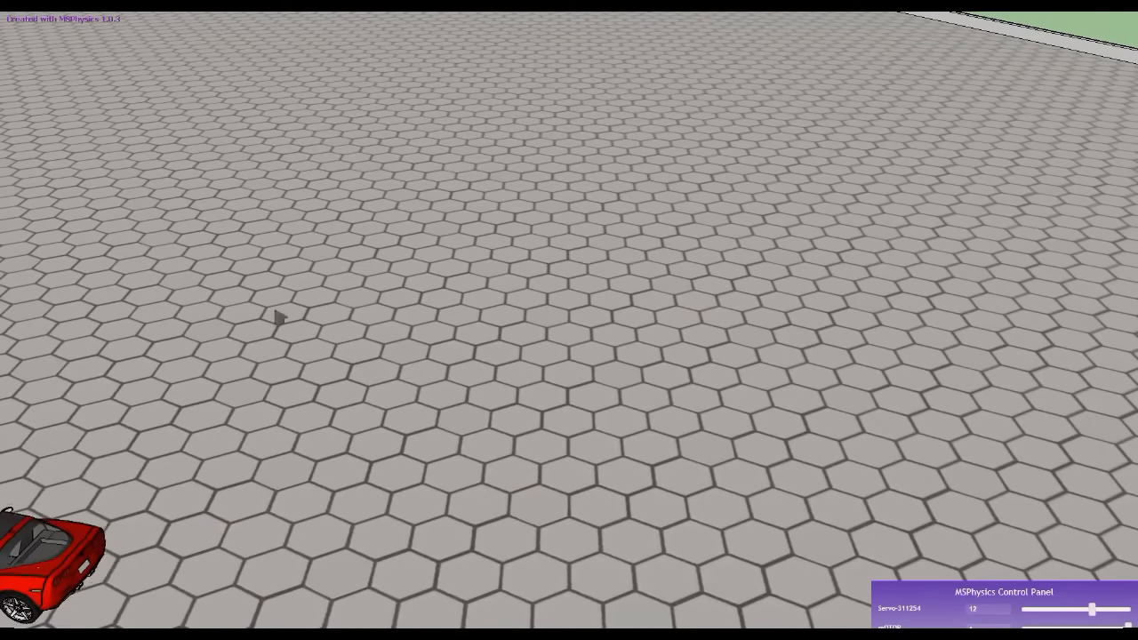
{"action": "key", "text": "Escape"}
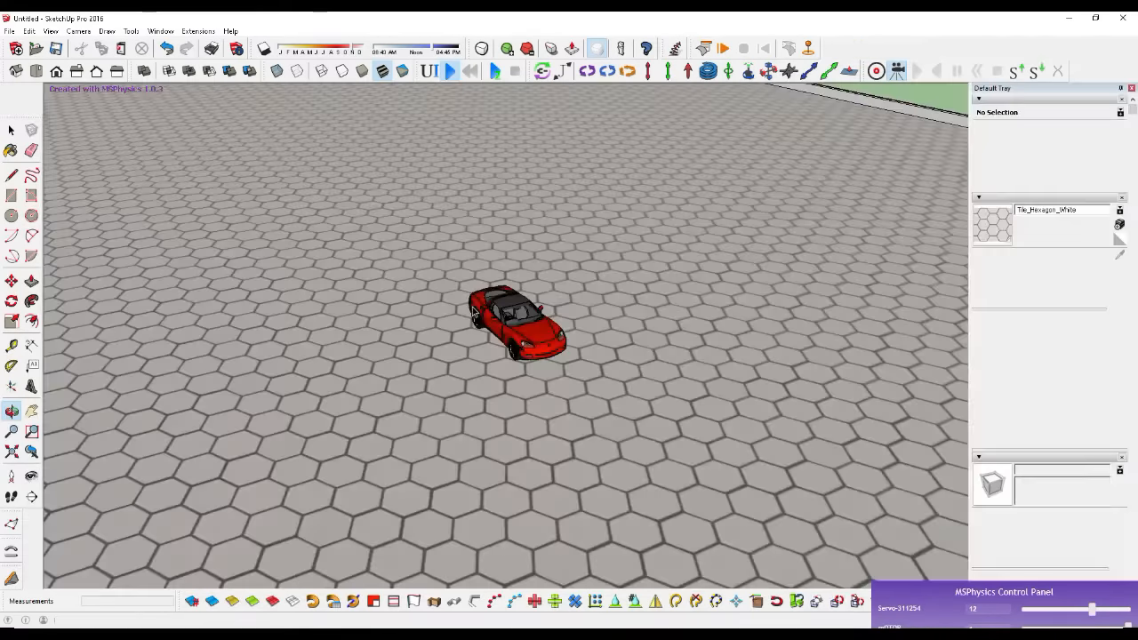
Step: Open the ground group for editing and draw a rectangle on its top face, a short distance from the car
{"action": "key", "text": "space"}
{"action": "left_click", "coordinate": [593, 266]}
{"action": "scroll", "coordinate": [591, 262], "scroll_direction": "down", "scroll_amount": 5}
{"action": "scroll", "coordinate": [489, 316], "scroll_direction": "up", "scroll_amount": 3}
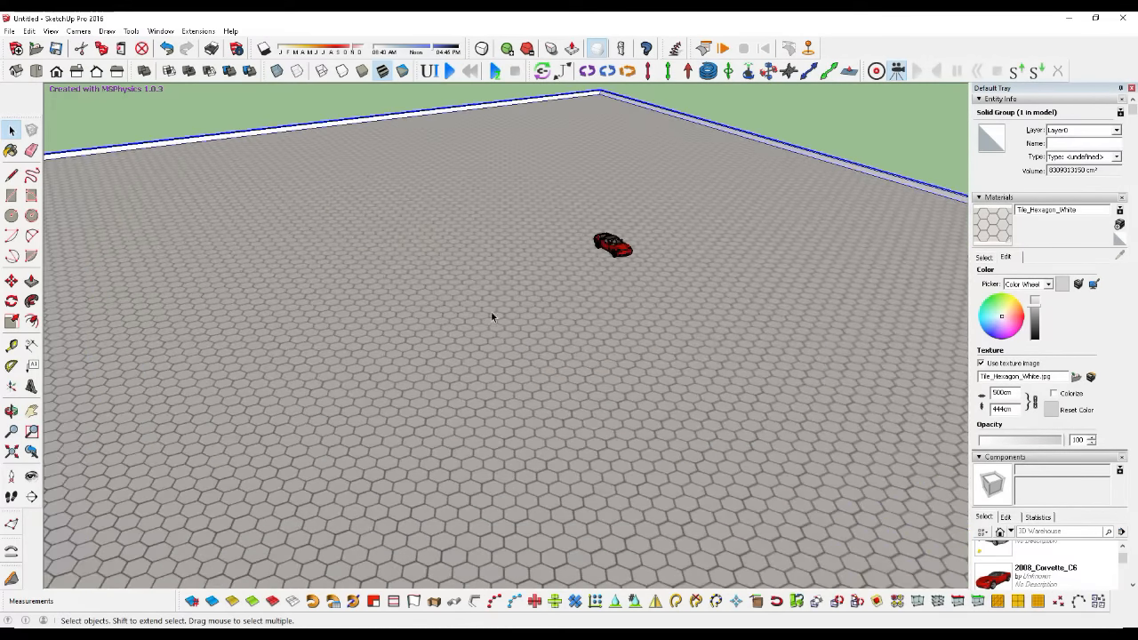
{"action": "key", "text": "r"}
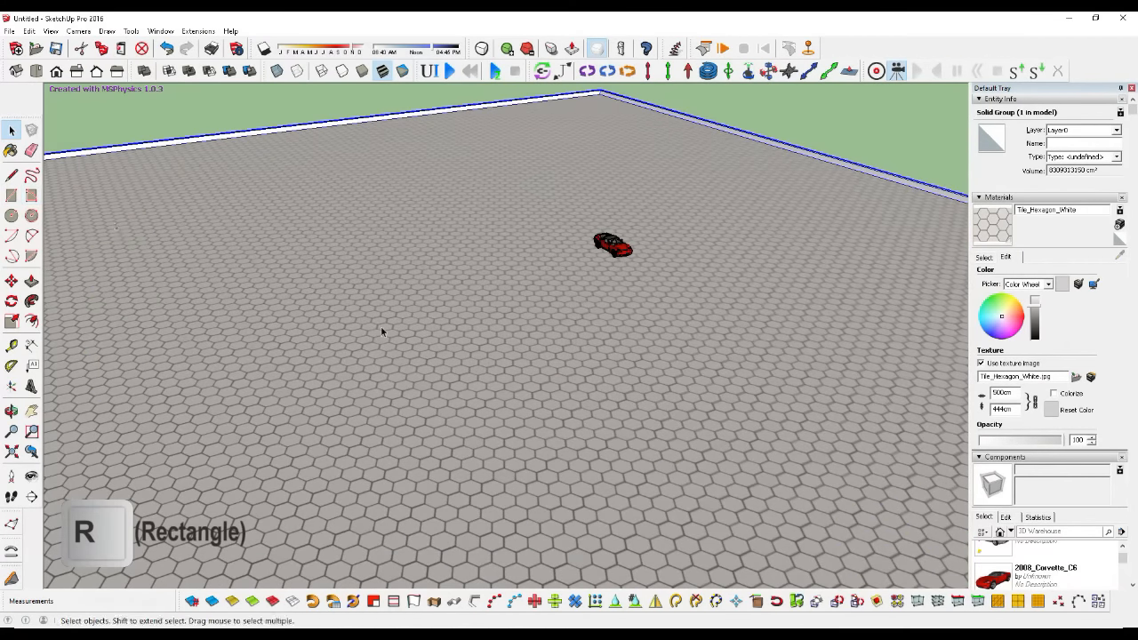
{"action": "key", "text": "c"}
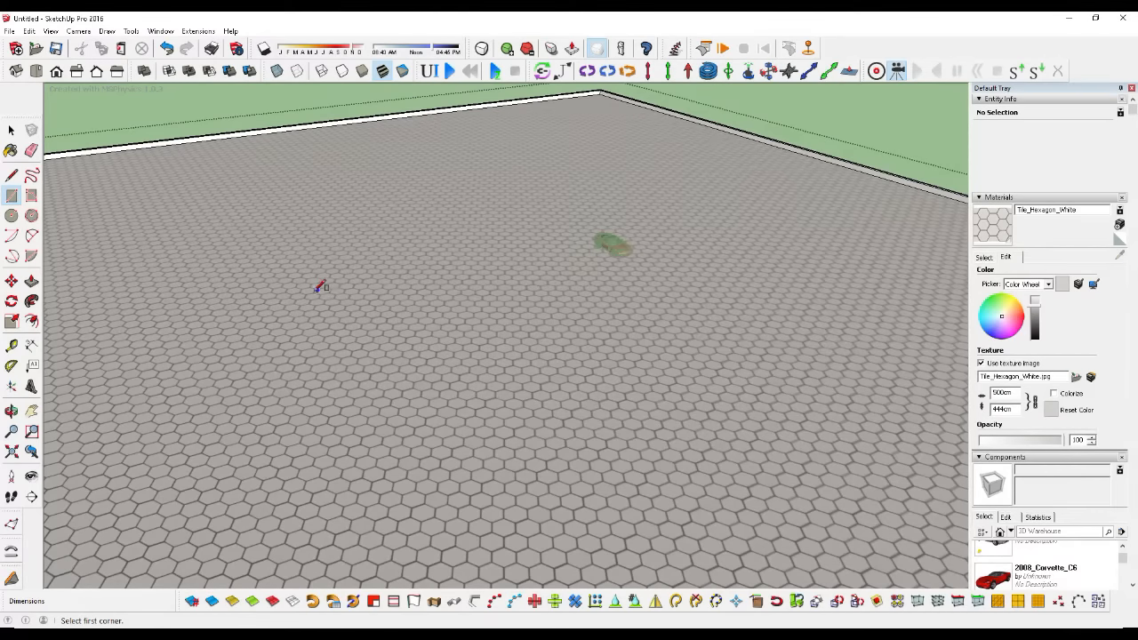
{"action": "scroll", "coordinate": [368, 329], "scroll_direction": "up", "scroll_amount": 3}
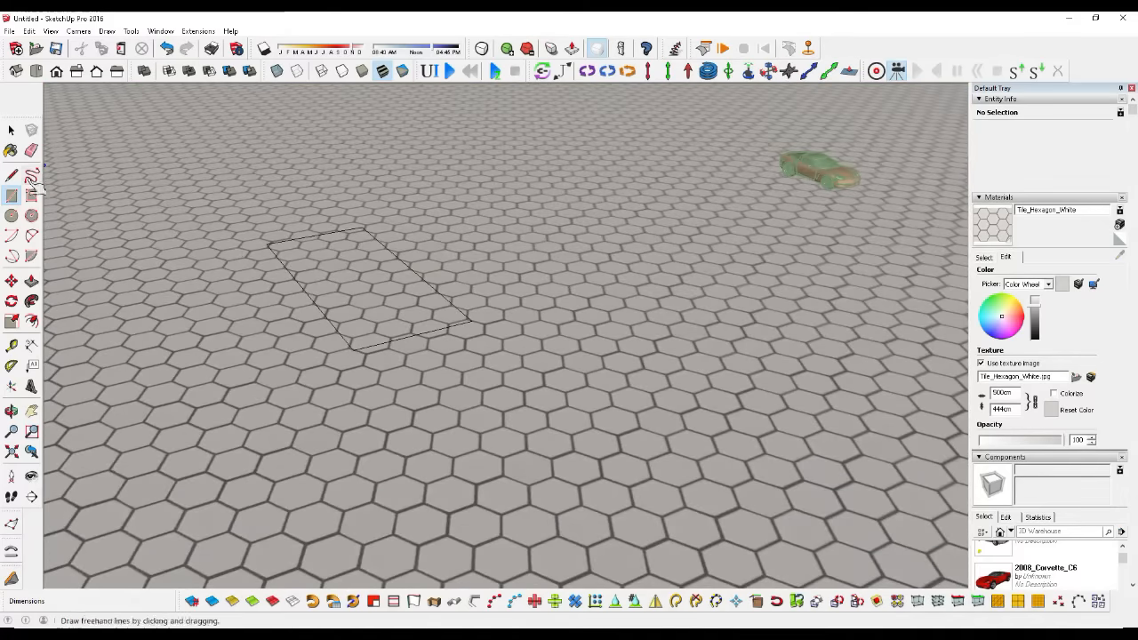
Step: Draw a triangular side profile on the ground rectangle and push-pull it across the rectangle to form a wedge ramp
{"action": "key", "text": "l"}
{"action": "left_click", "coordinate": [353, 349]}
{"action": "middle_click_drag", "start_coordinate": [394, 317], "coordinate": [548, 388]}
{"action": "key", "text": "space"}
{"action": "left_click", "coordinate": [794, 239]}
{"action": "key", "text": "p"}
{"action": "left_click_drag", "start_coordinate": [795, 239], "coordinate": [508, 238]}
{"action": "middle_click_drag", "start_coordinate": [673, 355], "coordinate": [431, 354]}
{"action": "scroll", "coordinate": [431, 354], "scroll_direction": "down", "scroll_amount": 5}
{"action": "middle_click_drag", "start_coordinate": [738, 392], "coordinate": [821, 432]}
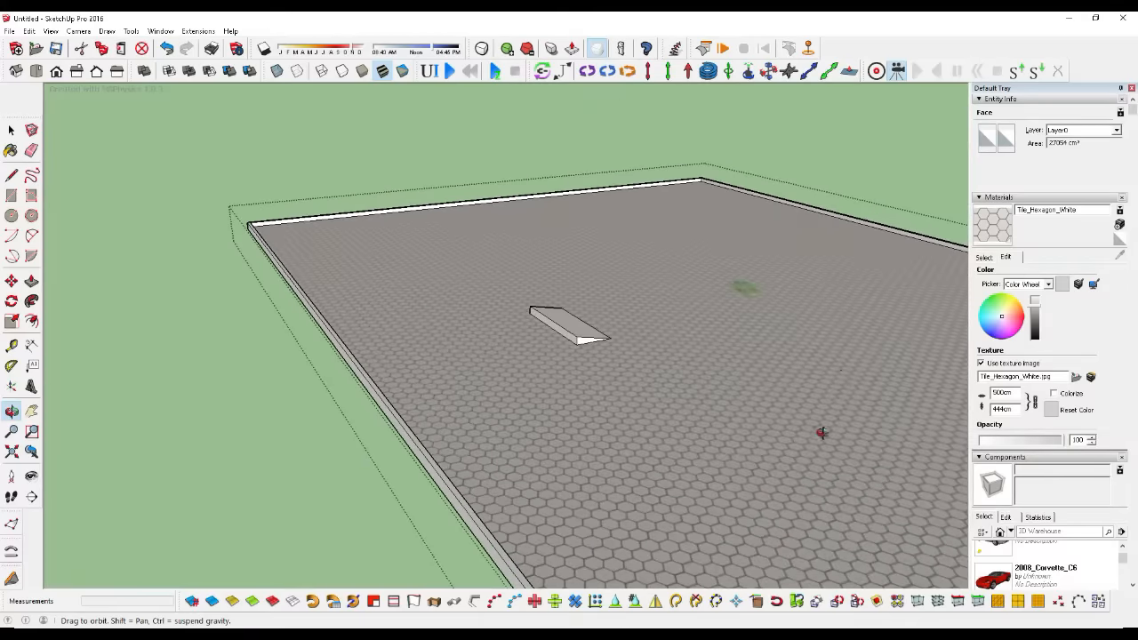
Step: Draw a long narrow rectangle on the ground beyond the ramp and extrude it upward into a low raised strip
{"action": "middle_click_drag", "start_coordinate": [630, 411], "coordinate": [866, 481]}
{"action": "key", "text": "r"}
{"action": "left_click_drag", "start_coordinate": [814, 225], "coordinate": [838, 301]}
{"action": "scroll", "coordinate": [846, 287], "scroll_direction": "up", "scroll_amount": 3}
{"action": "key", "text": "space"}
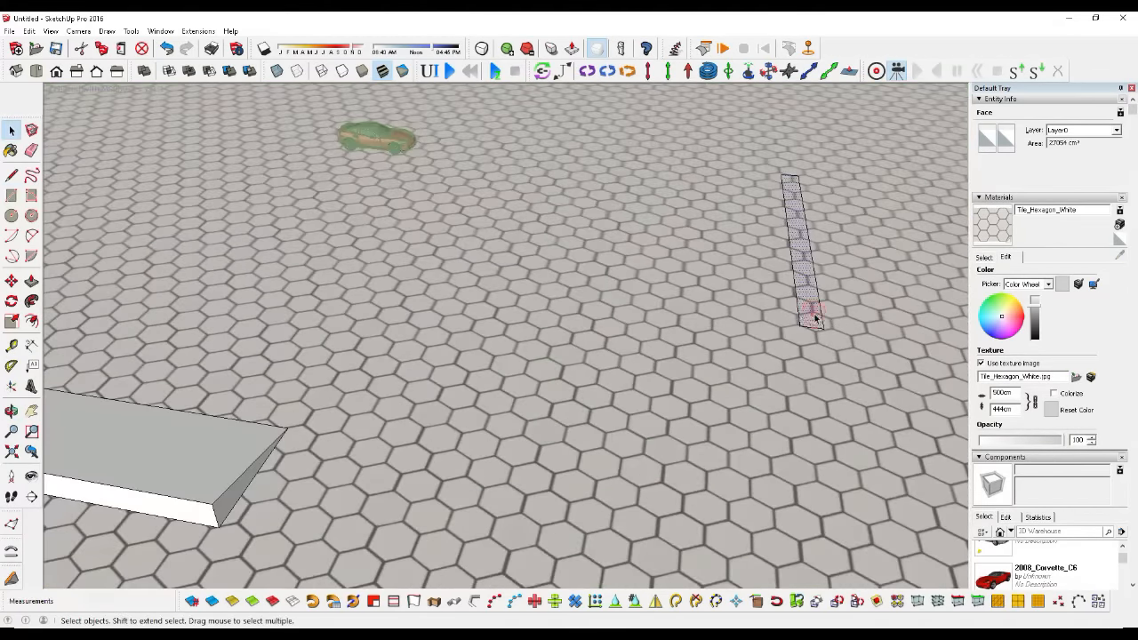
{"action": "left_click", "coordinate": [813, 315]}
{"action": "key", "text": "p"}
{"action": "key", "text": "Escape"}
{"action": "middle_click_drag", "start_coordinate": [829, 322], "coordinate": [793, 323]}
Step: Select the whole raised strip without the surrounding ground and copy it four times in a row, about 258 cm apart
{"action": "triple_click", "coordinate": [793, 323]}
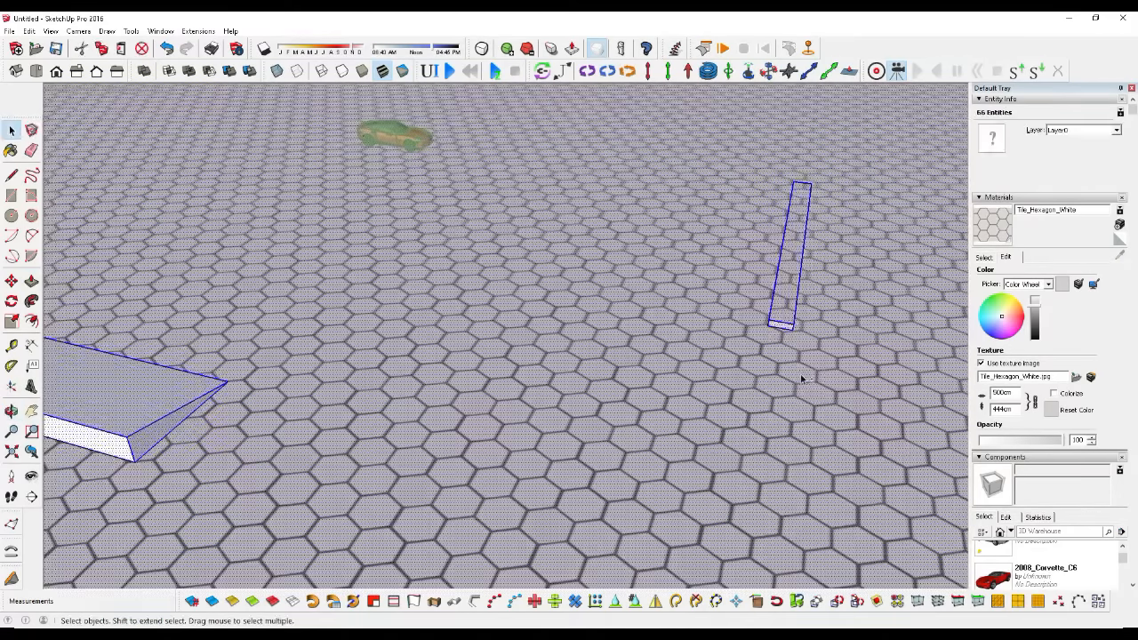
{"action": "left_click", "coordinate": [513, 399], "text": "shift"}
{"action": "middle_click_drag", "start_coordinate": [513, 400], "coordinate": [480, 427]}
{"action": "double_click", "coordinate": [724, 293]}
{"action": "scroll", "coordinate": [715, 317], "scroll_direction": "up", "scroll_amount": 4}
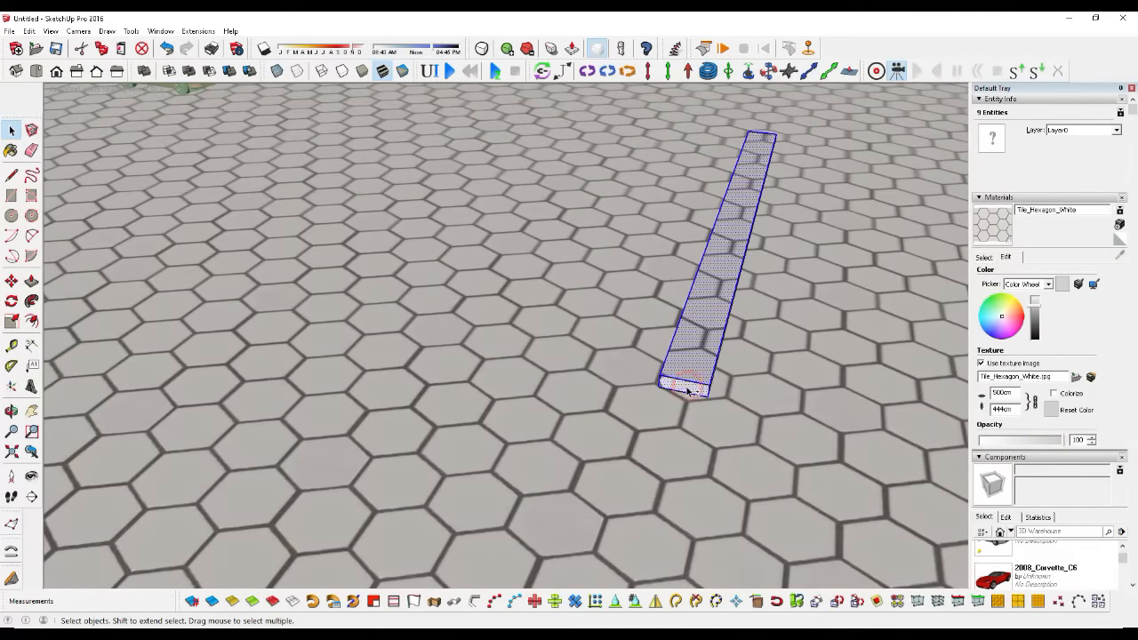
{"action": "left_click", "coordinate": [18, 410]}
{"action": "left_click_drag", "start_coordinate": [400, 294], "coordinate": [87, 163]}
{"action": "key", "text": "space"}
{"action": "left_click", "coordinate": [14, 411]}
{"action": "left_click_drag", "start_coordinate": [71, 391], "coordinate": [253, 301]}
{"action": "scroll", "coordinate": [311, 324], "scroll_direction": "up", "scroll_amount": 2}
{"action": "key", "text": "space"}
{"action": "scroll", "coordinate": [641, 357], "scroll_direction": "down", "scroll_amount": 3}
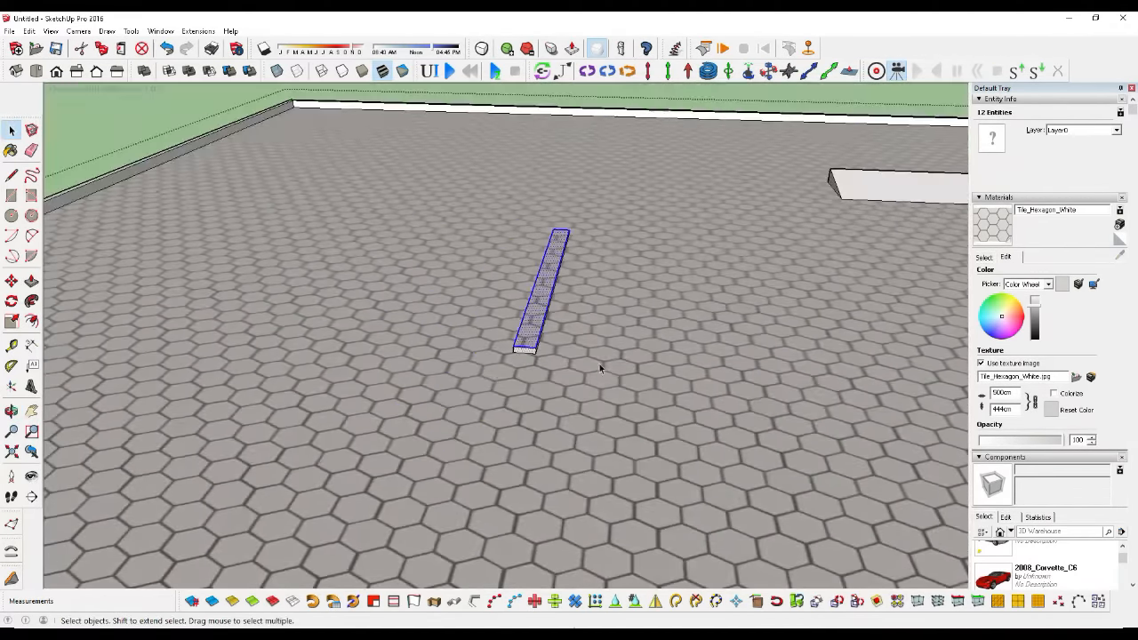
{"action": "scroll", "coordinate": [473, 359], "scroll_direction": "up", "scroll_amount": 2}
{"action": "key", "text": "m"}
{"action": "left_click", "coordinate": [597, 346]}
{"action": "key", "text": "ctrl"}
{"action": "left_click", "coordinate": [493, 339]}
{"action": "left_click", "coordinate": [493, 339]}
{"action": "key", "text": "ctrl"}
{"action": "double_click", "coordinate": [383, 330]}
{"action": "key", "text": "ctrl"}
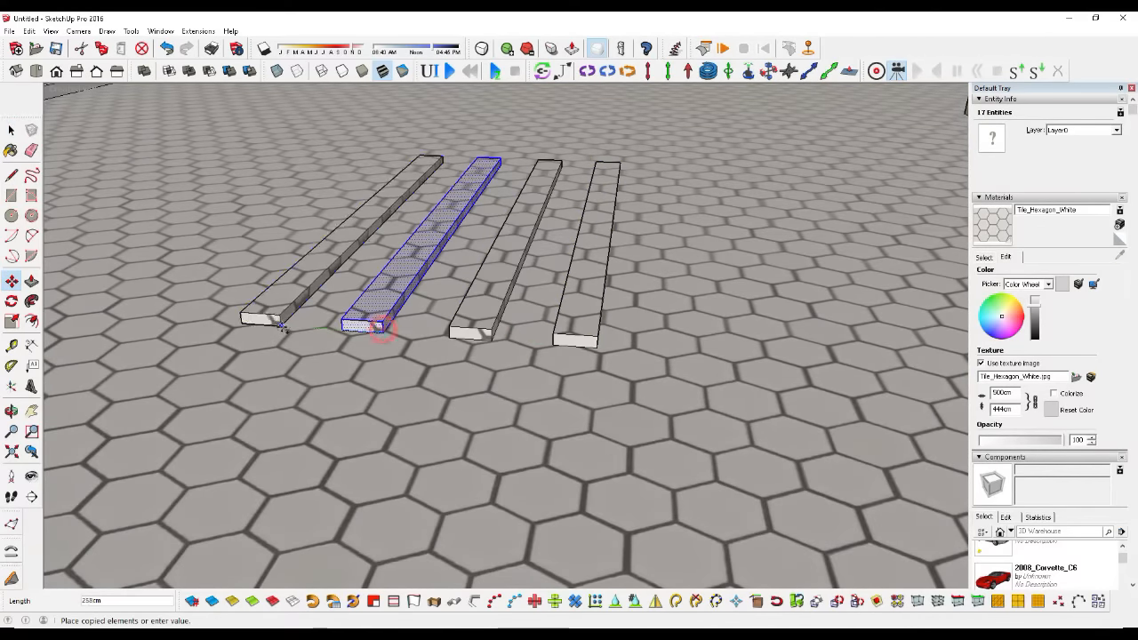
{"action": "double_click", "coordinate": [278, 322]}
{"action": "key", "text": "ctrl"}
{"action": "left_click", "coordinate": [168, 316]}
Step: Paint the five raised strips and the top of the ramp with the Tile_Checker_BW material
{"action": "scroll", "coordinate": [633, 444], "scroll_direction": "down", "scroll_amount": 4}
{"action": "left_click", "coordinate": [983, 257]}
{"action": "left_click", "coordinate": [1050, 336]}
{"action": "left_click", "coordinate": [481, 331]}
{"action": "left_click", "coordinate": [505, 347]}
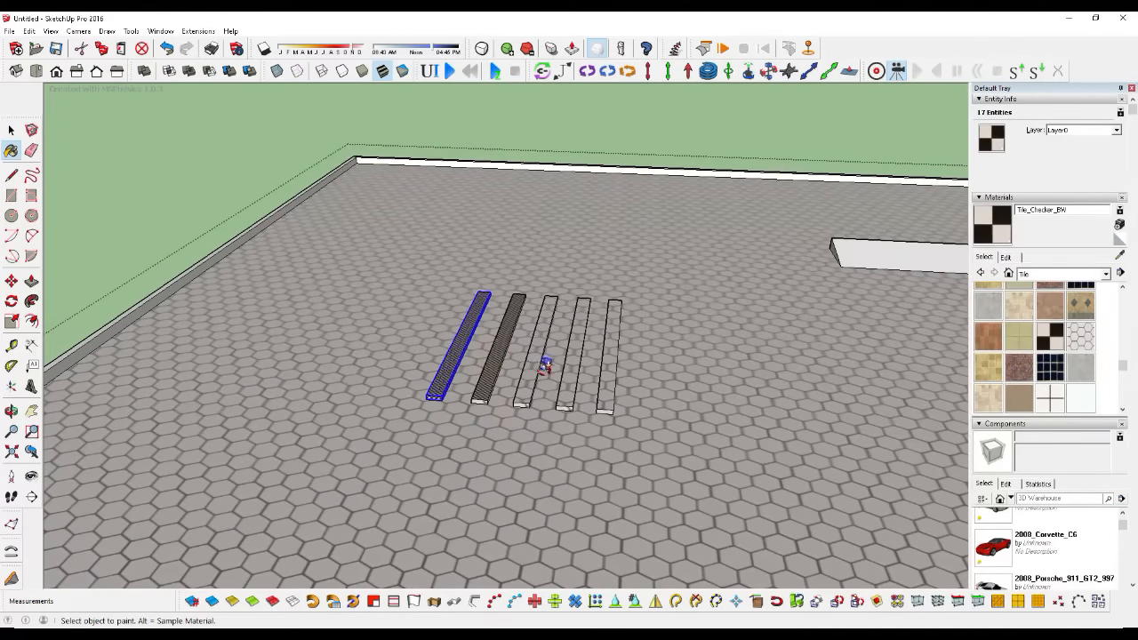
{"action": "left_click", "coordinate": [544, 351]}
{"action": "left_click", "coordinate": [578, 353]}
{"action": "left_click", "coordinate": [608, 360]}
{"action": "left_click", "coordinate": [871, 253]}
Step: Set the Tile_Checker_BW texture width to 200 cm and leave the ground group
{"action": "left_click", "coordinate": [1006, 257]}
{"action": "double_click", "coordinate": [1003, 393]}
{"action": "type", "text": "200"}
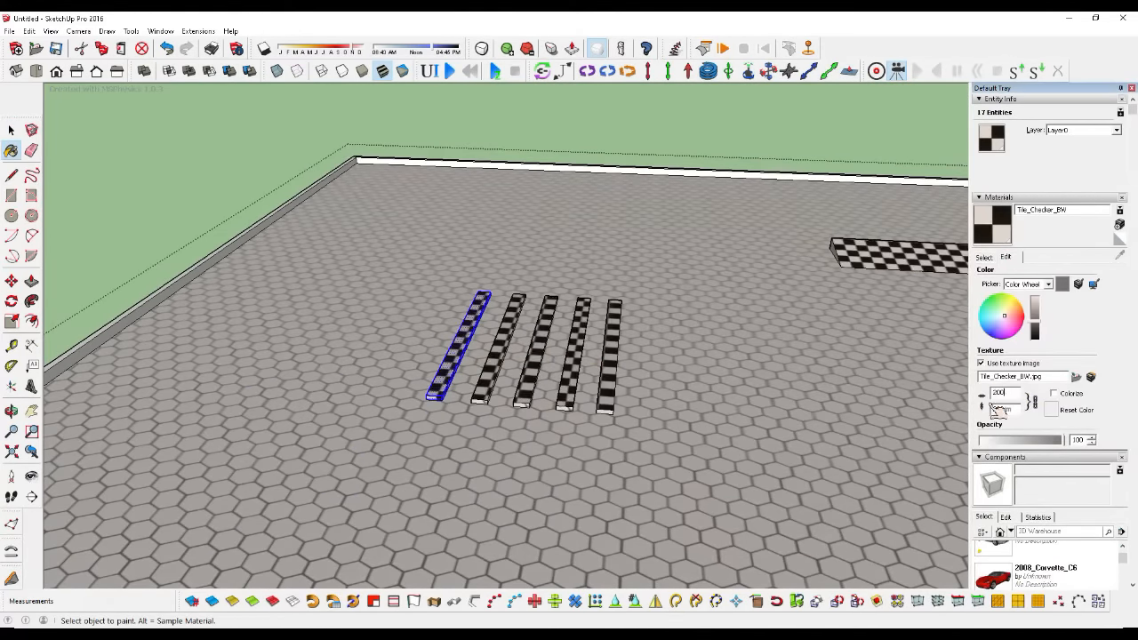
{"action": "left_click", "coordinate": [12, 130]}
{"action": "left_click", "coordinate": [234, 200]}
Step: Run the simulation in fullscreen, steer the Corvette toward the checkered strips with a servo value of -40, and reset it
{"action": "scroll", "coordinate": [606, 347], "scroll_direction": "down", "scroll_amount": 4}
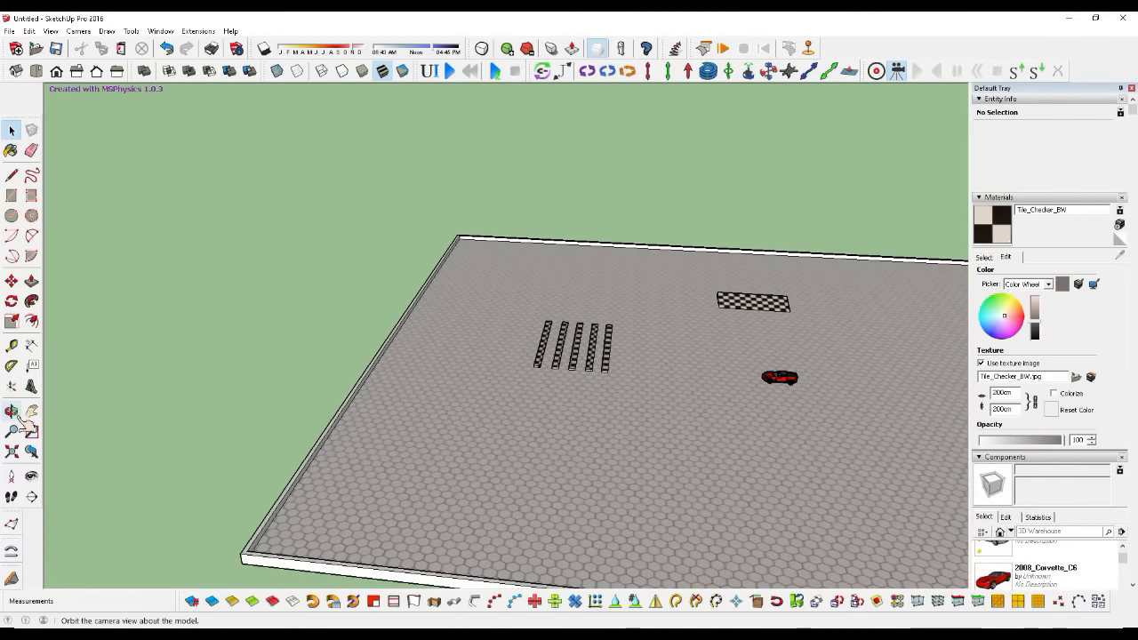
{"action": "left_click_drag", "start_coordinate": [263, 335], "coordinate": [934, 427]}
{"action": "left_click_drag", "start_coordinate": [284, 386], "coordinate": [430, 275]}
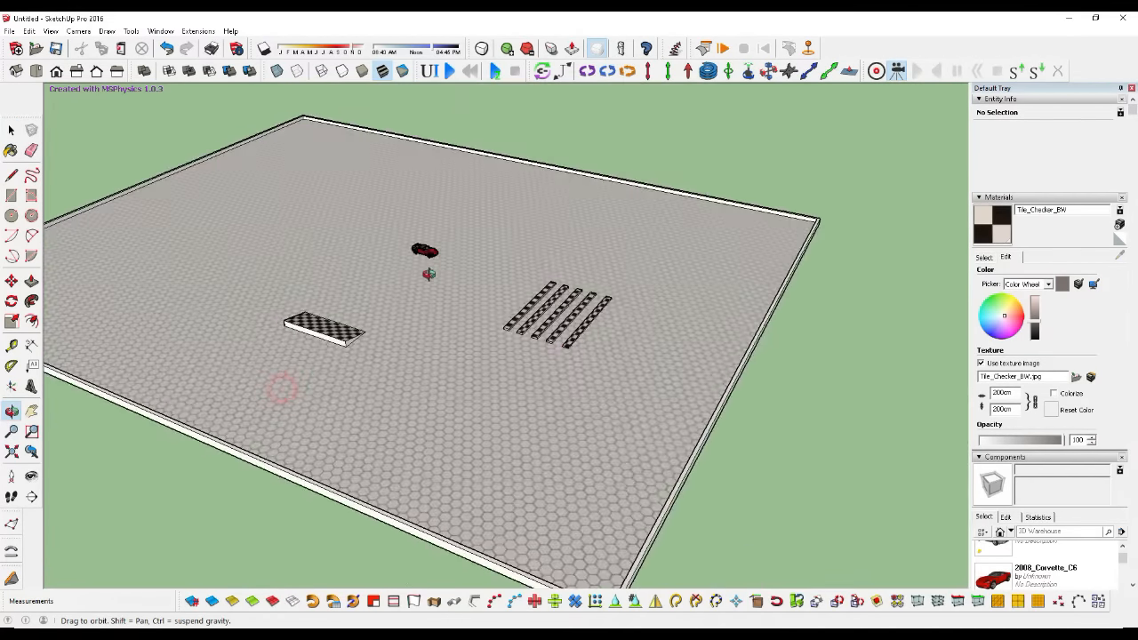
{"action": "scroll", "coordinate": [429, 275], "scroll_direction": "up", "scroll_amount": 3}
{"action": "scroll", "coordinate": [438, 265], "scroll_direction": "up", "scroll_amount": 2}
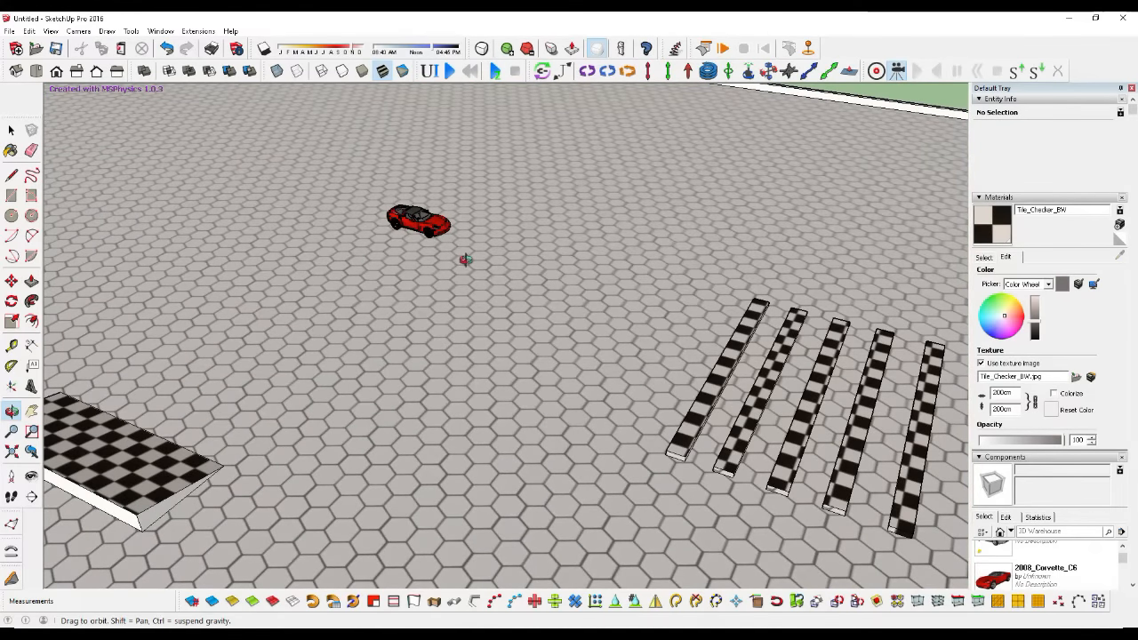
{"action": "scroll", "coordinate": [465, 259], "scroll_direction": "up", "scroll_amount": 2}
{"action": "scroll", "coordinate": [381, 188], "scroll_direction": "down", "scroll_amount": 2}
{"action": "scroll", "coordinate": [472, 223], "scroll_direction": "up", "scroll_amount": 3}
{"action": "scroll", "coordinate": [438, 206], "scroll_direction": "down", "scroll_amount": 1}
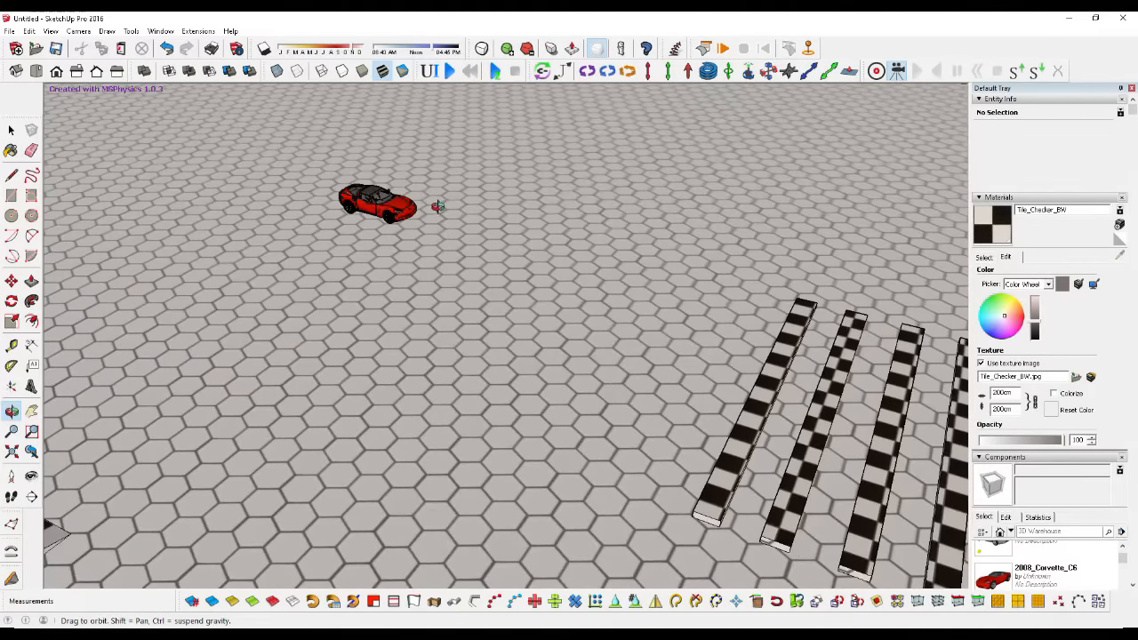
{"action": "left_click", "coordinate": [449, 71]}
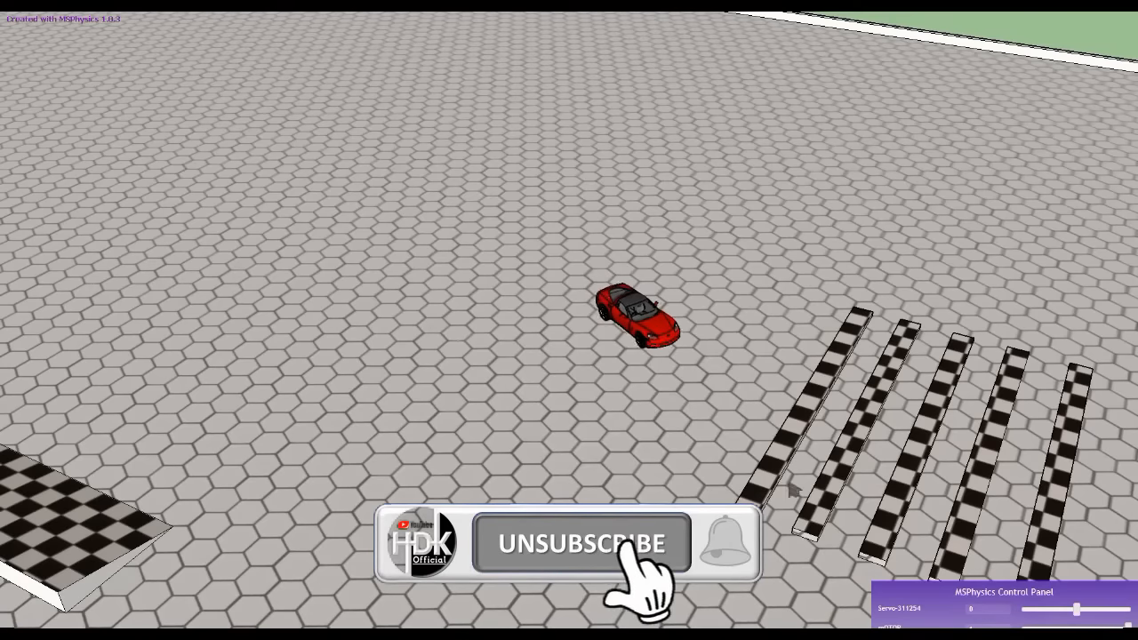
{"action": "left_click_drag", "start_coordinate": [1076, 610], "coordinate": [1022, 610]}
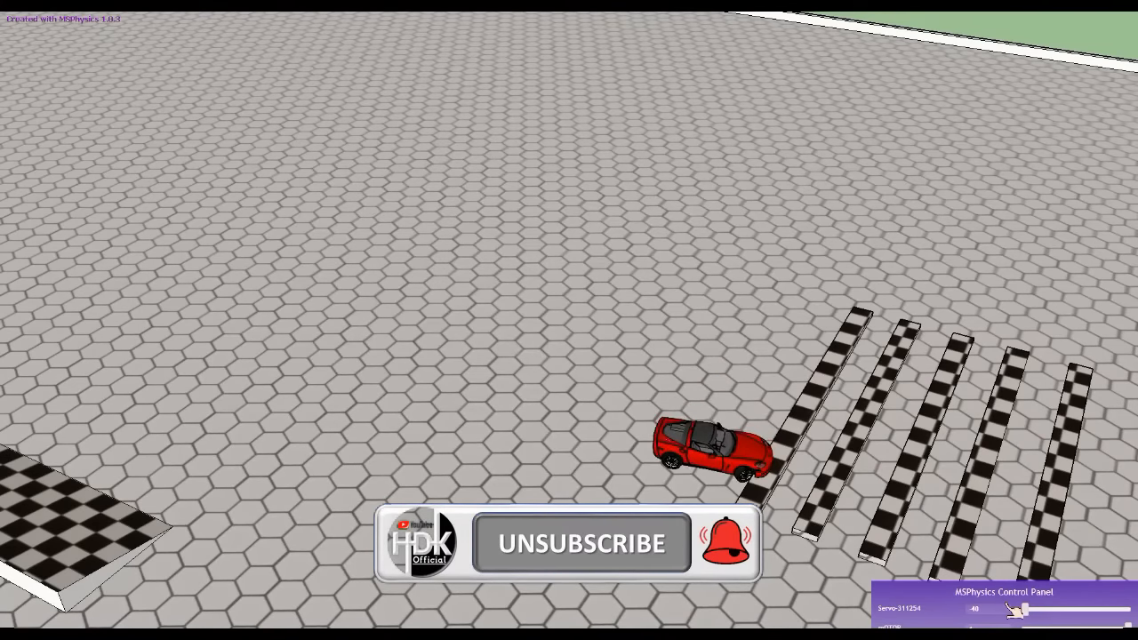
{"action": "scroll", "coordinate": [753, 516], "scroll_direction": "up", "scroll_amount": 5}
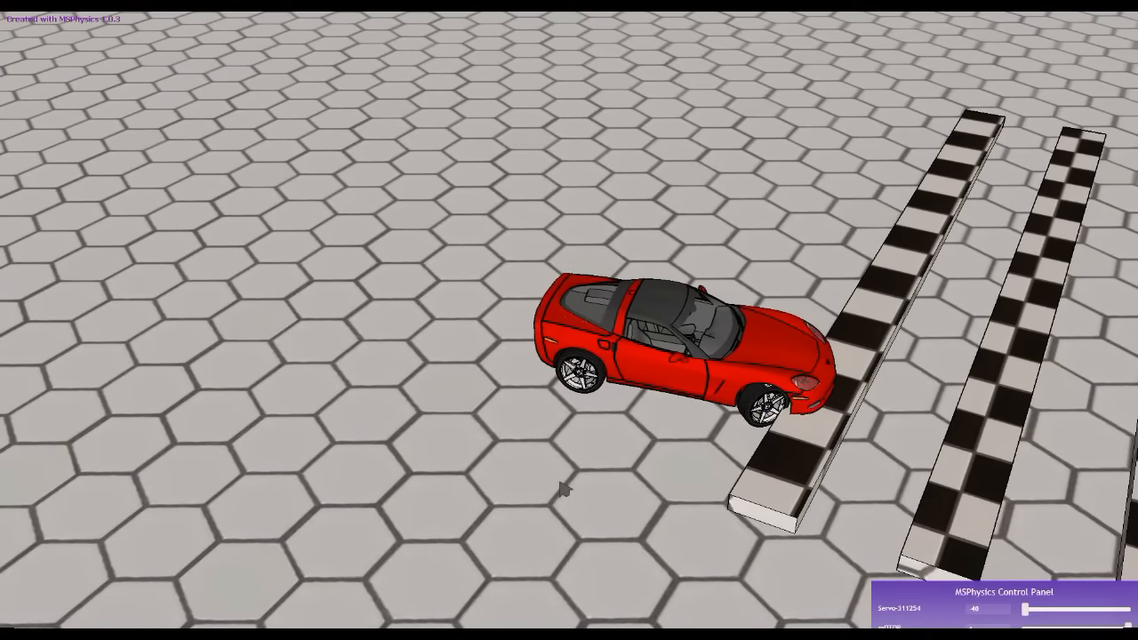
{"action": "key", "text": "Escape"}
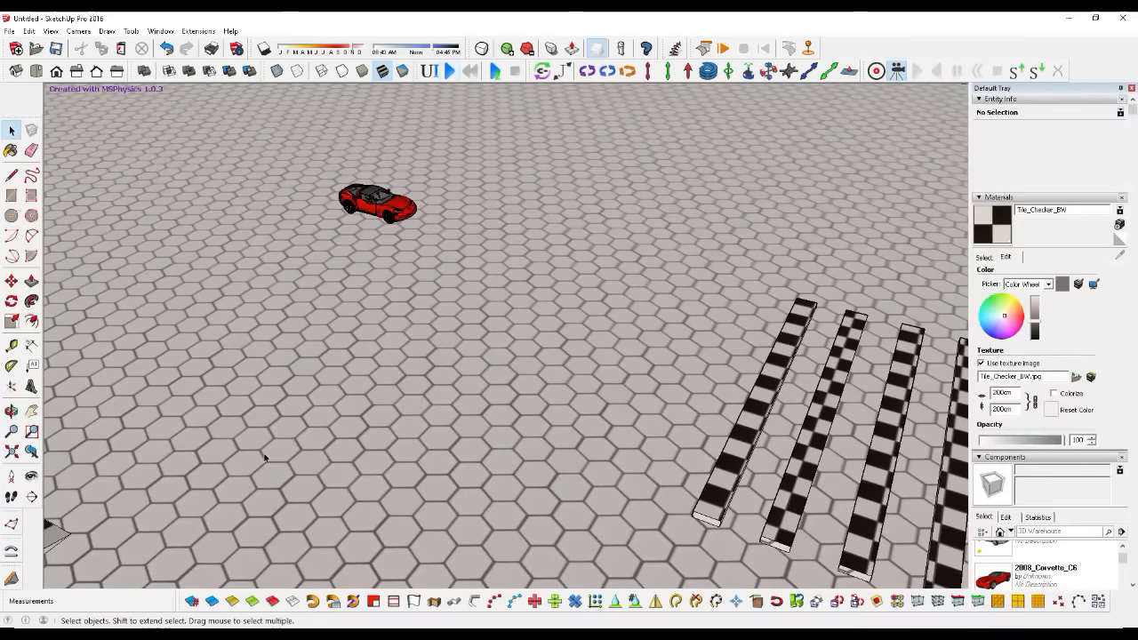
Step: Open the ground group for editing and push the top face of the strip nearest the car down by 21 cm
{"action": "left_click_drag", "start_coordinate": [86, 421], "coordinate": [766, 334]}
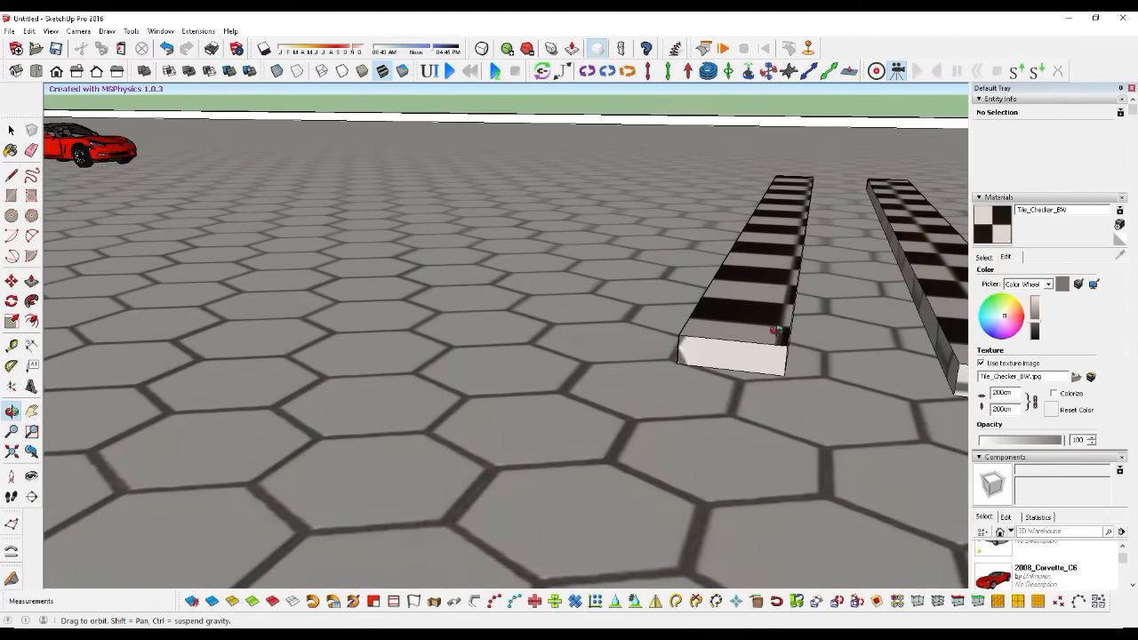
{"action": "key", "text": "space"}
{"action": "scroll", "coordinate": [766, 334], "scroll_direction": "up", "scroll_amount": 2}
{"action": "left_click", "coordinate": [765, 333]}
{"action": "double_click", "coordinate": [766, 338]}
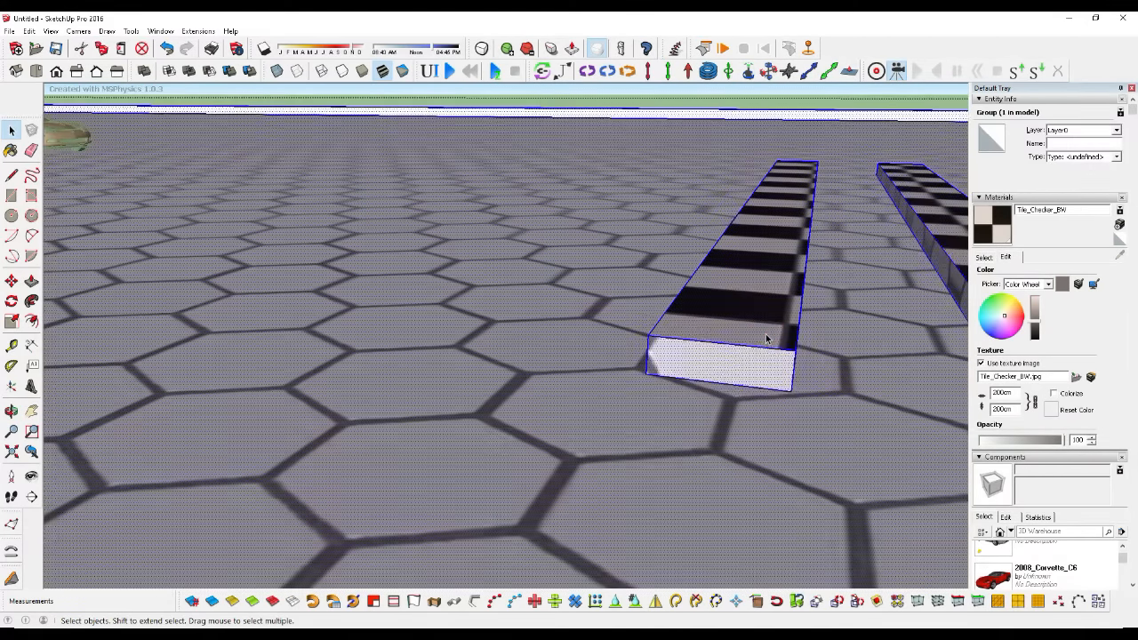
{"action": "triple_click", "coordinate": [766, 337]}
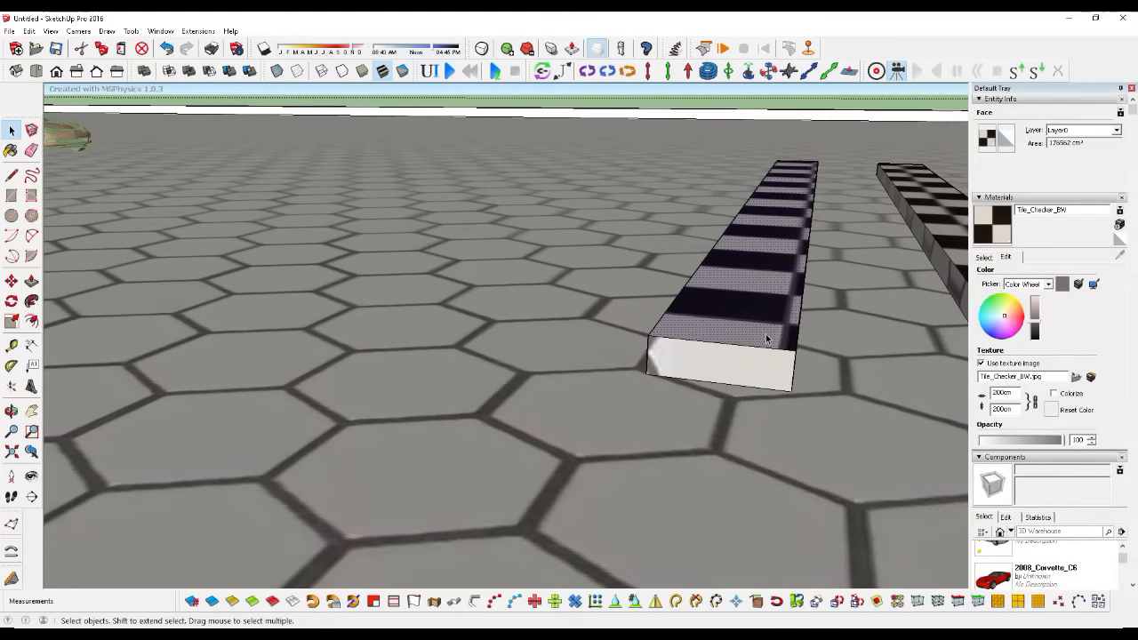
{"action": "key", "text": "p"}
{"action": "left_click_drag", "start_coordinate": [767, 339], "coordinate": [763, 364]}
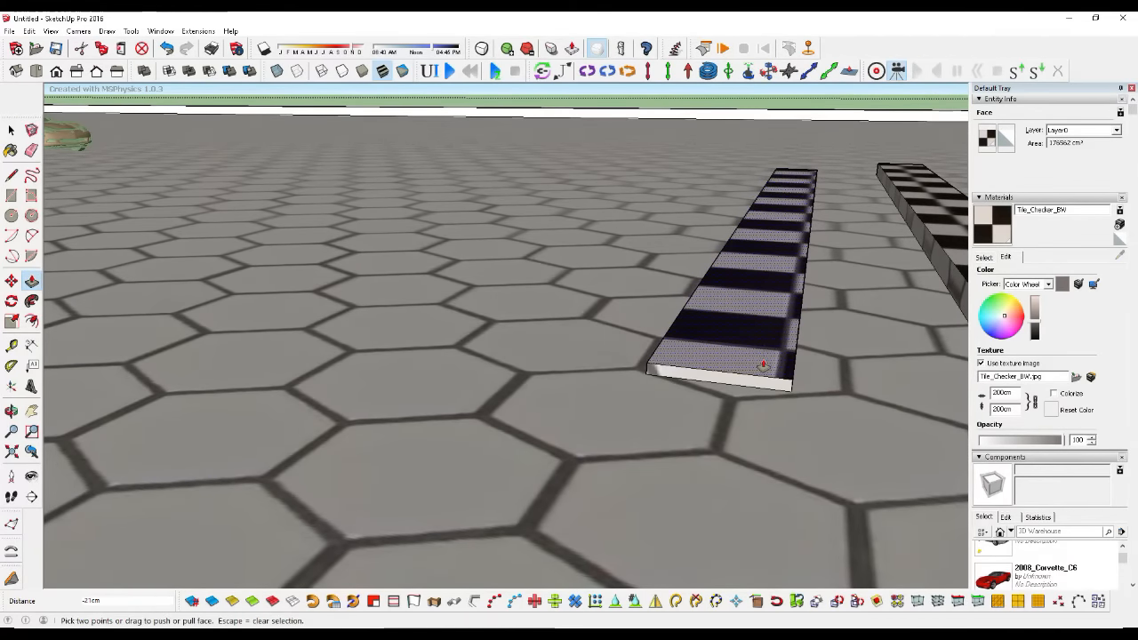
Step: Push the top faces of the second and third strips down by 21 cm to match the first
{"action": "middle_click_drag", "start_coordinate": [650, 341], "coordinate": [667, 309]}
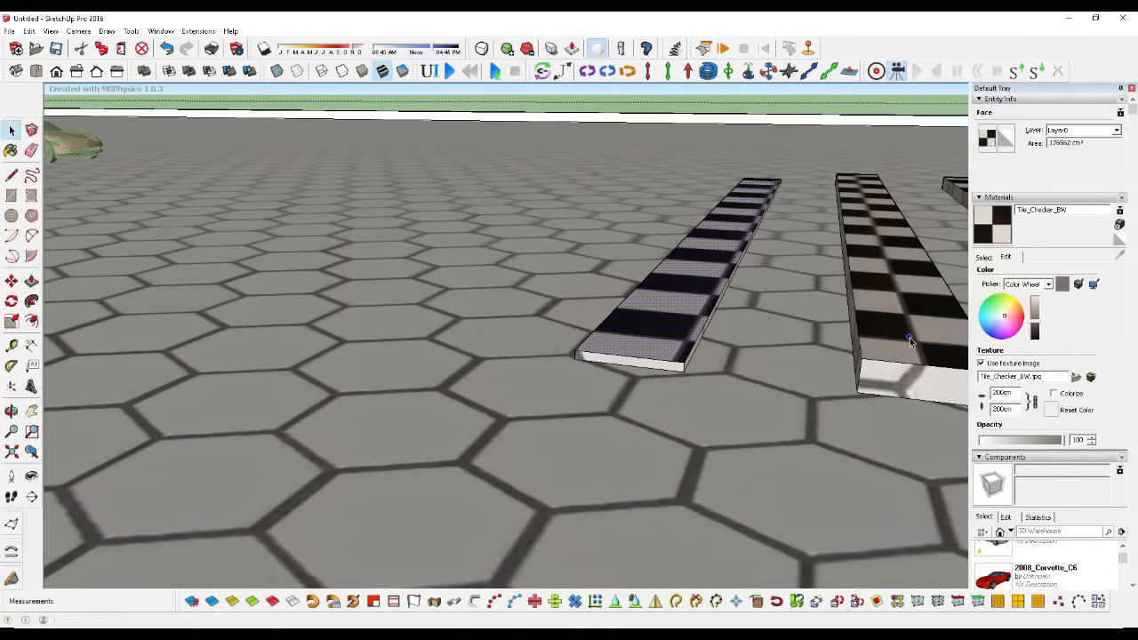
{"action": "key", "text": "p"}
{"action": "left_click_drag", "start_coordinate": [910, 337], "coordinate": [683, 342]}
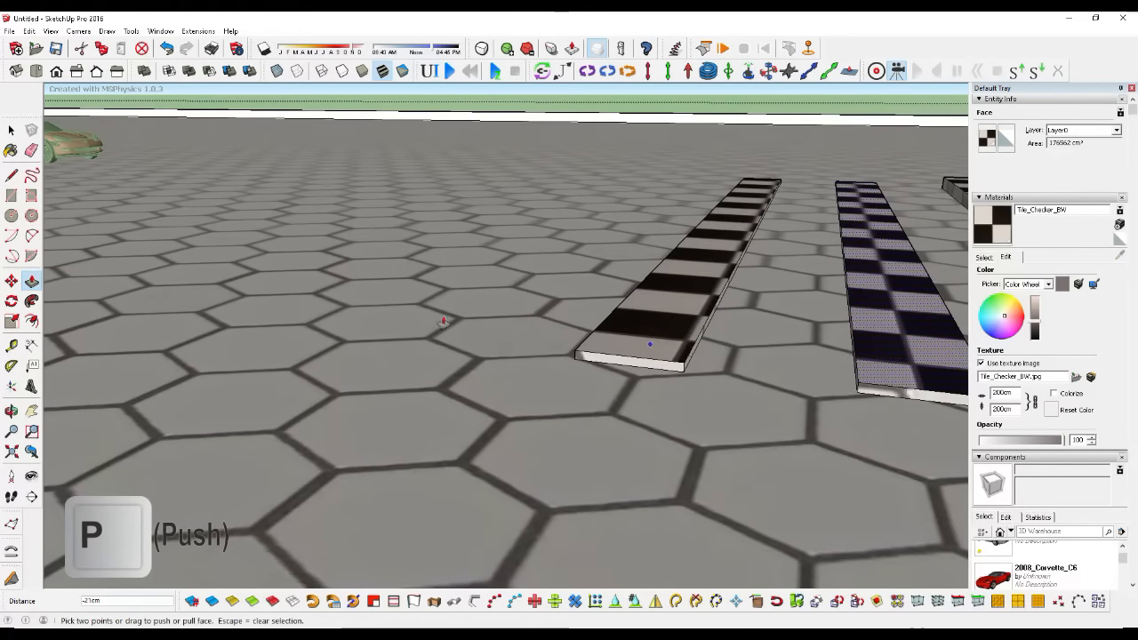
{"action": "scroll", "coordinate": [443, 322], "scroll_direction": "down", "scroll_amount": 3}
{"action": "key", "text": "space"}
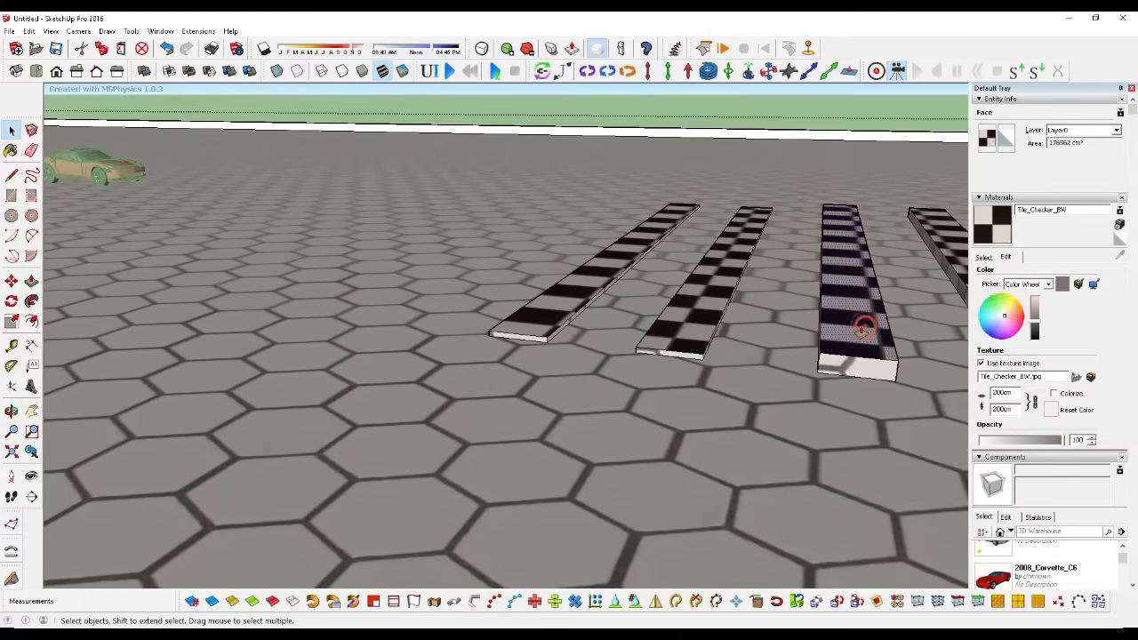
{"action": "key", "text": "p"}
{"action": "left_click", "coordinate": [863, 329]}
{"action": "scroll", "coordinate": [480, 340], "scroll_direction": "down", "scroll_amount": 1}
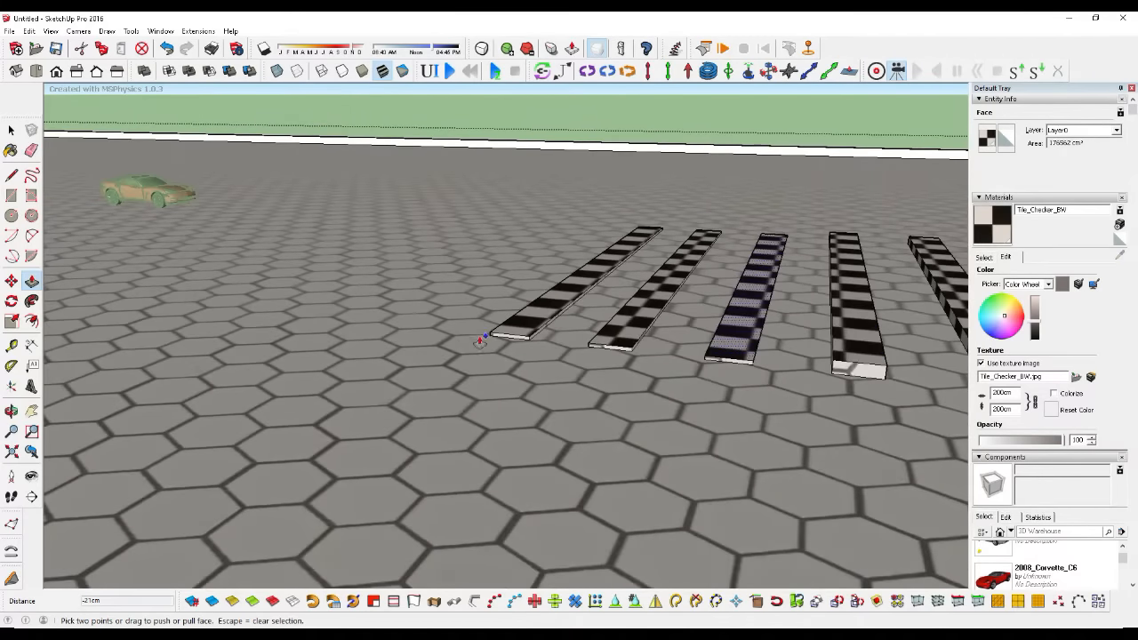
{"action": "left_click", "coordinate": [480, 340]}
Step: Lower the top faces of the fourth and fifth strips to match the others and leave the ground group
{"action": "key", "text": "space"}
{"action": "key", "text": "p"}
{"action": "left_click", "coordinate": [865, 332]}
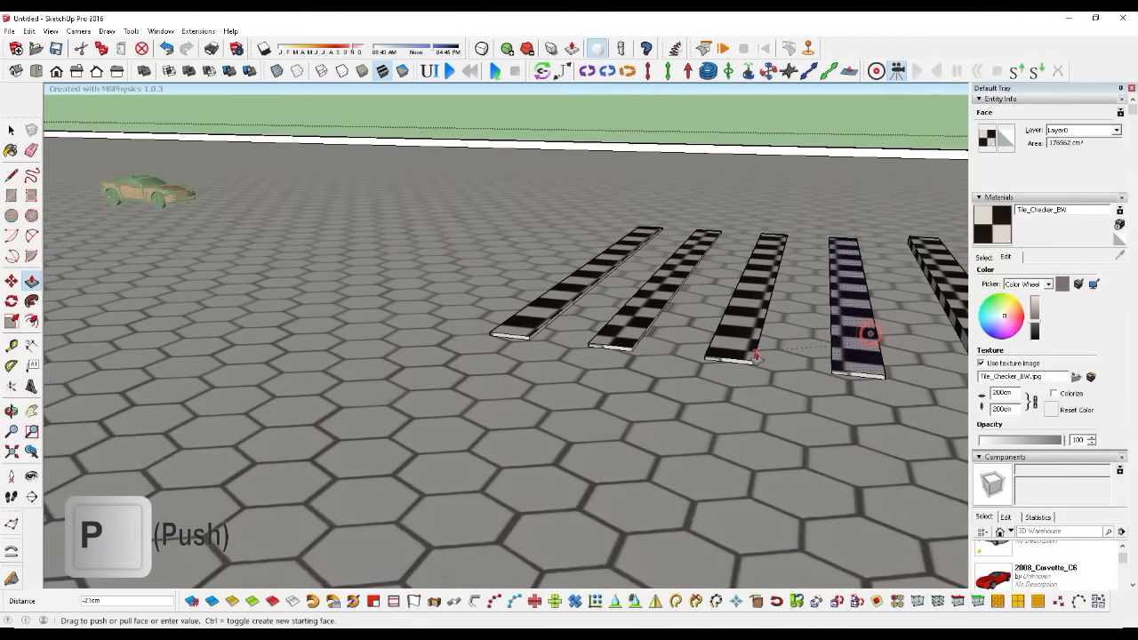
{"action": "left_click", "coordinate": [858, 331]}
{"action": "scroll", "coordinate": [821, 332], "scroll_direction": "down", "scroll_amount": 1}
{"action": "key", "text": "space"}
{"action": "key", "text": "p"}
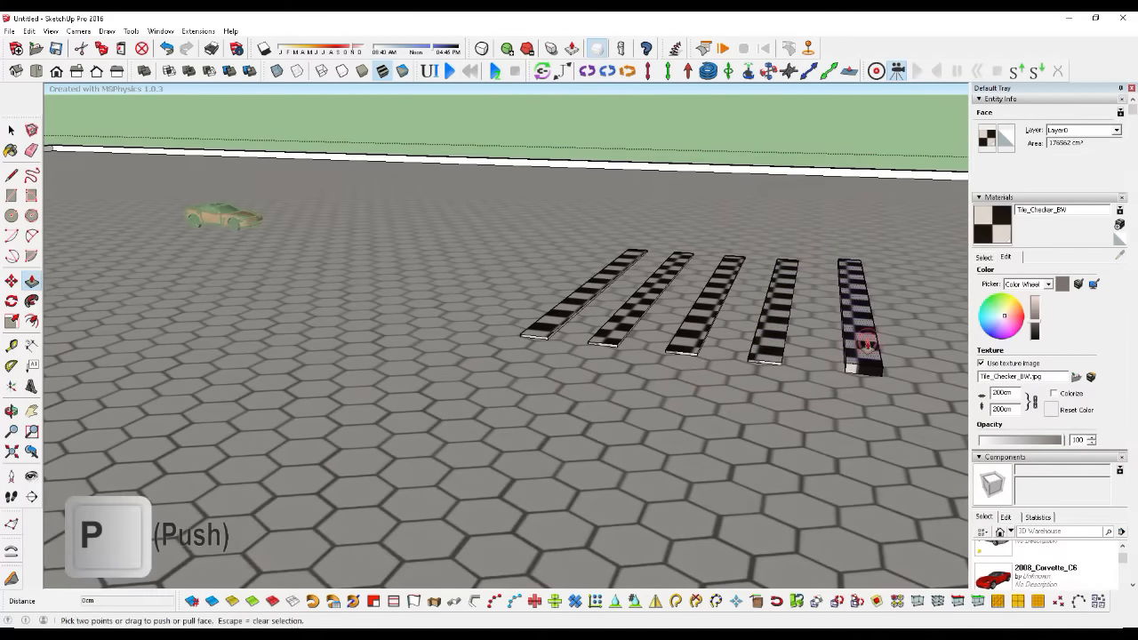
{"action": "left_click", "coordinate": [864, 342]}
{"action": "left_click", "coordinate": [782, 350]}
{"action": "key", "text": "space"}
{"action": "middle_click_drag", "start_coordinate": [783, 349], "coordinate": [374, 268]}
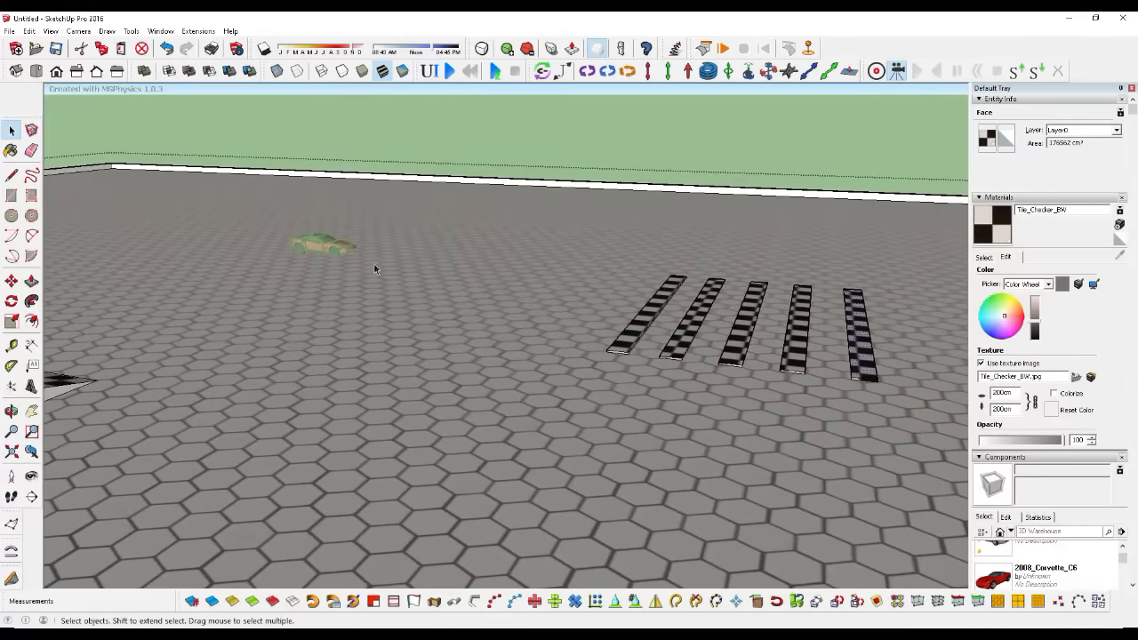
{"action": "left_click", "coordinate": [208, 185]}
Step: Open the Corvette's rear wheel group, select its motor joint, and set the motor's Accel to 10 in the MSPhysics joint properties
{"action": "scroll", "coordinate": [241, 135], "scroll_direction": "up", "scroll_amount": 10}
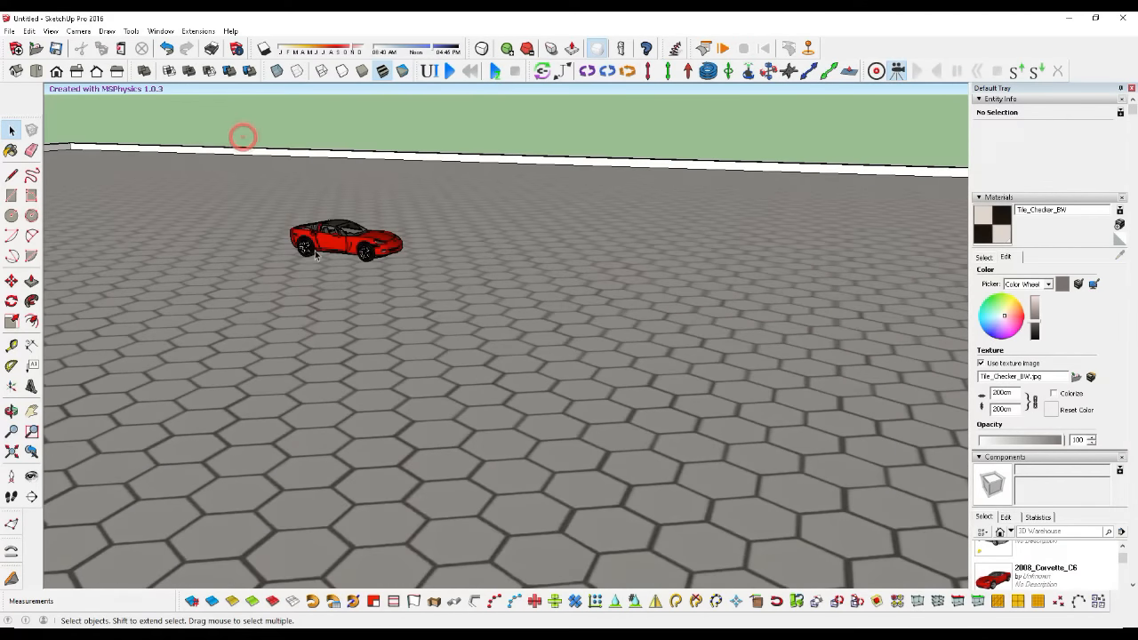
{"action": "scroll", "coordinate": [296, 259], "scroll_direction": "up", "scroll_amount": 2}
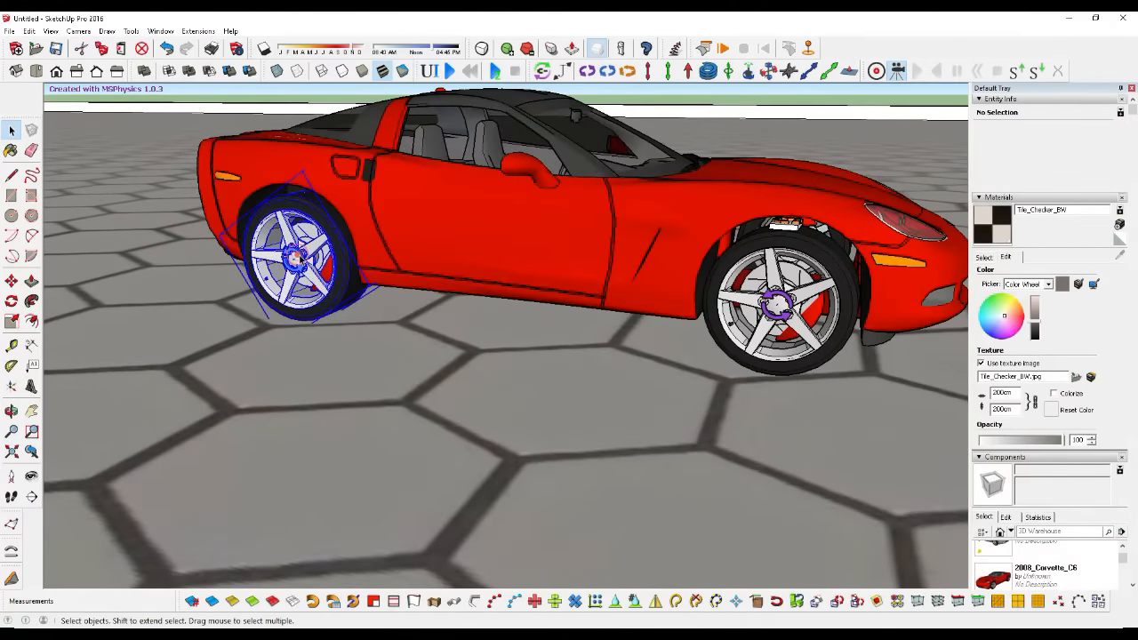
{"action": "double_click", "coordinate": [297, 258]}
{"action": "left_click", "coordinate": [293, 257]}
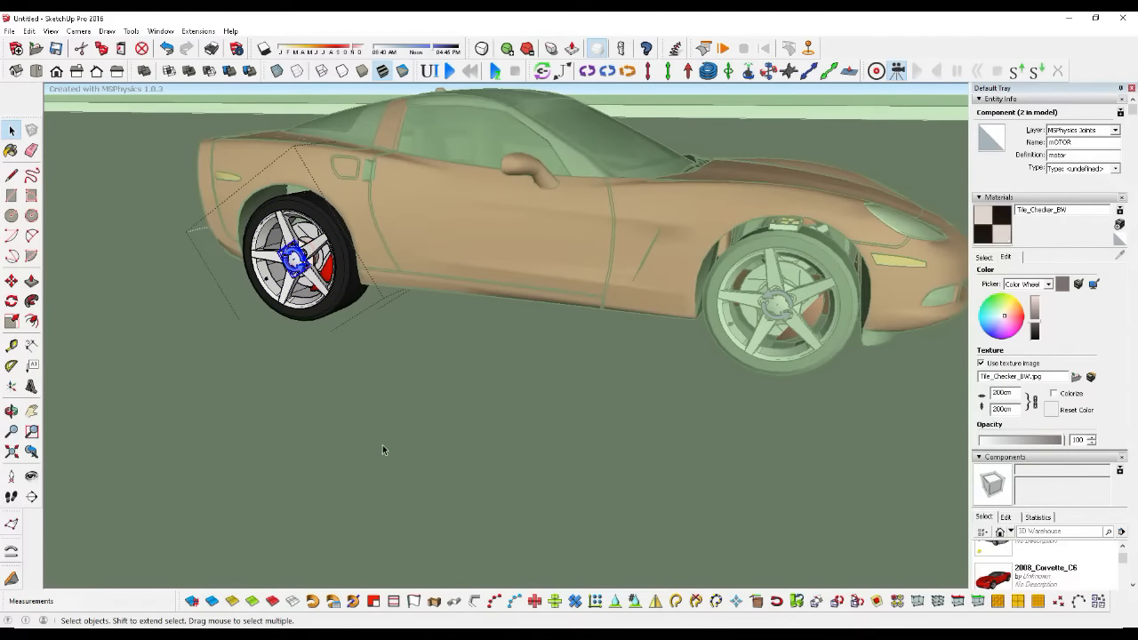
{"action": "left_click", "coordinate": [431, 72]}
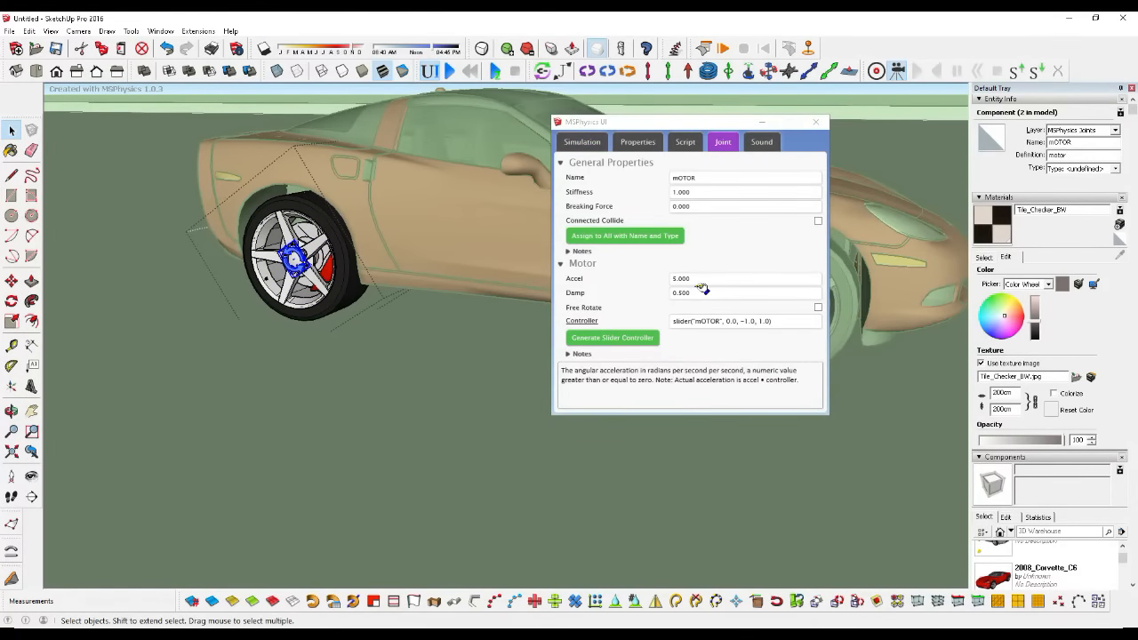
{"action": "left_click", "coordinate": [708, 279]}
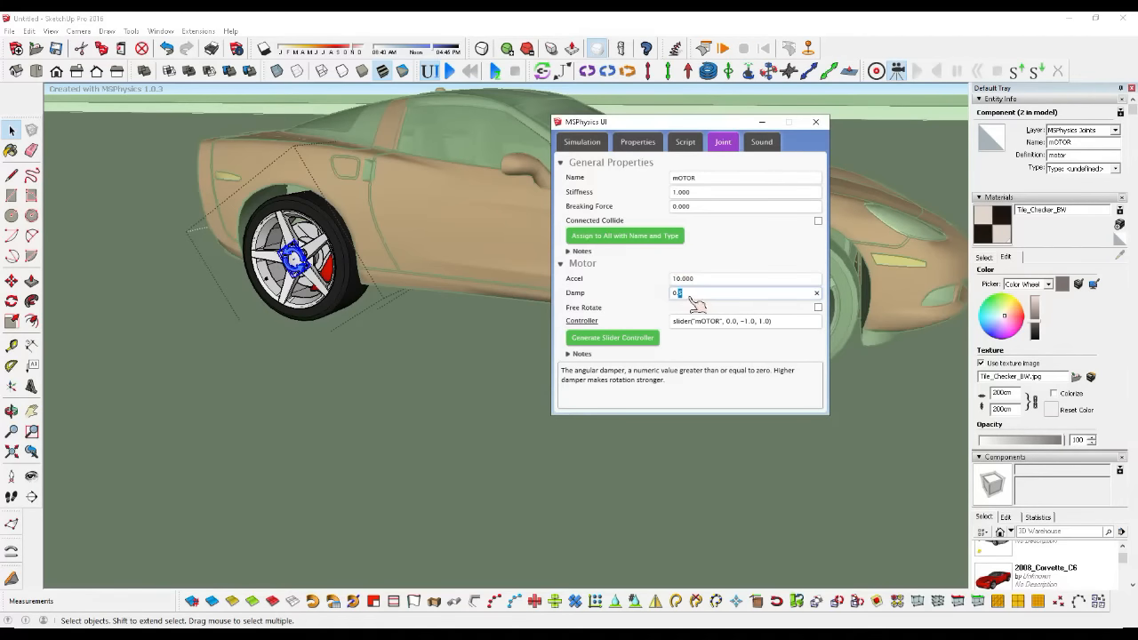
Step: Assign the motor's settings to all joints with the same name and type, controllers included, and leave the wheel group
{"action": "left_click", "coordinate": [639, 238]}
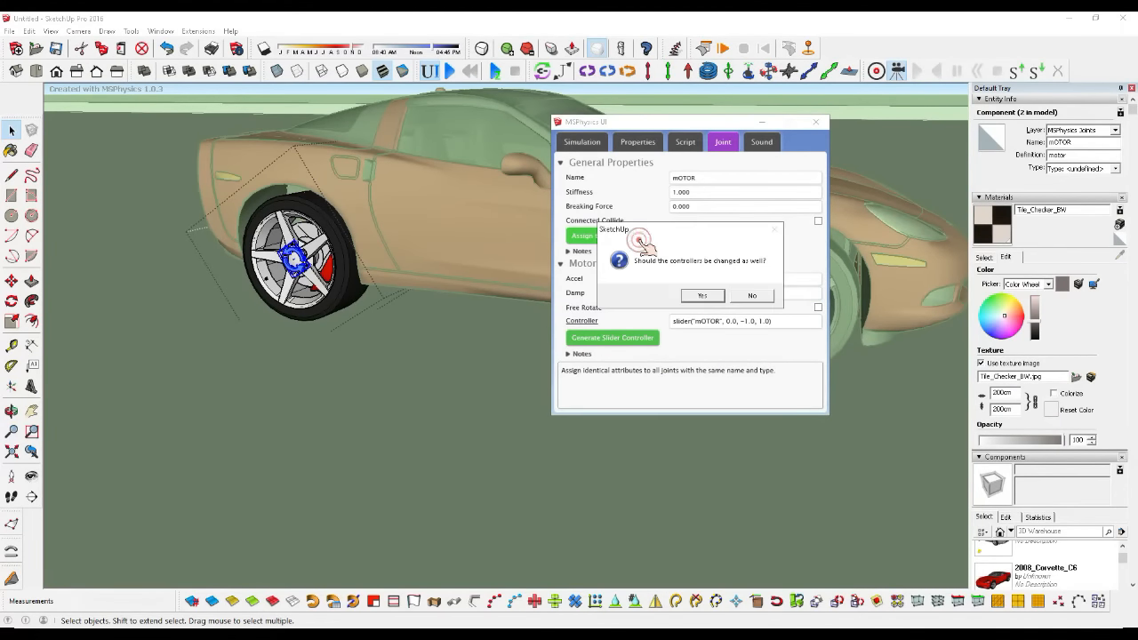
{"action": "left_click", "coordinate": [698, 297]}
{"action": "left_click", "coordinate": [818, 122]}
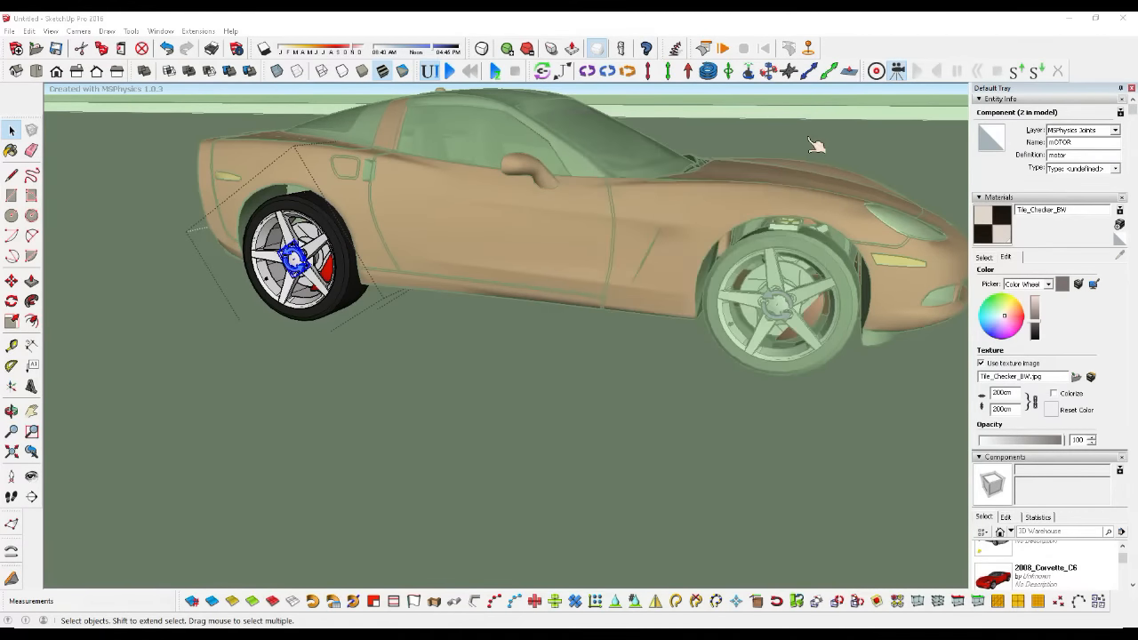
{"action": "scroll", "coordinate": [450, 403], "scroll_direction": "down", "scroll_amount": 5}
{"action": "double_click", "coordinate": [546, 128]}
{"action": "scroll", "coordinate": [272, 346], "scroll_direction": "down", "scroll_amount": 7}
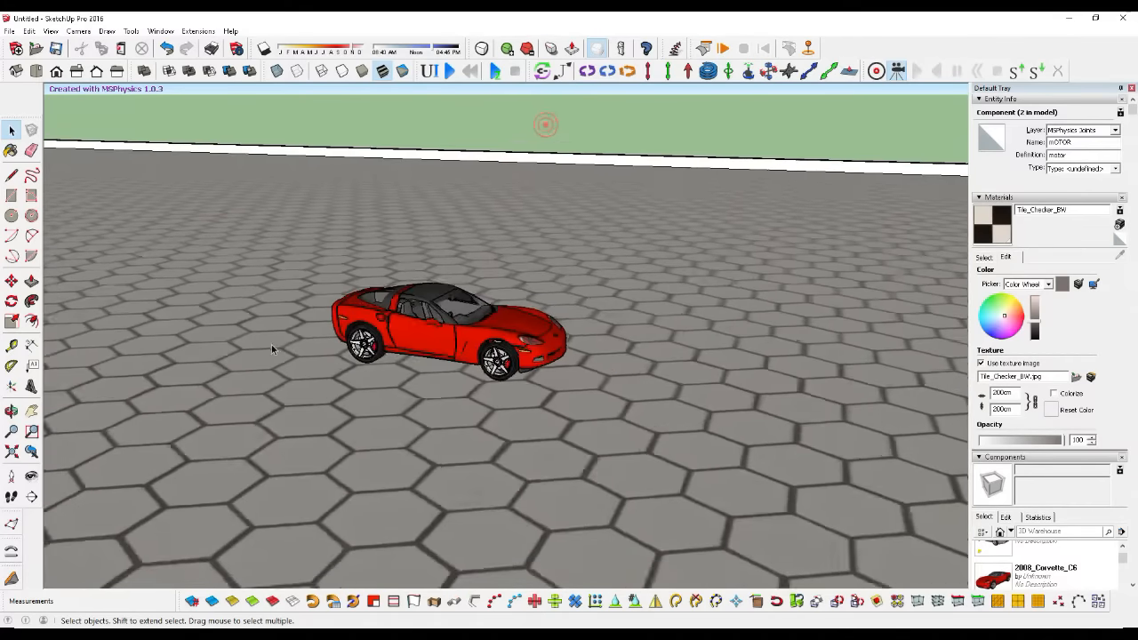
Step: Play the simulation in fullscreen and drive the Corvette around the tiled ground near the checkered strips, steering it with the servo slider
{"action": "scroll", "coordinate": [302, 328], "scroll_direction": "down", "scroll_amount": 2}
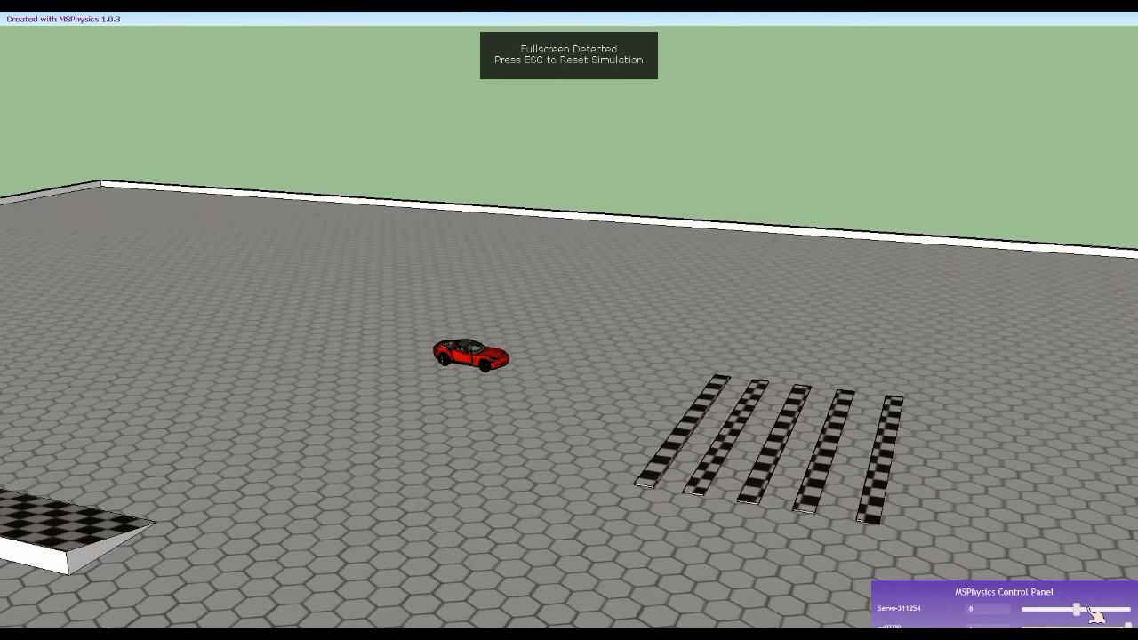
{"action": "left_click_drag", "start_coordinate": [1094, 612], "coordinate": [1078, 612]}
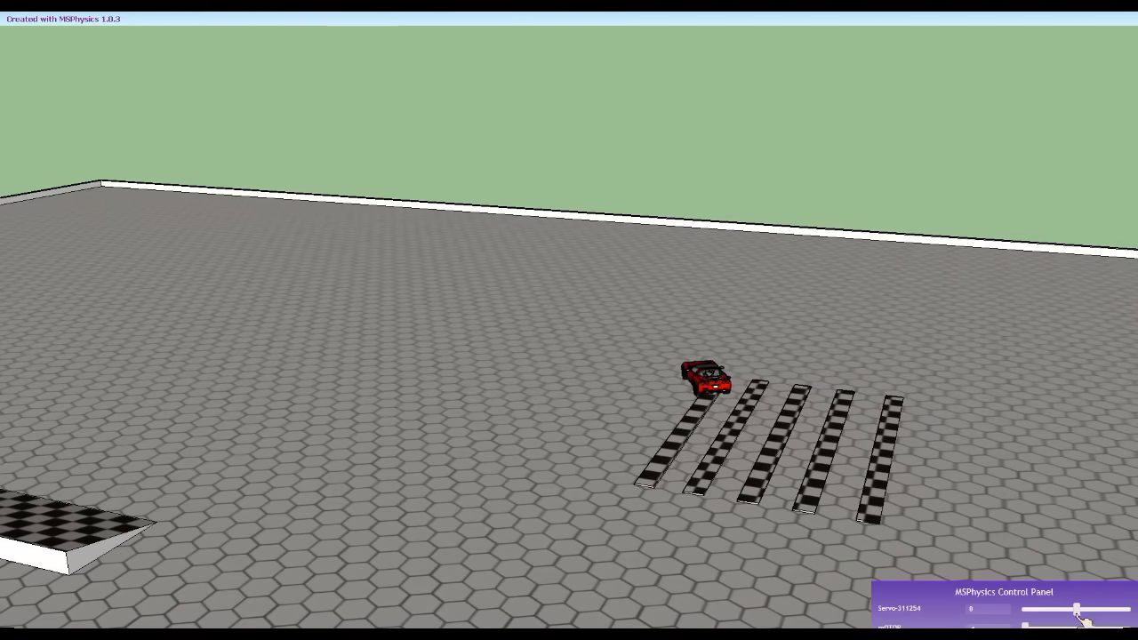
{"action": "left_click_drag", "start_coordinate": [1070, 610], "coordinate": [1027, 625]}
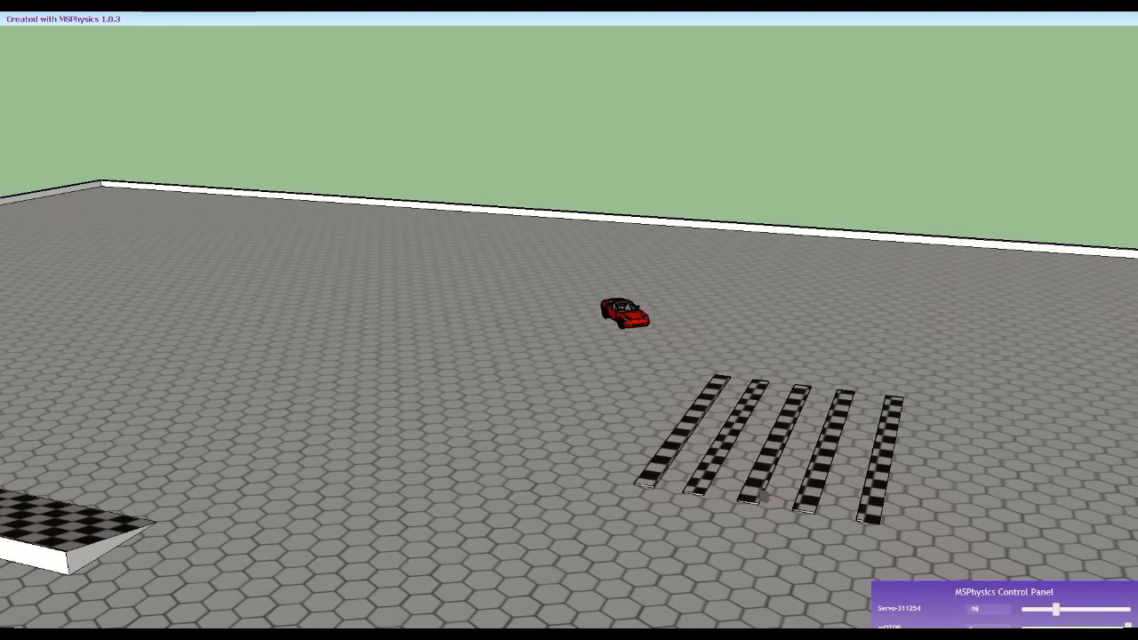
{"action": "scroll", "coordinate": [378, 389], "scroll_direction": "down", "scroll_amount": 4}
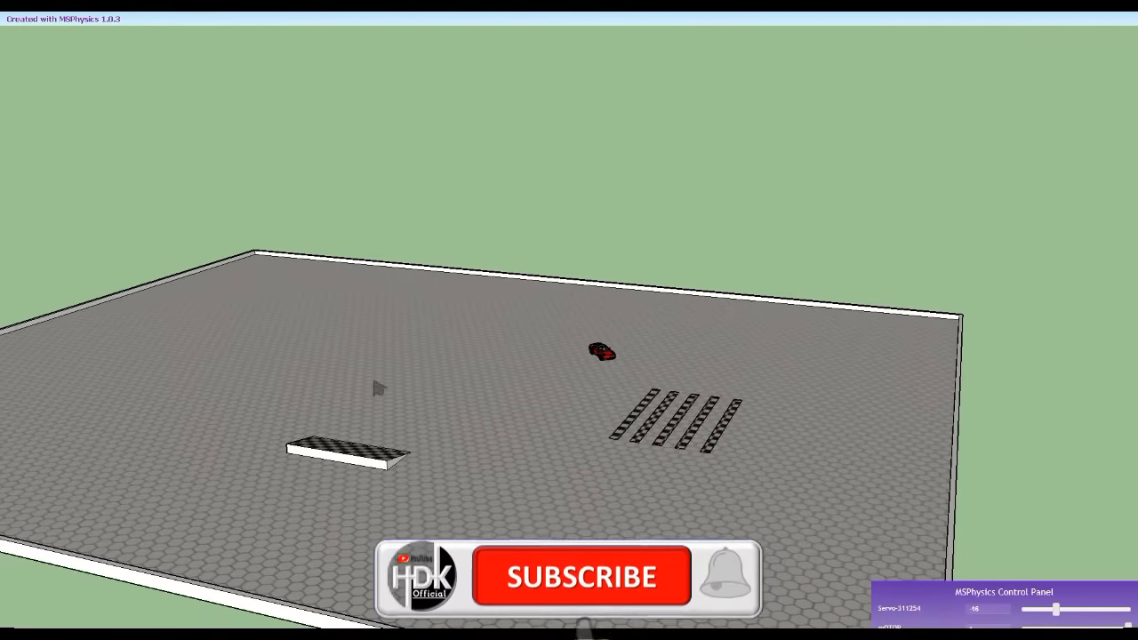
{"action": "scroll", "coordinate": [318, 482], "scroll_direction": "up", "scroll_amount": 1}
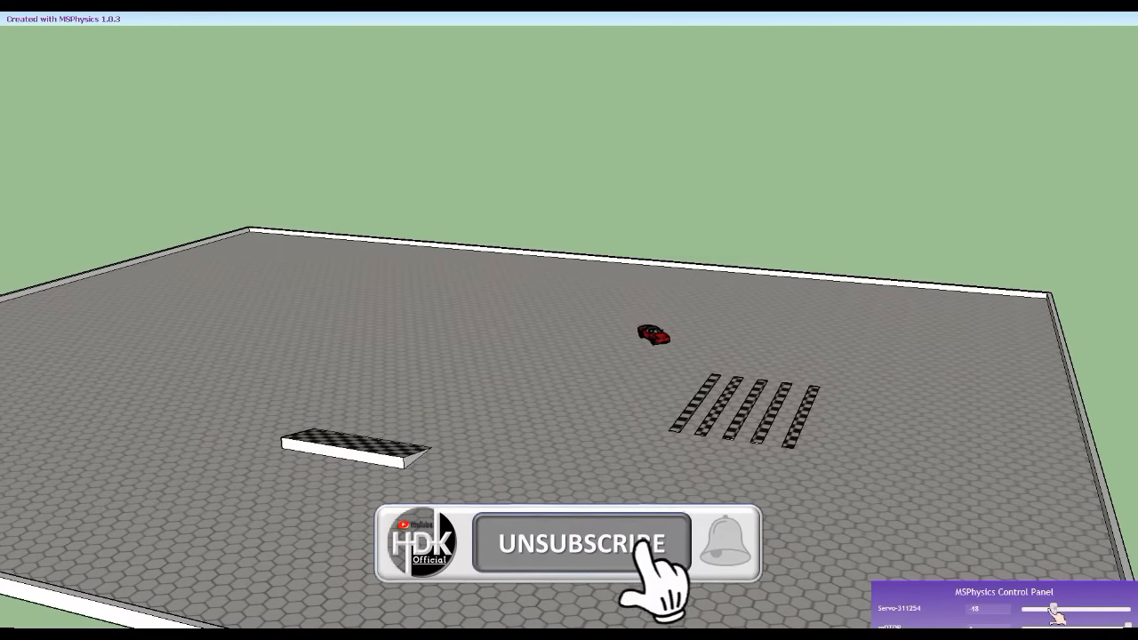
{"action": "left_click_drag", "start_coordinate": [1052, 609], "coordinate": [1122, 622]}
{"action": "left_click_drag", "start_coordinate": [1055, 614], "coordinate": [1057, 613]}
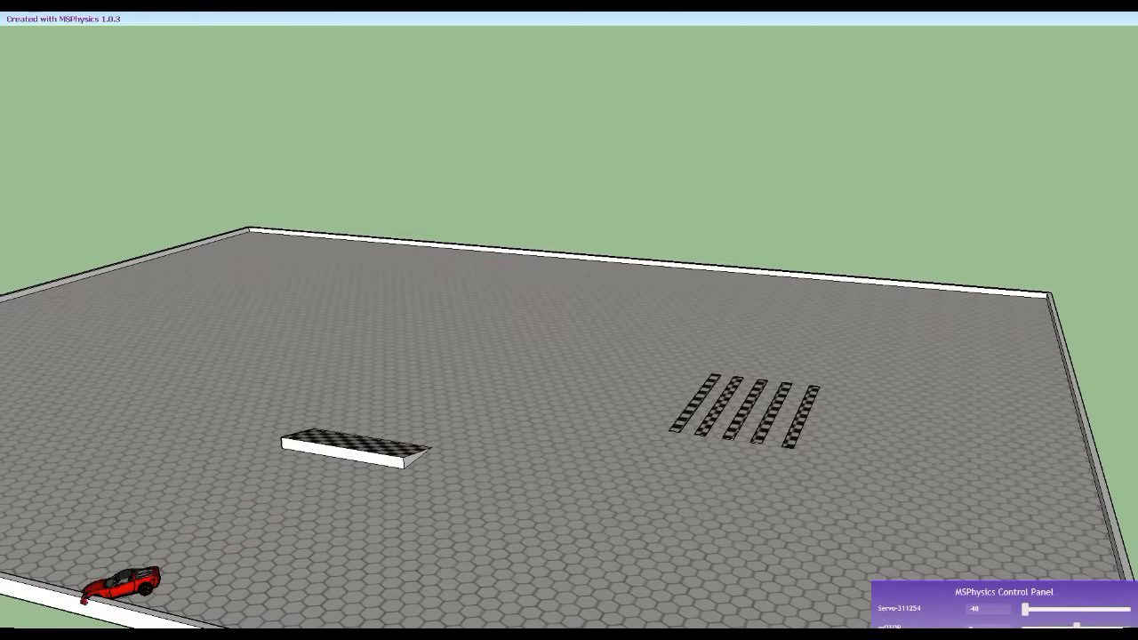
Step: Steer the Corvette back from the ground's edge near the ramp with the servo slider and reset the simulation
{"action": "scroll", "coordinate": [112, 587], "scroll_direction": "up", "scroll_amount": 5}
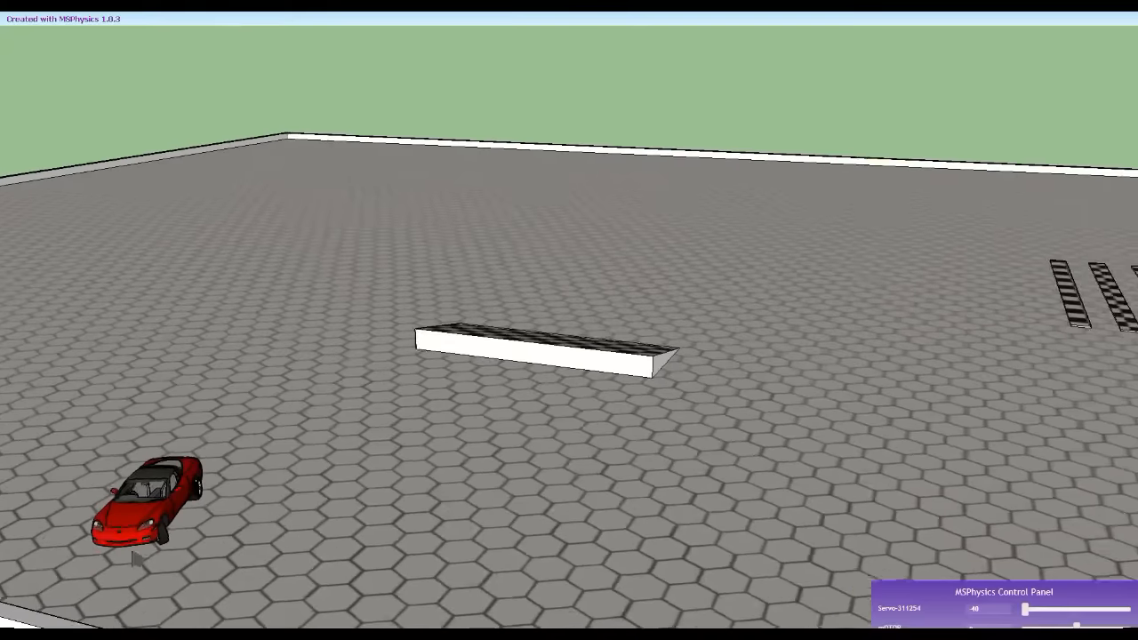
{"action": "scroll", "coordinate": [175, 523], "scroll_direction": "down", "scroll_amount": 2}
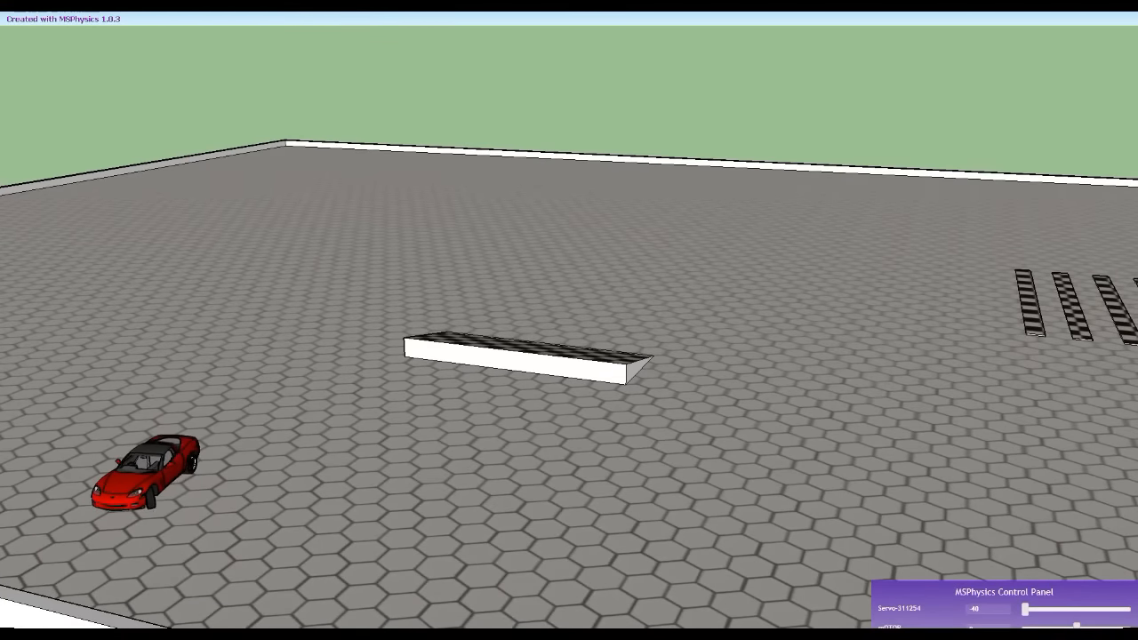
{"action": "left_click_drag", "start_coordinate": [1026, 610], "coordinate": [1047, 613]}
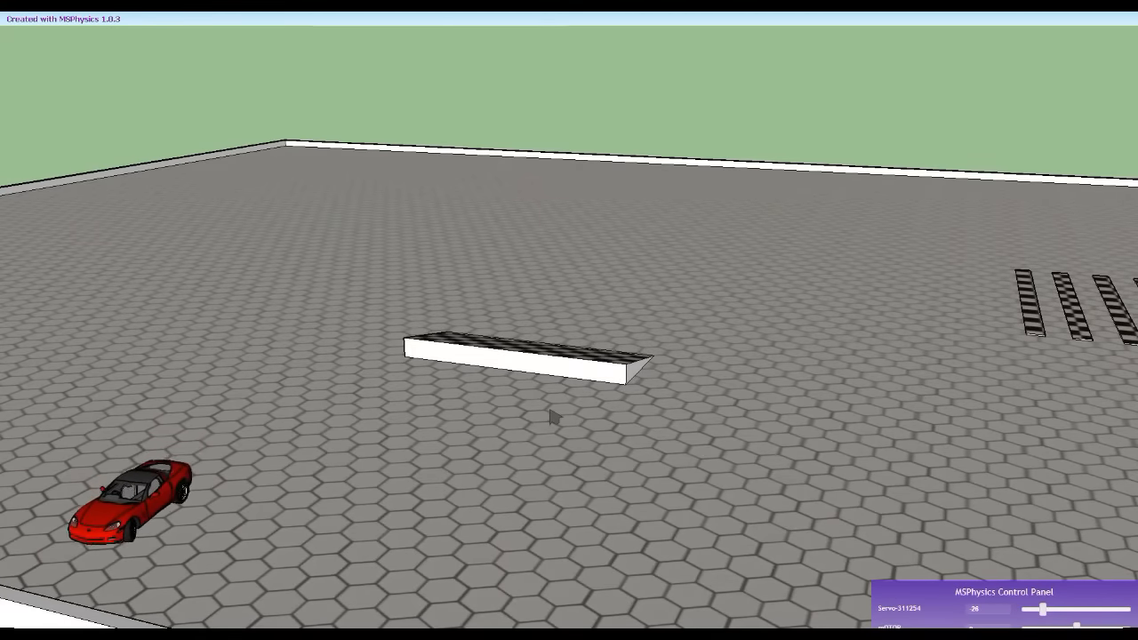
{"action": "key", "text": "Escape"}
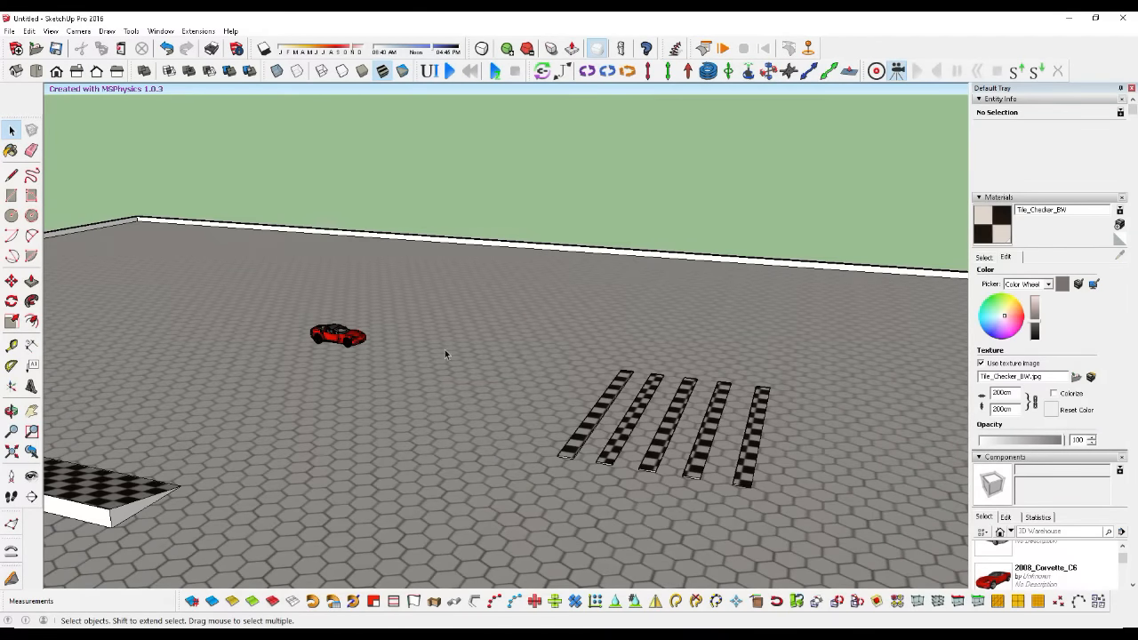
Step: Open the Corvette's front wheel group, check its hinge joint in the MSPhysics joint properties, and leave the group
{"action": "scroll", "coordinate": [325, 351], "scroll_direction": "up", "scroll_amount": 2}
{"action": "scroll", "coordinate": [745, 422], "scroll_direction": "down", "scroll_amount": 2}
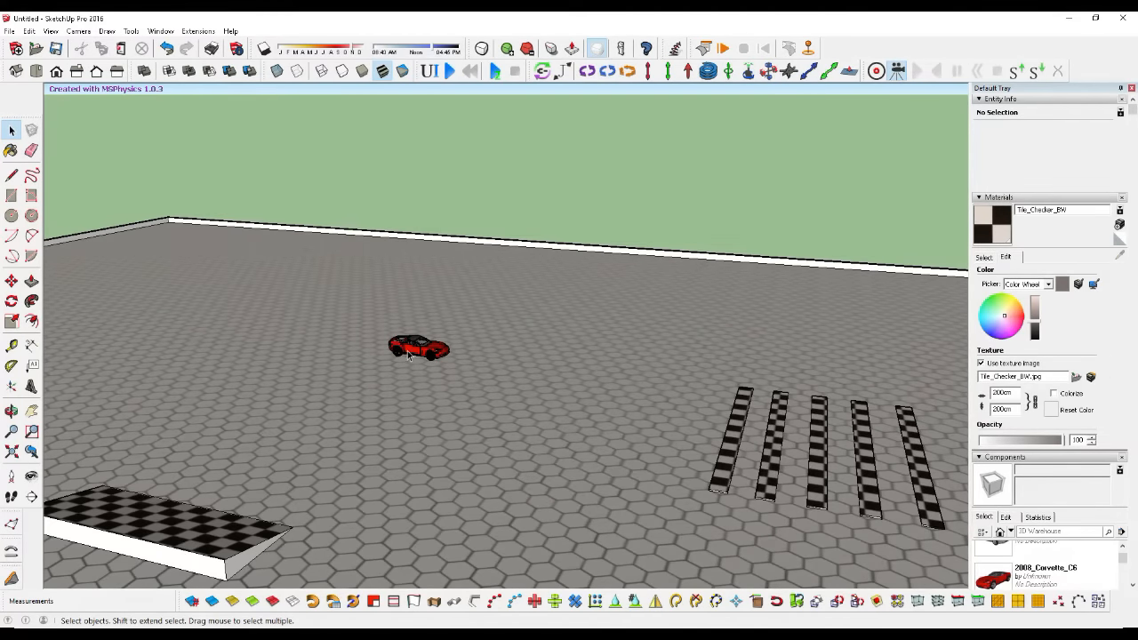
{"action": "scroll", "coordinate": [409, 354], "scroll_direction": "up", "scroll_amount": 5}
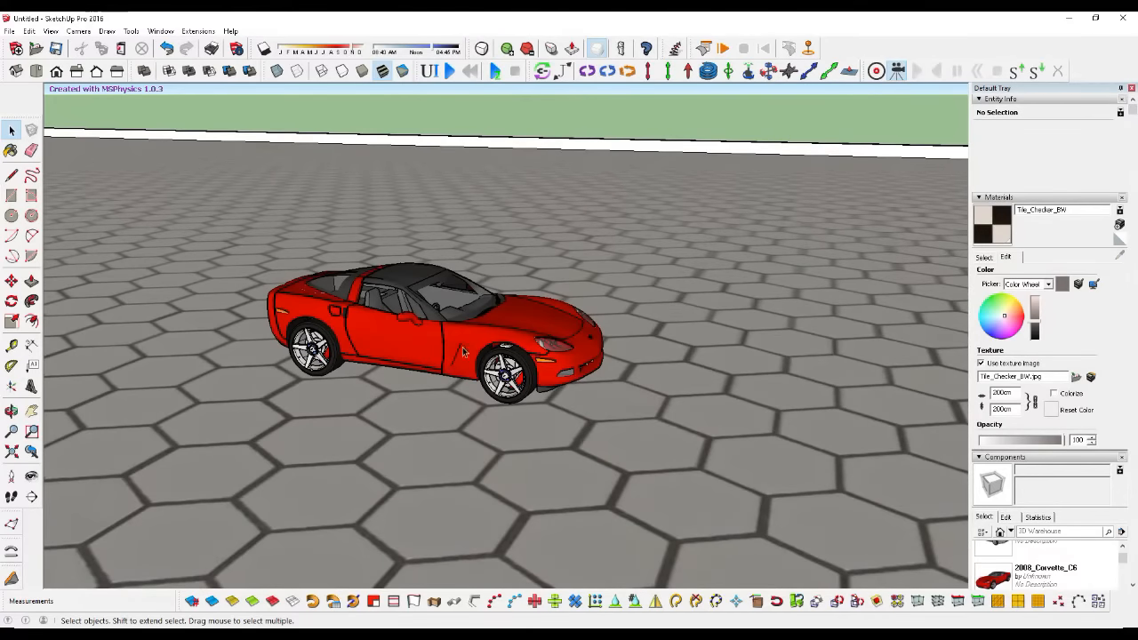
{"action": "scroll", "coordinate": [511, 353], "scroll_direction": "up", "scroll_amount": 2}
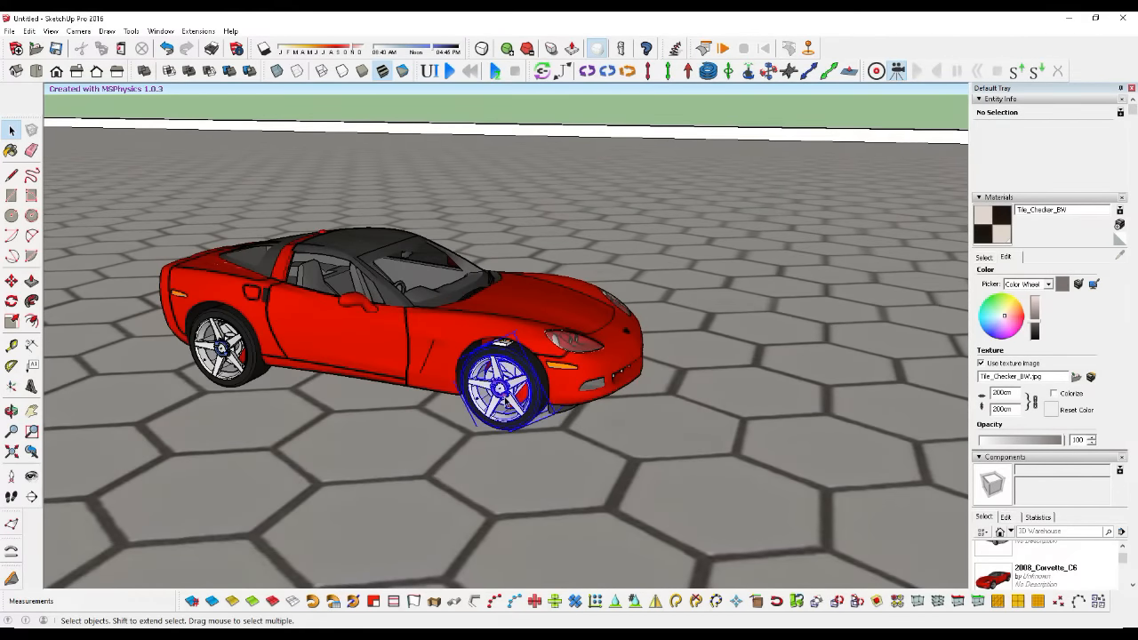
{"action": "double_click", "coordinate": [505, 401]}
{"action": "left_click", "coordinate": [504, 392]}
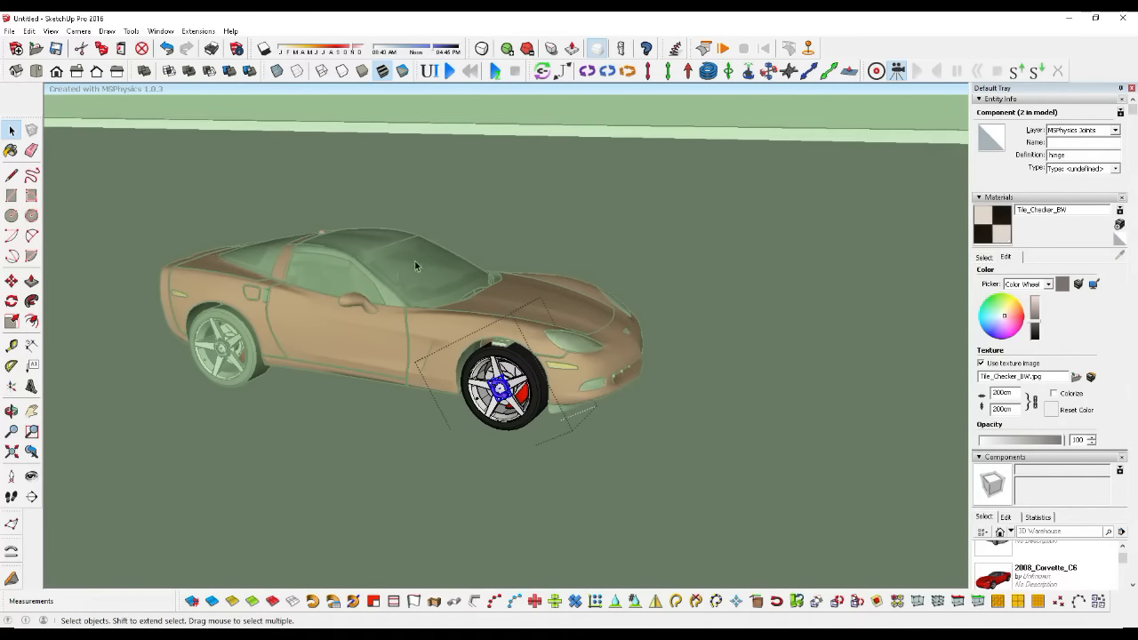
{"action": "left_click", "coordinate": [441, 75]}
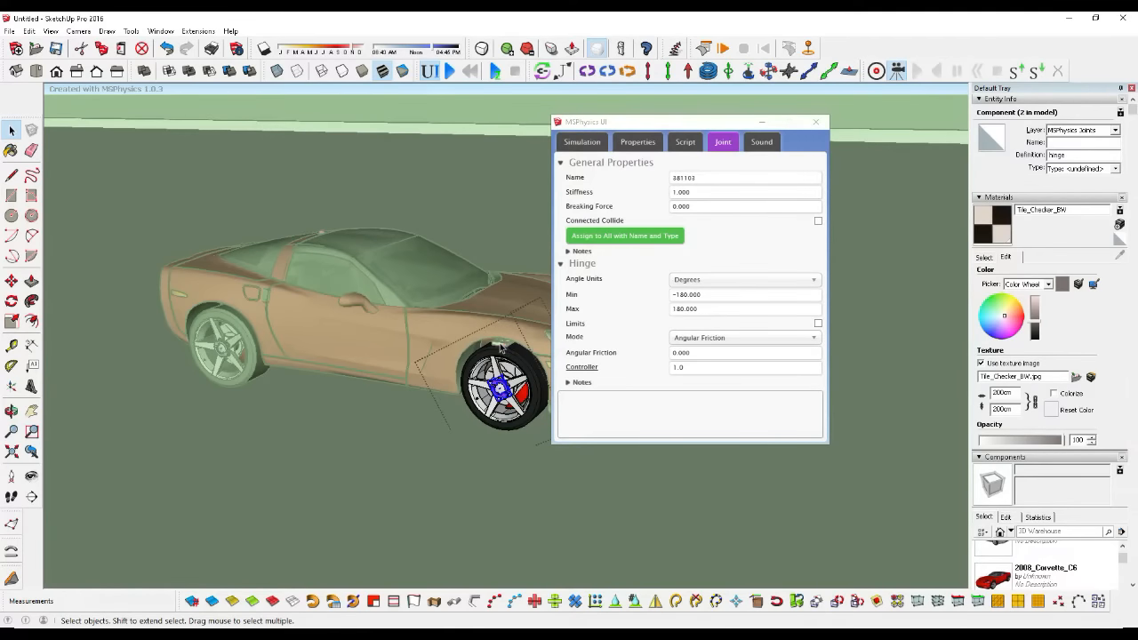
{"action": "left_click", "coordinate": [501, 347]}
{"action": "scroll", "coordinate": [504, 347], "scroll_direction": "up", "scroll_amount": 5}
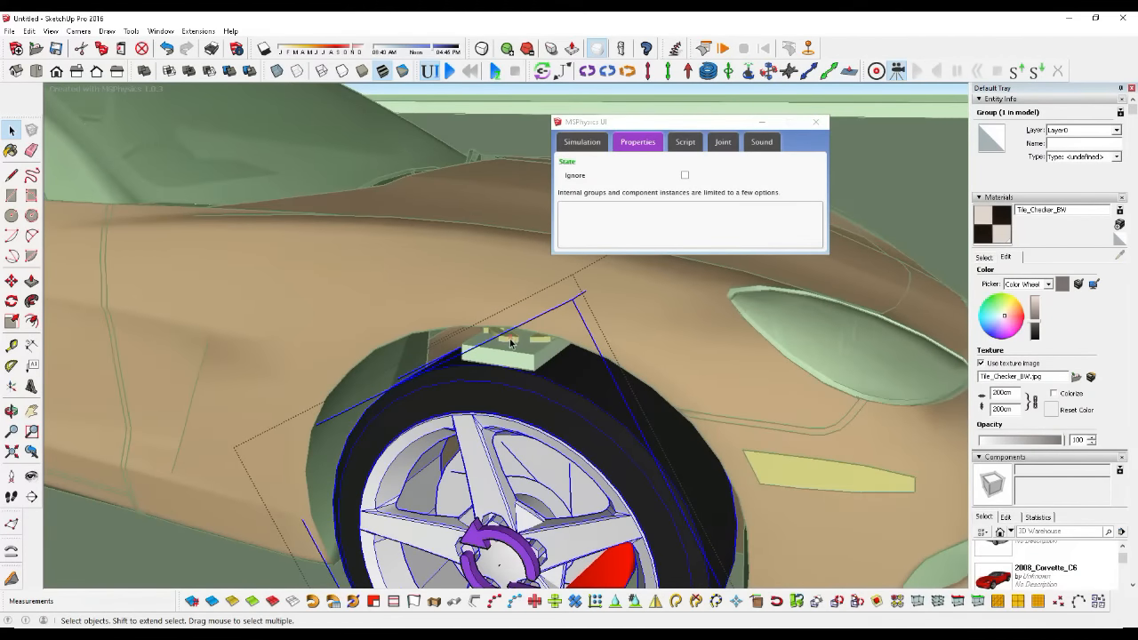
{"action": "left_click", "coordinate": [503, 90]}
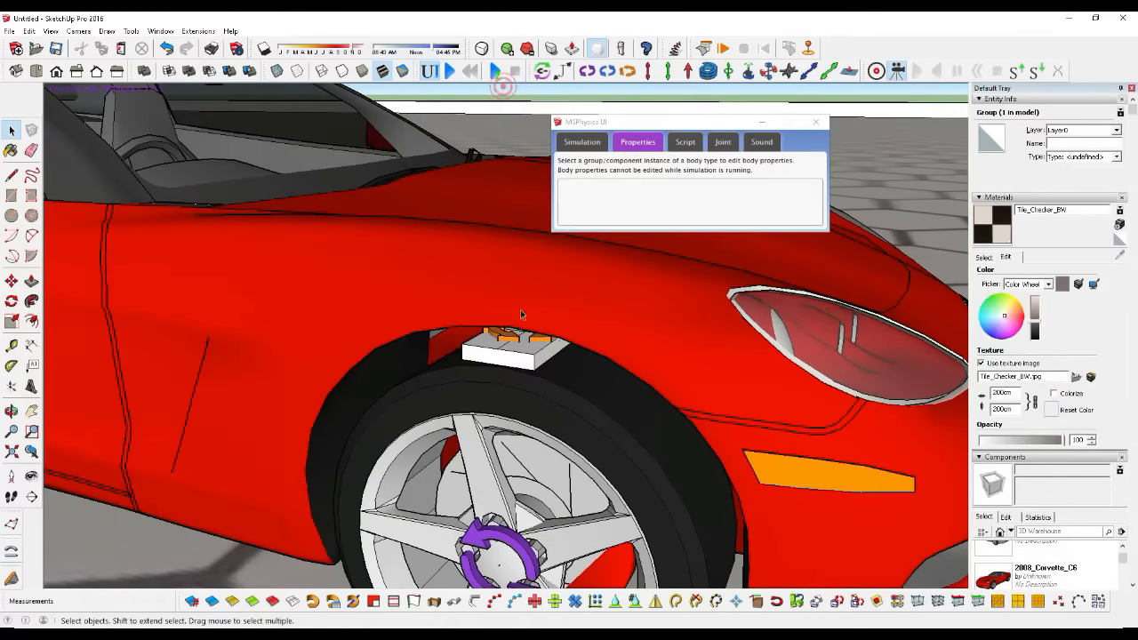
Step: Open the small box group above the front wheel, select its servo joint, and set Min to -30, Max to 30 and Power to 2
{"action": "left_click", "coordinate": [509, 340]}
{"action": "double_click", "coordinate": [508, 340]}
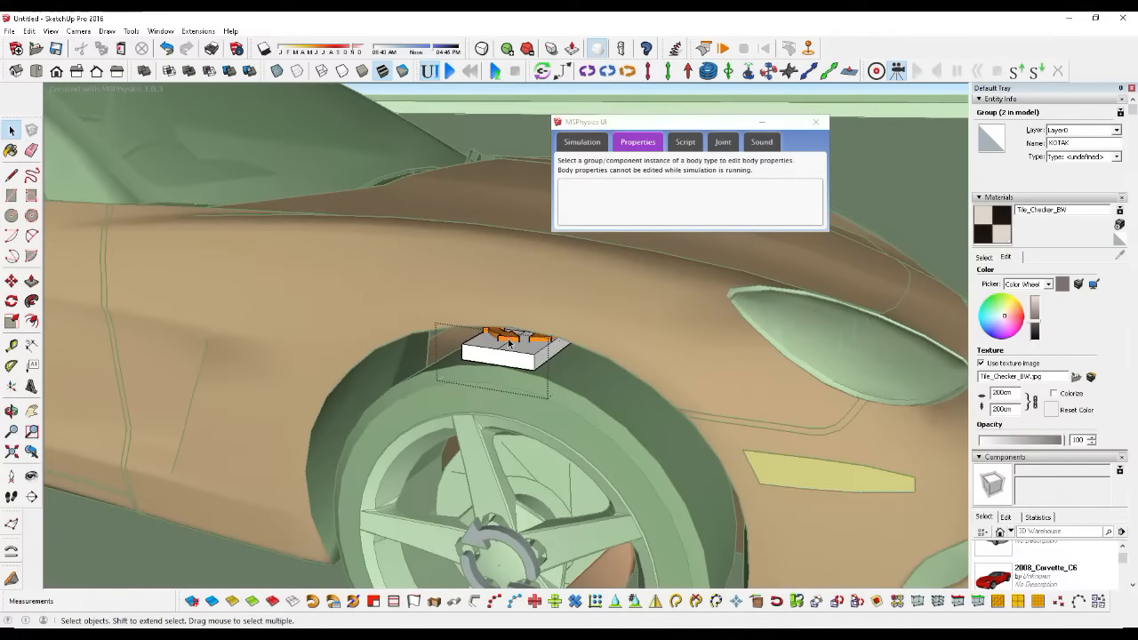
{"action": "left_click", "coordinate": [509, 338]}
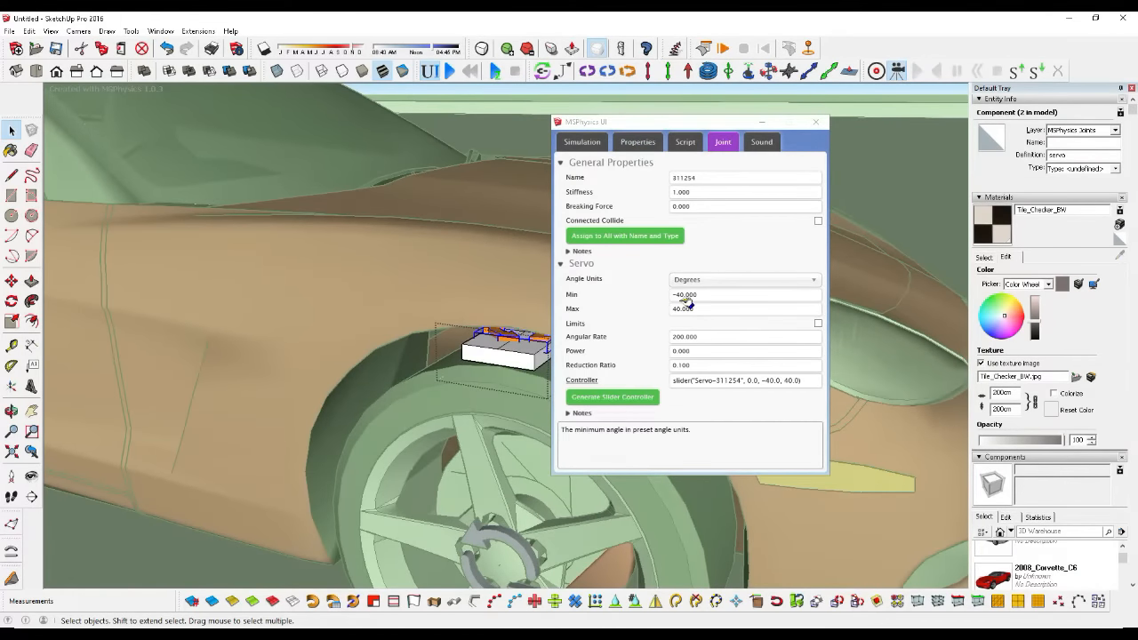
{"action": "left_click", "coordinate": [681, 296]}
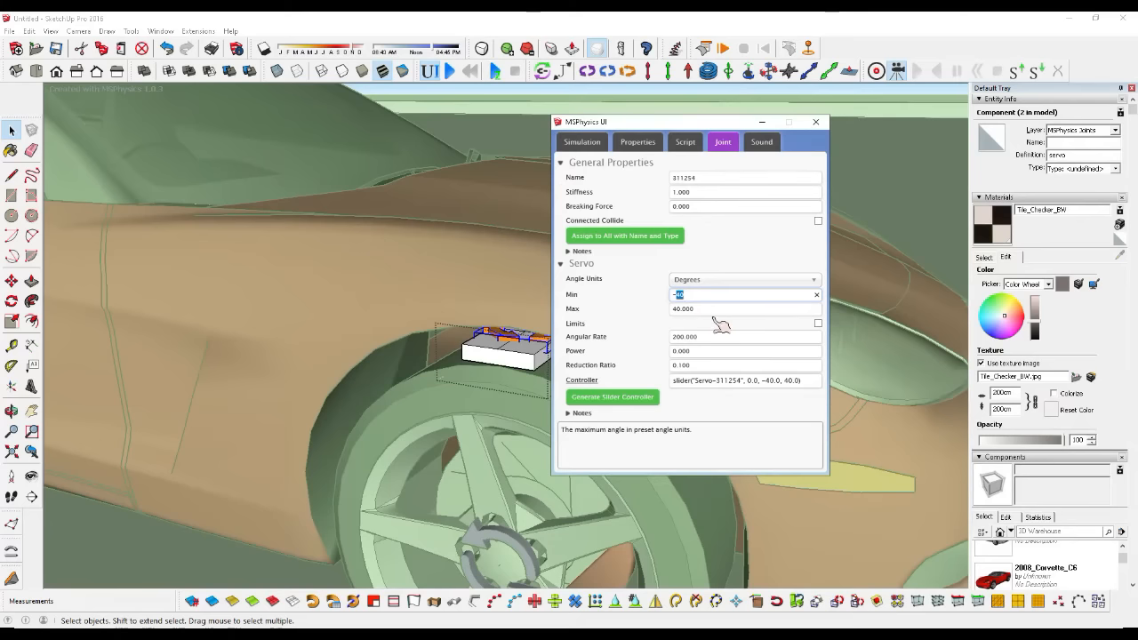
{"action": "type", "text": "-30"}
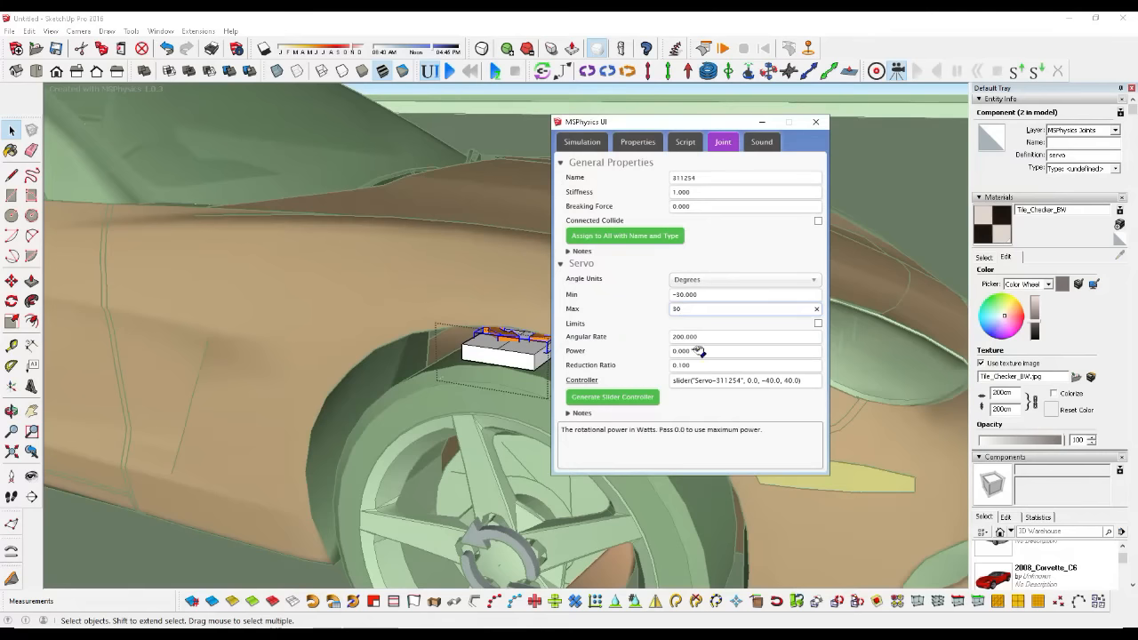
{"action": "left_click", "coordinate": [692, 351]}
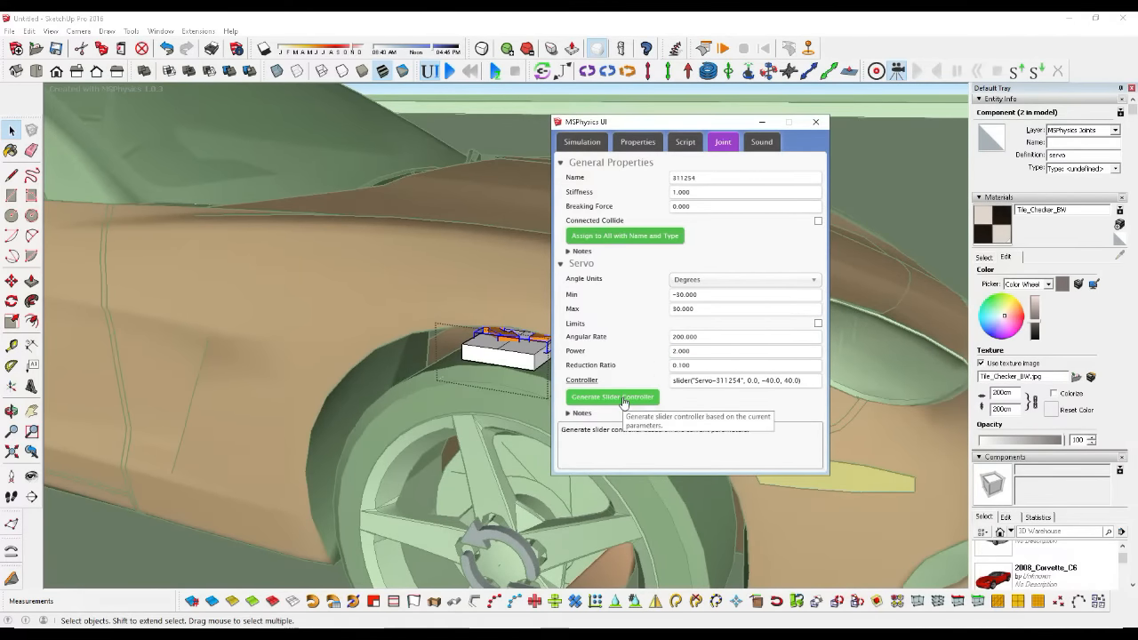
Step: Assign the servo's settings to all joints with the same name and type, controllers included, close the MSPhysics properties, and leave the box group
{"action": "left_click", "coordinate": [645, 236]}
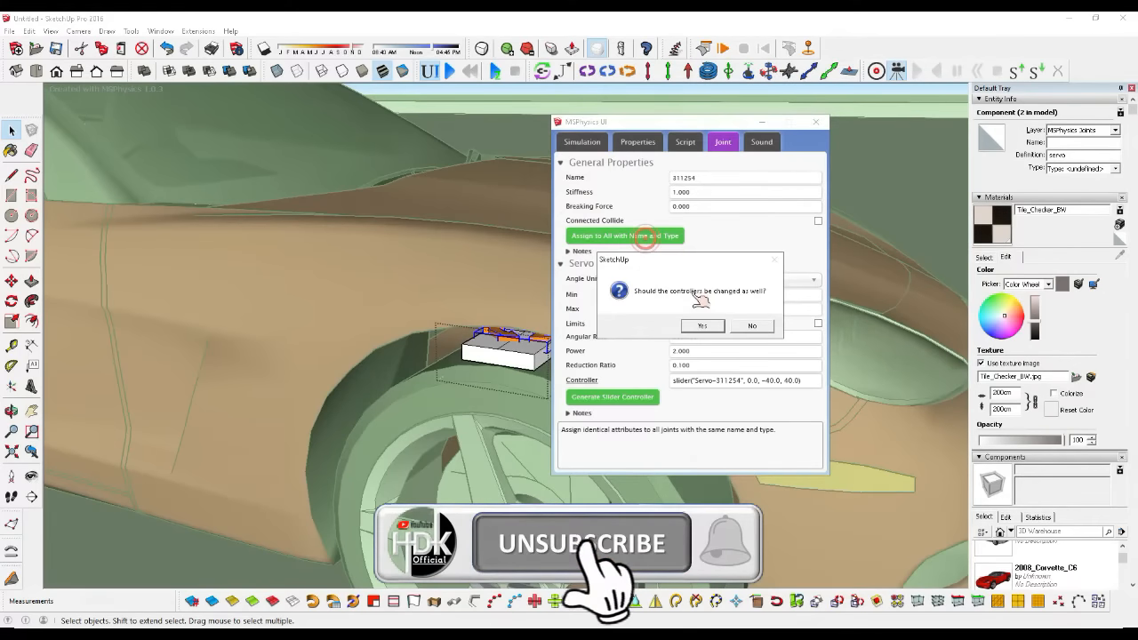
{"action": "left_click", "coordinate": [696, 323]}
{"action": "left_click", "coordinate": [816, 122]}
{"action": "scroll", "coordinate": [638, 397], "scroll_direction": "down", "scroll_amount": 3}
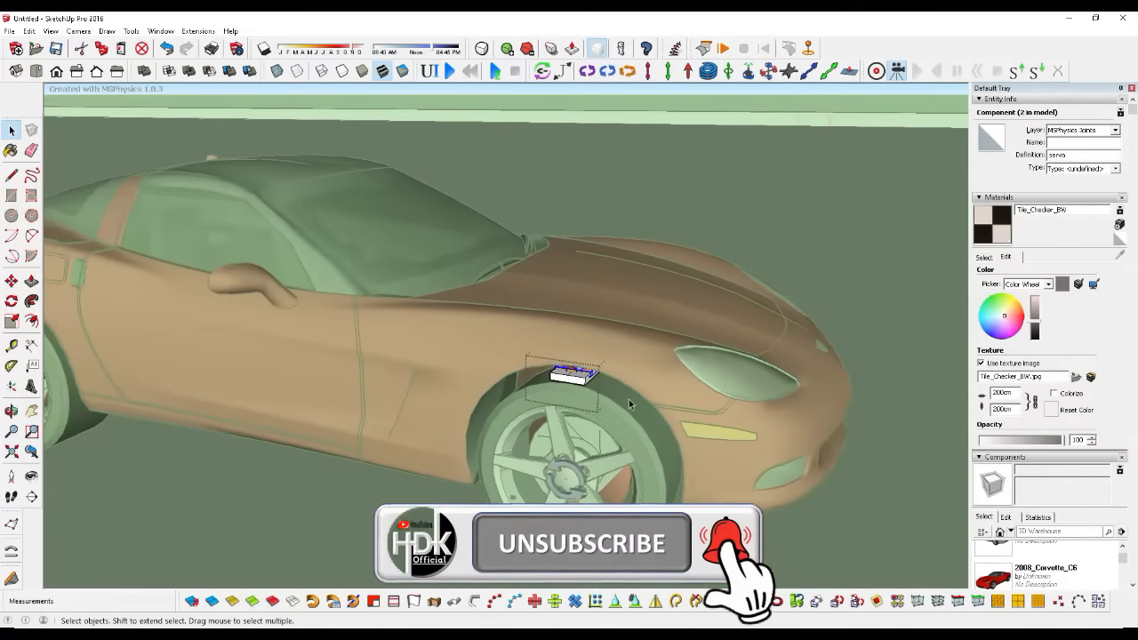
{"action": "scroll", "coordinate": [630, 404], "scroll_direction": "down", "scroll_amount": 8}
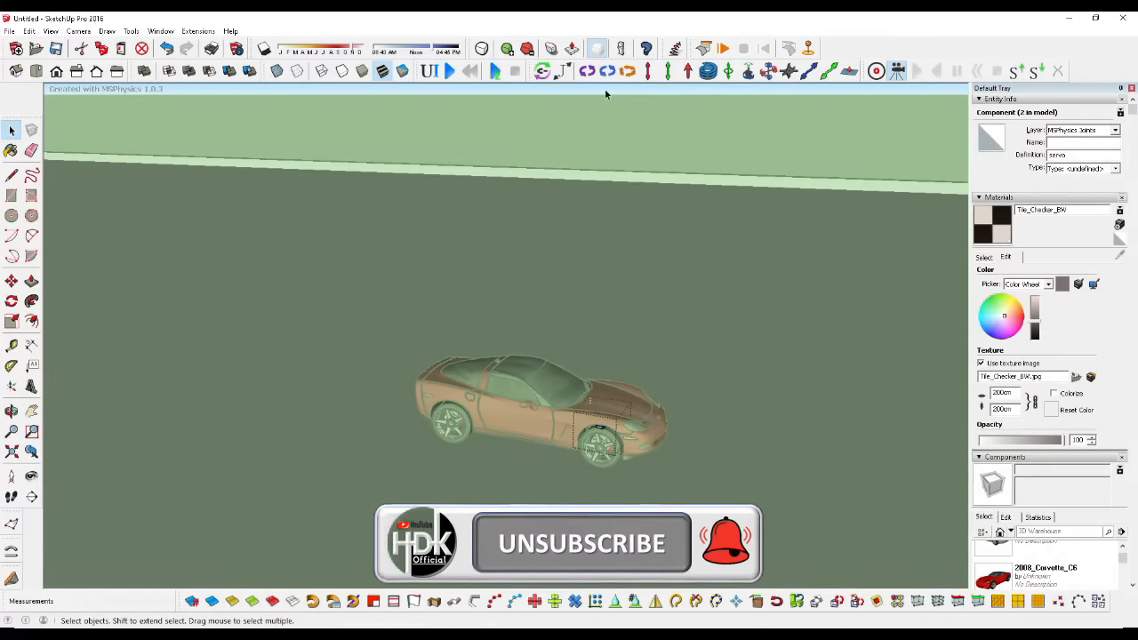
{"action": "left_click", "coordinate": [605, 94]}
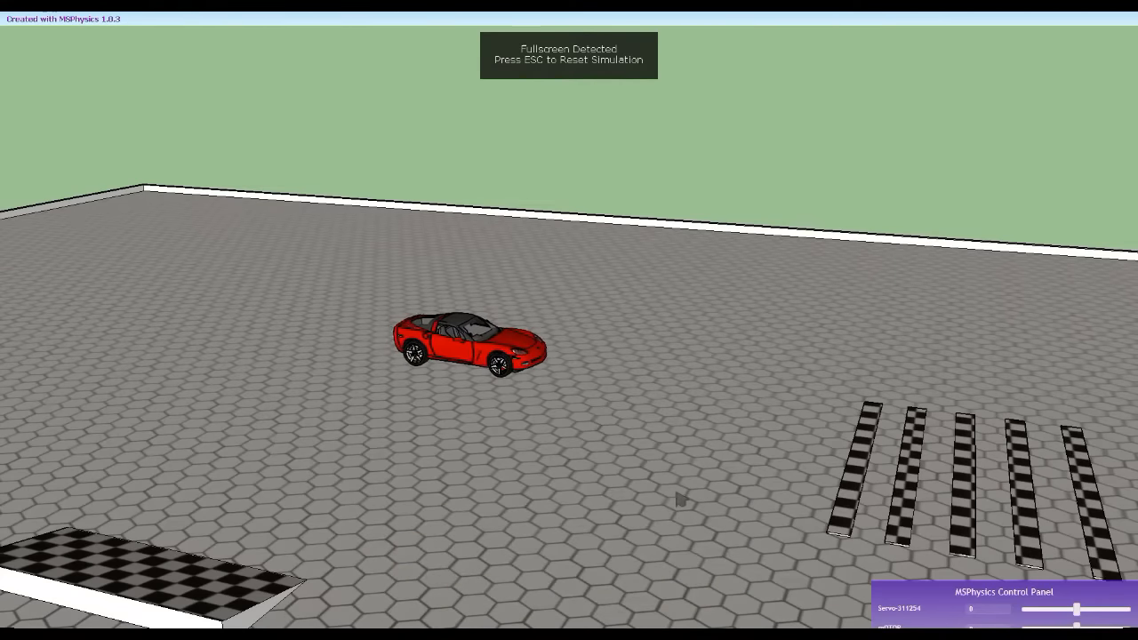
Step: Test-drive the Corvette in fullscreen with the new servo settings, steer it both ways around the checkered strips, and reset the simulation
{"action": "scroll", "coordinate": [681, 501], "scroll_direction": "down", "scroll_amount": 1}
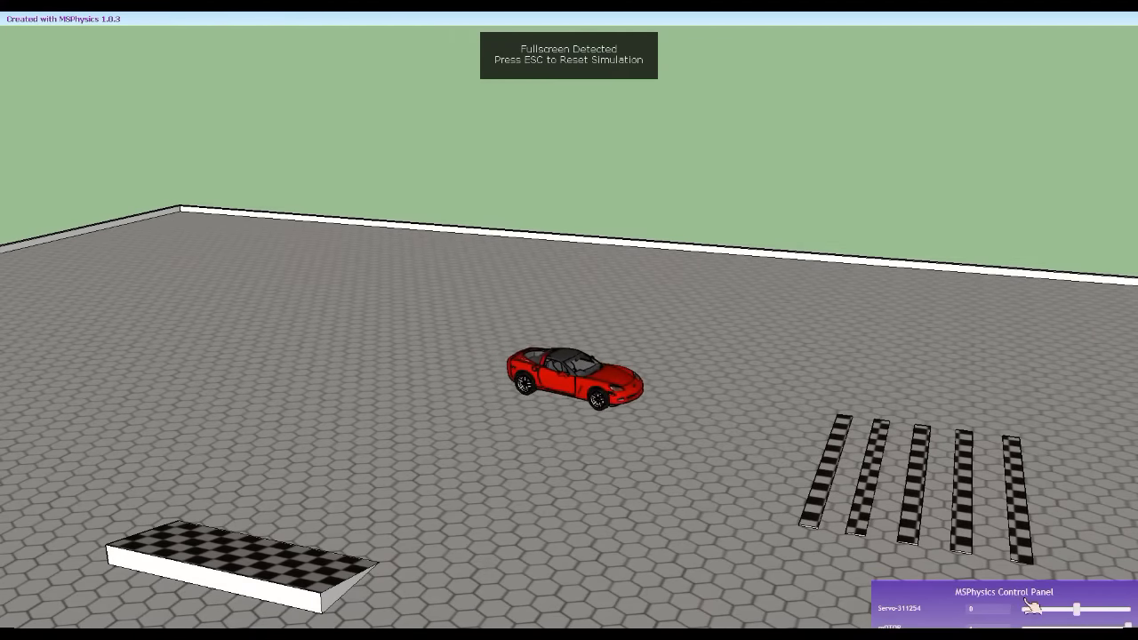
{"action": "scroll", "coordinate": [394, 373], "scroll_direction": "down", "scroll_amount": 2}
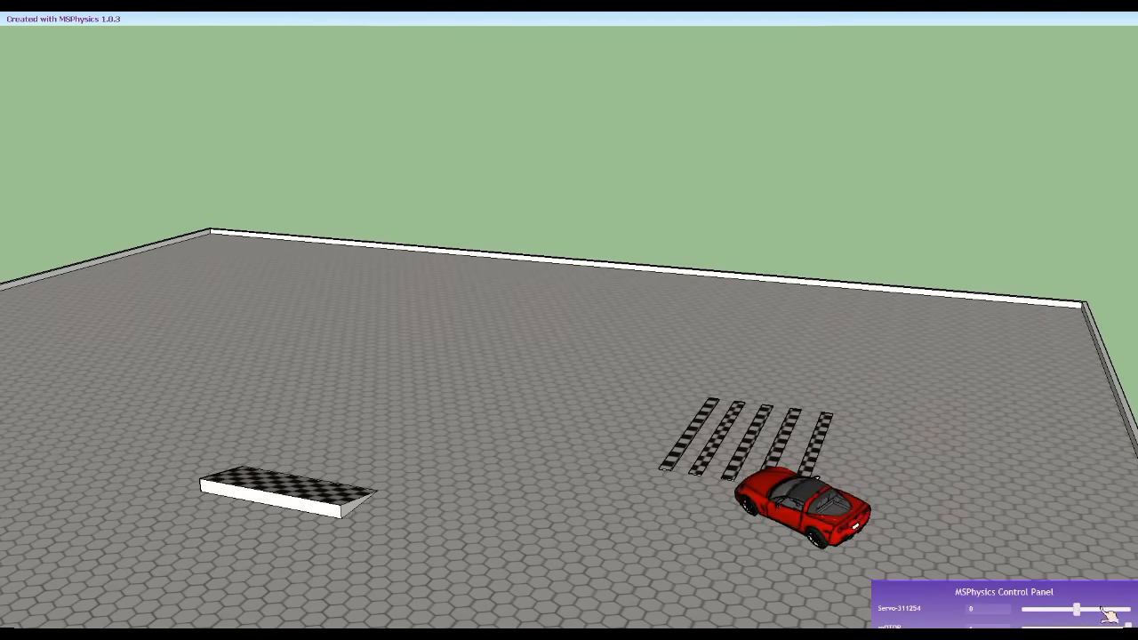
{"action": "left_click_drag", "start_coordinate": [1076, 610], "coordinate": [1047, 610]}
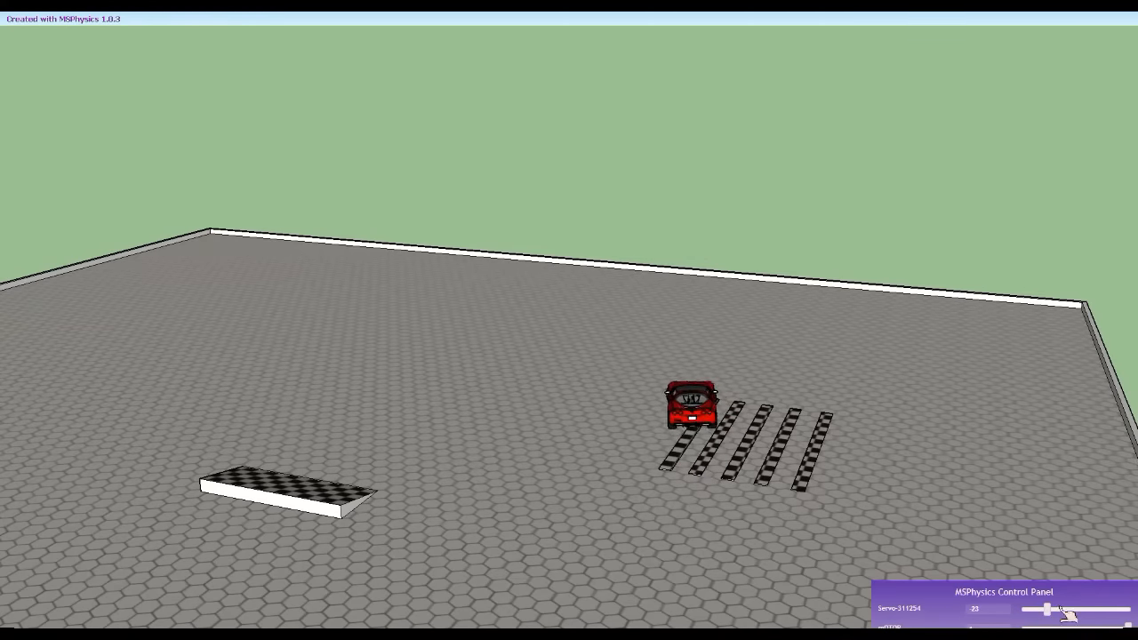
{"action": "left_click_drag", "start_coordinate": [1036, 611], "coordinate": [1118, 612]}
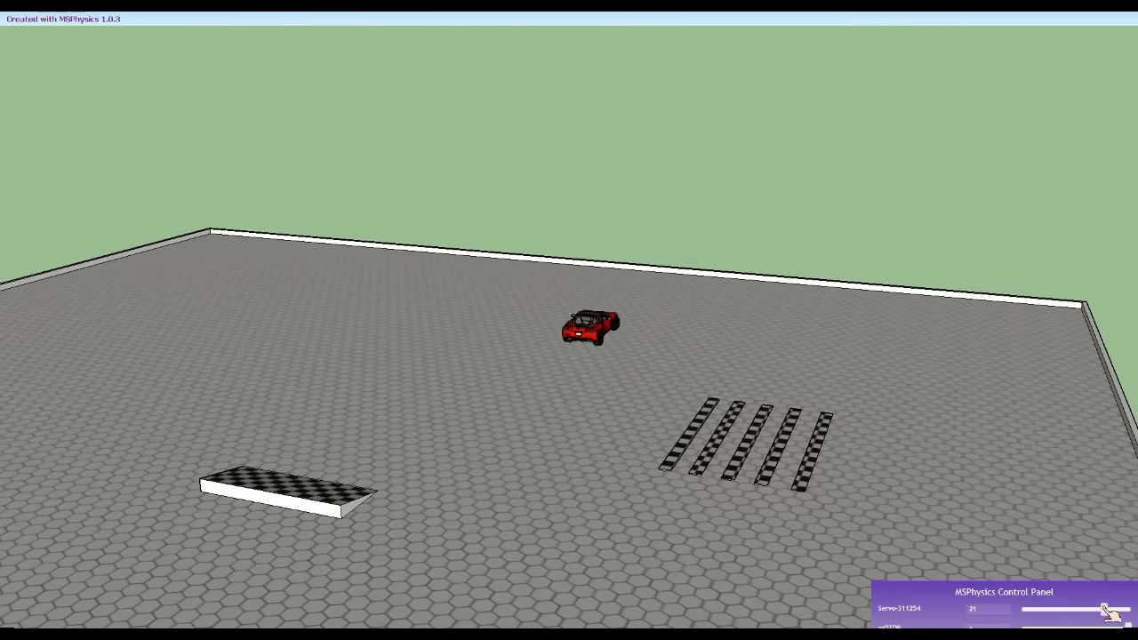
{"action": "key", "text": "Escape"}
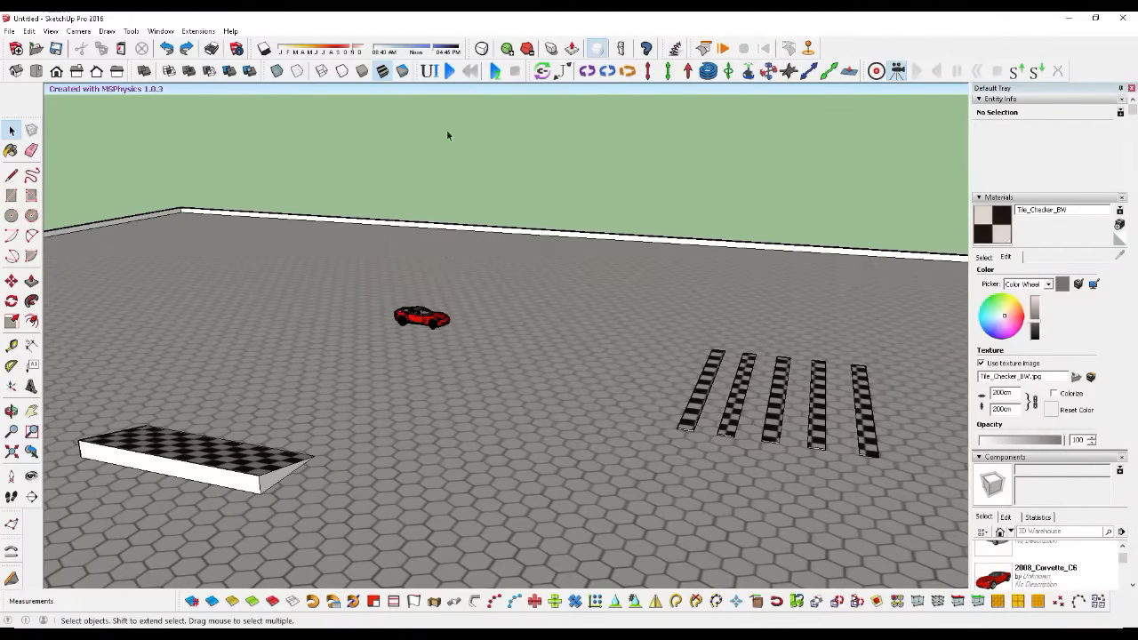
Step: Start the fullscreen simulation and steer the Corvette both ways across the open floor with the servo slider
{"action": "left_click", "coordinate": [450, 72]}
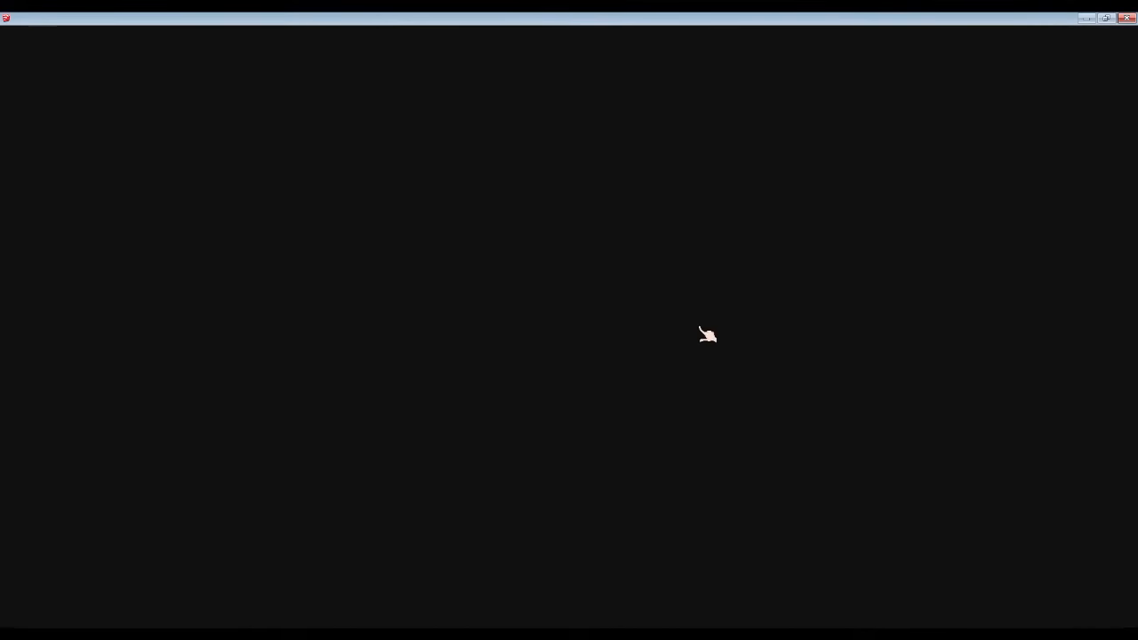
{"action": "scroll", "coordinate": [785, 390], "scroll_direction": "up", "scroll_amount": 1}
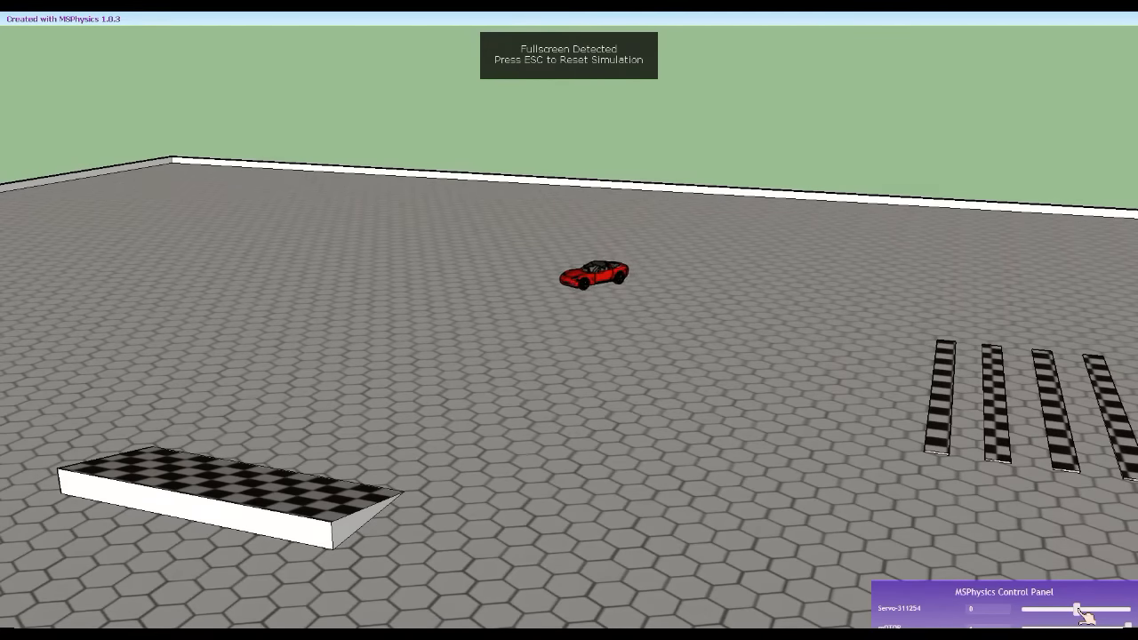
{"action": "left_click_drag", "start_coordinate": [1079, 611], "coordinate": [1076, 611]}
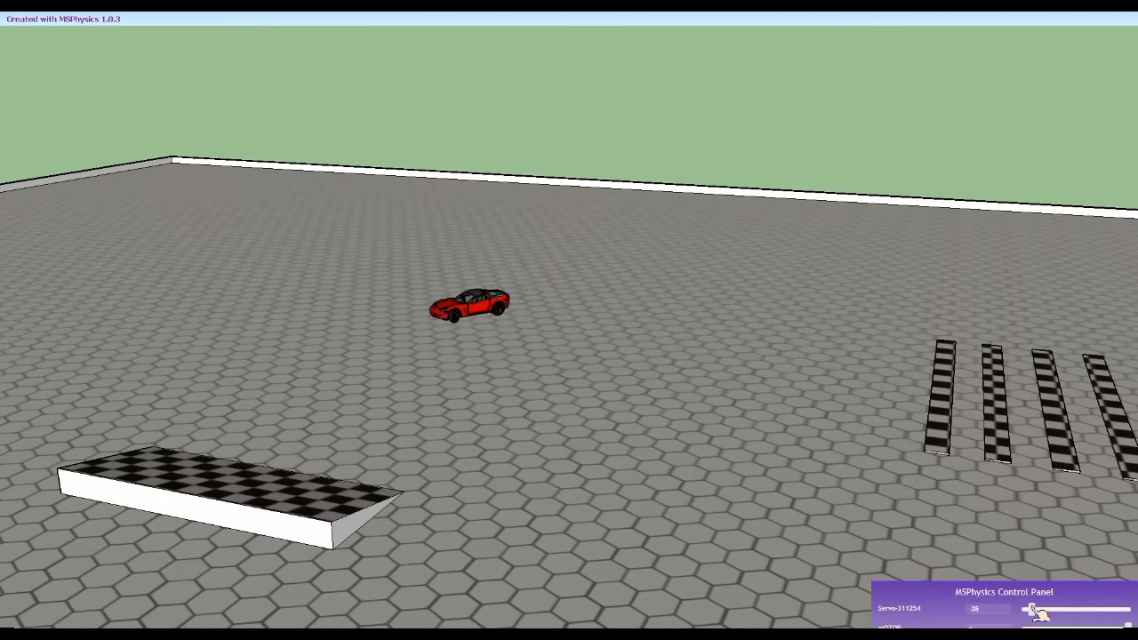
{"action": "left_click_drag", "start_coordinate": [1033, 608], "coordinate": [1006, 595]}
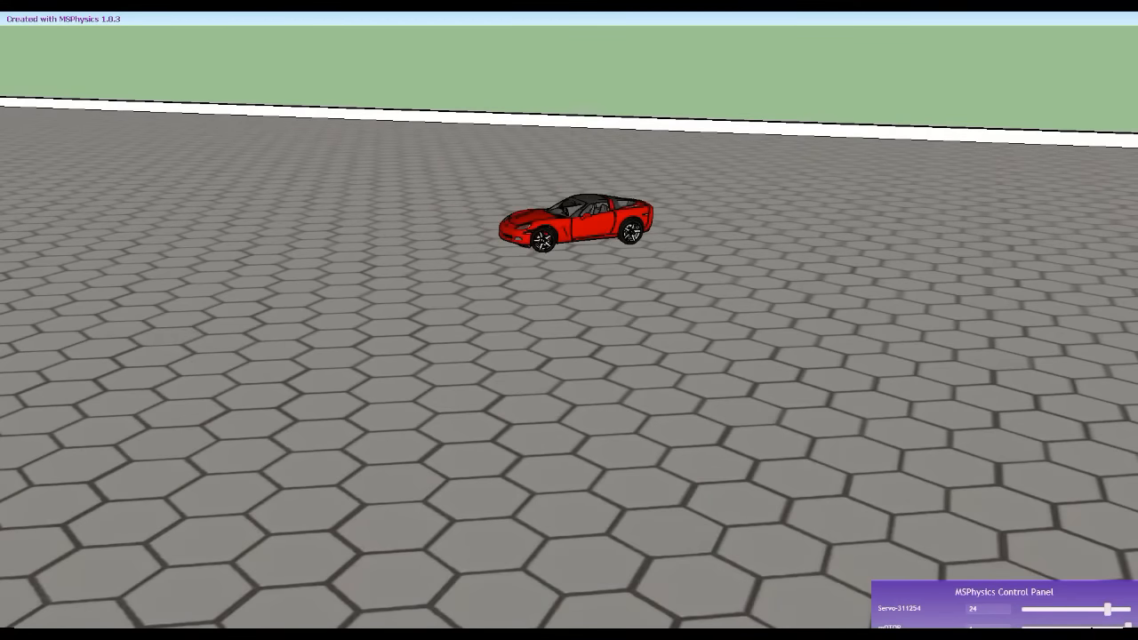
{"action": "left_click_drag", "start_coordinate": [1107, 609], "coordinate": [1079, 610]}
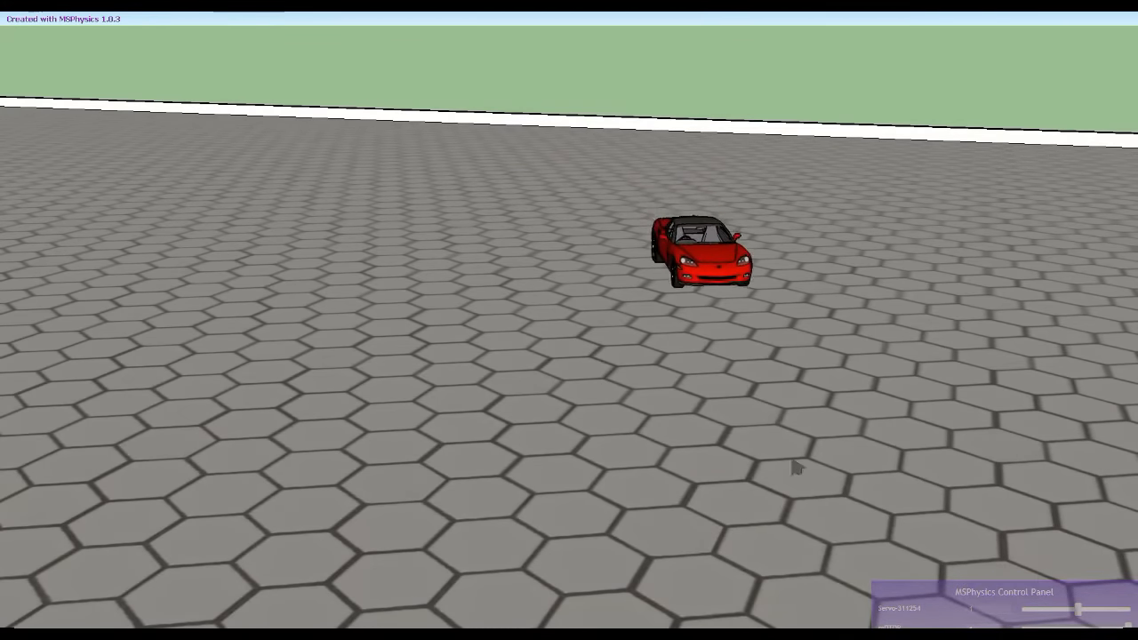
{"action": "left_click_drag", "start_coordinate": [1077, 610], "coordinate": [1126, 613]}
Step: Locate the Corvette near the floor's border wall and steer it back the other way with the servo at -17
{"action": "scroll", "coordinate": [559, 354], "scroll_direction": "down", "scroll_amount": 2}
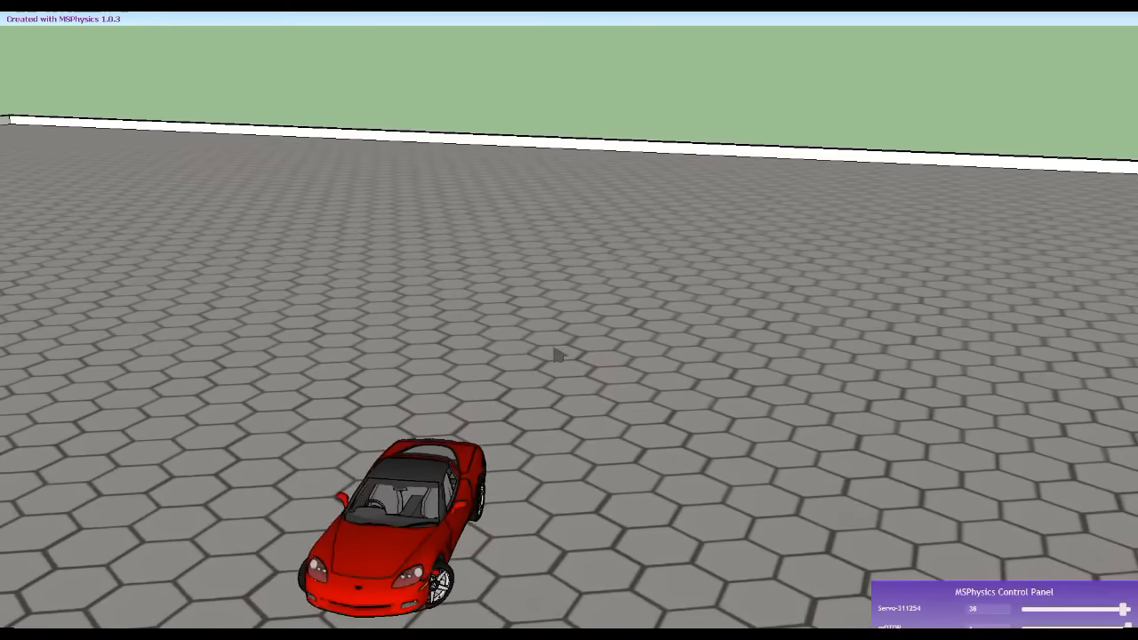
{"action": "scroll", "coordinate": [558, 354], "scroll_direction": "down", "scroll_amount": 3}
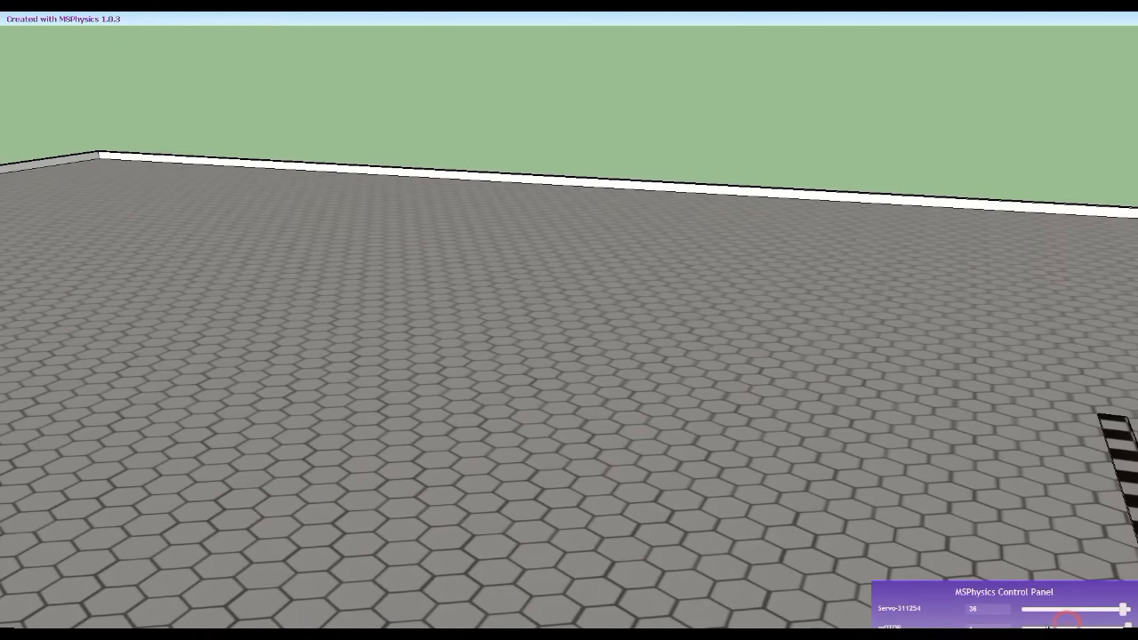
{"action": "scroll", "coordinate": [653, 336], "scroll_direction": "down", "scroll_amount": 4}
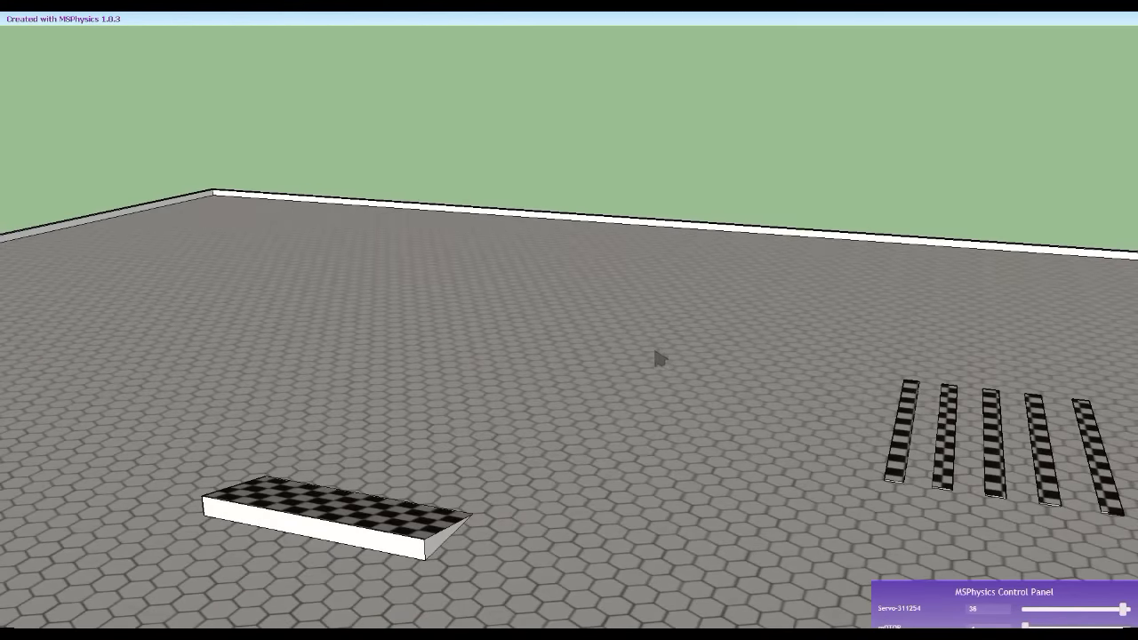
{"action": "scroll", "coordinate": [574, 419], "scroll_direction": "down", "scroll_amount": 2}
{"action": "scroll", "coordinate": [163, 541], "scroll_direction": "up", "scroll_amount": 2}
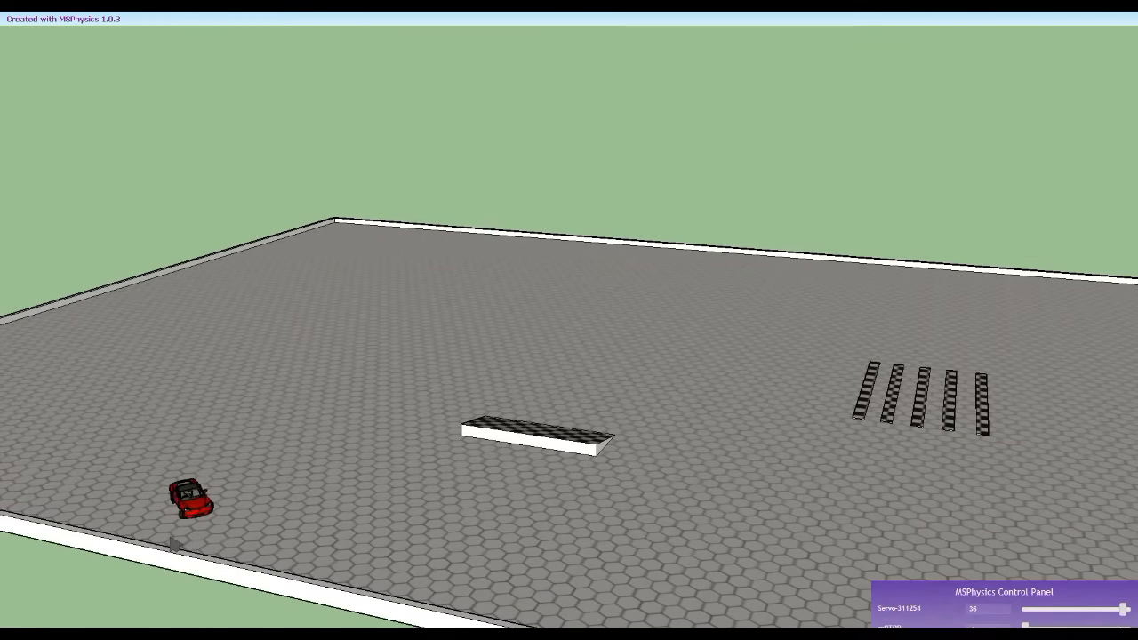
{"action": "scroll", "coordinate": [89, 564], "scroll_direction": "up", "scroll_amount": 1}
{"action": "scroll", "coordinate": [133, 533], "scroll_direction": "up", "scroll_amount": 1}
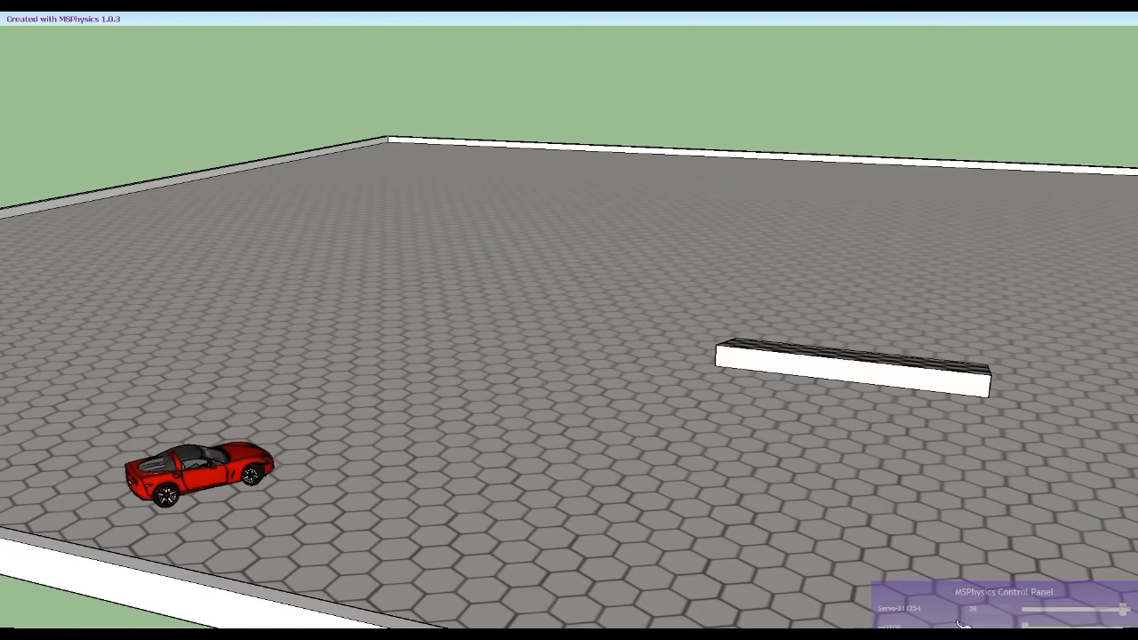
{"action": "left_click_drag", "start_coordinate": [1047, 615], "coordinate": [1054, 613]}
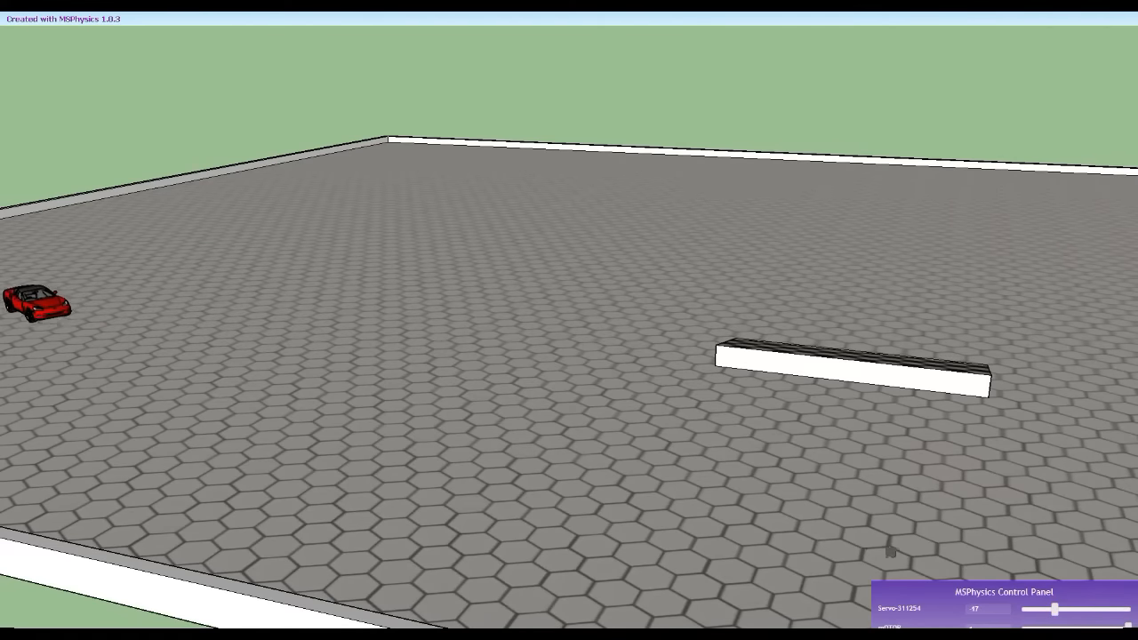
Step: Follow the Corvette along the floor's border wall and watch it drive over the checkered strips
{"action": "scroll", "coordinate": [775, 539], "scroll_direction": "down", "scroll_amount": 2}
{"action": "scroll", "coordinate": [222, 401], "scroll_direction": "down", "scroll_amount": 2}
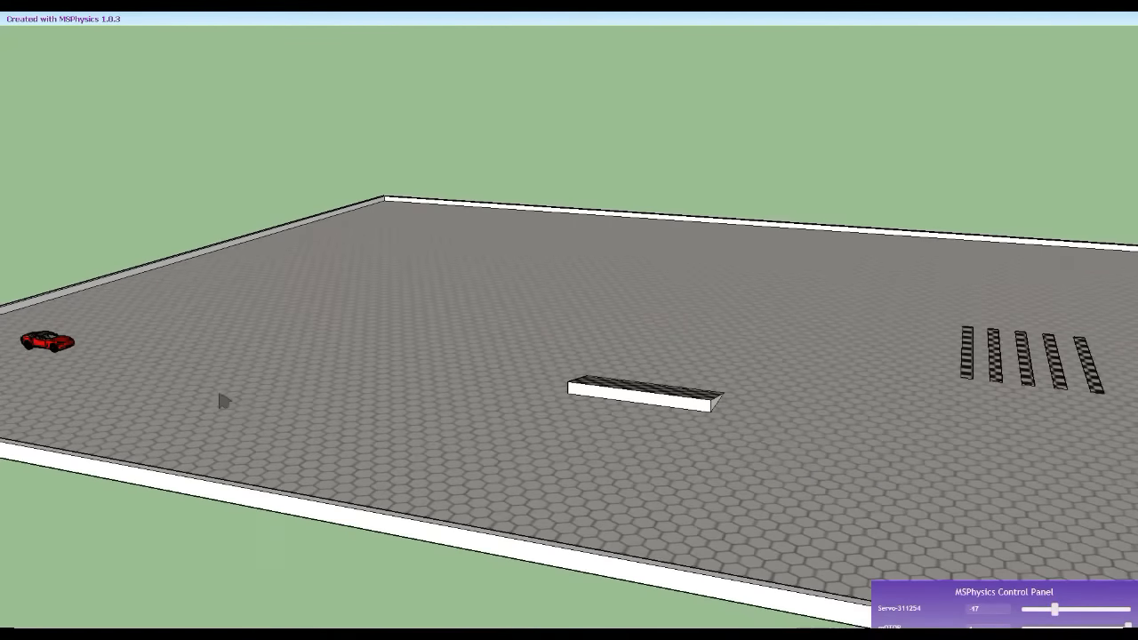
{"action": "scroll", "coordinate": [267, 415], "scroll_direction": "down", "scroll_amount": 1}
{"action": "scroll", "coordinate": [46, 363], "scroll_direction": "up", "scroll_amount": 5}
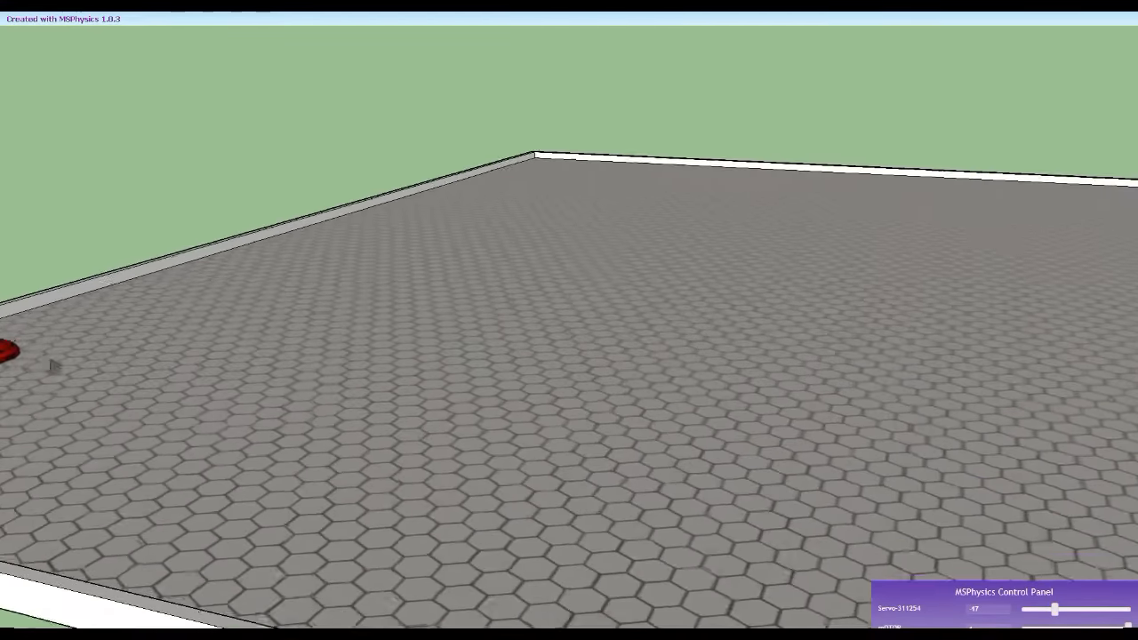
{"action": "scroll", "coordinate": [751, 512], "scroll_direction": "down", "scroll_amount": 1}
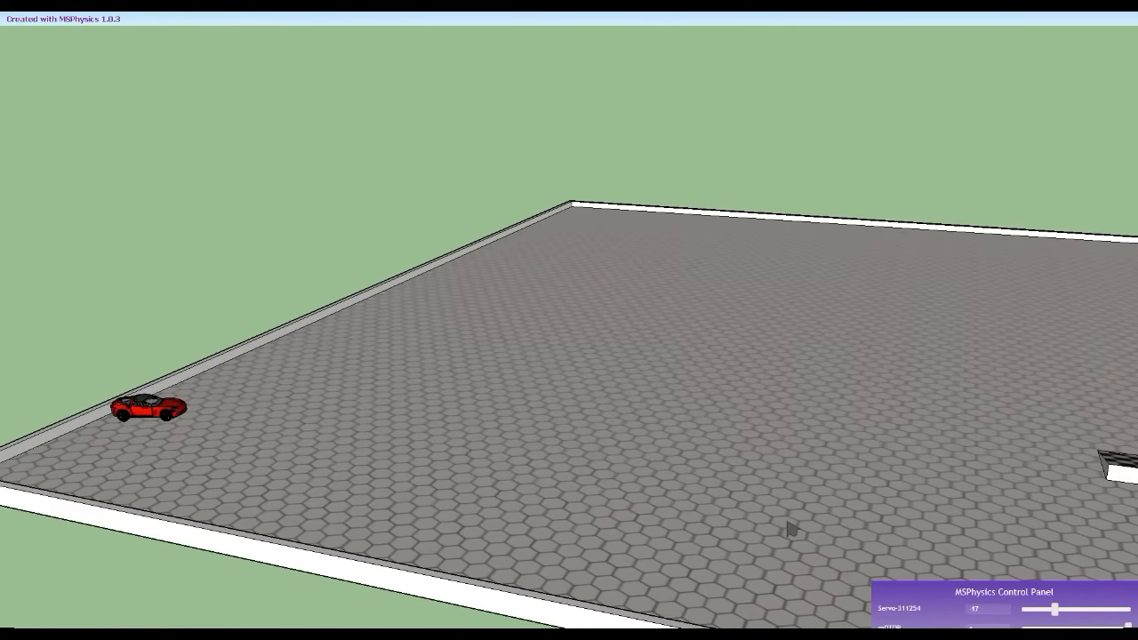
{"action": "scroll", "coordinate": [240, 398], "scroll_direction": "up", "scroll_amount": 3}
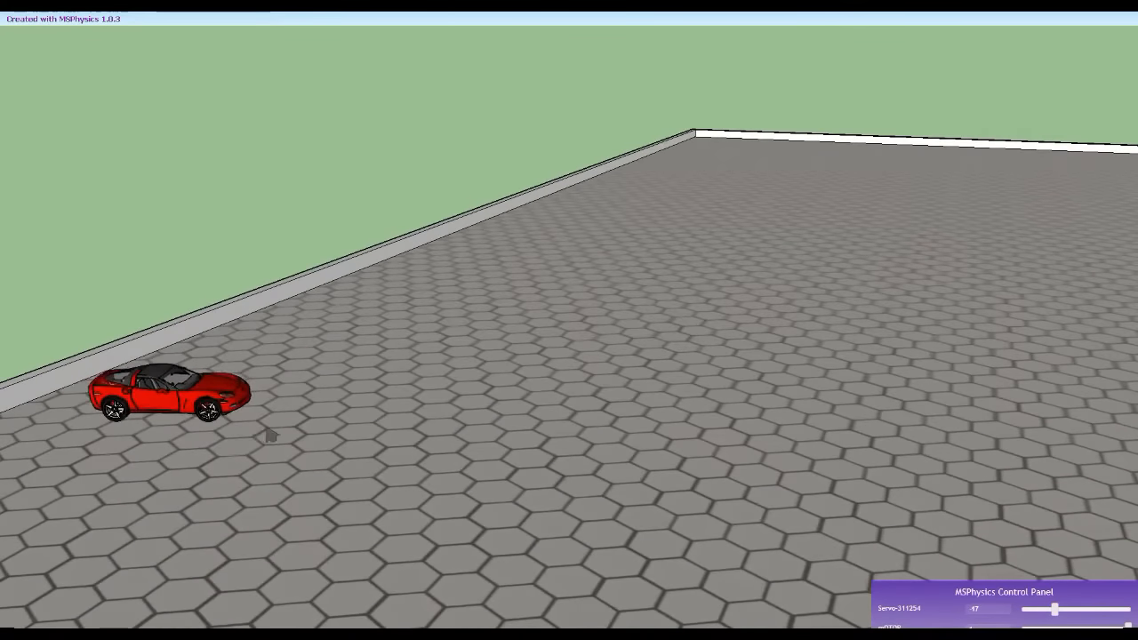
{"action": "scroll", "coordinate": [205, 418], "scroll_direction": "down", "scroll_amount": 2}
{"action": "scroll", "coordinate": [323, 415], "scroll_direction": "up", "scroll_amount": 2}
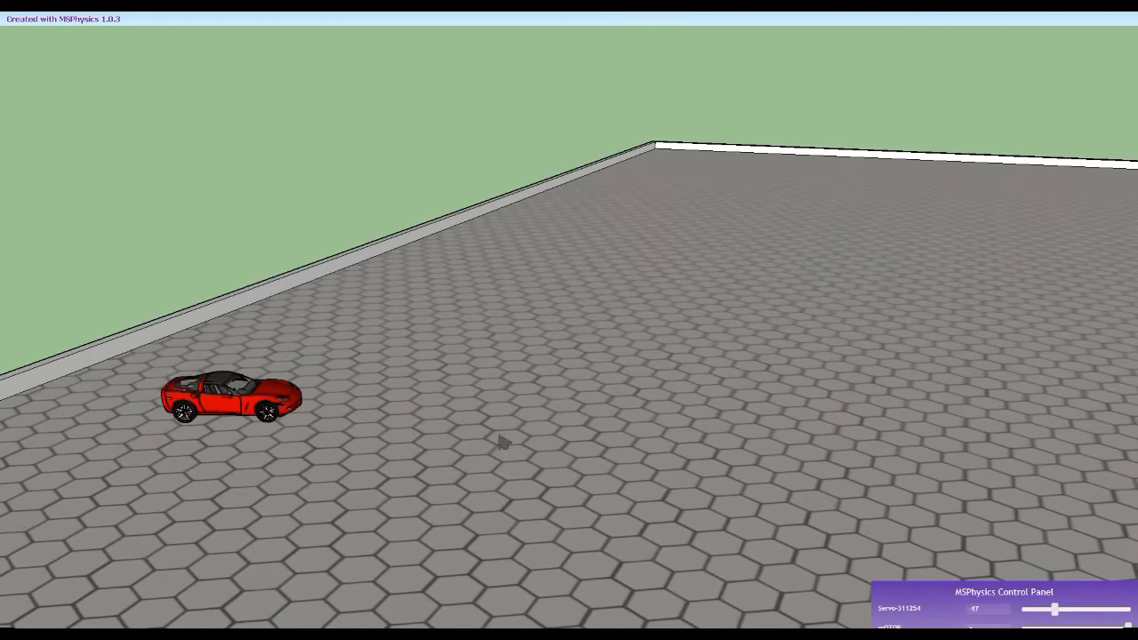
{"action": "scroll", "coordinate": [663, 454], "scroll_direction": "up", "scroll_amount": 2}
{"action": "scroll", "coordinate": [237, 391], "scroll_direction": "down", "scroll_amount": 2}
{"action": "scroll", "coordinate": [685, 394], "scroll_direction": "up", "scroll_amount": 2}
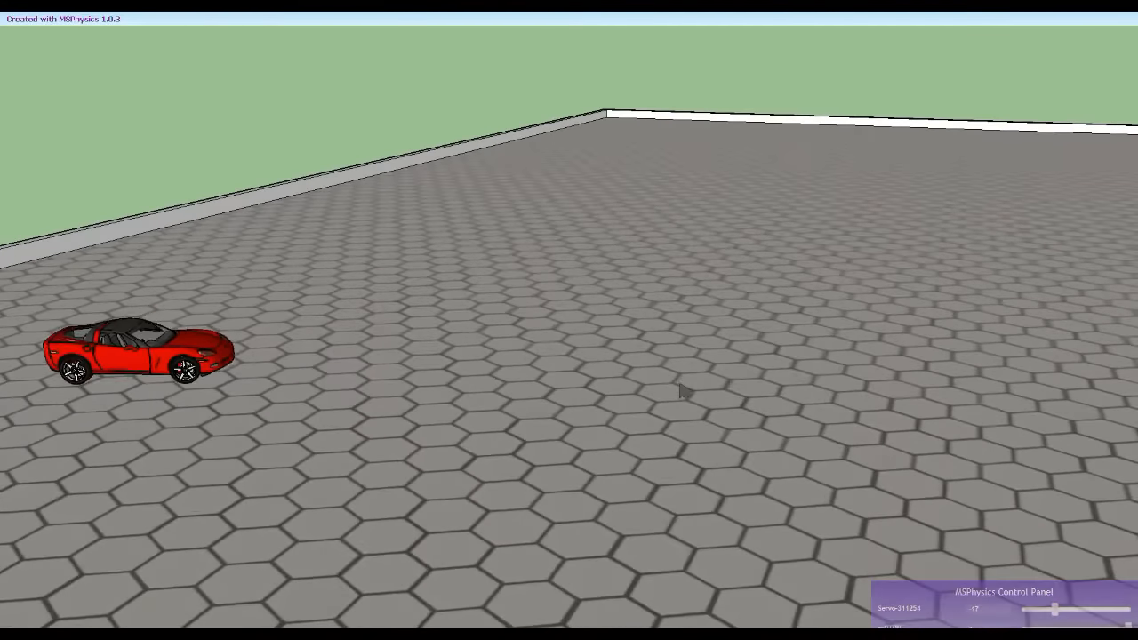
{"action": "scroll", "coordinate": [205, 354], "scroll_direction": "down", "scroll_amount": 2}
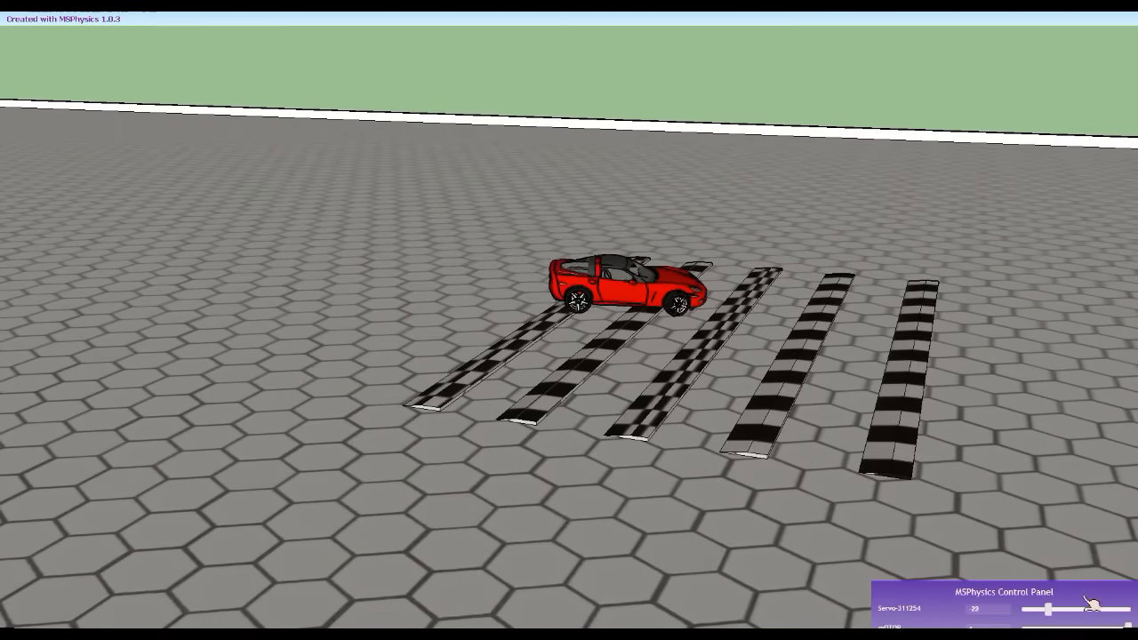
Step: Steer the Corvette from the checkered strips over the ramp, and turn it both ways in front of the ramp
{"action": "mouse_move", "coordinate": [1047, 603]}
{"action": "left_mouse_down"}
{"action": "mouse_move", "coordinate": [1118, 607]}
{"action": "mouse_move", "coordinate": [1027, 609]}
{"action": "left_mouse_up"}
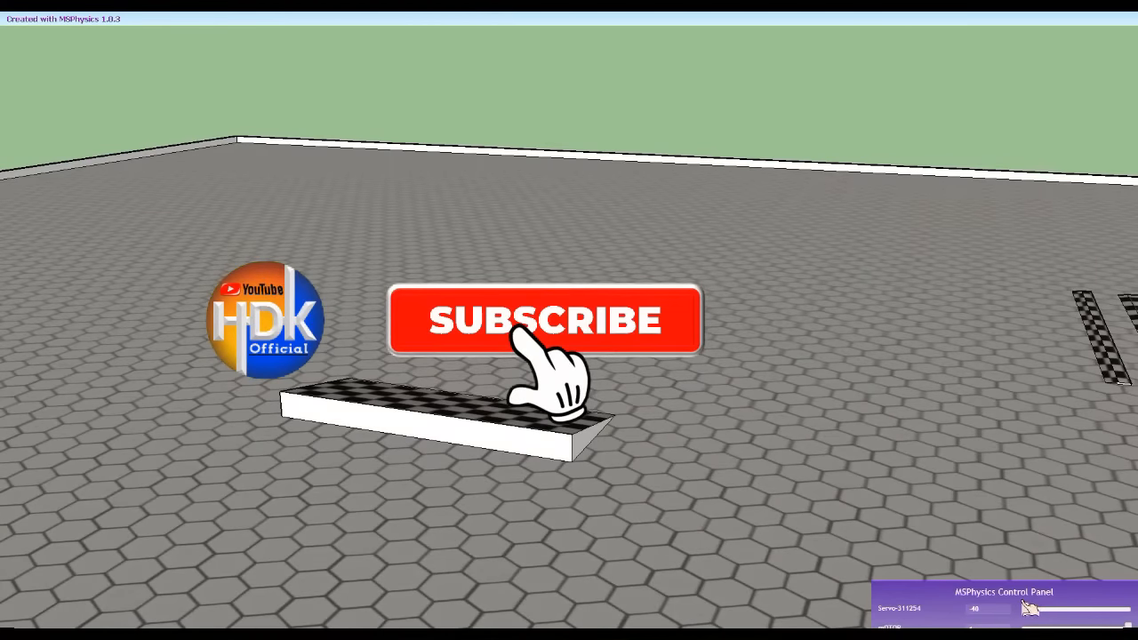
{"action": "left_click_drag", "start_coordinate": [1030, 608], "coordinate": [1058, 607]}
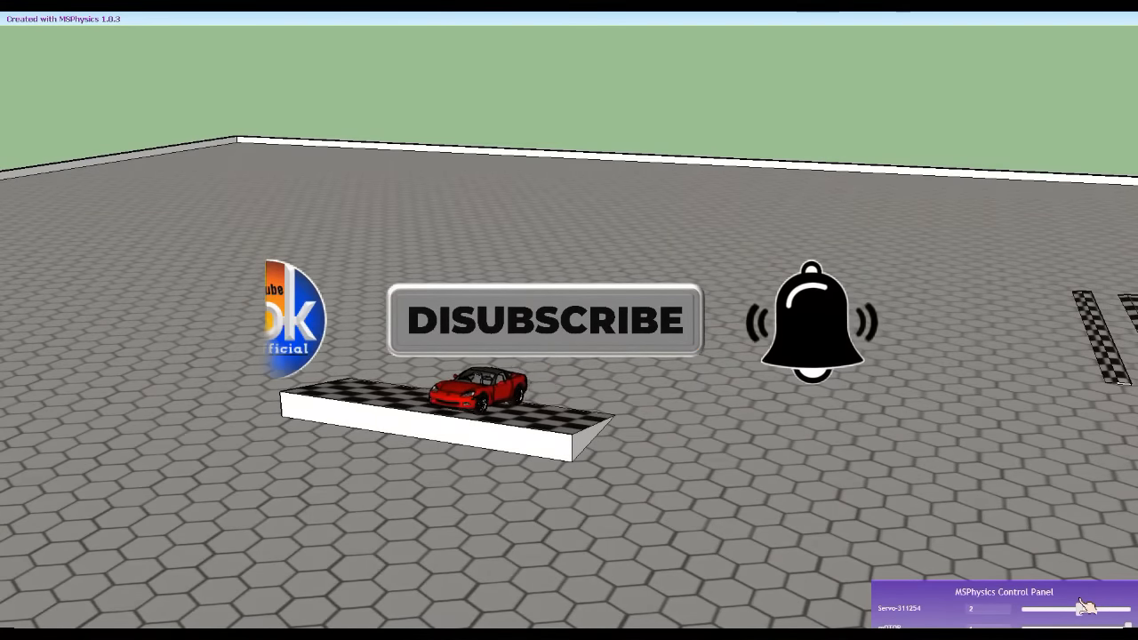
{"action": "left_click_drag", "start_coordinate": [1081, 602], "coordinate": [1080, 602]}
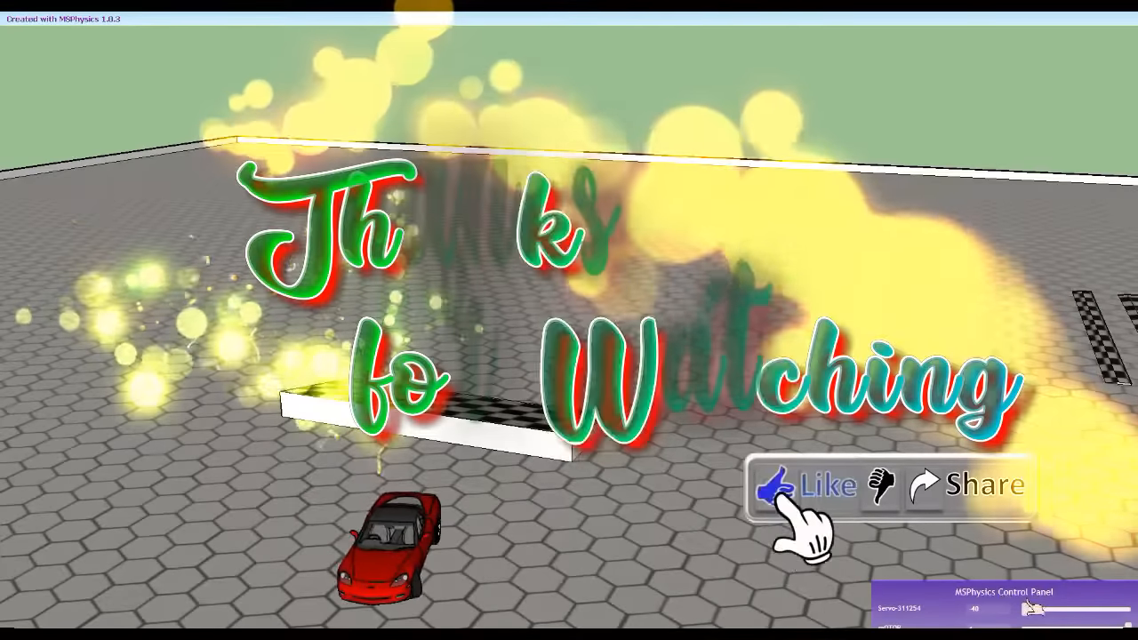
{"action": "left_click_drag", "start_coordinate": [1033, 608], "coordinate": [1110, 620]}
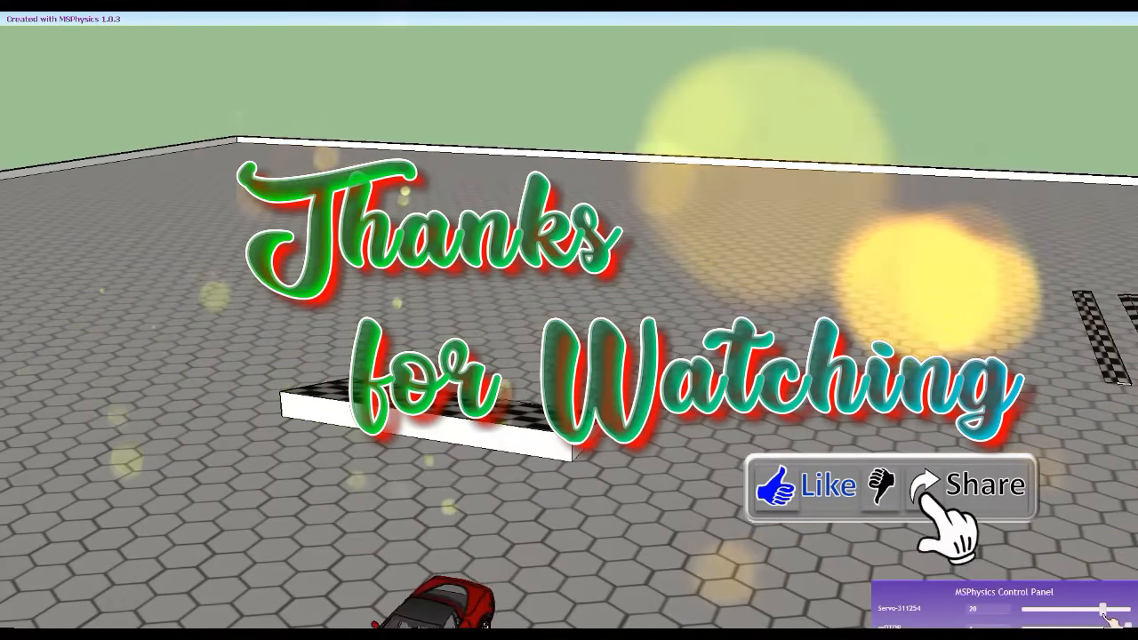